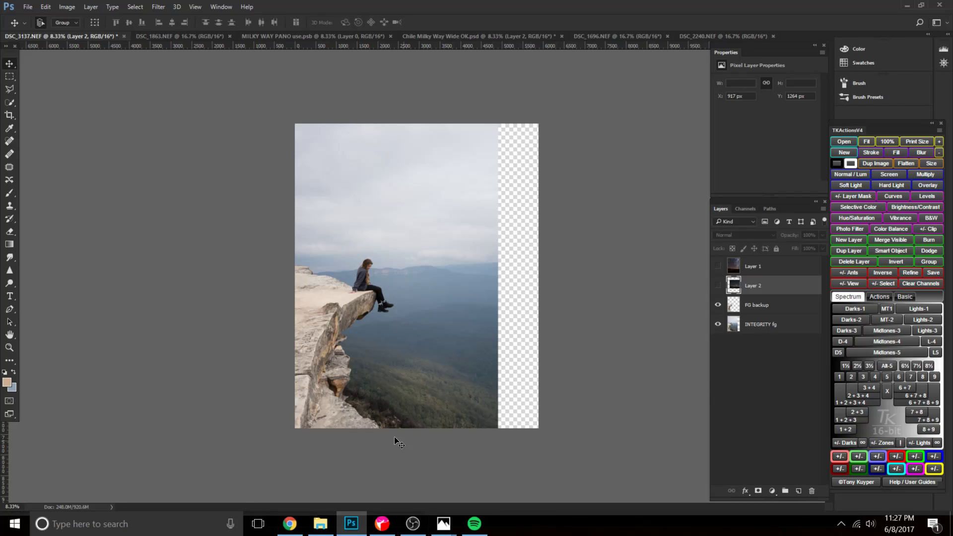
Switch to Chrome, browse the photographer's Instagram profile, and open the post showing a person seated on the cliff edge.
click(301, 530)
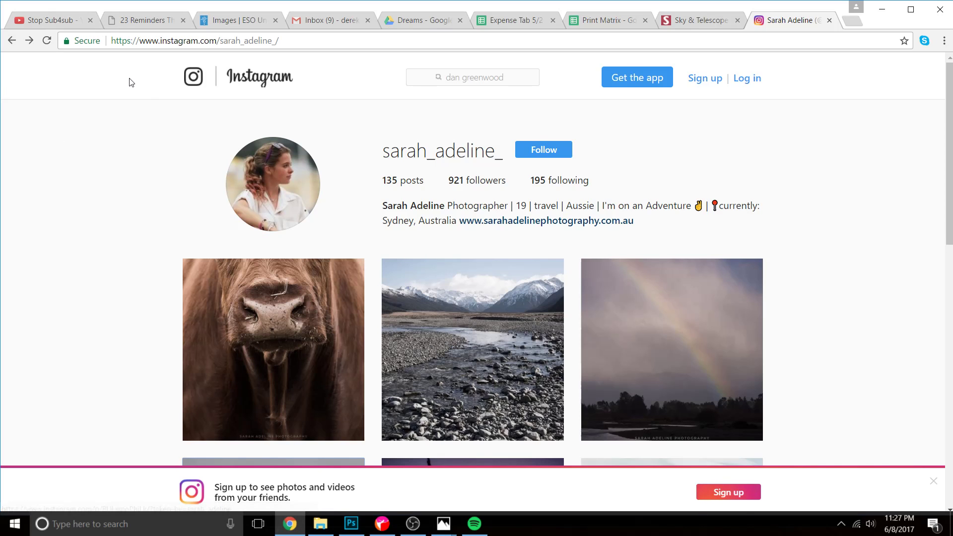
scroll(793, 271, down, 6)
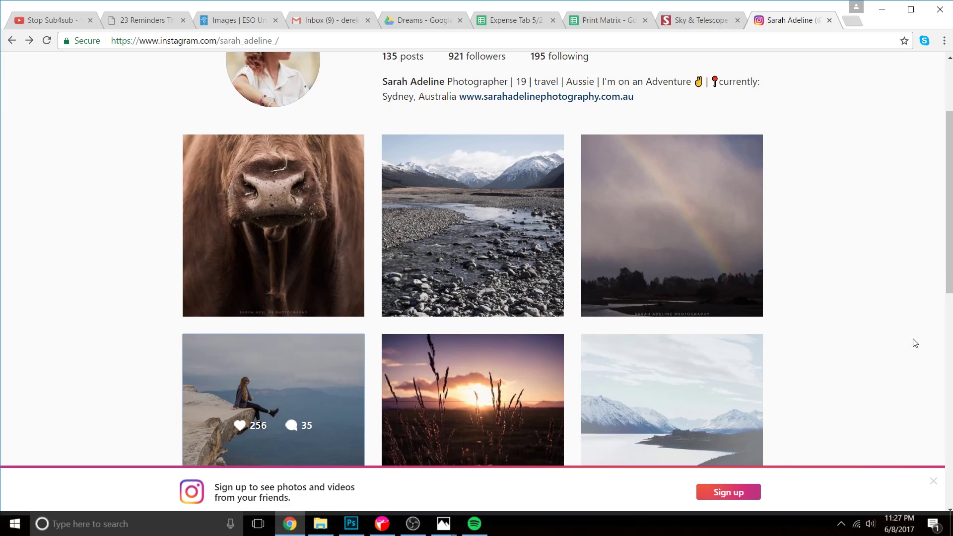
scroll(670, 347, down, 4)
scroll(657, 381, up, 8)
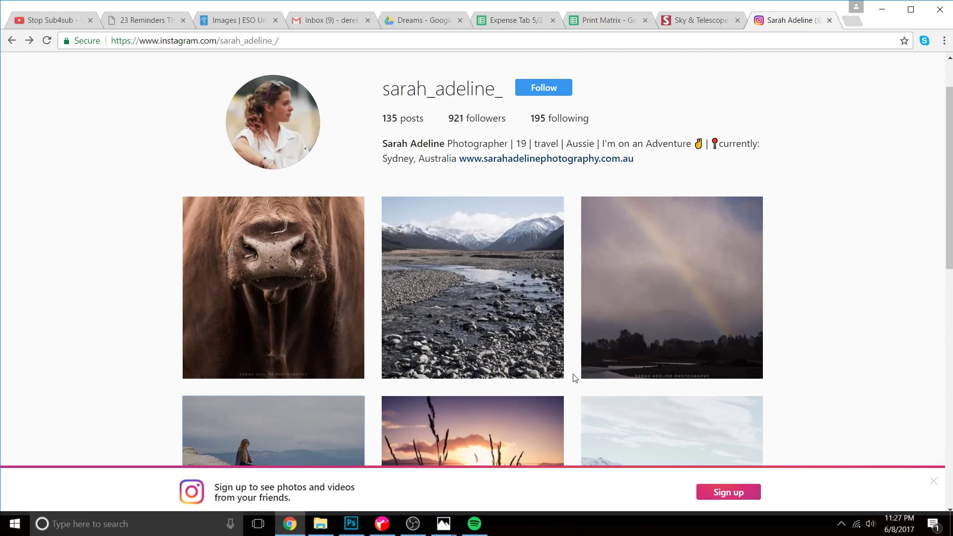
scroll(307, 308, down, 4)
scroll(597, 323, down, 4)
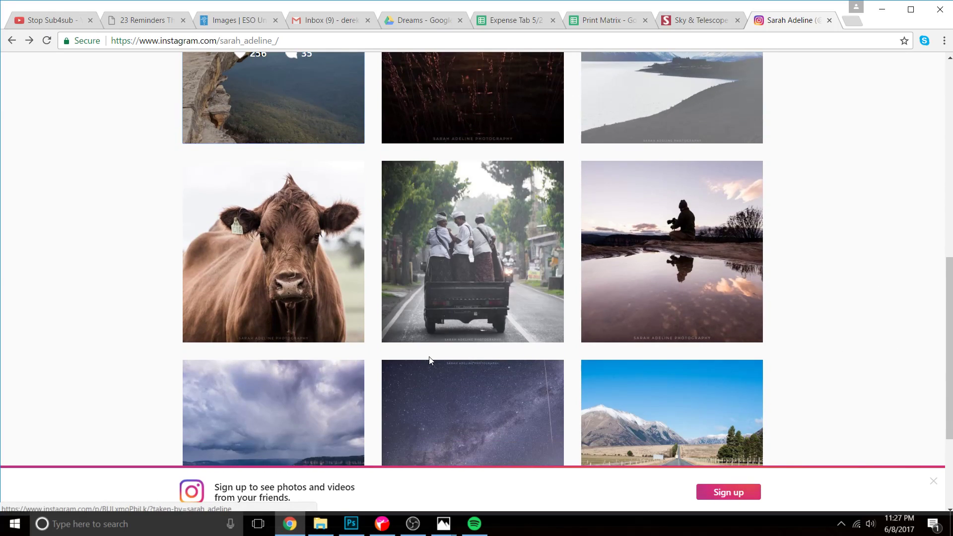
scroll(372, 334, up, 5)
click(294, 244)
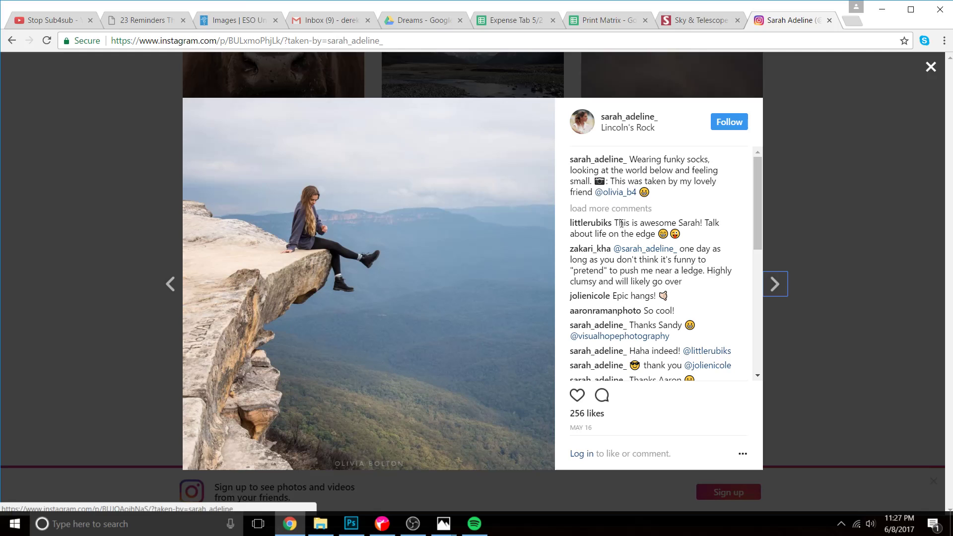
Open the Instagram profile of the friend credited in the cliff post's caption and look through the photos.
click(612, 195)
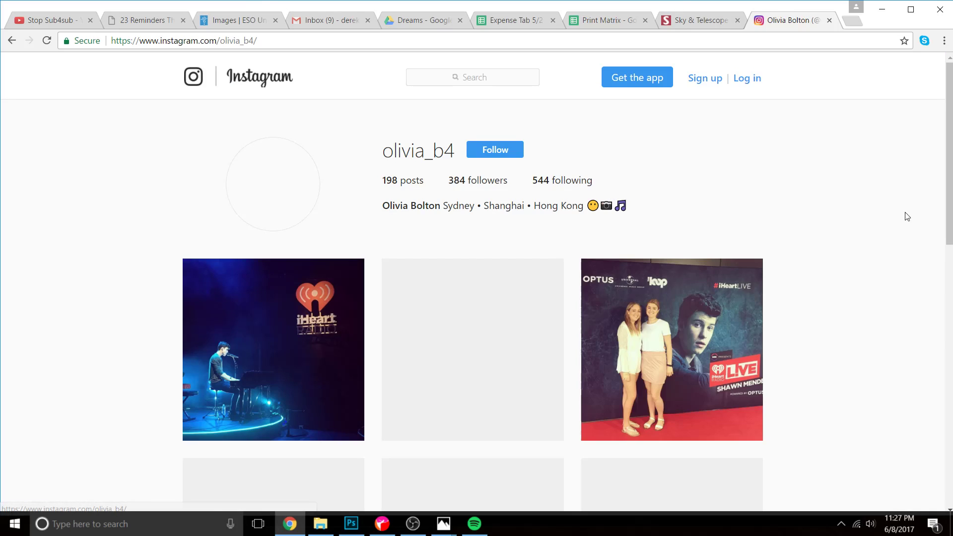
scroll(666, 204, down, 4)
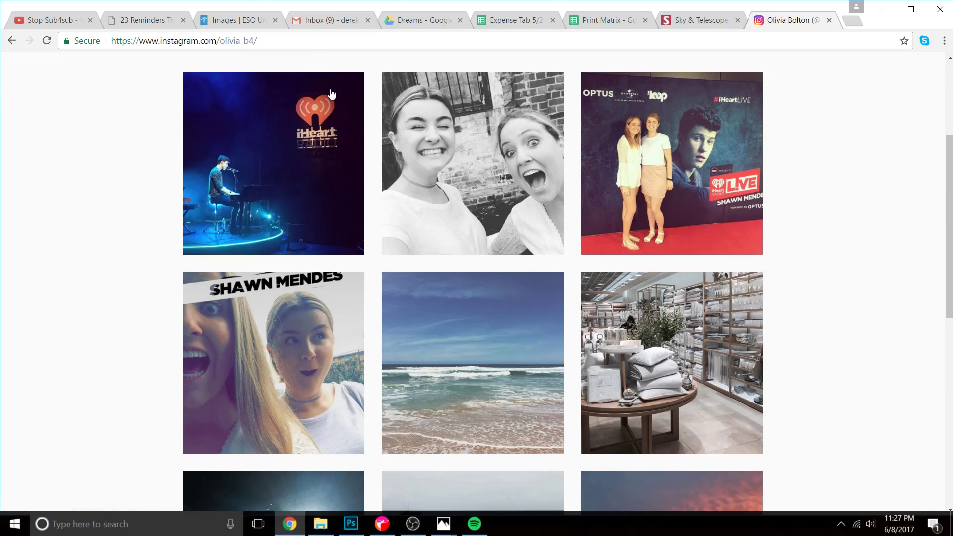
scroll(427, 219, down, 3)
scroll(521, 288, down, 5)
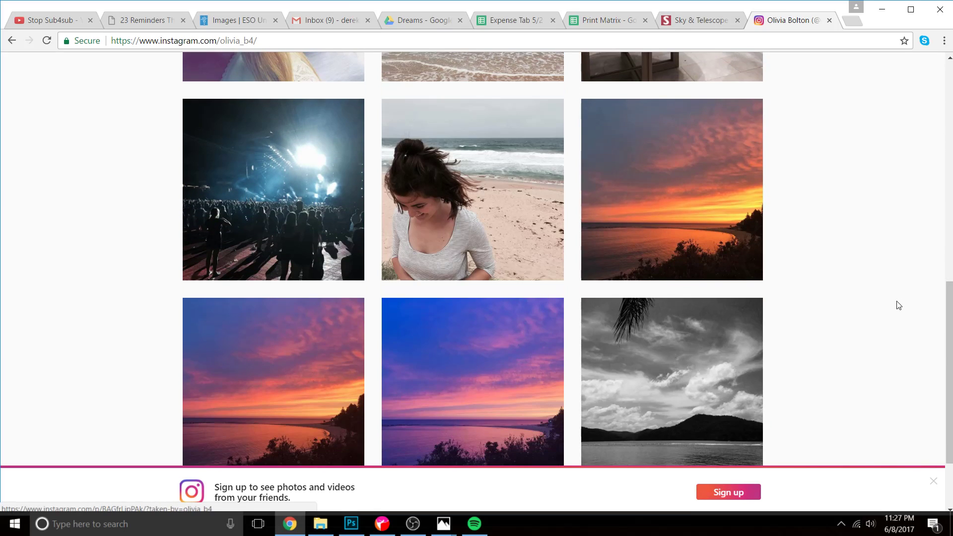
scroll(879, 312, down, 2)
scroll(762, 228, up, 12)
scroll(762, 229, up, 2)
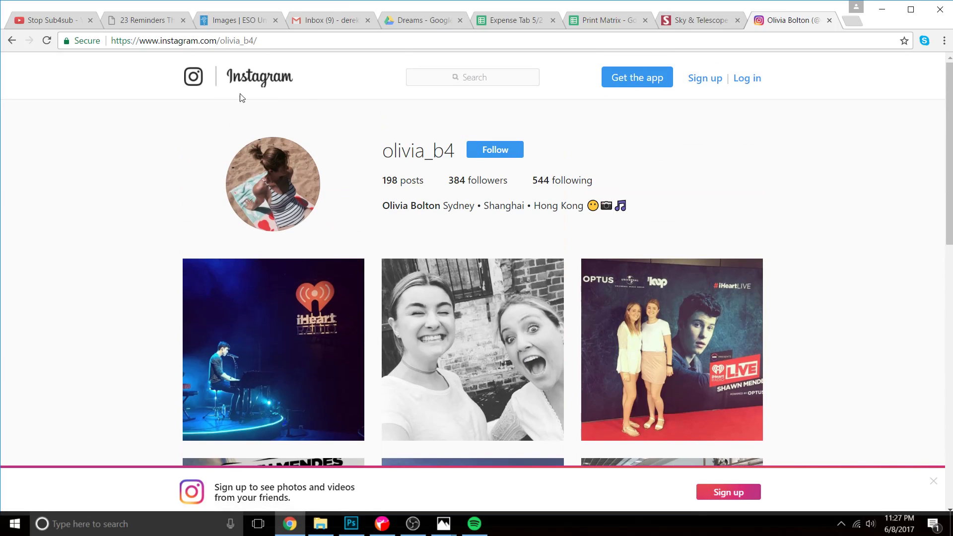
Go back to the cliff post and close it to return to the first photographer's profile.
click(12, 40)
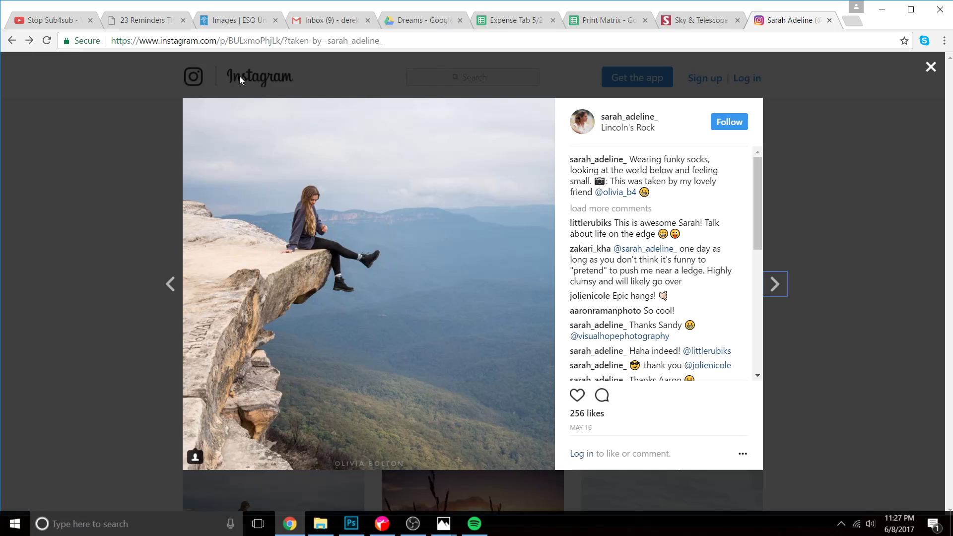
click(144, 194)
scroll(426, 124, up, 4)
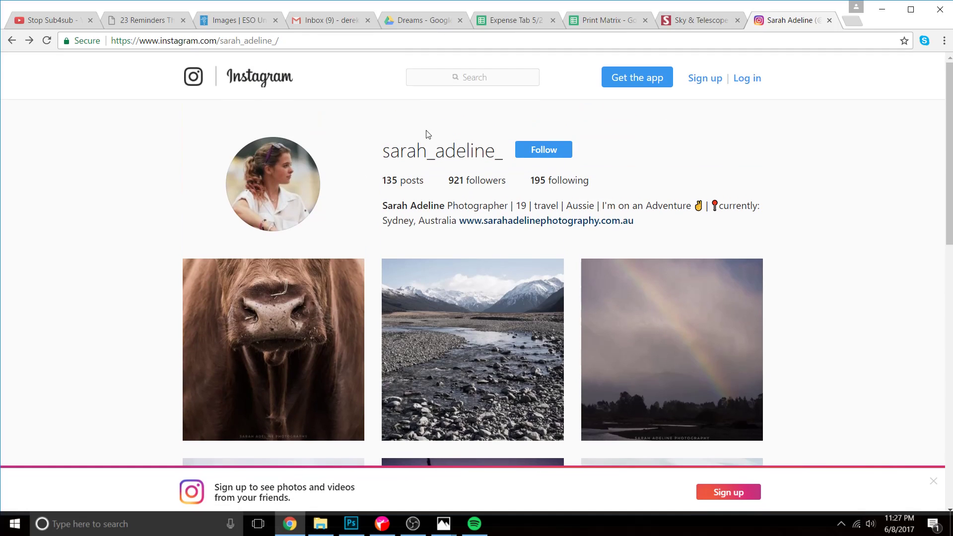
Search Instagram for the second photographer's username and open the matching profile.
click(445, 78)
text(kyle)
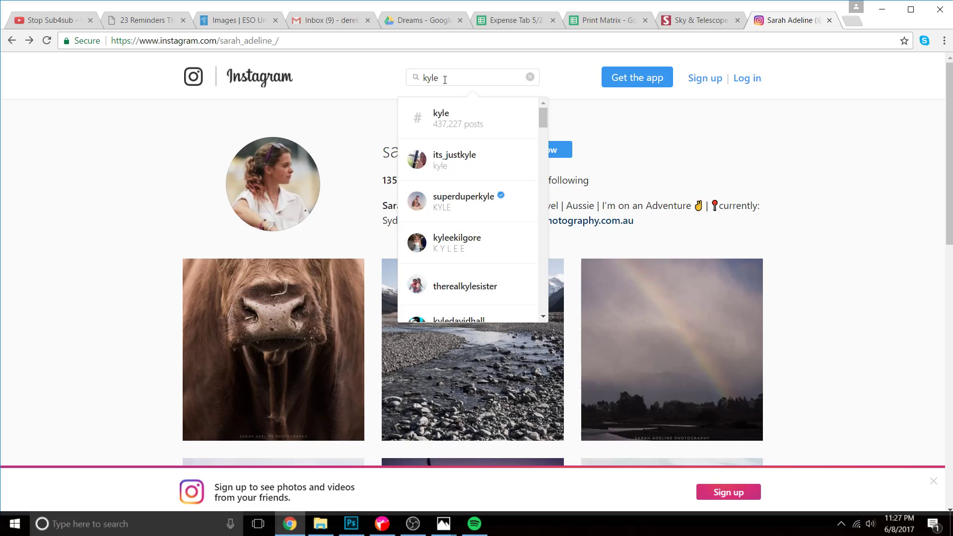
text(hoffman)
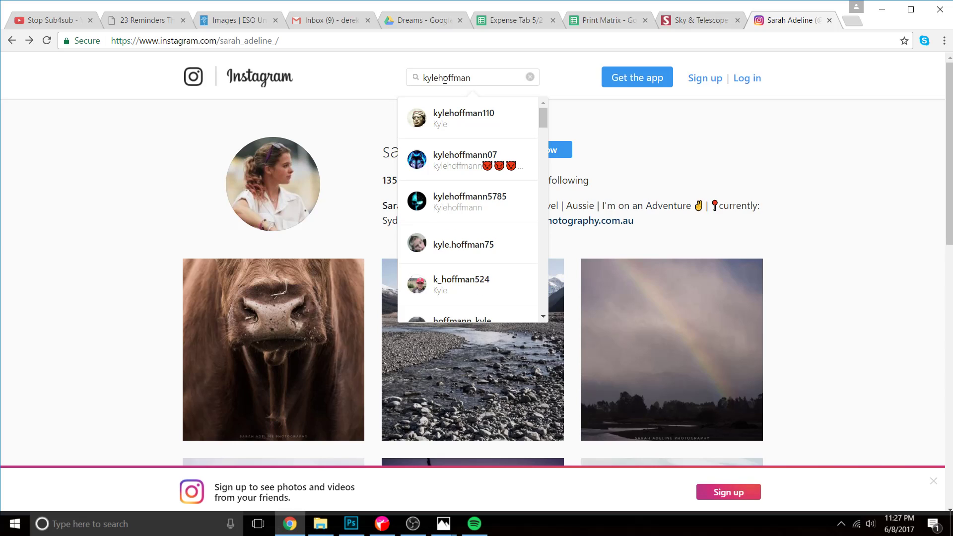
text(52)
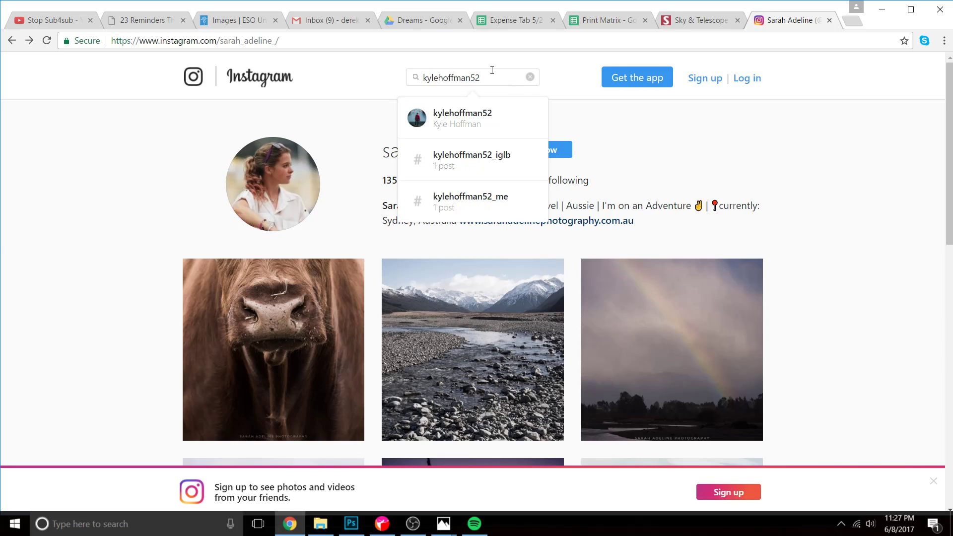
click(474, 117)
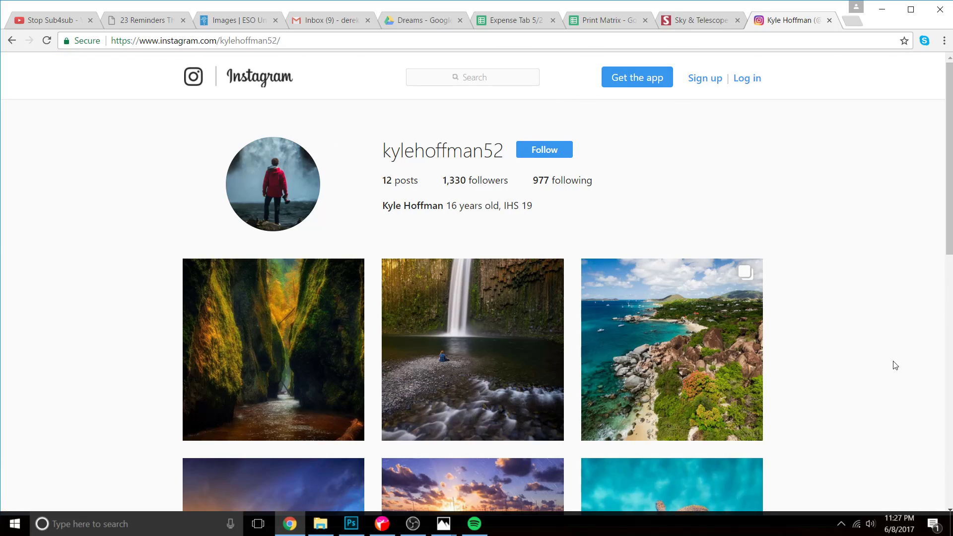
Browse the second photographer's posts and open the Milky Way photo with a person sitting on a rock.
scroll(915, 357, down, 10)
scroll(819, 372, up, 7)
scroll(787, 362, down, 4)
scroll(716, 326, up, 4)
scroll(469, 319, down, 6)
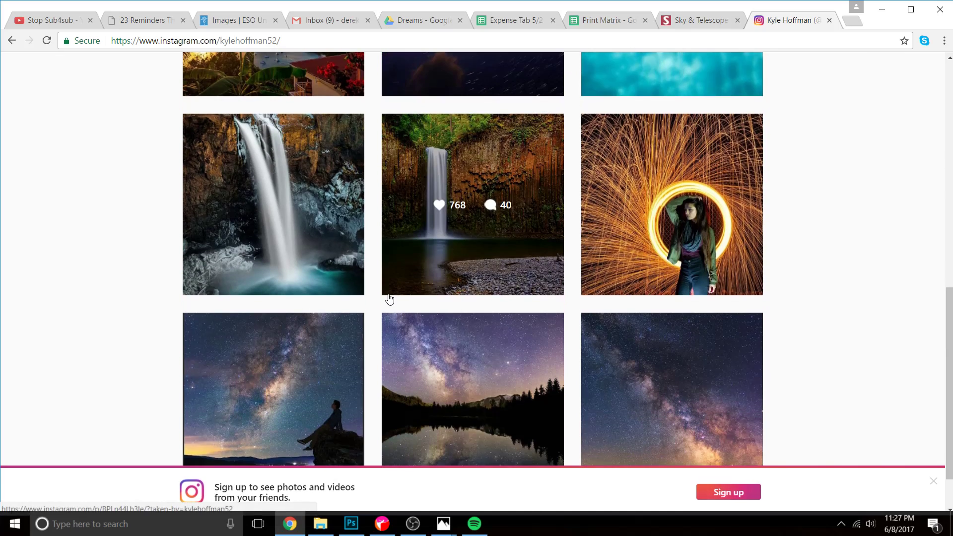
scroll(389, 299, down, 1)
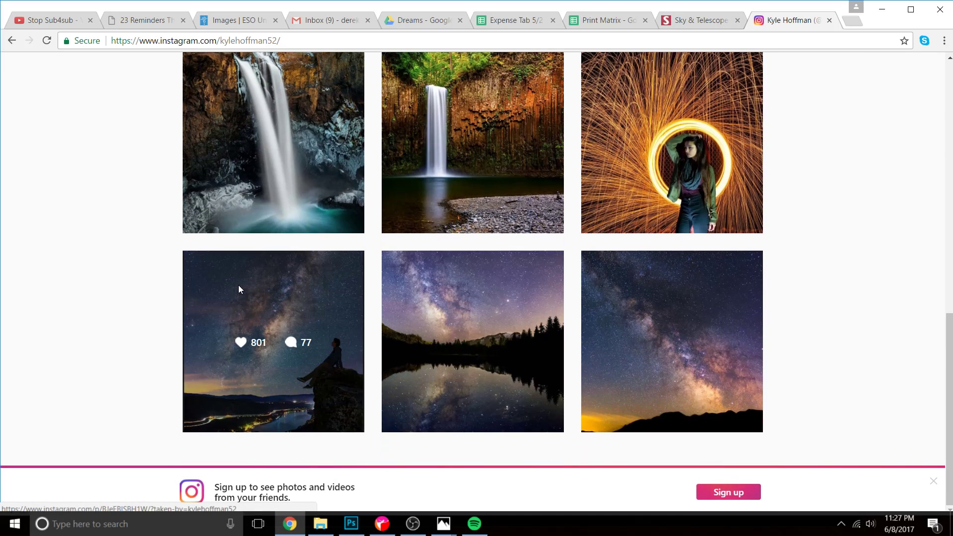
click(240, 290)
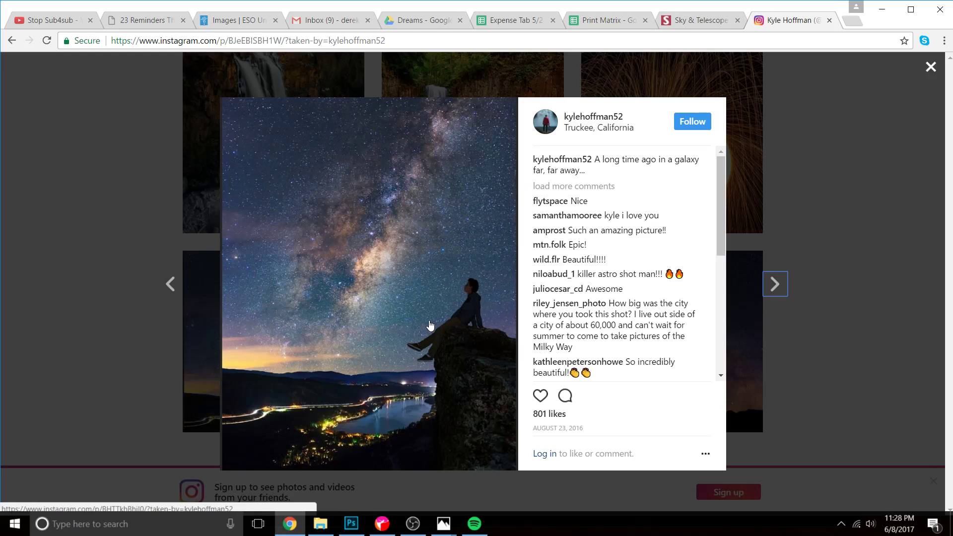
Switch between Photoshop and Chrome to compare the daytime cliff photo with the Milky Way post, ending in Photoshop.
click(351, 523)
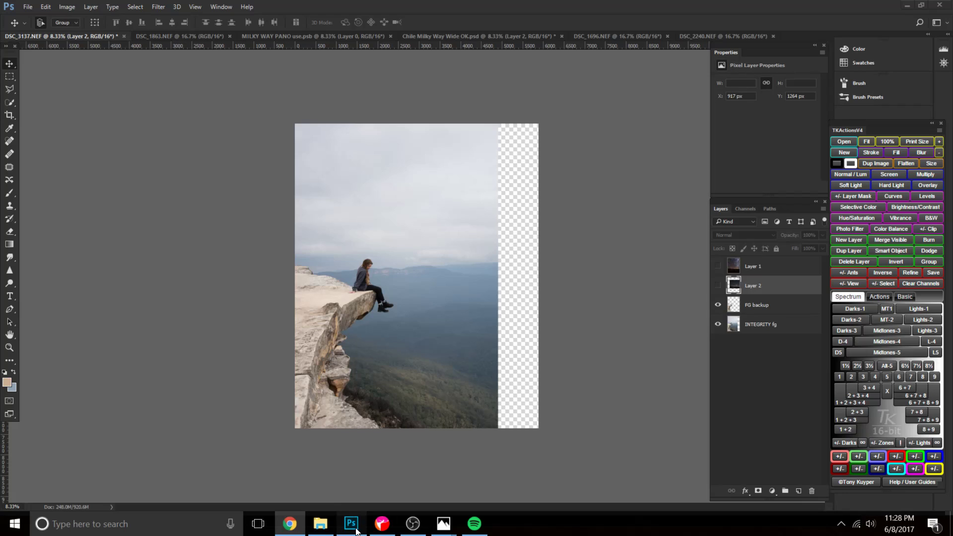
click(290, 523)
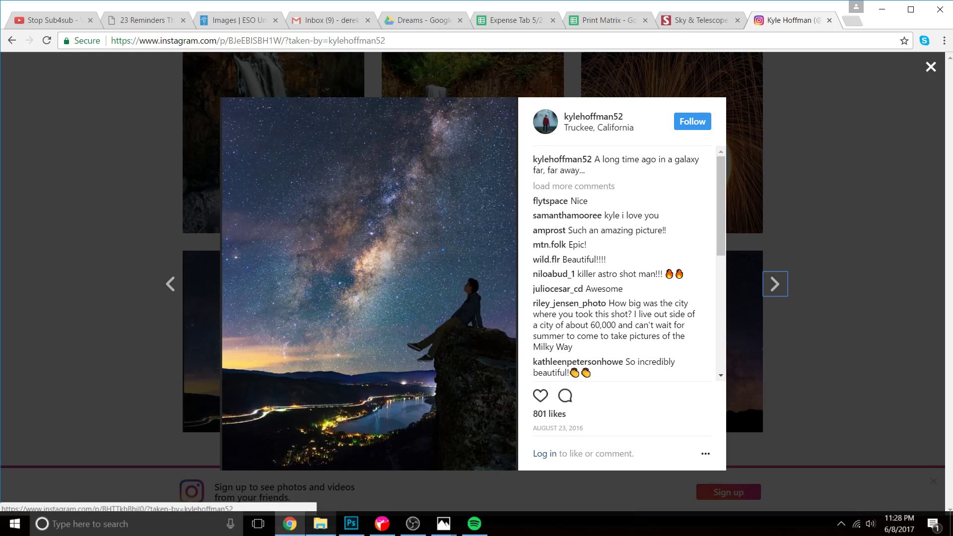
click(351, 523)
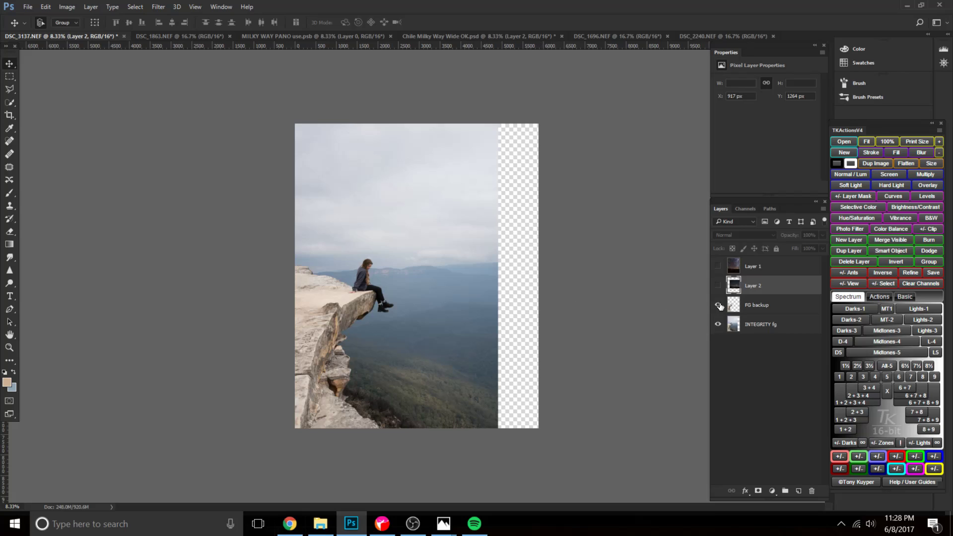
Preview Layer 2 and Layer 1 over the cliff photo by toggling their visibility, leaving both hidden.
click(717, 285)
click(718, 286)
click(718, 267)
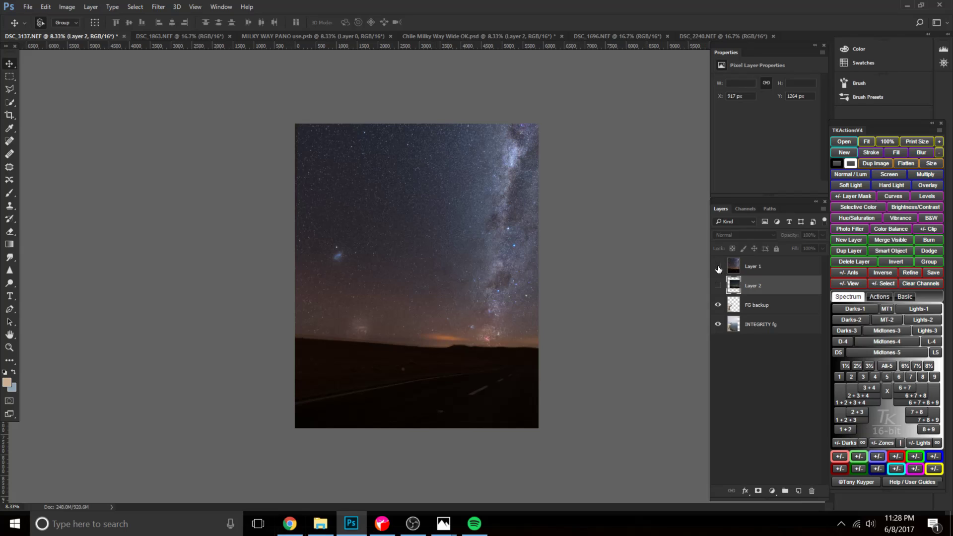
click(717, 268)
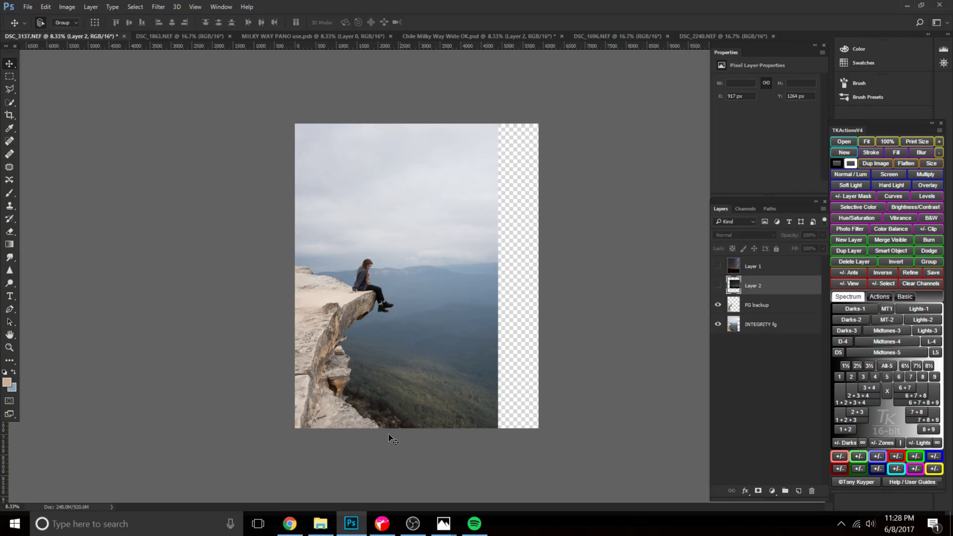
Switch to Chrome and go back from the Milky Way post to the first photographer's Instagram profile.
click(290, 524)
click(11, 40)
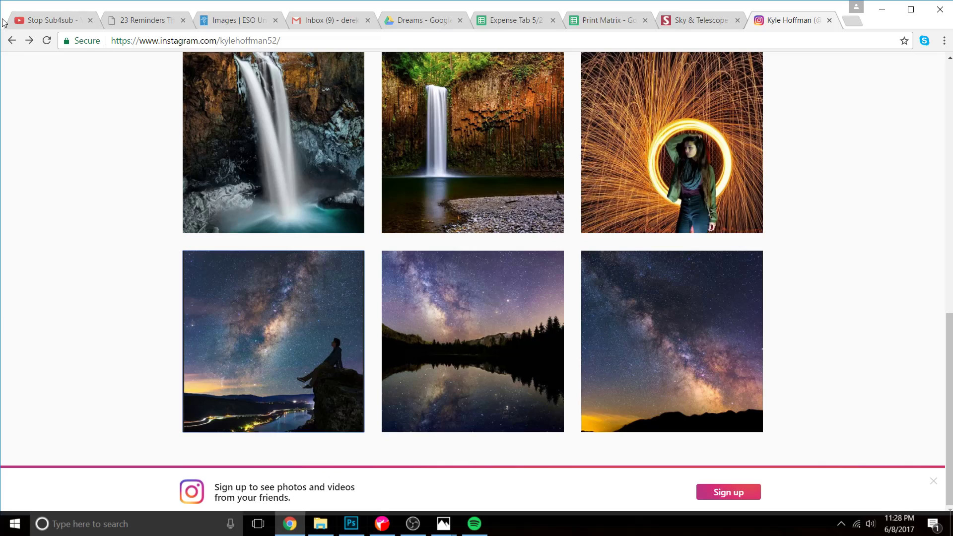
click(12, 40)
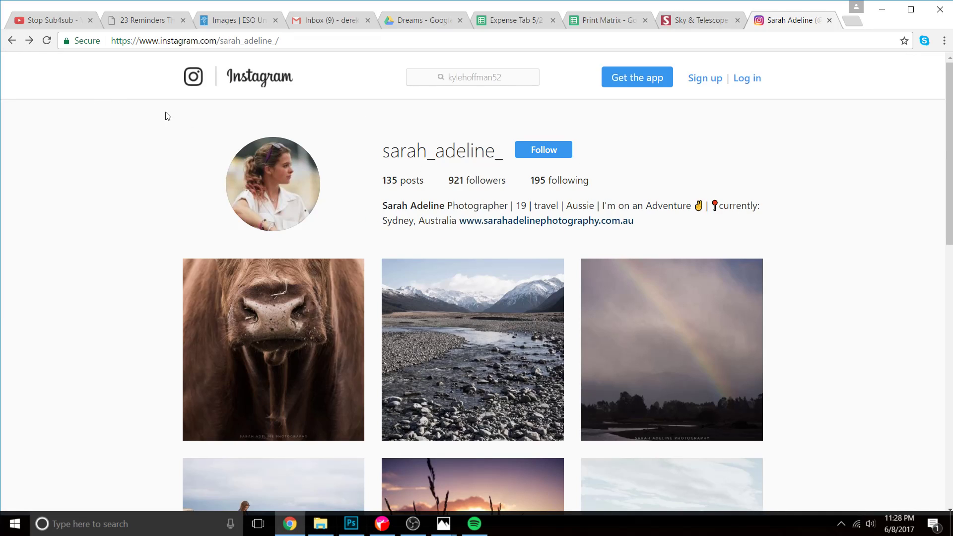
Switch to Photoshop and briefly show the Milky Way sky of Layer 1 over the cliff photo, leaving it hidden.
click(351, 524)
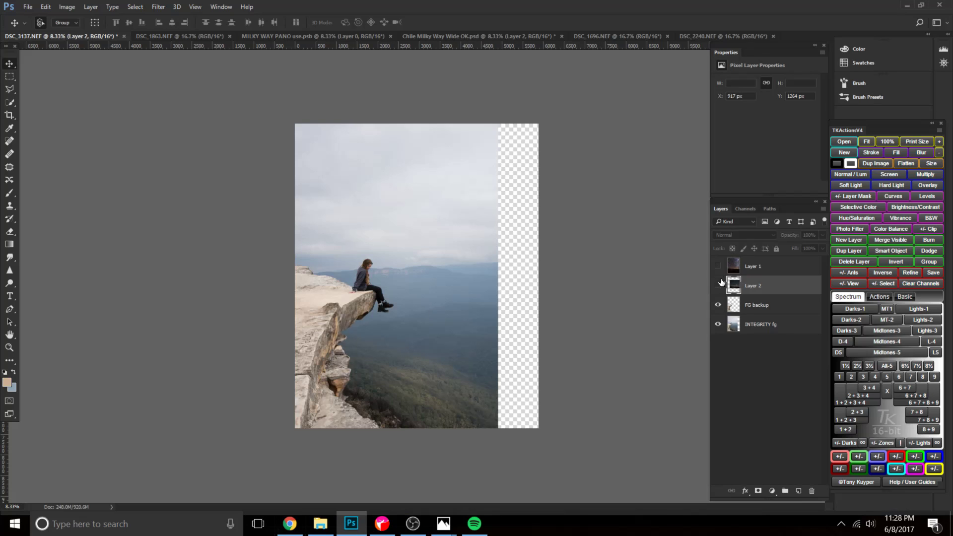
click(718, 266)
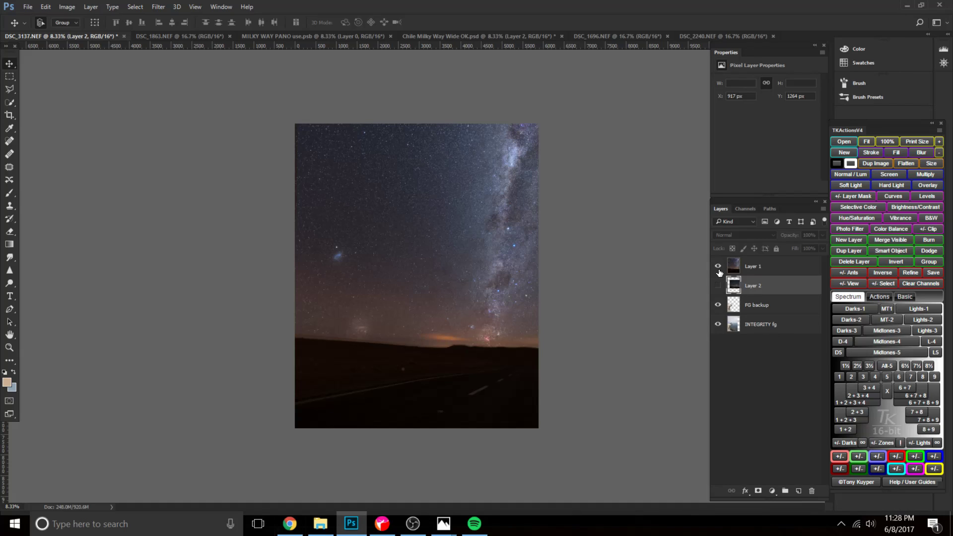
click(717, 266)
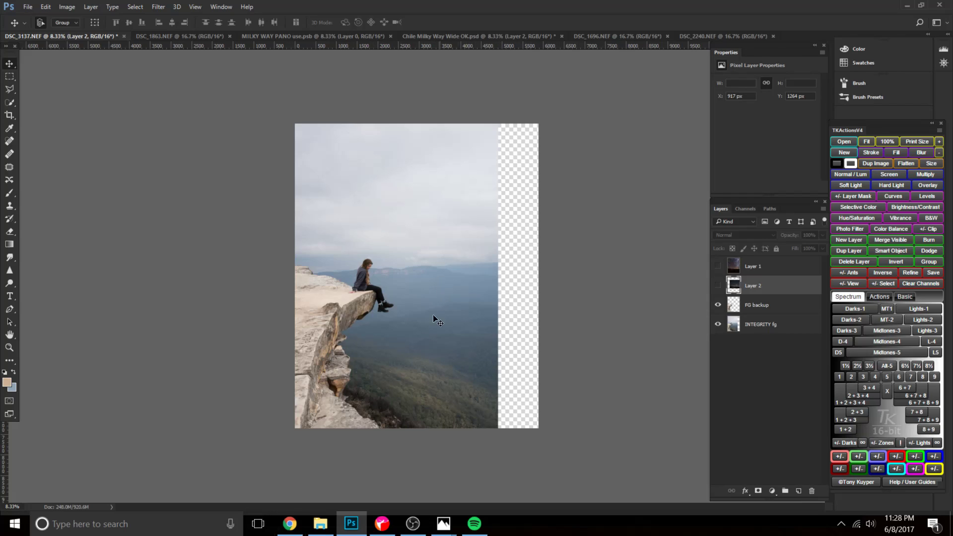
Bring up Chile Milky Way Wide OK.psd and clear its whole-canvas selection.
click(432, 37)
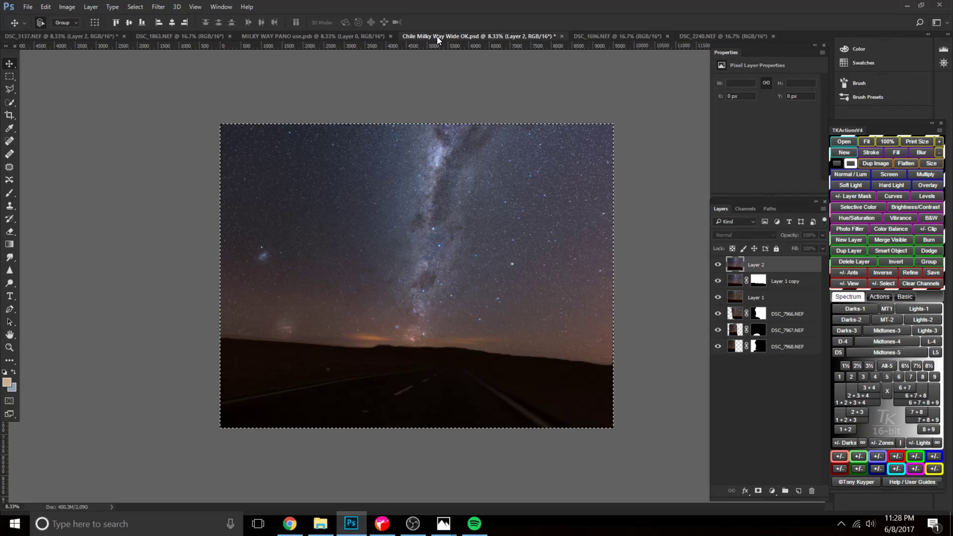
key(ctrl+a)
key(ctrl+d)
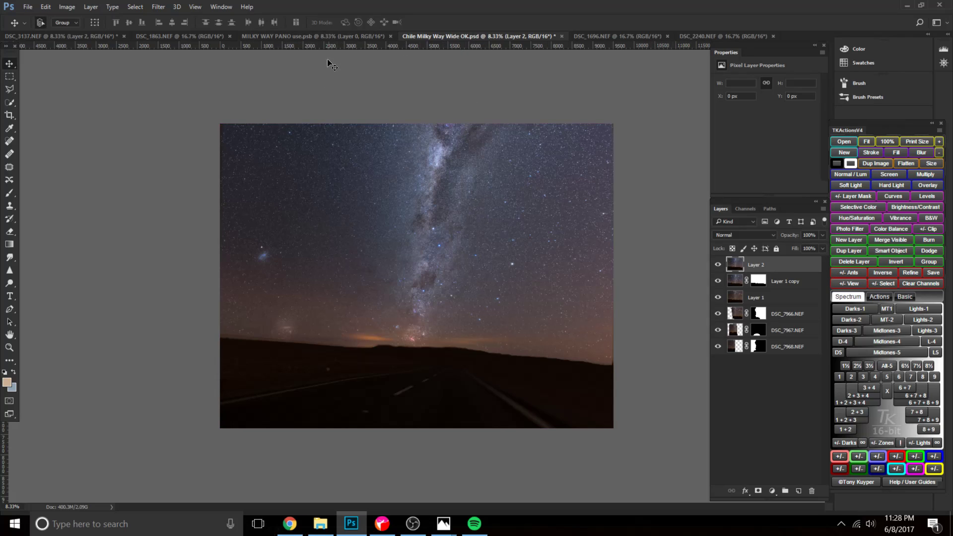
Close the MILKY WAY PANO use.psb document and bring up the sunset photo DSC_2240.NEF.
click(326, 36)
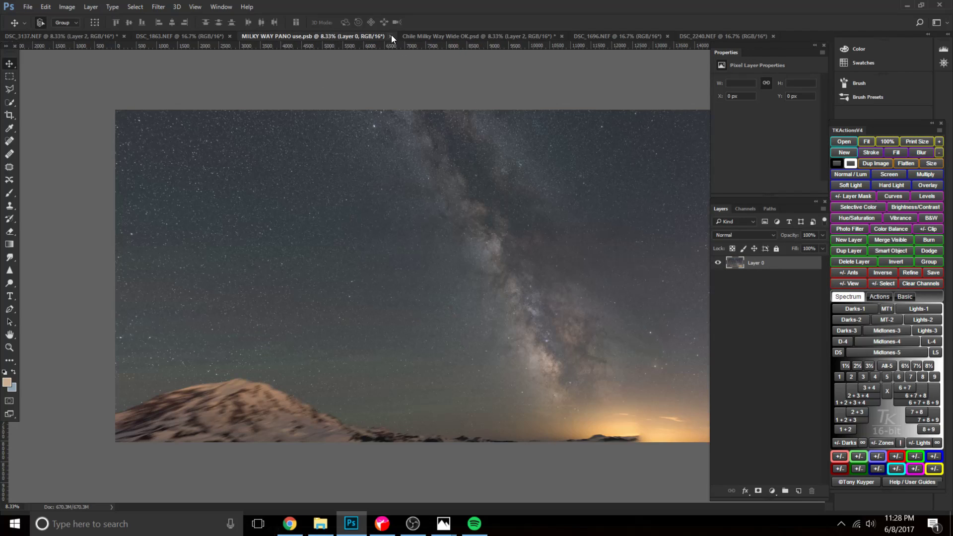
click(390, 36)
click(532, 34)
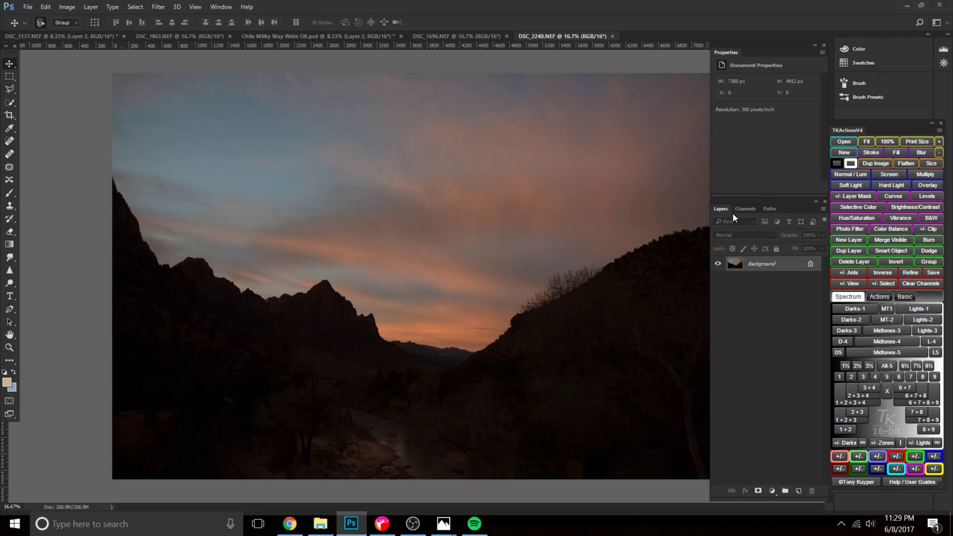
Compare the cloud photo DSC_1863.NEF with the cliff composite DSC_3137.NEF, ending on DSC_1863.NEF.
click(205, 37)
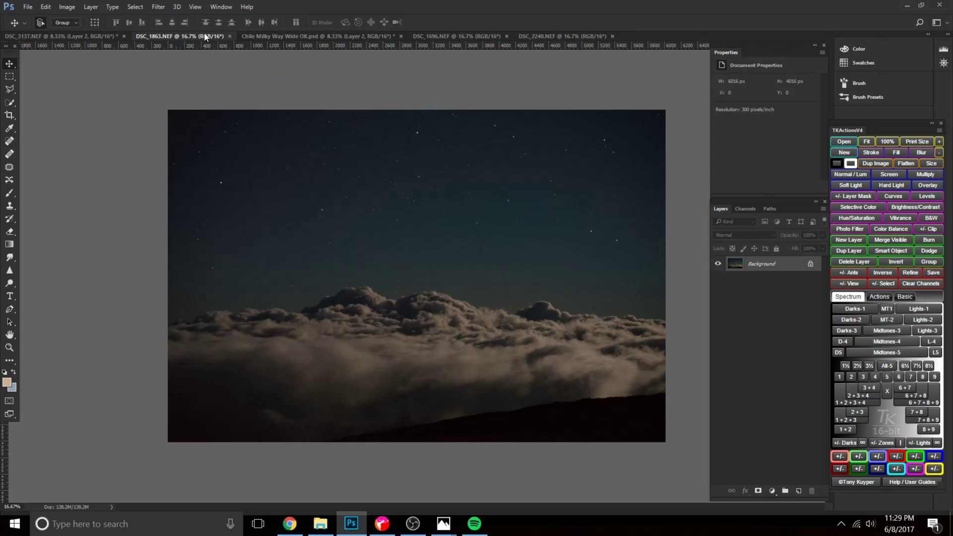
click(81, 37)
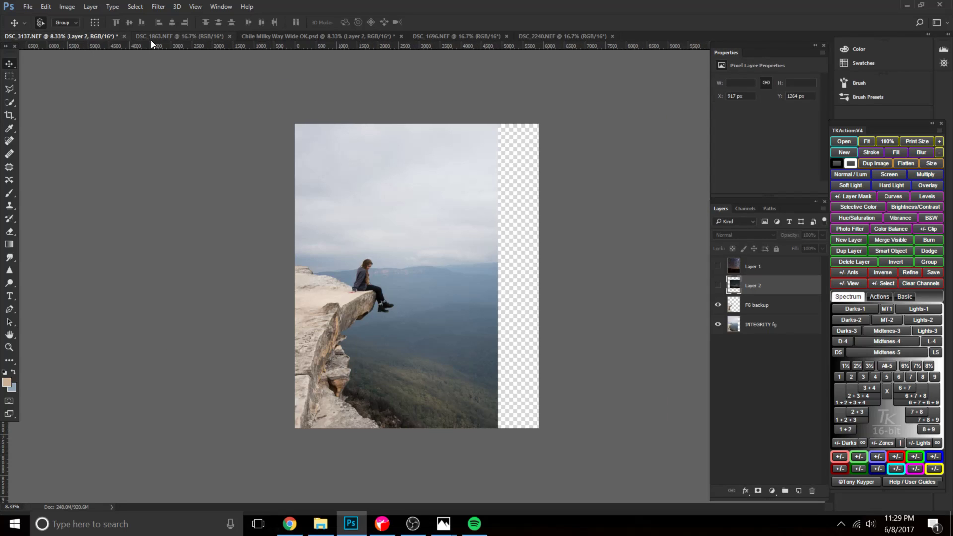
click(162, 37)
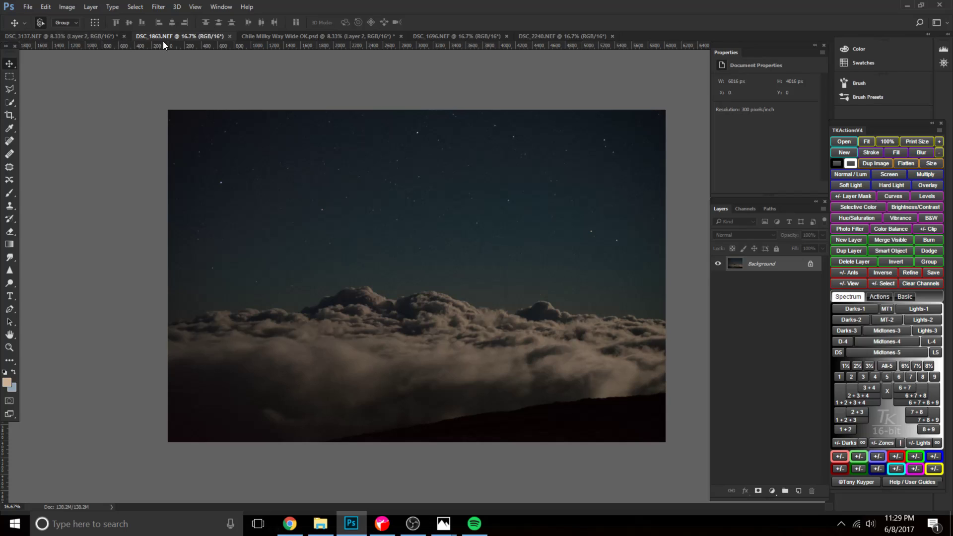
Close DSC_1863.NEF and Chile Milky Way Wide OK.psd without saving their changes.
click(230, 36)
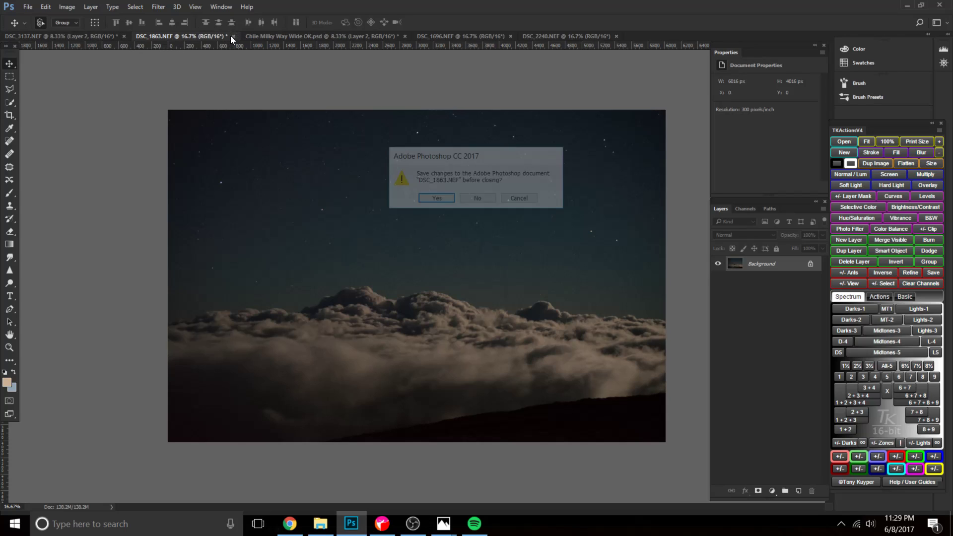
click(476, 200)
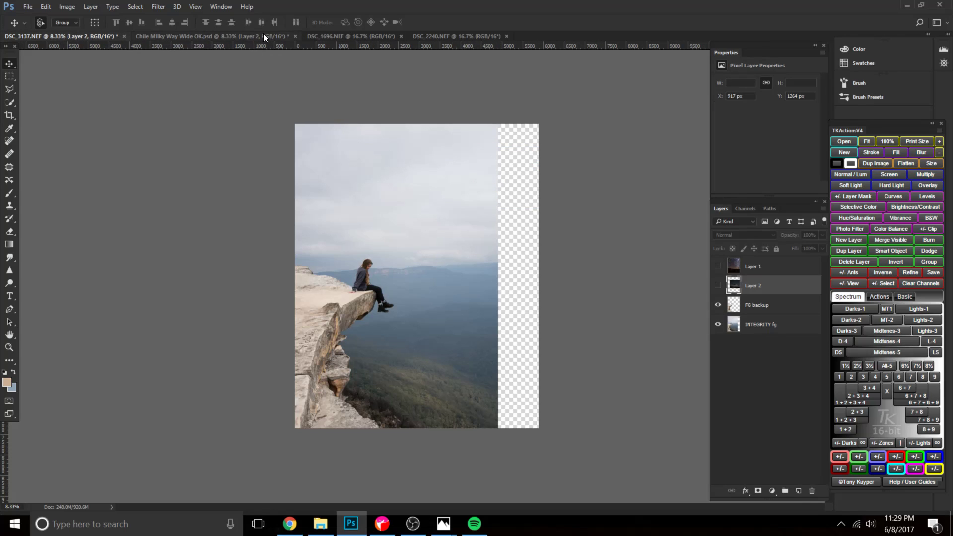
click(264, 35)
click(295, 37)
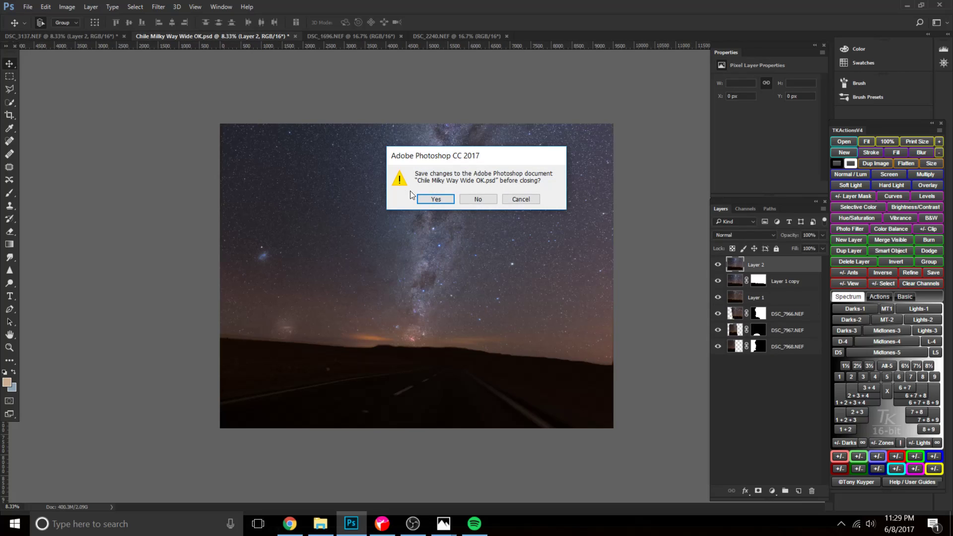
click(478, 198)
Copy the images from DSC_1696.NEF and DSC_2240.NEF into the DSC_3137.NEF composite as new layers.
click(198, 36)
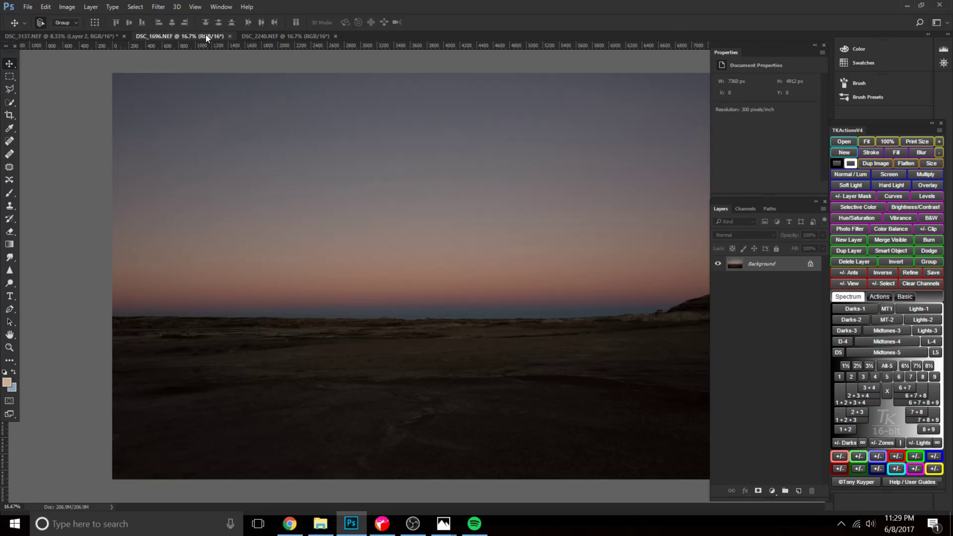
drag(769, 272, 461, 312)
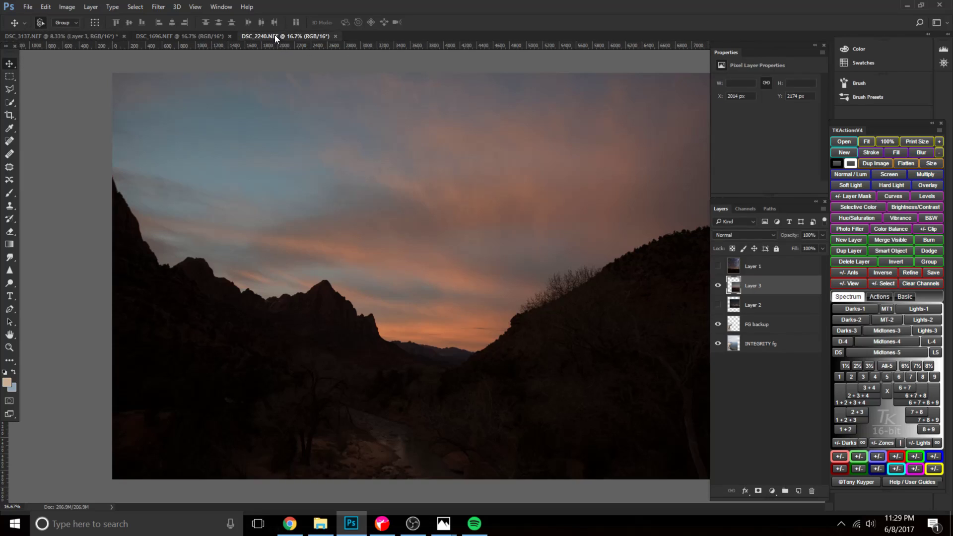
click(274, 36)
drag(757, 263, 432, 303)
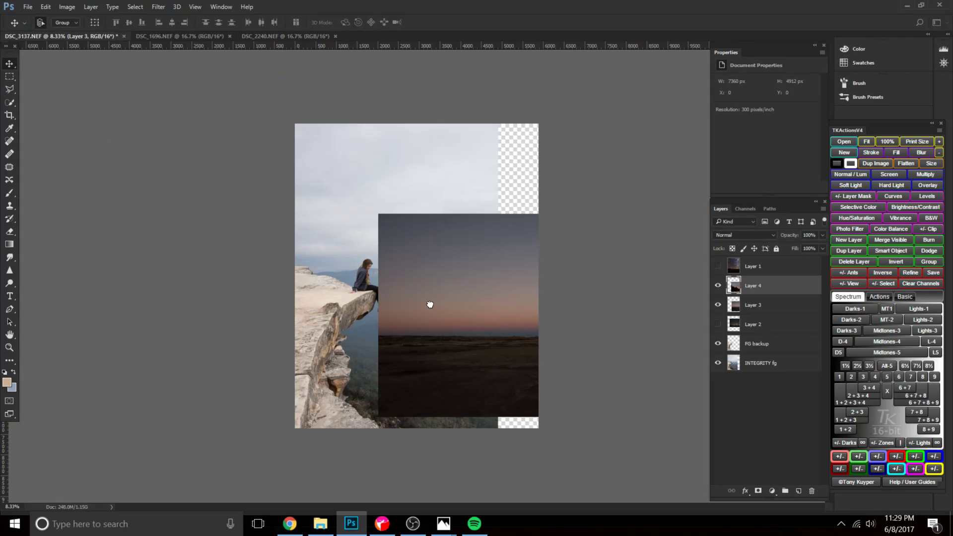
Hide Layer 4 and Layer 3, toggling the Layer 3 twilight sky to compare it with the cliff photo.
click(718, 286)
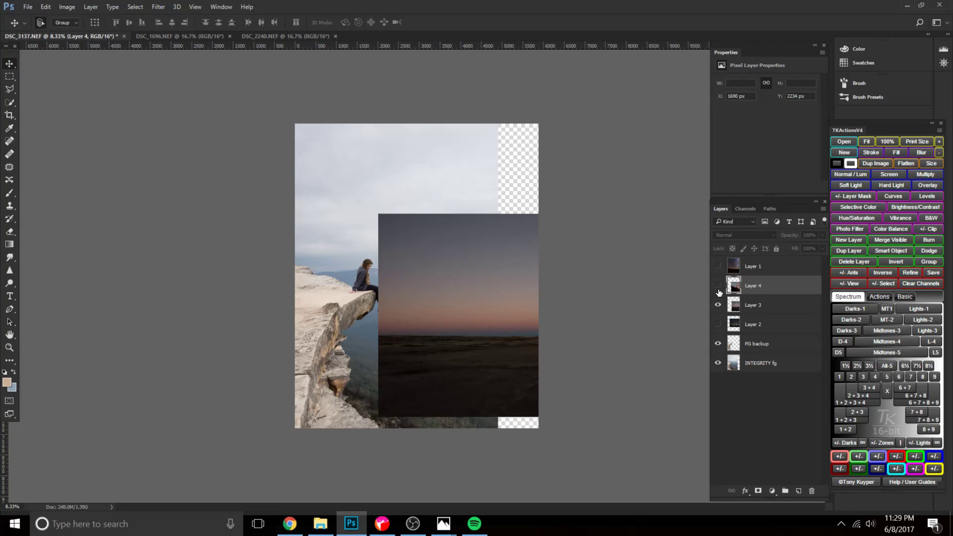
click(718, 305)
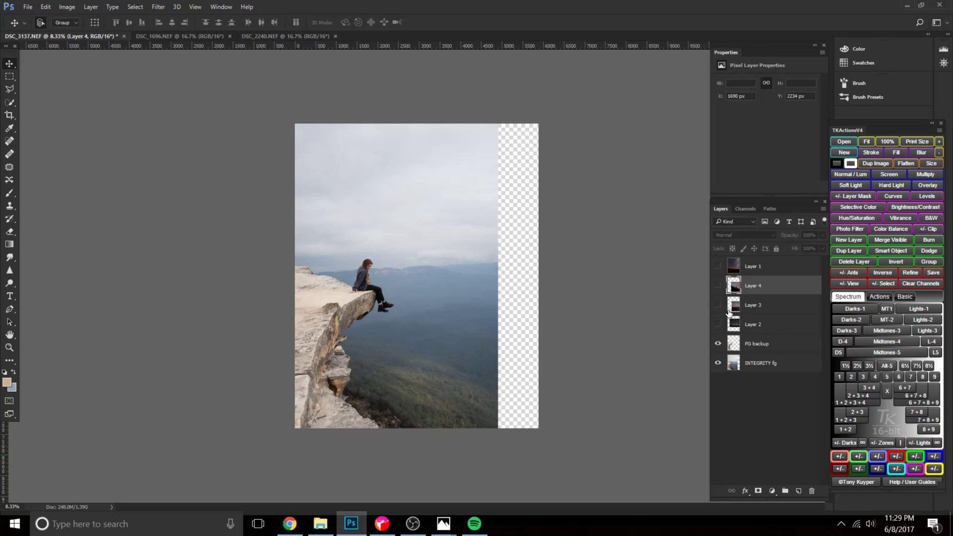
click(718, 305)
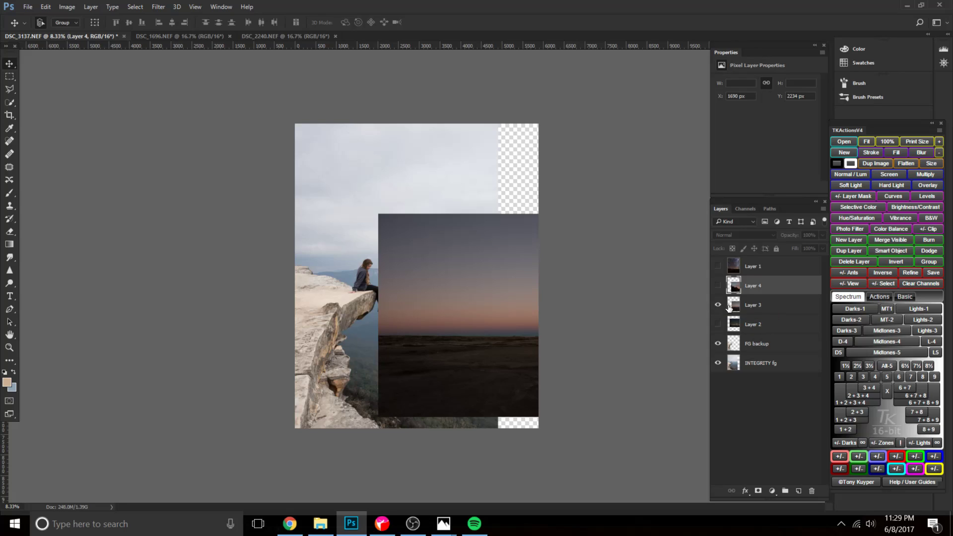
click(718, 305)
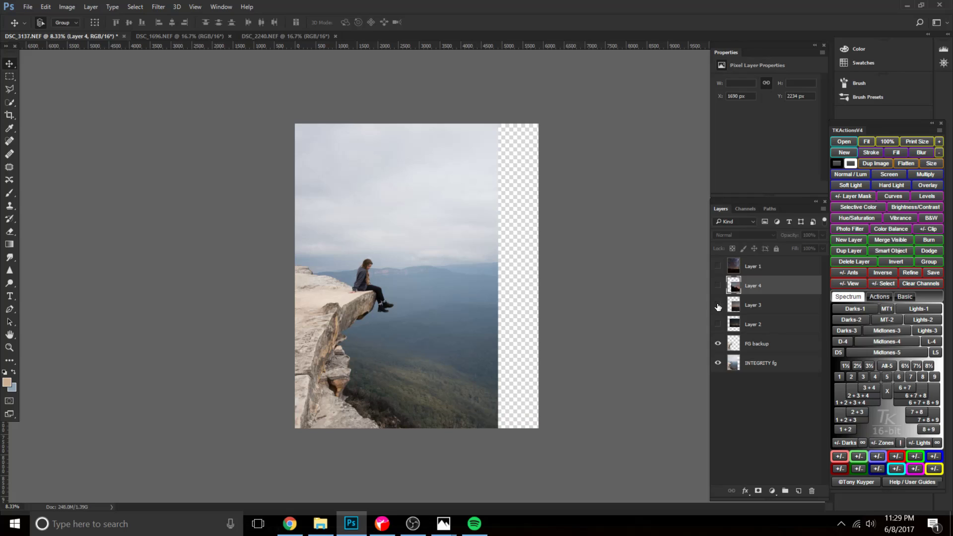
click(717, 305)
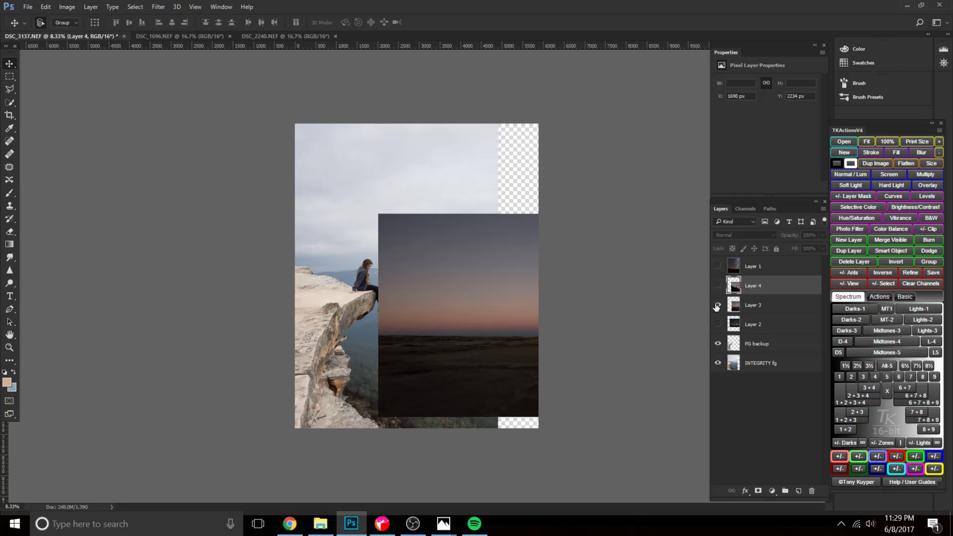
click(717, 305)
Show the cloud photo on Layer 2, move it over the valley below the cliff at 76% opacity, and hide it again.
click(718, 324)
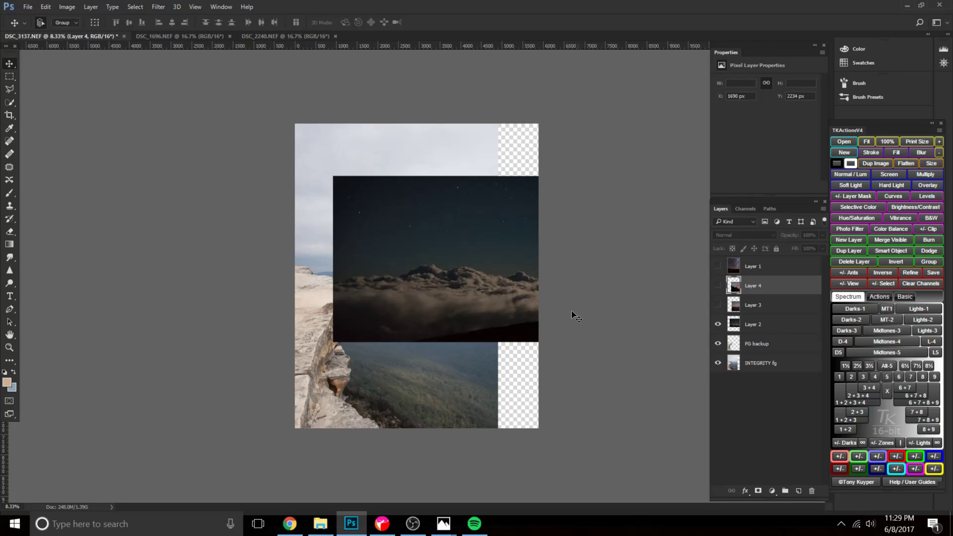
drag(462, 254, 436, 367)
drag(791, 238, 757, 241)
drag(483, 378, 517, 349)
drag(792, 235, 805, 233)
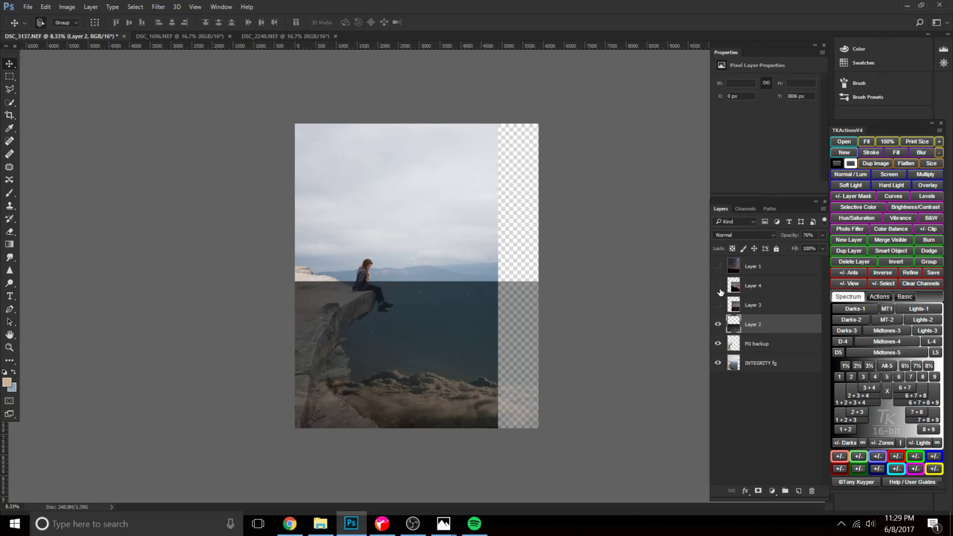
click(717, 324)
Show the sunset sky on Layer 4, reposition it to about X 0 px, Y 2851 px, and hide the layer.
click(718, 285)
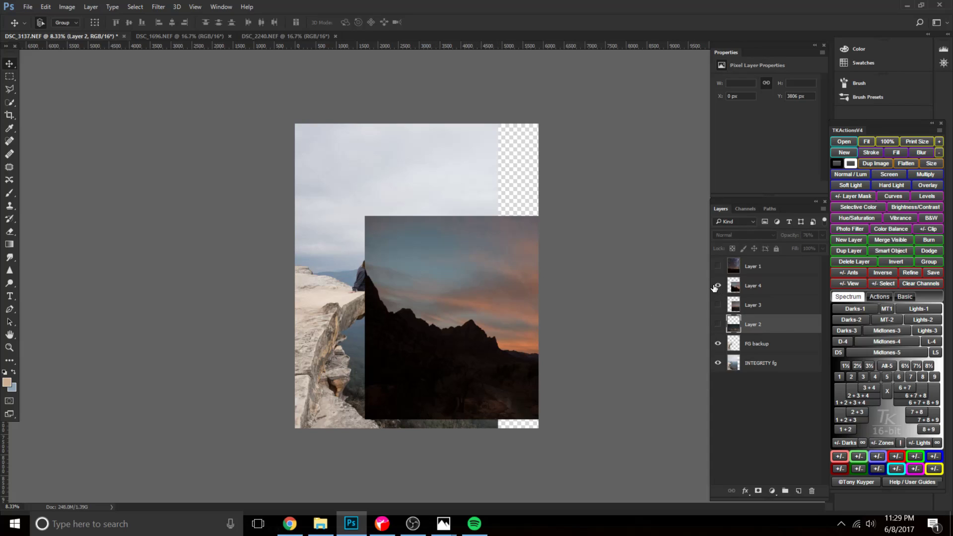
drag(491, 335, 428, 365)
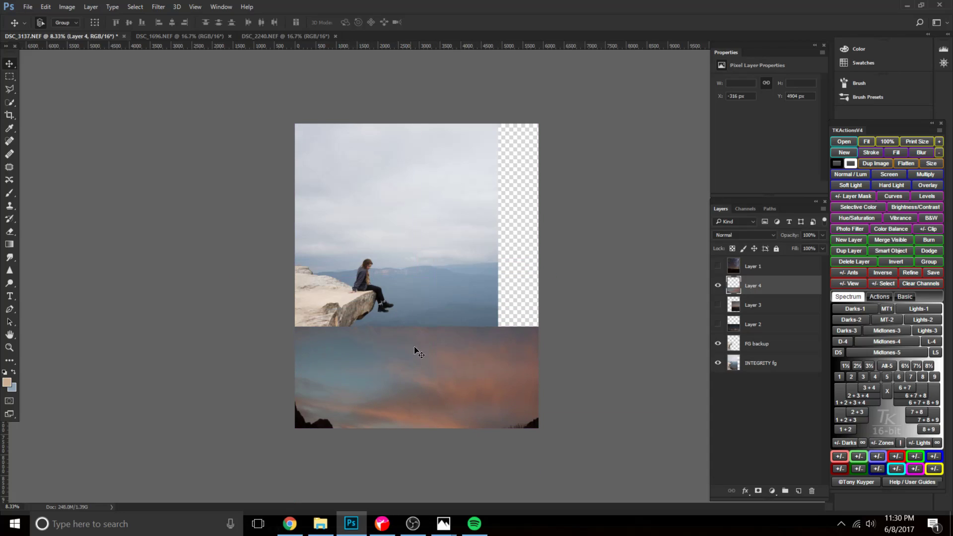
drag(521, 428, 515, 370)
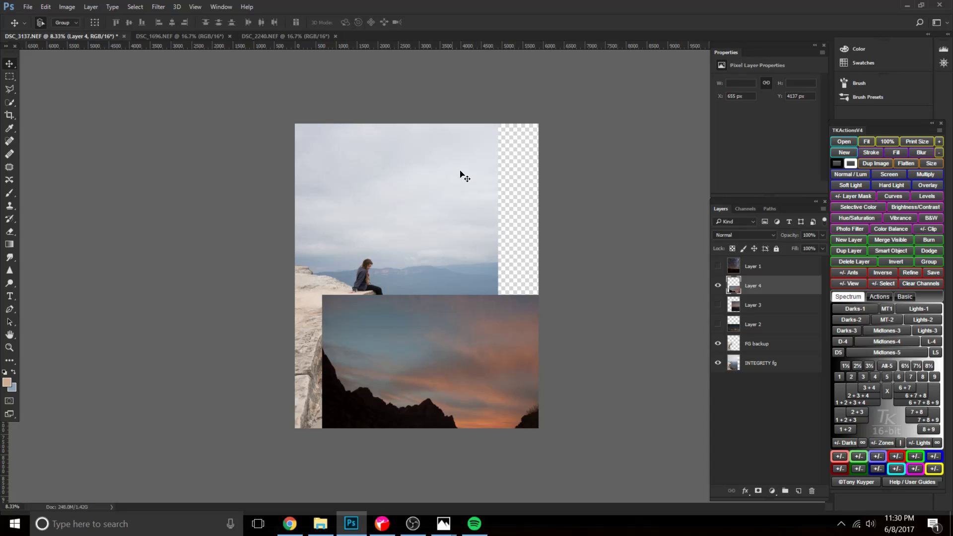
drag(510, 326, 389, 308)
click(717, 285)
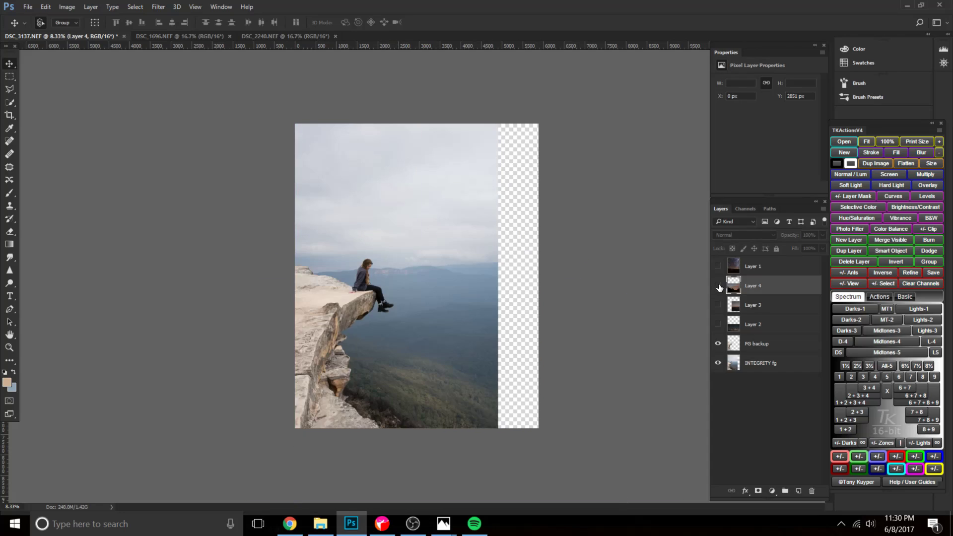
Shift the Layer 2 clouds to about X -324 px and the Layer 1 Milky Way to about X -1115 px, Y 335 px, leaving Layer 1 hidden.
click(718, 324)
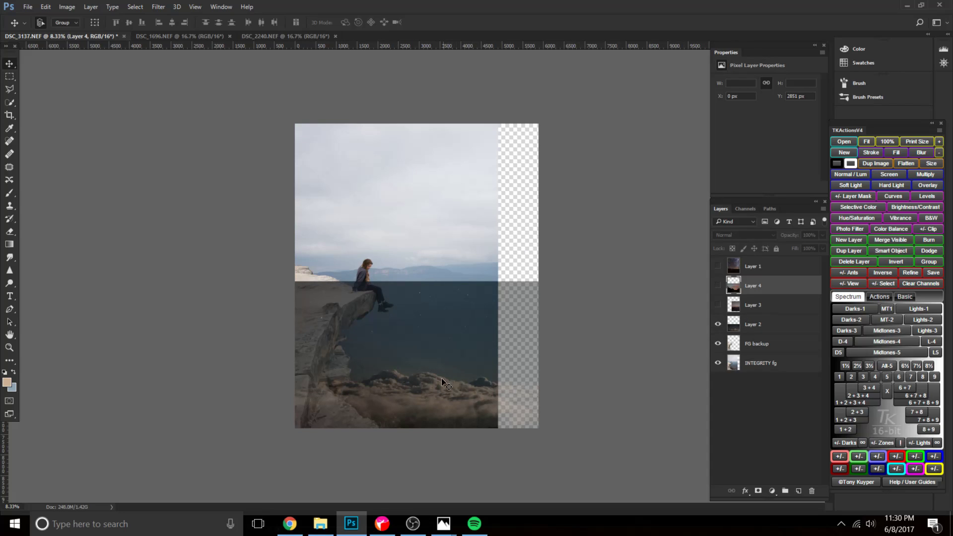
drag(449, 401, 421, 400)
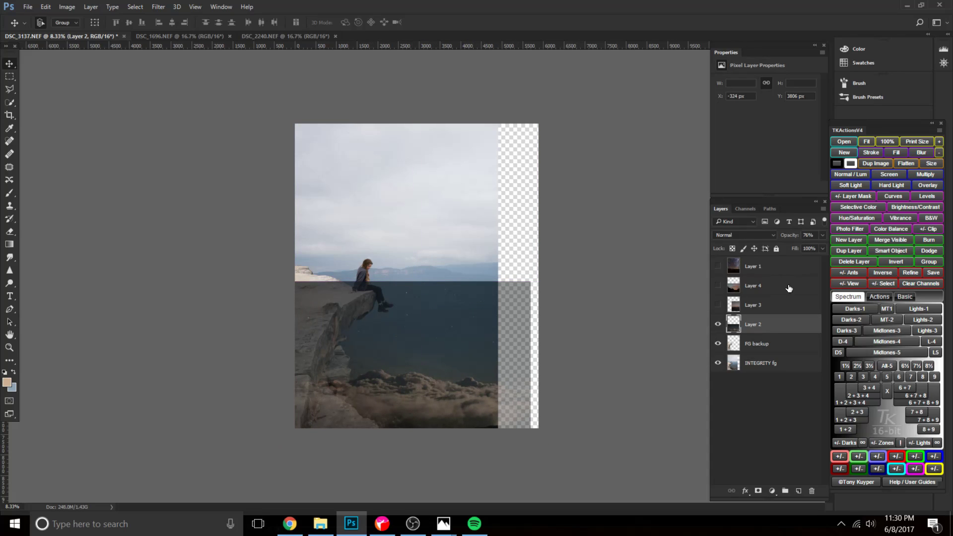
click(718, 266)
drag(436, 281, 413, 295)
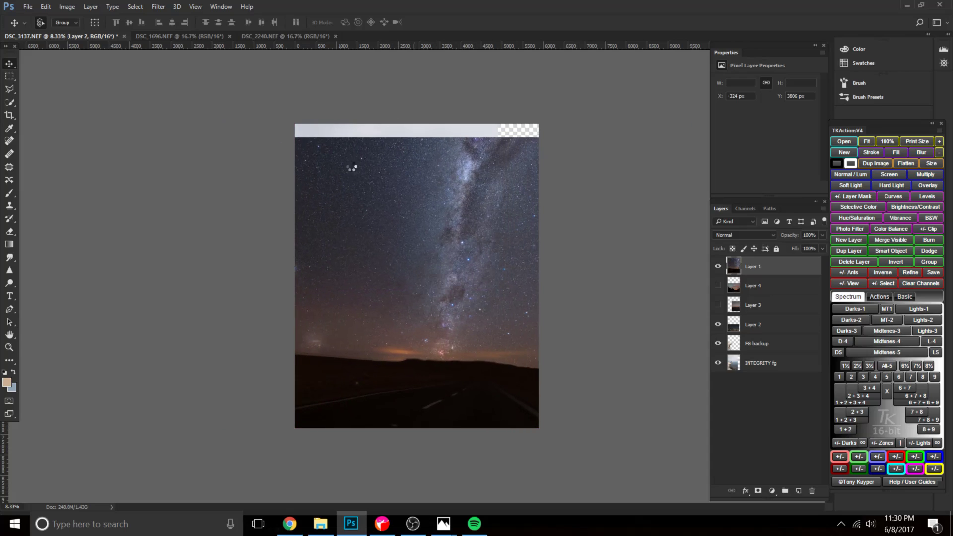
click(718, 266)
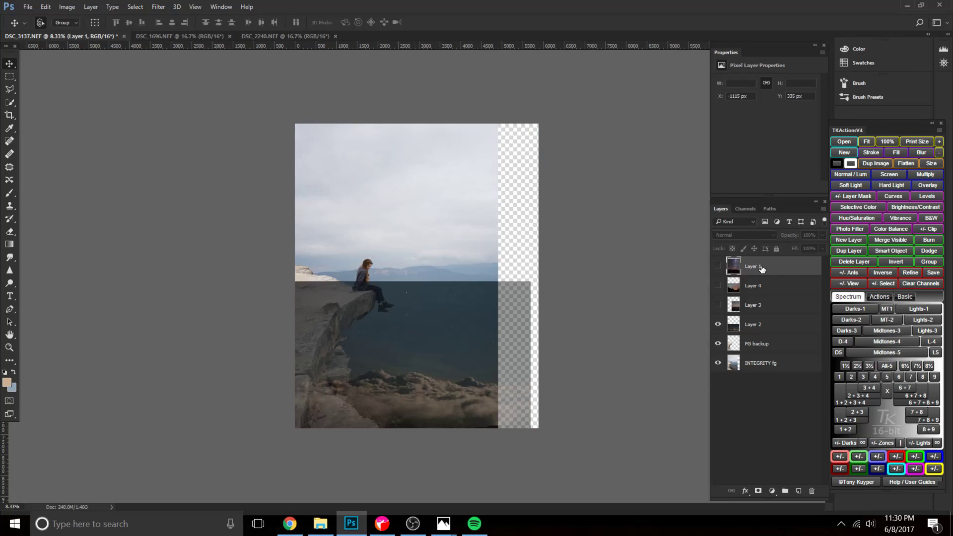
Hide Layer 2, compare the FG backup and INTEGRITY fg layers, and delete FG backup.
click(718, 324)
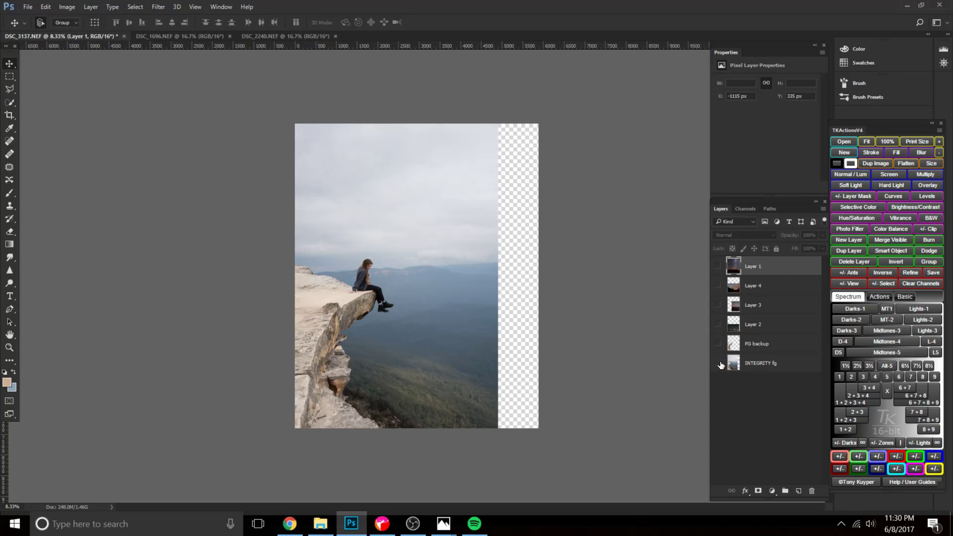
click(718, 364)
click(718, 344)
click(718, 344)
click(718, 345)
click(718, 364)
click(756, 344)
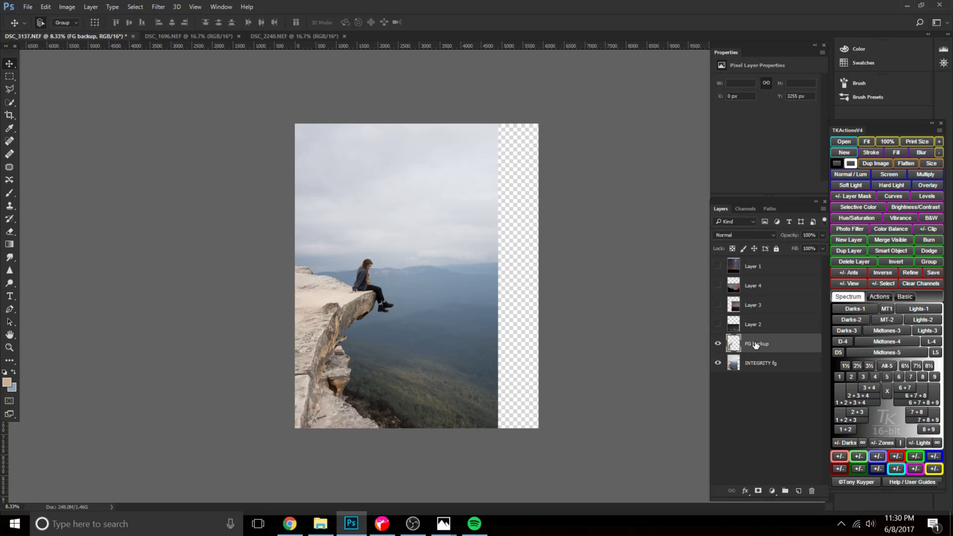
drag(753, 344, 812, 491)
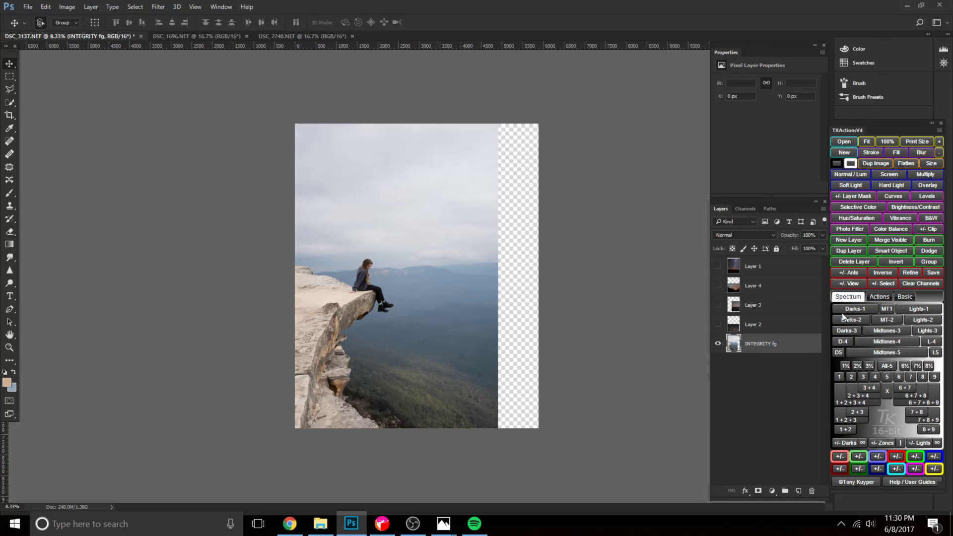
Group Layers 1 through 4 and name the group "sky".
click(776, 329)
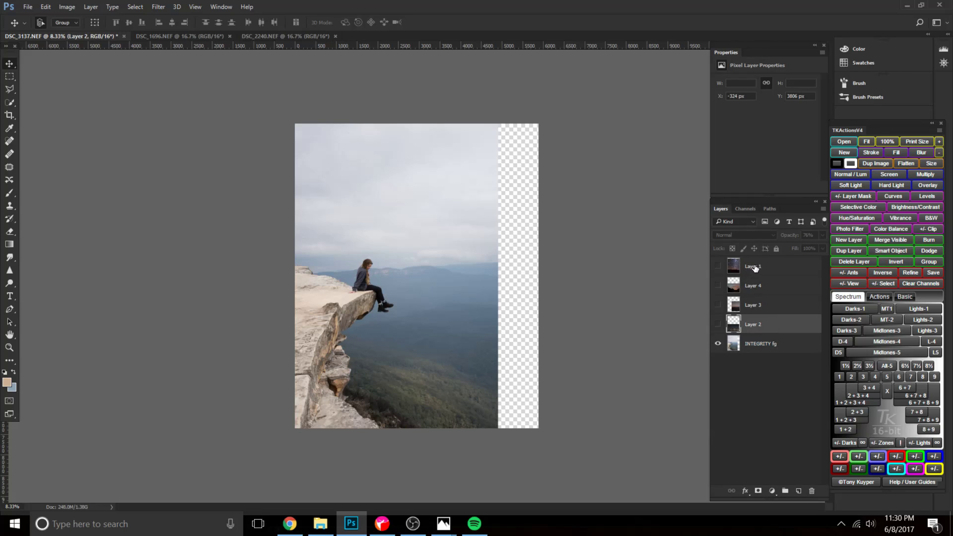
shift+click(755, 268)
click(784, 491)
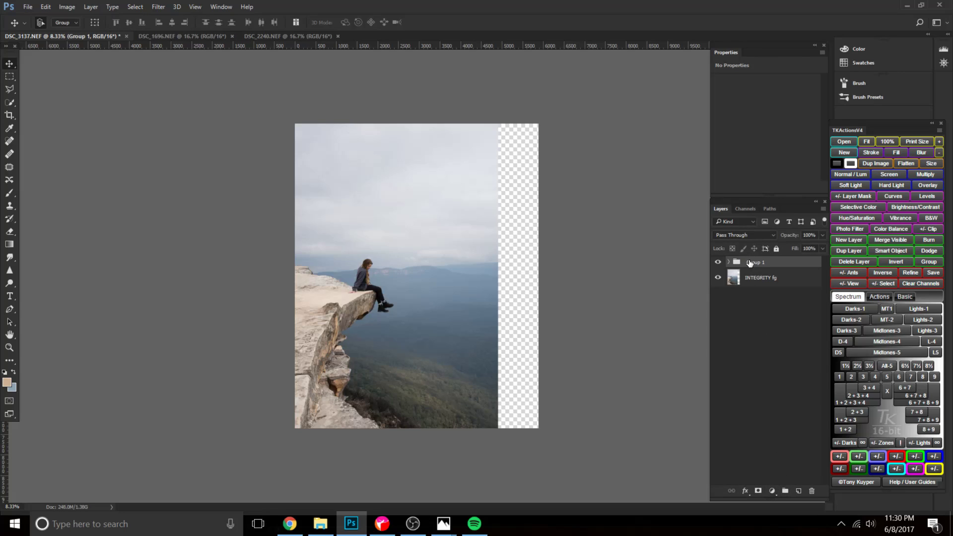
text(sky)
key(Return)
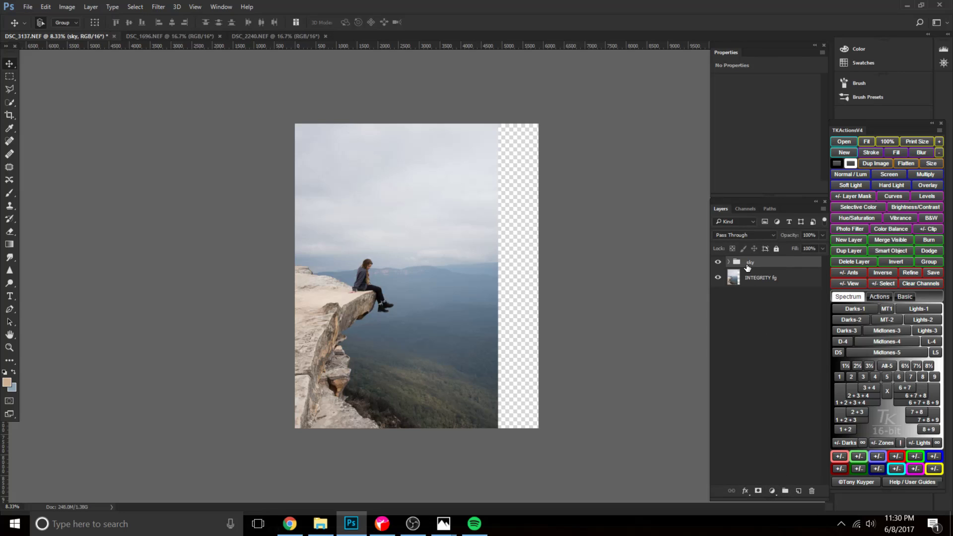
Duplicate the INTEGRITY fg layer, rename the copy "fg\", and hide the original.
click(744, 279)
key(ctrl+j)
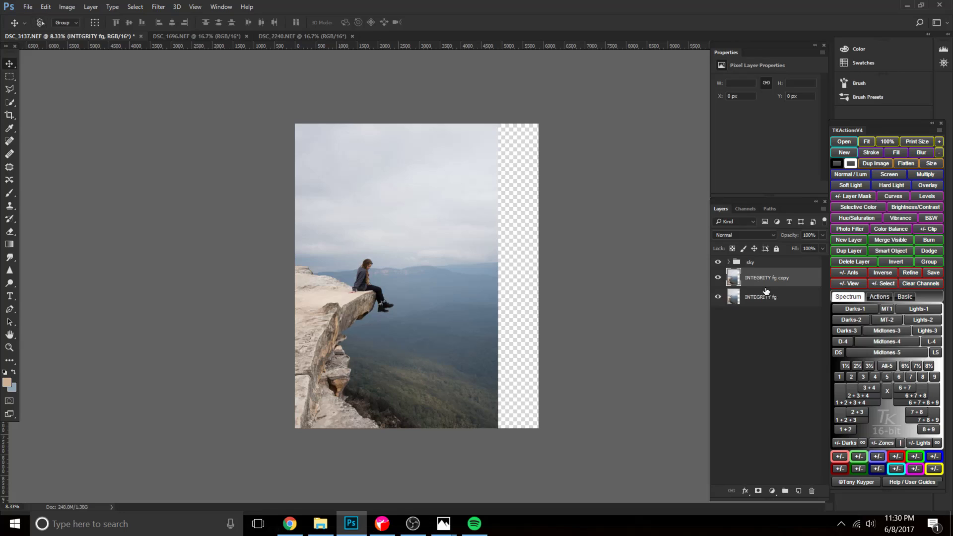
double_click(760, 278)
text(fg\)
key(Return)
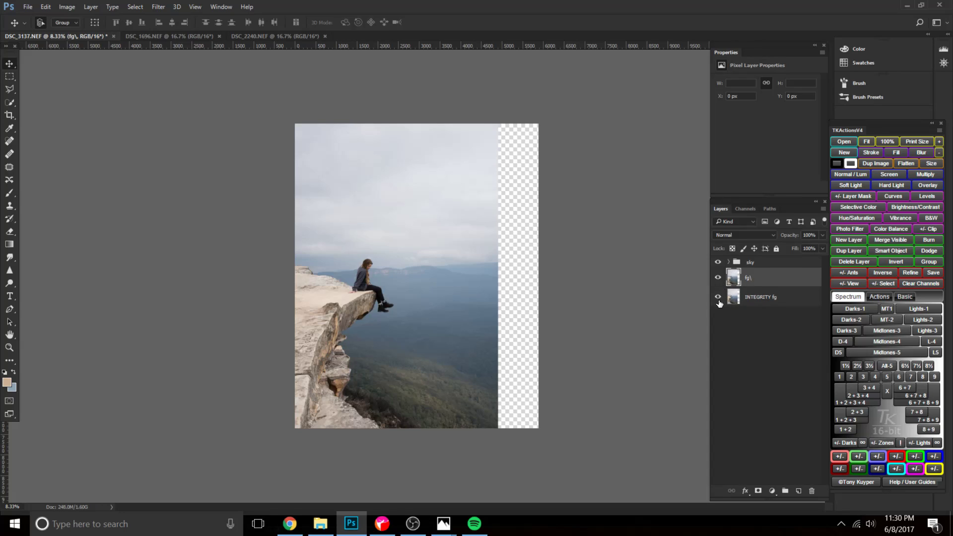
Select the rocky cliff and the seated woman on the fg\ layer with the Quick Selection tool at brush size 250.
key(w)
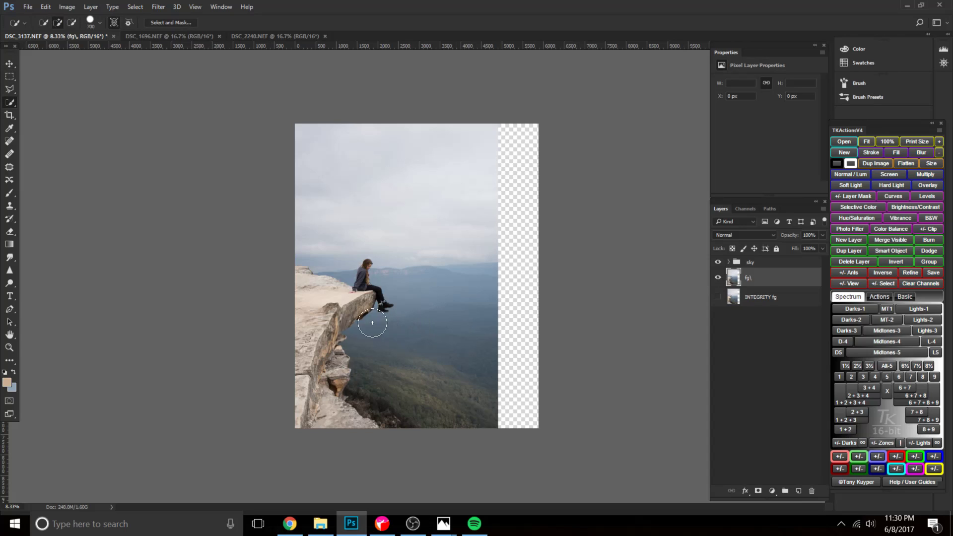
key(ctrl+plus)
key(bracketleft)
key(bracketleft)
key(bracketleft)
key(bracketleft)
key(bracketleft)
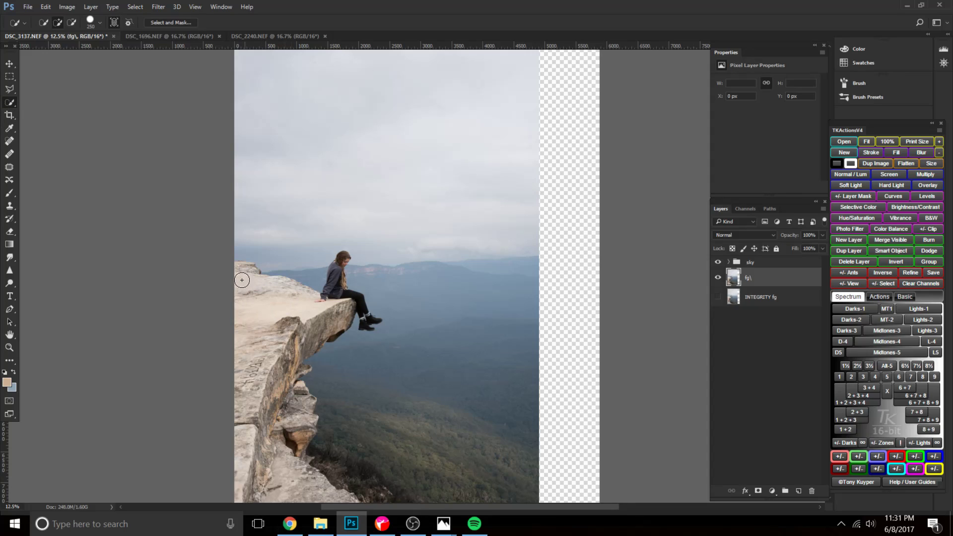
mouse_move(278, 301)
mouse_down()
mouse_move(315, 304)
mouse_move(337, 294)
mouse_move(362, 309)
mouse_move(329, 309)
mouse_move(265, 386)
mouse_move(278, 454)
mouse_move(315, 488)
mouse_move(302, 392)
mouse_up()
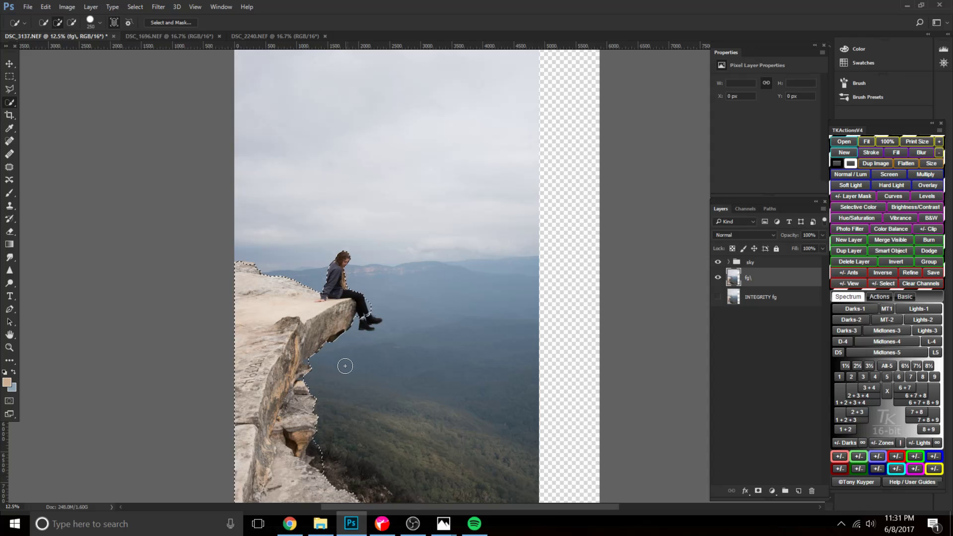
Add the woman's boots to the foreground selection with a smaller Quick Selection brush.
key(bracketleft)
key(bracketleft)
key(bracketleft)
key(bracketleft)
key(ctrl+plus)
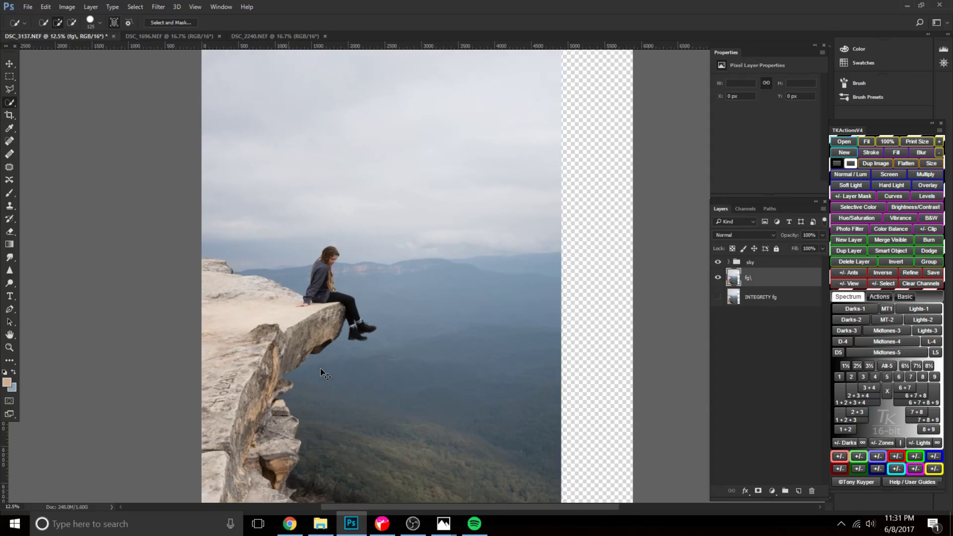
scroll(343, 347, down, 2)
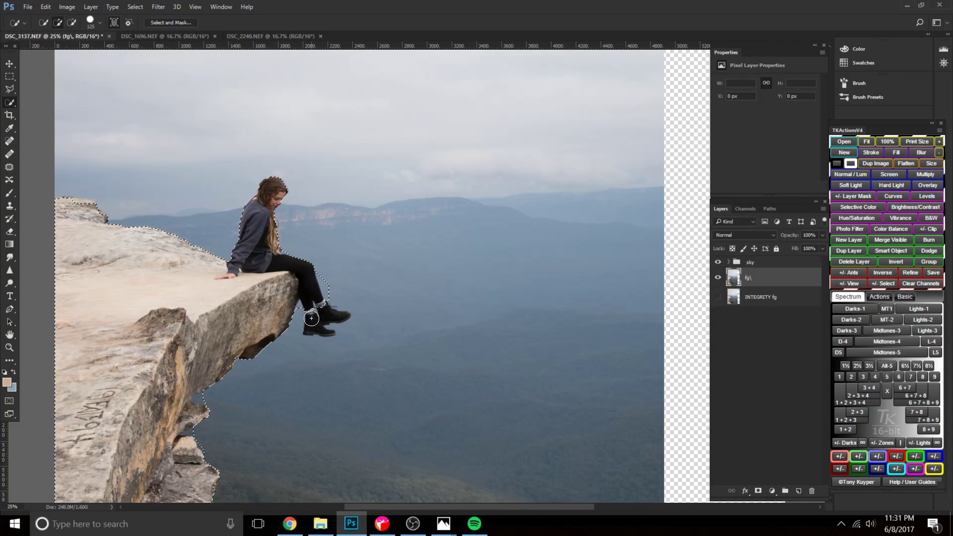
key(bracketleft)
key(bracketleft)
key(bracketleft)
click(316, 320)
Subtract the background beside the woman's shins from the selection and refine the edge around her legs.
alt+click(323, 279)
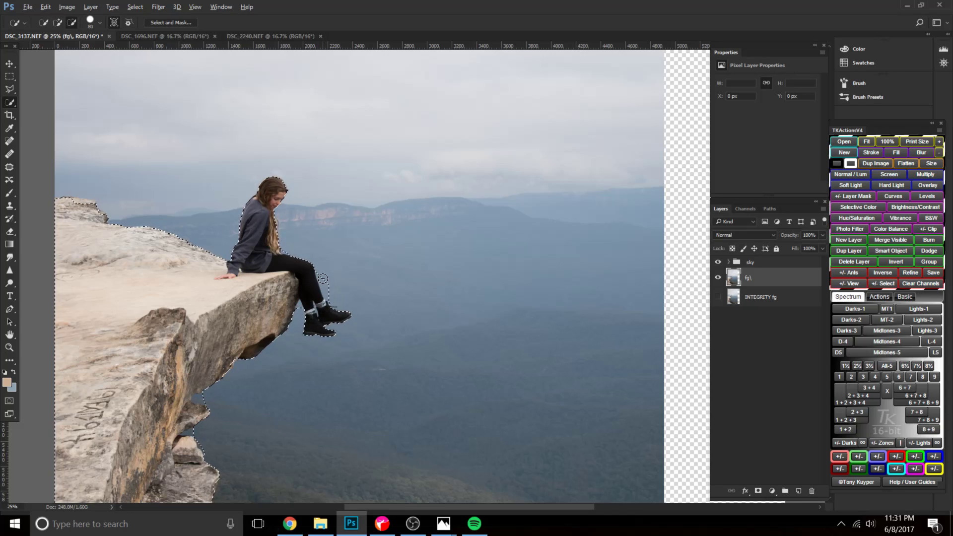
drag(324, 281, 335, 300)
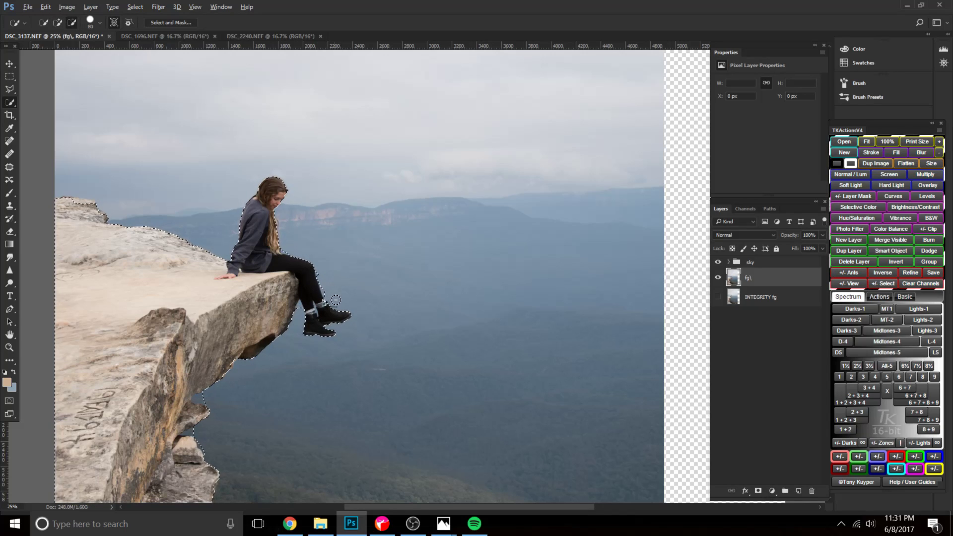
alt+click(322, 274)
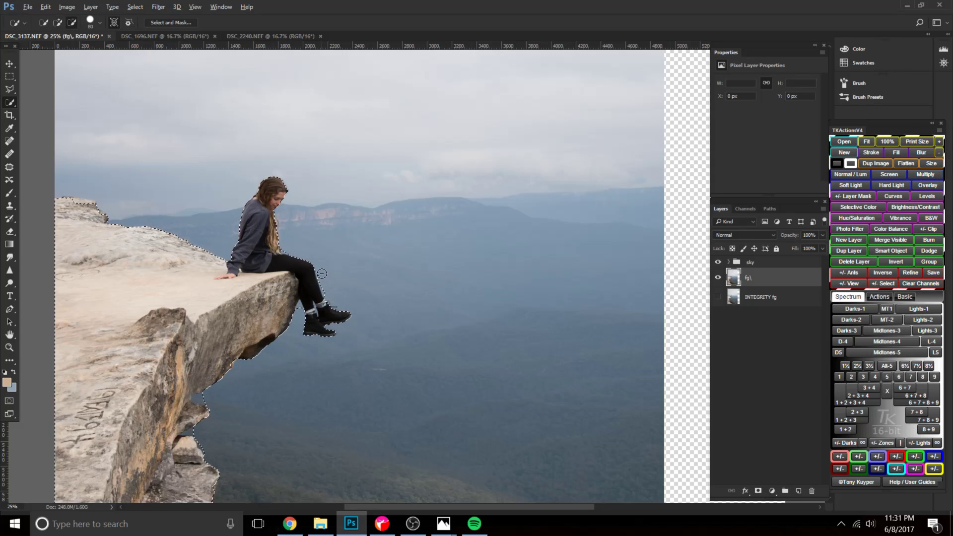
key([)
key([)
key([)
key([)
alt+click(300, 306)
Examine the woman's hair and outline and the rough cliff edge against the background up close.
key(ctrl+plus)
key(ctrl+plus)
key(ctrl+plus)
drag(303, 355, 420, 441)
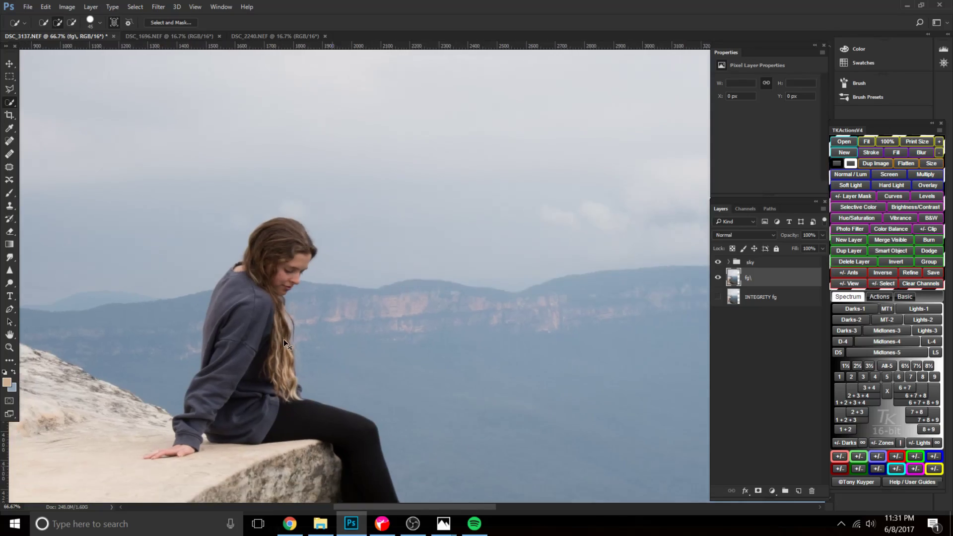
key(ctrl+0)
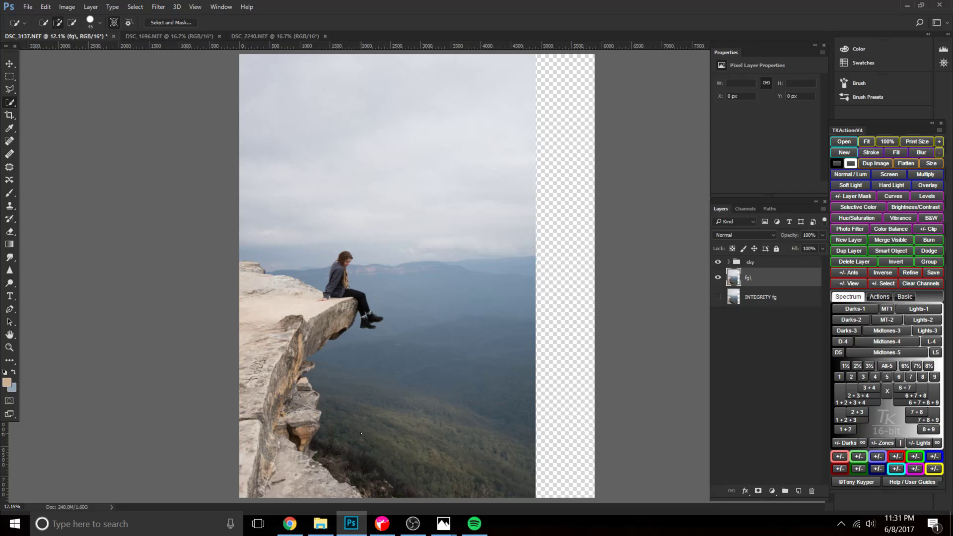
key(bracketright)
key(bracketright)
key(bracketright)
key(bracketright)
key(bracketright)
key(bracketright)
key(bracketright)
key(ctrl+plus)
key(ctrl+plus)
key(ctrl+plus)
key(space)
mouse_move(338, 429)
mouse_down()
mouse_move(322, 223)
mouse_move(330, 171)
mouse_move(385, 185)
mouse_move(457, 483)
mouse_move(347, 319)
mouse_move(276, 186)
mouse_move(323, 302)
mouse_move(323, 272)
mouse_up()
mouse_move(343, 313)
mouse_down()
mouse_move(382, 379)
mouse_move(385, 463)
mouse_up()
key(ctrl+0)
Toggle the fg\ layer's visibility off and on, and open that layer in the Camera Raw filter.
click(718, 276)
click(717, 277)
click(159, 7)
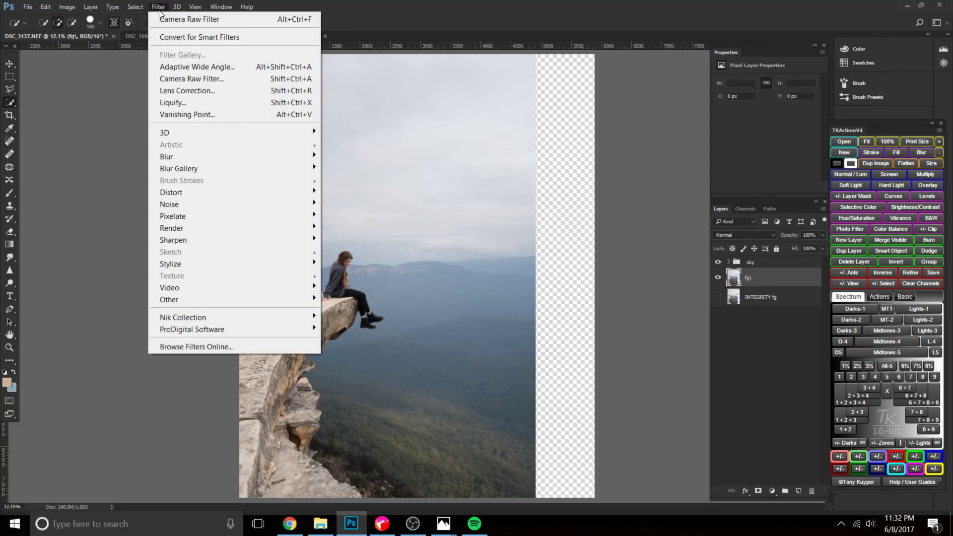
click(210, 79)
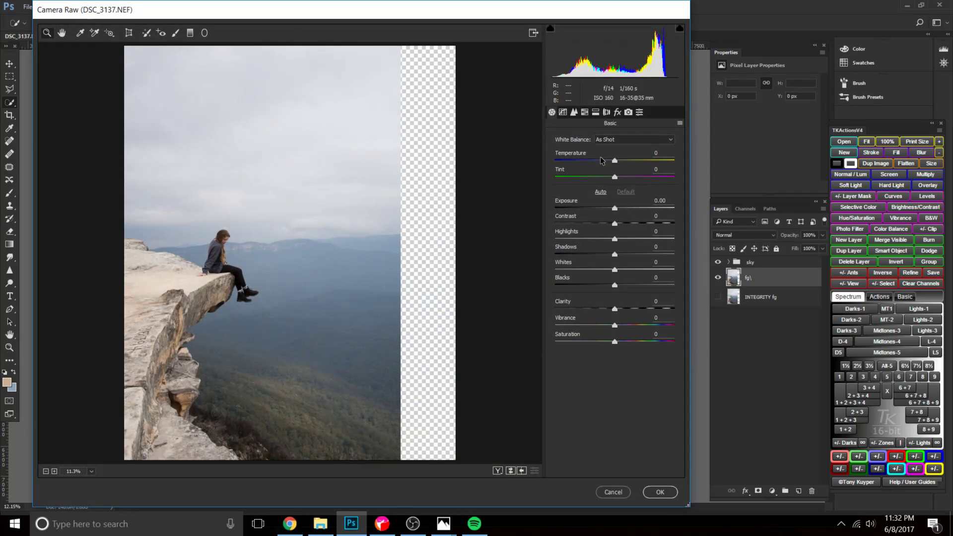
drag(615, 224, 631, 223)
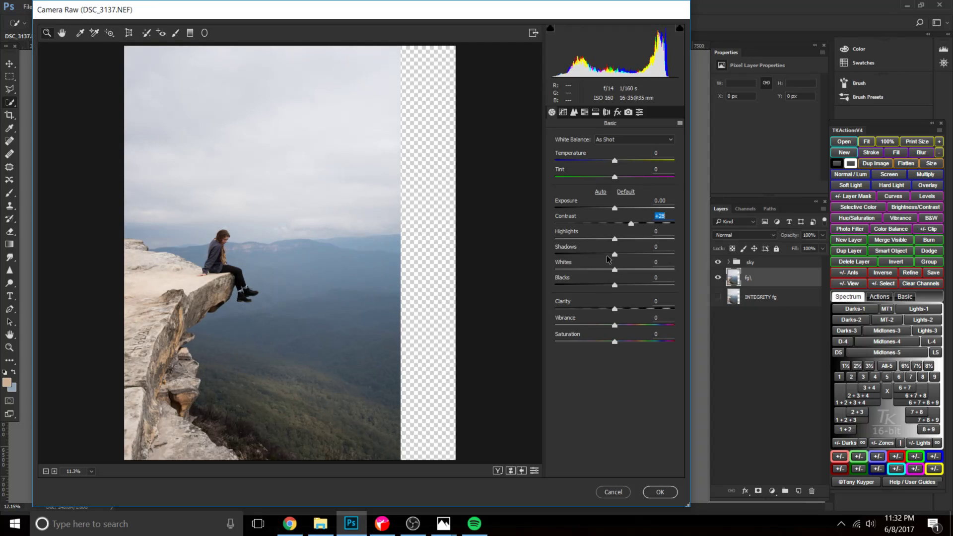
drag(615, 285, 596, 291)
drag(614, 257, 590, 241)
drag(612, 207, 609, 208)
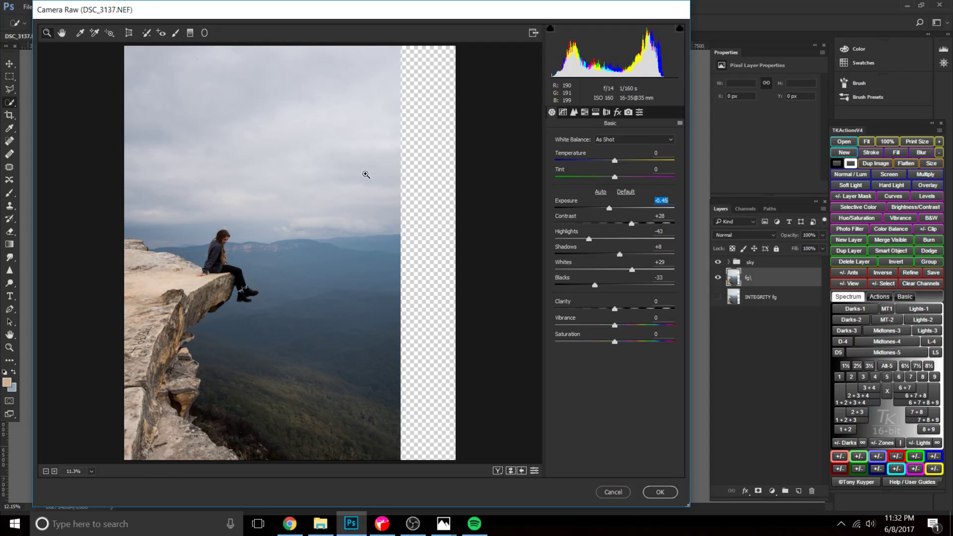
drag(615, 159, 612, 160)
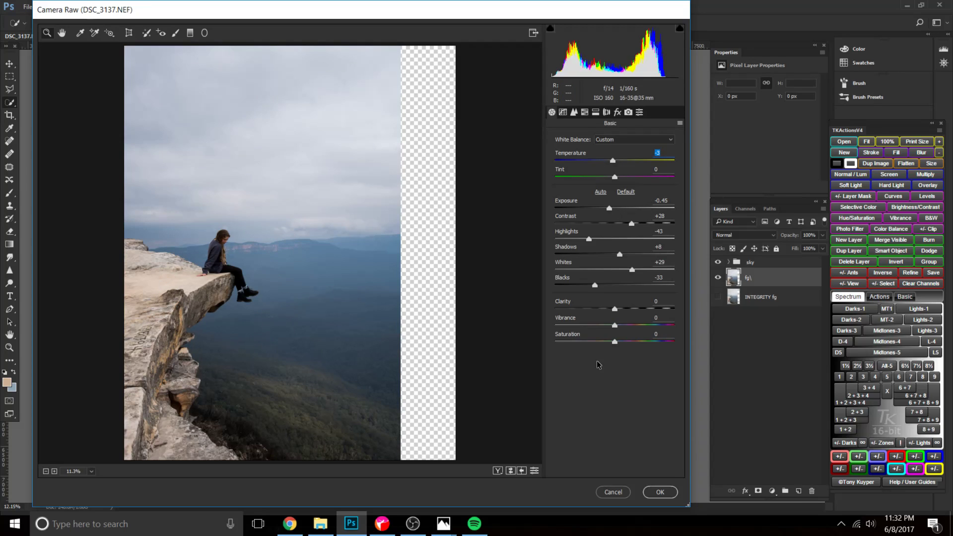
click(534, 472)
Set Temperature to -6, Tint to +3, Exposure to +0.15, Contrast to +28 and Blacks to -54.
mouse_move(614, 160)
mouse_down()
mouse_move(617, 176)
mouse_move(611, 160)
mouse_up()
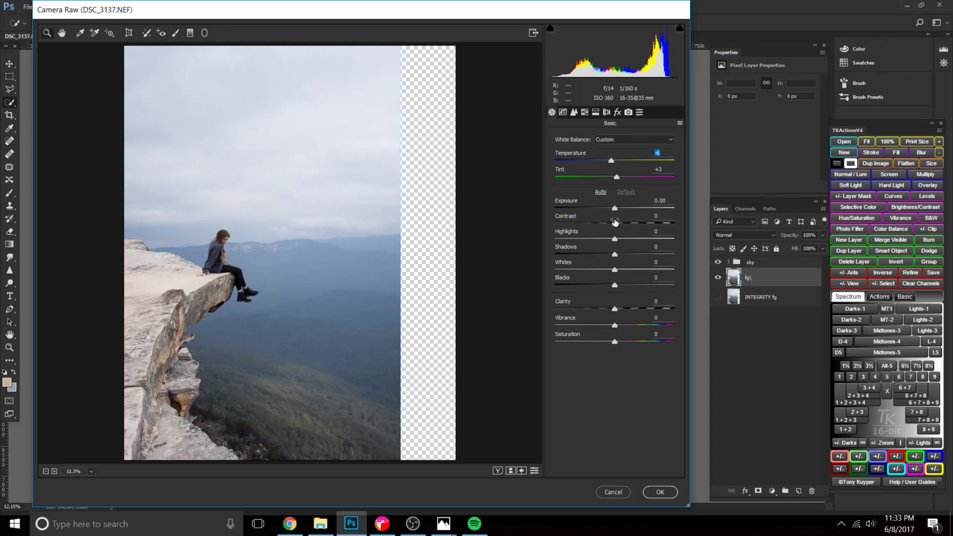
drag(617, 226, 583, 286)
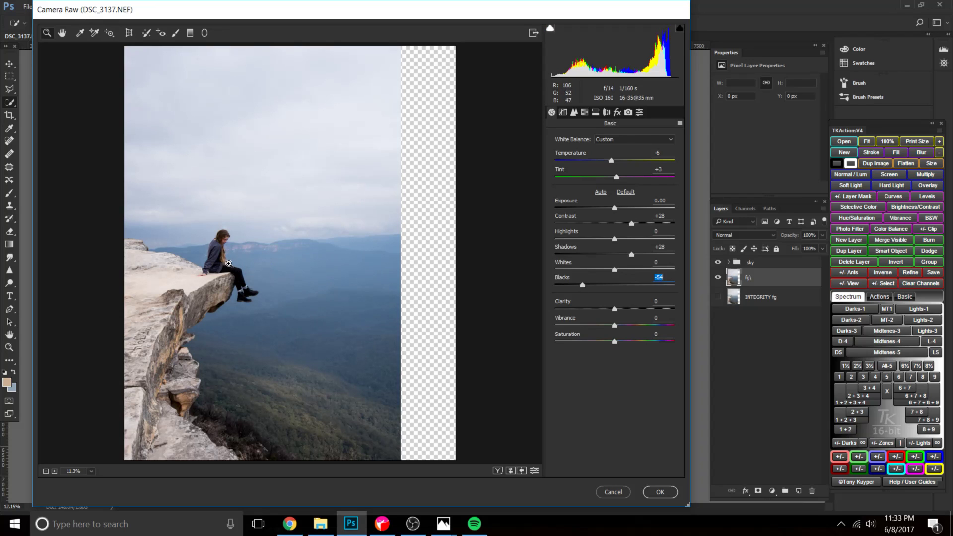
drag(615, 209, 614, 209)
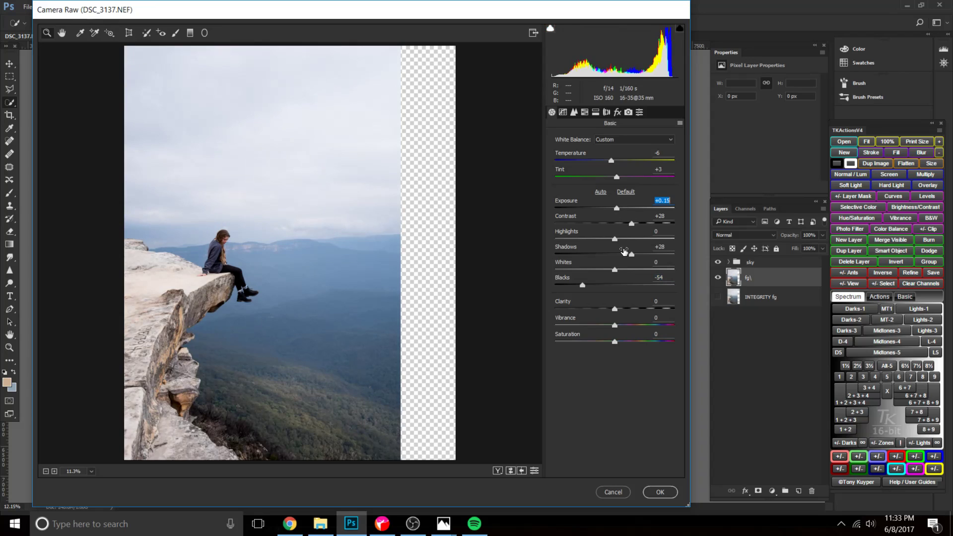
Set Shadows to +35, Highlights to -44, Clarity to -14, Vibrance to +17 and Saturation to +21, and apply the filter.
drag(632, 254, 589, 248)
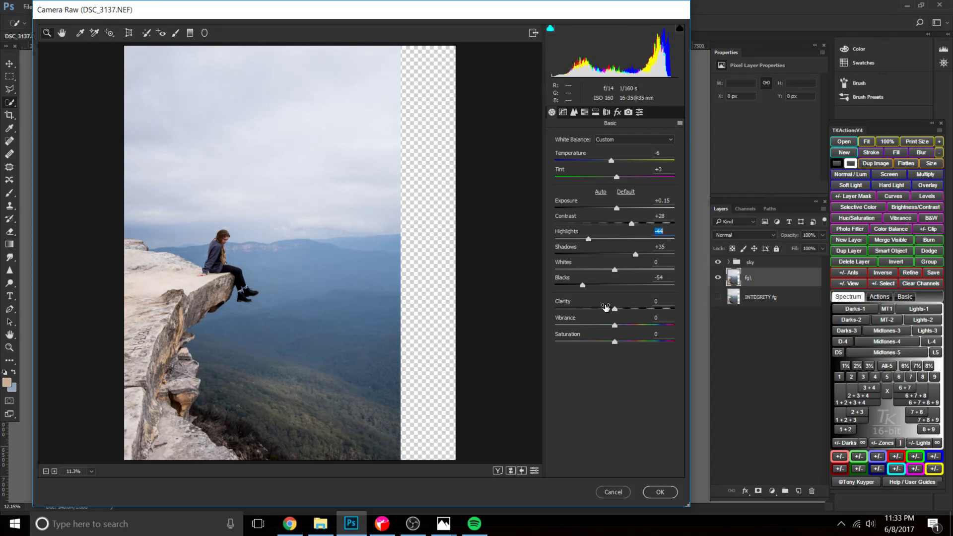
drag(614, 309, 607, 309)
mouse_move(617, 342)
mouse_down()
mouse_move(629, 342)
mouse_move(626, 327)
mouse_move(624, 343)
mouse_up()
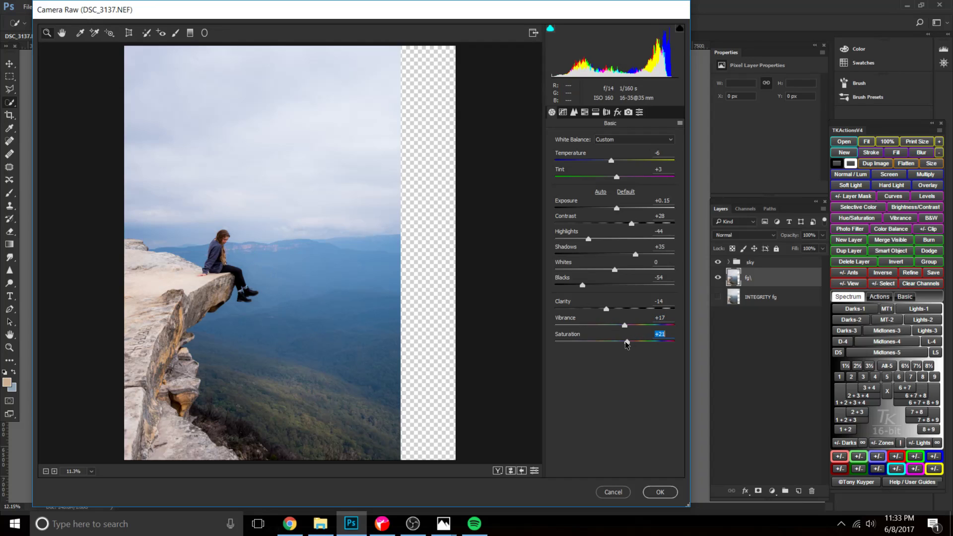
click(660, 492)
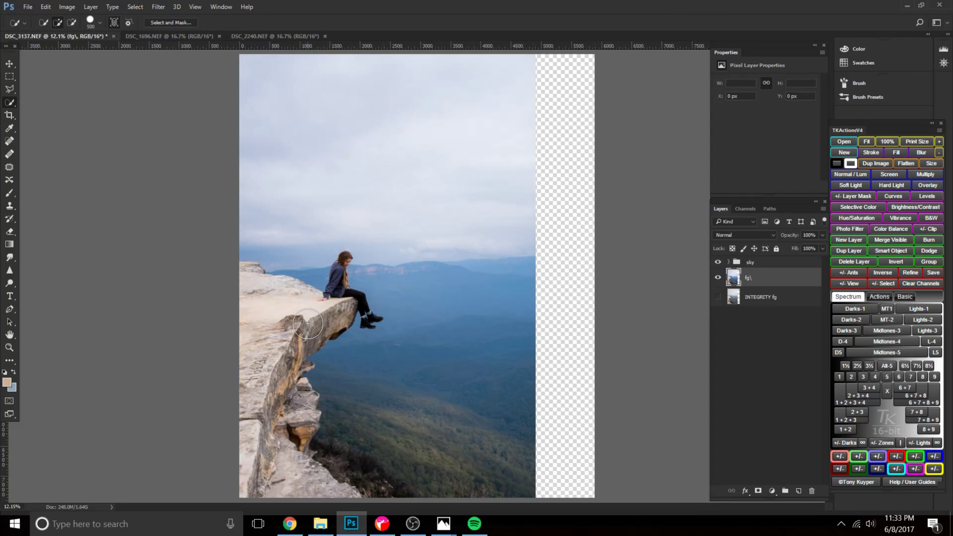
Start a Color Range selection sampled from the top of the cliff, with Fuzziness 59 and Range 13%.
key(bracketleft)
key(bracketleft)
key(bracketleft)
key(bracketleft)
key(bracketleft)
click(128, 7)
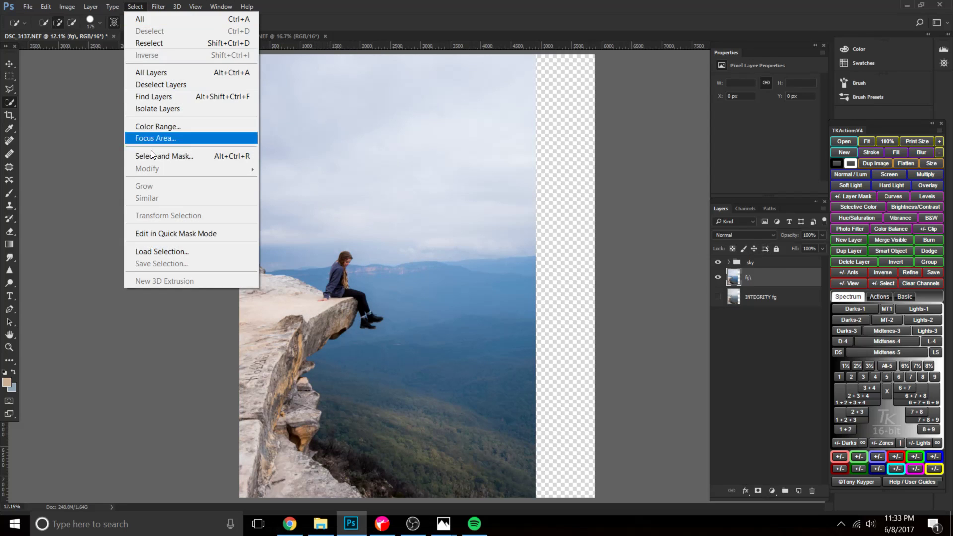
click(165, 122)
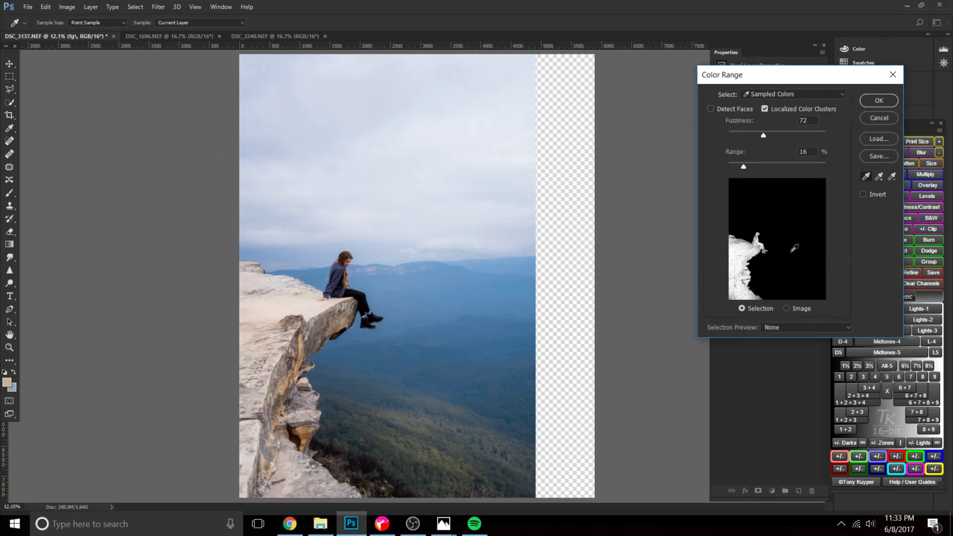
drag(749, 167, 737, 167)
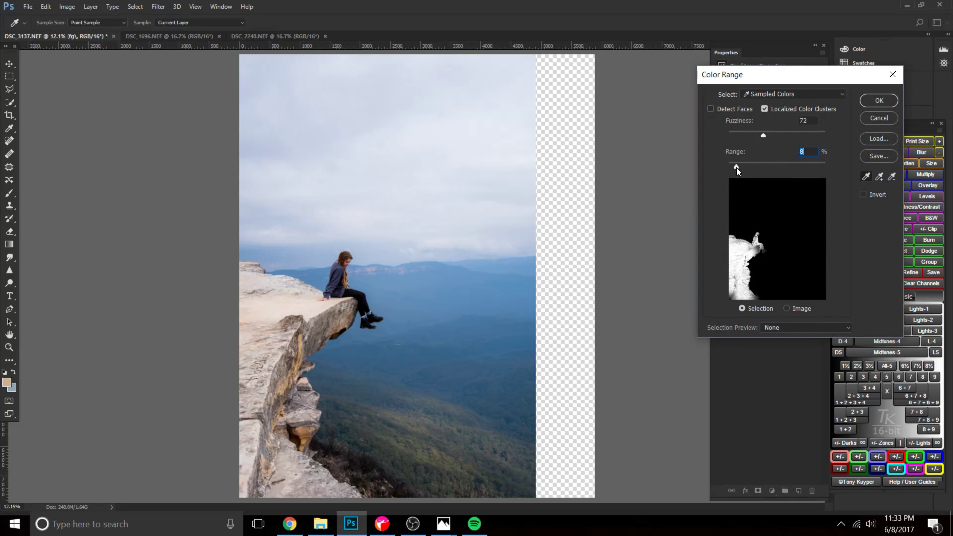
click(260, 286)
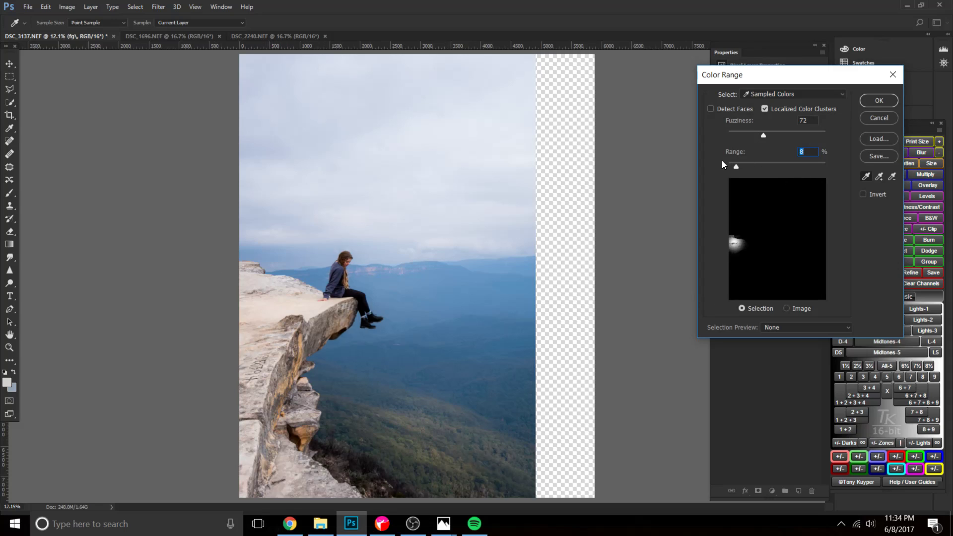
click(279, 278)
drag(763, 82, 715, 151)
mouse_move(689, 236)
mouse_down()
mouse_move(777, 236)
mouse_move(693, 235)
mouse_up()
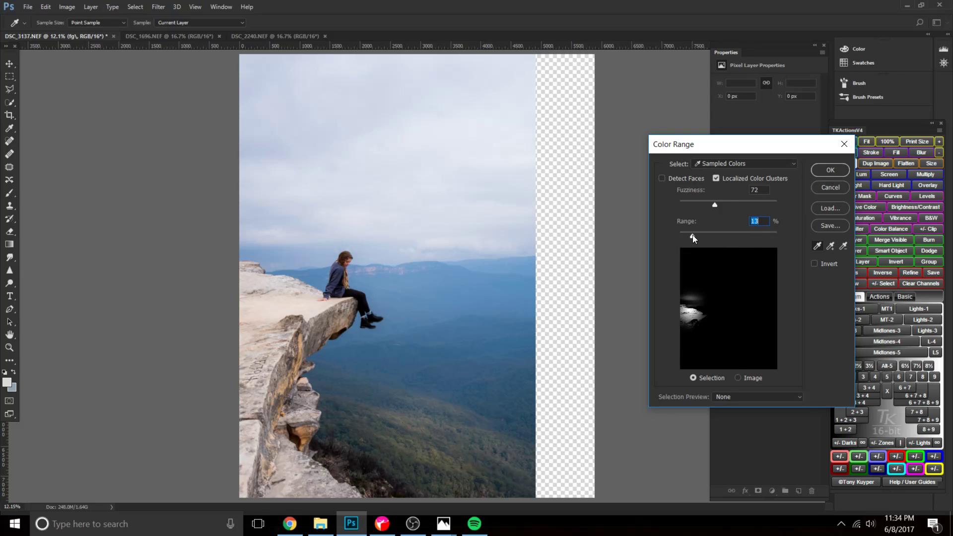
drag(730, 202, 709, 202)
drag(718, 141, 703, 92)
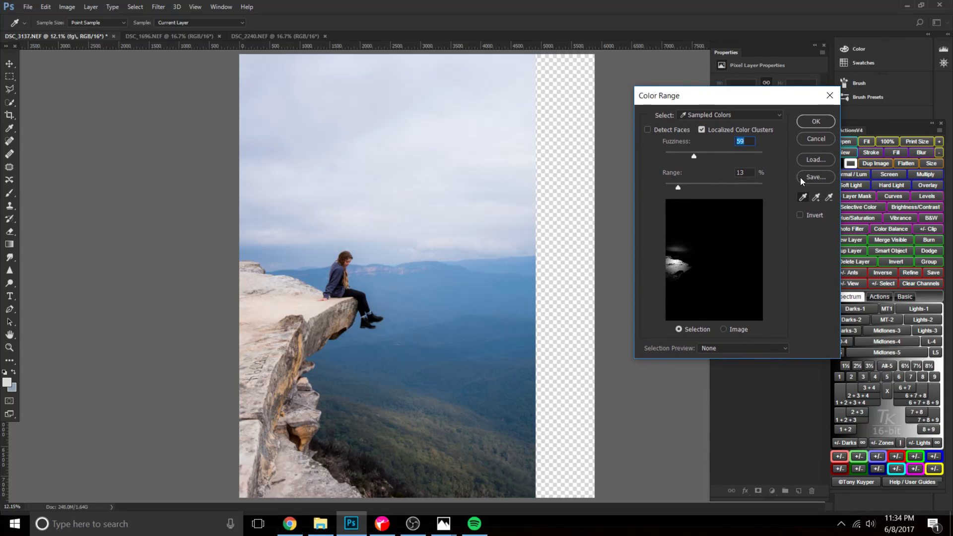
Add color samples from across the cliff's top, face and lower rocks to the Color Range selection.
click(815, 197)
click(279, 289)
click(297, 294)
click(342, 283)
click(337, 311)
click(304, 351)
click(281, 366)
click(269, 393)
click(299, 392)
click(300, 430)
click(291, 461)
click(276, 470)
click(314, 483)
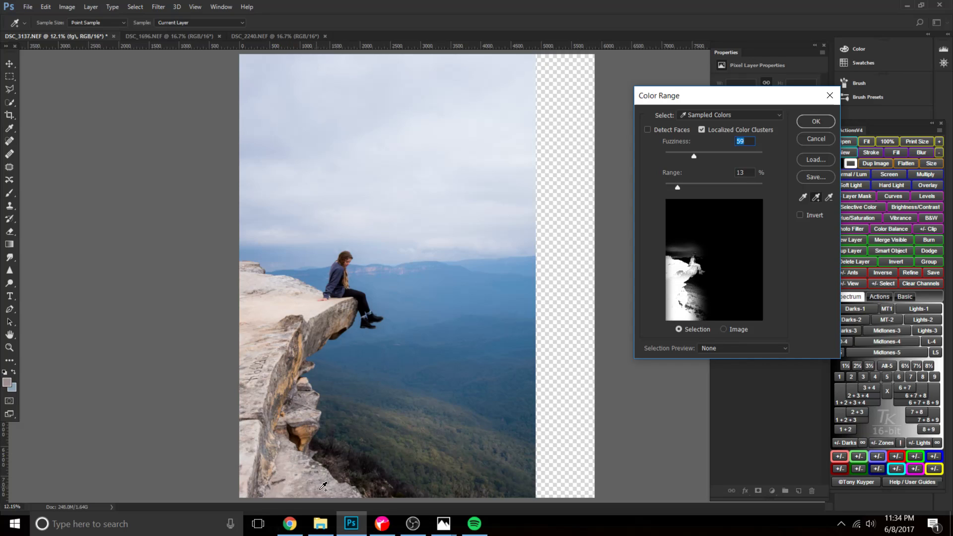
click(341, 490)
click(303, 423)
click(283, 386)
click(253, 279)
Add samples from the woman's jacket, hair, face, legs and boots to the color range.
click(342, 288)
click(347, 257)
click(343, 259)
click(342, 261)
click(348, 257)
click(347, 265)
click(343, 273)
click(361, 297)
click(373, 311)
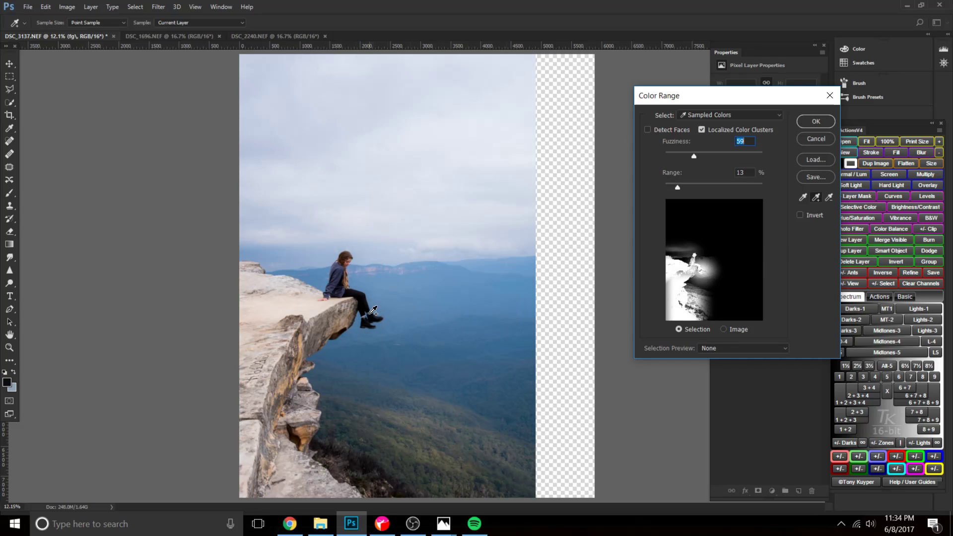
click(350, 305)
Subtract the blue valley, the forest below and the sky around the woman from the color range.
click(377, 272)
click(407, 298)
click(394, 348)
click(354, 374)
click(374, 425)
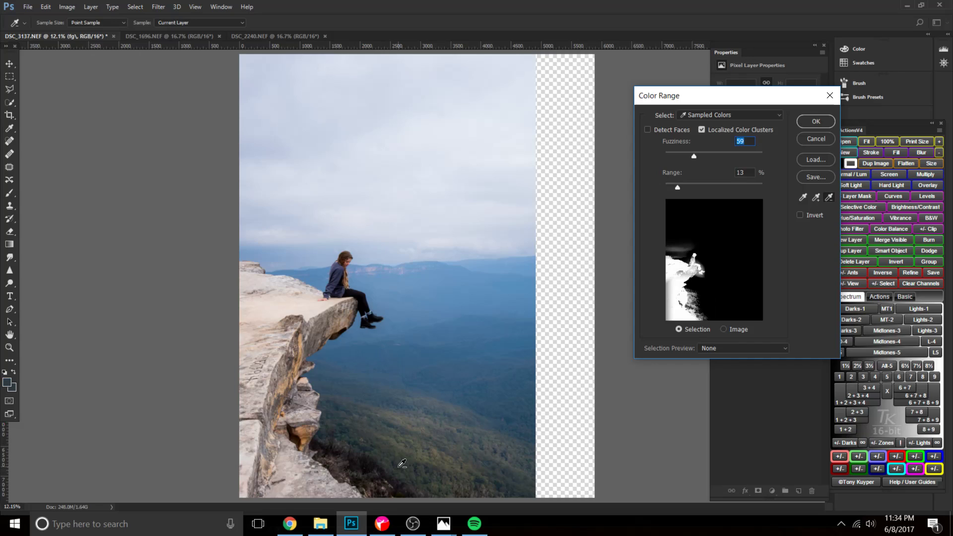
click(350, 446)
click(397, 480)
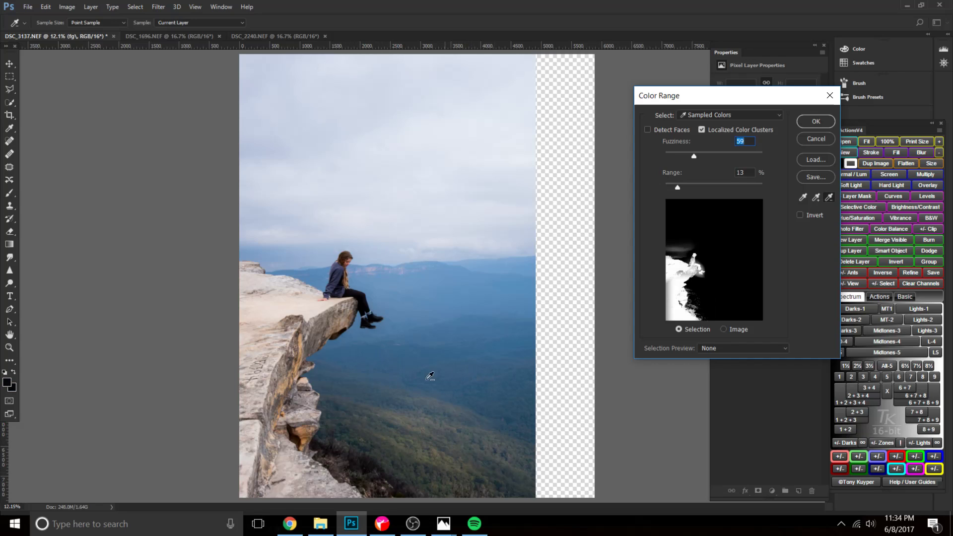
click(360, 330)
click(382, 301)
click(284, 237)
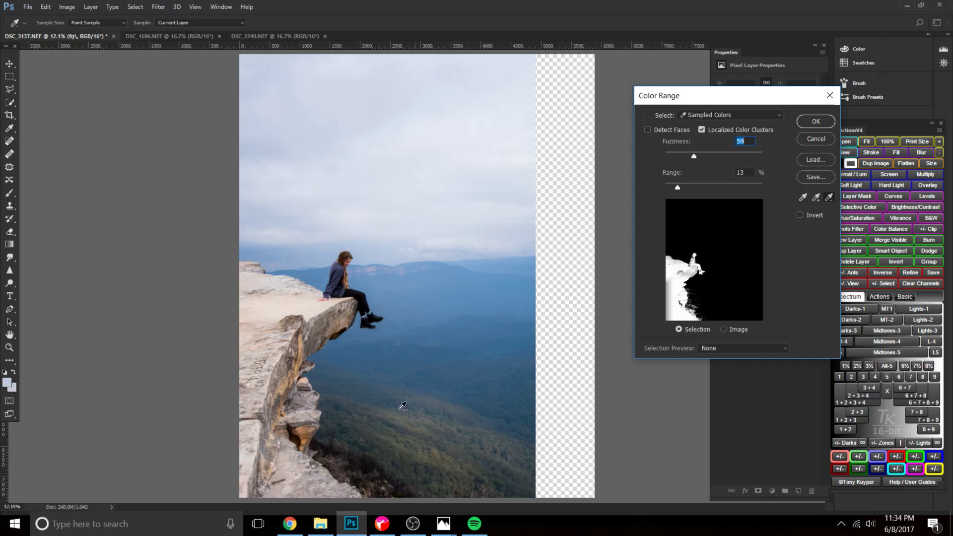
click(354, 461)
Add further samples from the woman's hair and clothes, the overhang's underside and the cliff face to the color range.
click(815, 197)
click(340, 262)
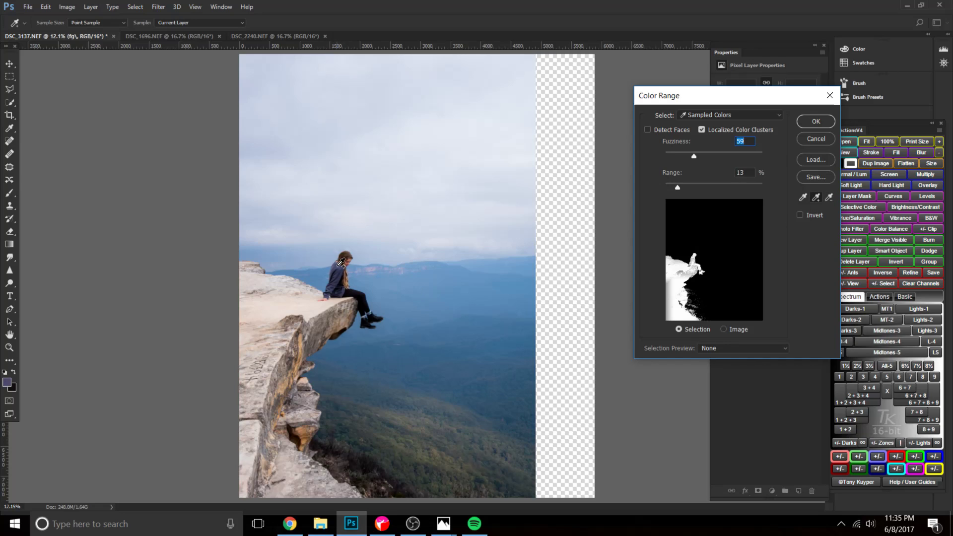
click(337, 272)
click(328, 316)
click(331, 308)
click(316, 321)
click(311, 331)
click(291, 344)
click(295, 337)
click(348, 280)
click(344, 294)
click(258, 363)
click(253, 387)
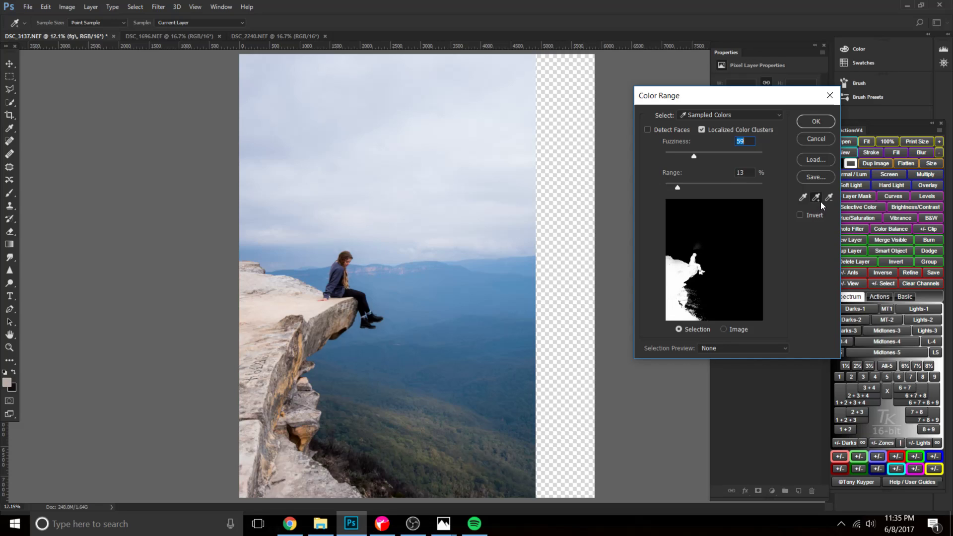
Sample the cliff top once more, subtract the sky above the woman, and apply the Color Range selection.
click(257, 305)
click(372, 215)
click(821, 121)
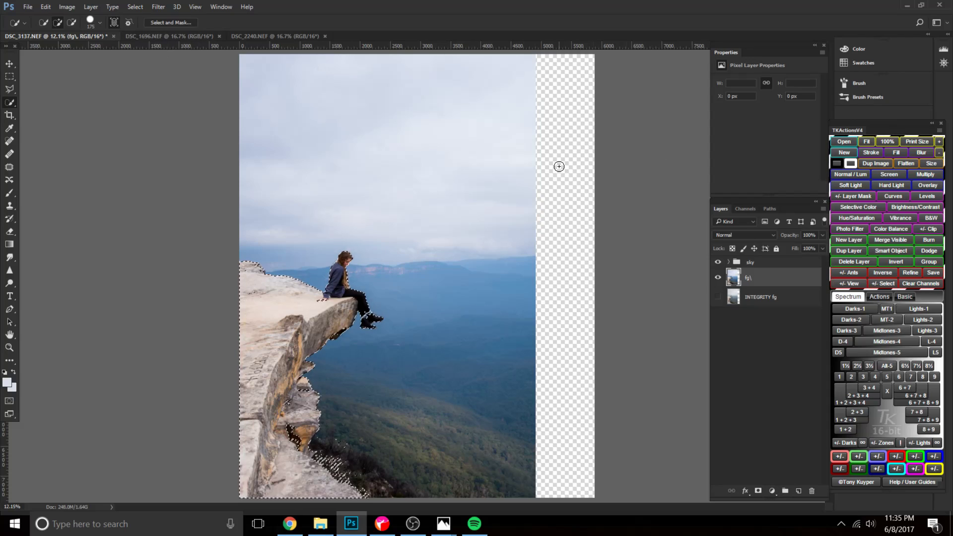
Save the selection as a new channel named "fg color range".
click(140, 9)
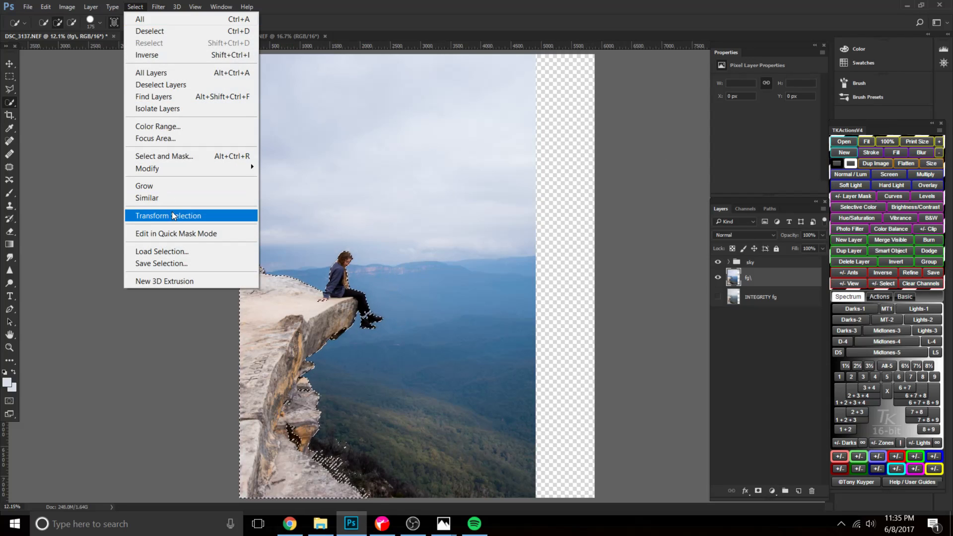
click(168, 263)
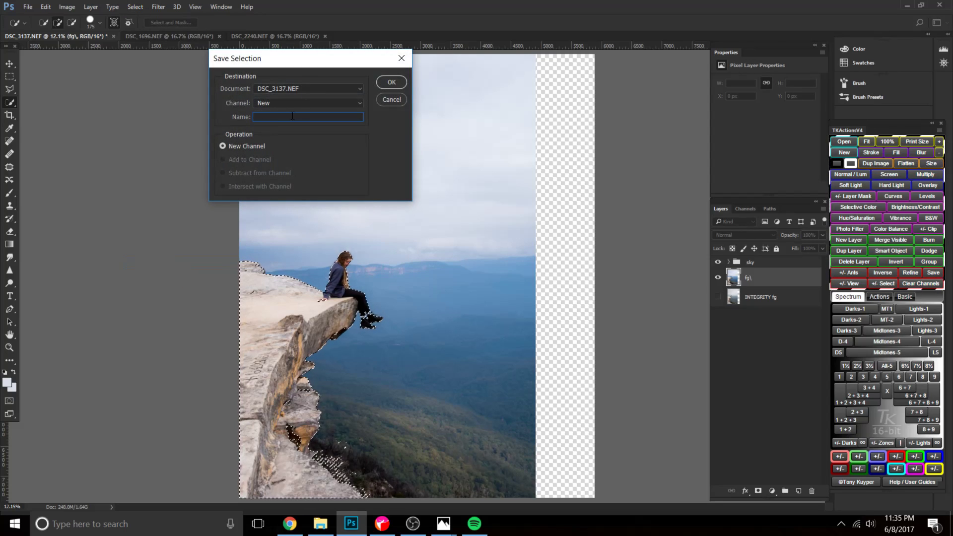
text(fg color range)
key(Return)
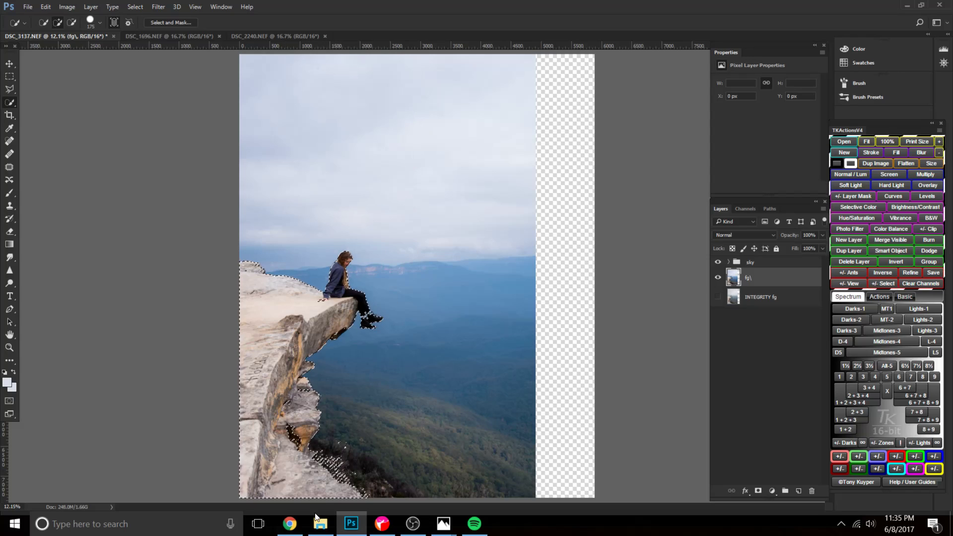
Switch to Chrome, search Instagram for the photographer's photography account, and open the profile.
click(290, 523)
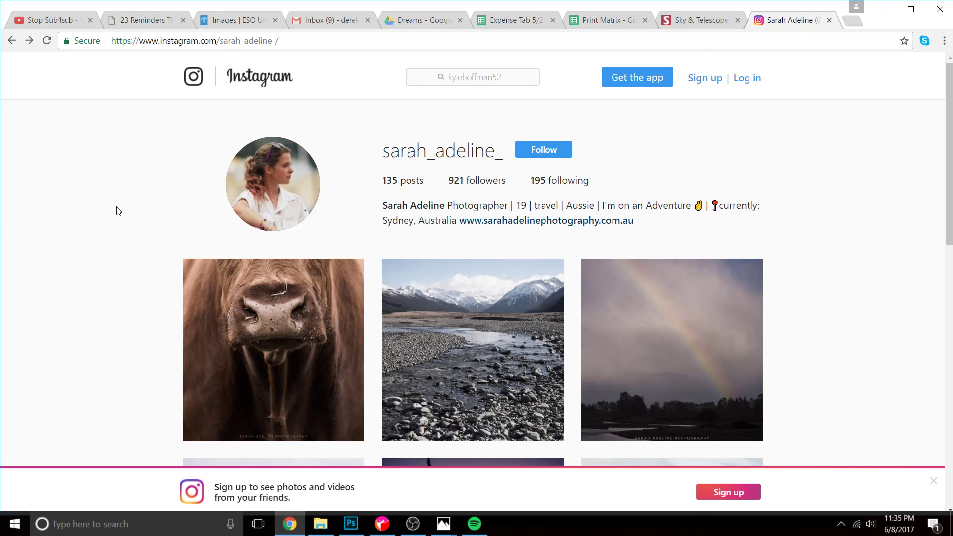
click(444, 79)
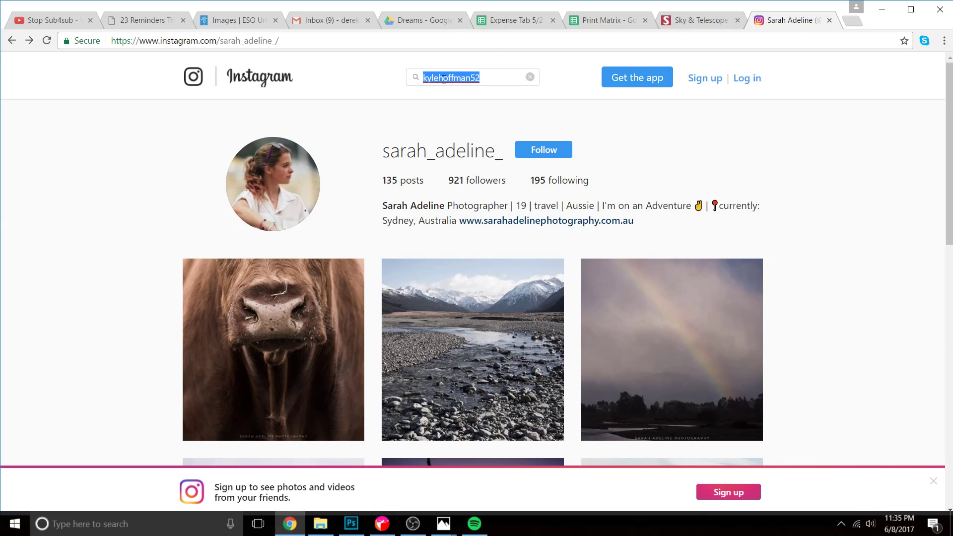
text(dang)
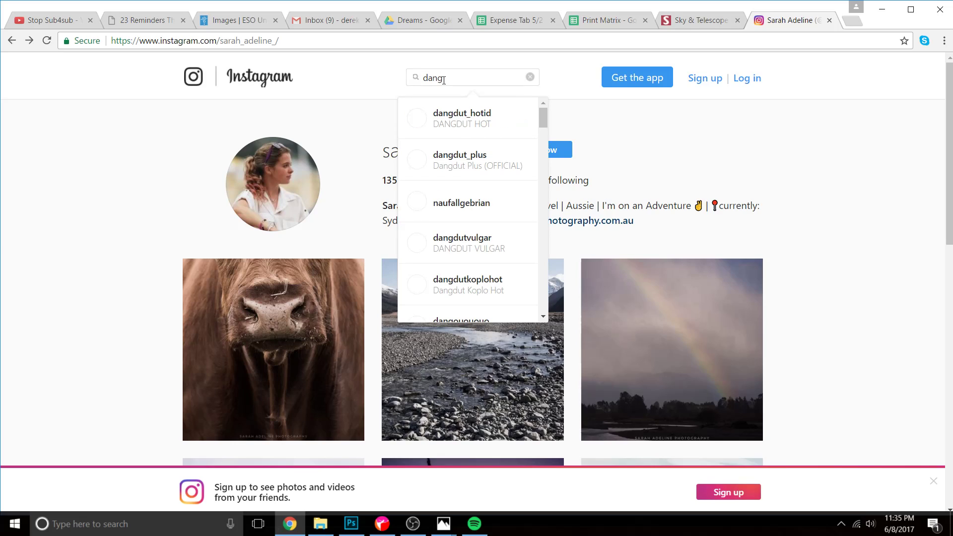
text(reenwoodphoto)
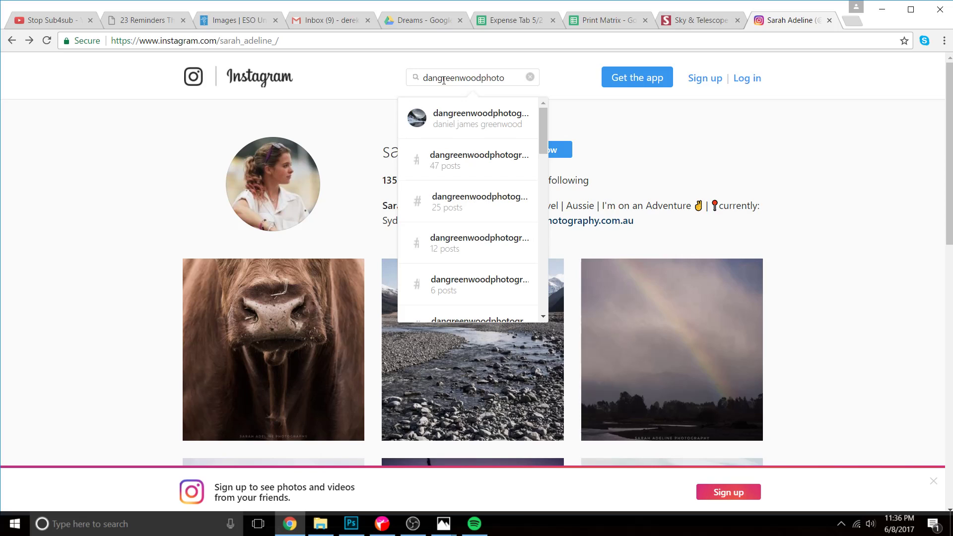
click(474, 126)
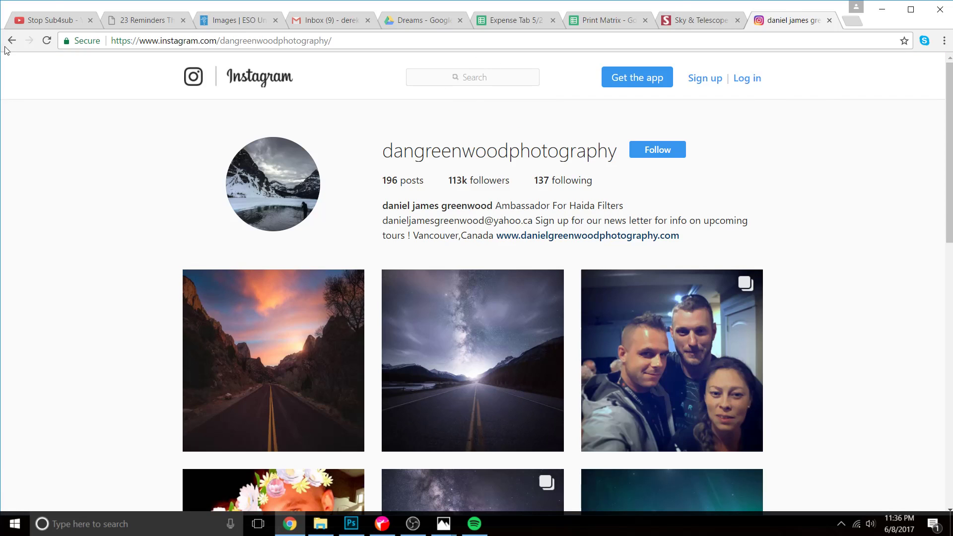
Look over the photographer's profile and website link, dismiss the sign-up banner, and return to Photoshop.
scroll(920, 394, down, 5)
scroll(248, 196, up, 5)
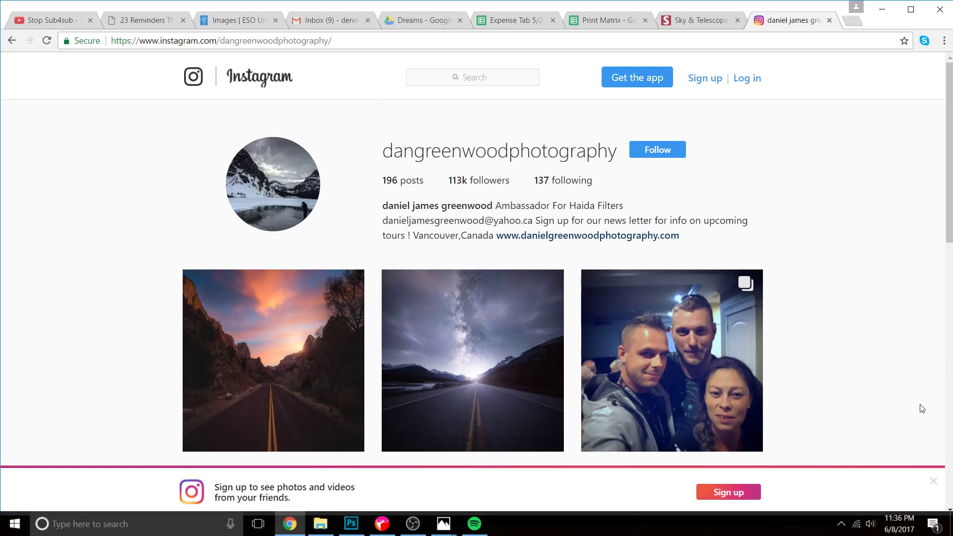
click(933, 481)
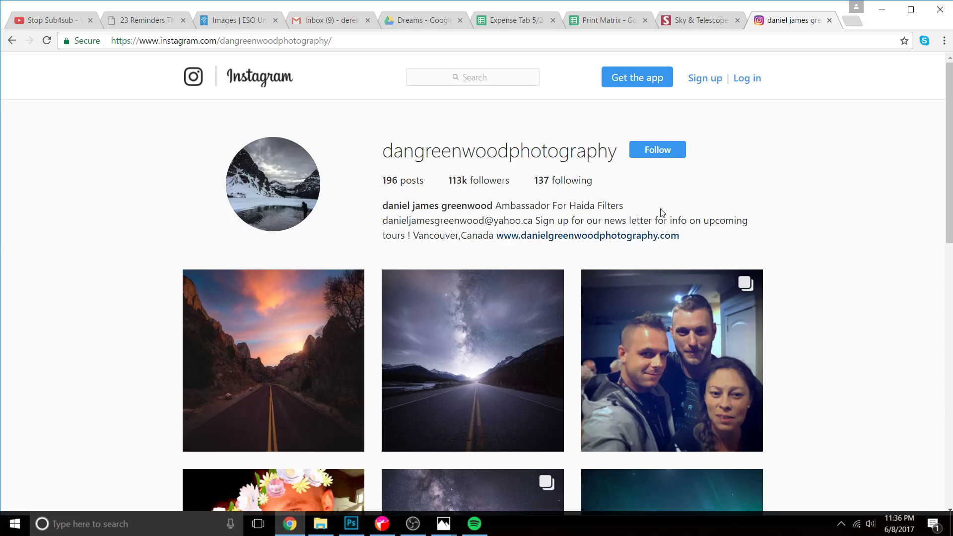
mouse_move(715, 236)
mouse_down()
mouse_move(381, 207)
mouse_move(703, 242)
mouse_up()
click(341, 224)
click(711, 246)
click(882, 9)
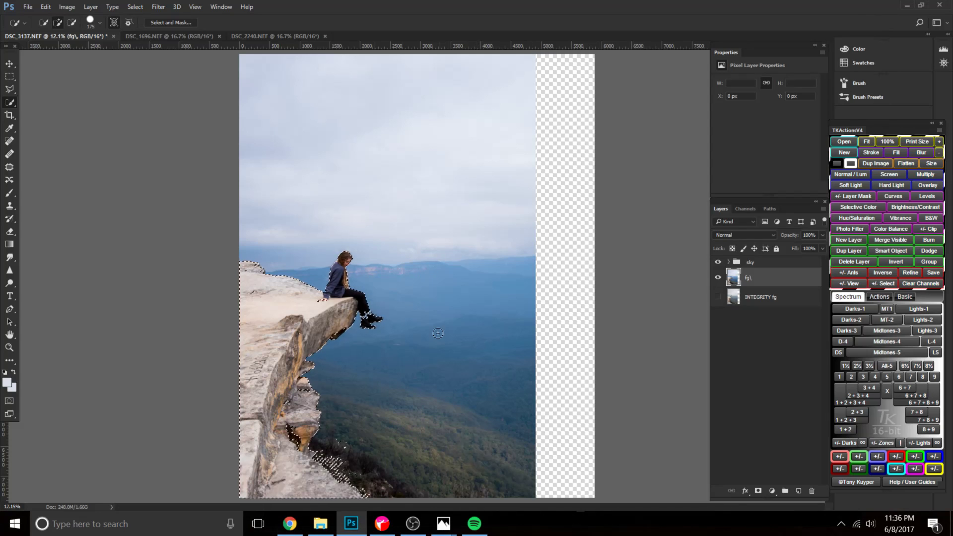
Compare the "fg selection" and "fg color range" channels and delete the "fg selection" channel.
click(744, 208)
click(745, 307)
click(749, 316)
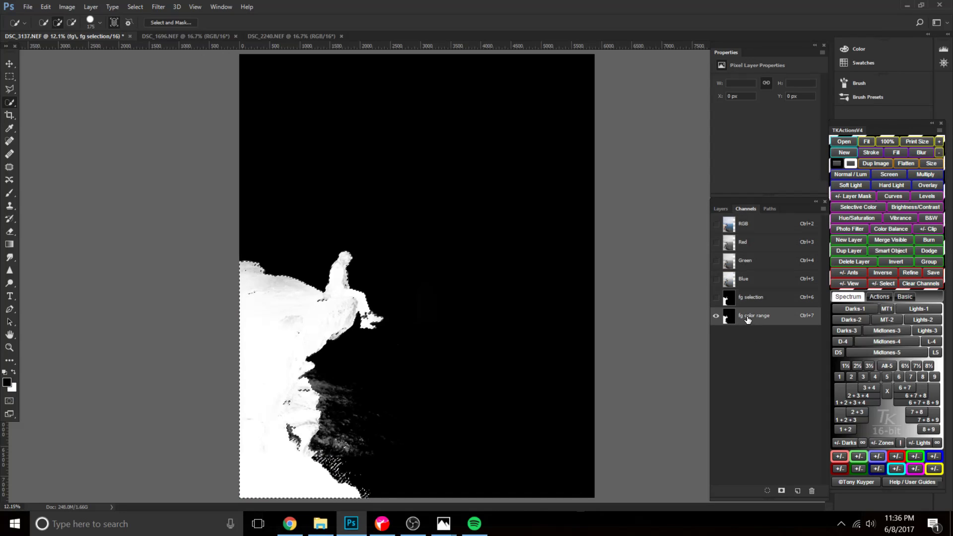
click(751, 307)
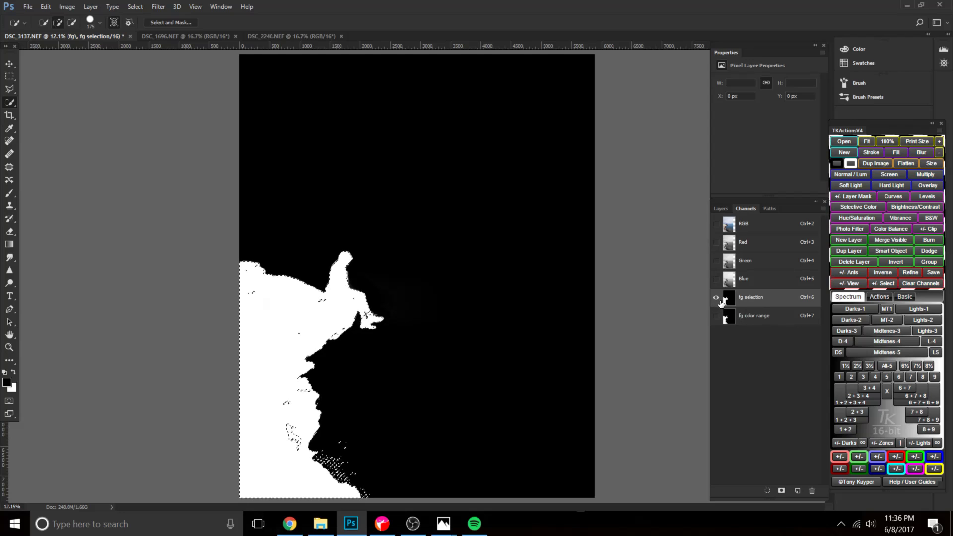
click(811, 491)
click(425, 199)
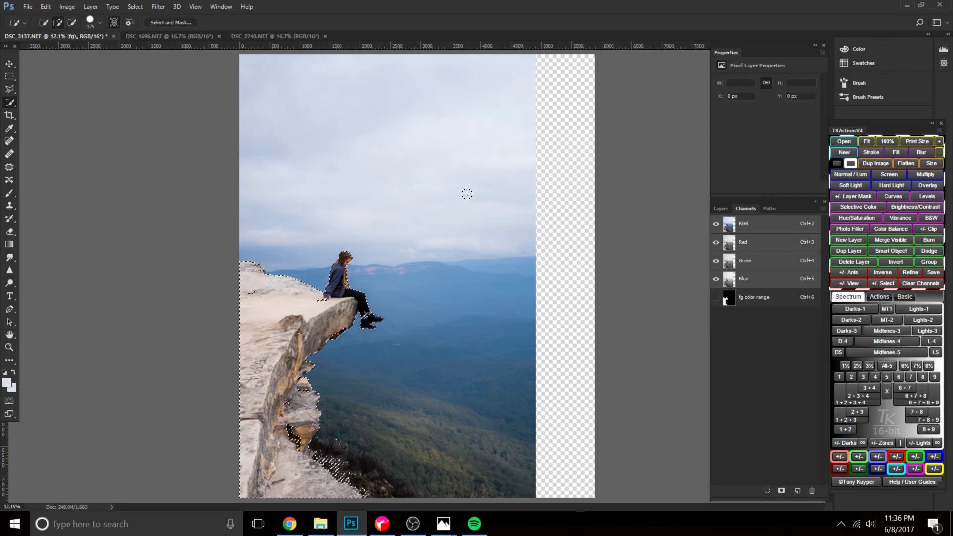
On the "fg color range" channel, paint over the cliff's grey areas with a large white brush at 60% opacity.
click(738, 297)
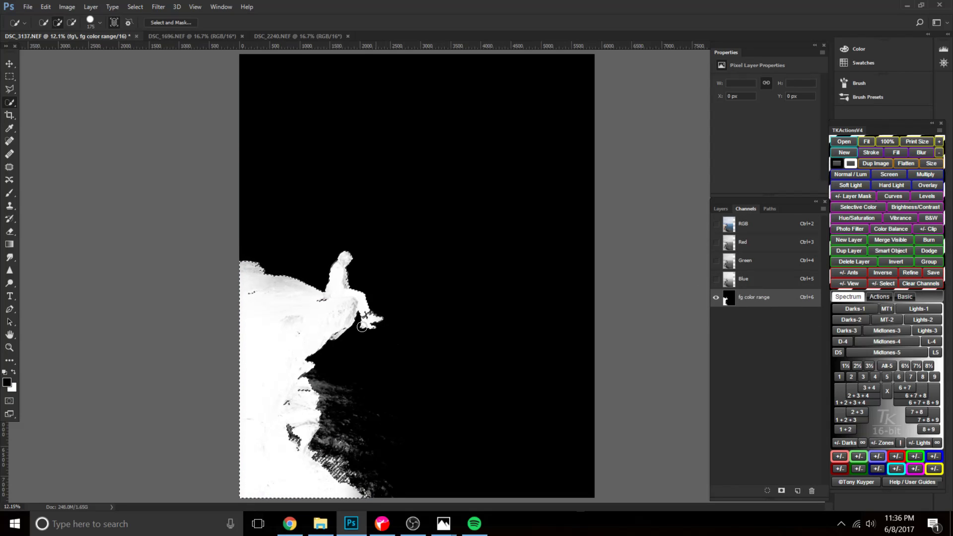
key(ctrl+plus)
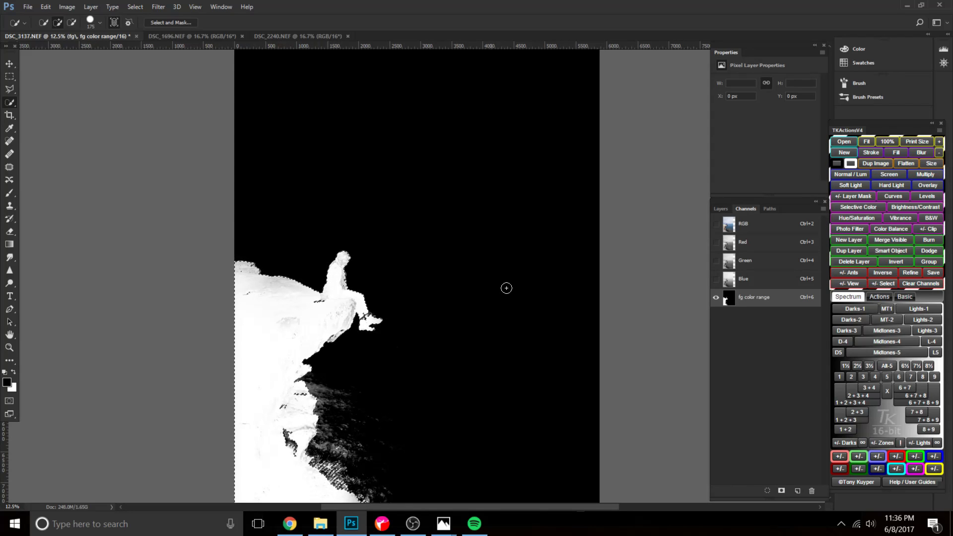
key(b)
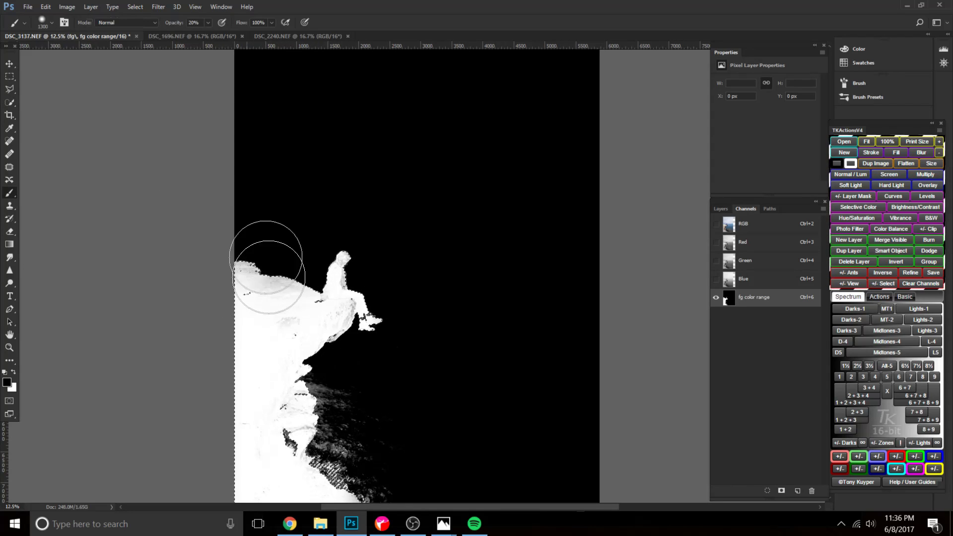
key(x)
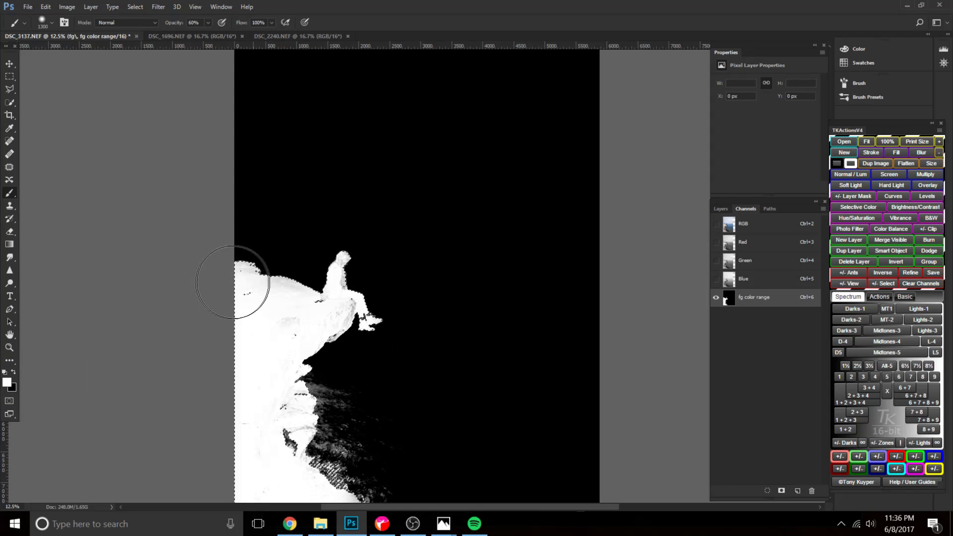
scroll(258, 436, down, 4)
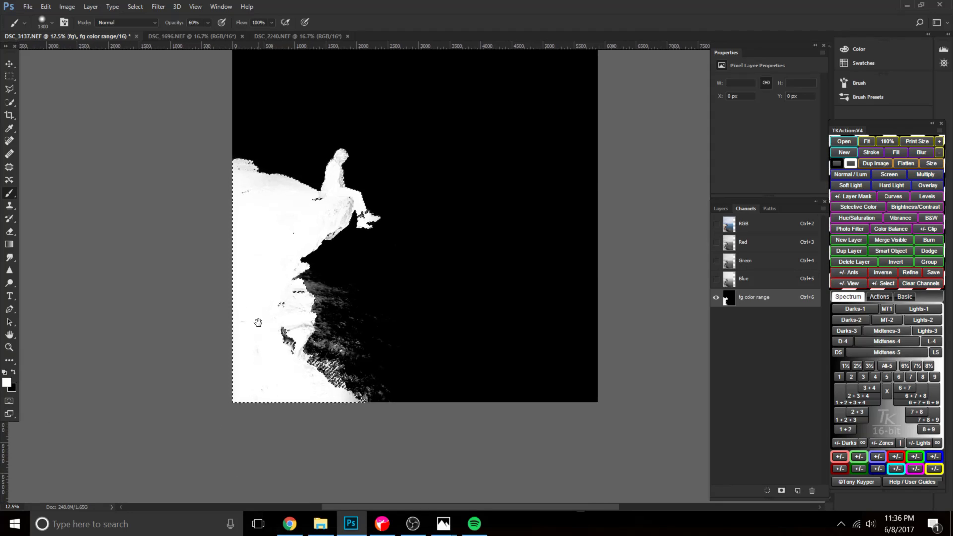
key(ctrl+plus)
key(bracketleft)
key(bracketleft)
key(bracketleft)
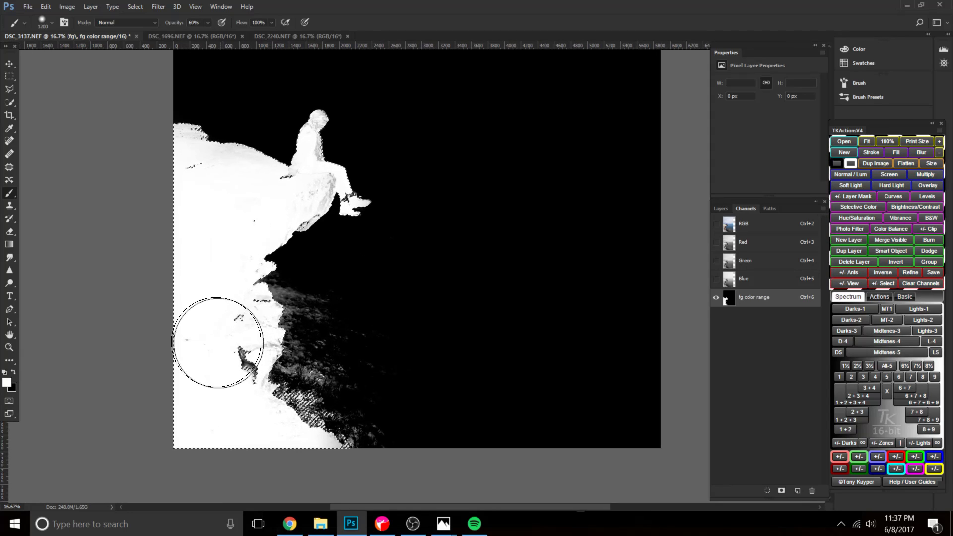
drag(234, 339, 223, 357)
mouse_move(245, 230)
mouse_down()
mouse_move(219, 317)
mouse_move(307, 340)
mouse_move(303, 329)
mouse_move(323, 311)
mouse_move(315, 300)
mouse_up()
Set the brush opacity to 100% and paint the grey patch at the woman's hand on the cliff top white.
key(ctrl+plus)
key(ctrl+plus)
key(bracketleft)
key(bracketleft)
key(bracketleft)
key(bracketleft)
key(bracketleft)
key(bracketleft)
key(bracketleft)
key(bracketleft)
key(1)
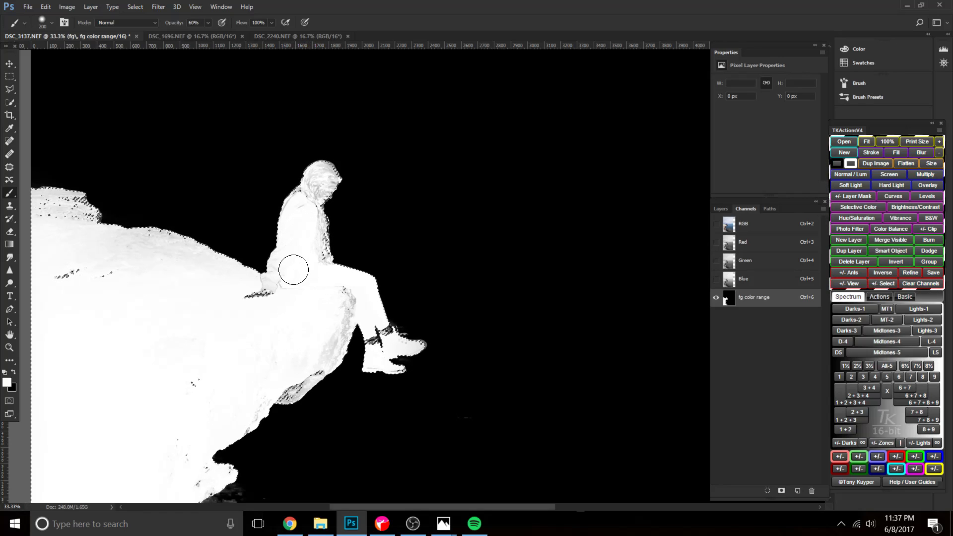
key(0)
key(bracketright)
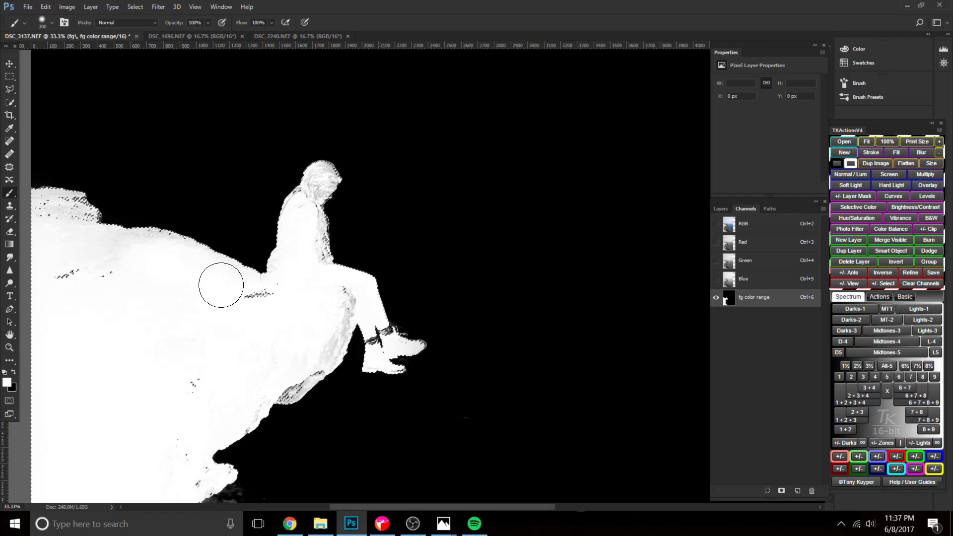
Fill the woman's head and upper body with solid white using a 175 px brush.
key(bracketleft)
key(bracketleft)
key(bracketleft)
drag(318, 174, 308, 197)
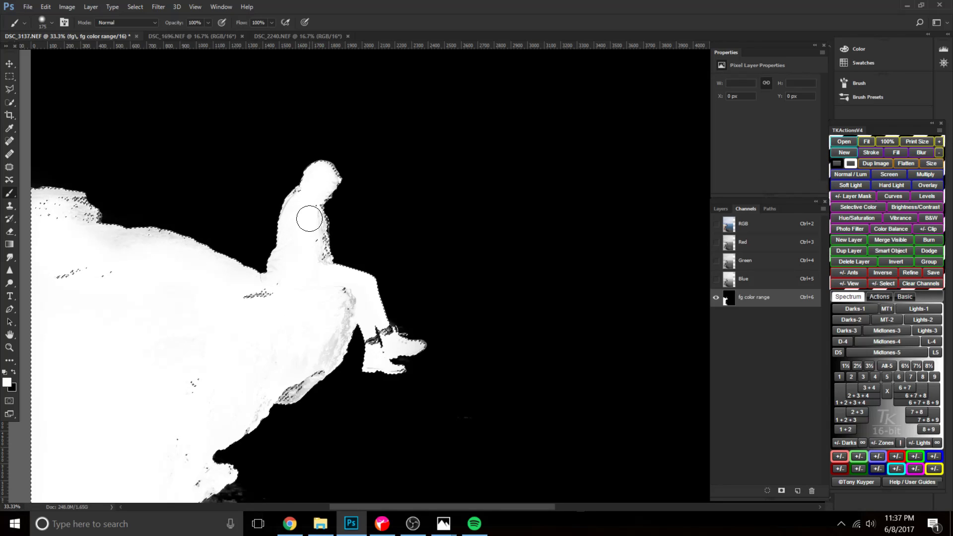
Paint the rock ledge beneath the woman and the inner face of the overhang white, enlarging the brush to 250 px.
key(ctrl+plus)
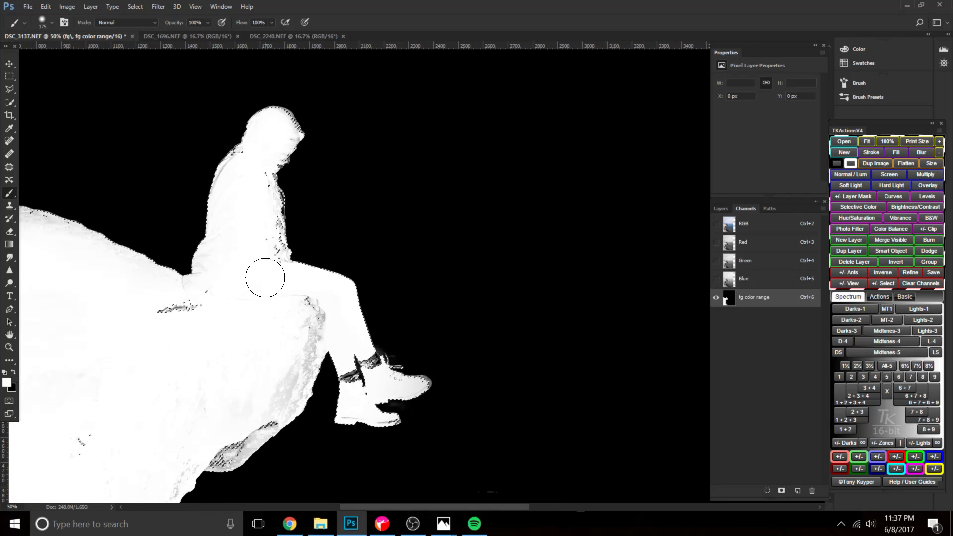
mouse_move(215, 258)
mouse_down()
mouse_move(206, 304)
mouse_move(212, 281)
mouse_move(163, 317)
mouse_move(191, 300)
mouse_move(237, 335)
mouse_move(256, 363)
mouse_move(301, 343)
mouse_move(322, 313)
mouse_up()
key(bracketright)
key(bracketright)
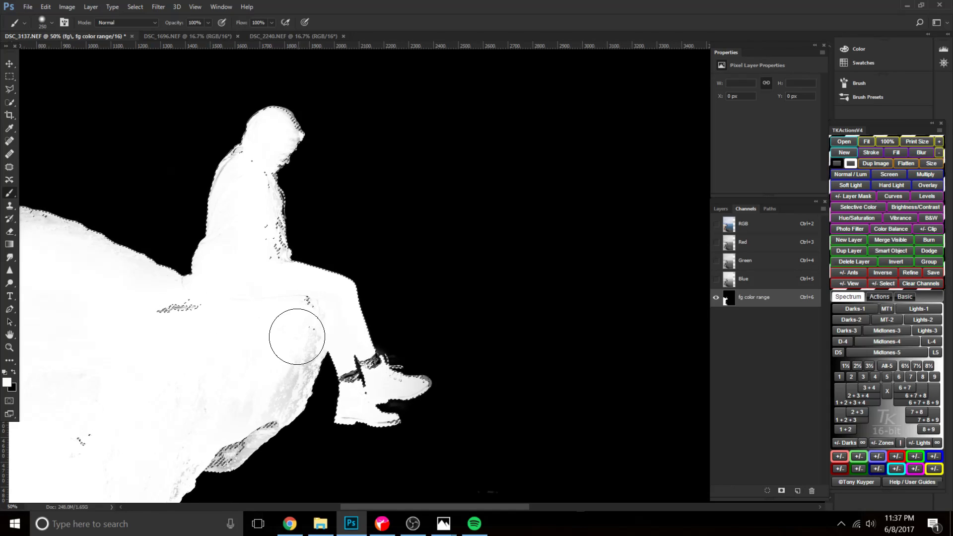
drag(175, 419, 262, 309)
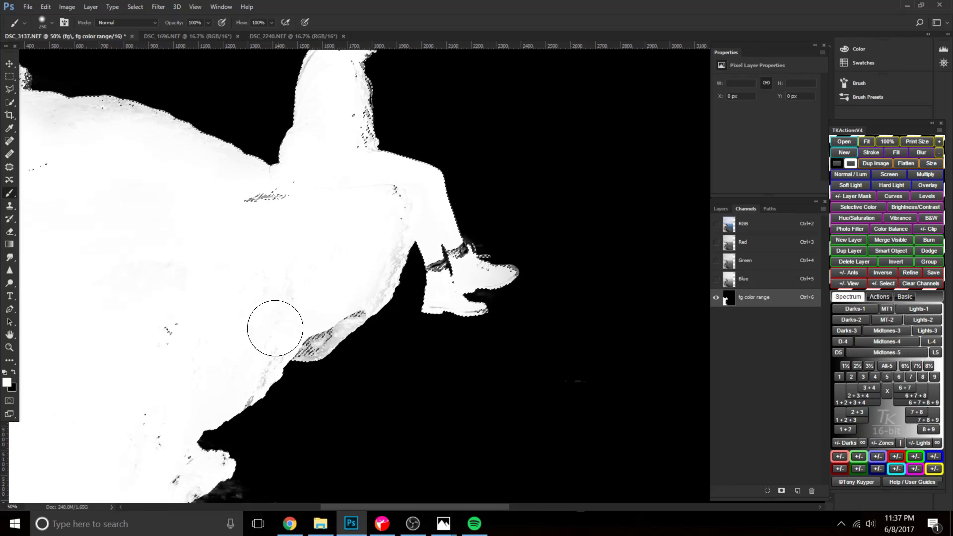
drag(124, 372, 220, 221)
drag(282, 358, 244, 429)
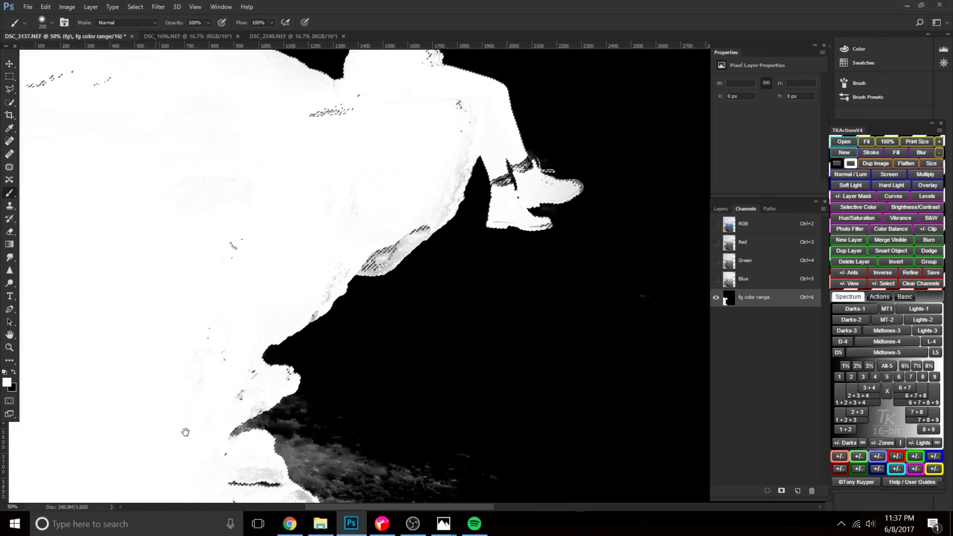
drag(303, 343, 277, 357)
Reduce the brush to about 60 to 80 px and touch up the inside of the woman's silhouette in white.
key(bracketleft)
key(bracketleft)
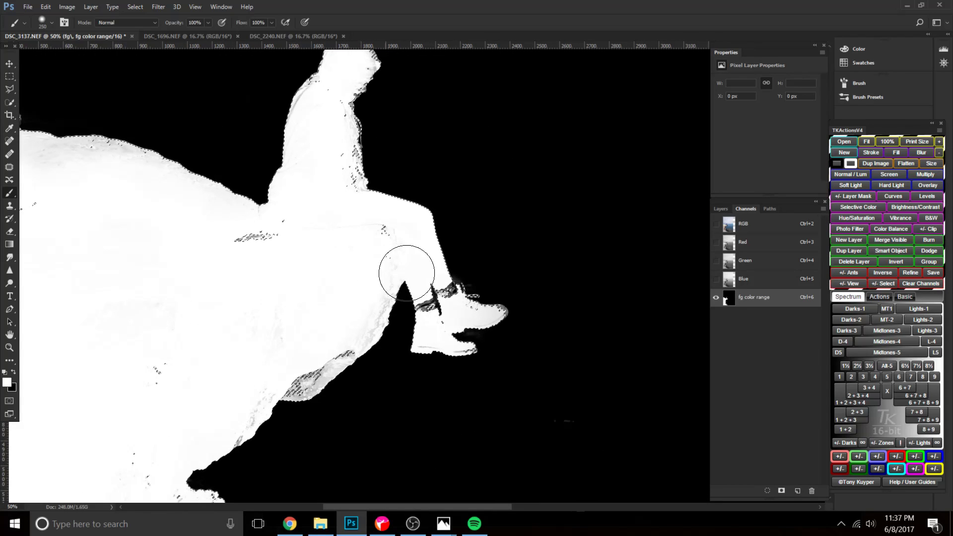
key(bracketleft)
key(bracketleft)
key(bracketleft)
key(bracketleft)
key(bracketleft)
key(bracketleft)
key(bracketleft)
key(bracketleft)
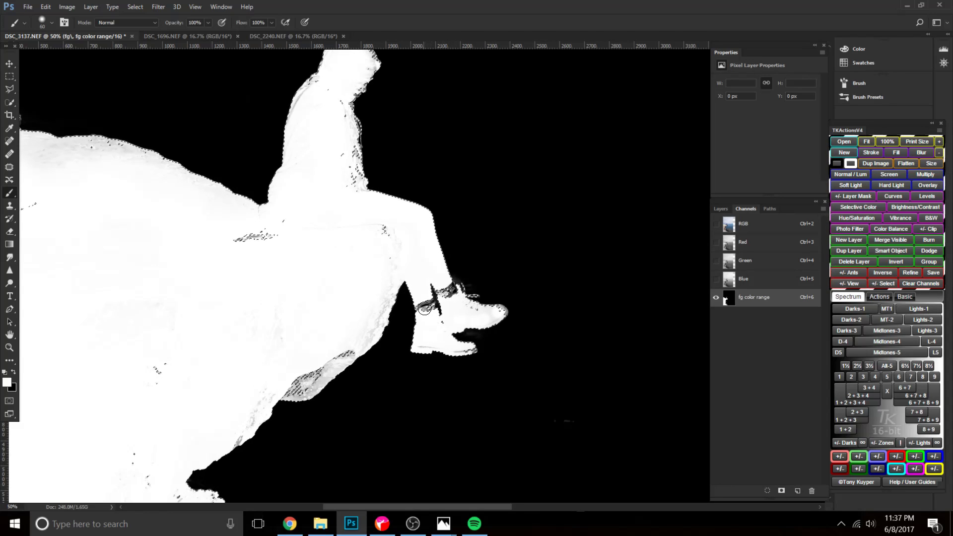
drag(417, 287, 410, 391)
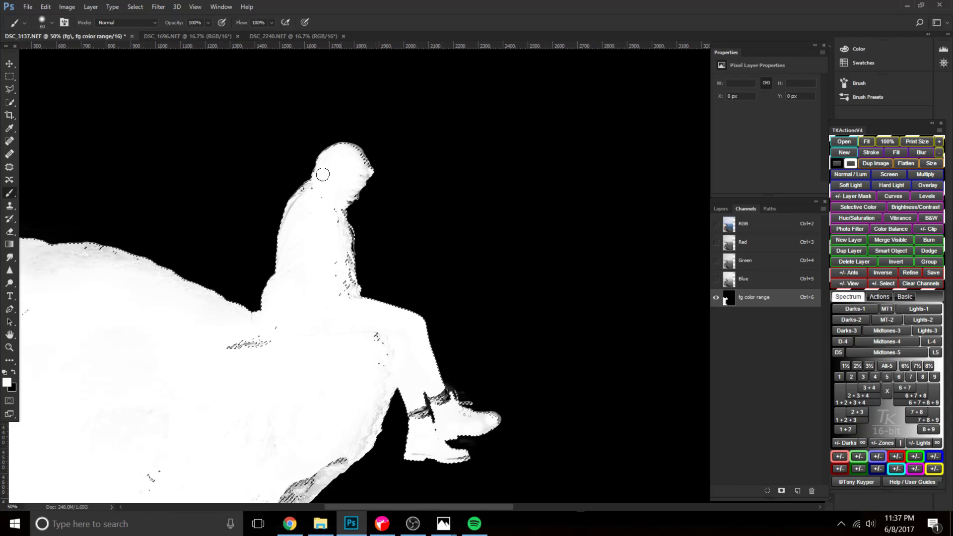
key(bracketright)
key(bracketright)
key(bracketright)
key(bracketleft)
key(bracketleft)
key(bracketleft)
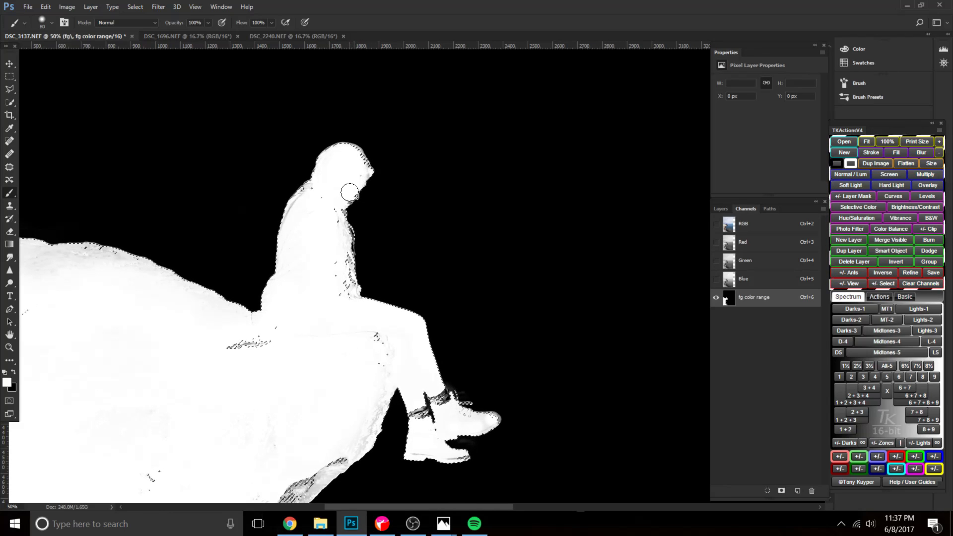
Paint the remaining grey spots inside the woman's head and neck white with a brush of about 25 to 50 px.
key(bracketleft)
key(bracketleft)
key(bracketleft)
key(bracketleft)
key(bracketleft)
key(bracketleft)
key(ctrl+plus)
key(ctrl+plus)
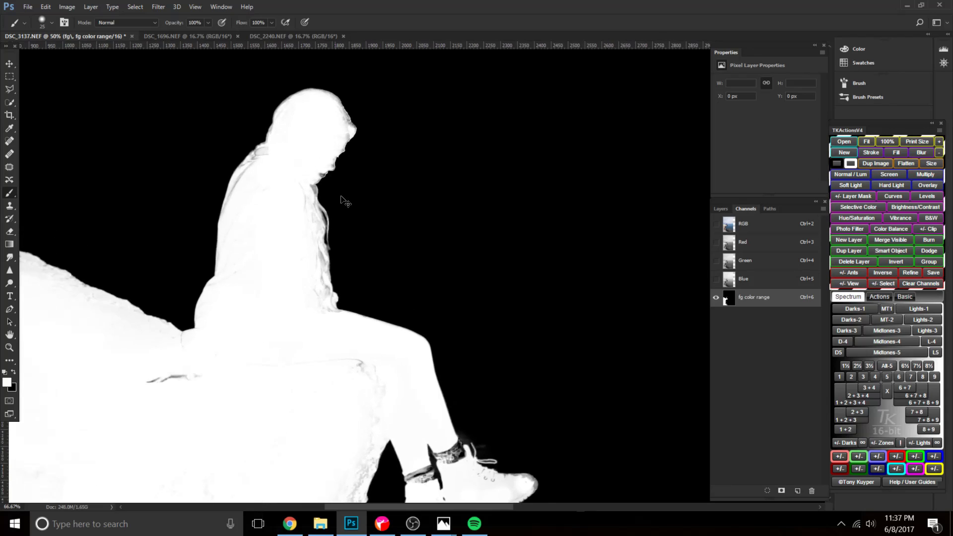
drag(313, 166, 346, 233)
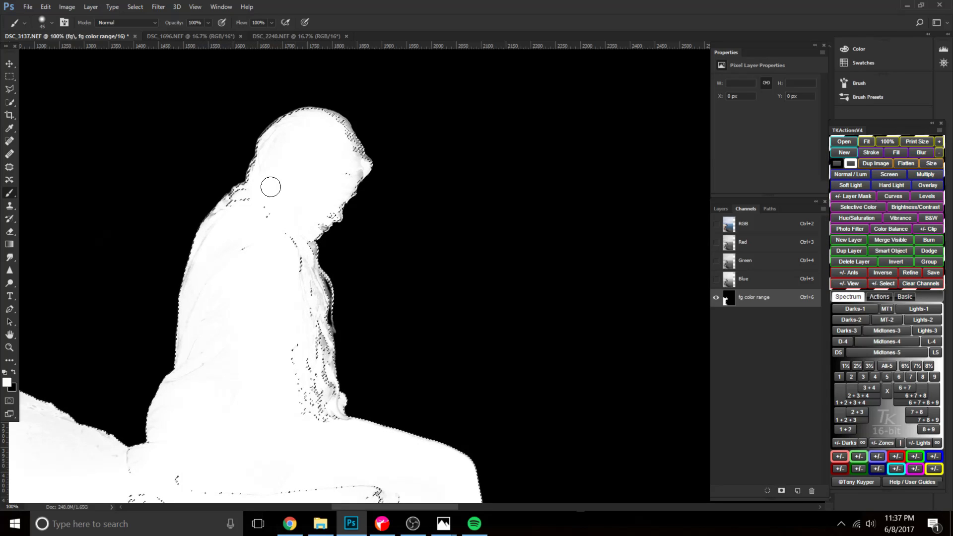
key(bracketright)
key(bracketright)
key(bracketright)
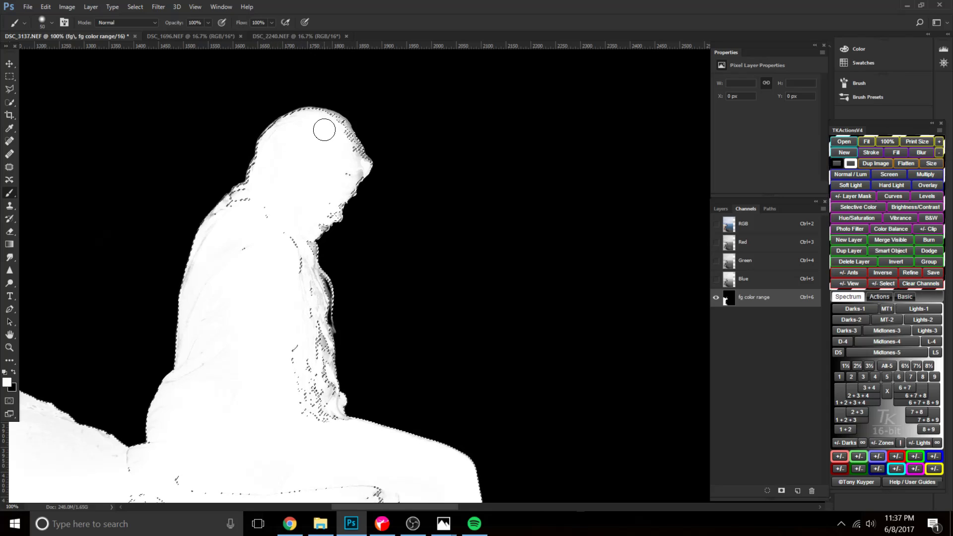
Clean up the inside of the woman's face down to the chin in white, reducing the brush to 20 px.
key(bracketleft)
key(bracketleft)
key(bracketleft)
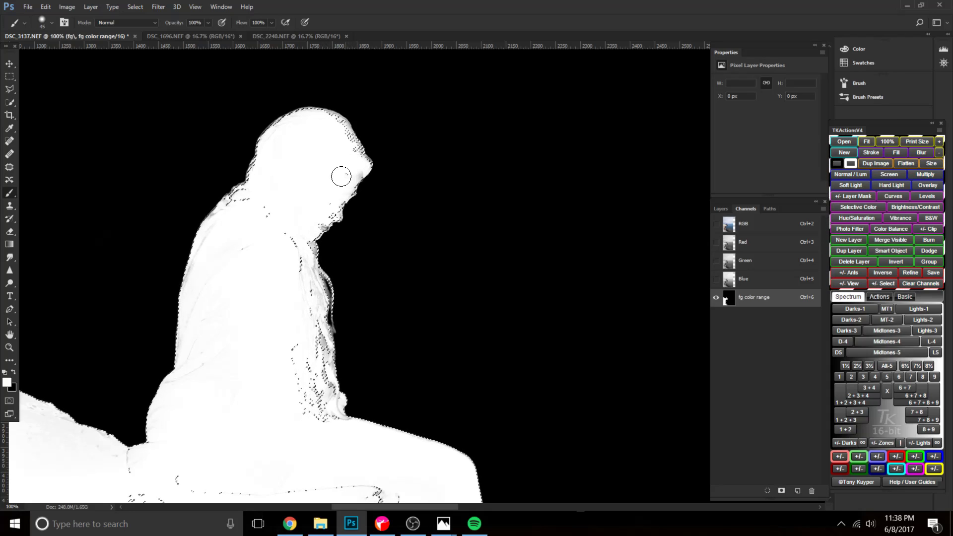
key(bracketleft)
key(bracketleft)
key(bracketleft)
key(bracketleft)
key(bracketleft)
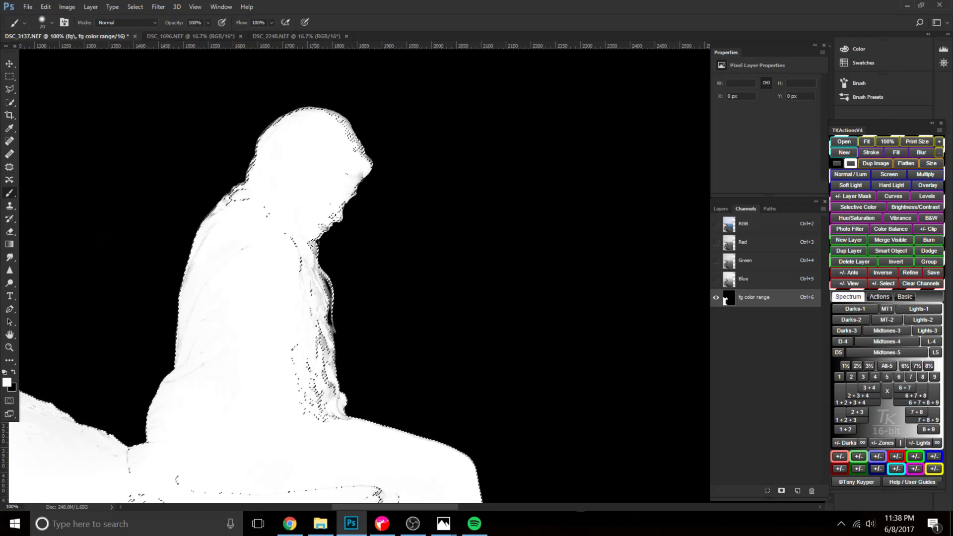
Clear the selection, adjust the brush, and try painting the edges of the woman's hair, face and jumper white.
key(ctrl+d)
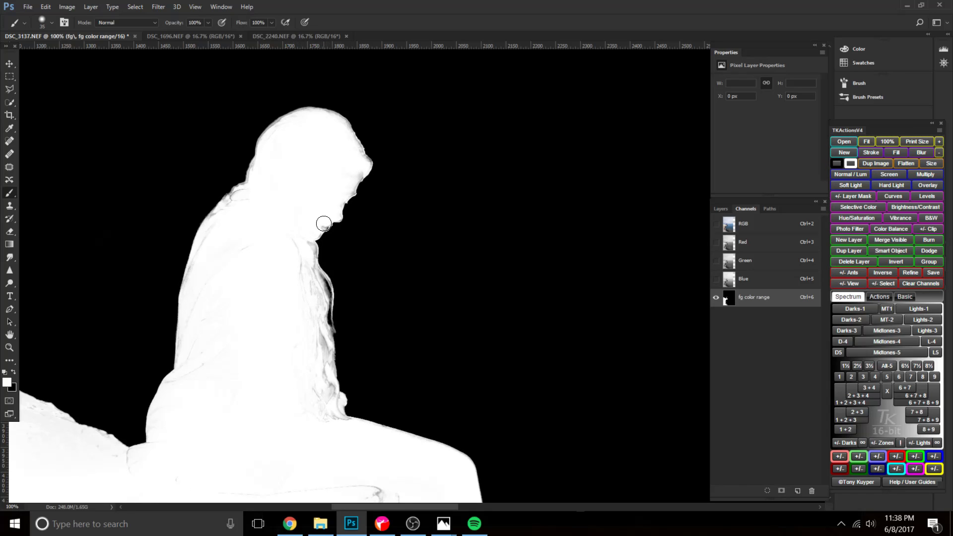
right_click(304, 231)
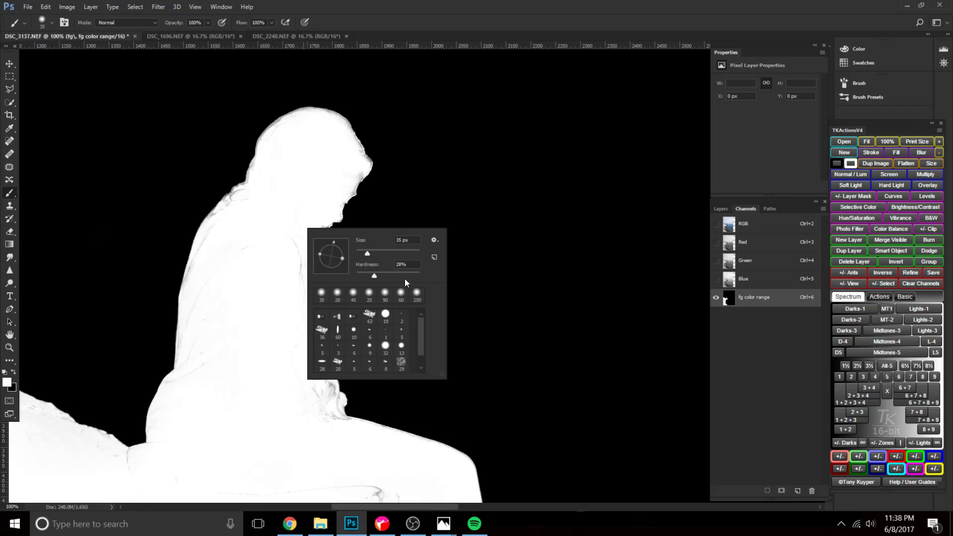
key(Return)
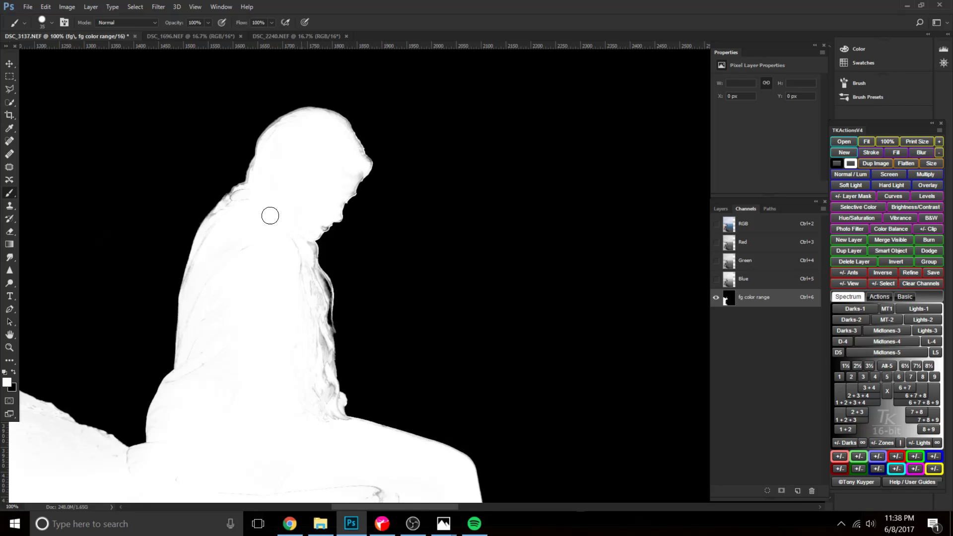
mouse_move(238, 199)
mouse_down()
mouse_move(259, 189)
mouse_move(235, 197)
mouse_move(256, 193)
mouse_move(229, 204)
mouse_move(237, 200)
mouse_move(211, 232)
mouse_move(252, 221)
mouse_up()
mouse_move(267, 143)
mouse_down()
mouse_move(311, 113)
mouse_move(323, 118)
mouse_move(349, 140)
mouse_move(353, 174)
mouse_up()
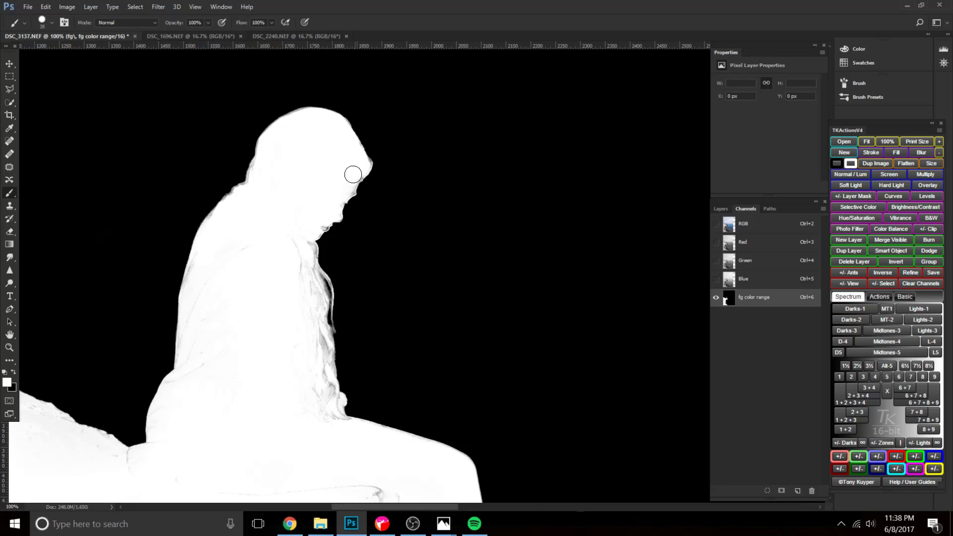
key(bracketleft)
click(347, 201)
key(])
mouse_move(298, 252)
mouse_down()
mouse_move(308, 251)
mouse_move(304, 272)
mouse_move(276, 337)
mouse_up()
Undo the recent white brush strokes along the woman's outline.
key(ctrl+z)
key(ctrl+alt+z)
key(ctrl+alt+z)
key(ctrl+alt+z)
key(ctrl+alt+z)
key(ctrl+alt+z)
key(ctrl+alt+z)
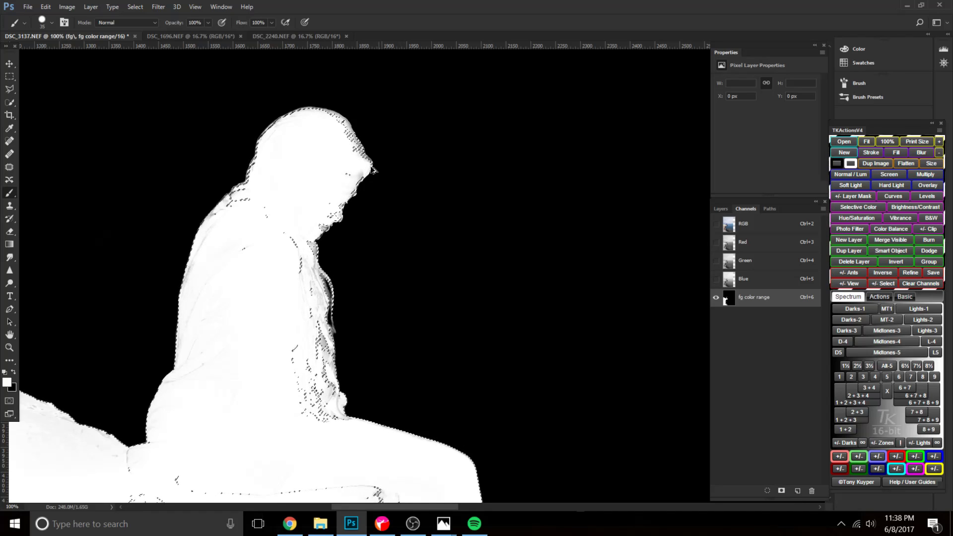
Clear the selection and delete the fg color range channel.
key(ctrl+d)
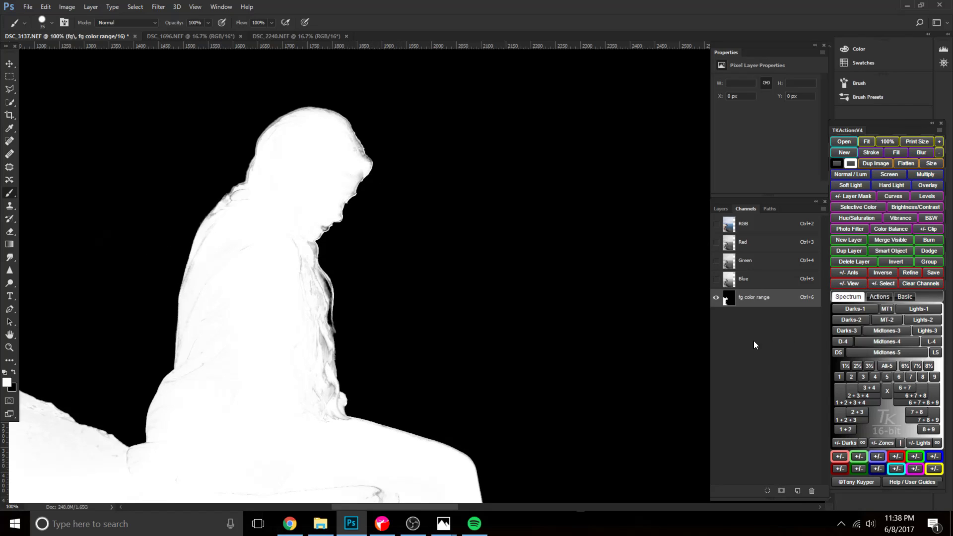
click(811, 493)
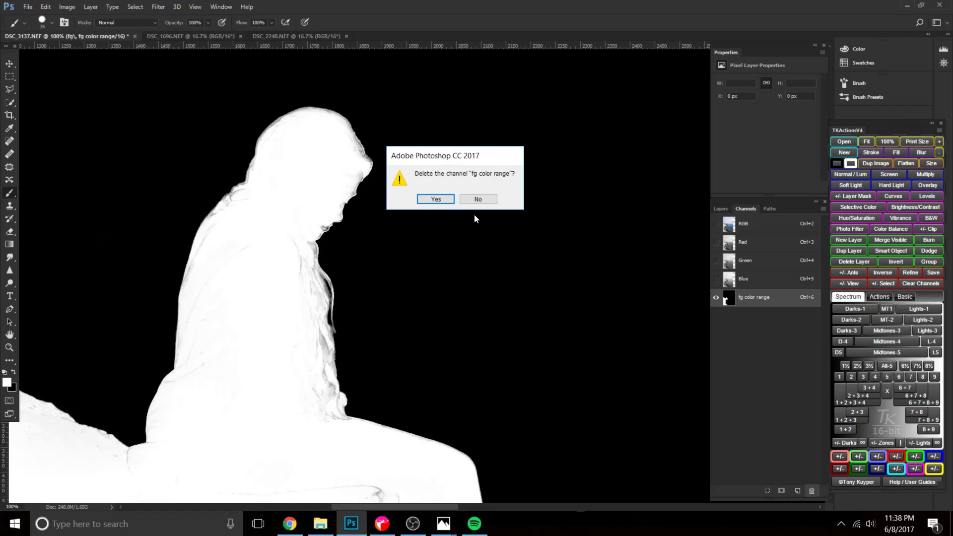
click(475, 198)
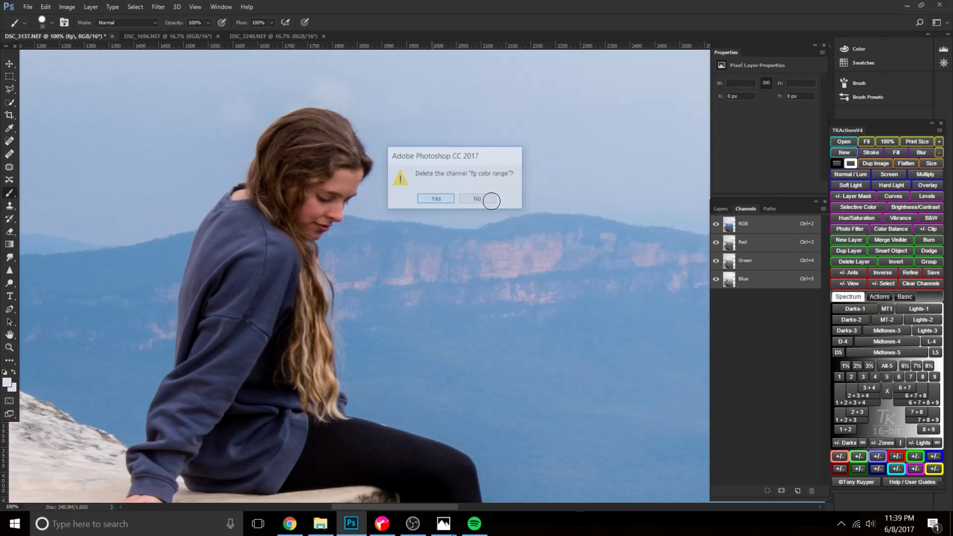
Select the foreground again with Color Range, using sampled colors, fuzziness 59 and range 13%.
click(720, 209)
click(130, 7)
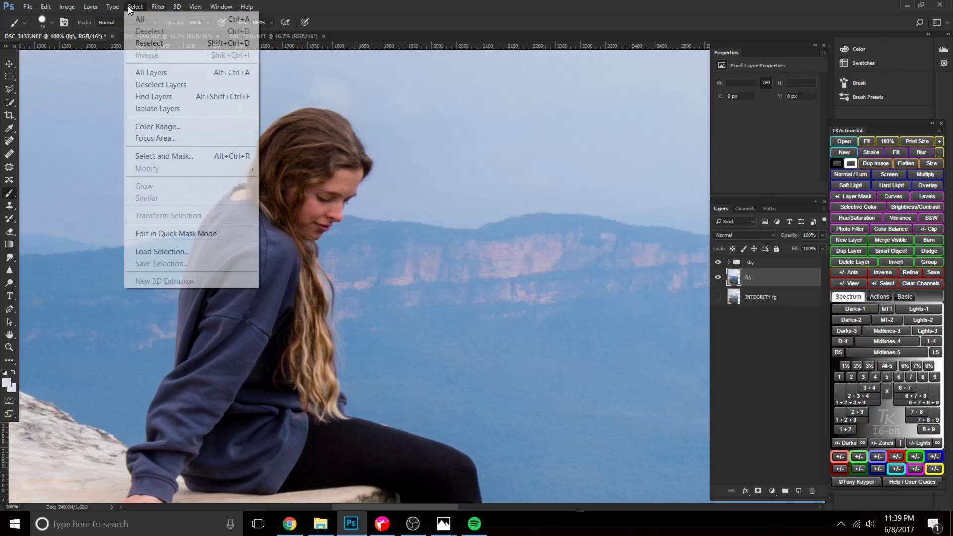
click(176, 123)
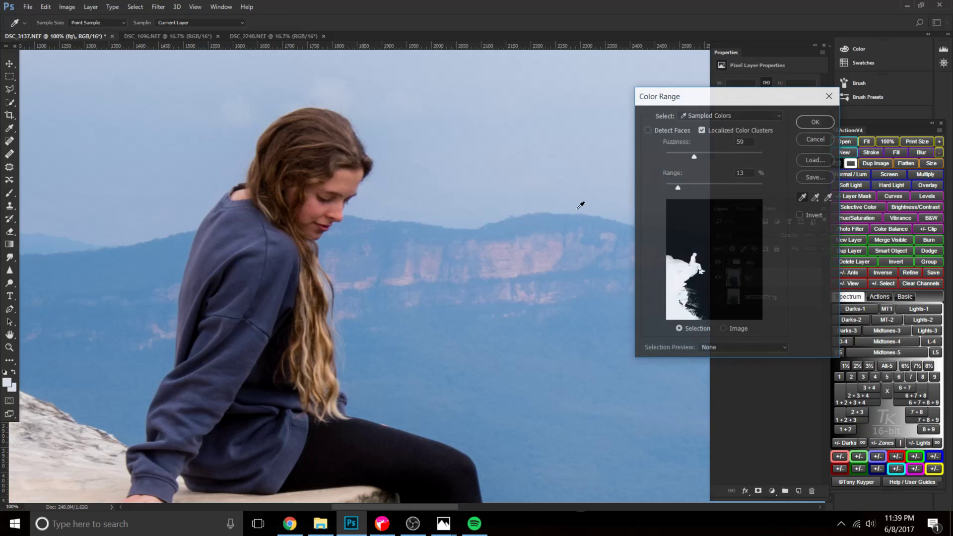
click(817, 177)
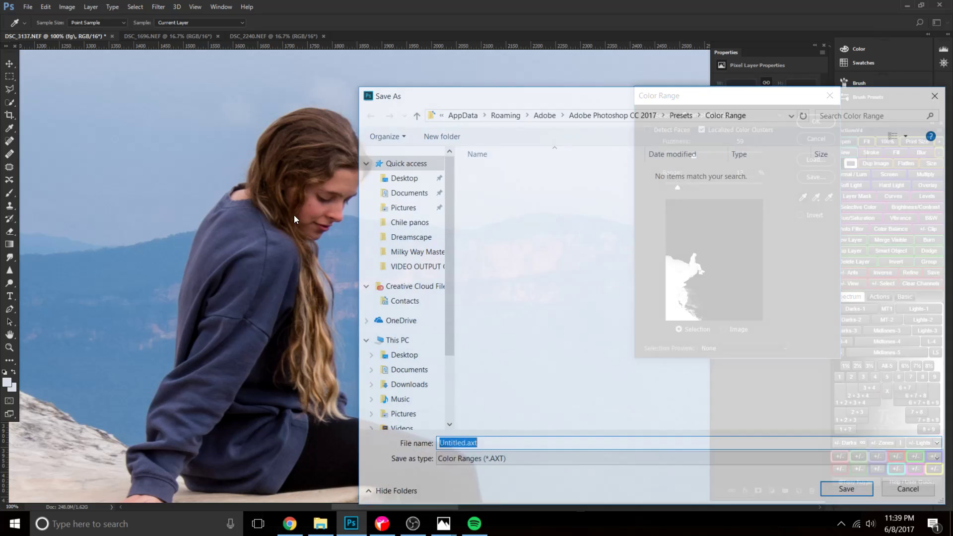
click(918, 491)
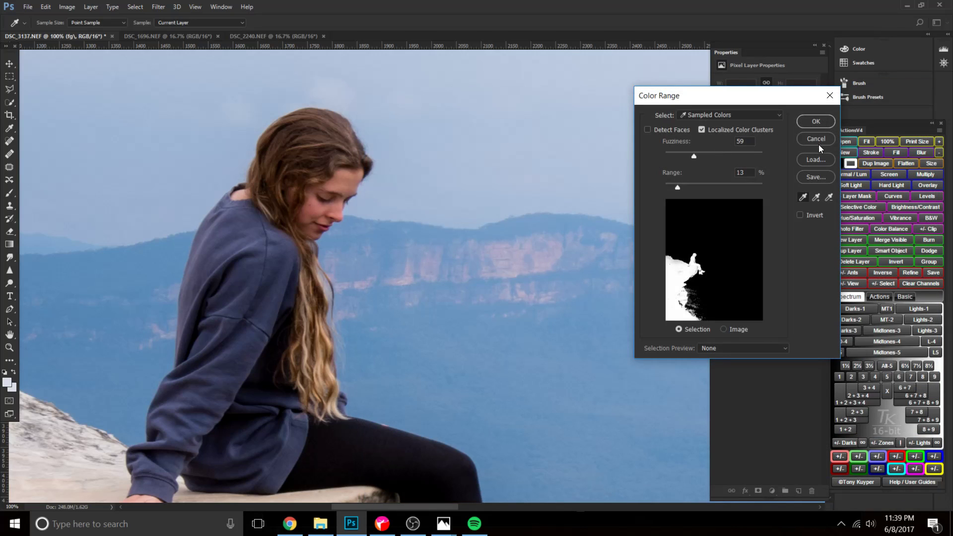
click(817, 122)
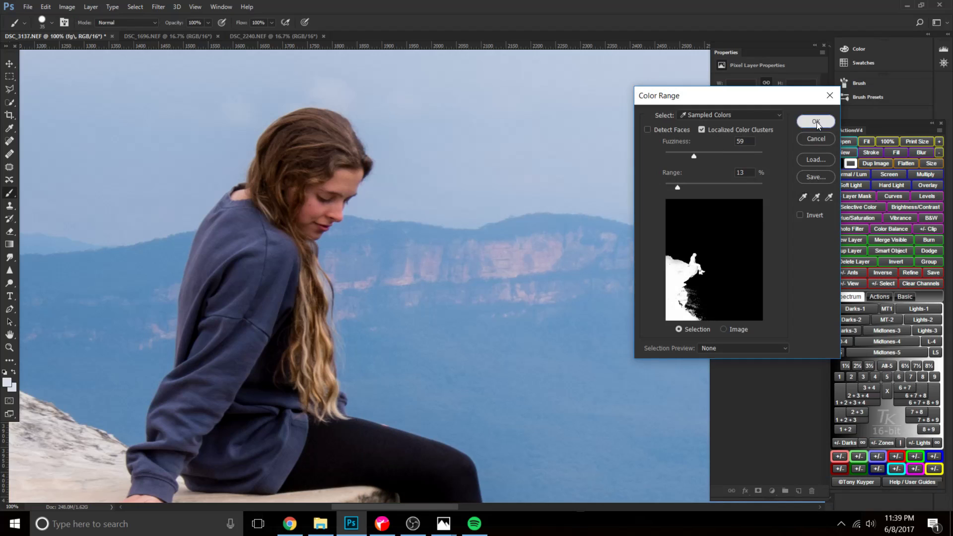
Save the selection as a new channel named TRYHARD, display that channel and clear the selection.
click(135, 7)
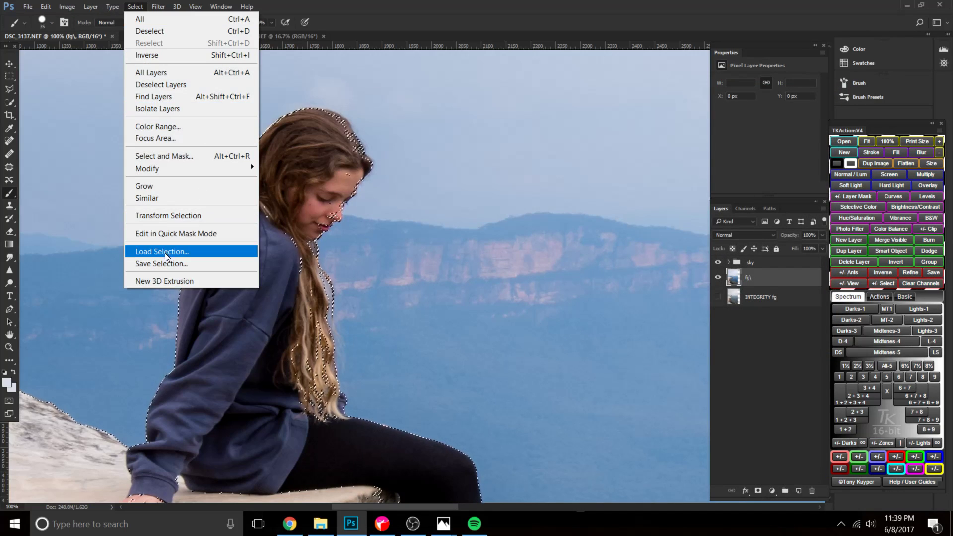
click(199, 262)
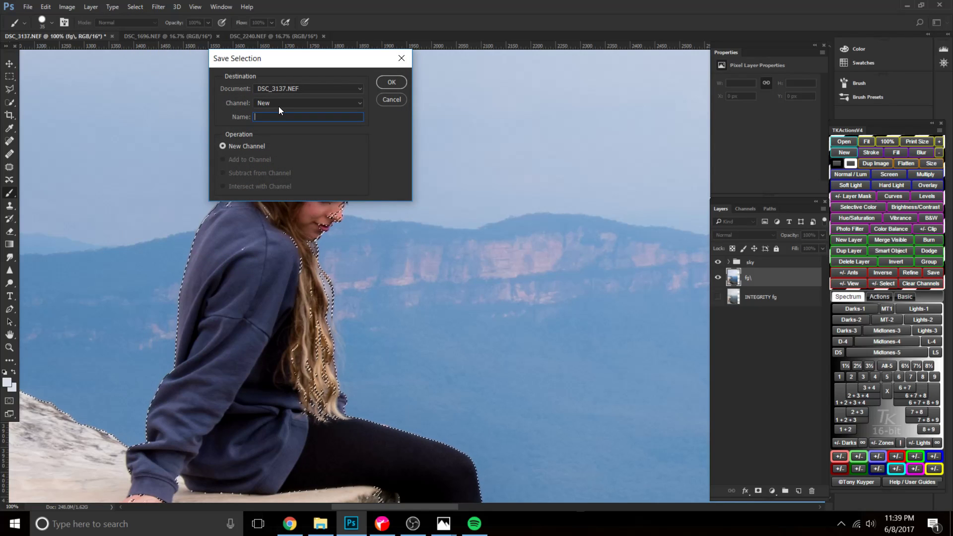
text(fg mask)
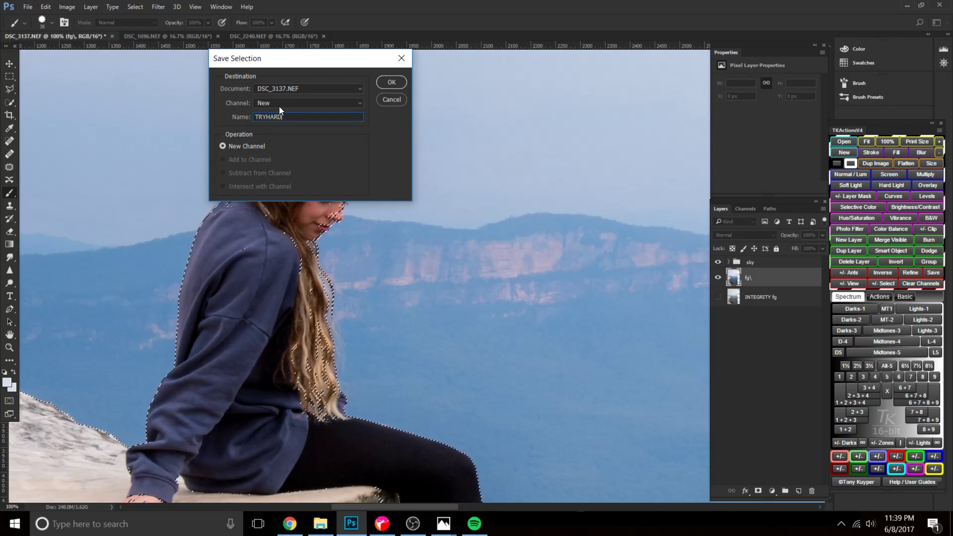
key(Return)
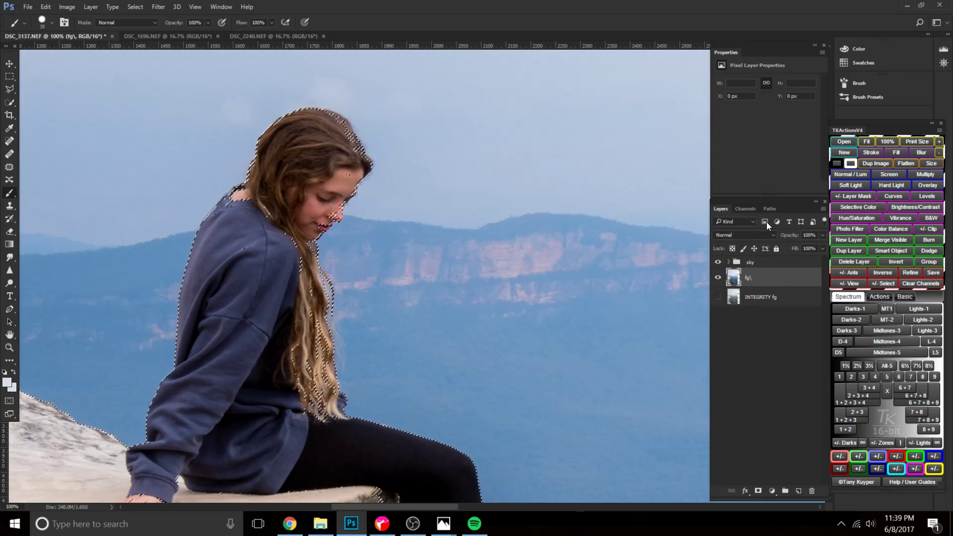
click(747, 209)
click(748, 297)
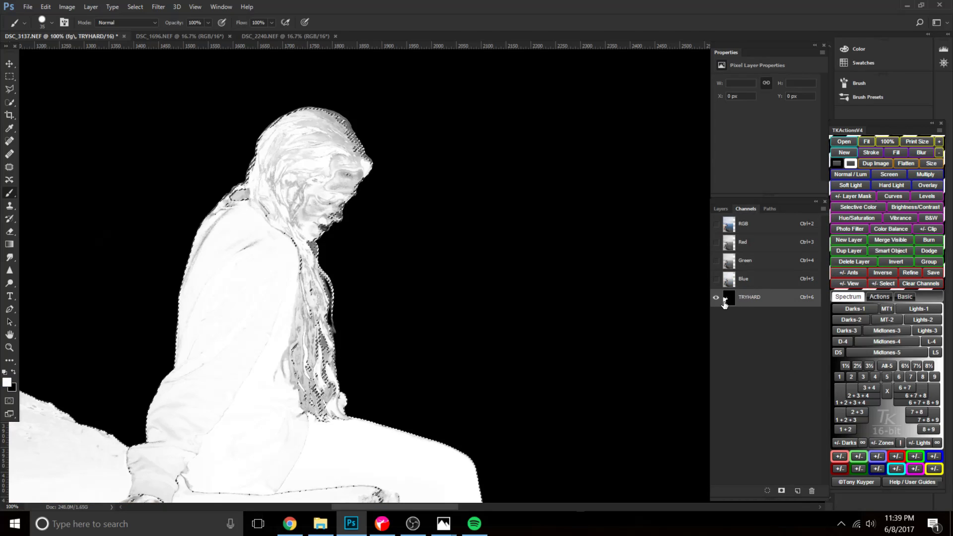
key(ctrl+d)
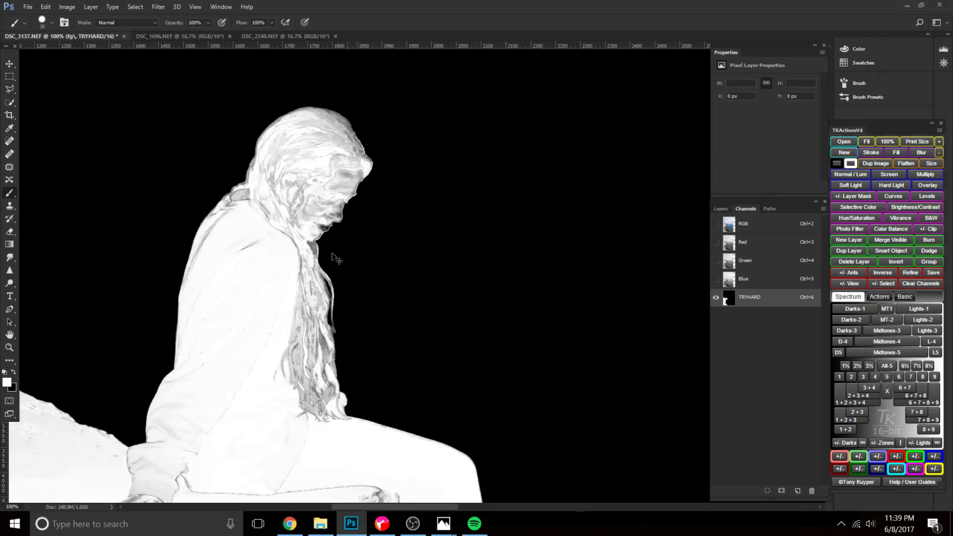
Examine the grey areas in the woman's face and hair in the TRYHARD channel.
key(ctrl+minus)
key(bracketright)
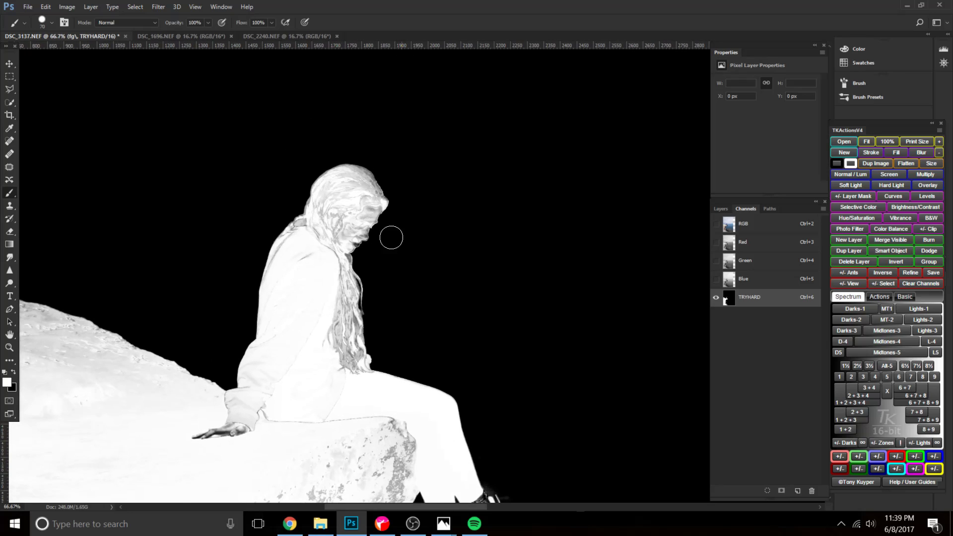
key(ctrl+plus)
key(ctrl+plus)
key(ctrl+plus)
drag(240, 209, 460, 367)
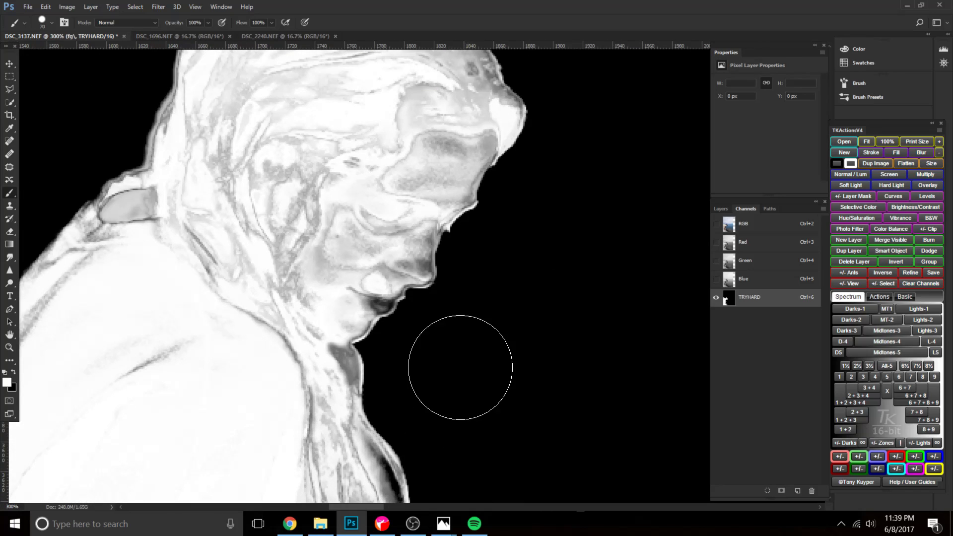
key(ctrl+minus)
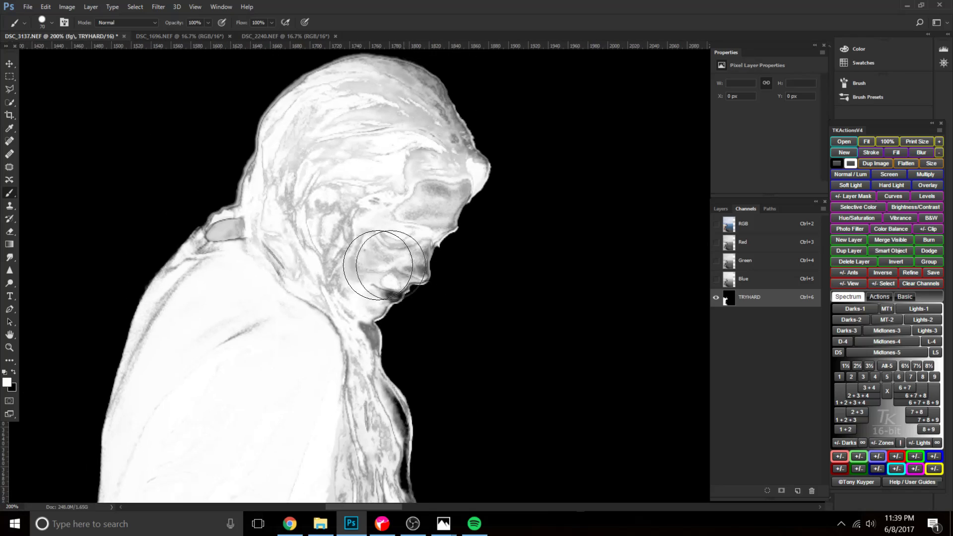
key(ctrl+minus)
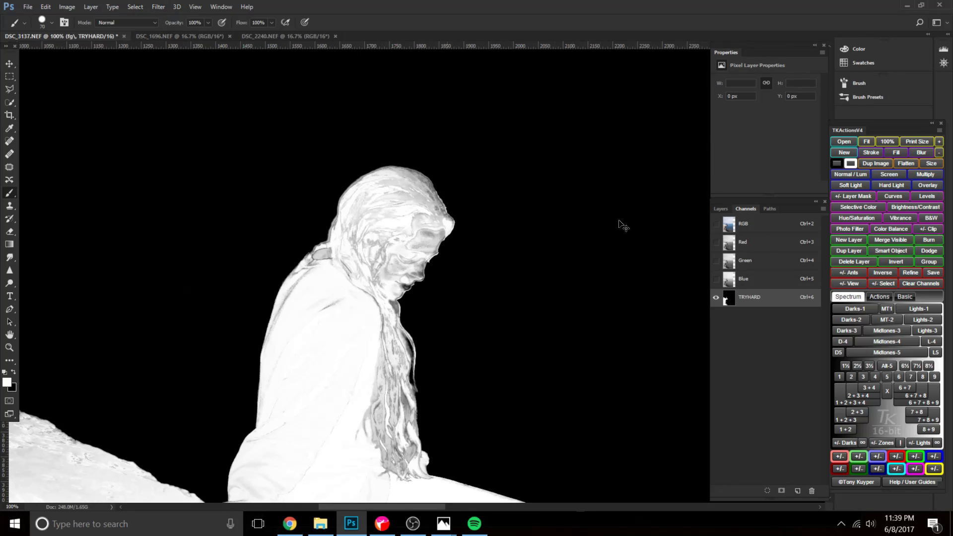
Reopen Color Range on the RGB composite, add the woman's skin colour to the samples and set fuzziness to 99.
click(783, 232)
click(137, 8)
click(201, 127)
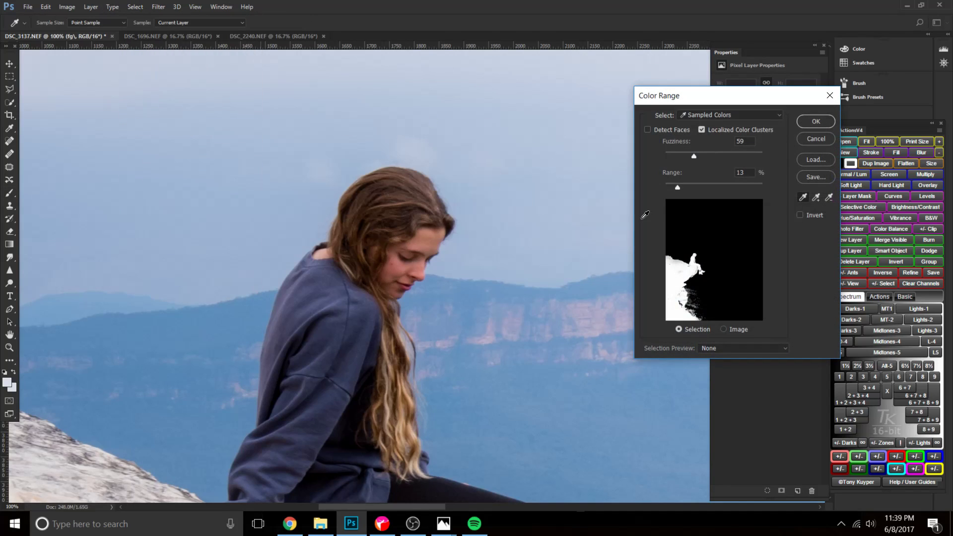
click(816, 197)
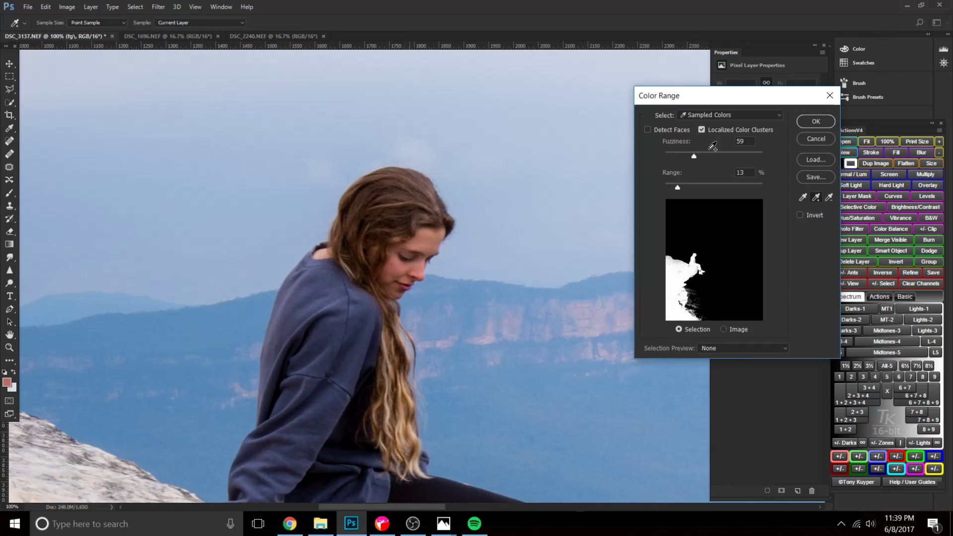
drag(693, 158, 713, 158)
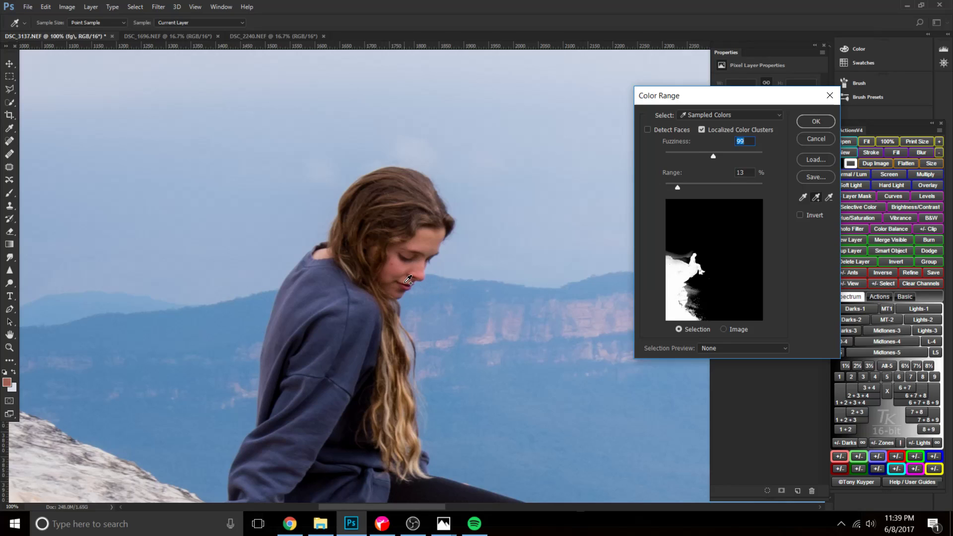
Add more of the woman's neck and hair colours to the sampled range and subtract the blue sky around the cliff.
drag(325, 258, 356, 243)
drag(234, 304, 366, 304)
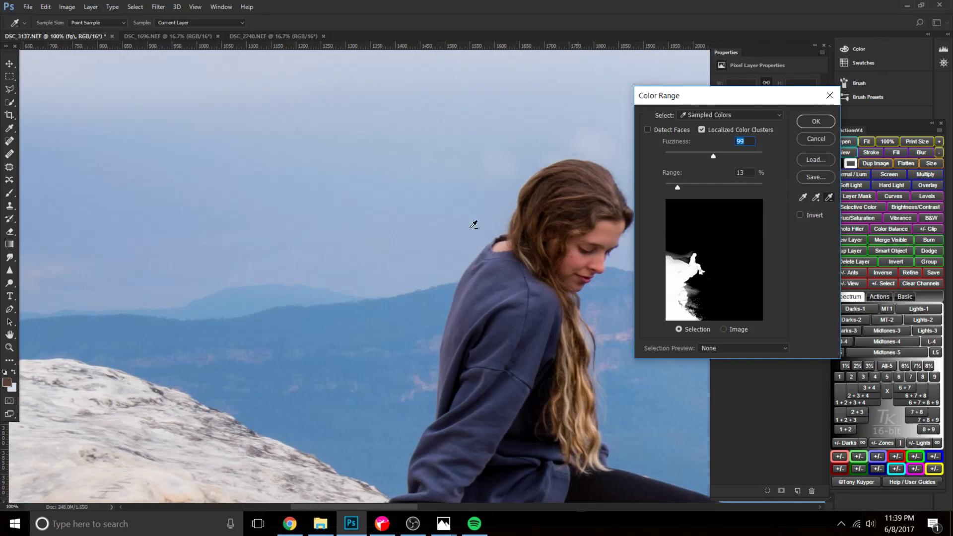
drag(217, 234, 485, 283)
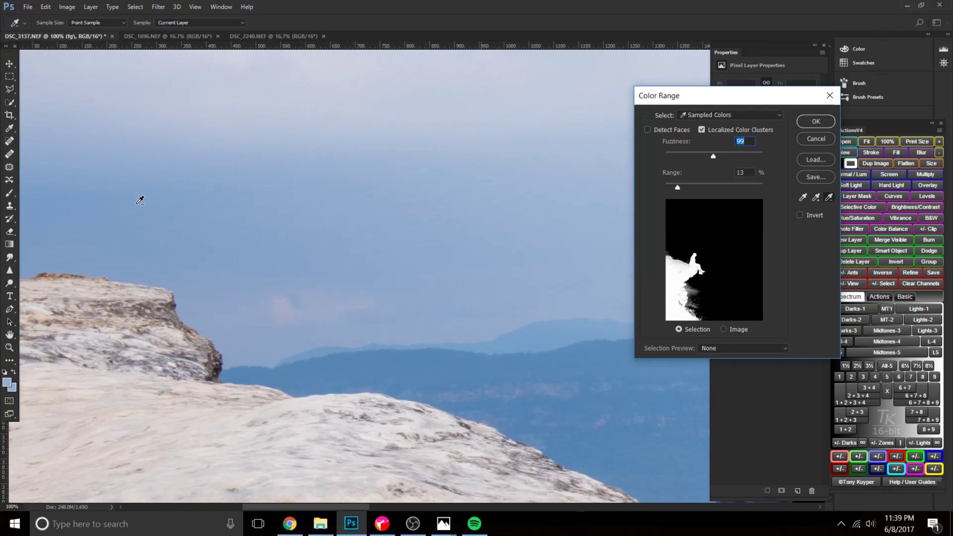
drag(413, 315, 106, 159)
drag(311, 313, 199, 100)
drag(448, 365, 238, 60)
drag(379, 426, 355, 377)
drag(335, 178, 427, 427)
drag(342, 119, 421, 421)
drag(399, 355, 422, 450)
click(399, 344)
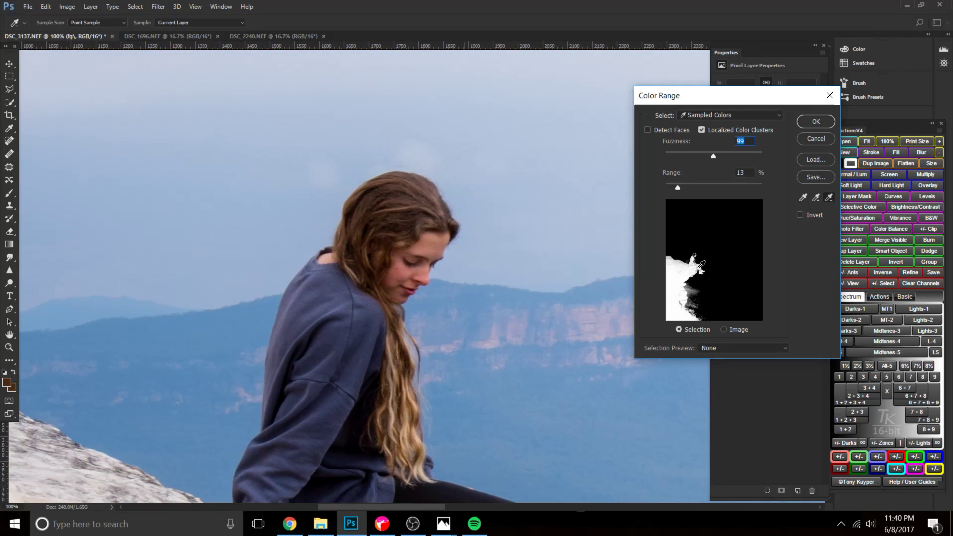
key(ctrl+z)
Add colours from the woman's boots and socks to the sampled range.
click(815, 199)
drag(443, 417, 386, 237)
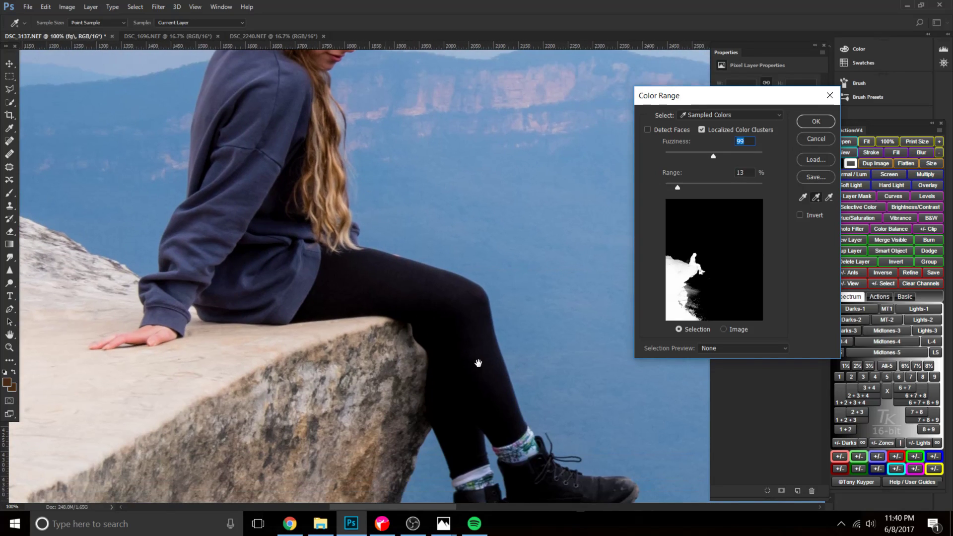
click(478, 480)
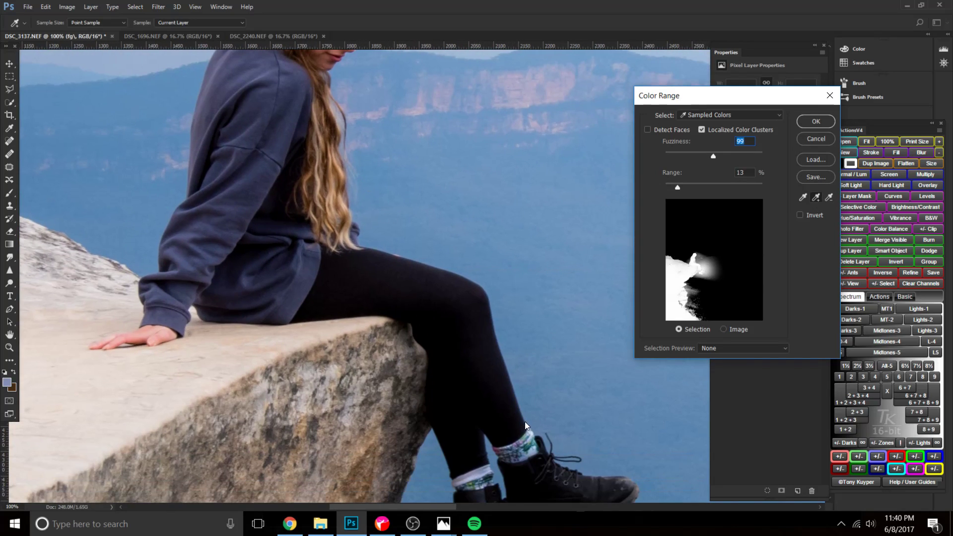
key(ctrl+z)
drag(506, 390, 415, 290)
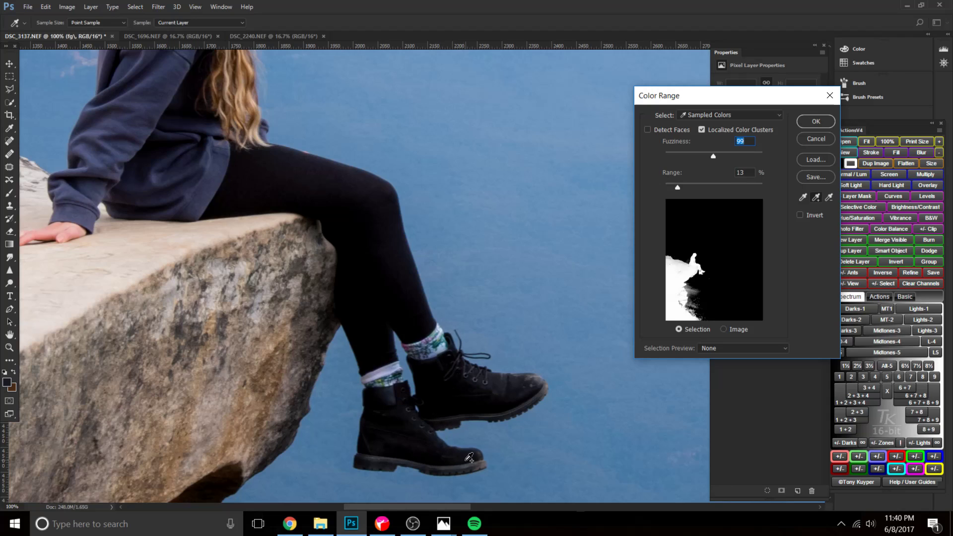
click(539, 378)
click(481, 383)
click(434, 343)
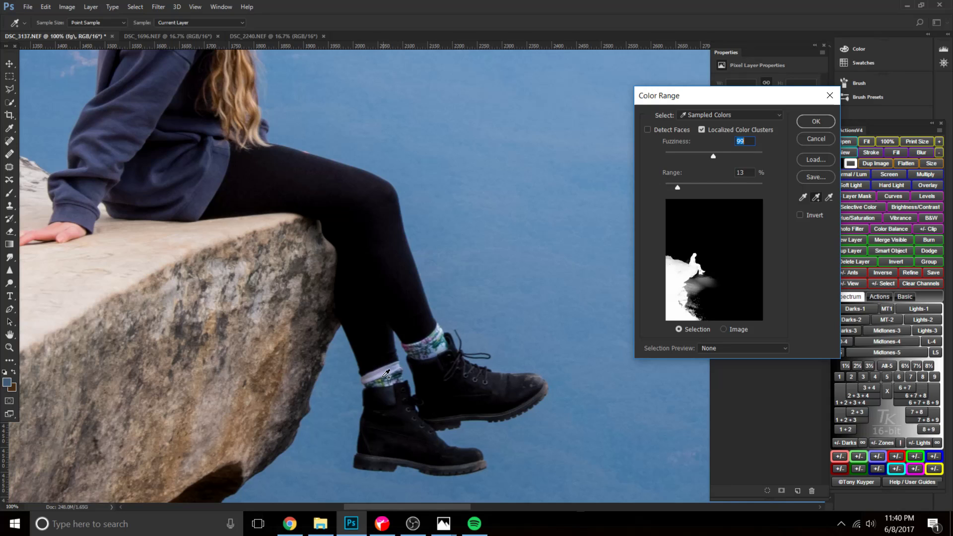
click(386, 373)
key(ctrl+z)
Subtract the blue haze and forest colours below the cliff from the sampled range.
drag(373, 317, 274, 79)
key(ctrl+minus)
click(829, 198)
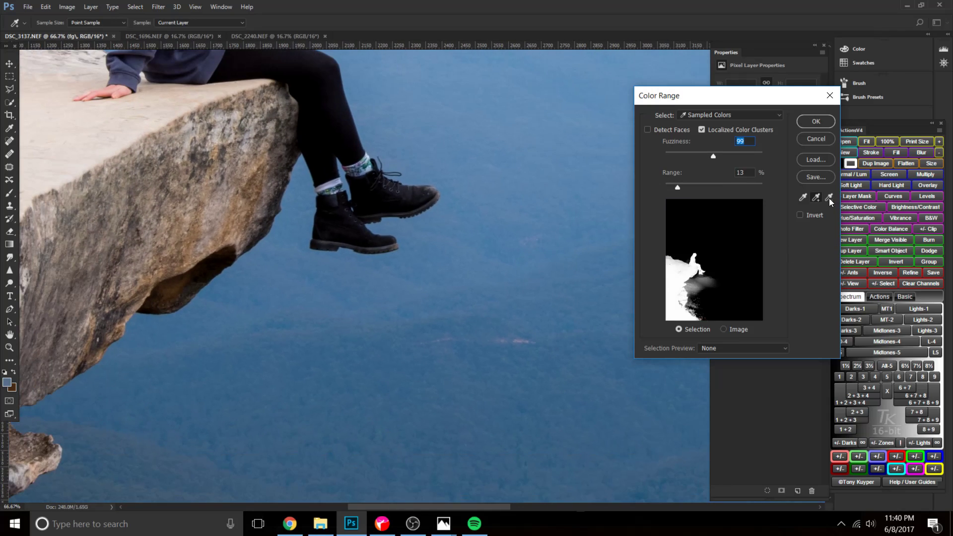
key(ctrl+minus)
drag(451, 427, 467, 176)
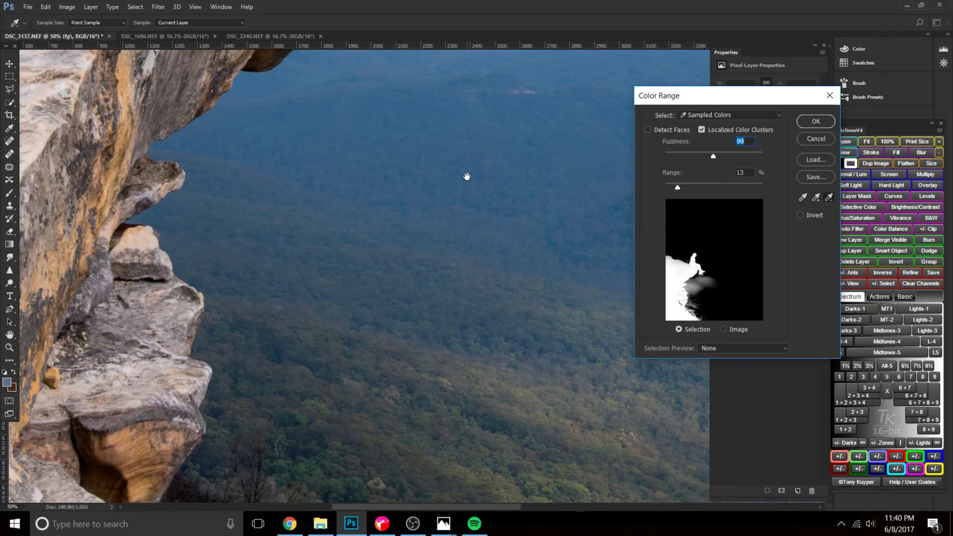
click(469, 324)
click(421, 241)
click(510, 206)
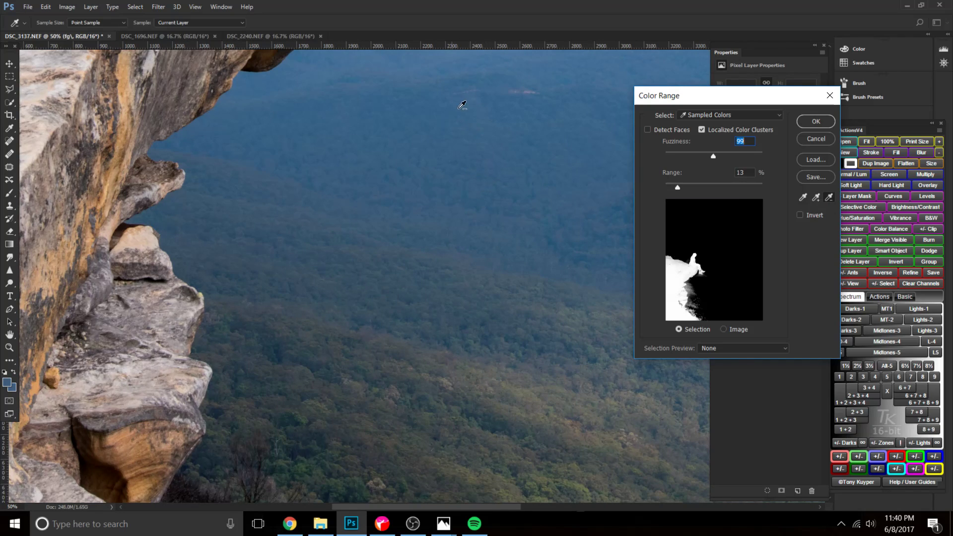
click(295, 386)
Try adding a colour from the woman's sock to the samples, undo it, and apply the Color Range selection.
drag(410, 170, 472, 501)
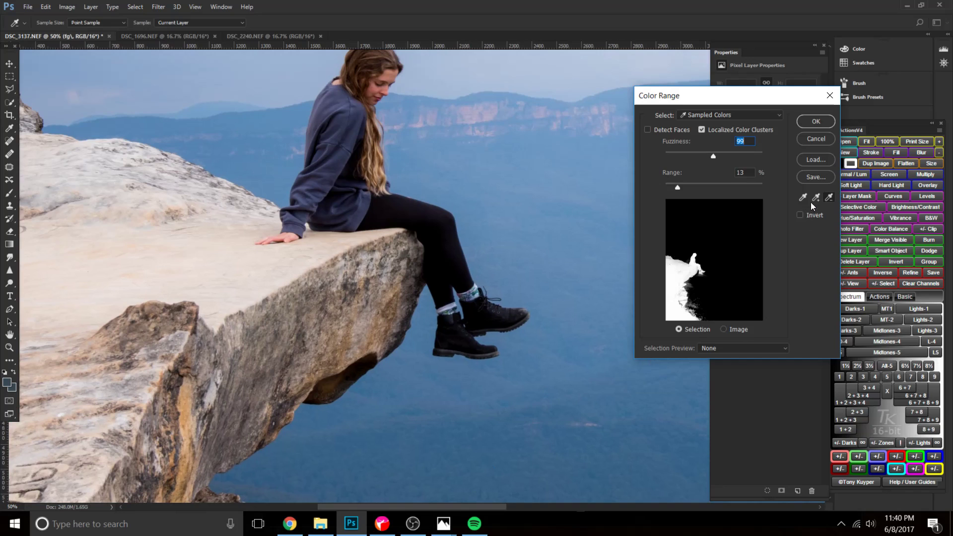
click(477, 292)
key(ctrl+z)
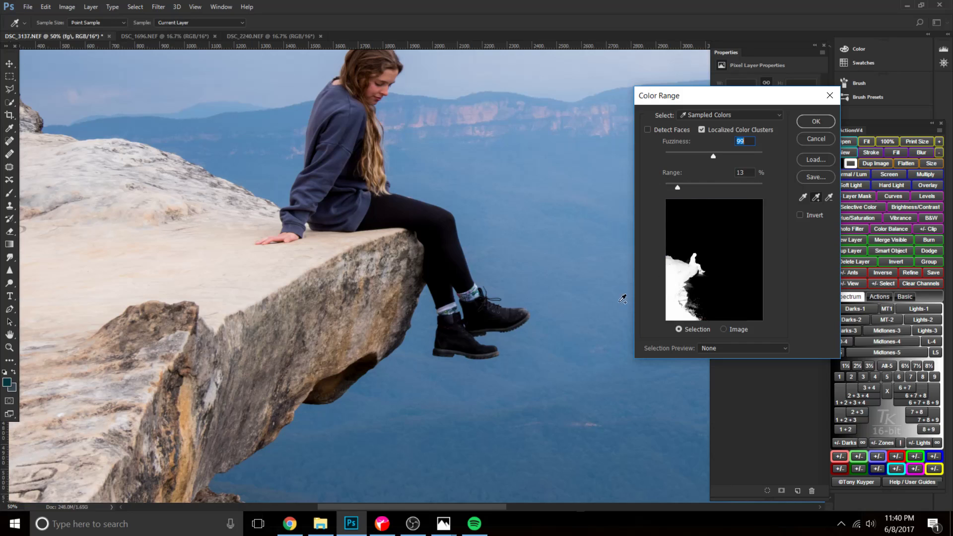
click(814, 122)
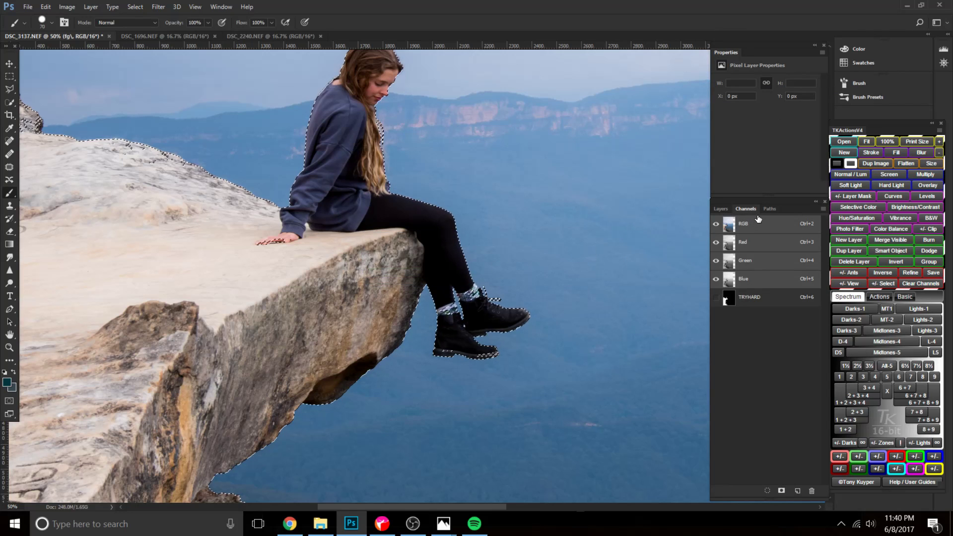
Save the selection as a new channel named TRYHARDER.
click(135, 6)
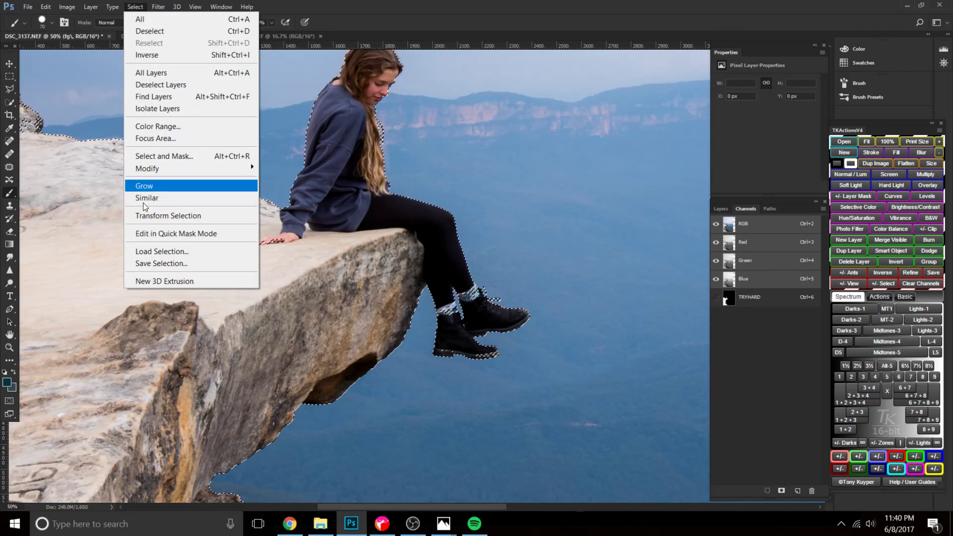
click(161, 264)
text(TRYHARDER)
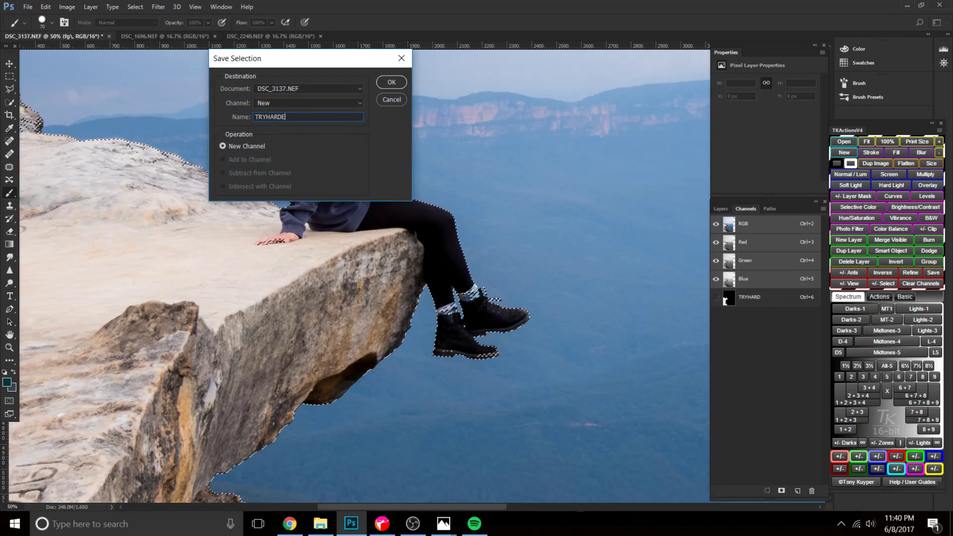
key(Return)
Compare the TRYHARD and TRYHARDER channels and delete the TRYHARD channel.
click(765, 298)
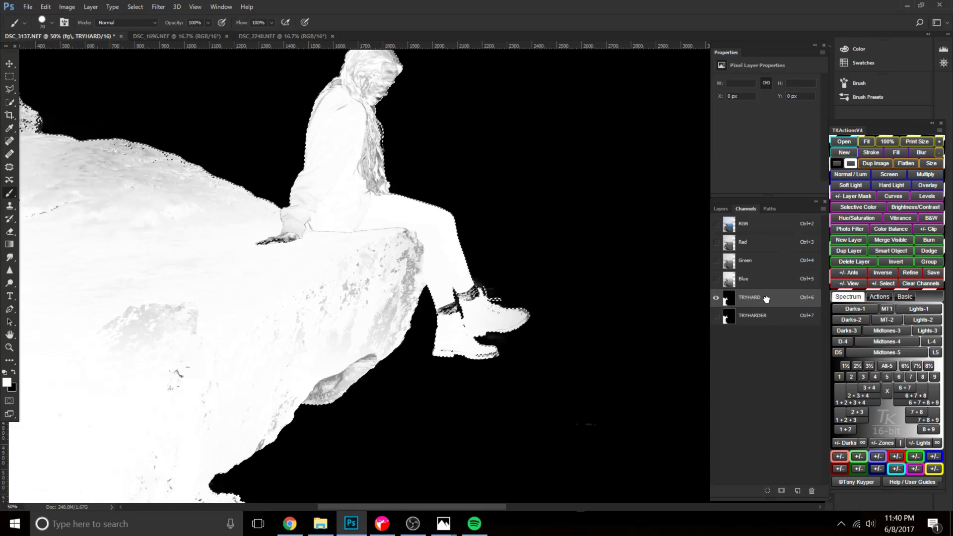
drag(511, 153, 502, 246)
click(763, 317)
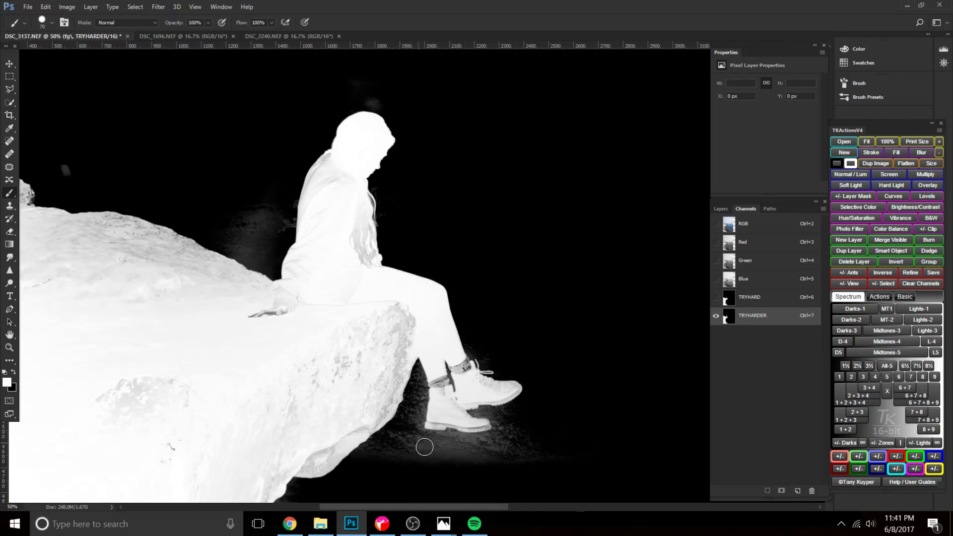
click(757, 300)
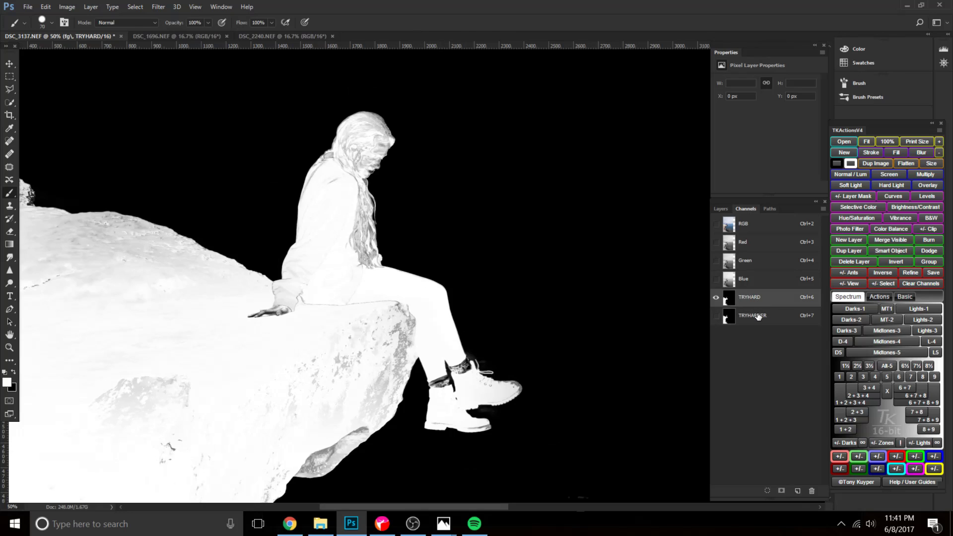
click(758, 316)
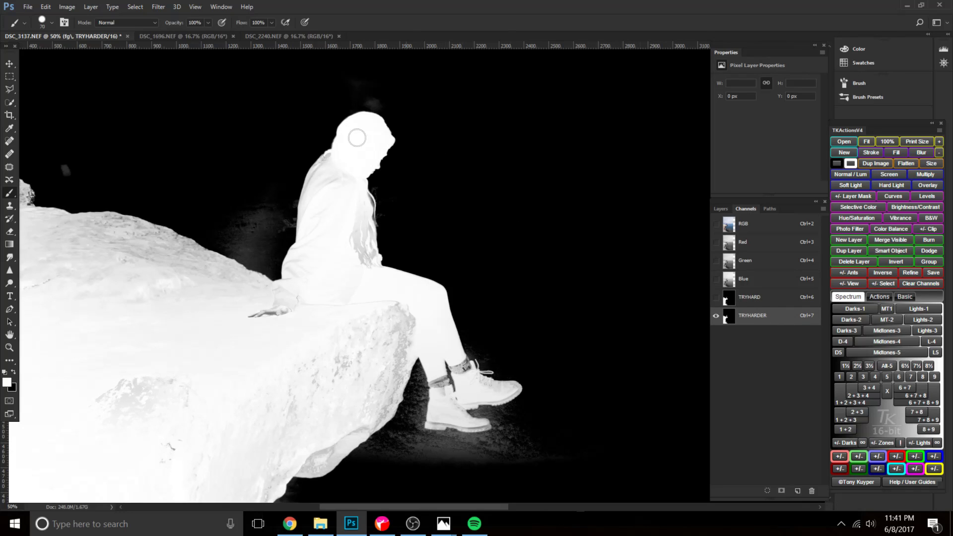
click(759, 304)
drag(759, 304, 811, 490)
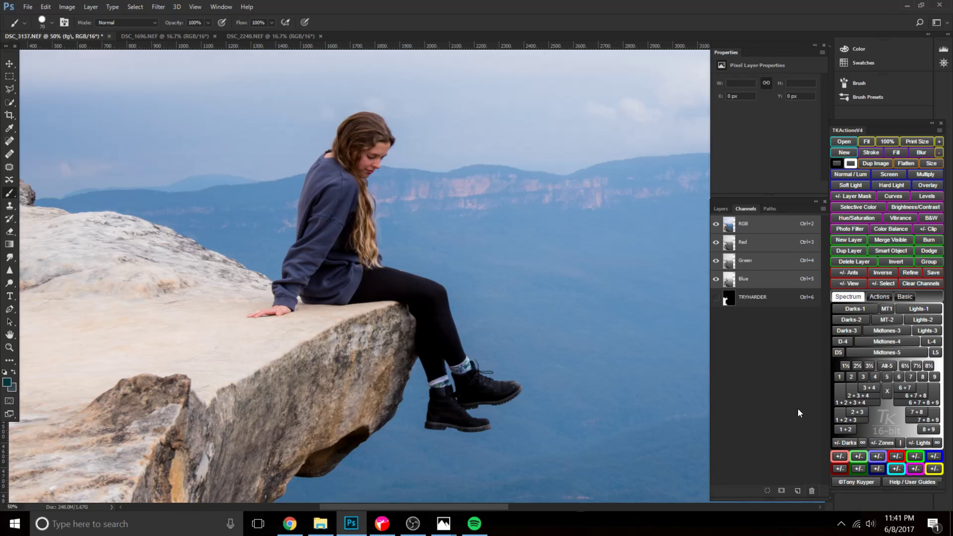
Display the TRYHARDER channel and paint the grey areas on the cliff's upper surface white with a larger brush.
click(733, 296)
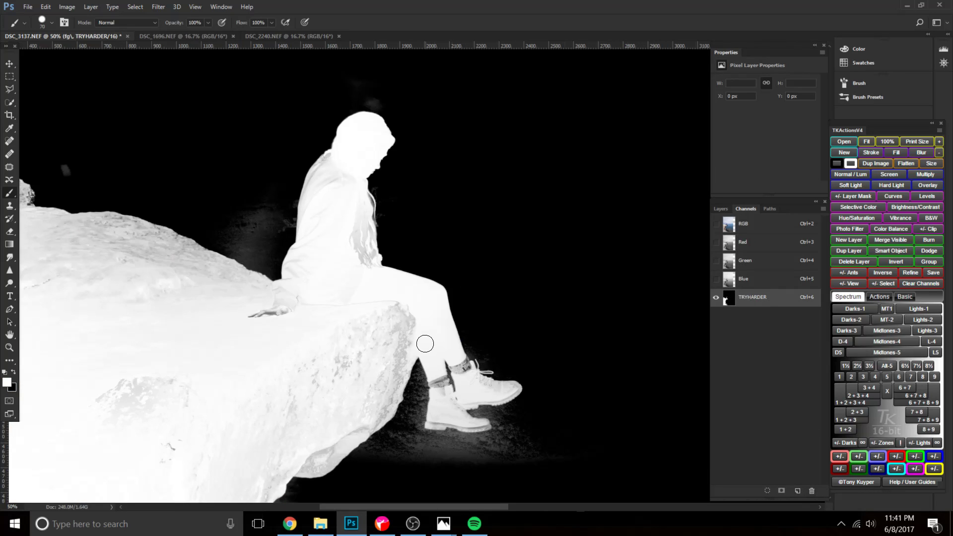
scroll(413, 347, down, 1)
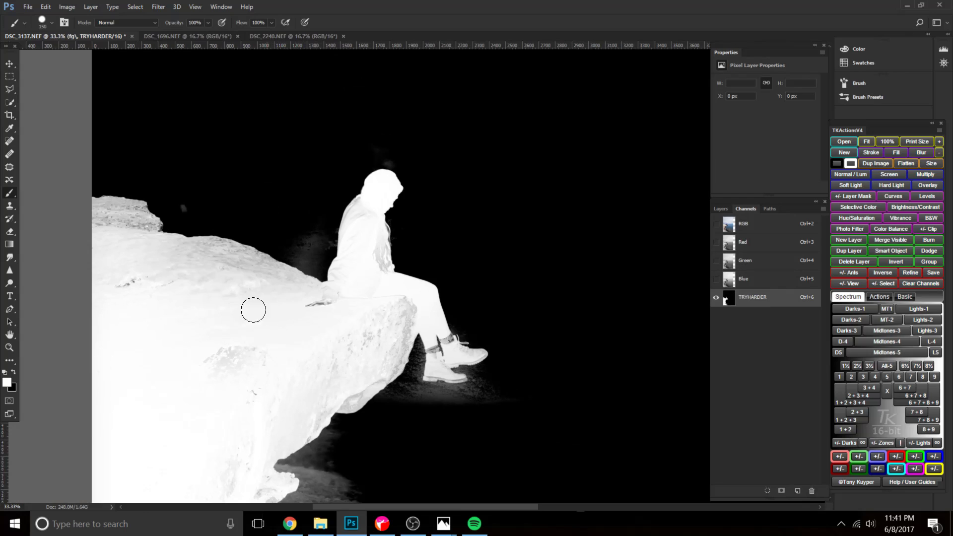
key(bracketright)
key(bracketright)
right_click(182, 300)
click(126, 234)
mouse_move(126, 234)
mouse_down()
mouse_move(144, 257)
mouse_move(230, 270)
mouse_move(267, 296)
mouse_move(344, 308)
mouse_move(352, 289)
mouse_move(334, 300)
mouse_move(367, 252)
mouse_move(353, 259)
mouse_move(362, 215)
mouse_move(382, 269)
mouse_move(374, 334)
mouse_move(373, 321)
mouse_move(397, 298)
mouse_move(395, 327)
mouse_move(369, 352)
mouse_move(301, 371)
mouse_move(364, 301)
mouse_up()
Paint the cliff's front face below the ledge white with a brush of 175.
key(bracketleft)
key(bracketleft)
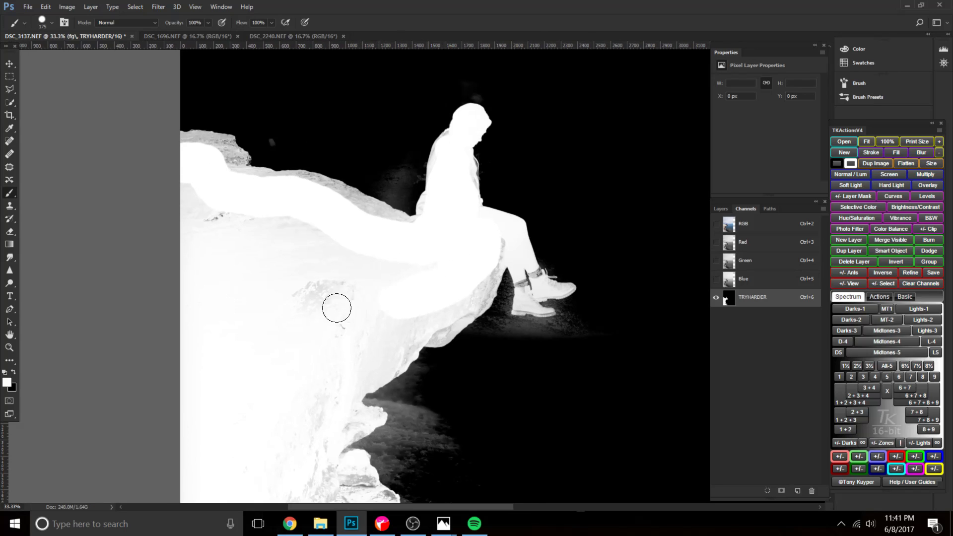
drag(323, 191, 422, 247)
drag(310, 322, 324, 274)
drag(445, 205, 256, 244)
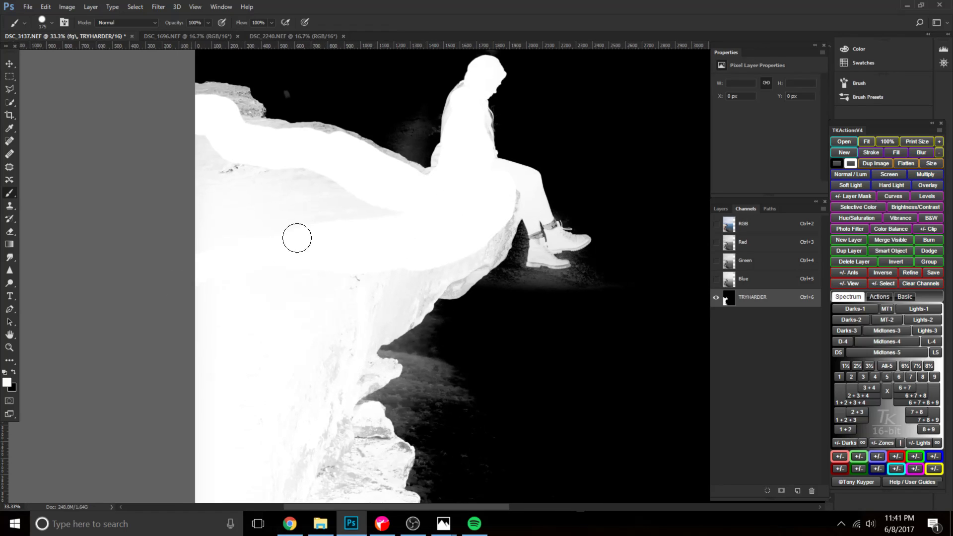
drag(242, 379, 258, 296)
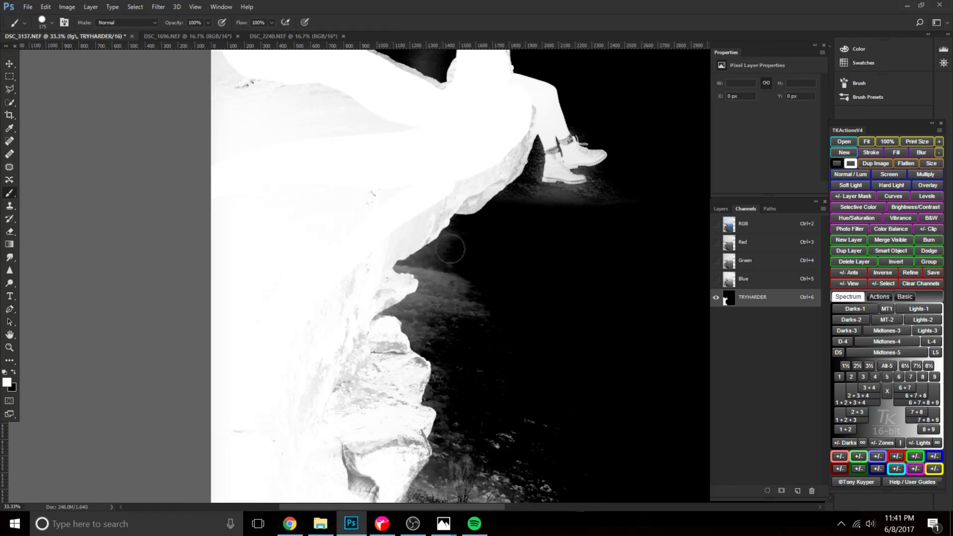
mouse_move(436, 213)
mouse_down()
mouse_move(371, 247)
mouse_move(434, 211)
mouse_move(435, 193)
mouse_move(450, 196)
mouse_move(487, 173)
mouse_move(527, 102)
mouse_move(527, 153)
mouse_up()
Paint the sock and upper part of the woman's nearer, lower boot white with a smaller brush.
key(ctrl+plus)
key(ctrl+plus)
key(ctrl+plus)
drag(404, 225, 223, 392)
drag(646, 56, 378, 324)
key(bracketleft)
key(bracketleft)
key(bracketleft)
key(bracketleft)
key(bracketleft)
key(bracketleft)
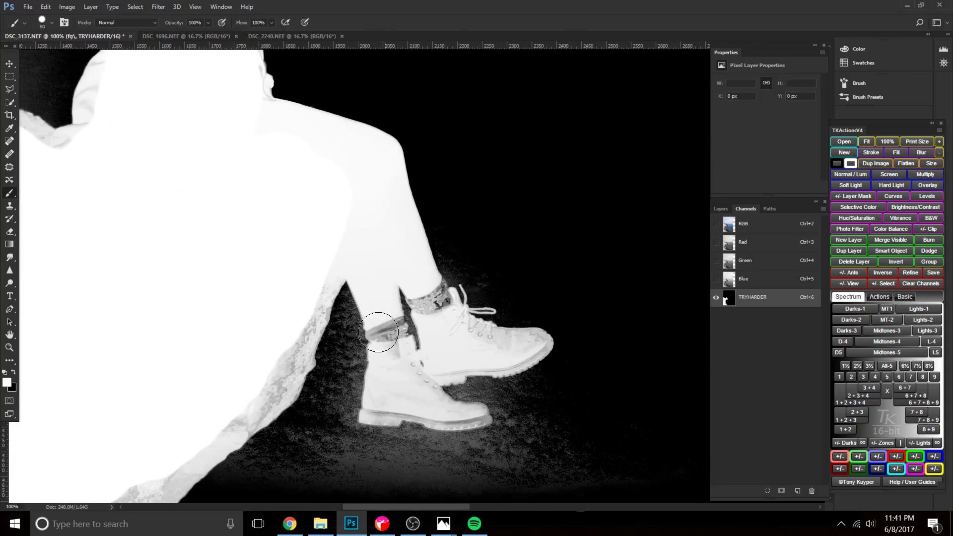
drag(384, 324, 386, 397)
right_click(386, 397)
key(Return)
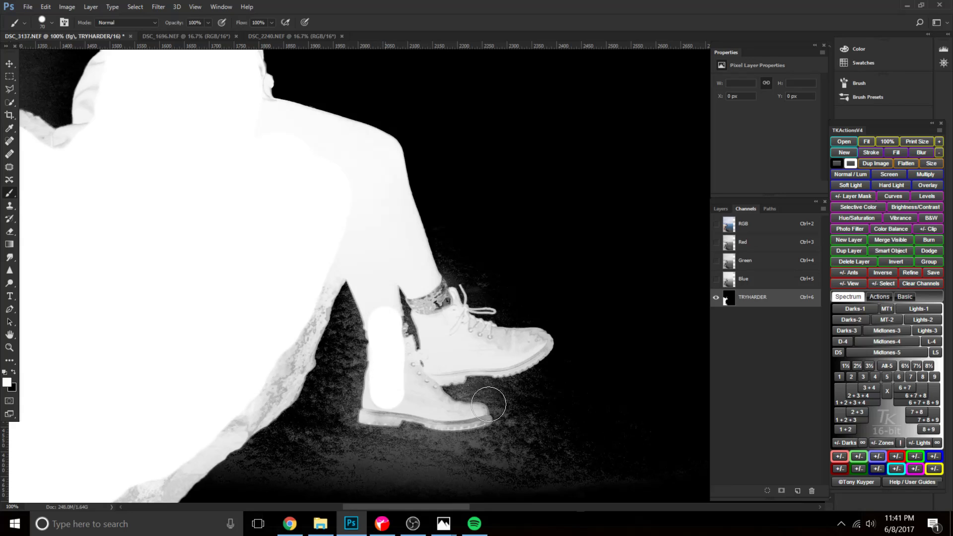
Paint the farther sock and the rest of both boots white, undoing the strokes that spill past their edges.
drag(418, 283, 449, 347)
key(bracketleft)
mouse_move(433, 287)
mouse_down()
mouse_move(469, 339)
mouse_move(535, 340)
mouse_move(505, 358)
mouse_move(435, 361)
mouse_move(412, 375)
mouse_move(402, 360)
mouse_move(427, 413)
mouse_move(391, 396)
mouse_move(376, 410)
mouse_move(378, 387)
mouse_move(372, 416)
mouse_move(456, 415)
mouse_up()
drag(409, 368, 437, 401)
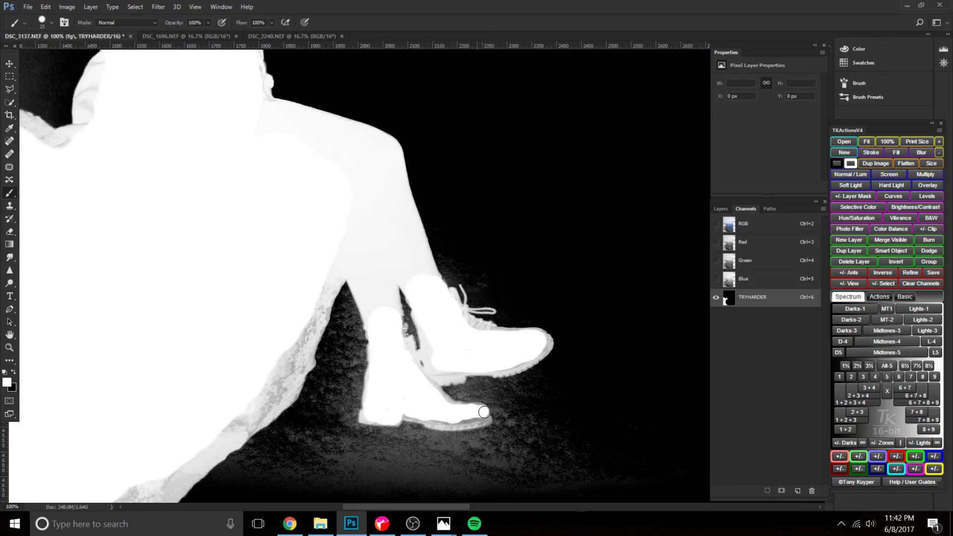
drag(485, 419, 459, 426)
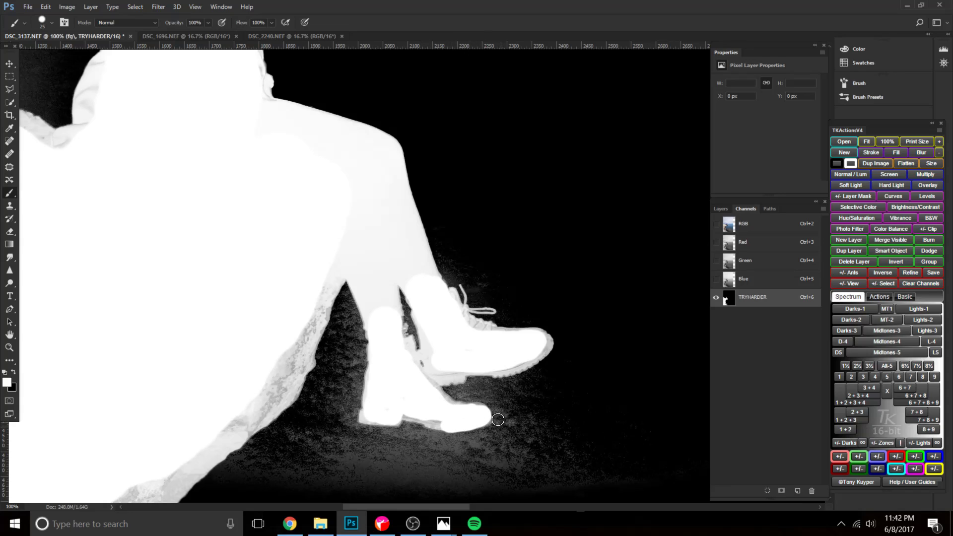
key(ctrl+z)
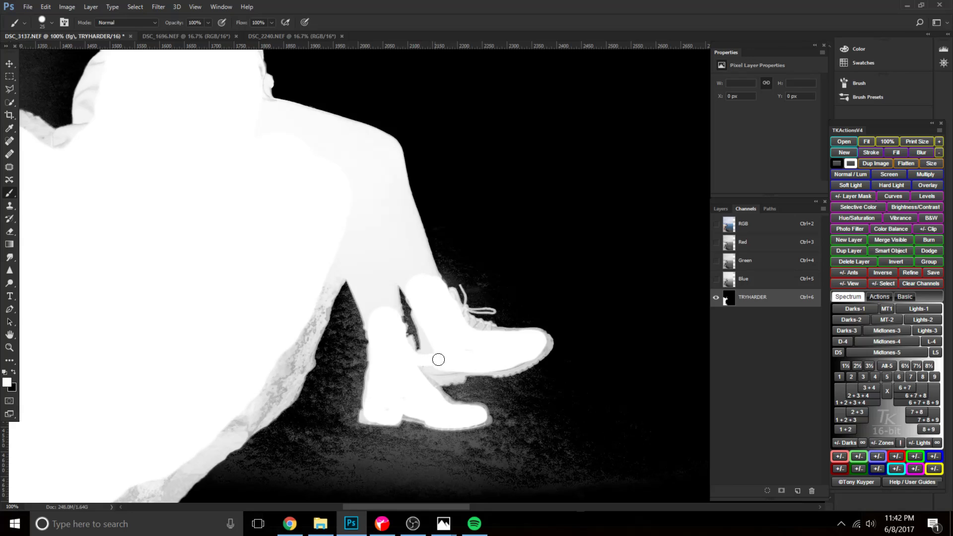
key(ctrl+z)
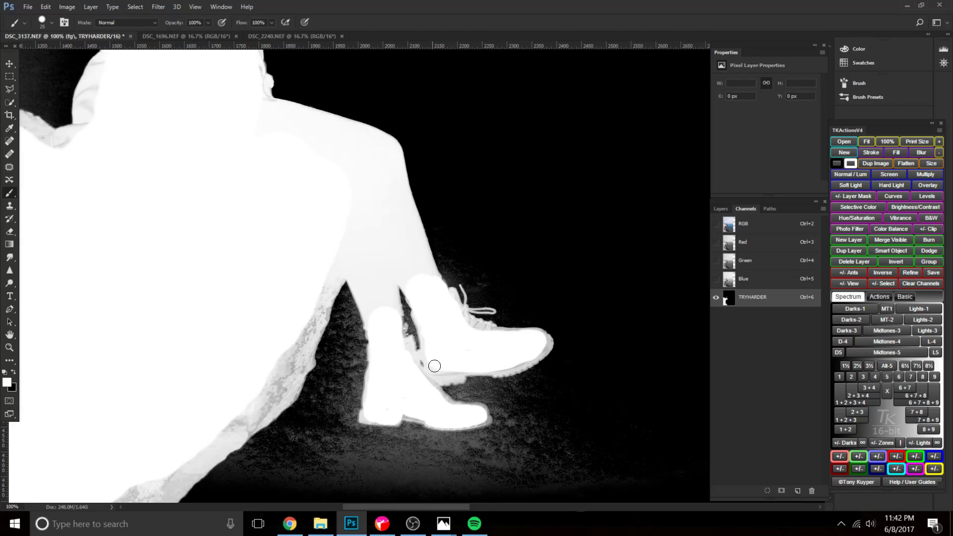
Paint the grey rock edge just behind the woman's lower legs white.
mouse_move(344, 262)
mouse_down()
mouse_move(412, 315)
mouse_move(405, 307)
mouse_up()
drag(363, 401, 392, 326)
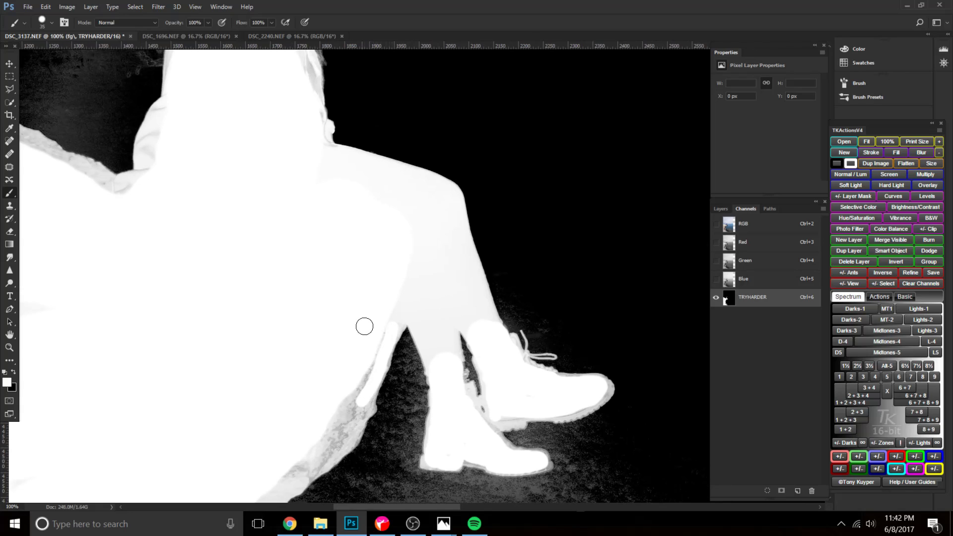
key(bracketright)
key(bracketright)
key(bracketright)
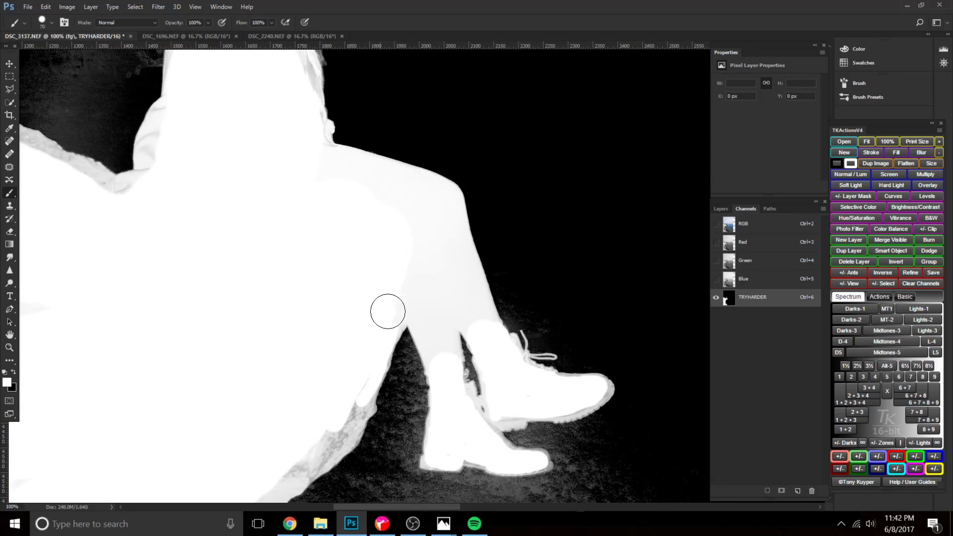
Paint the remaining grey areas inside the woman's jacket and lower legs white.
drag(313, 220, 430, 366)
mouse_move(288, 257)
mouse_down()
mouse_move(272, 312)
mouse_move(312, 334)
mouse_move(348, 307)
mouse_move(349, 365)
mouse_move(310, 328)
mouse_move(302, 334)
mouse_move(302, 306)
mouse_move(321, 232)
mouse_move(369, 191)
mouse_up()
scroll(312, 332, up, 5)
drag(365, 323, 342, 237)
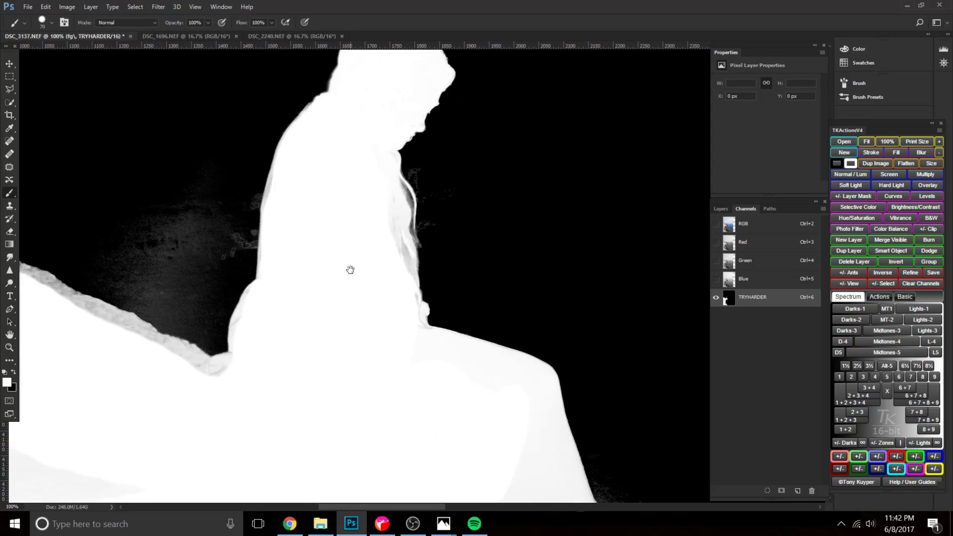
drag(393, 404, 385, 304)
drag(441, 415, 476, 531)
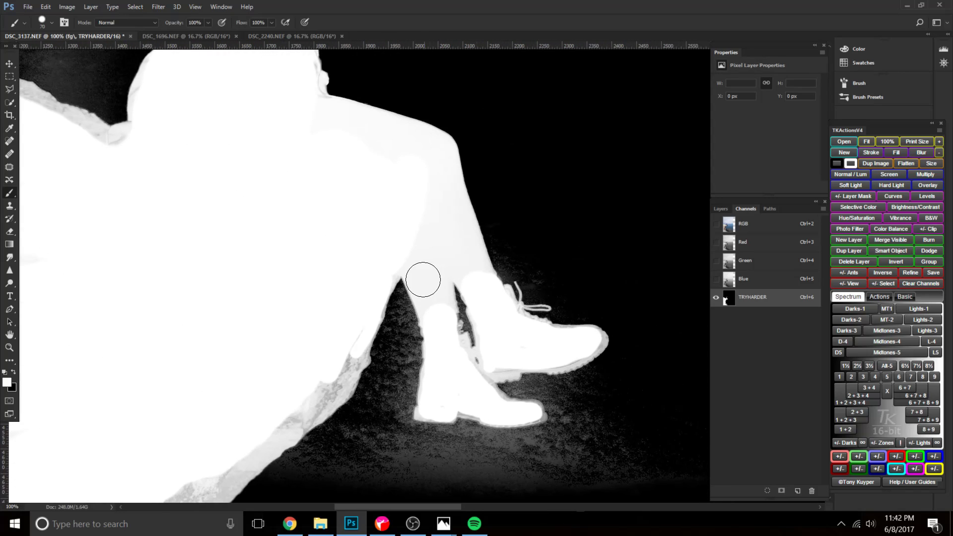
mouse_move(415, 257)
mouse_down()
mouse_move(434, 293)
mouse_move(425, 266)
mouse_move(451, 268)
mouse_move(426, 218)
mouse_move(420, 228)
mouse_move(472, 269)
mouse_move(433, 217)
mouse_up()
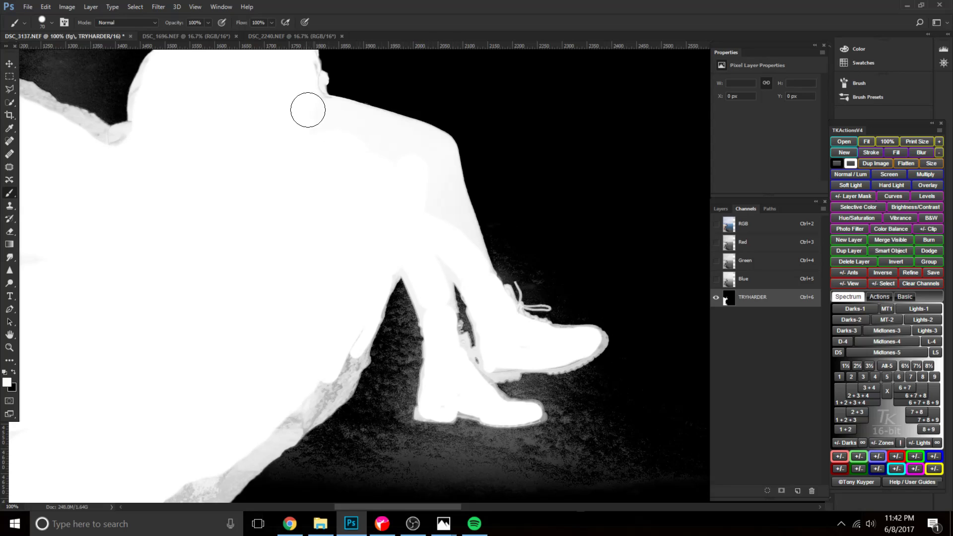
key(p)
key(b)
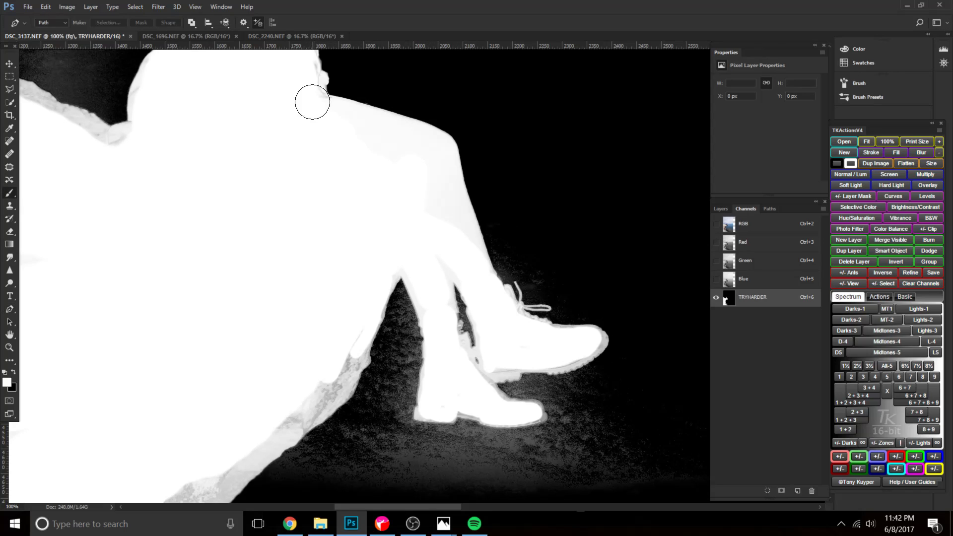
Paint the grey rim along the cliff's underside white with a larger brush, working up towards the woman's legs.
mouse_move(299, 400)
mouse_down()
mouse_move(368, 240)
mouse_move(382, 254)
mouse_move(218, 372)
mouse_up()
drag(218, 372, 380, 169)
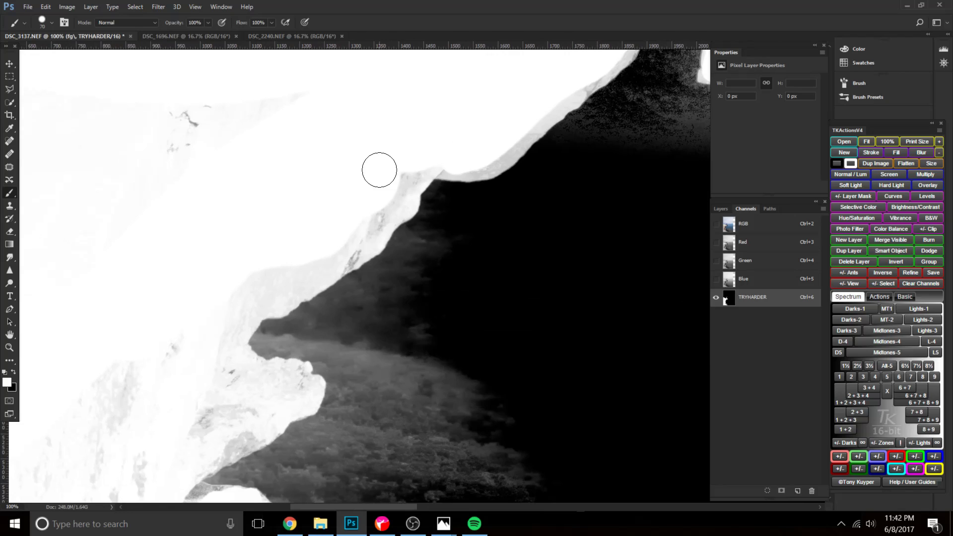
key(ctrl+minus)
key(bracketright)
key(bracketright)
key(bracketright)
mouse_move(408, 208)
mouse_down()
mouse_move(365, 257)
mouse_move(268, 323)
mouse_up()
drag(276, 367, 392, 233)
mouse_move(383, 169)
mouse_down()
mouse_move(383, 221)
mouse_move(400, 219)
mouse_move(305, 271)
mouse_up()
drag(457, 206, 328, 379)
drag(551, 140, 422, 325)
key(bracketleft)
key(bracketleft)
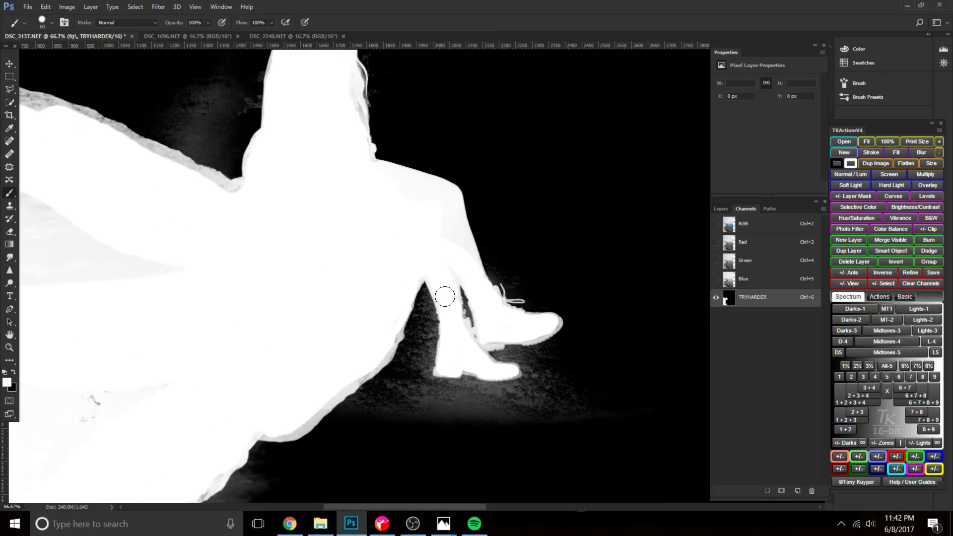
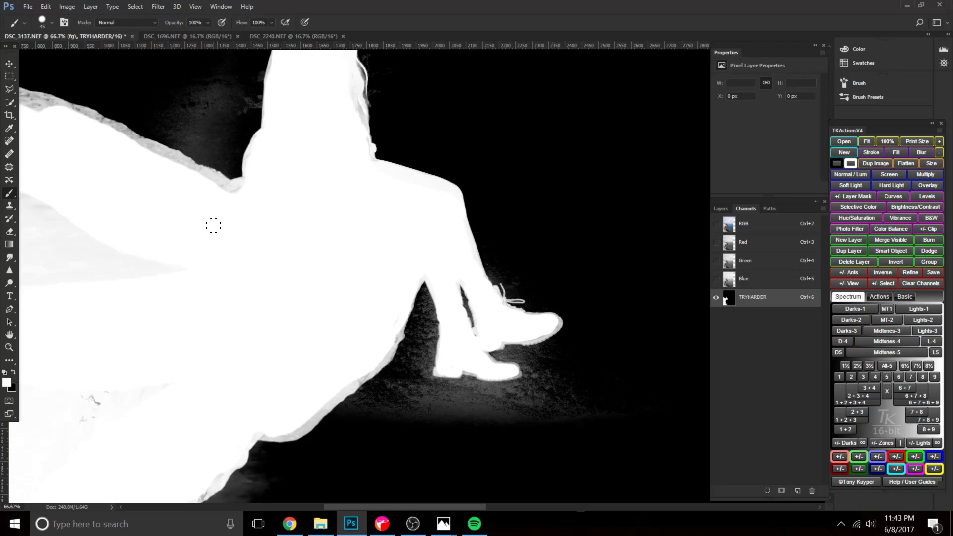
Paint the remaining light-grey areas across the cliff's interior white with a 500 px brush.
scroll(428, 277, down, 15)
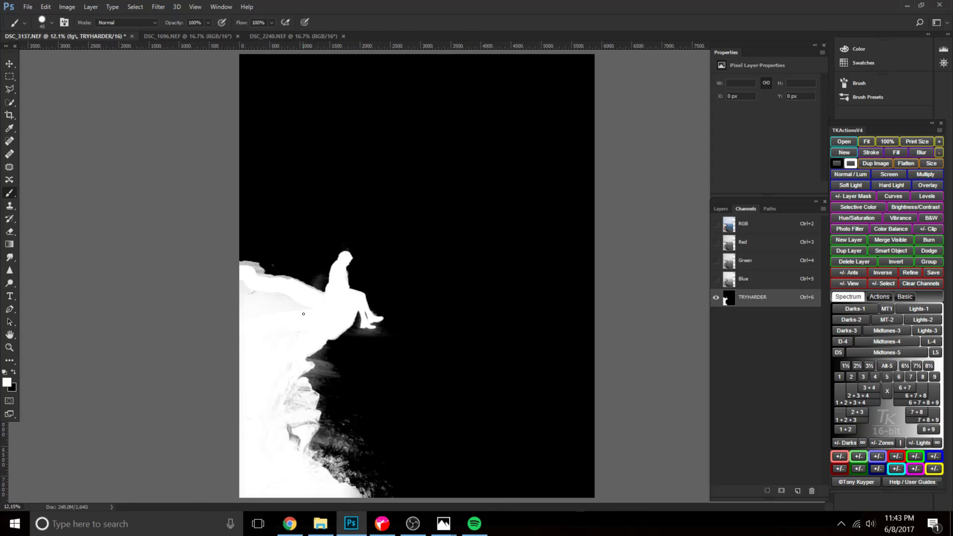
key(bracketright)
key(bracketright)
key(bracketright)
key(bracketright)
key(bracketright)
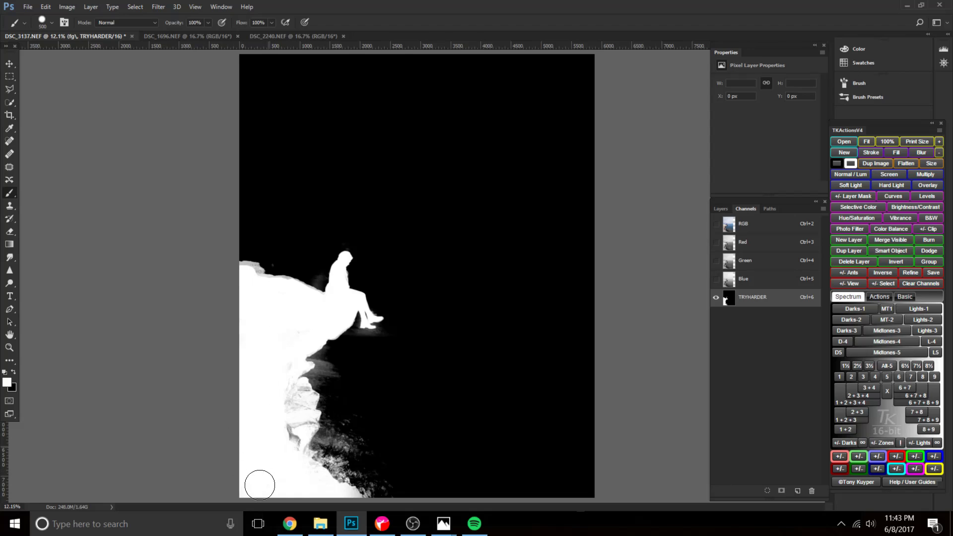
Set the brush's blending mode to Overlay and reduce its size to 250 px.
click(136, 22)
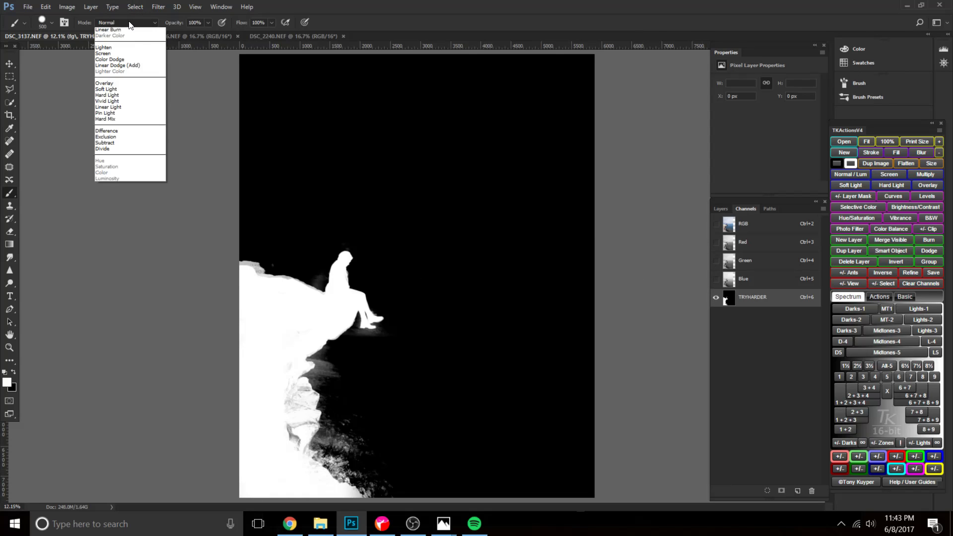
click(124, 134)
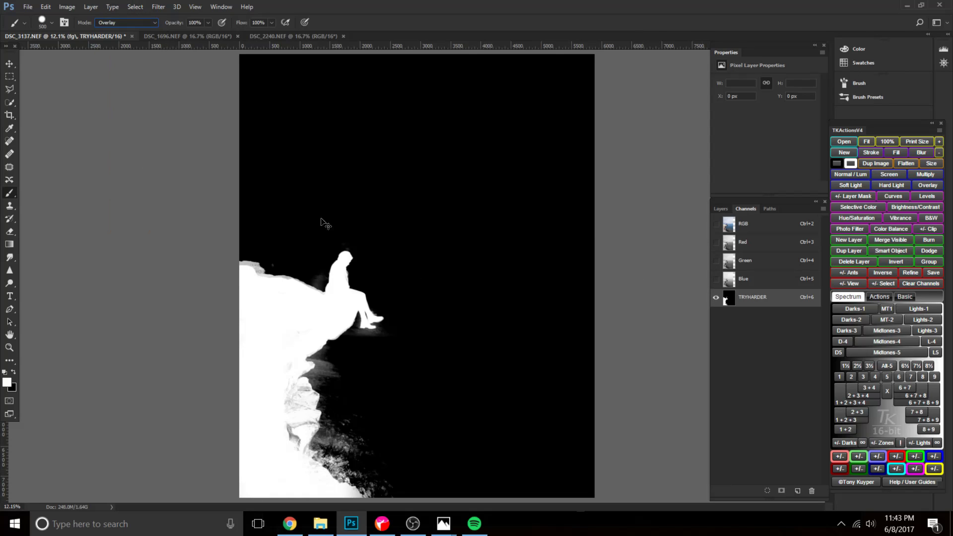
key(ctrl+plus)
key(ctrl+plus)
key(ctrl+plus)
key(ctrl+plus)
drag(321, 330, 548, 252)
drag(322, 289, 406, 286)
key(ctrl+minus)
key(bracketleft)
key(bracketleft)
key(bracketleft)
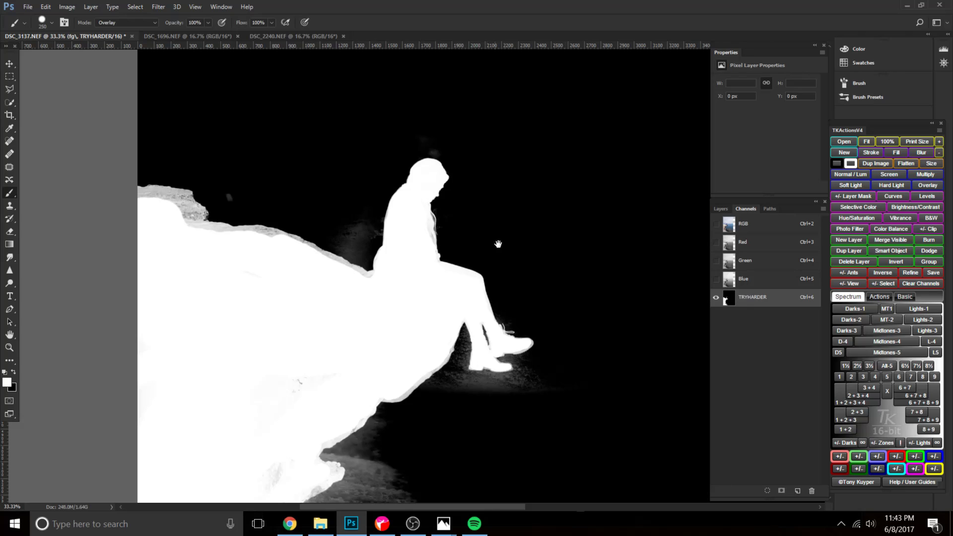
Paint the middle of the cliff's upper edge and the specks inside the rock white with a 300 px brush.
drag(497, 244, 464, 314)
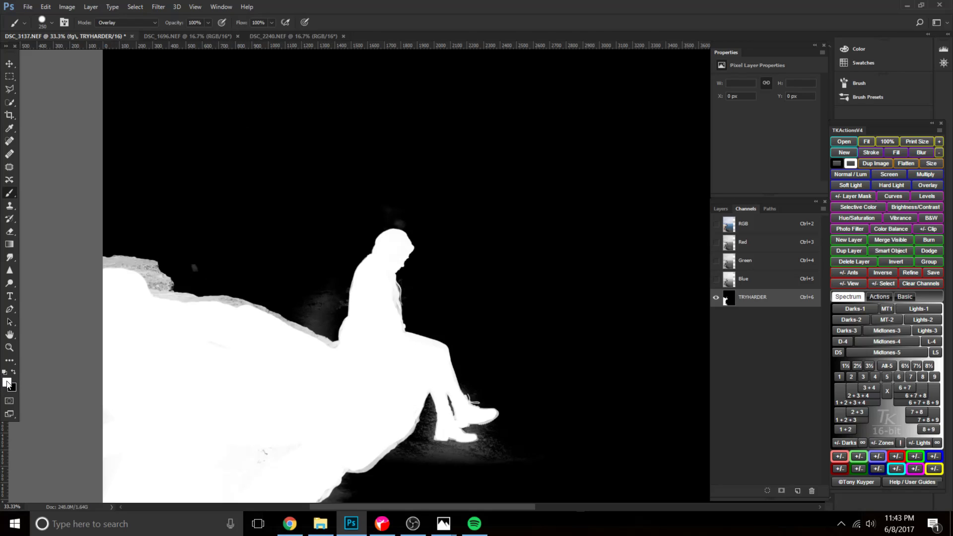
key(bracketleft)
key(bracketleft)
key(bracketright)
key(bracketright)
key(bracketright)
key(bracketright)
click(230, 294)
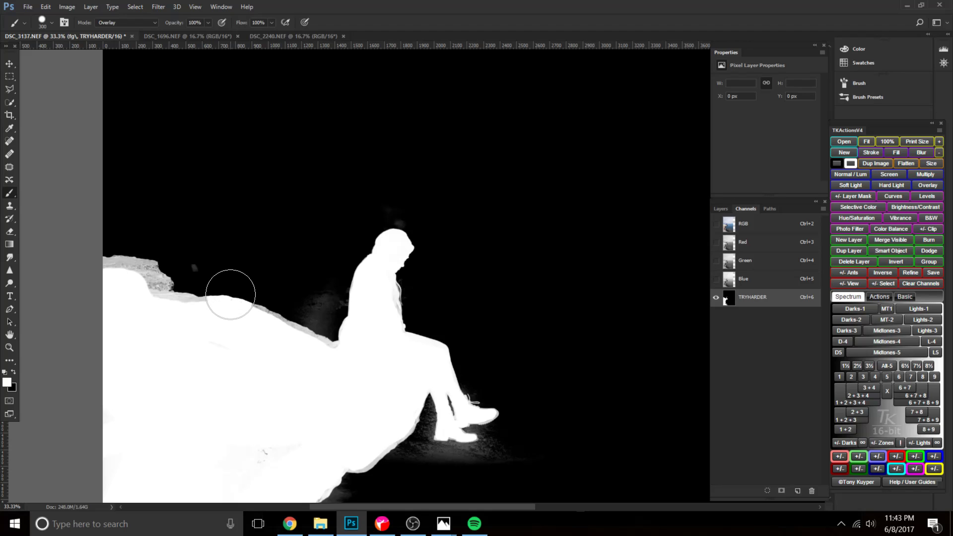
mouse_move(230, 294)
mouse_down()
mouse_move(212, 357)
mouse_move(254, 446)
mouse_move(274, 465)
mouse_move(310, 417)
mouse_move(248, 383)
mouse_up()
Lower the brush's opacity to 50%.
key(bracketleft)
key(bracketleft)
key(bracketleft)
right_click(260, 219)
click(239, 215)
key(bracketleft)
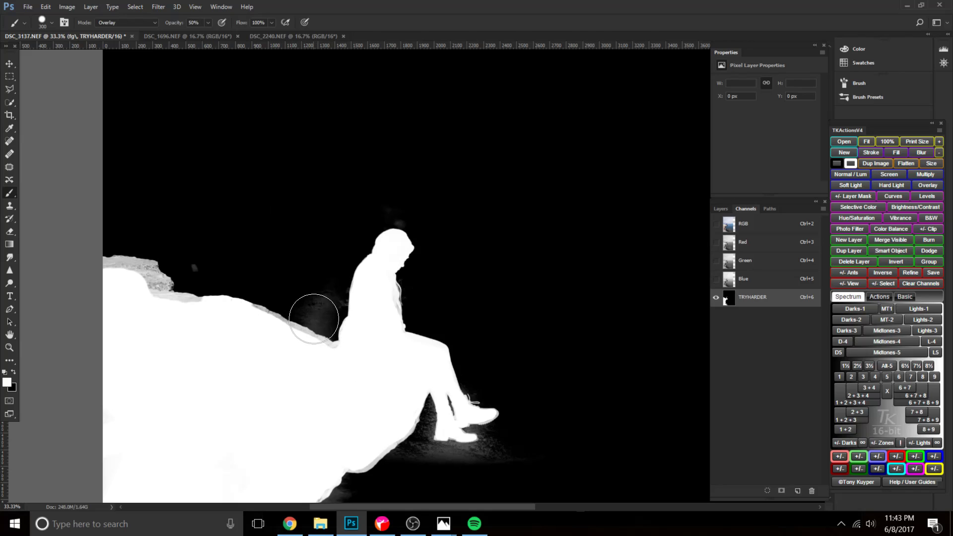
Try to darken the haze above the rock behind the woman with a 200 px black brush, and undo the stroke.
key(x)
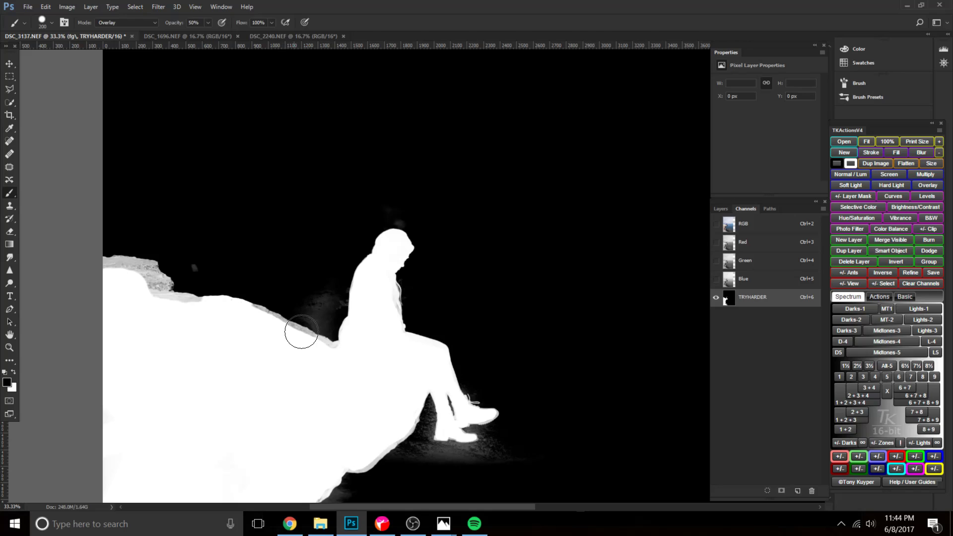
mouse_move(309, 334)
mouse_down()
mouse_move(326, 309)
mouse_move(315, 301)
mouse_up()
key(ctrl+z)
key(bracketright)
key(bracketright)
key(bracketleft)
key(bracketleft)
key(x)
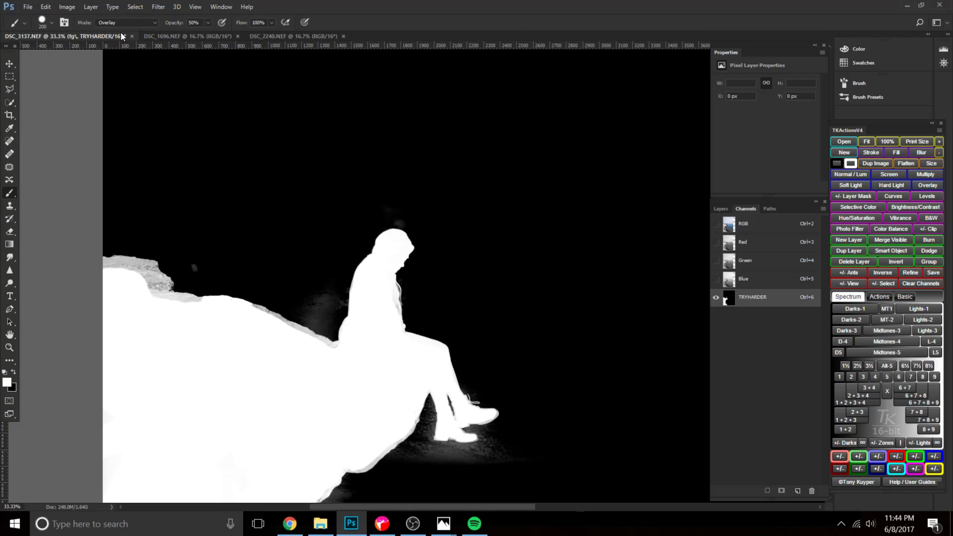
Paint the grey rim along the whole top ridge of the cliff white with a smaller brush at 50% opacity.
right_click(134, 291)
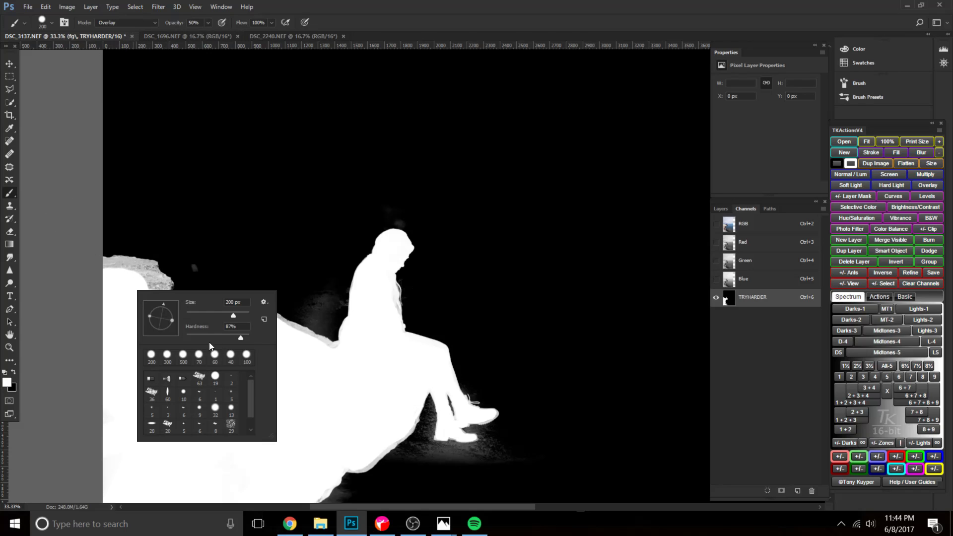
key(Return)
key(bracketleft)
key(bracketleft)
key(bracketleft)
key(bracketleft)
mouse_move(107, 284)
mouse_down()
mouse_move(132, 273)
mouse_move(166, 307)
mouse_move(192, 311)
mouse_up()
key(bracketleft)
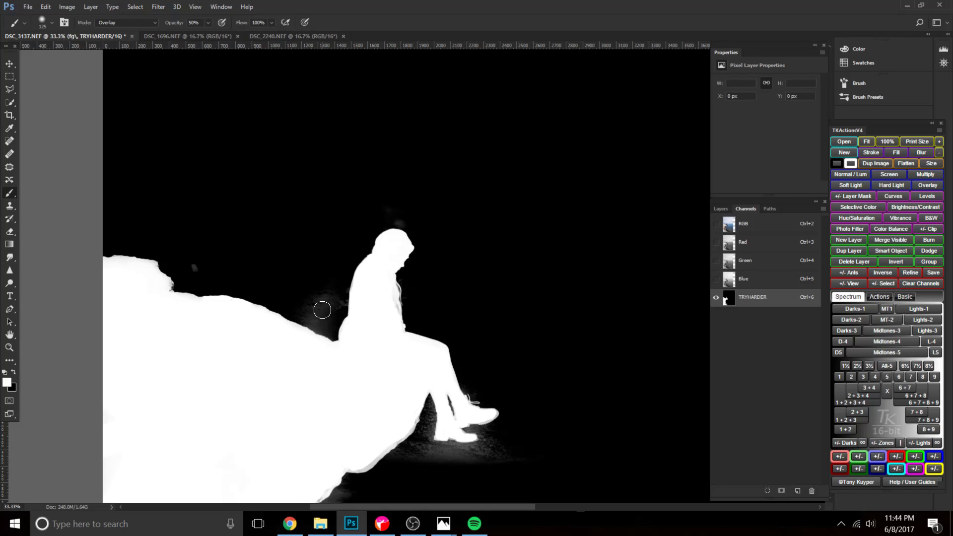
Paint the grey haze behind the woman's lower back black with a larger brush.
key(bracketright)
key(bracketright)
key(bracketright)
key(bracketright)
key(x)
drag(331, 320, 310, 305)
key(x)
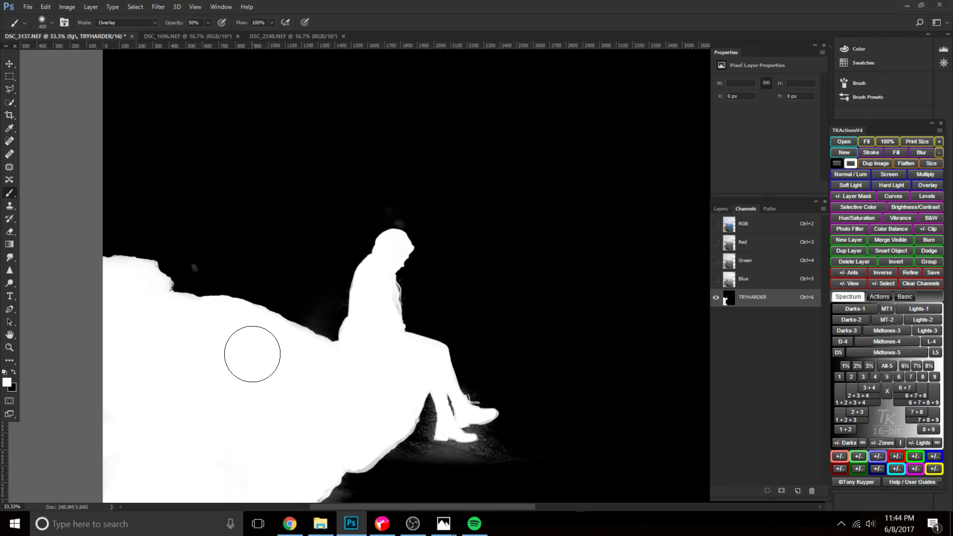
Try to darken the haze beneath the boots with a 900 px black brush at 60% opacity, and undo it.
key(x)
drag(406, 345, 283, 236)
drag(359, 402, 347, 317)
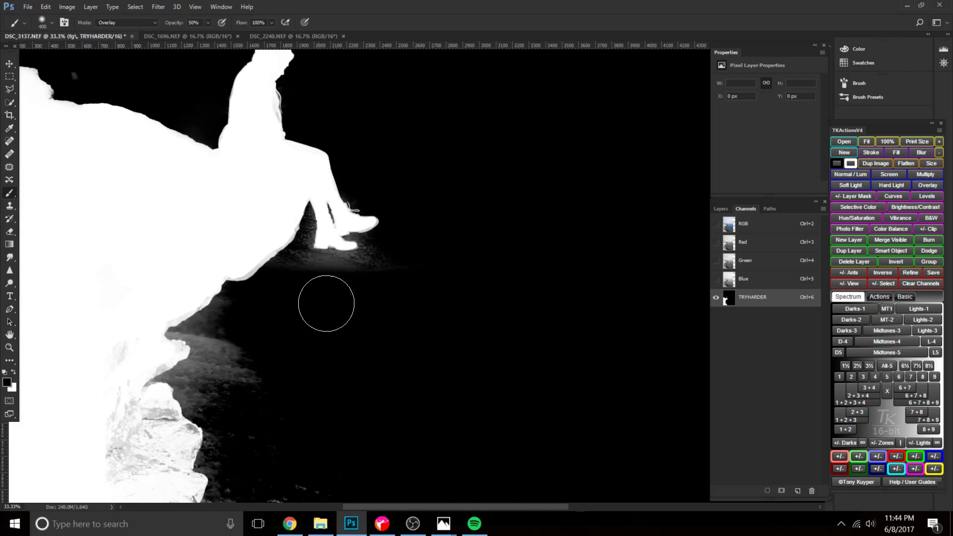
key(bracketright)
key(bracketright)
key(bracketright)
key(bracketright)
key(bracketright)
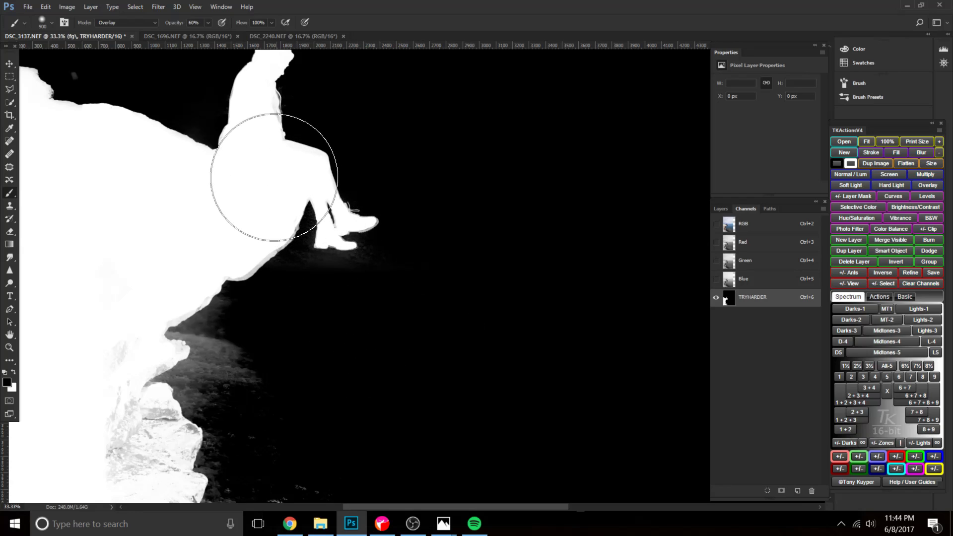
key(ctrl+z)
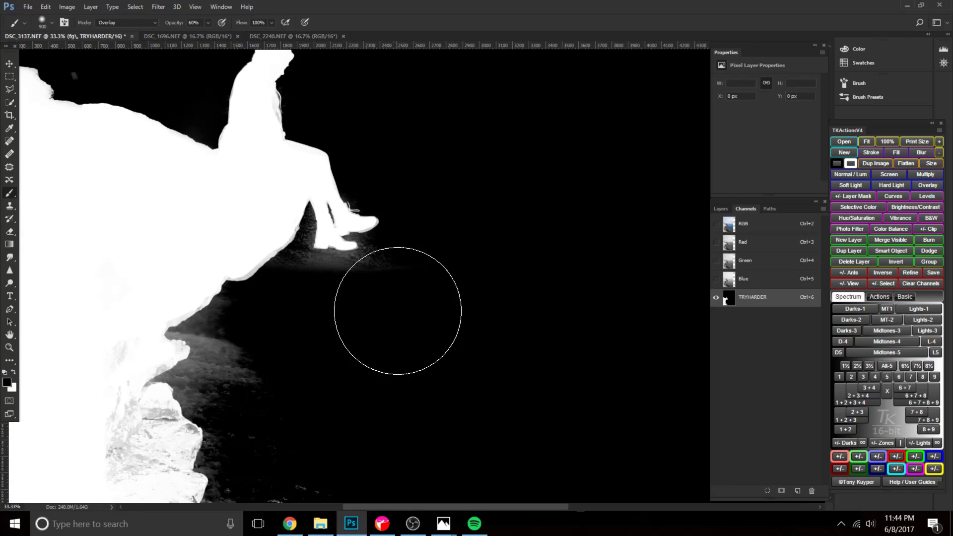
Try to darken the haze under the boots and whiten the rock and leg edges with the 900 px brush, undoing the strokes.
key(1)
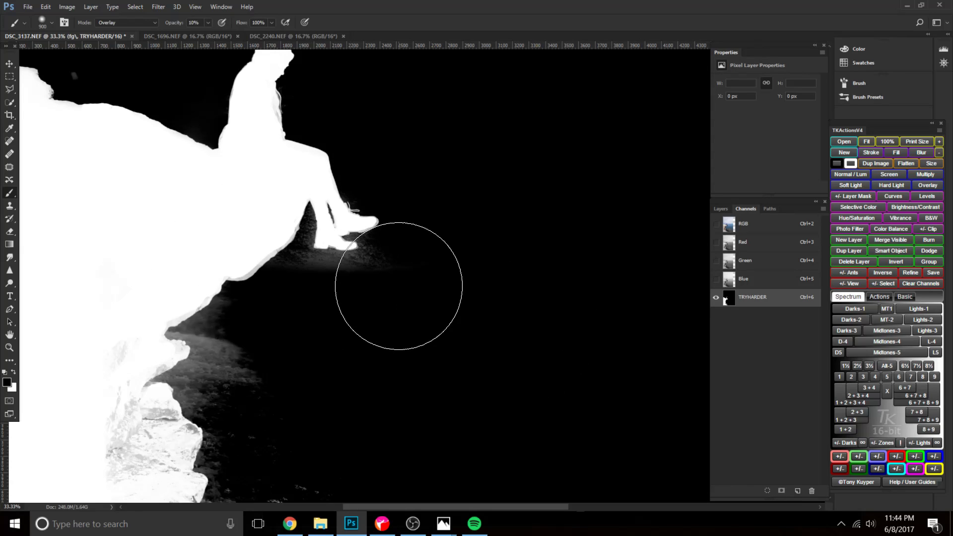
mouse_move(424, 287)
mouse_down()
mouse_move(247, 241)
mouse_move(340, 184)
mouse_move(294, 158)
mouse_move(411, 252)
mouse_move(357, 272)
mouse_up()
key(x)
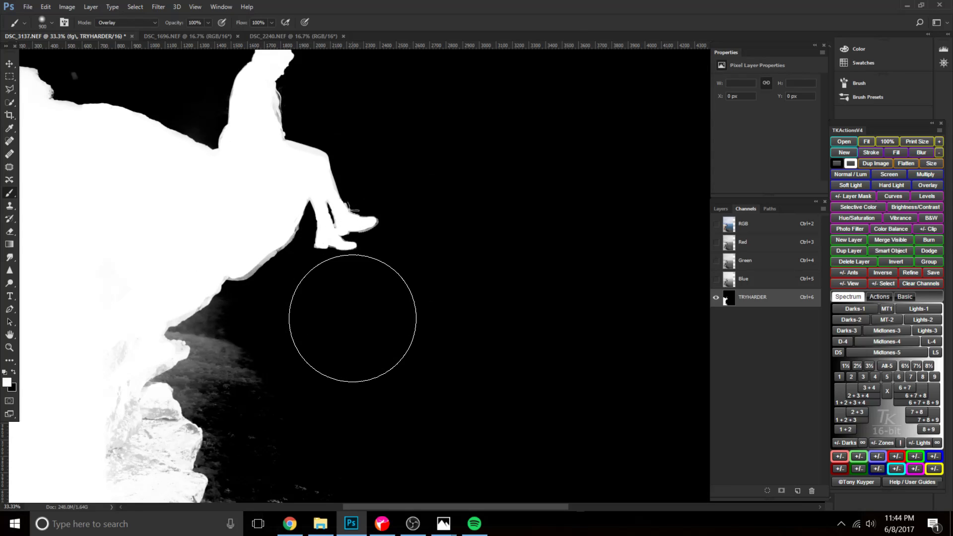
mouse_move(172, 226)
mouse_down()
mouse_move(237, 228)
mouse_move(326, 203)
mouse_move(360, 215)
mouse_move(365, 235)
mouse_move(280, 230)
mouse_move(224, 188)
mouse_move(405, 223)
mouse_up()
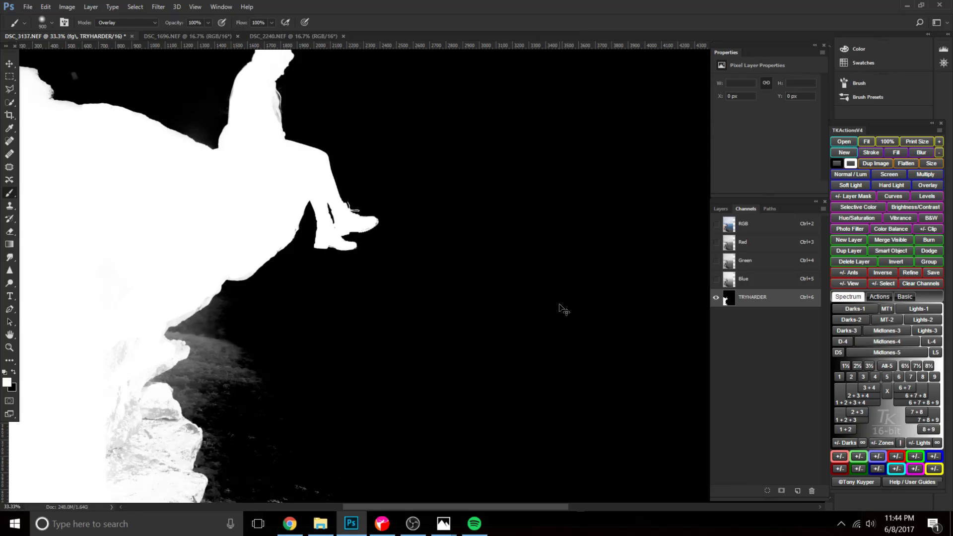
key(ctrl+alt+z)
key(ctrl+alt+z)
key(ctrl+alt+z)
Paint the grey rim of the cliff's underside below the woman's legs white with a 175 px brush at 40% opacity.
key(bracketleft)
key(bracketleft)
key(bracketleft)
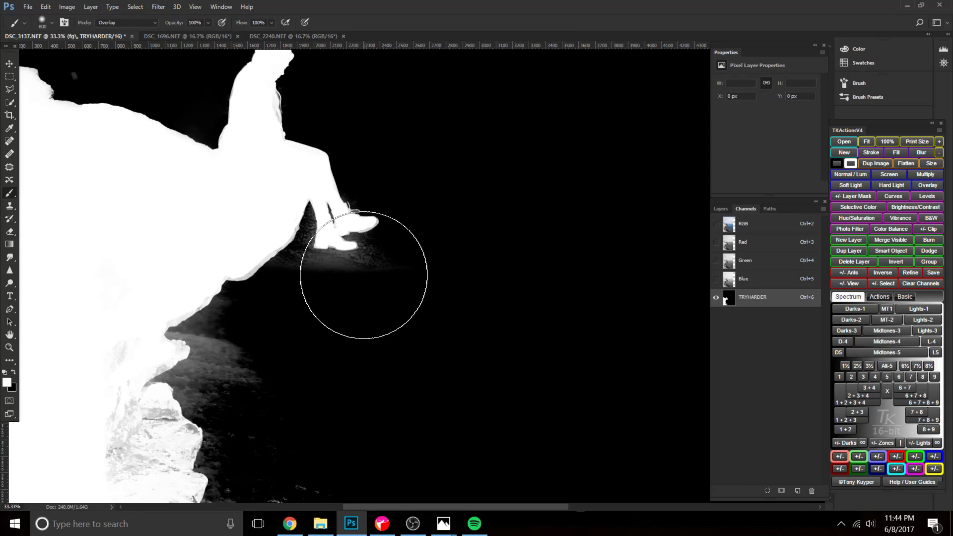
drag(377, 293, 438, 383)
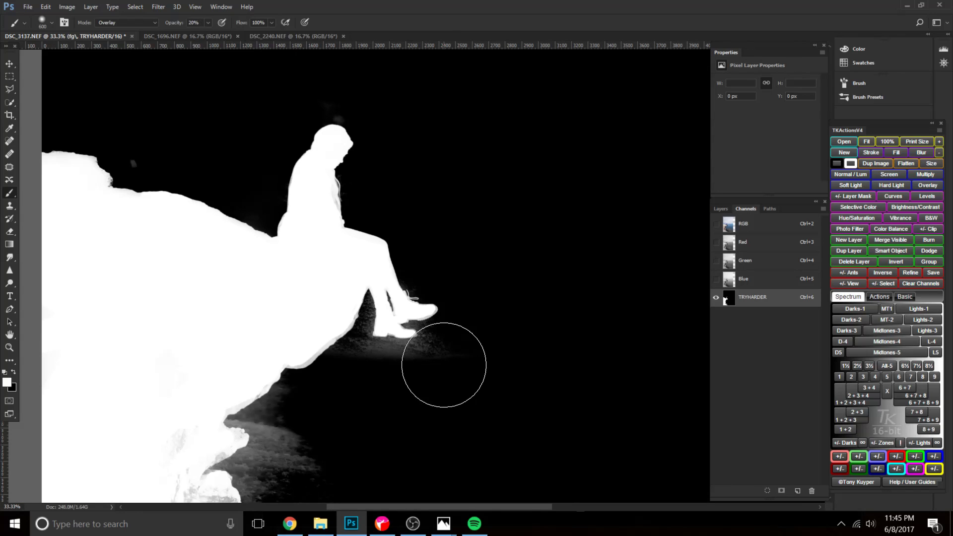
key(bracketleft)
key(bracketleft)
key(bracketleft)
key(bracketleft)
key(bracketleft)
key(x)
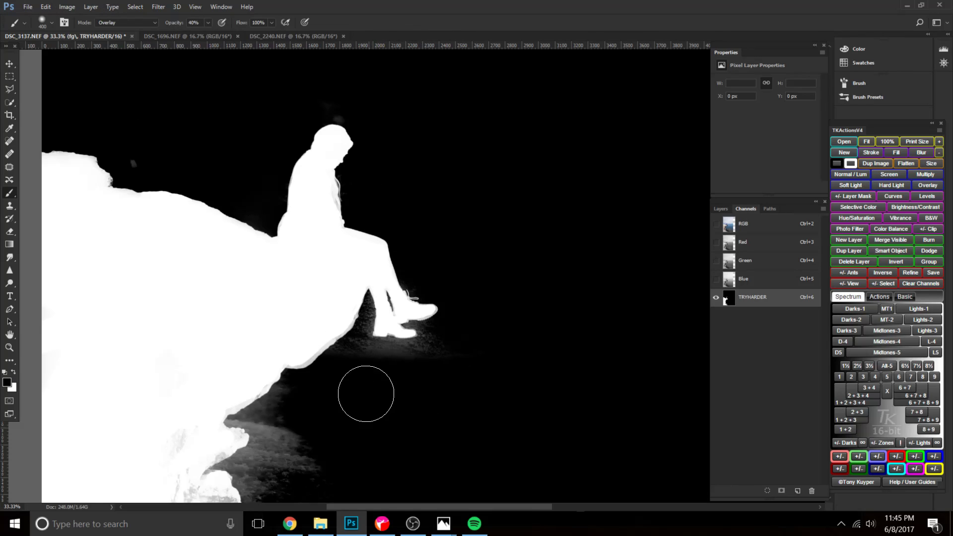
key(x)
key(bracketleft)
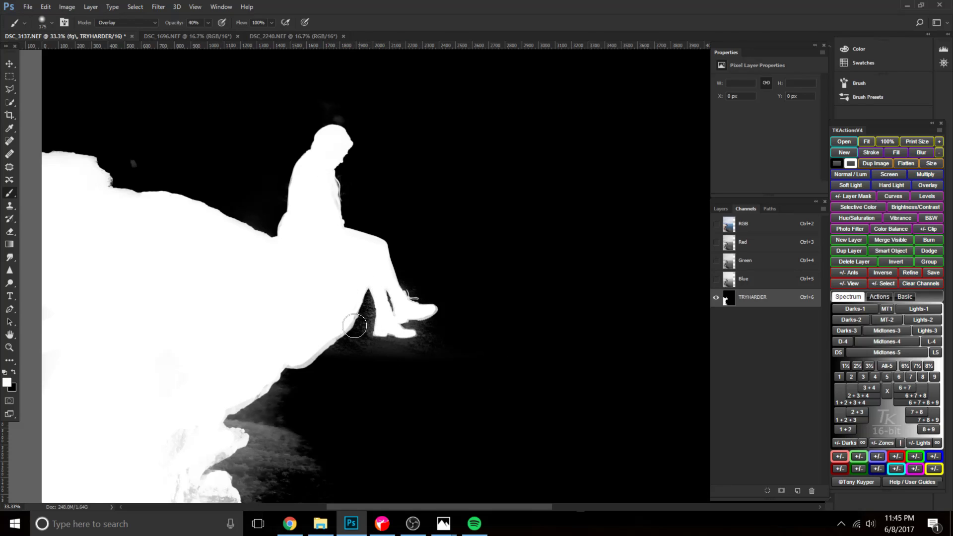
key(x)
mouse_move(338, 330)
mouse_down()
mouse_move(333, 360)
mouse_move(363, 342)
mouse_up()
key(x)
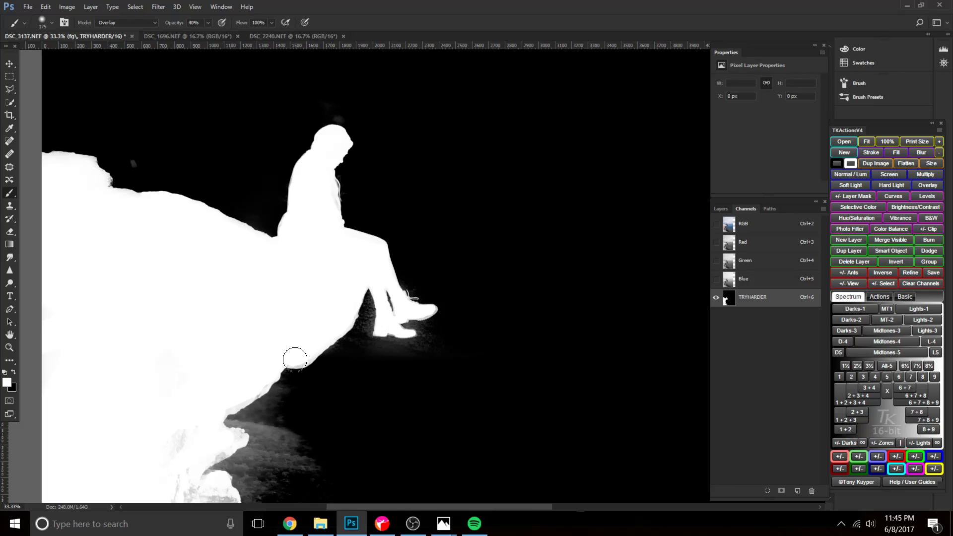
Paint the haze around and beneath the boots and between the rock and the legs black at 30% to 50% opacity.
key(x)
key(ctrl+plus)
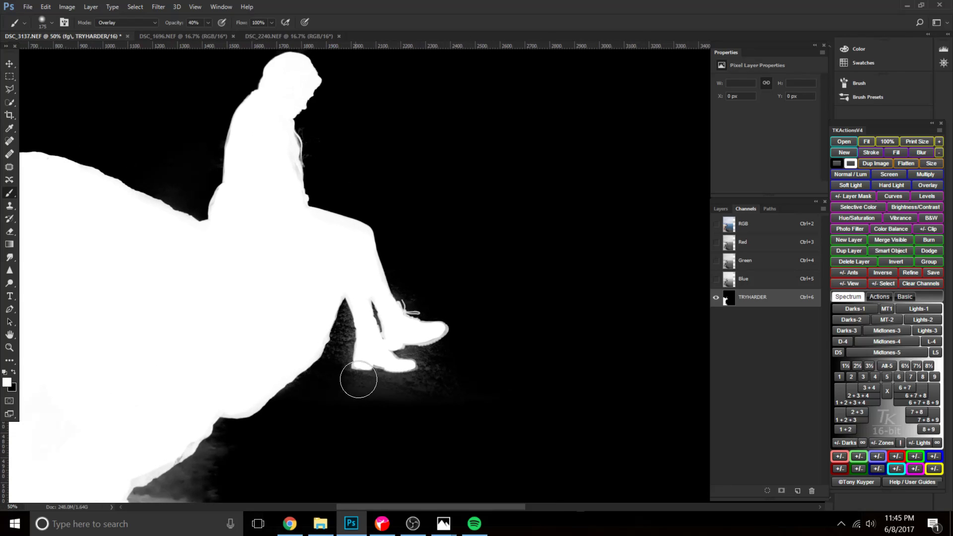
key(x)
drag(338, 312, 340, 382)
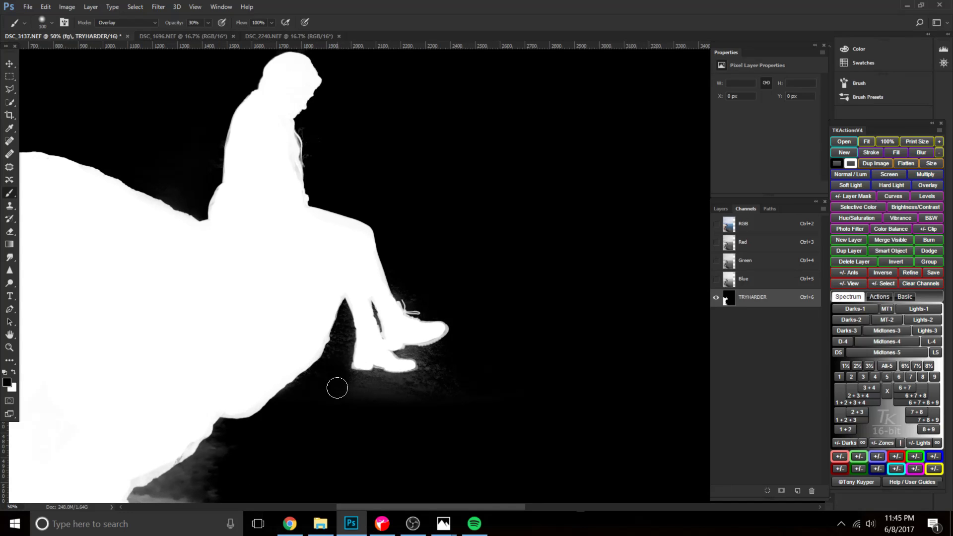
key(bracketright)
mouse_move(332, 390)
mouse_down()
mouse_move(441, 397)
mouse_move(466, 389)
mouse_up()
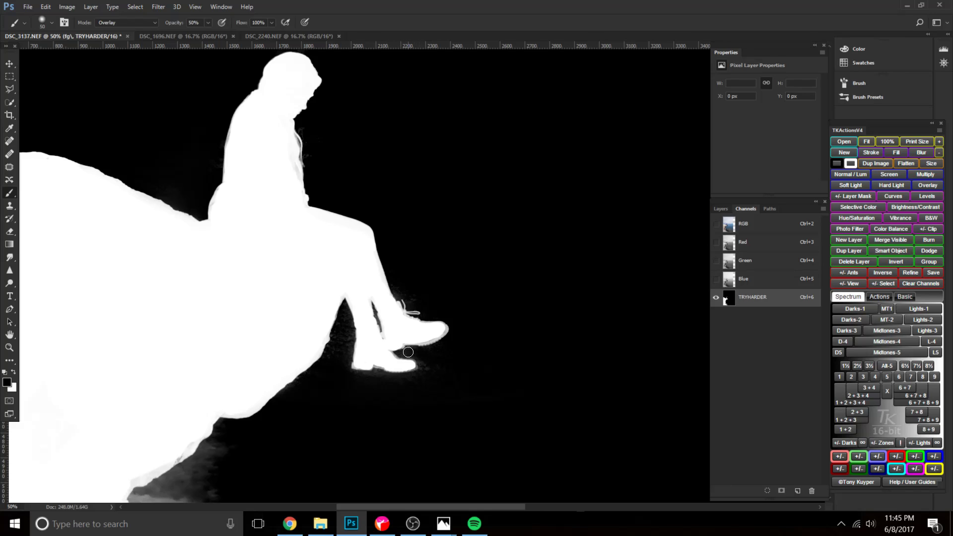
drag(360, 376, 378, 383)
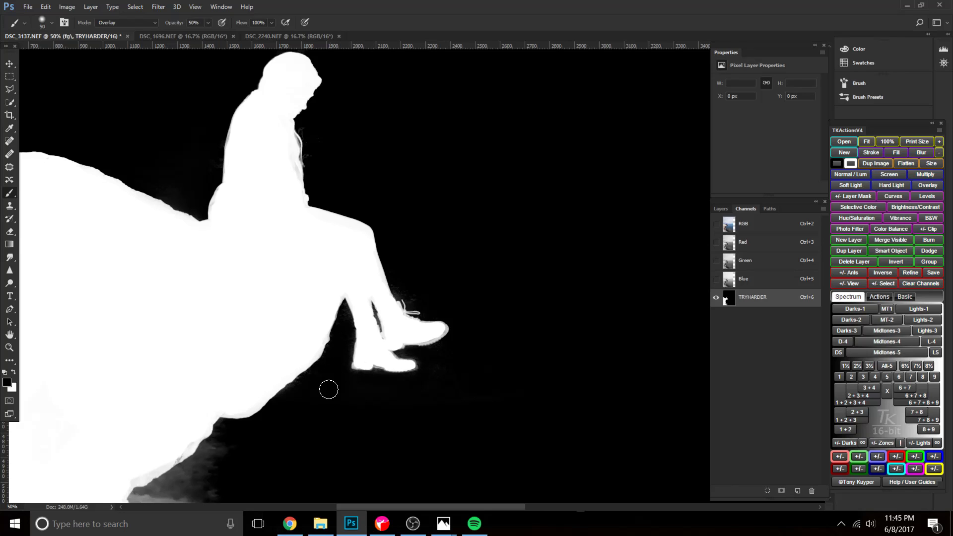
Paint the grey wisps in front of the woman's chest black with a 70 px brush.
key(x)
drag(323, 250, 393, 323)
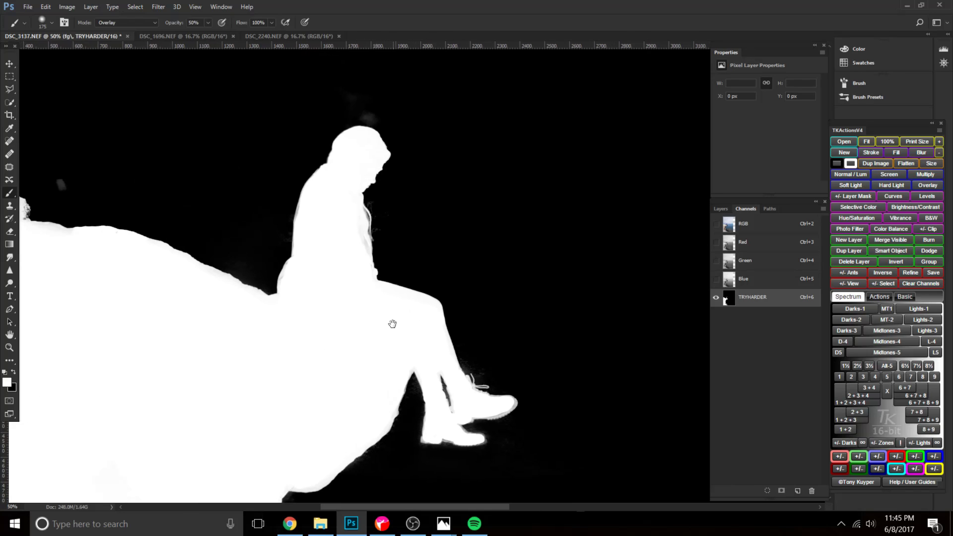
key(ctrl+plus)
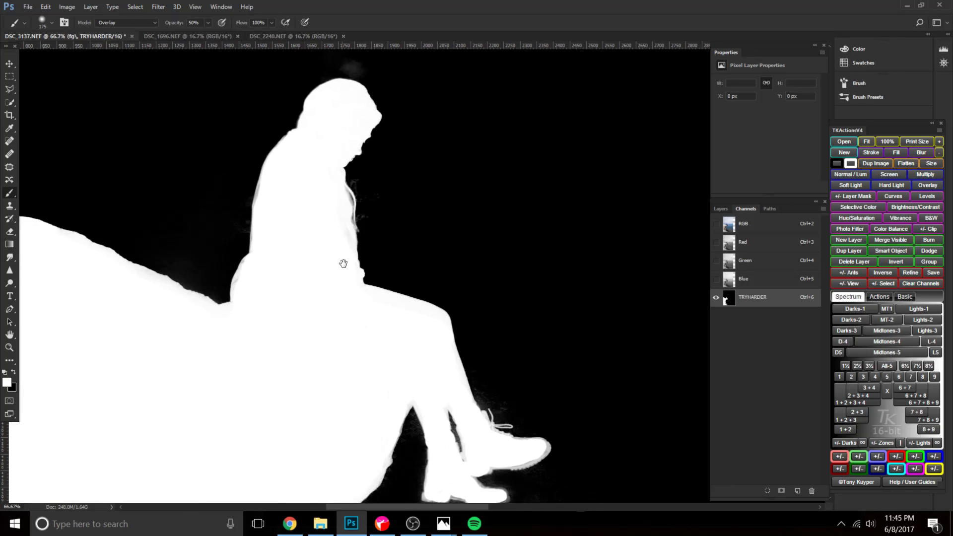
drag(342, 268, 364, 351)
key(ctrl+plus)
key(ctrl+plus)
key(bracketleft)
key(bracketleft)
key(bracketleft)
key(bracketleft)
key(bracketleft)
key(bracketleft)
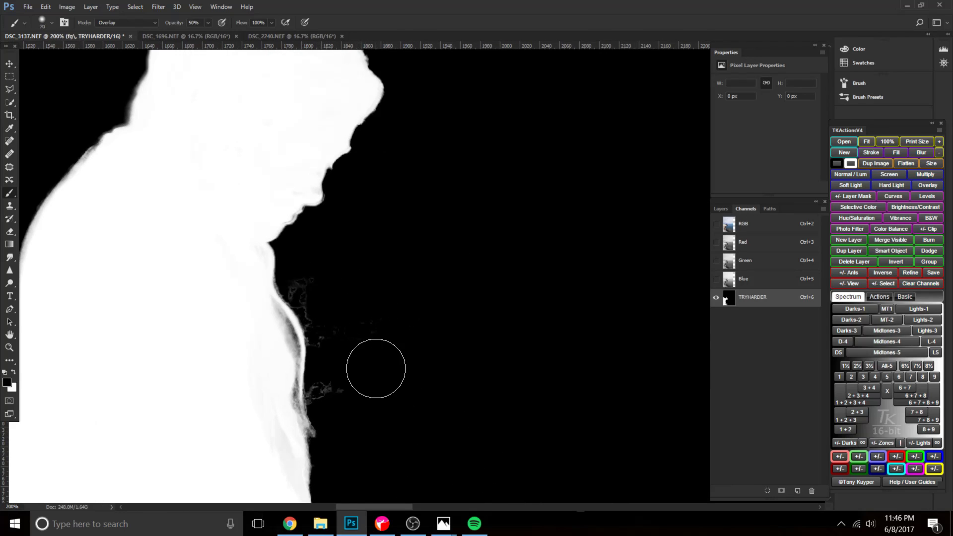
drag(393, 398, 413, 341)
Paint the remaining faint wisps along the front of the woman's jacket black with a 40 px brush.
mouse_move(334, 219)
mouse_down()
mouse_move(387, 320)
mouse_move(365, 292)
mouse_move(369, 349)
mouse_move(362, 330)
mouse_move(380, 363)
mouse_up()
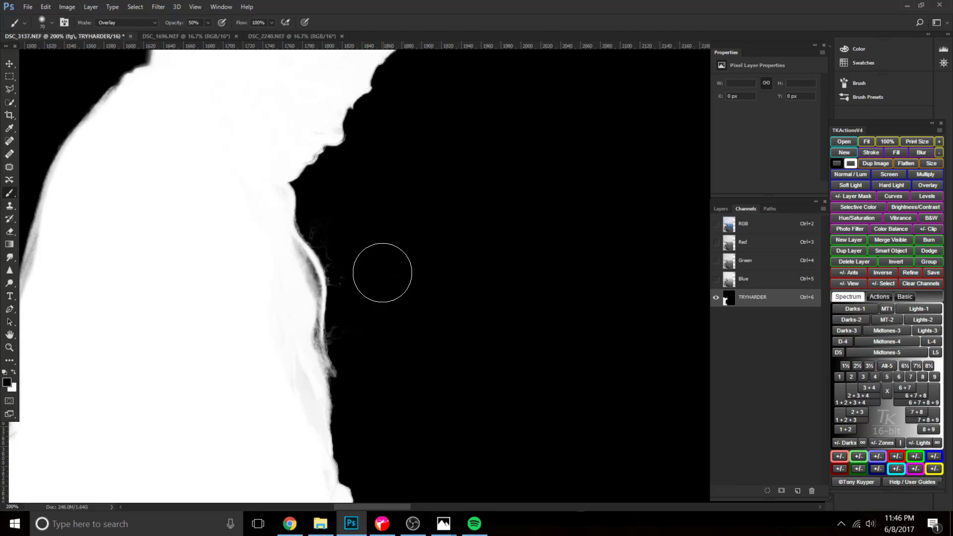
key(bracketleft)
key(bracketleft)
key(bracketleft)
drag(322, 223, 325, 220)
Paint the grey edge along the woman's chin and face white.
drag(349, 343, 397, 489)
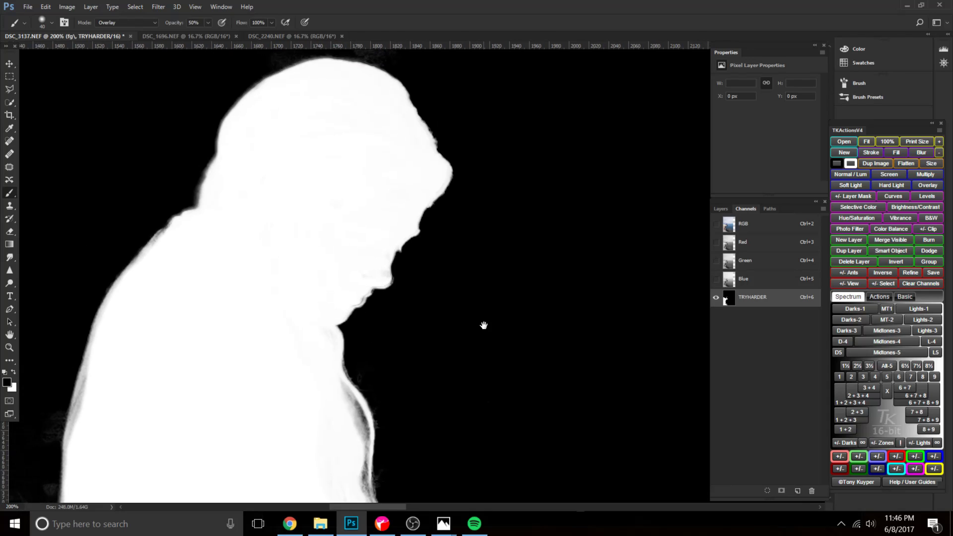
key(x)
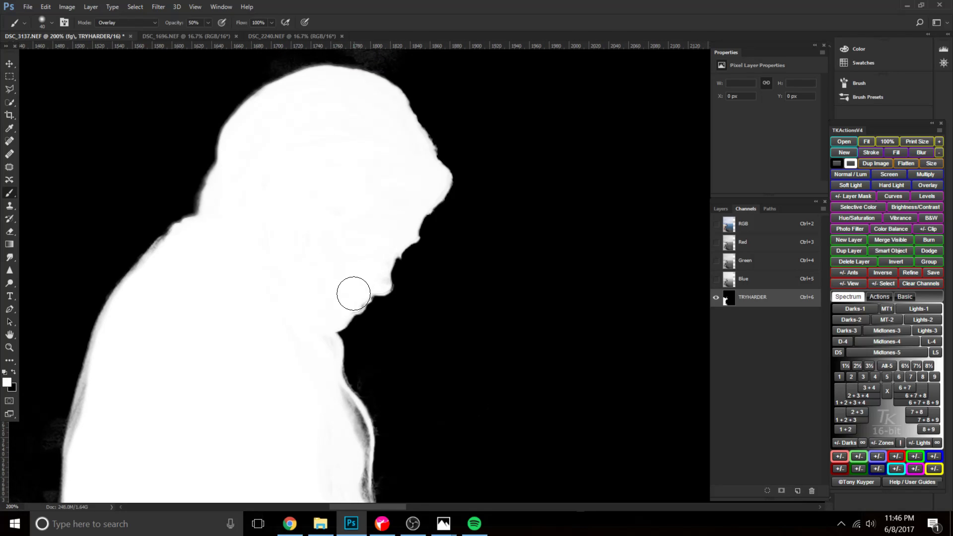
drag(379, 270, 352, 301)
mouse_move(406, 250)
mouse_down()
mouse_move(435, 185)
mouse_move(429, 179)
mouse_up()
Paint the grey rim along the back of the woman's jacket white with a larger brush.
mouse_move(236, 255)
mouse_down()
mouse_move(172, 268)
mouse_move(156, 283)
mouse_move(166, 255)
mouse_move(215, 247)
mouse_move(222, 177)
mouse_move(276, 179)
mouse_move(230, 171)
mouse_move(237, 133)
mouse_move(287, 110)
mouse_move(346, 104)
mouse_move(381, 115)
mouse_move(326, 104)
mouse_move(365, 124)
mouse_up()
key(bracketright)
key(bracketright)
key(bracketright)
key(bracketright)
mouse_move(228, 261)
mouse_down()
mouse_move(261, 250)
mouse_move(397, 106)
mouse_up()
Paint the grey haze in the sky behind the woman's lower back black with an 80 px brush.
mouse_move(293, 190)
mouse_down()
mouse_move(255, 330)
mouse_move(276, 245)
mouse_move(263, 254)
mouse_move(269, 394)
mouse_move(487, 258)
mouse_up()
key(x)
mouse_move(398, 98)
mouse_down()
mouse_move(378, 192)
mouse_move(403, 135)
mouse_move(344, 243)
mouse_up()
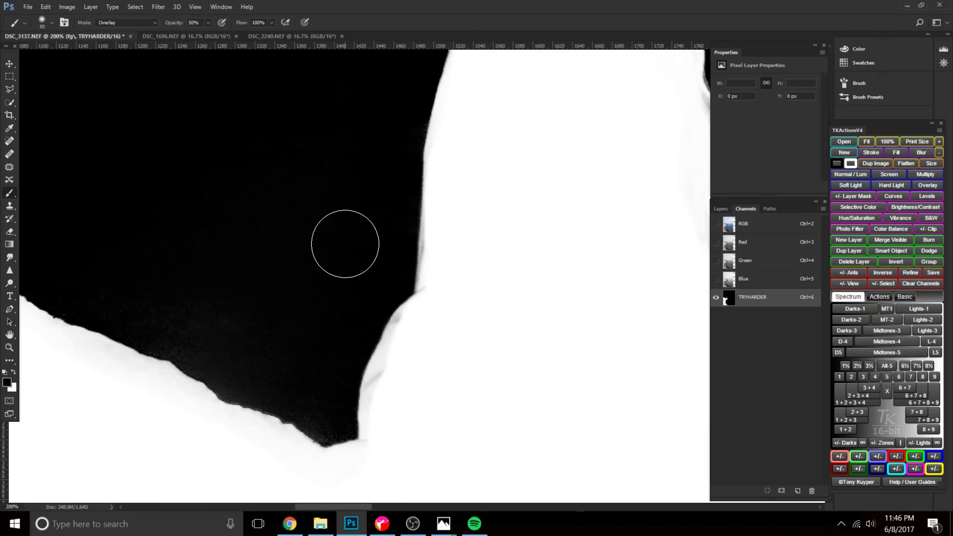
Paint the faint spots in the sky above the rock ledge black with a 600 px brush at 60% opacity.
key(ctrl+minus)
key(ctrl+minus)
key(bracketright)
key(bracketright)
key(6)
key(bracketright)
key(bracketright)
key(bracketright)
key(bracketright)
key(bracketright)
key(bracketright)
key(bracketright)
key(bracketright)
key(bracketright)
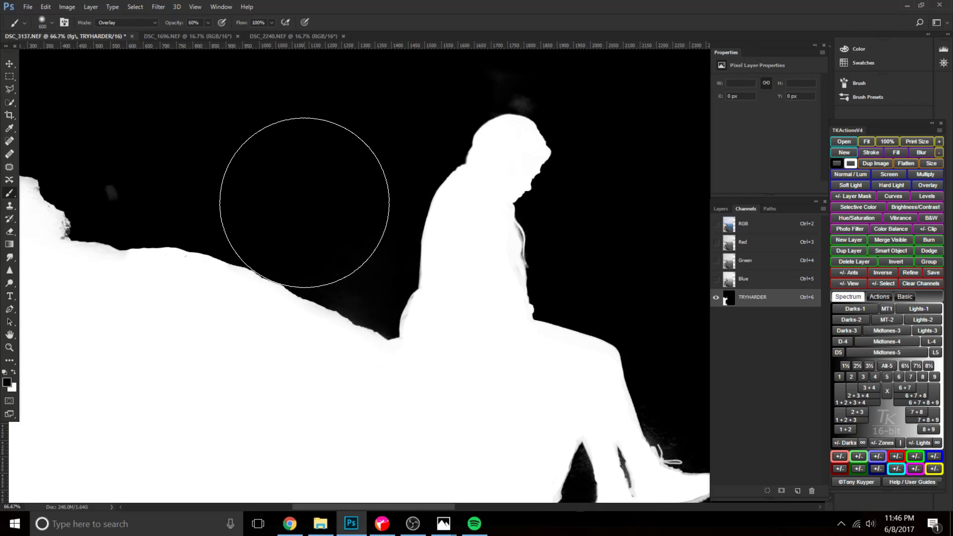
key(space)
mouse_move(214, 158)
mouse_down()
mouse_move(424, 212)
mouse_move(407, 211)
mouse_move(369, 201)
mouse_move(422, 202)
mouse_move(395, 216)
mouse_up()
Paint the grey patches on top of the rock ledge white with the 600 px brush.
key(x)
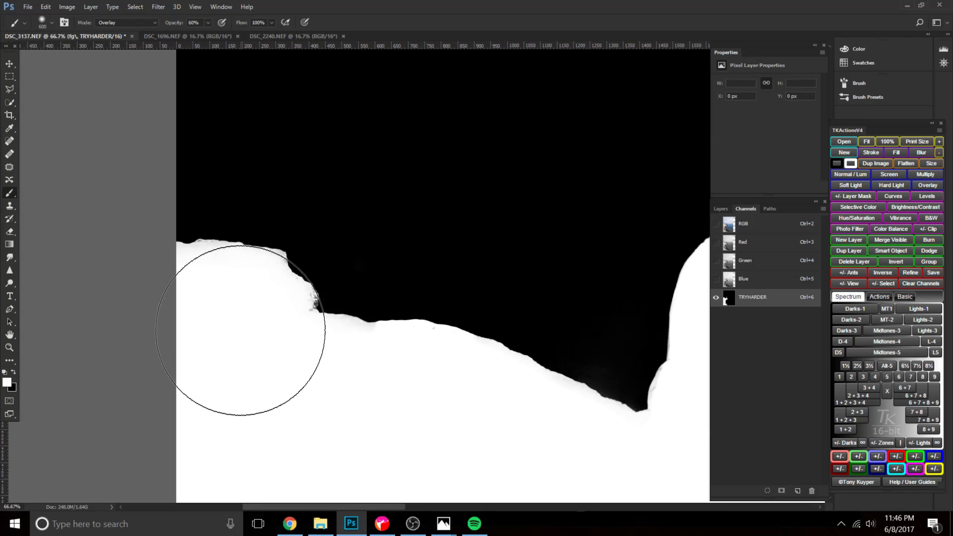
key(space)
mouse_move(399, 401)
mouse_down()
mouse_move(291, 353)
mouse_move(210, 291)
mouse_up()
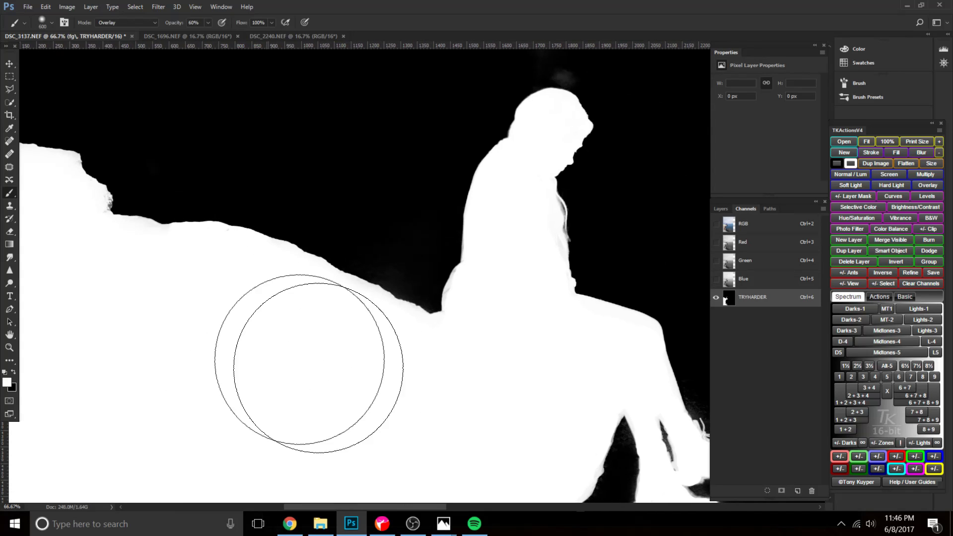
Paint the remaining haze between the rock slope and the woman's back black with the large brush.
key(space)
drag(500, 354, 317, 362)
key(x)
mouse_move(214, 209)
mouse_down()
mouse_move(220, 259)
mouse_move(240, 313)
mouse_up()
Paint the grey sliver between the woman's lower legs solid black with a 25 px brush.
key(bracketleft)
key(bracketleft)
key(bracketleft)
key(bracketleft)
key(bracketleft)
key(bracketleft)
key(space)
drag(443, 336, 329, 188)
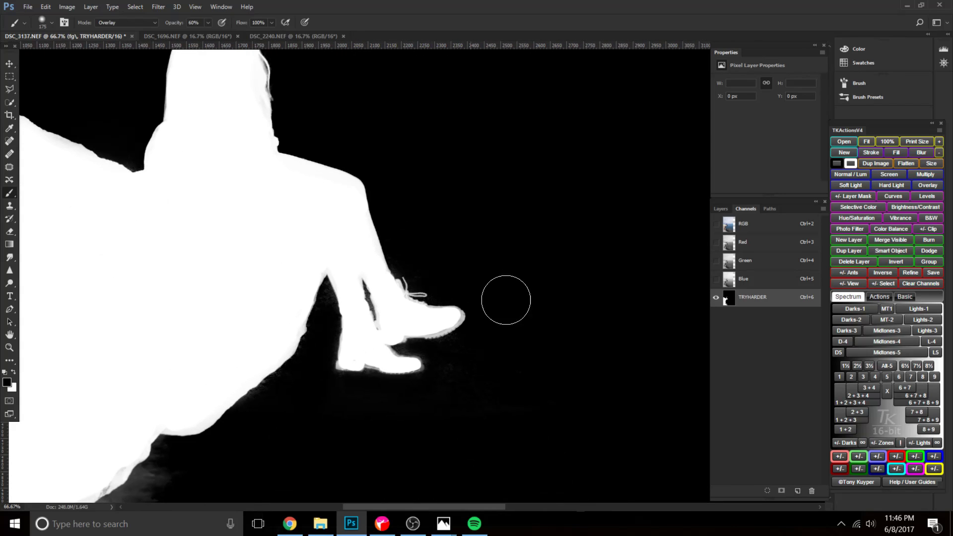
scroll(455, 300, up, 1)
key(ctrl+plus)
key(space)
drag(454, 317, 455, 179)
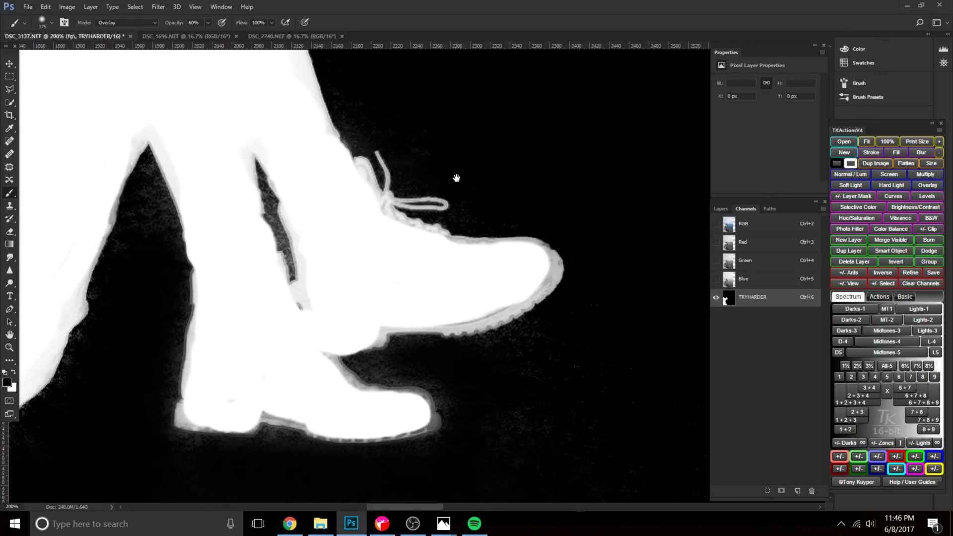
key(ctrl+minus)
key(bracketleft)
key(bracketleft)
key(bracketleft)
key(bracketleft)
key(bracketleft)
key(bracketleft)
key(bracketleft)
scroll(404, 230, up, 1)
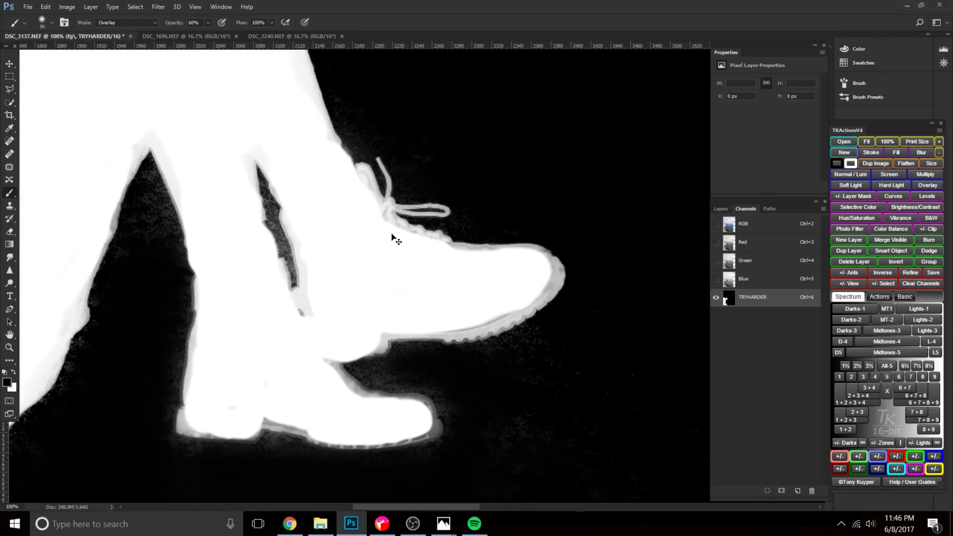
key(x)
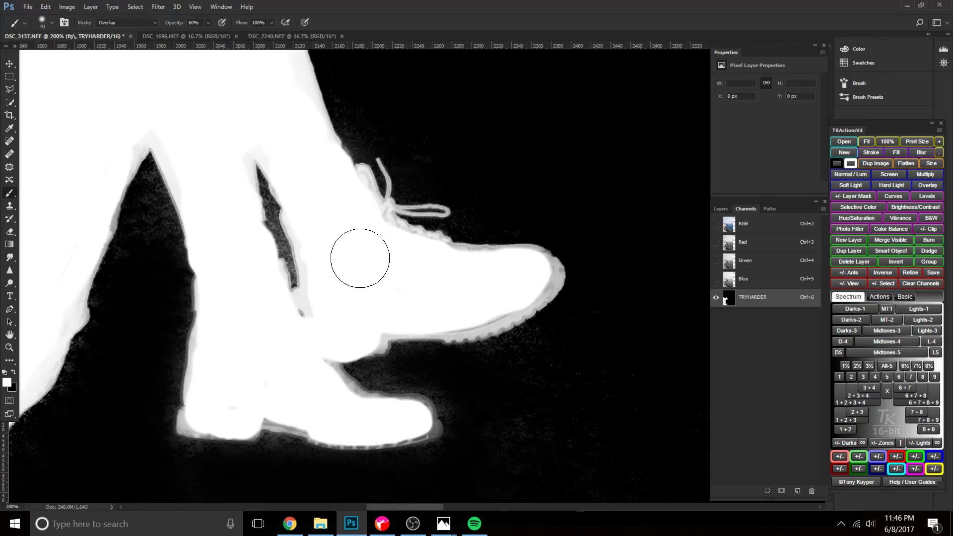
key(bracketleft)
key(x)
key(bracketleft)
key(bracketleft)
key(bracketleft)
key(bracketleft)
key(bracketleft)
mouse_move(261, 179)
mouse_down()
mouse_move(294, 284)
mouse_move(258, 176)
mouse_up()
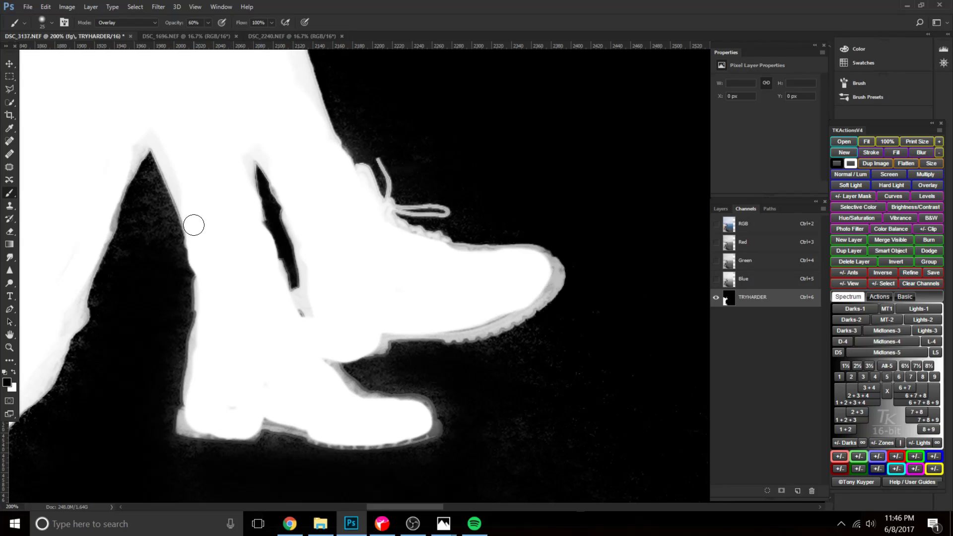
Paint the speckled gap between the cliff and the woman's rear calf black, enlarging the brush to 70 px.
key(bracketright)
key(bracketright)
mouse_move(123, 254)
mouse_down()
mouse_move(149, 171)
mouse_move(171, 273)
mouse_move(157, 218)
mouse_move(166, 285)
mouse_move(154, 379)
mouse_move(225, 267)
mouse_up()
key(bracketright)
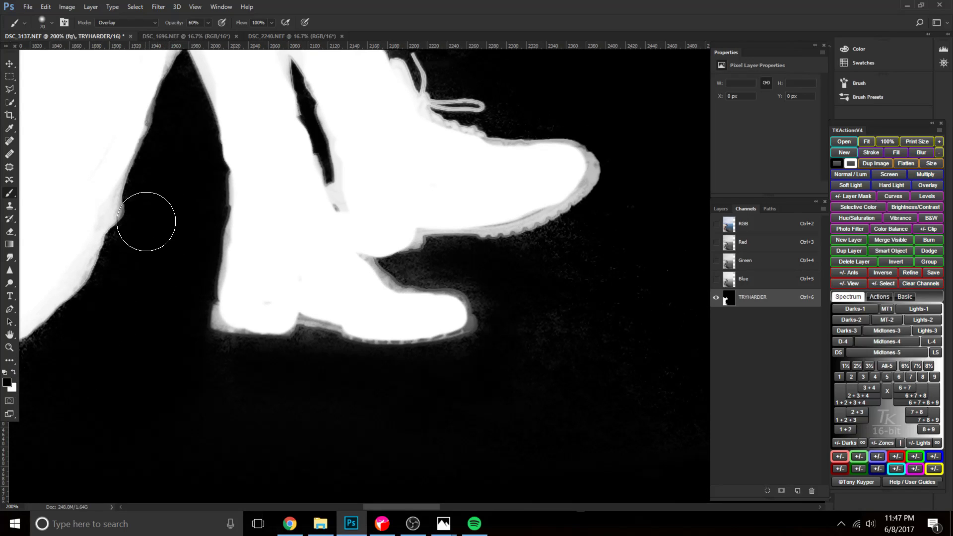
Paint the grey haze around and between the two boots black with a brush of about 40 px.
key(space)
mouse_move(175, 185)
mouse_down()
mouse_move(153, 279)
mouse_move(202, 207)
mouse_move(213, 230)
mouse_up()
key(bracketleft)
key(bracketleft)
key(bracketleft)
mouse_move(336, 398)
mouse_down()
mouse_move(396, 421)
mouse_move(447, 422)
mouse_move(504, 415)
mouse_move(543, 393)
mouse_move(544, 371)
mouse_move(524, 344)
mouse_move(443, 323)
mouse_up()
mouse_move(527, 327)
mouse_down()
mouse_move(436, 352)
mouse_move(396, 332)
mouse_move(459, 334)
mouse_move(538, 304)
mouse_up()
drag(433, 378, 489, 383)
key([)
mouse_move(391, 353)
mouse_down()
mouse_move(457, 371)
mouse_move(362, 389)
mouse_up()
Paint the grey sole, toe and upper outline of the front boot white.
key(x)
drag(336, 340, 389, 329)
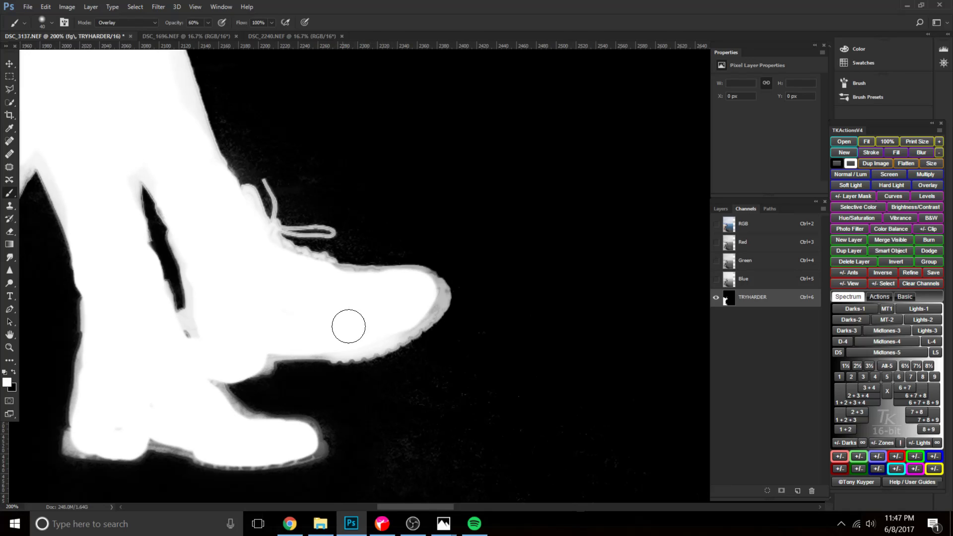
mouse_move(317, 270)
mouse_down()
mouse_move(409, 278)
mouse_move(436, 295)
mouse_move(342, 349)
mouse_move(385, 341)
mouse_move(425, 310)
mouse_move(266, 353)
mouse_move(166, 341)
mouse_move(195, 325)
mouse_move(189, 258)
mouse_move(215, 270)
mouse_move(251, 222)
mouse_up()
Paint the specks around the front boot's laces and shin black, enlarging the brush to 100 px.
key(x)
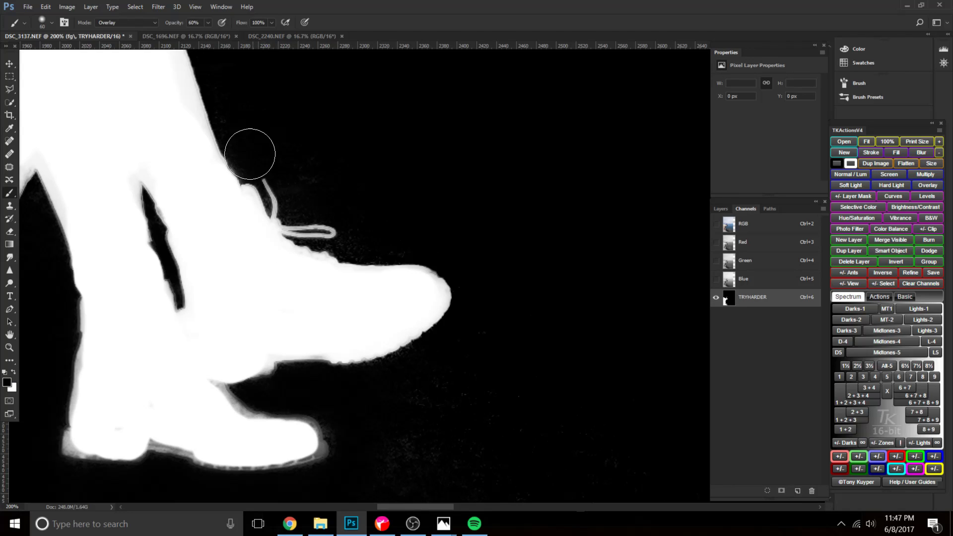
key(bracketright)
key(bracketright)
key(bracketright)
key(bracketright)
key(bracketright)
key(bracketright)
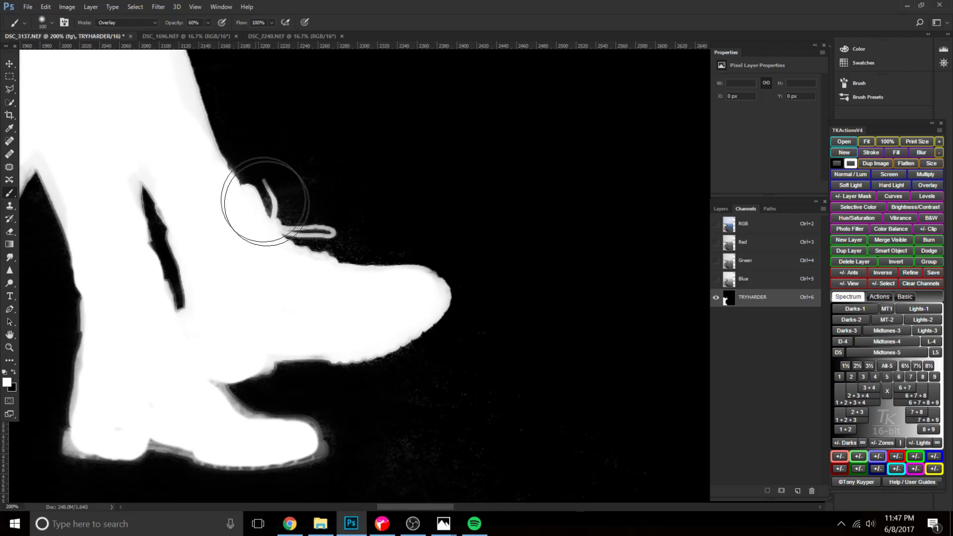
key(x)
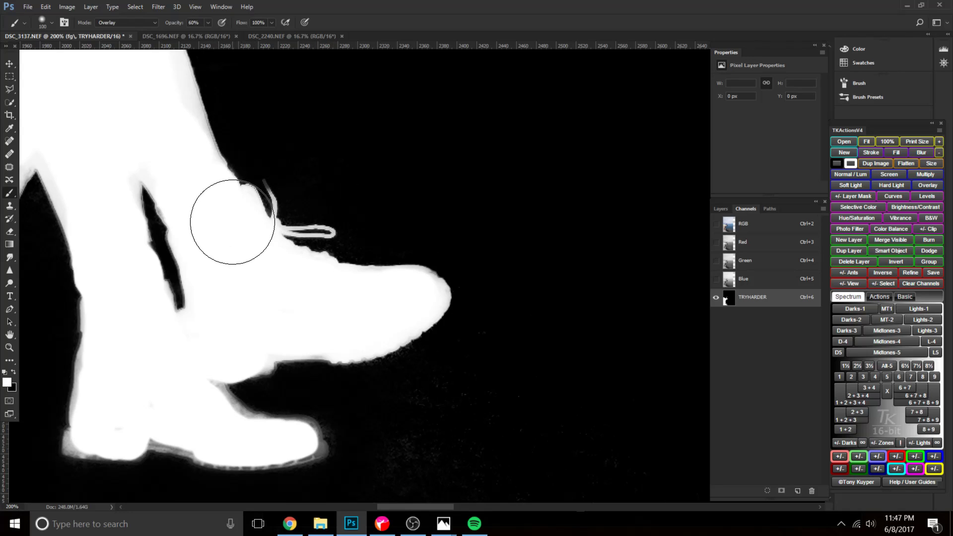
Paint the front boot's laces and the grey tones on the lower legs white with a smaller brush.
key(bracketleft)
key(bracketleft)
key(bracketleft)
key(bracketleft)
key(bracketleft)
mouse_move(270, 187)
mouse_down()
mouse_move(279, 208)
mouse_move(266, 239)
mouse_up()
drag(209, 147, 188, 109)
key(bracketleft)
Paint the grey edges of the rear calf, the adjoining cliff and the rear boot white with a 100 px brush.
key(ctrl+minus)
drag(269, 139, 293, 198)
key(bracketright)
key(bracketright)
key(bracketright)
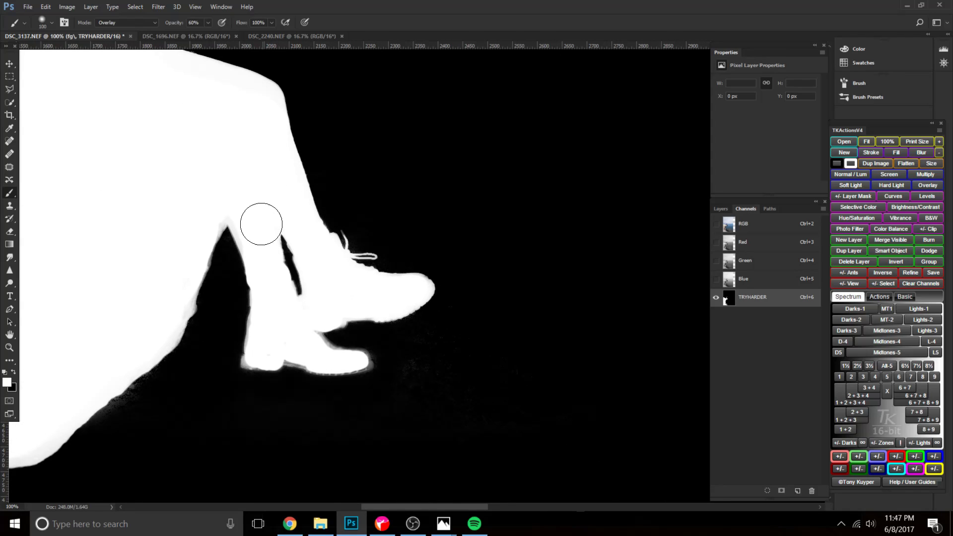
mouse_move(230, 213)
mouse_down()
mouse_move(244, 242)
mouse_move(216, 198)
mouse_move(173, 306)
mouse_up()
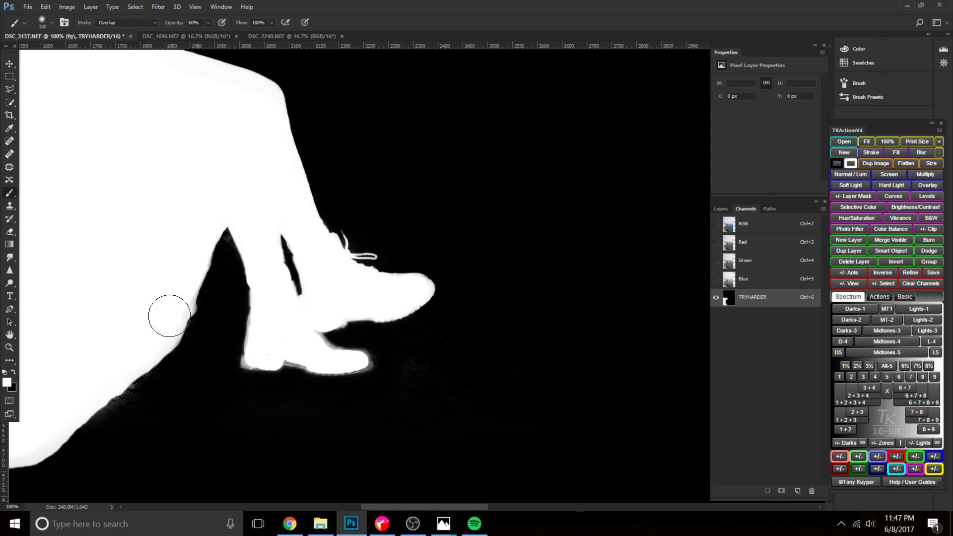
mouse_move(275, 310)
mouse_down()
mouse_move(247, 364)
mouse_move(272, 349)
mouse_move(323, 361)
mouse_move(286, 333)
mouse_move(327, 354)
mouse_move(295, 352)
mouse_move(382, 363)
mouse_move(263, 345)
mouse_move(361, 350)
mouse_move(276, 337)
mouse_move(304, 361)
mouse_up()
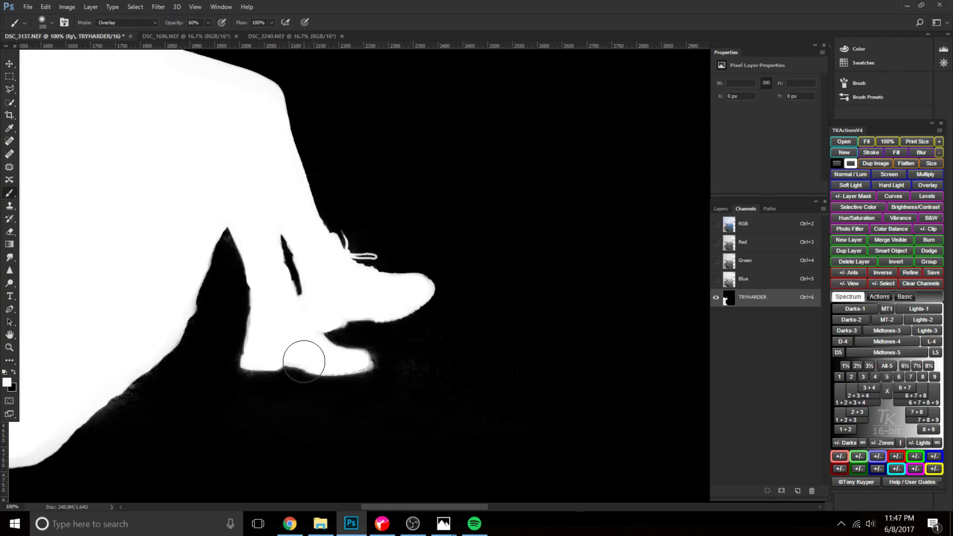
Paint the soft glow around the rear boot's sole black with an 80 px brush.
key(bracketleft)
key(bracketleft)
key(x)
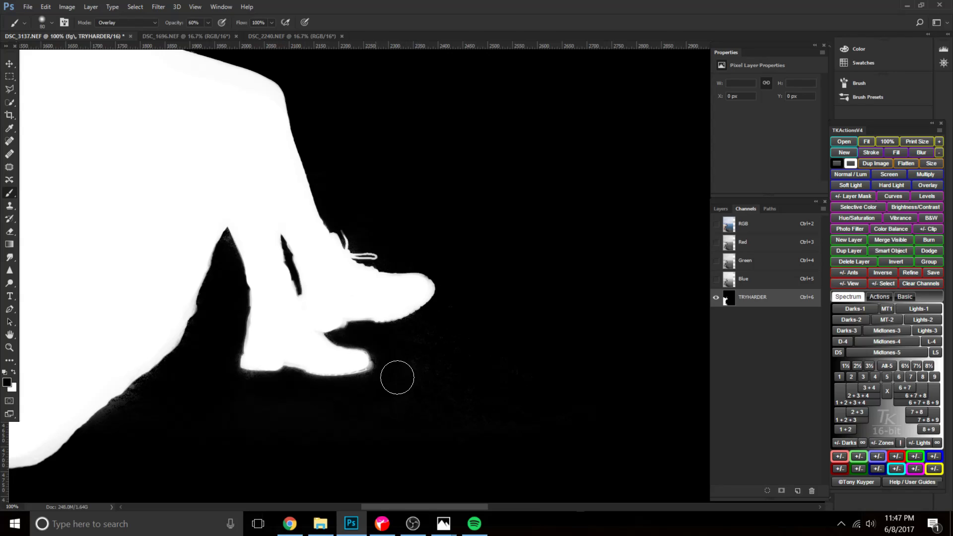
drag(287, 385, 364, 340)
Paint the specks along the underside of the cliff overhang black with a 150 px brush.
key(bracketright)
key(bracketright)
key(bracketright)
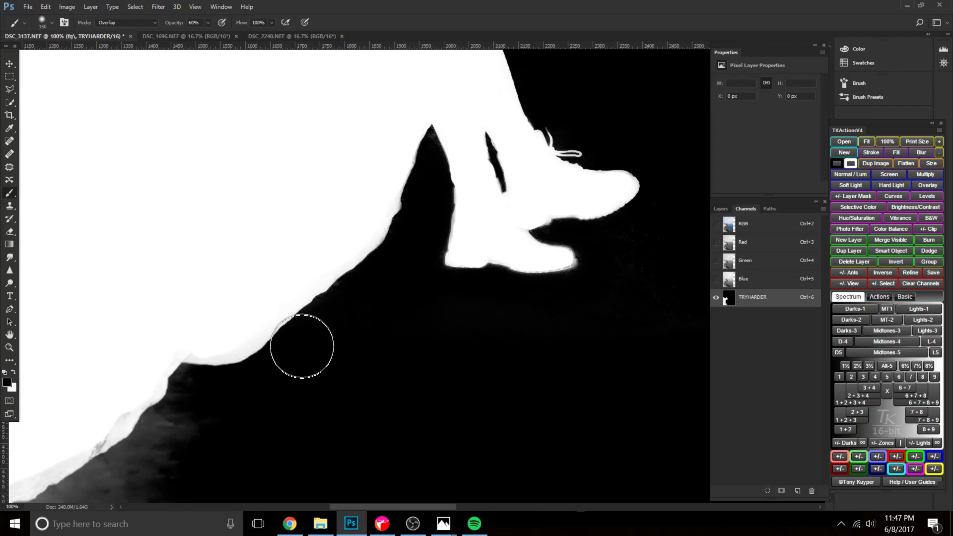
Paint the leftover haze around the woman and below the cliff overhang black with brushes up to 400 px.
drag(276, 419, 419, 287)
scroll(419, 287, down, 3)
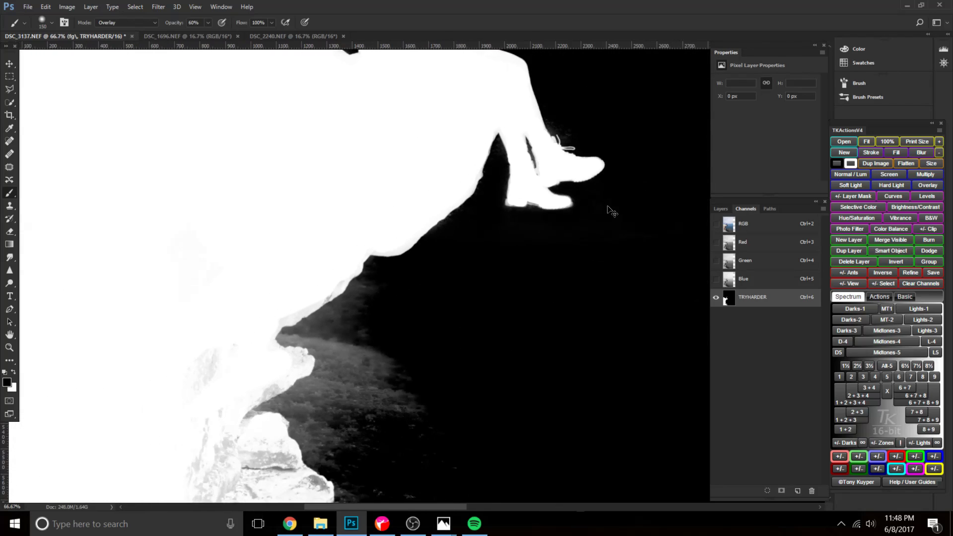
scroll(484, 294, down, 3)
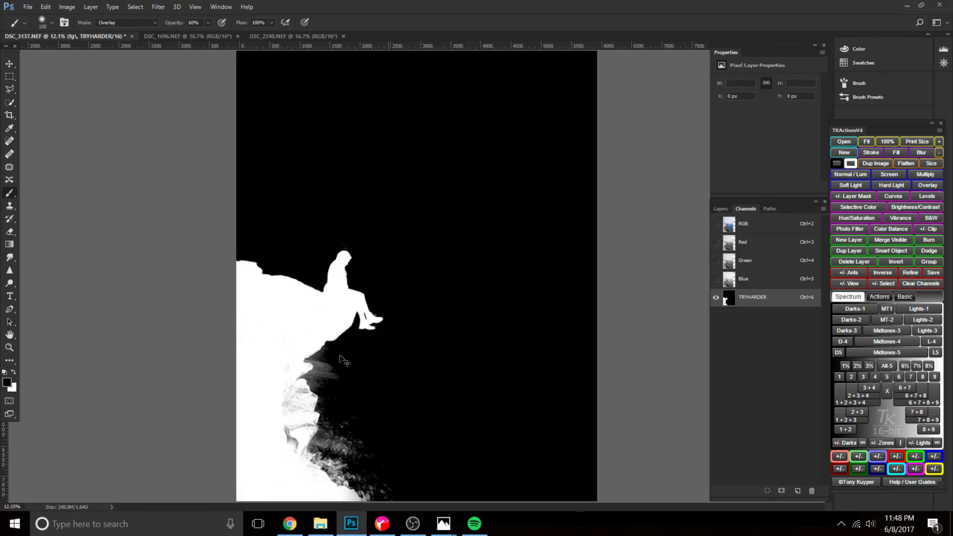
scroll(297, 202, up, 1)
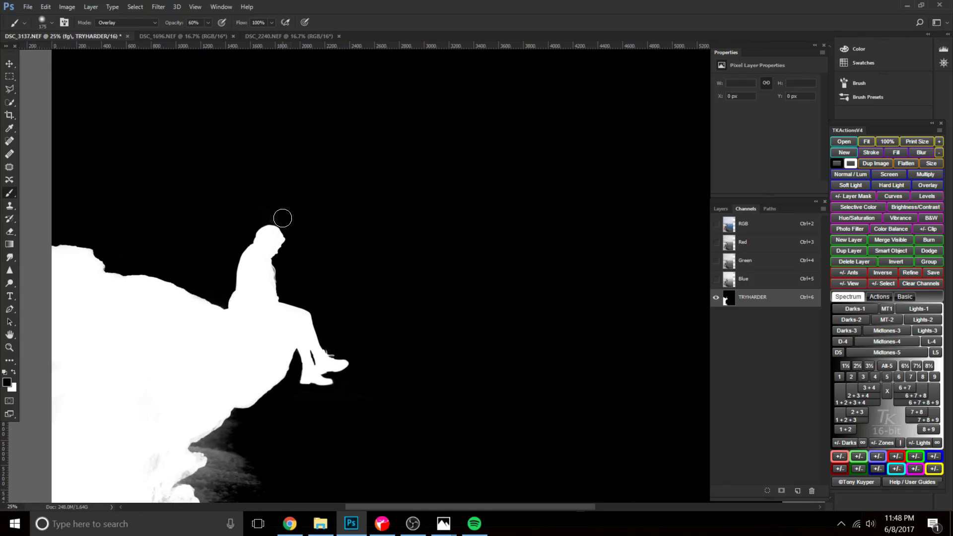
scroll(279, 304, up, 1)
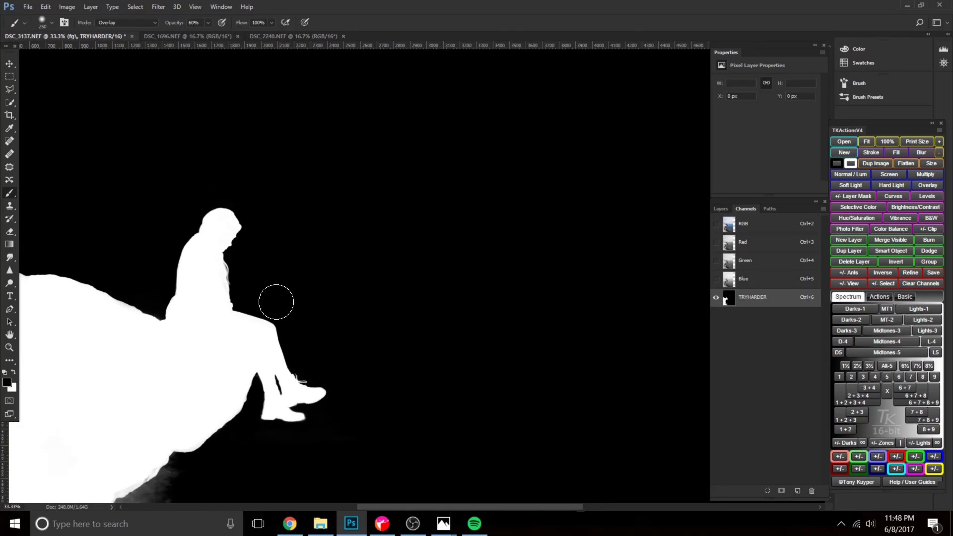
drag(298, 396, 414, 186)
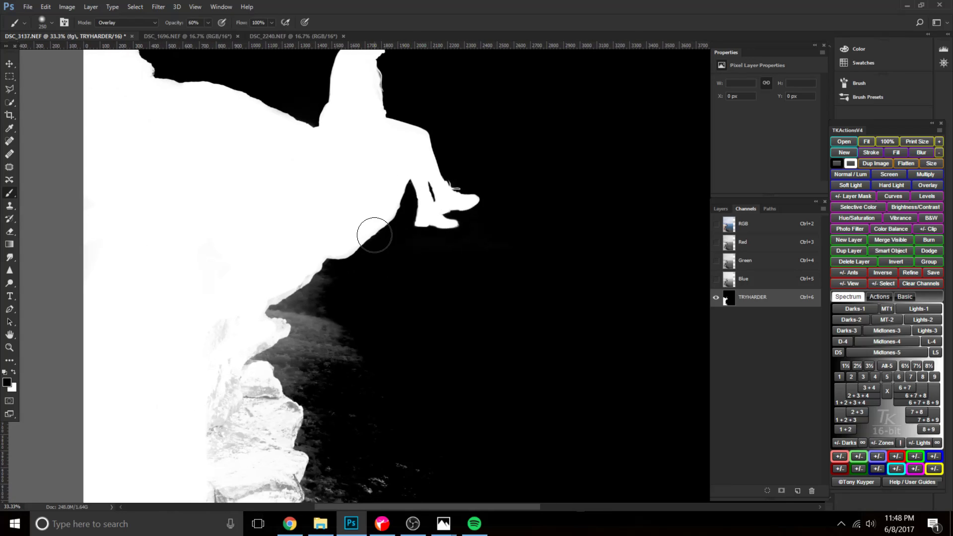
key(bracketright)
key(bracketright)
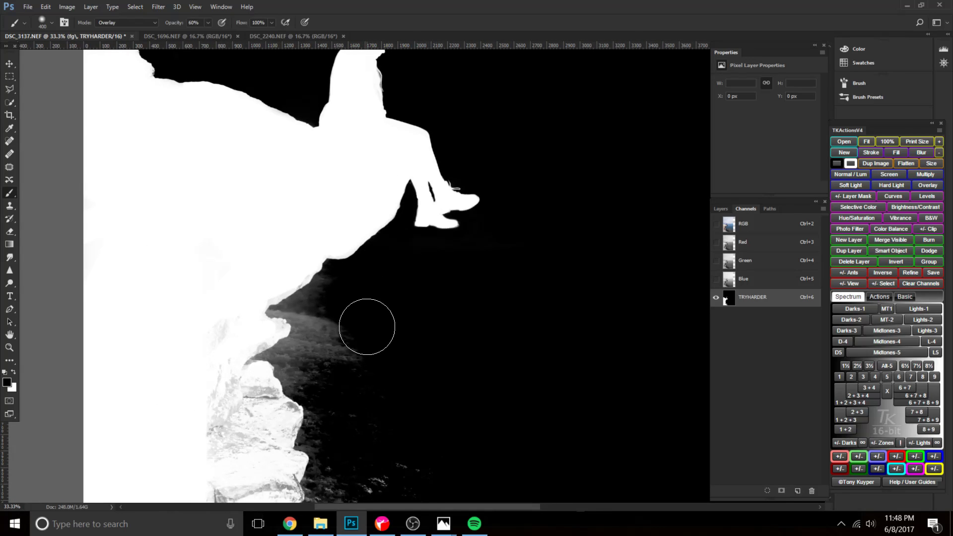
Show the RGB image together with the TRYHARDER overlay and examine the mask along the woman and cliff edge.
click(715, 224)
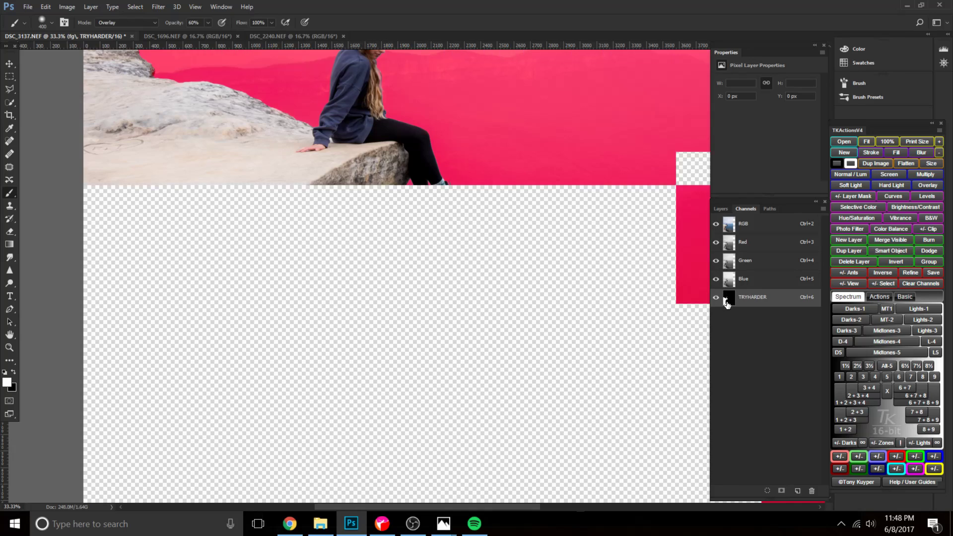
scroll(379, 372, up, 5)
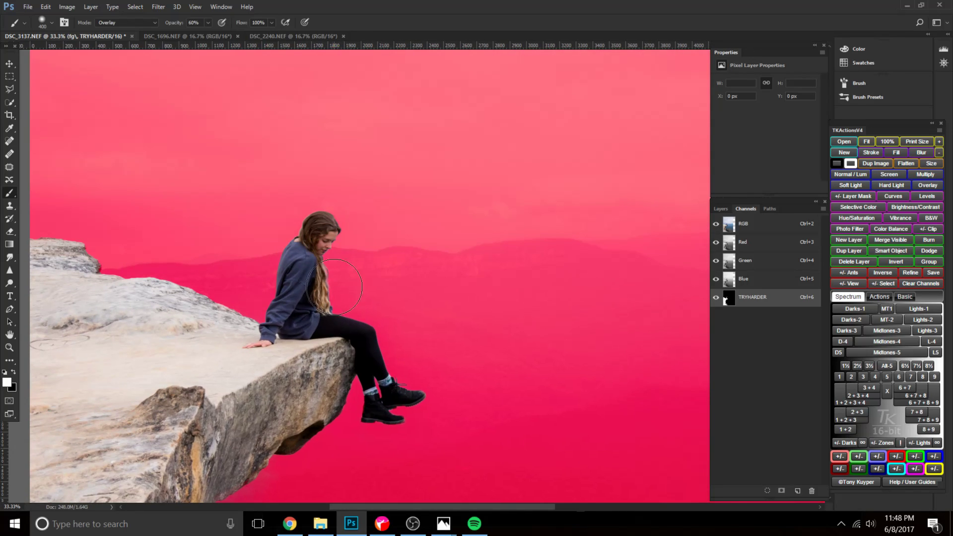
mouse_move(221, 361)
mouse_down()
mouse_move(401, 331)
mouse_move(278, 231)
mouse_move(292, 165)
mouse_up()
drag(282, 377, 308, 250)
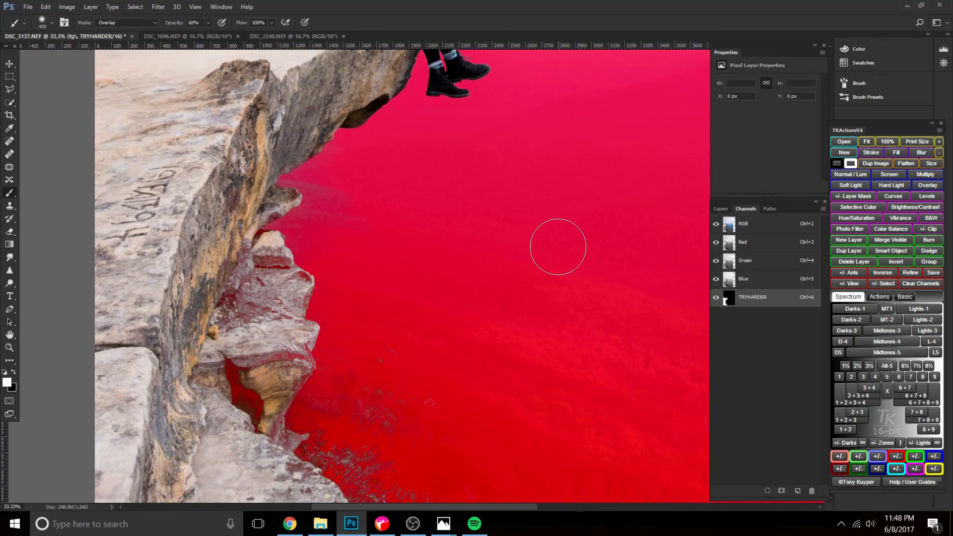
key(ctrl+minus)
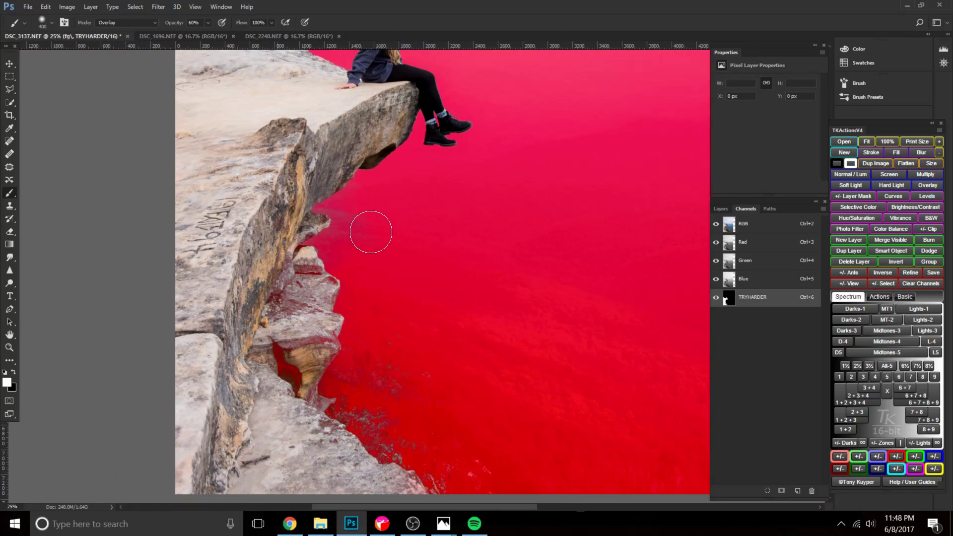
Hide the TRYHARDER overlay and select the lower cliff face and its protruding rocks with the Quick Selection tool.
click(716, 298)
key(w)
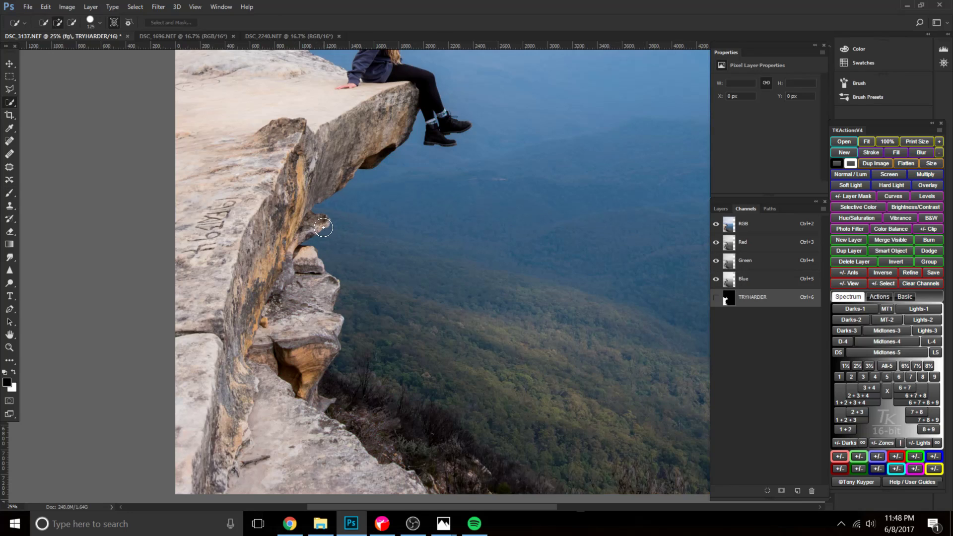
mouse_move(271, 243)
mouse_down()
mouse_move(281, 276)
mouse_move(302, 274)
mouse_up()
drag(324, 331, 319, 365)
drag(306, 405, 347, 478)
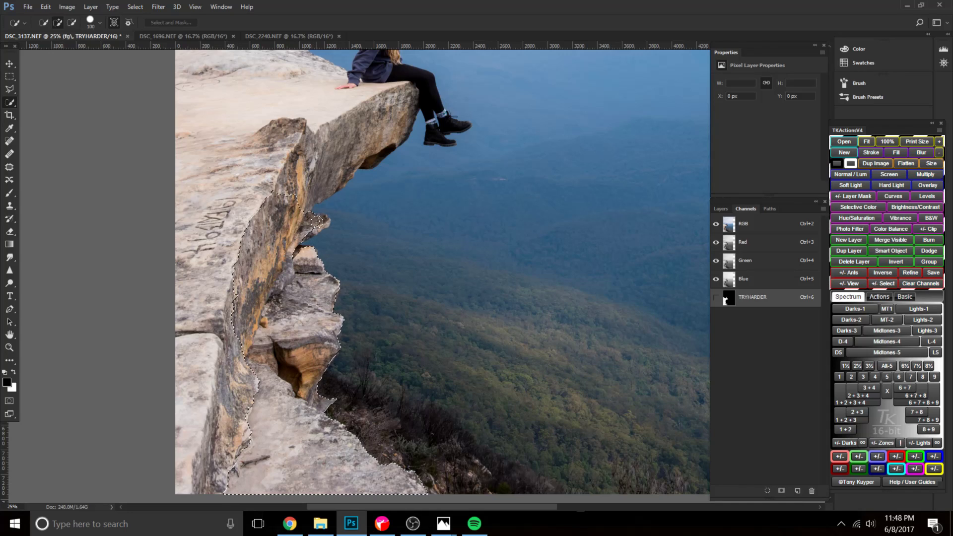
Extend the quick selection up the cliff overhang and over the woman's legs and boots.
drag(285, 225, 314, 175)
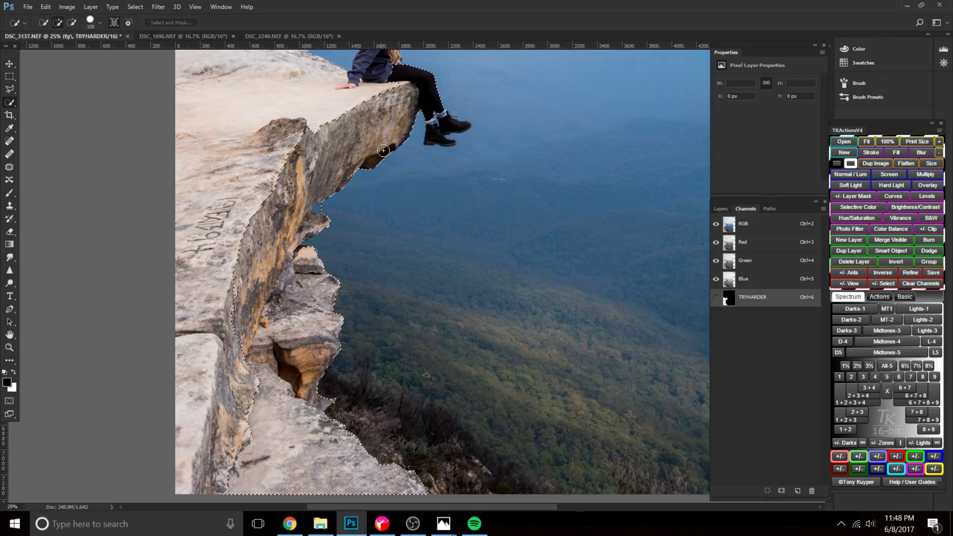
key(bracketleft)
key(bracketleft)
key(bracketleft)
key(bracketleft)
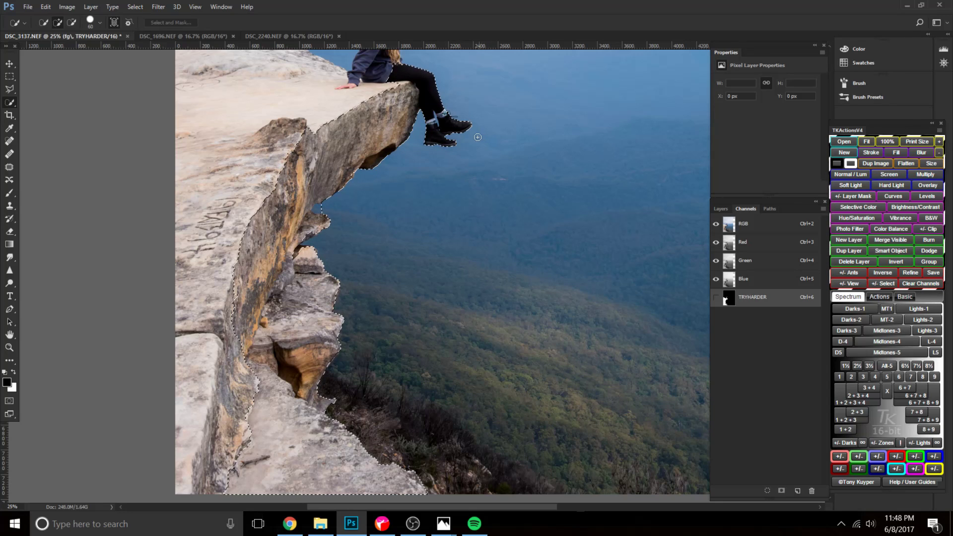
drag(473, 103, 481, 191)
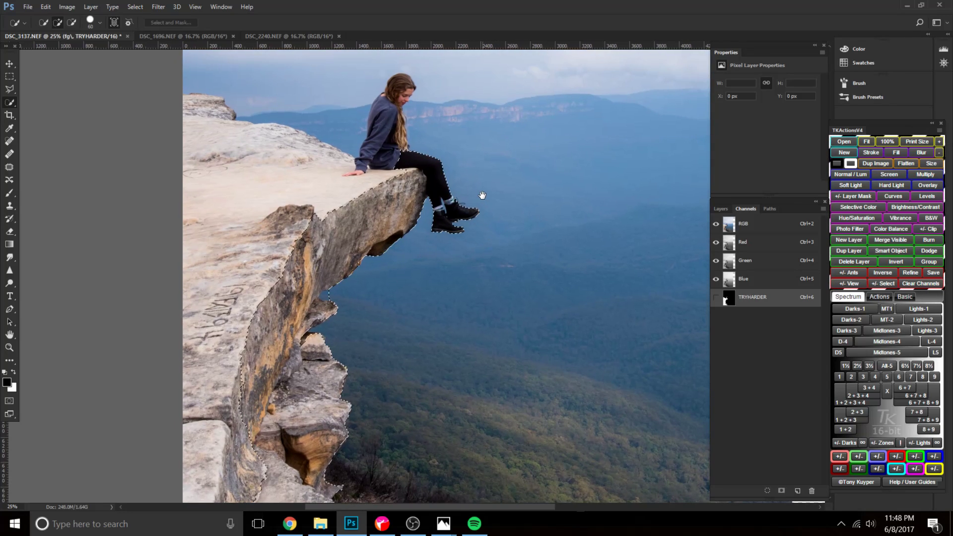
Remove the sky gaps beneath the overhang and between the protruding rocks from the selection.
key(bracketleft)
key(ctrl+plus)
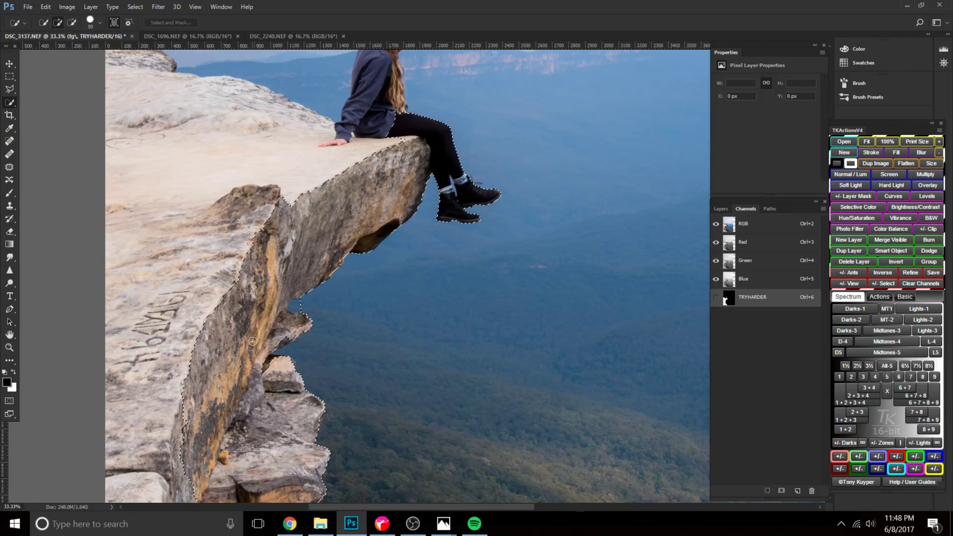
key(alt)
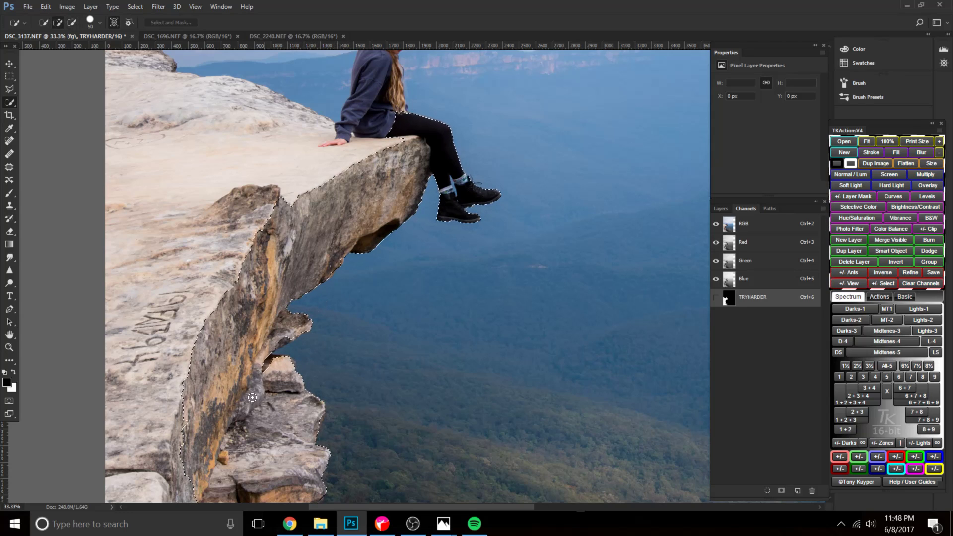
drag(264, 364, 277, 367)
scroll(392, 313, down, 4)
scroll(373, 369, down, 5)
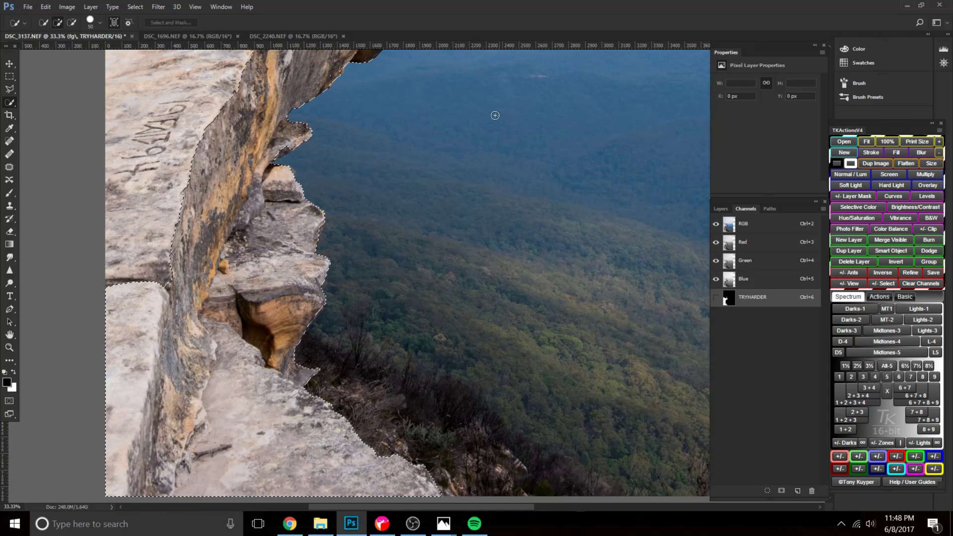
scroll(405, 389, up, 12)
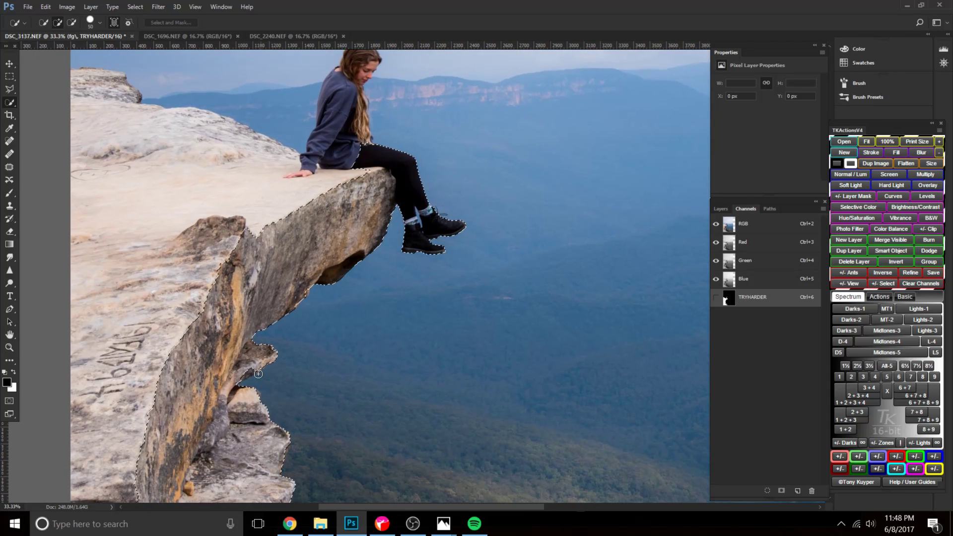
drag(248, 370, 239, 376)
Save the cliff and legs selection as a new channel named "temp selection".
click(135, 7)
click(182, 261)
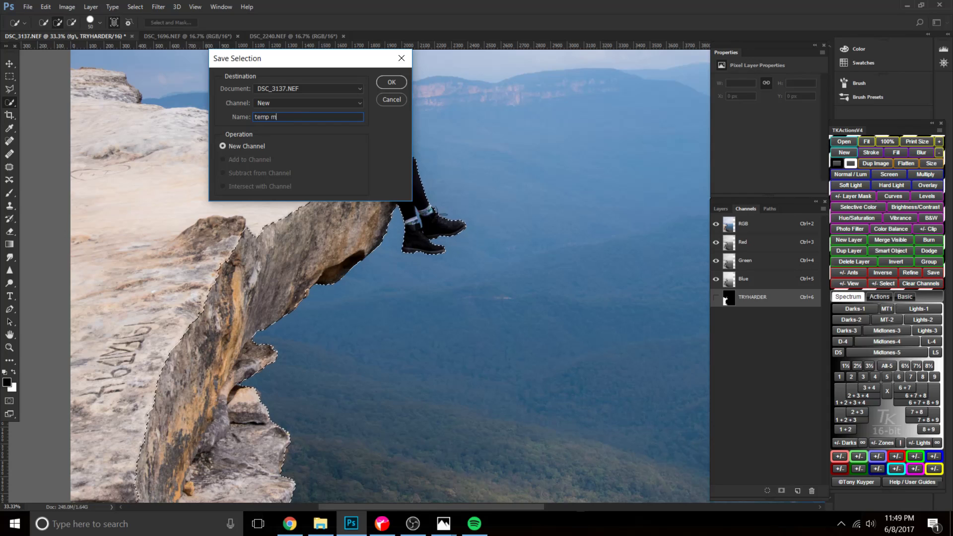
text(temp selection)
key(Return)
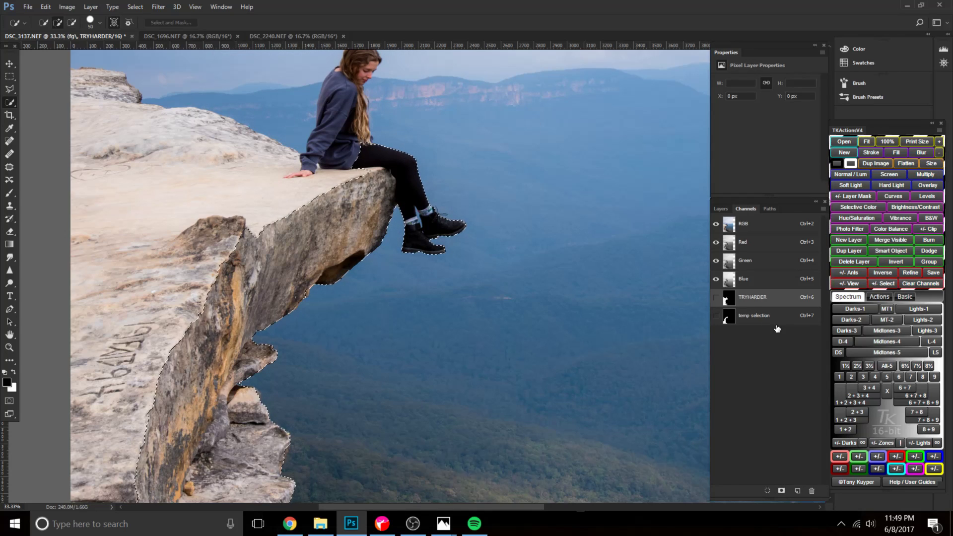
Show the temp selection channel as an overlay on the RGB image to examine its coverage.
click(758, 323)
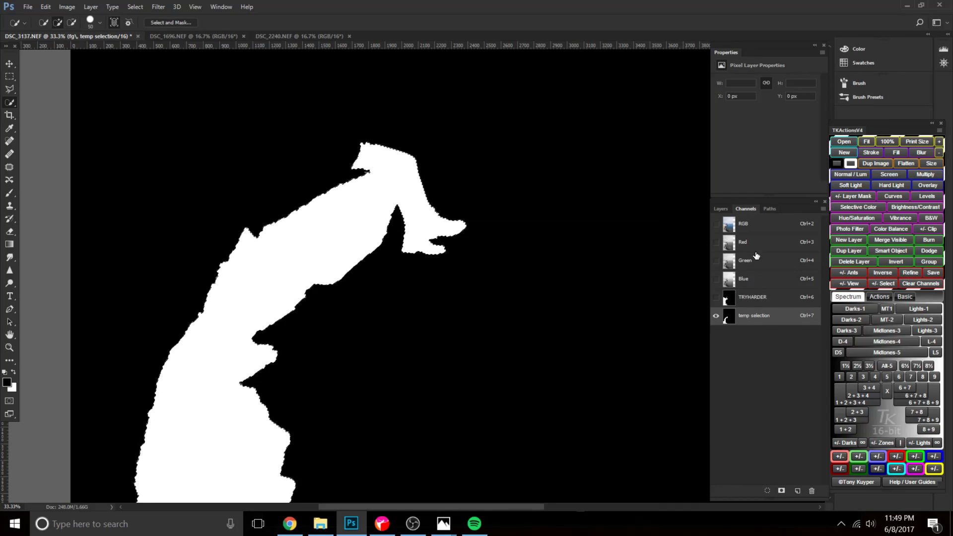
click(720, 208)
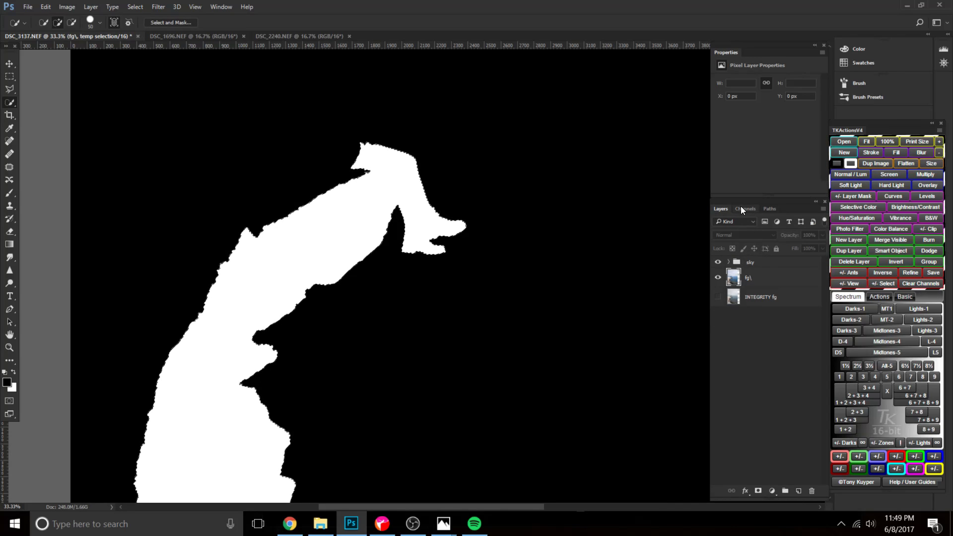
click(743, 209)
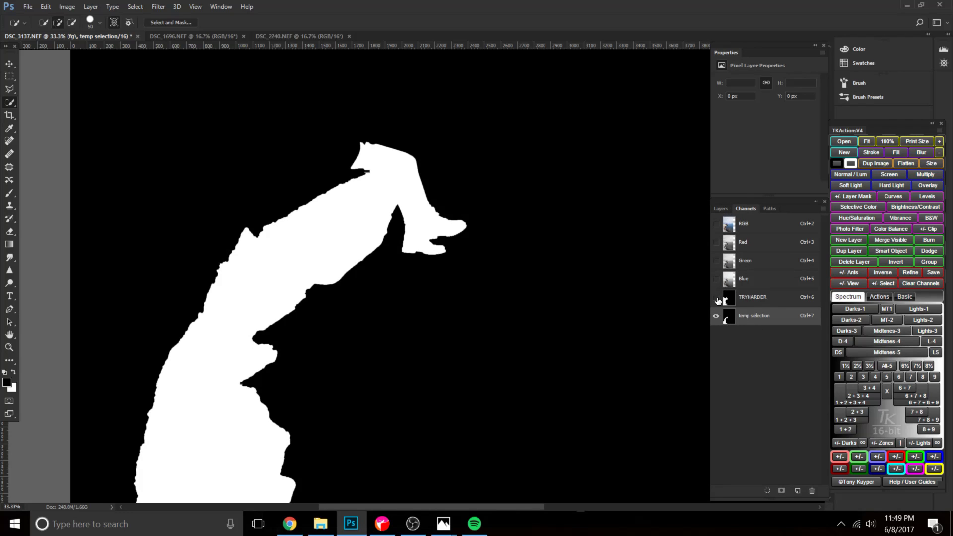
click(716, 223)
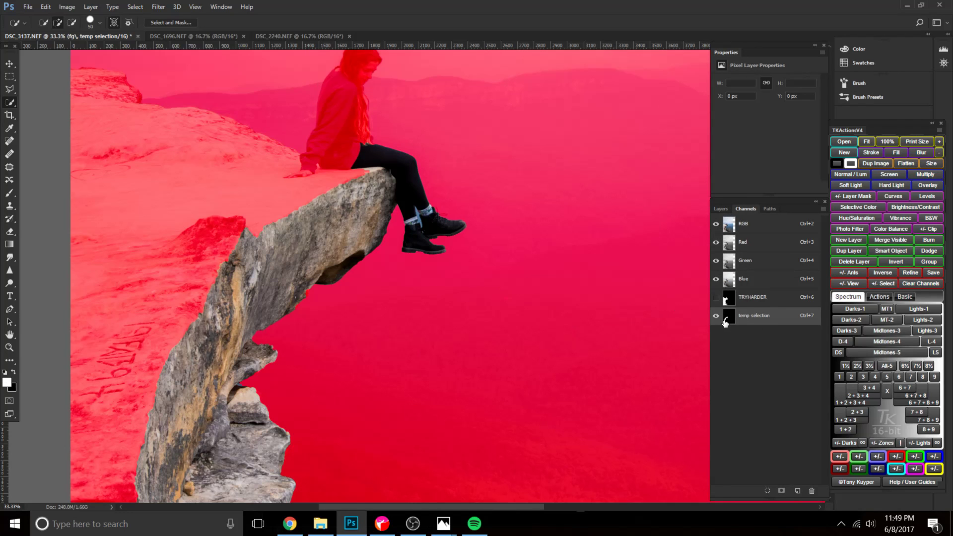
Set up a 90 px Normal-mode brush at 80% opacity and try painting the temp selection mask beside the rear boot.
key(b)
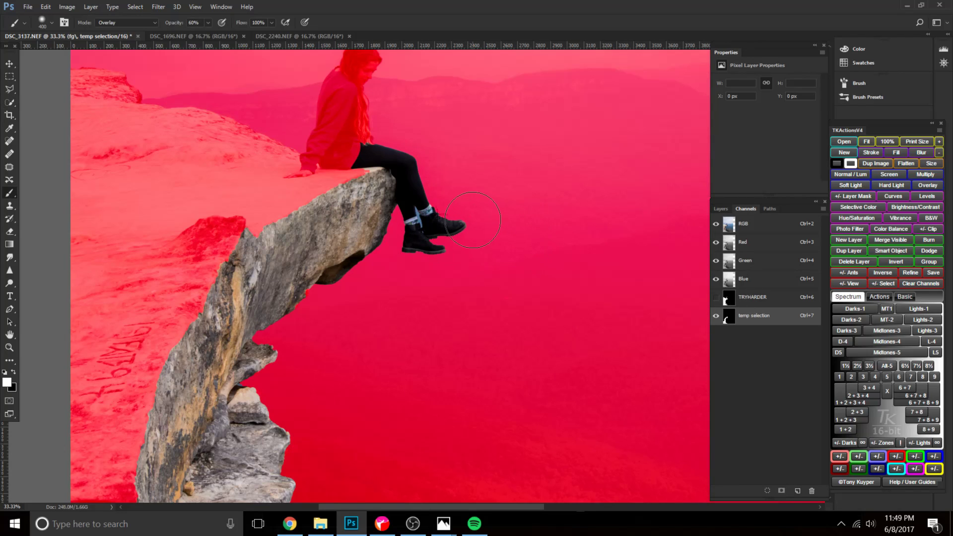
key(ctrl+plus)
key(bracketleft)
key(bracketleft)
key(bracketleft)
key(bracketleft)
key(bracketleft)
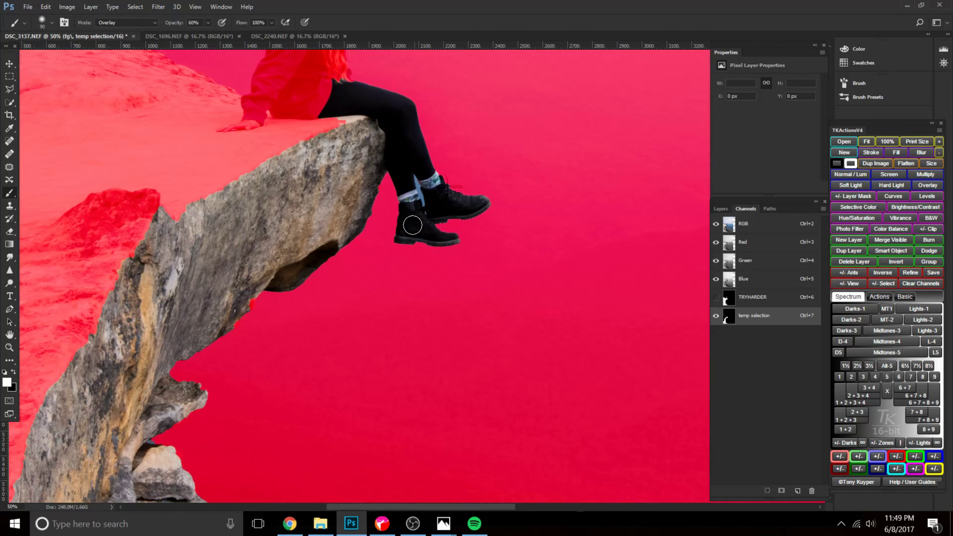
click(127, 23)
click(109, 34)
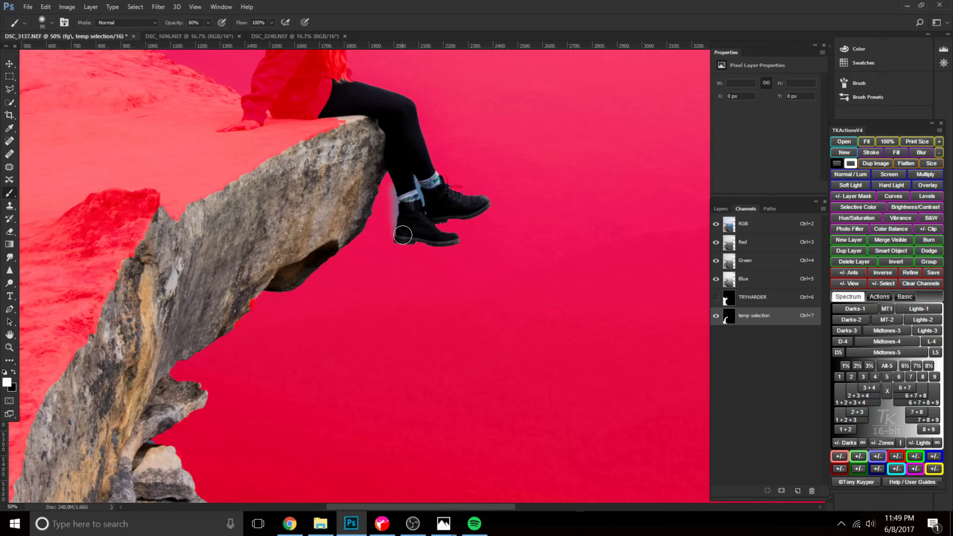
ctrl+click(730, 322)
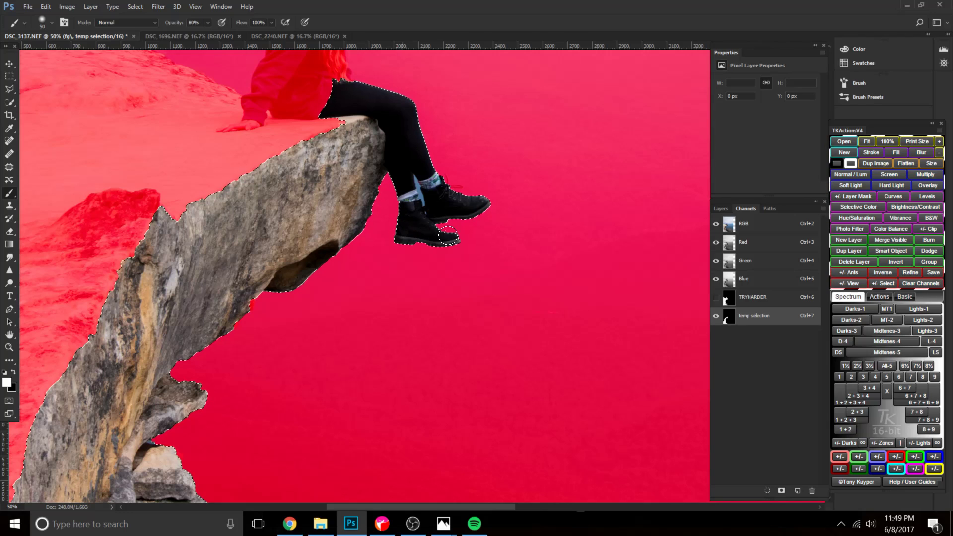
key(bracketright)
key(bracketright)
key(bracketright)
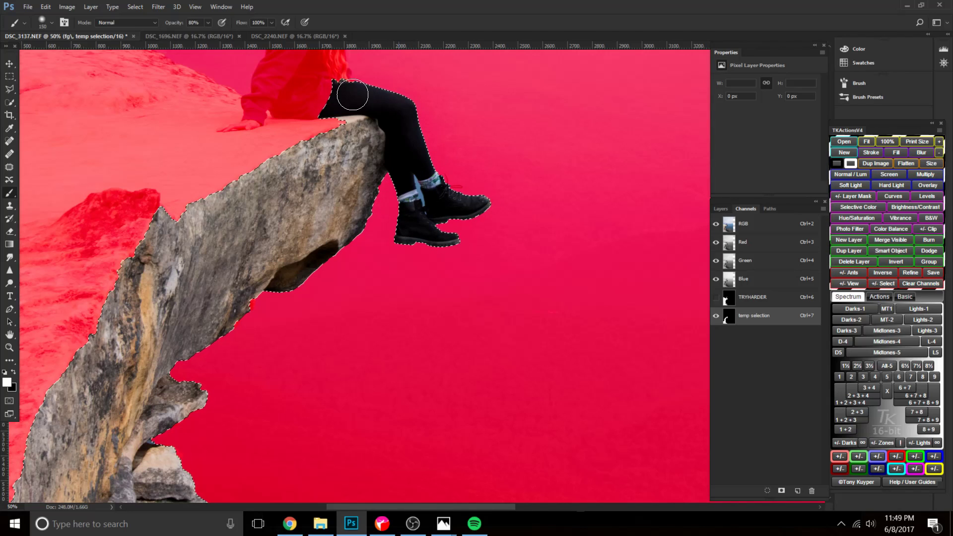
key(ctrl+d)
Examine the temp selection mask edge closely around the boots, laces and cliff underside.
key(ctrl+plus)
key(ctrl+plus)
key(ctrl+plus)
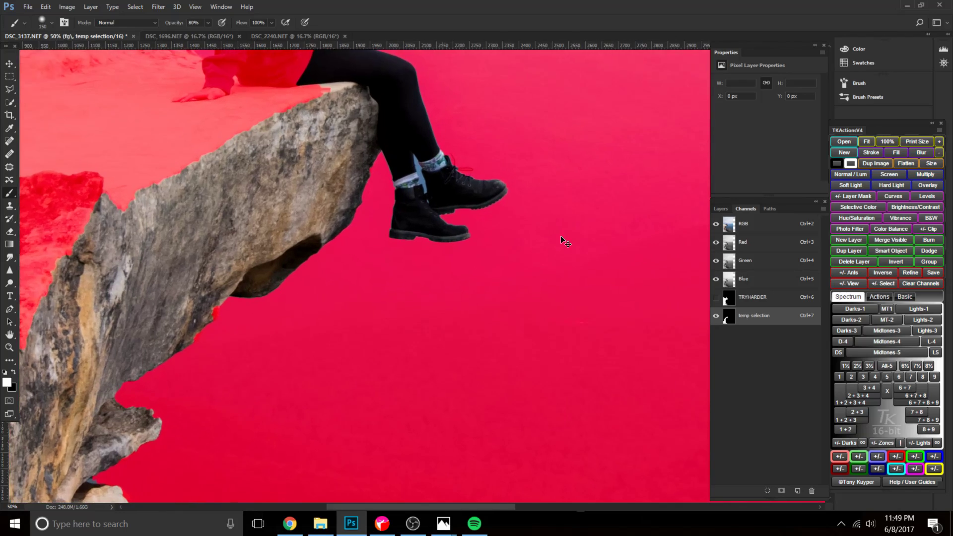
mouse_move(518, 161)
mouse_down()
mouse_move(478, 367)
mouse_move(455, 370)
mouse_up()
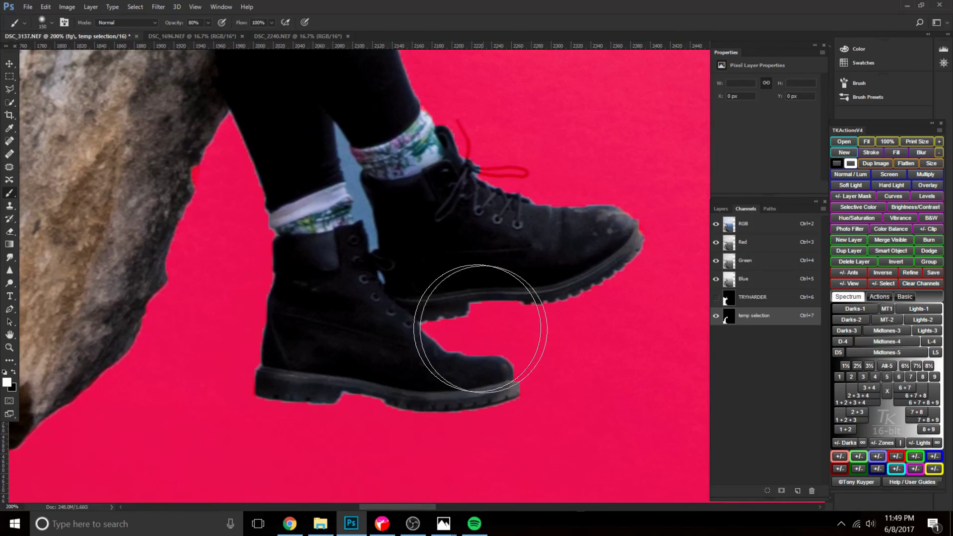
double_click(730, 319)
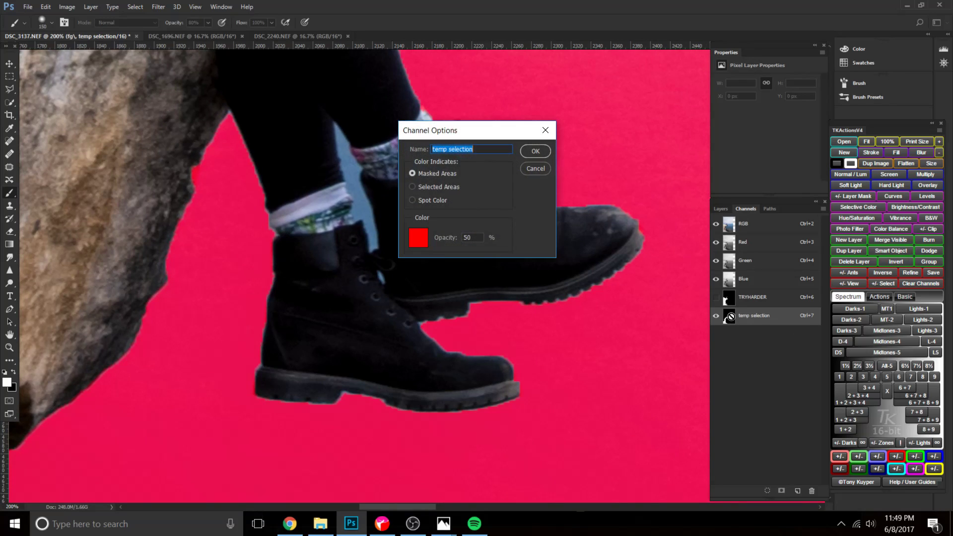
click(535, 168)
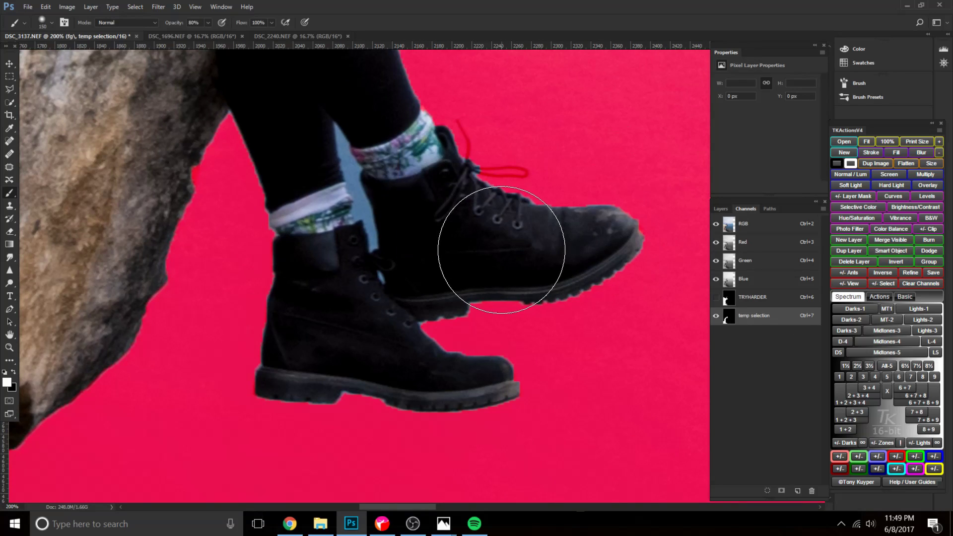
key(ctrl+minus)
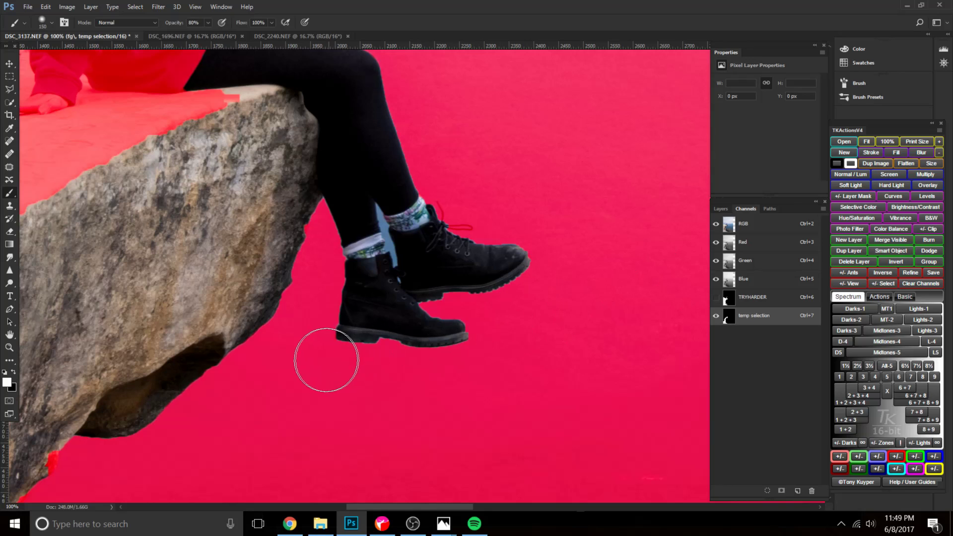
drag(366, 338, 564, 222)
key(ctrl+minus)
key(ctrl+minus)
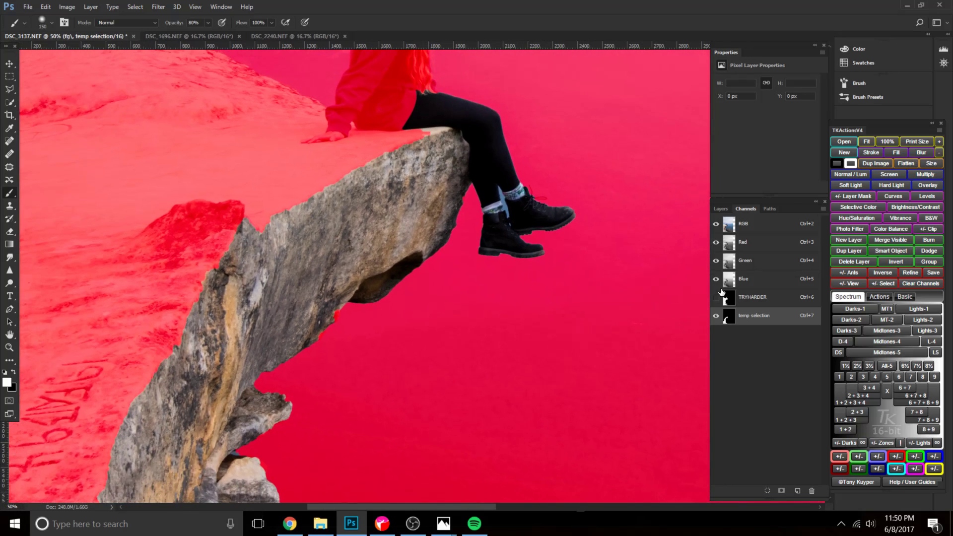
key(x)
drag(464, 268, 527, 91)
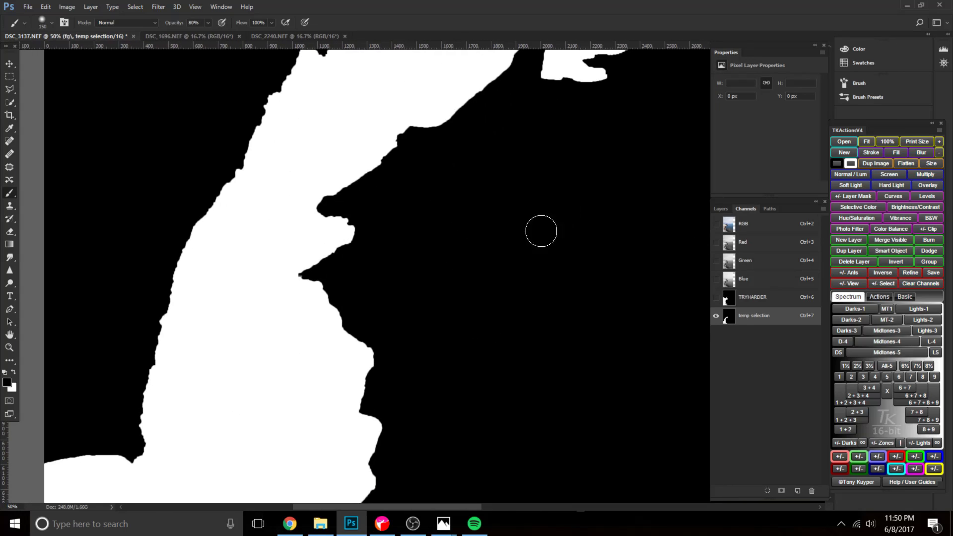
Load the temp selection outline and compare it against the RGB image with and without the red overlay.
ctrl+click(728, 317)
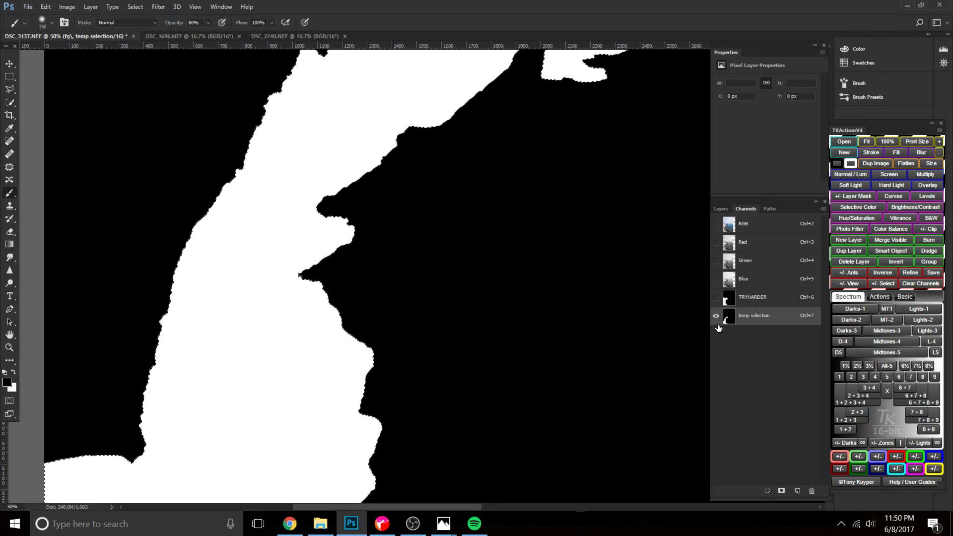
click(717, 224)
click(715, 316)
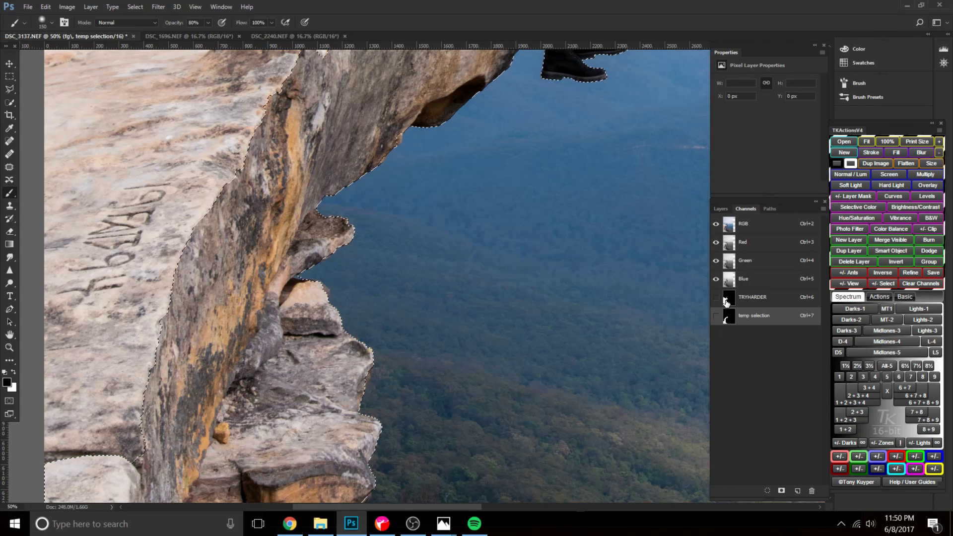
click(726, 298)
click(748, 316)
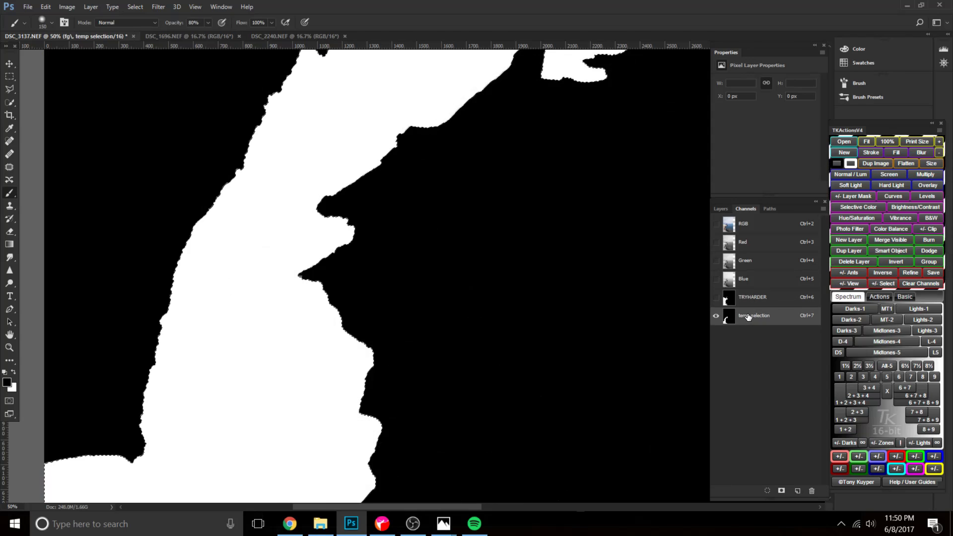
click(716, 224)
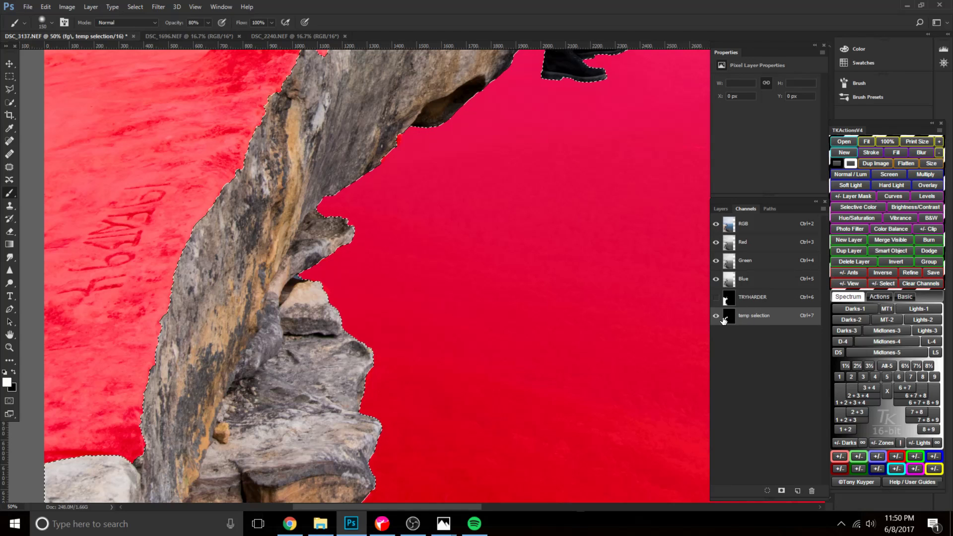
click(715, 316)
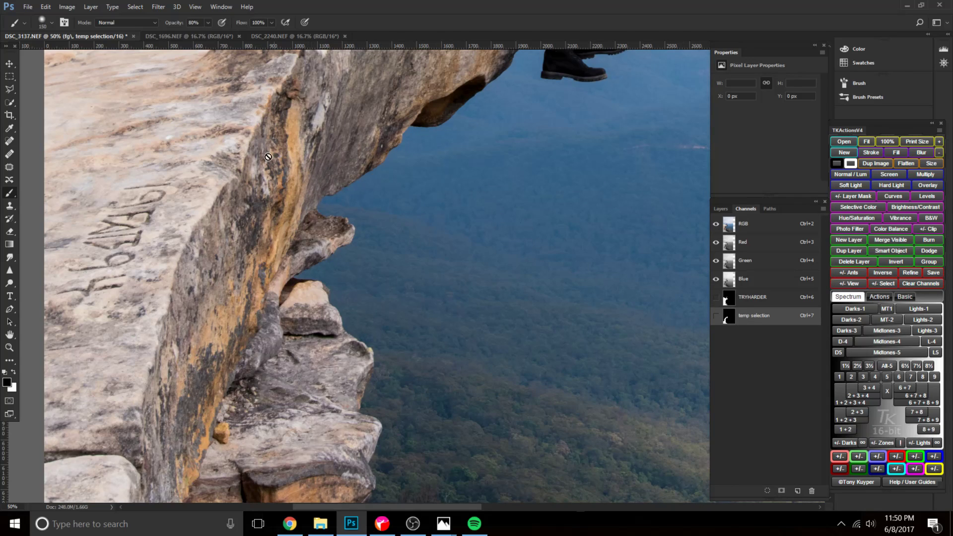
Load the temp selection, paint the cliff face inside it white on the TRYHARDER channel with an 1100 px brush at 100% opacity, and deselect.
ctrl+click(728, 318)
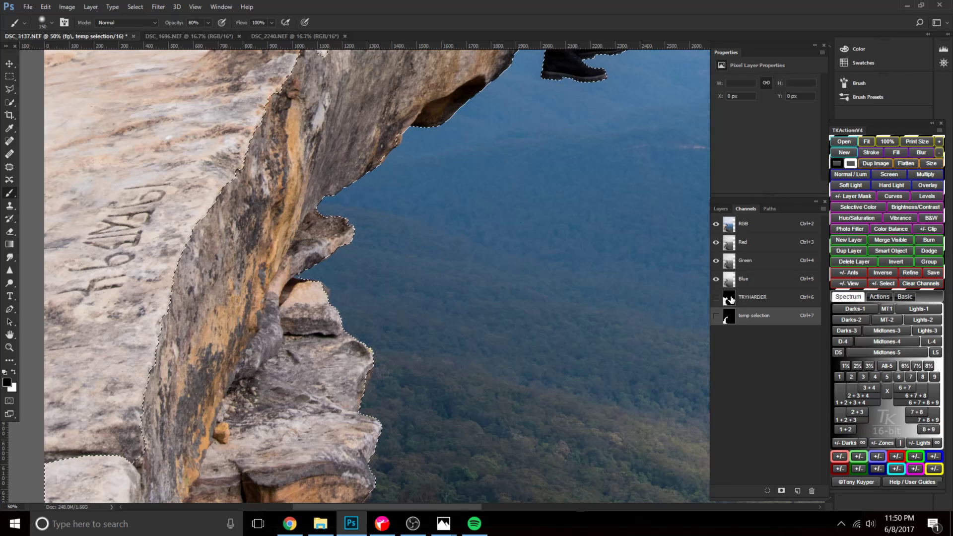
click(731, 301)
key(bracketright)
key(bracketright)
key(bracketright)
key(bracketright)
key(bracketright)
key(bracketright)
key(bracketright)
key(bracketright)
key(bracketright)
key(bracketright)
key(bracketright)
scroll(402, 263, down, 1)
key(x)
key(bracketright)
key(0)
mouse_move(373, 192)
mouse_down()
mouse_move(324, 319)
mouse_move(316, 419)
mouse_up()
key(space)
drag(430, 288, 412, 142)
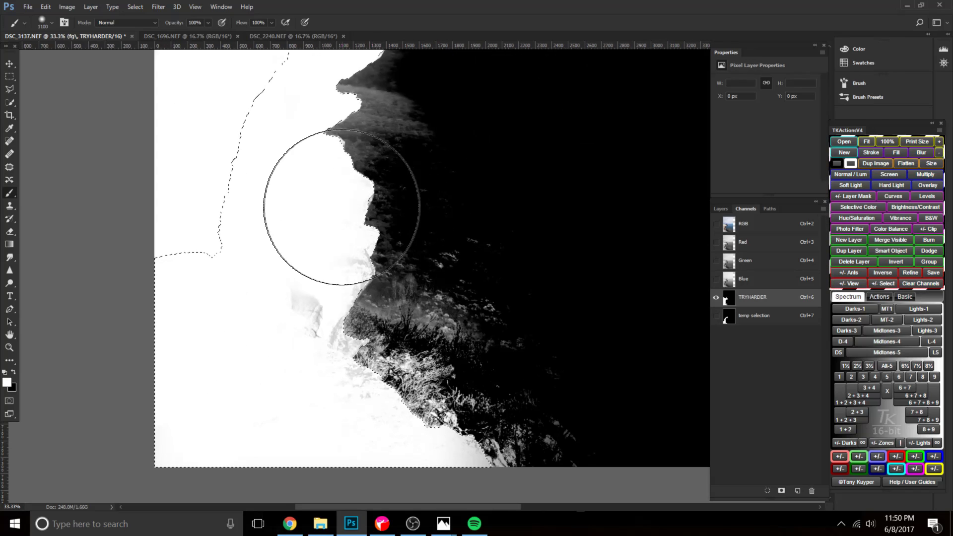
key(space)
drag(464, 216, 466, 381)
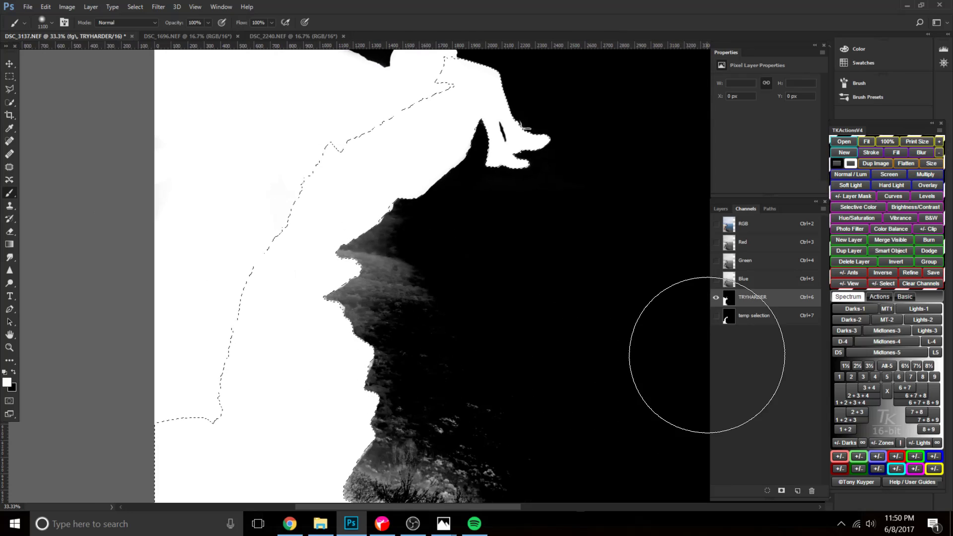
key(ctrl+d)
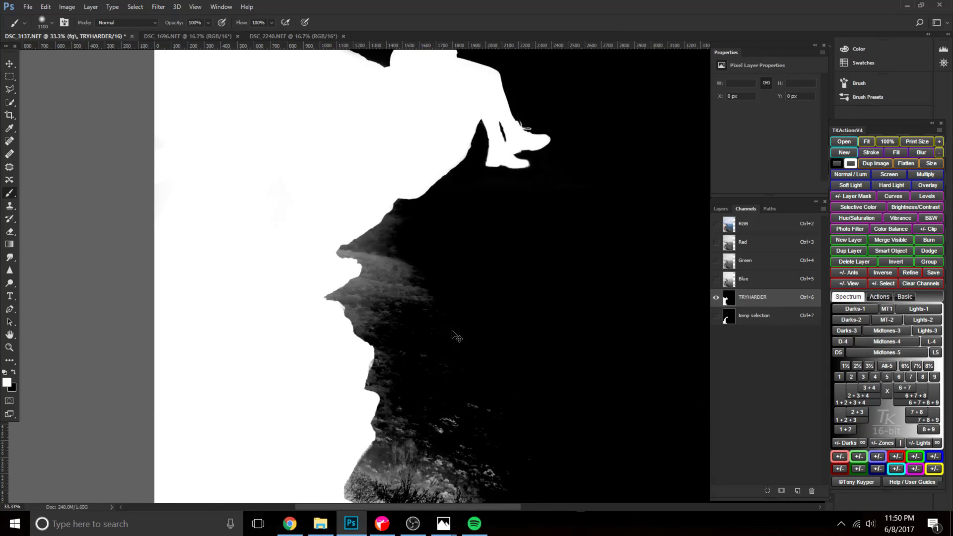
Invert the temp selection channel, load it as a selection, and display the TRYHARDER mask with the selection outline.
click(770, 316)
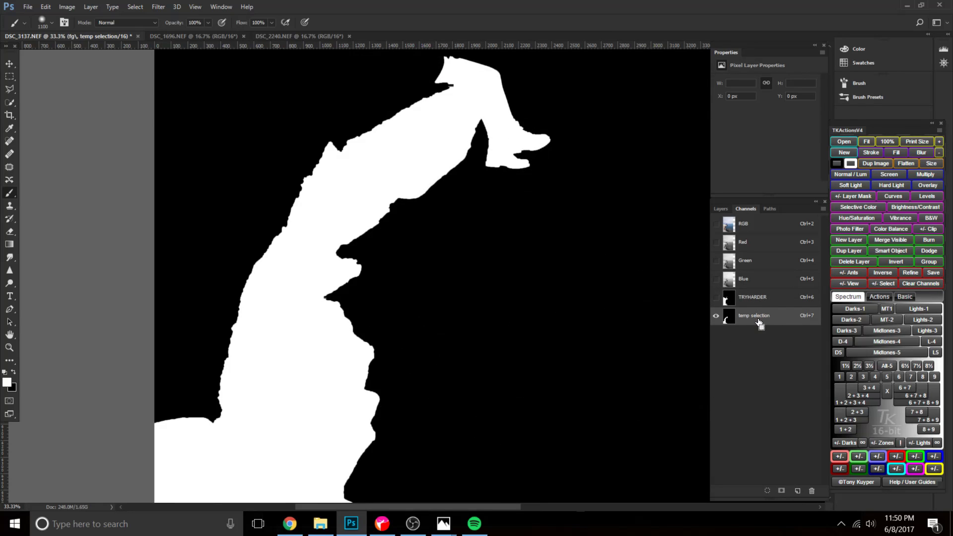
key(ctrl+i)
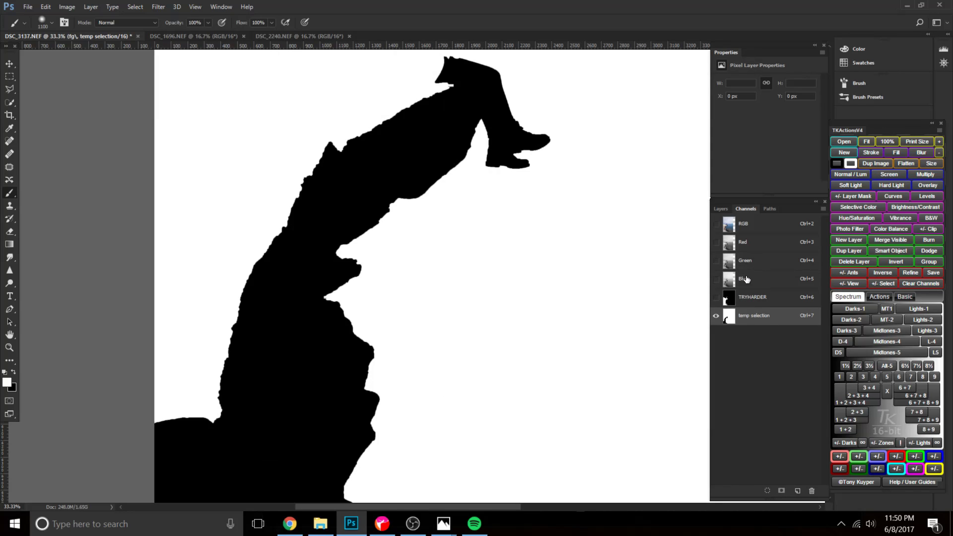
click(752, 226)
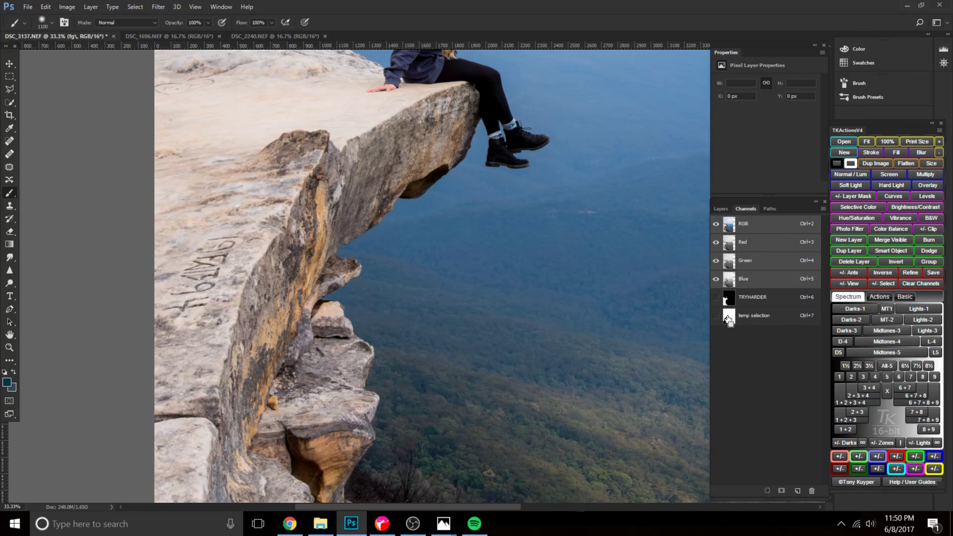
ctrl+click(730, 299)
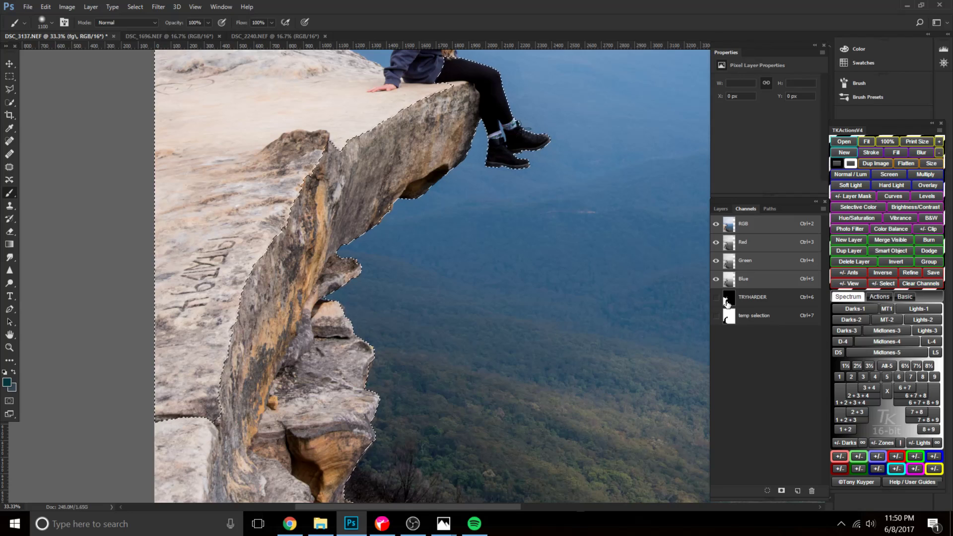
click(715, 299)
scroll(548, 385, down, 5)
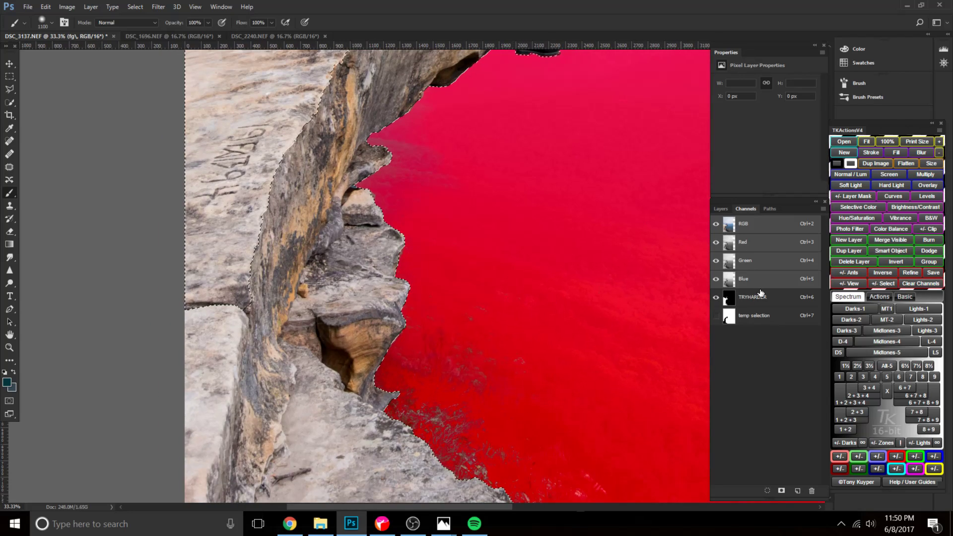
click(715, 224)
scroll(638, 329, down, 3)
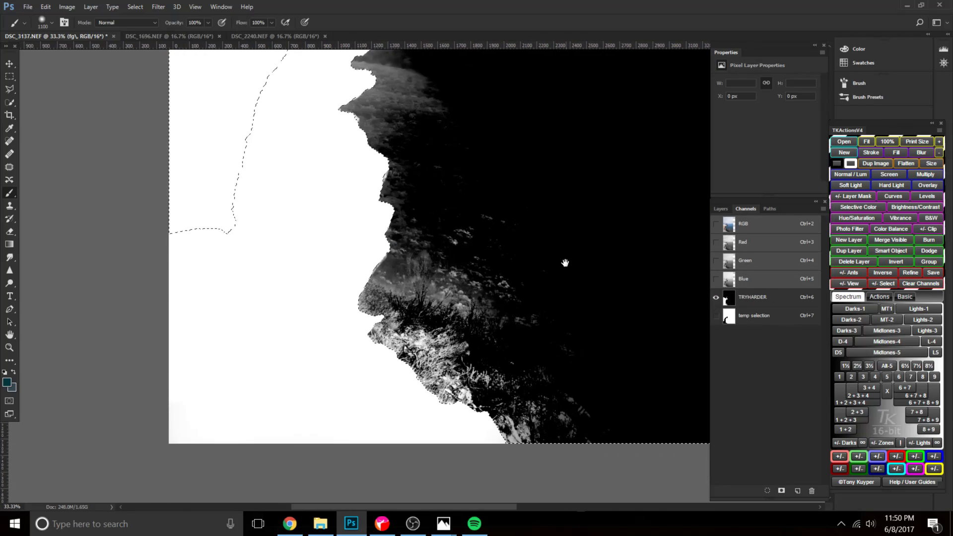
Paint the valley area beside the cliff black on the TRYHARDER channel with the 1100 px brush at 100% opacity, and deselect.
click(729, 300)
drag(536, 270, 518, 359)
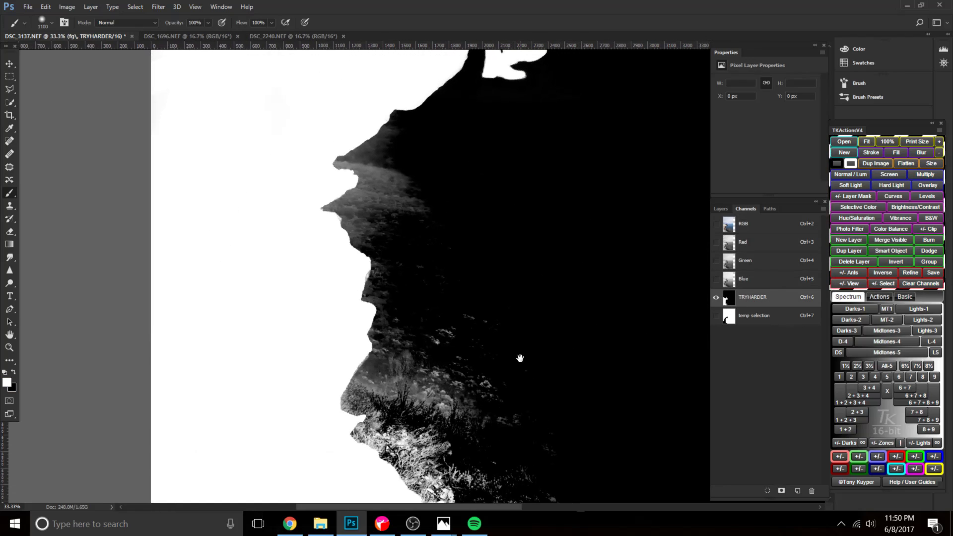
key(x)
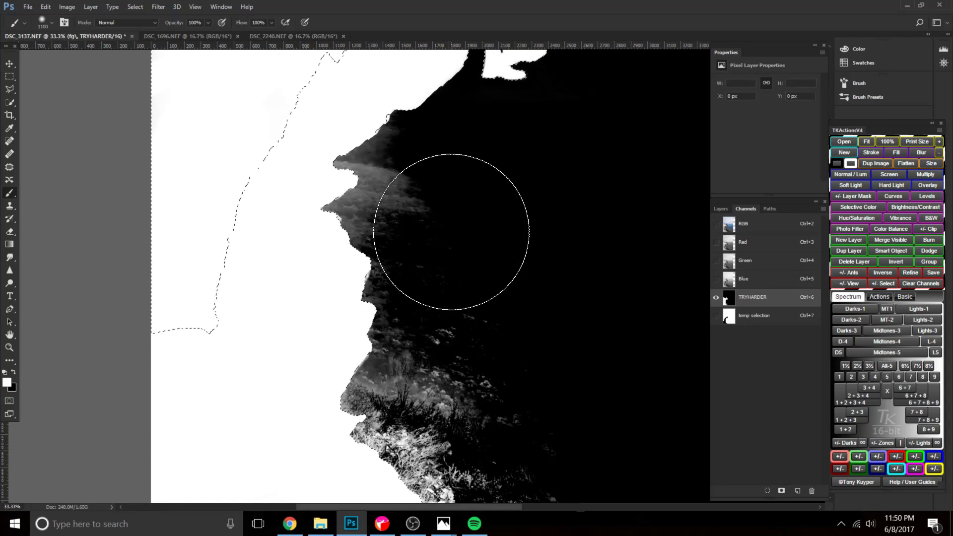
mouse_move(461, 212)
mouse_down()
mouse_move(460, 181)
mouse_move(374, 208)
mouse_move(479, 412)
mouse_move(418, 274)
mouse_move(399, 316)
mouse_move(355, 188)
mouse_up()
mouse_move(477, 362)
mouse_down()
mouse_move(454, 176)
mouse_move(436, 176)
mouse_move(443, 232)
mouse_move(513, 278)
mouse_move(559, 350)
mouse_move(368, 198)
mouse_up()
key(space)
drag(487, 153, 505, 373)
key(space)
drag(373, 171, 370, 379)
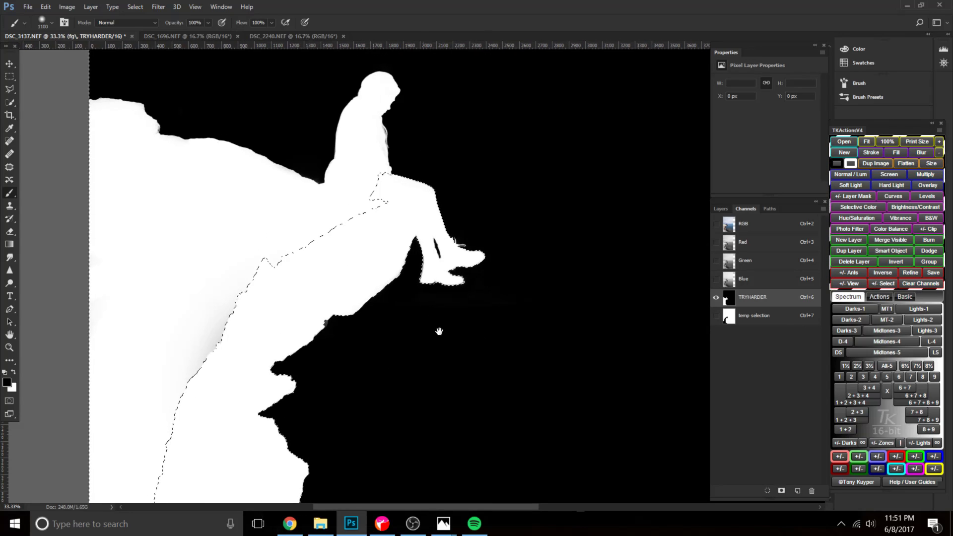
drag(436, 334, 443, 352)
key(ctrl+d)
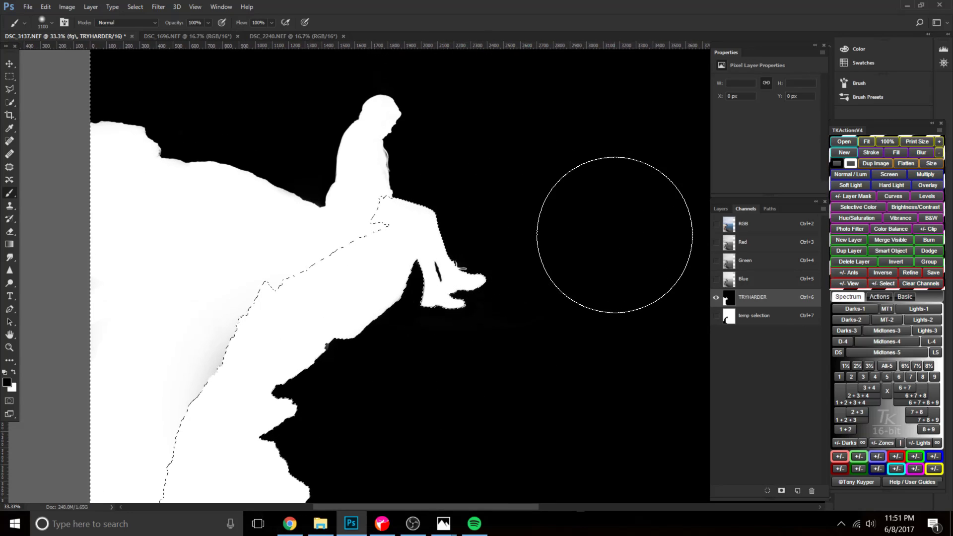
Paint the grey patch inside the cliff white on the TRYHARDER channel and check the cliff edge.
key(x)
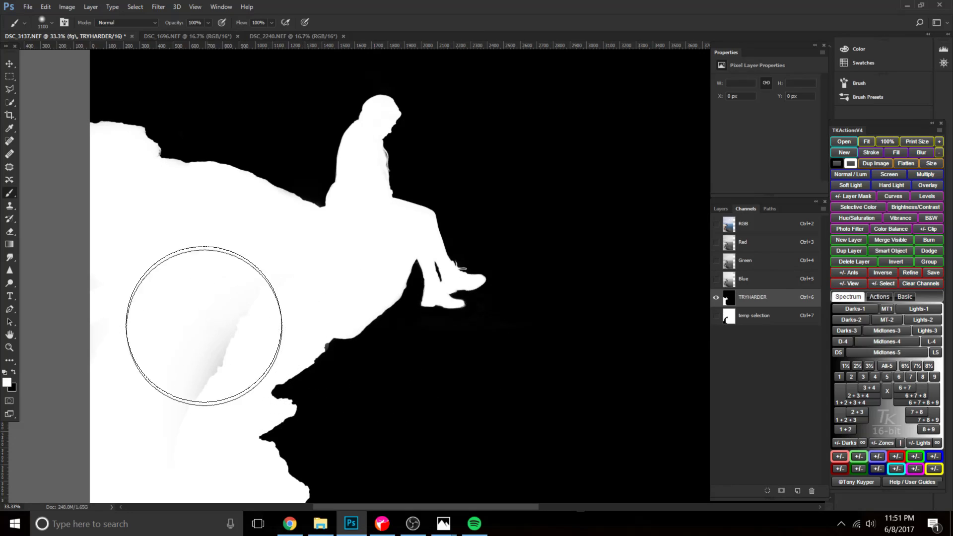
mouse_move(192, 319)
mouse_down()
mouse_move(183, 348)
mouse_move(149, 276)
mouse_up()
key(space)
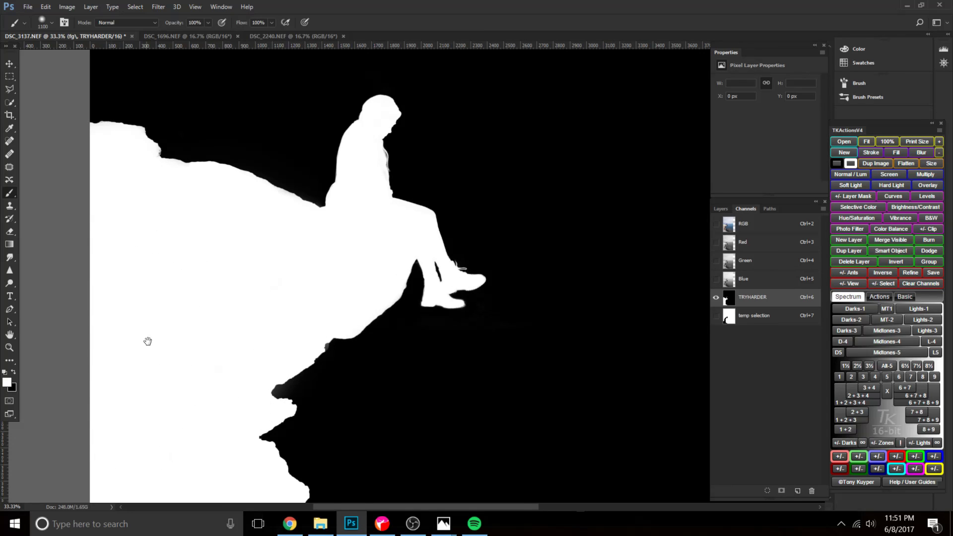
drag(145, 342, 266, 179)
key(space)
drag(310, 213, 234, 291)
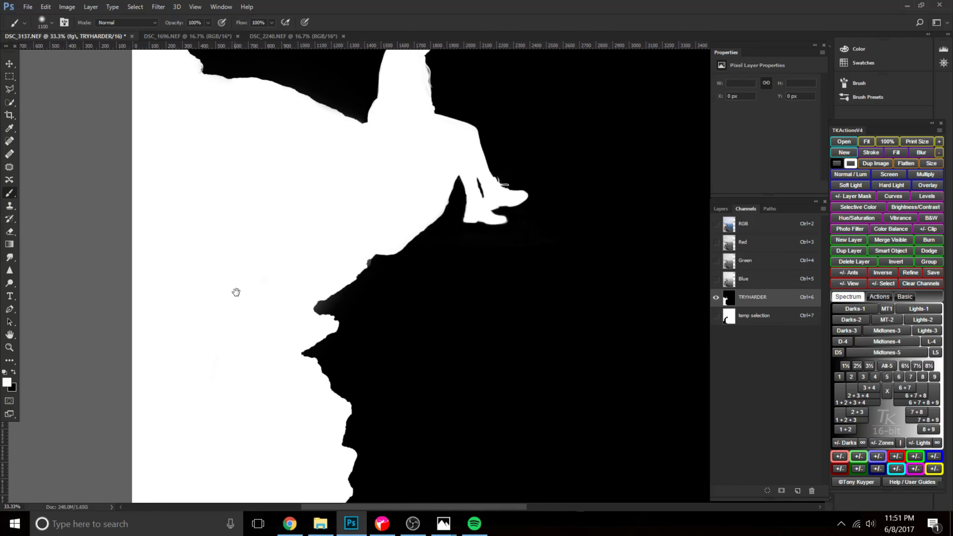
Load the TRYHARDER channel as a selection over the RGB image and compare the picture with the fg\ layer toggled.
click(767, 230)
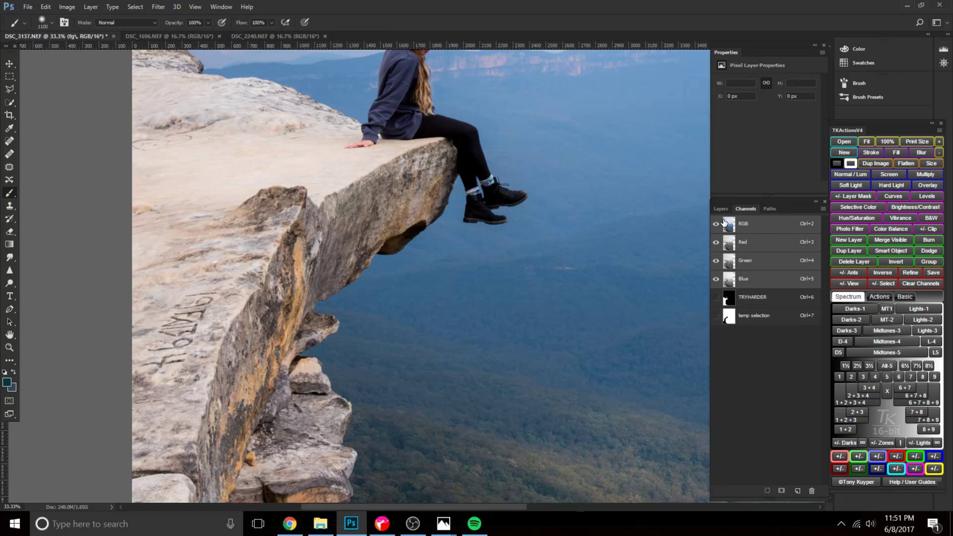
ctrl+click(726, 298)
click(721, 208)
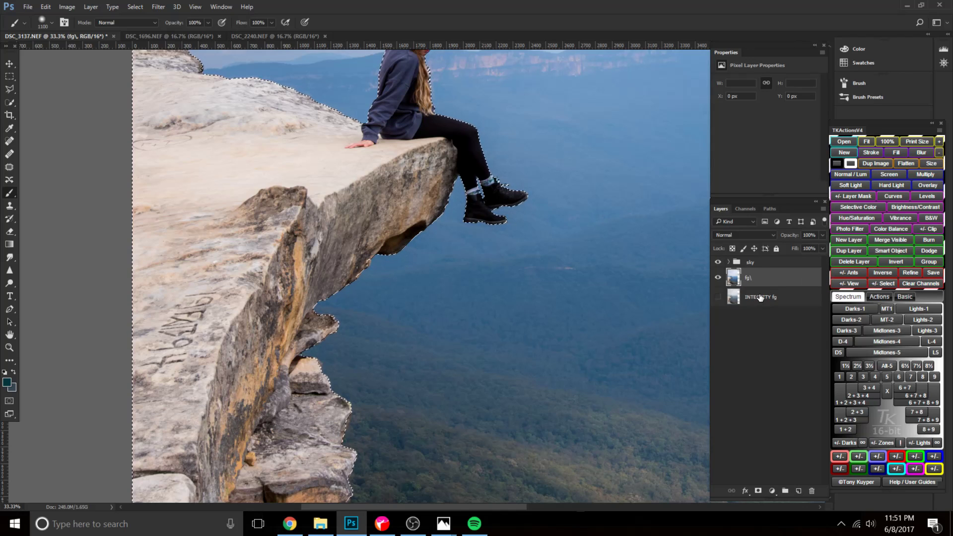
key(ctrl+0)
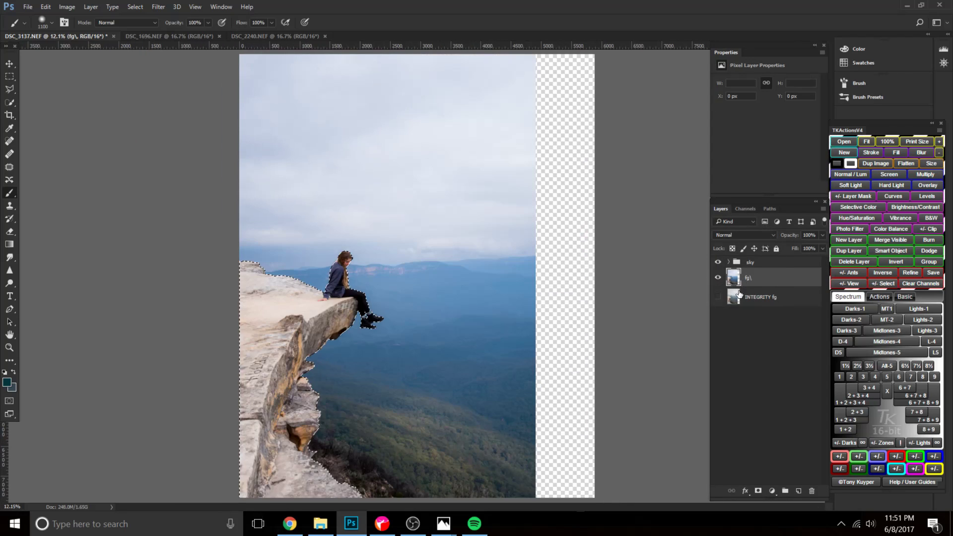
click(718, 279)
click(718, 279)
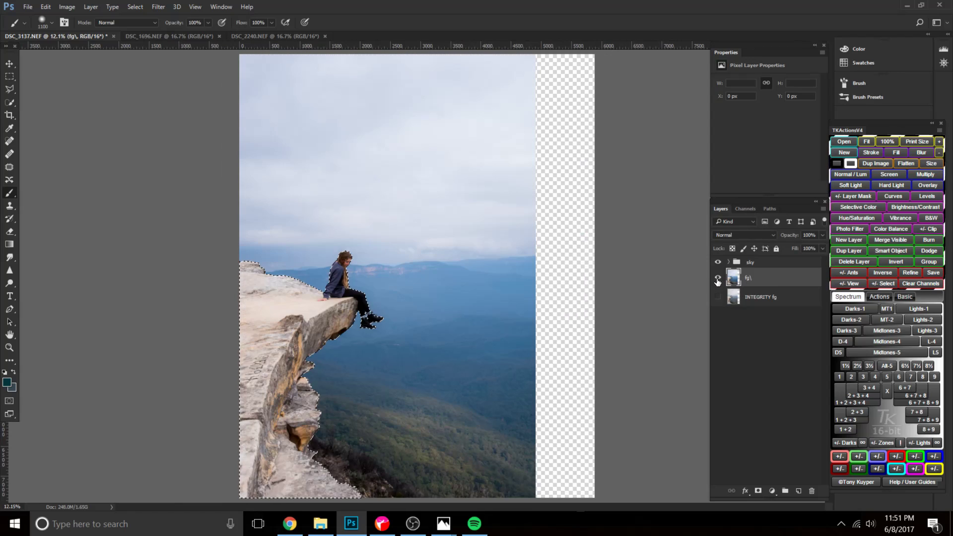
Show the INTEGRITY fg layer, hide fg\, and copy the selected foreground from INTEGRITY fg onto its own layer.
click(764, 303)
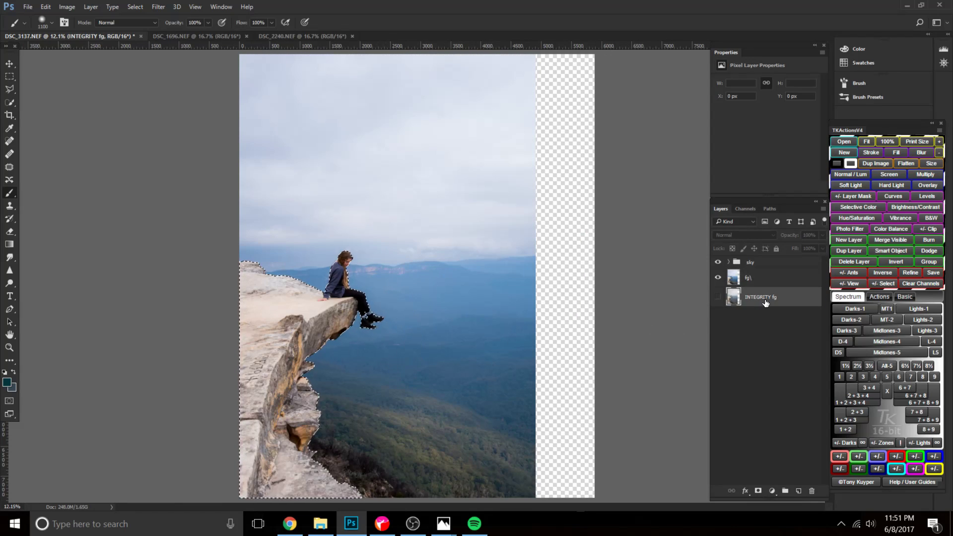
click(718, 297)
click(717, 278)
key(ctrl+j)
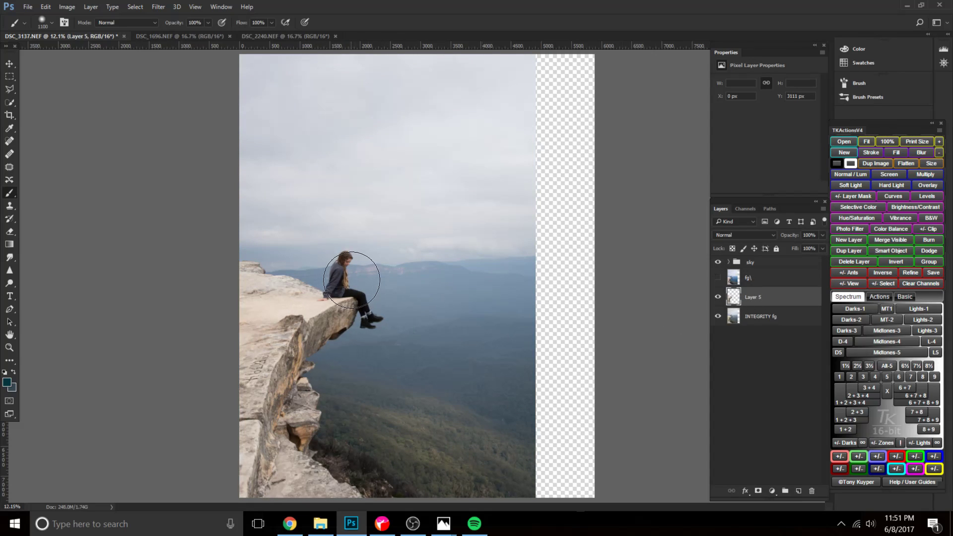
Delete the fg\ layer, hide INTEGRITY fg, and examine the copied foreground's edges around the woman and cliff.
drag(765, 281, 813, 493)
click(718, 297)
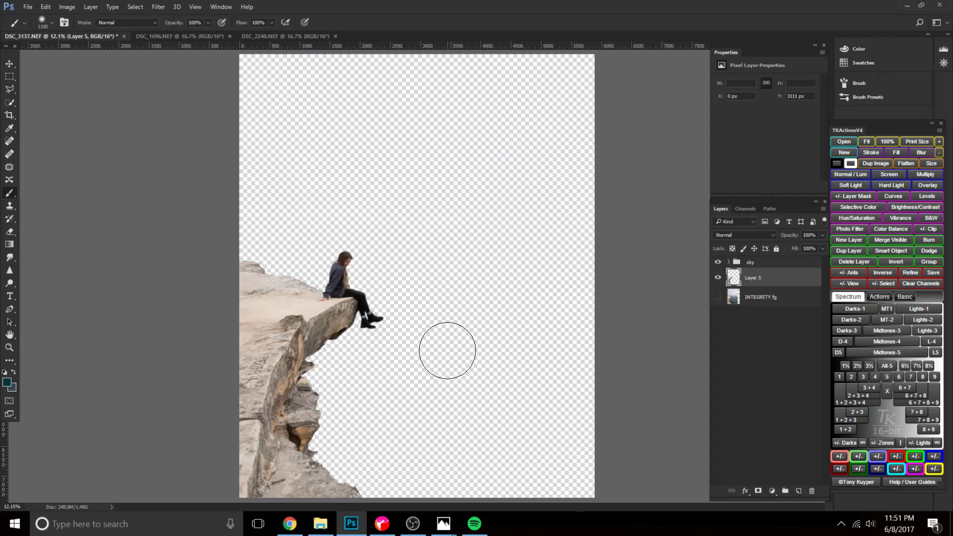
key(ctrl+plus)
key(ctrl+plus)
key(ctrl+plus)
key(ctrl+plus)
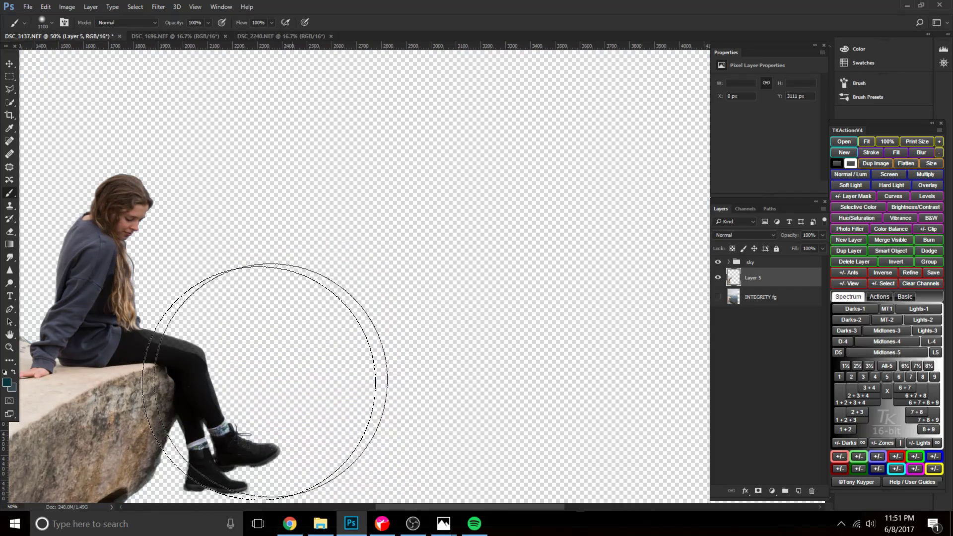
mouse_move(265, 382)
mouse_down()
mouse_move(385, 274)
mouse_move(417, 279)
mouse_up()
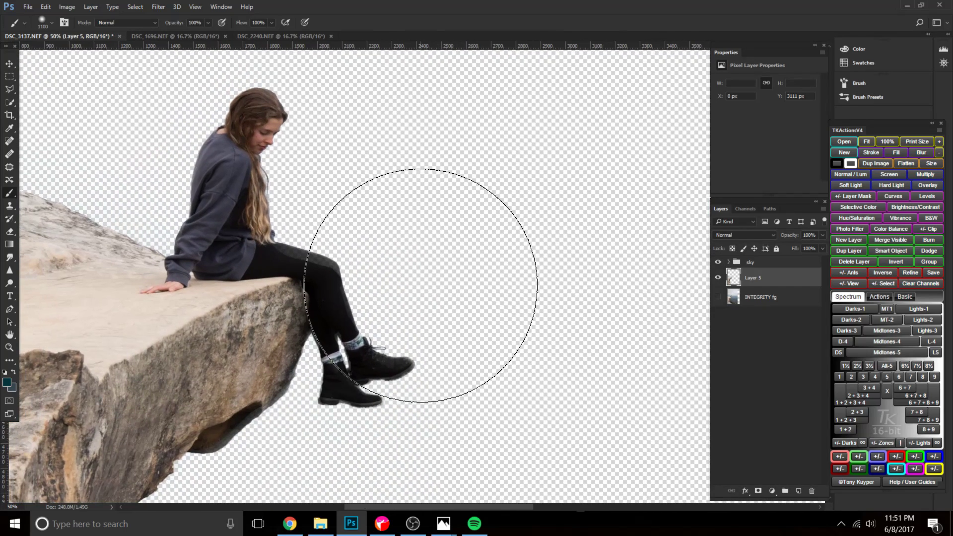
Undo the fg\ layer deletion and the foreground copy, keeping the foreground selection loaded.
key(ctrl+alt+z)
key(ctrl+alt+z)
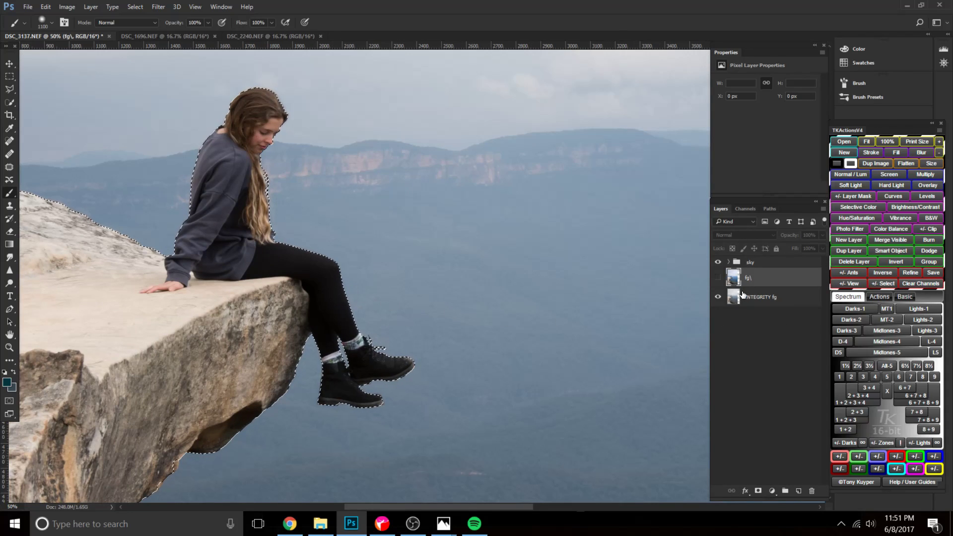
key(ctrl+d)
key(ctrl+z)
Deselect, duplicate the whole INTEGRITY fg layer, and delete the fg\ layer.
click(749, 298)
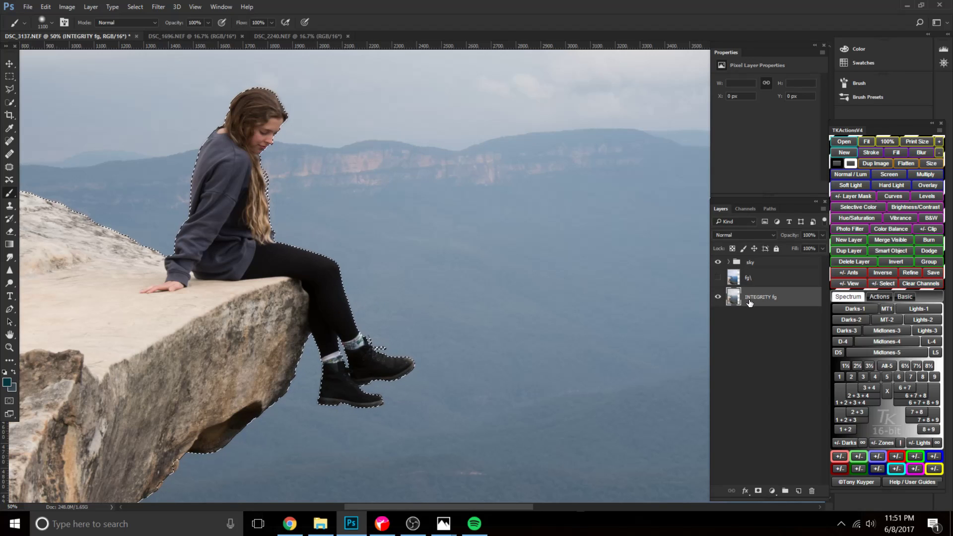
key(ctrl+d)
key(ctrl+j)
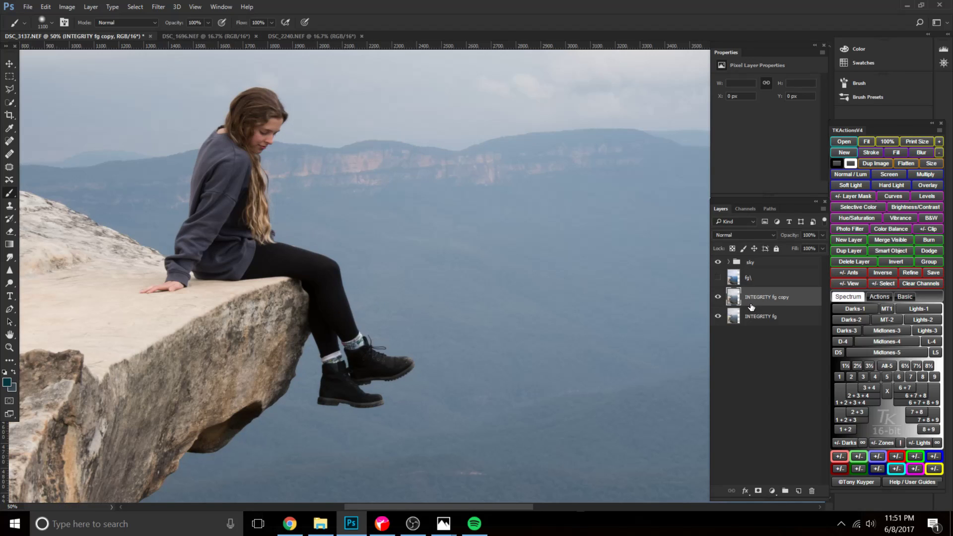
click(764, 281)
drag(772, 283, 812, 491)
Load the TRYHARDER channel as a selection, add it as a layer mask on INTEGRITY fg copy, and hide INTEGRITY fg.
click(744, 209)
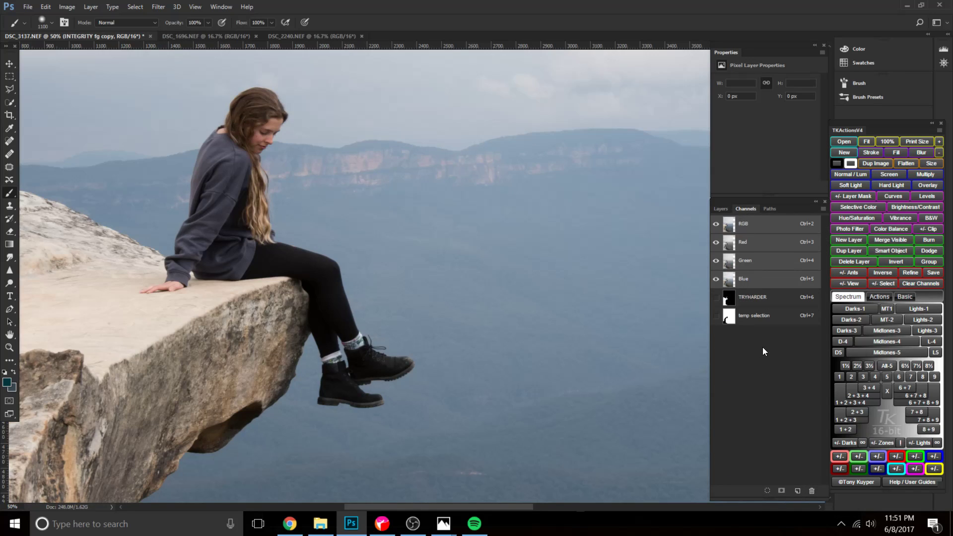
click(755, 298)
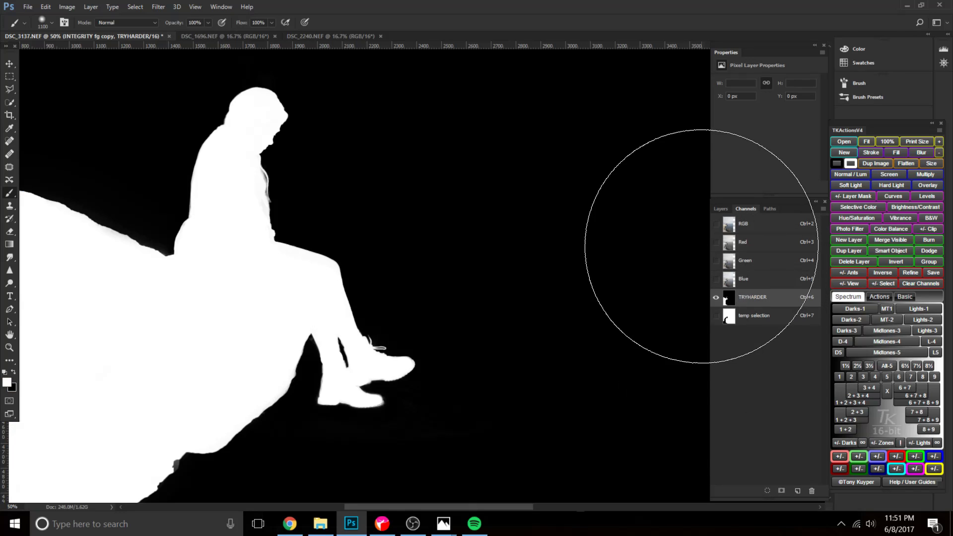
click(755, 227)
ctrl+click(728, 300)
click(723, 209)
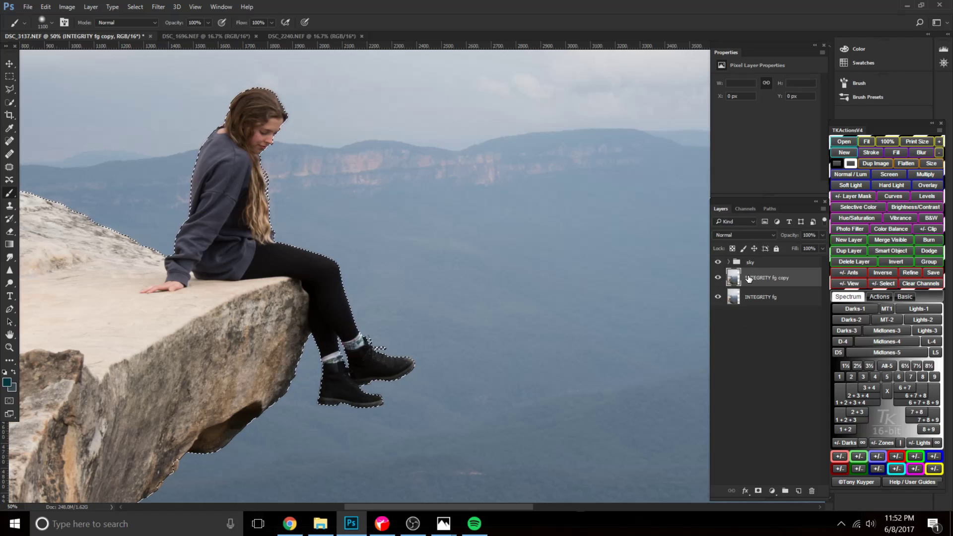
click(758, 491)
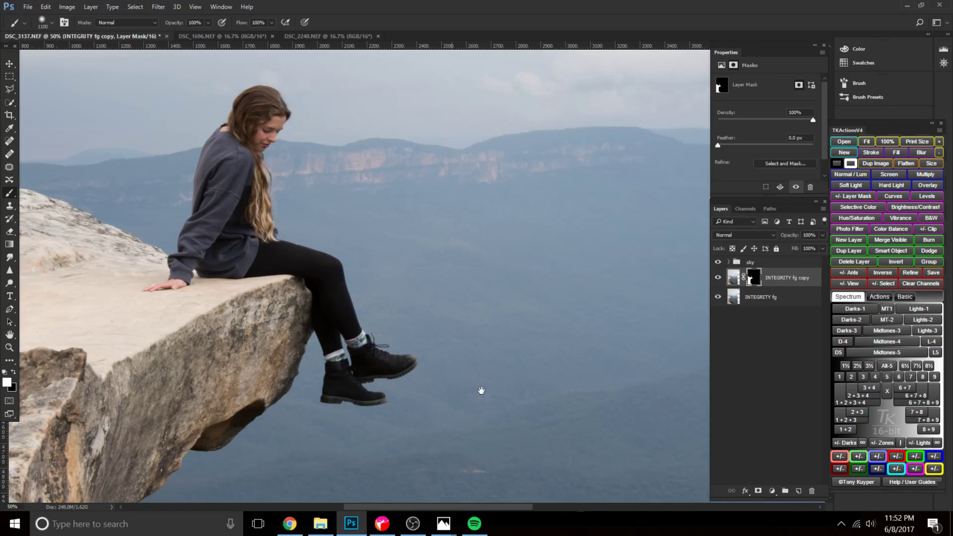
drag(447, 421, 530, 347)
click(718, 297)
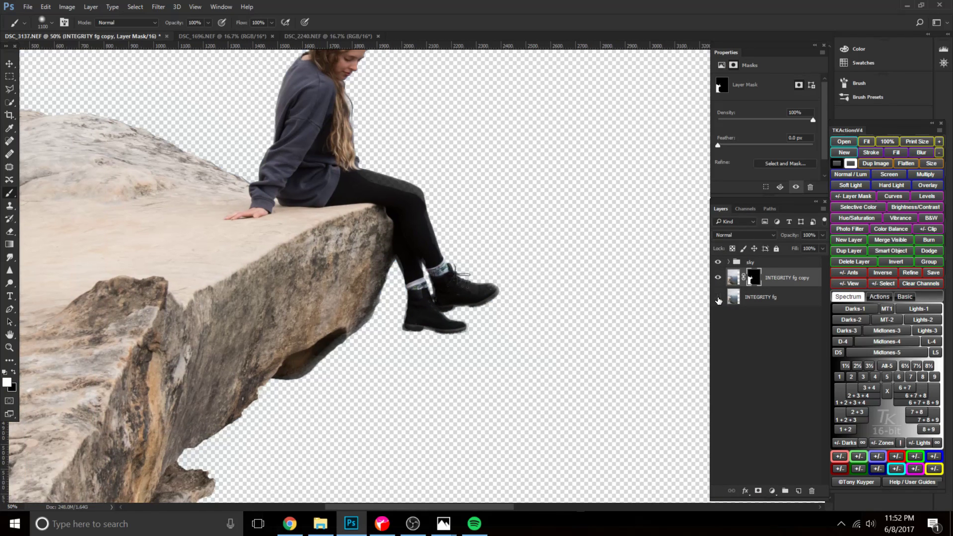
Set the brush to 200 px in Overlay mode for refining the legs on the INTEGRITY fg copy mask.
key(ctrl+plus)
key(bracketleft)
key(bracketleft)
key(bracketleft)
key(bracketleft)
key(bracketleft)
key(bracketleft)
key(bracketleft)
key(bracketleft)
key(bracketleft)
click(118, 24)
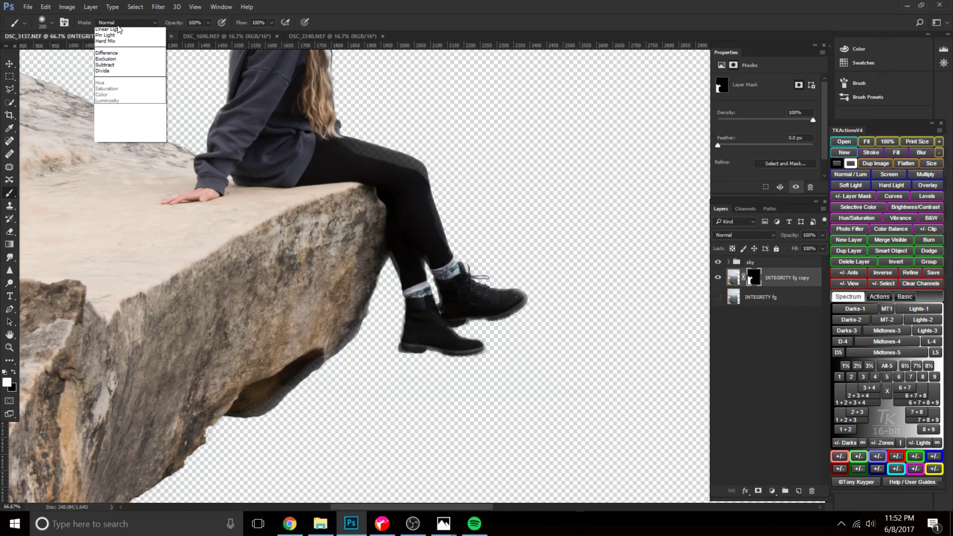
click(130, 133)
scroll(309, 296, up, 5)
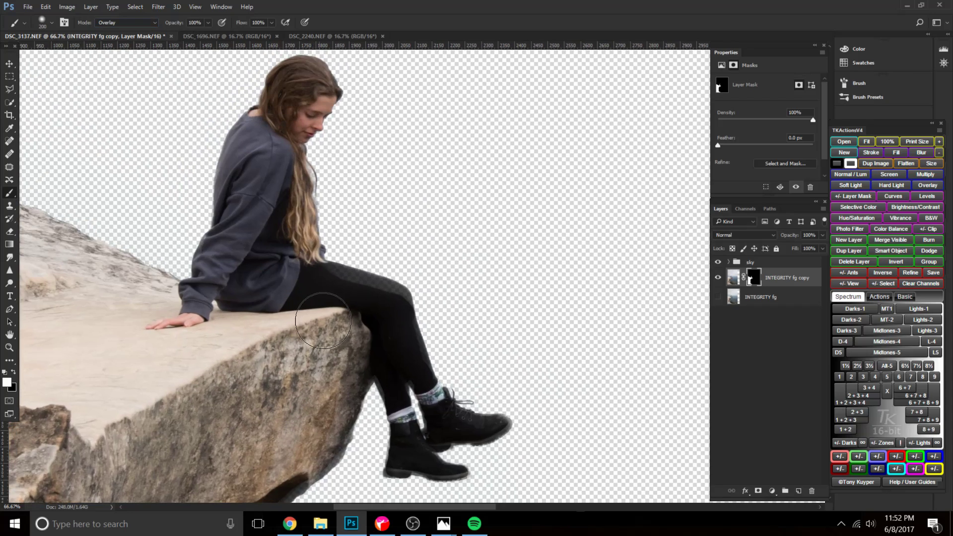
Paint the semi-transparent thigh and knee white on the layer mask in Overlay mode, reducing the brush to 90 px at 60% opacity.
mouse_move(308, 305)
mouse_down()
mouse_move(337, 290)
mouse_move(351, 298)
mouse_move(319, 285)
mouse_move(382, 298)
mouse_move(397, 310)
mouse_move(401, 346)
mouse_up()
key(bracketleft)
key(bracketleft)
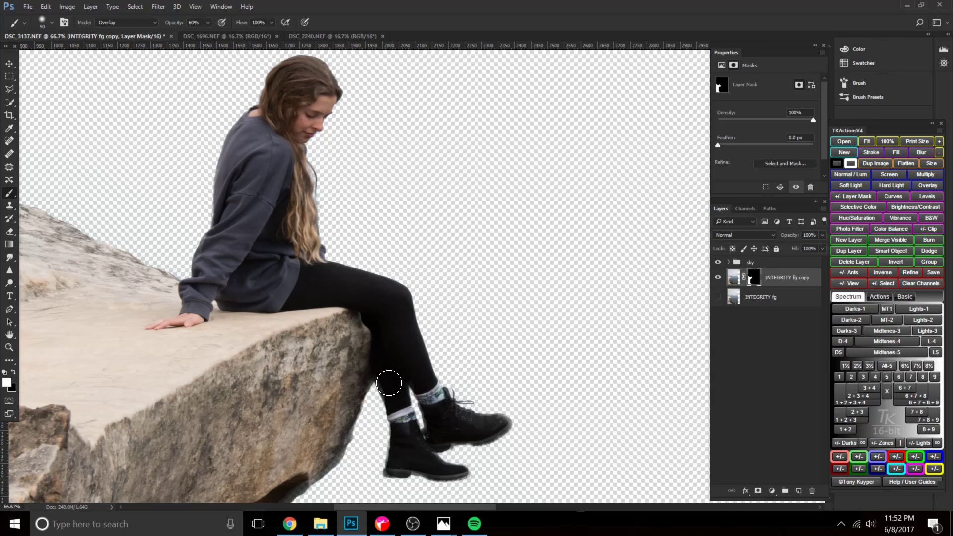
Examine the masked edges of the rock overhang, lower legs and boots on INTEGRITY fg copy.
key(bracketright)
key(bracketright)
key(bracketright)
drag(326, 373, 330, 270)
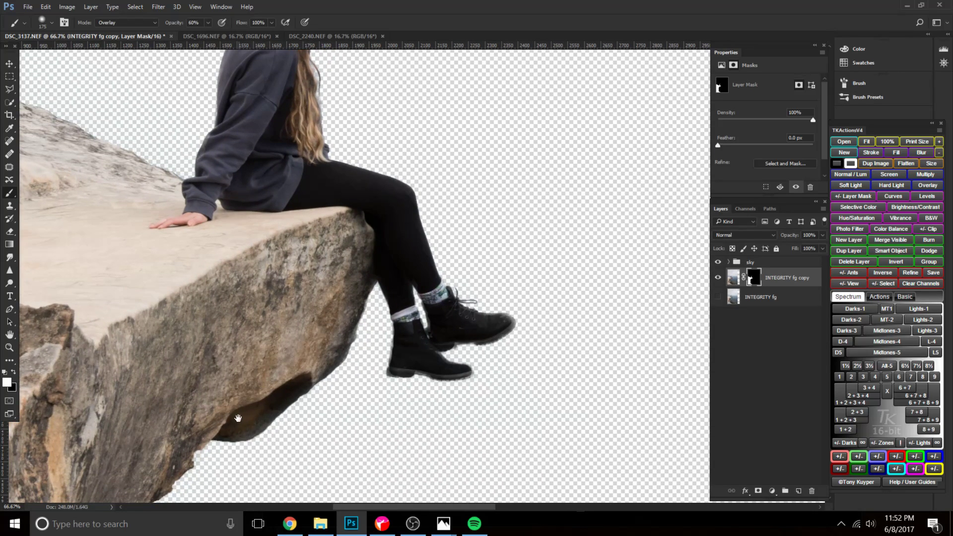
drag(237, 418, 276, 348)
drag(272, 298, 380, 225)
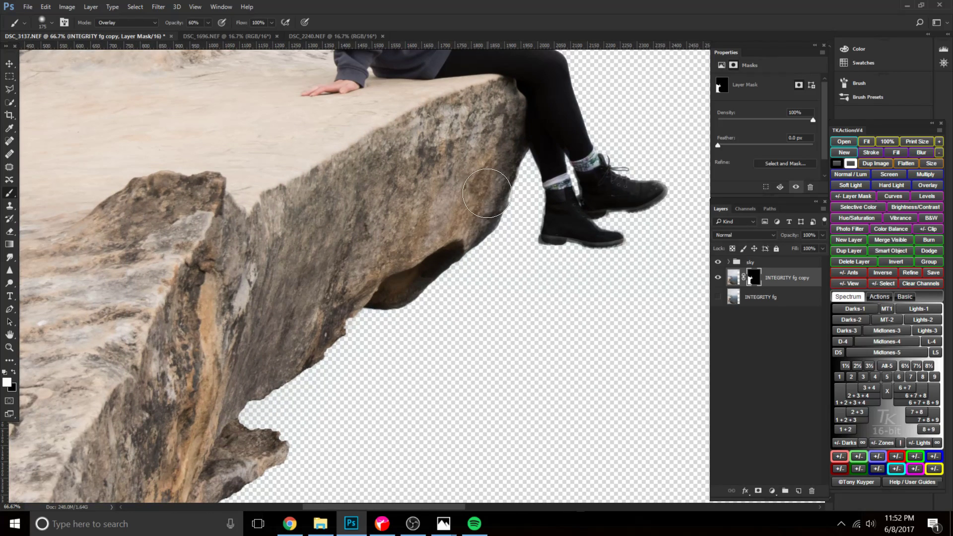
drag(412, 266, 281, 347)
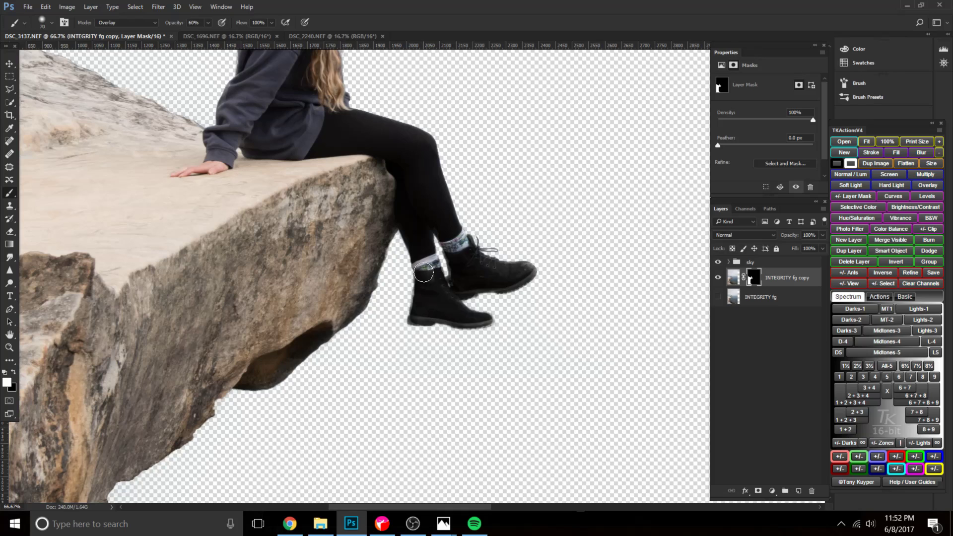
drag(336, 388, 538, 168)
drag(502, 259, 262, 429)
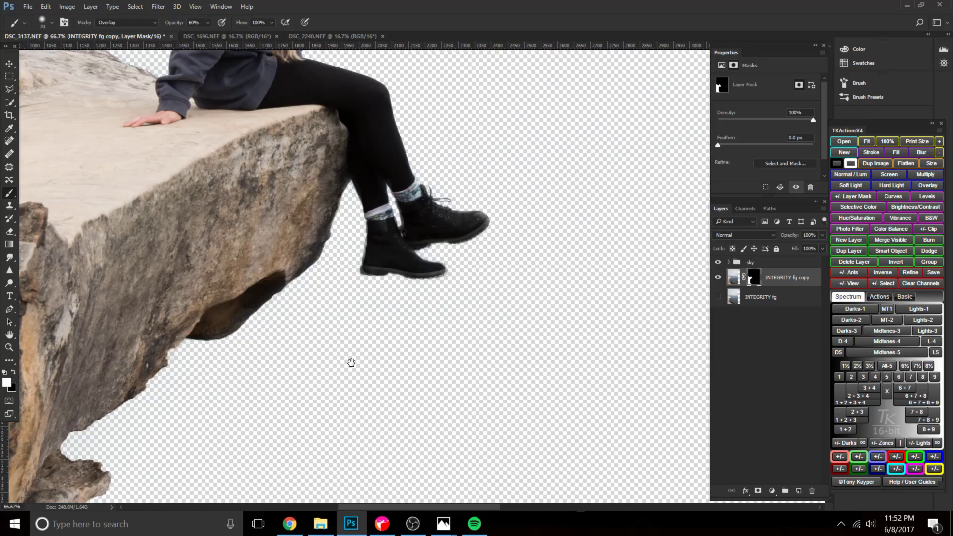
drag(303, 385, 475, 280)
drag(515, 231, 370, 366)
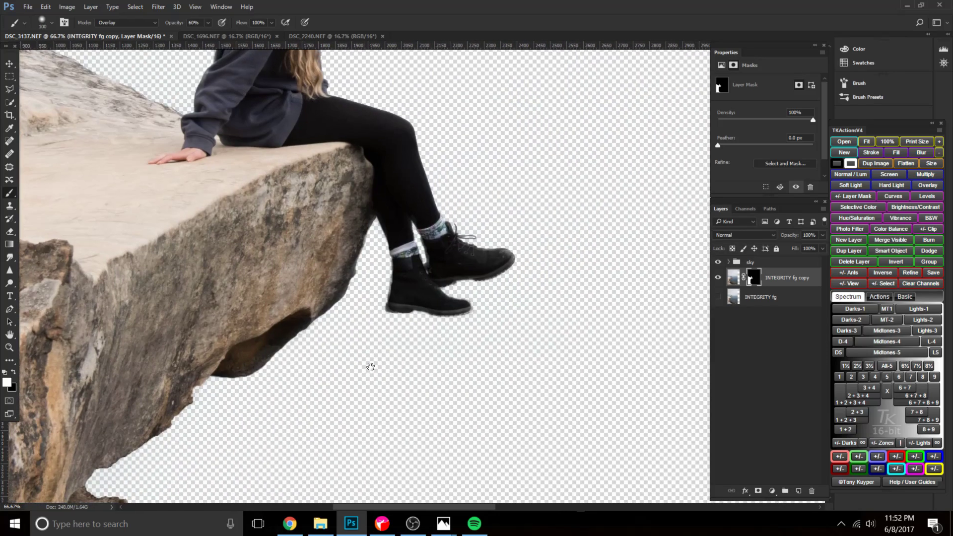
Compare the masked boots and rock edge with the original image by showing and hiding INTEGRITY fg, leaving that layer hidden.
key(ctrl+2)
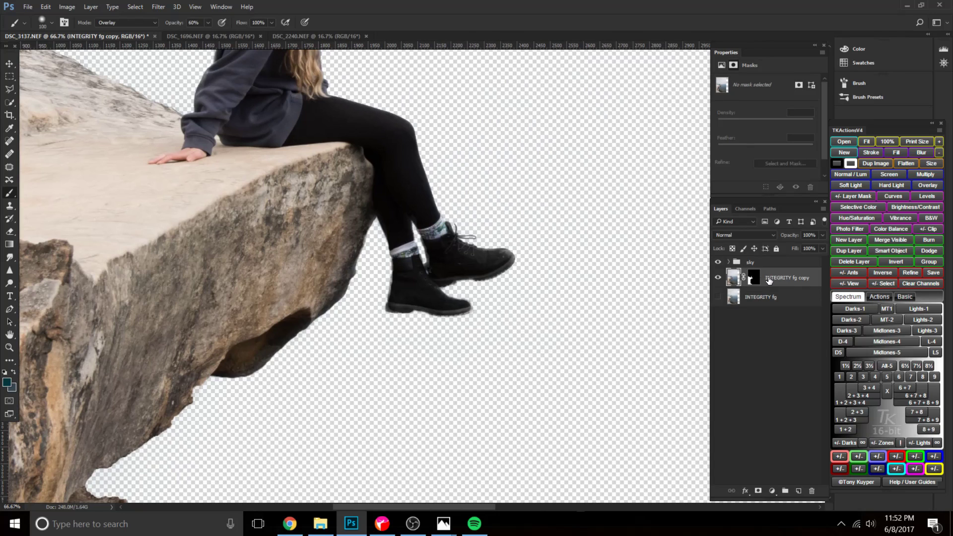
click(718, 297)
click(717, 297)
click(717, 298)
click(717, 298)
click(754, 279)
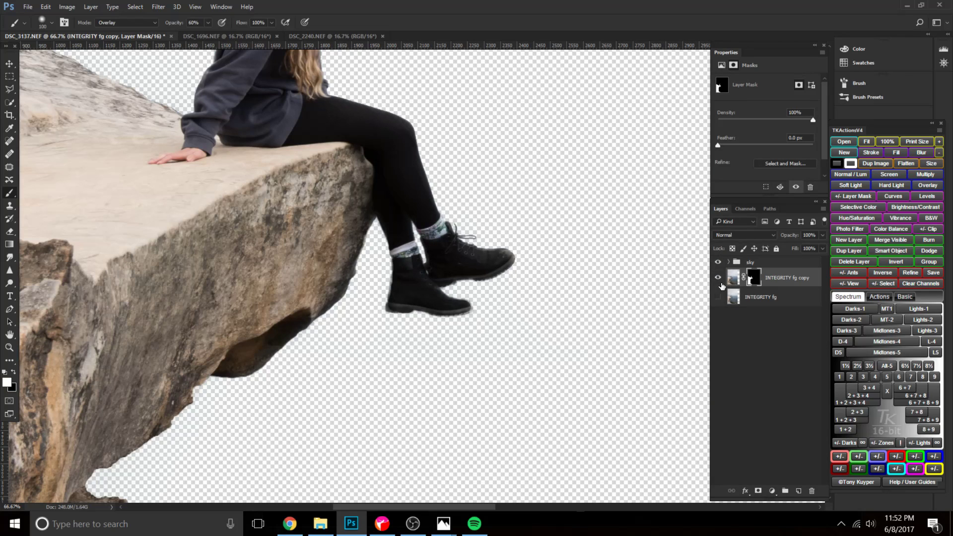
click(718, 298)
click(724, 298)
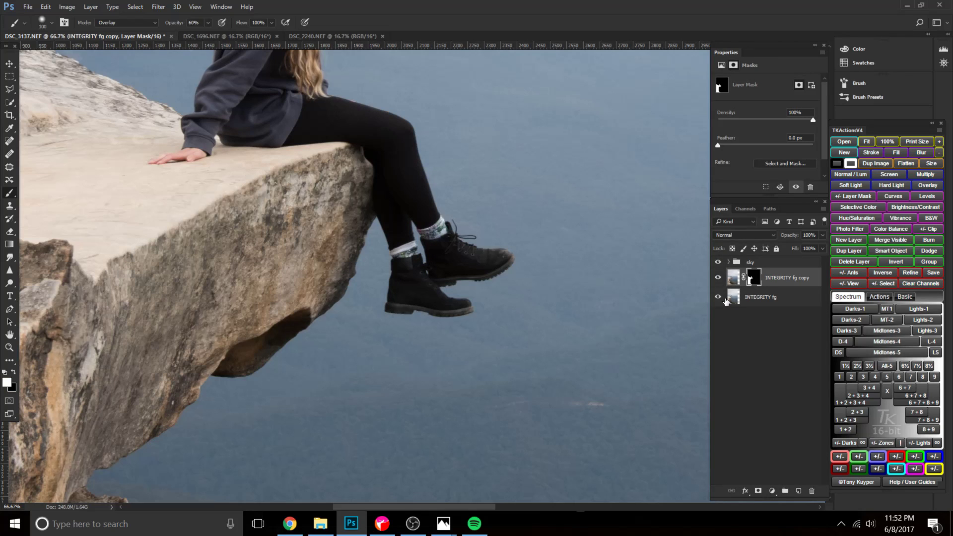
click(725, 300)
click(718, 298)
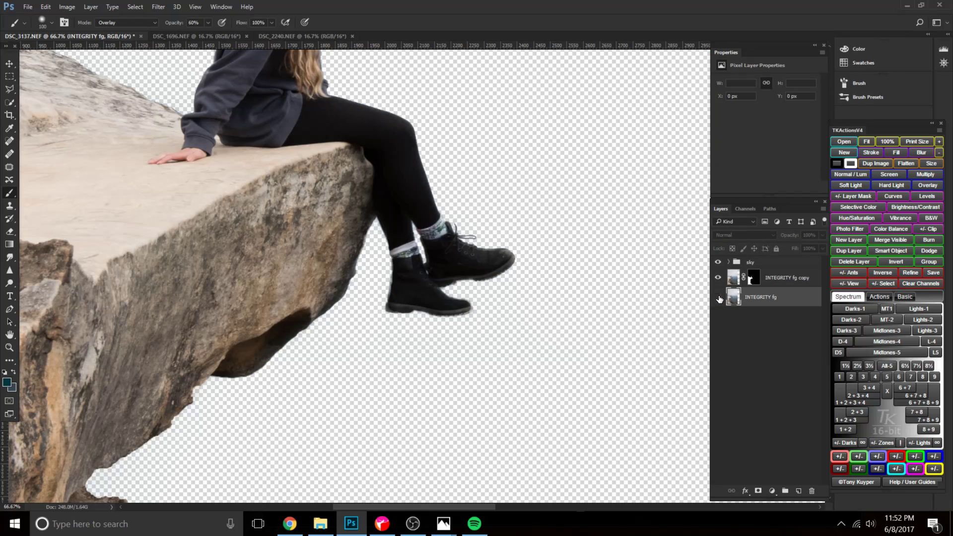
scroll(485, 311, up, 1)
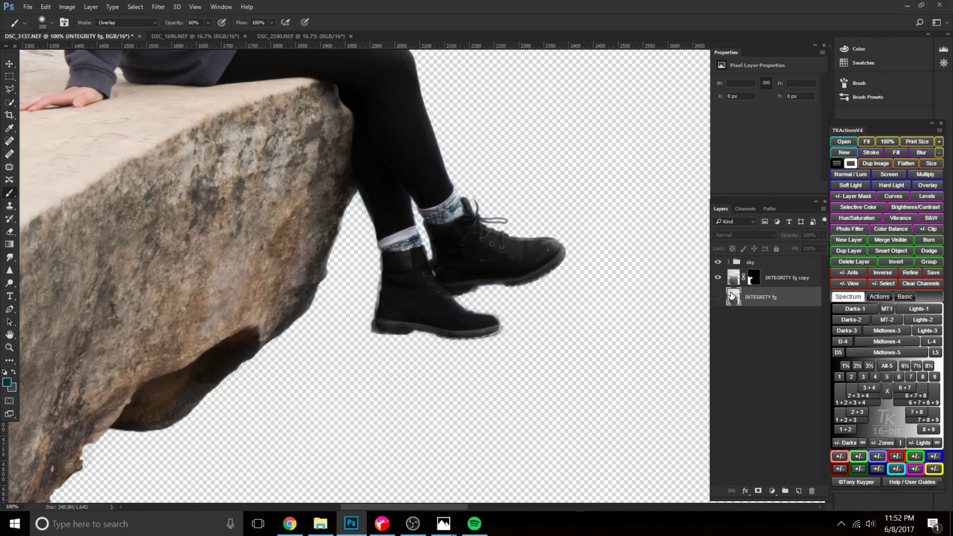
click(754, 278)
click(718, 297)
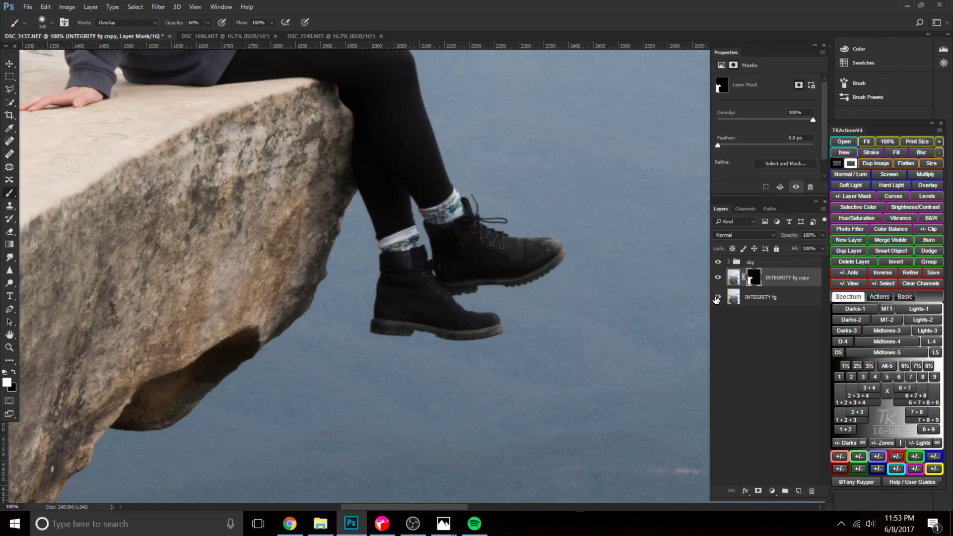
click(716, 297)
Paint the boots and laces white on the INTEGRITY fg copy mask in Overlay mode, raising the brush opacity to 80%.
mouse_move(407, 283)
mouse_down()
mouse_move(390, 283)
mouse_move(385, 312)
mouse_up()
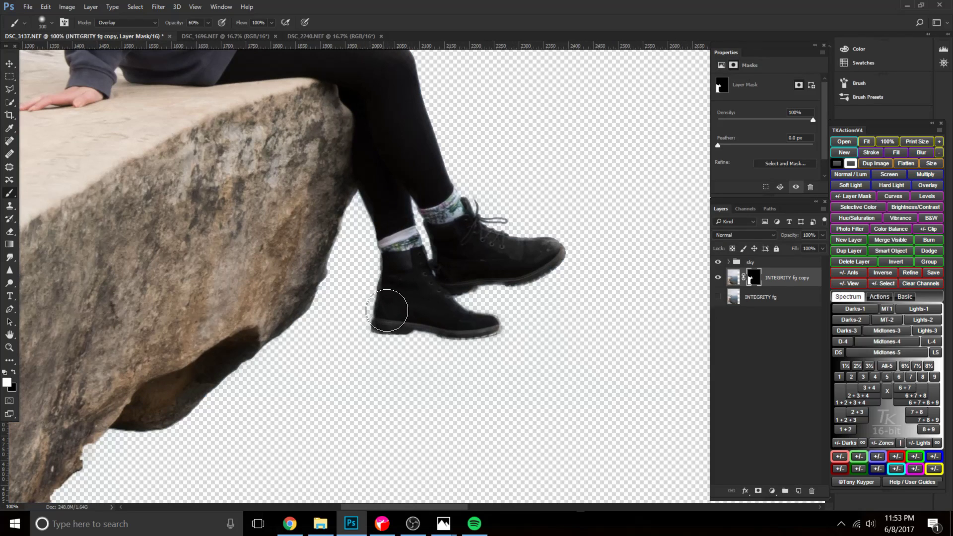
shift+click(753, 278)
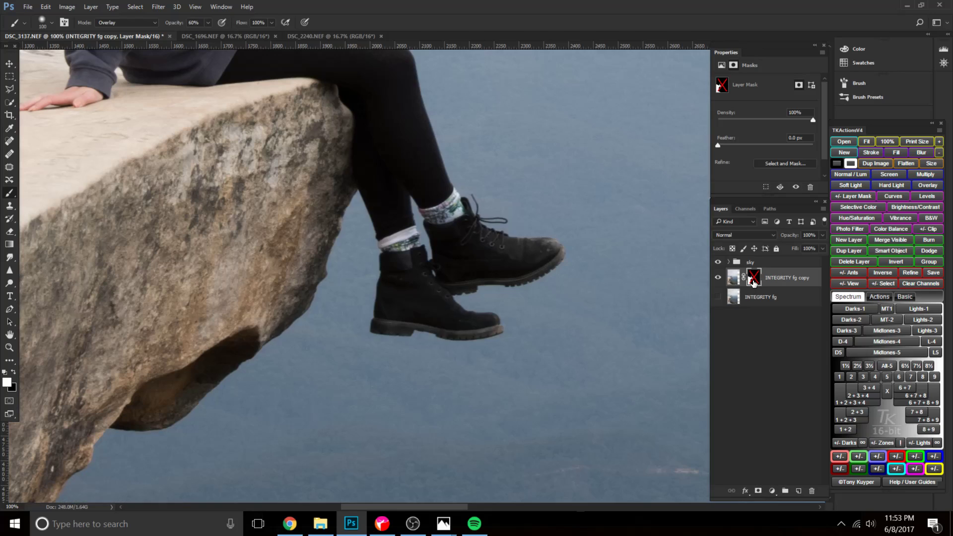
shift+click(753, 281)
mouse_move(398, 291)
mouse_down()
mouse_move(389, 302)
mouse_move(406, 314)
mouse_move(479, 329)
mouse_up()
key(bracketleft)
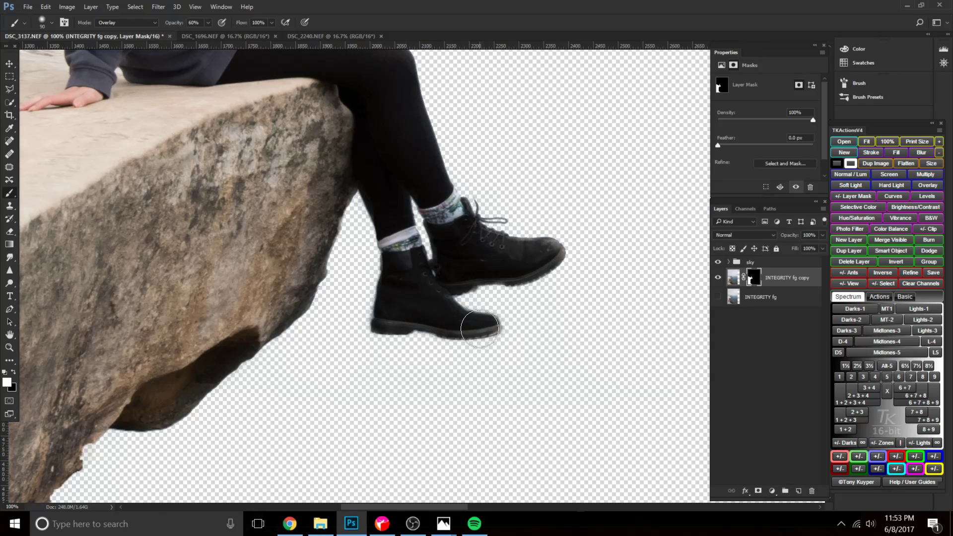
click(490, 325)
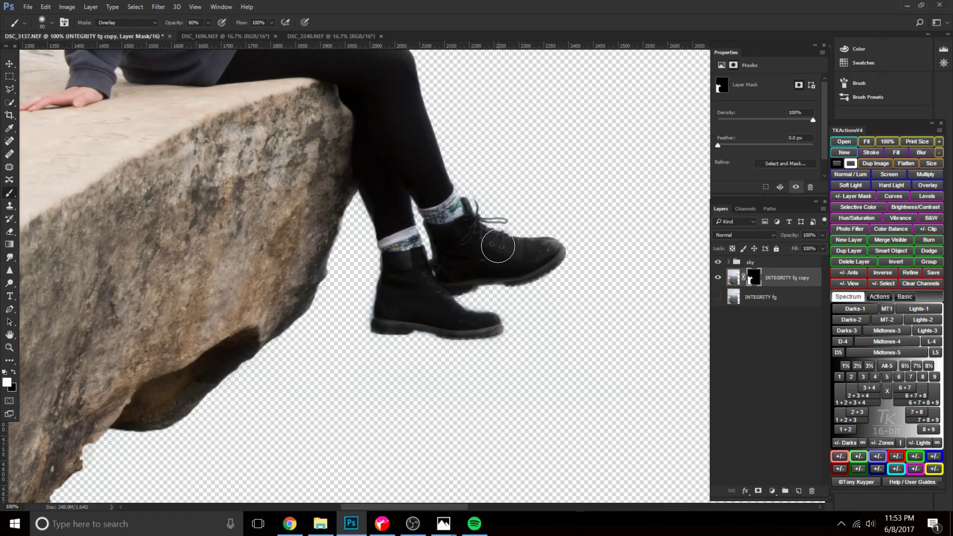
drag(487, 224, 510, 222)
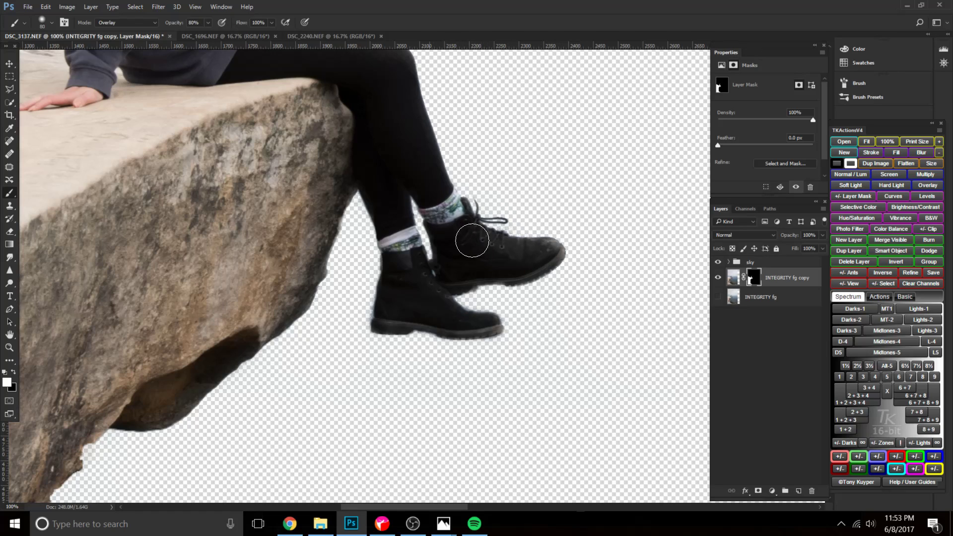
mouse_move(465, 278)
mouse_down()
mouse_move(549, 263)
mouse_move(459, 282)
mouse_move(430, 310)
mouse_move(485, 329)
mouse_up()
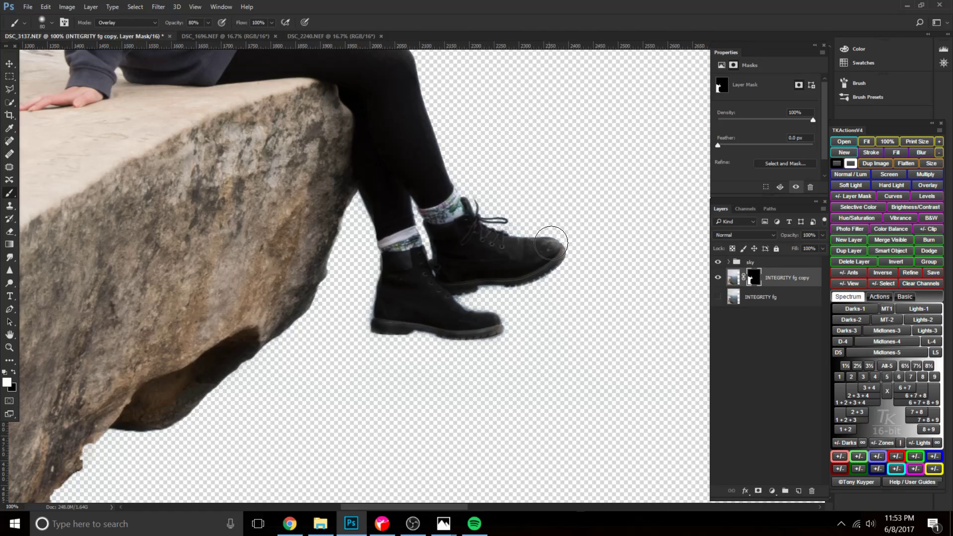
Set the brush to 100 px, duplicate INTEGRITY fg copy with its mask, and target the duplicate's layer mask.
key(])
key(])
mouse_move(331, 223)
mouse_down()
mouse_move(311, 286)
mouse_move(442, 447)
mouse_up()
key(space)
drag(214, 181, 224, 163)
drag(598, 497, 477, 378)
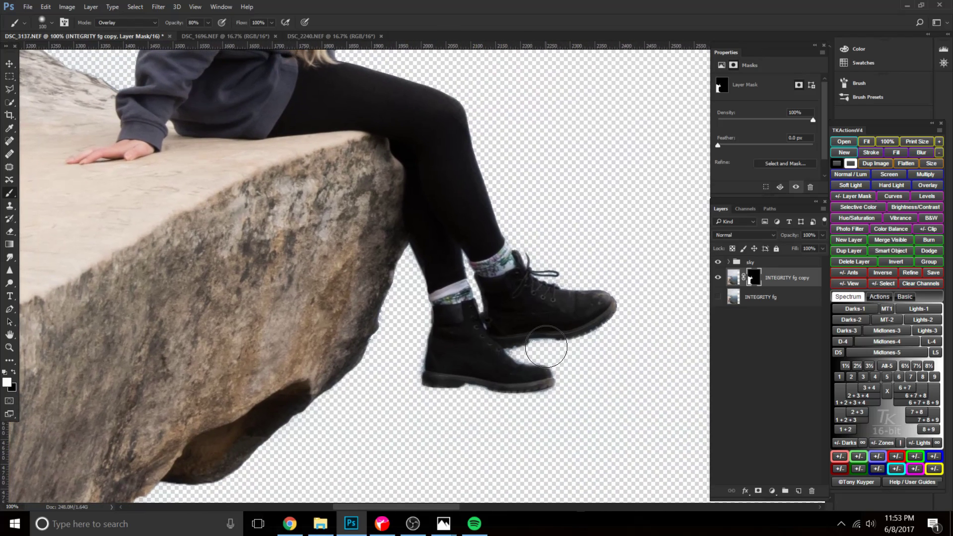
key(ctrl+minus)
key(ctrl+minus)
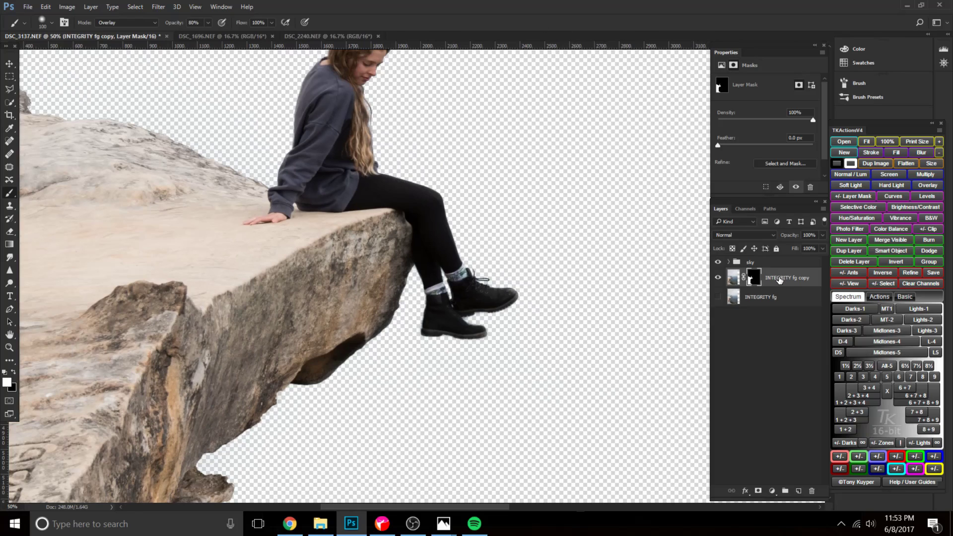
key(ctrl+j)
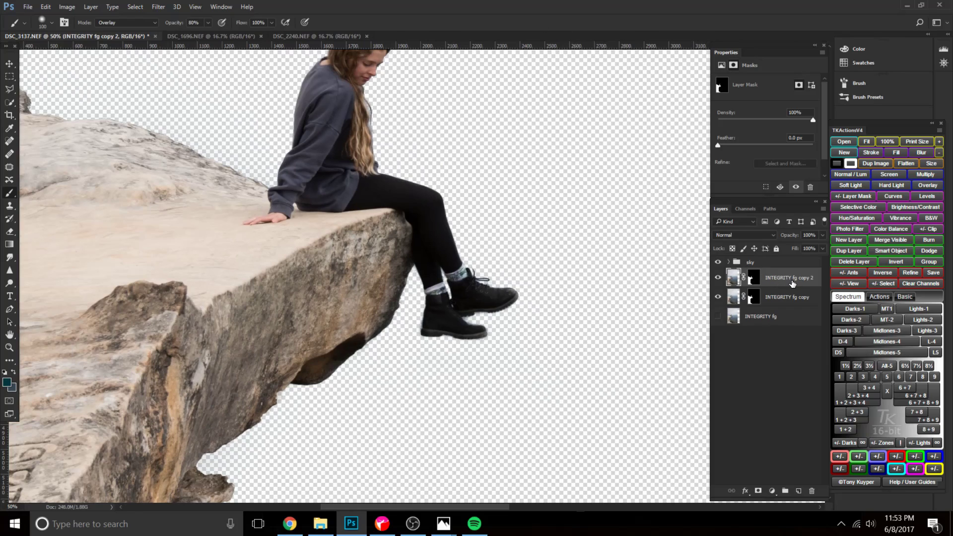
click(751, 282)
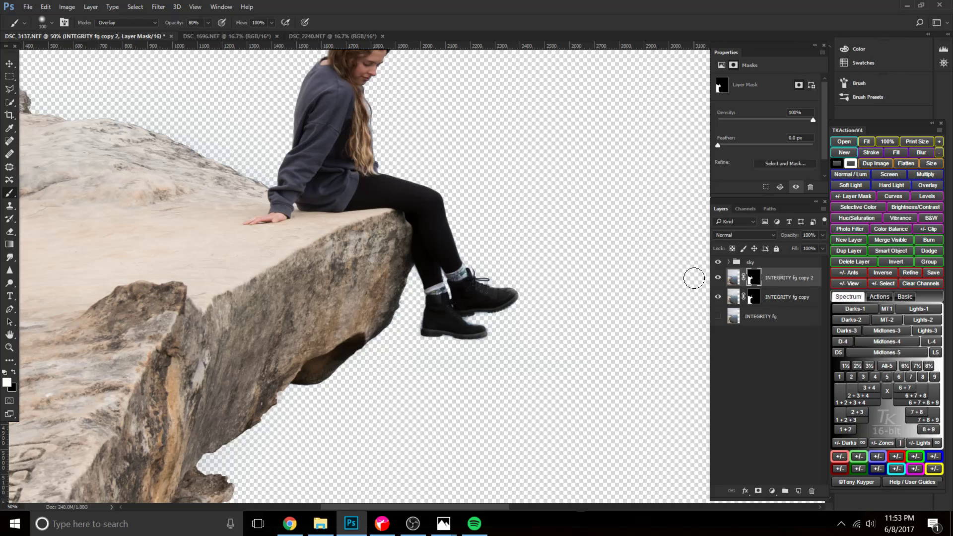
Examine the cutout fringe around the boots, socks and rock edge up close on INTEGRITY fg copy 2.
key(ctrl+plus)
key(ctrl+plus)
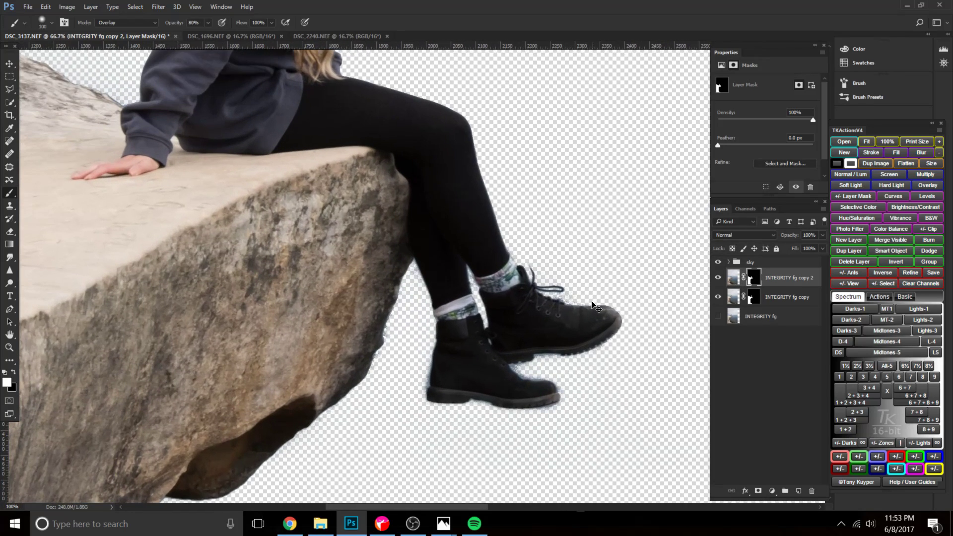
drag(524, 309, 411, 260)
key(ctrl+plus)
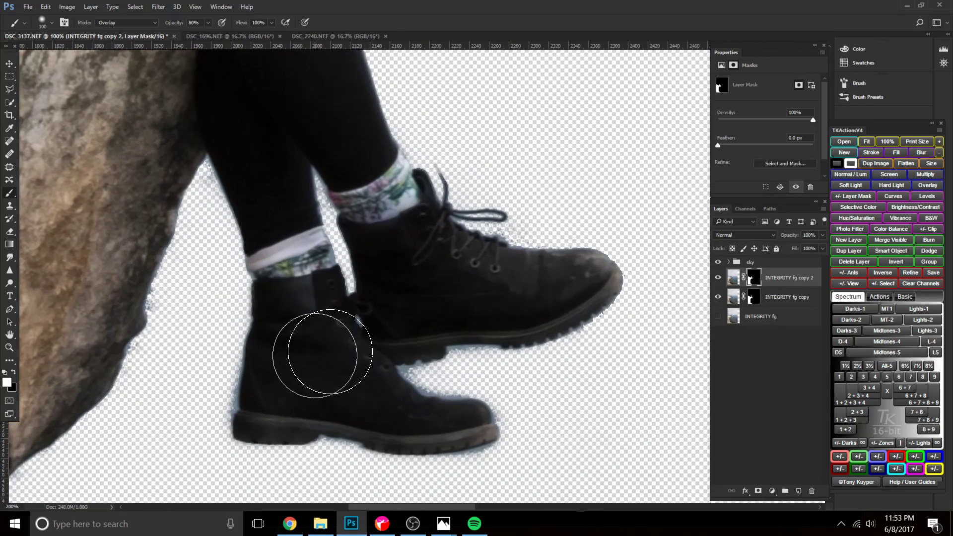
drag(284, 376, 505, 271)
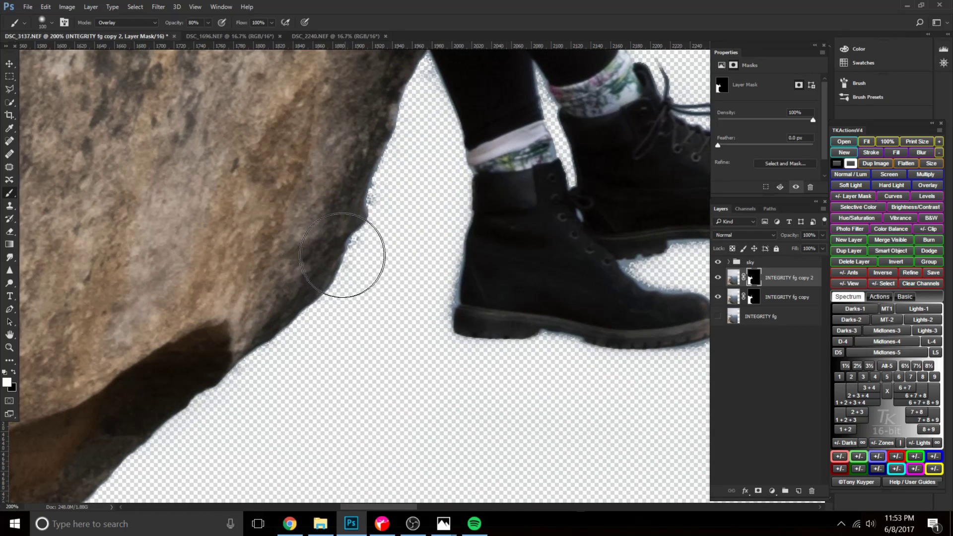
drag(398, 209, 307, 316)
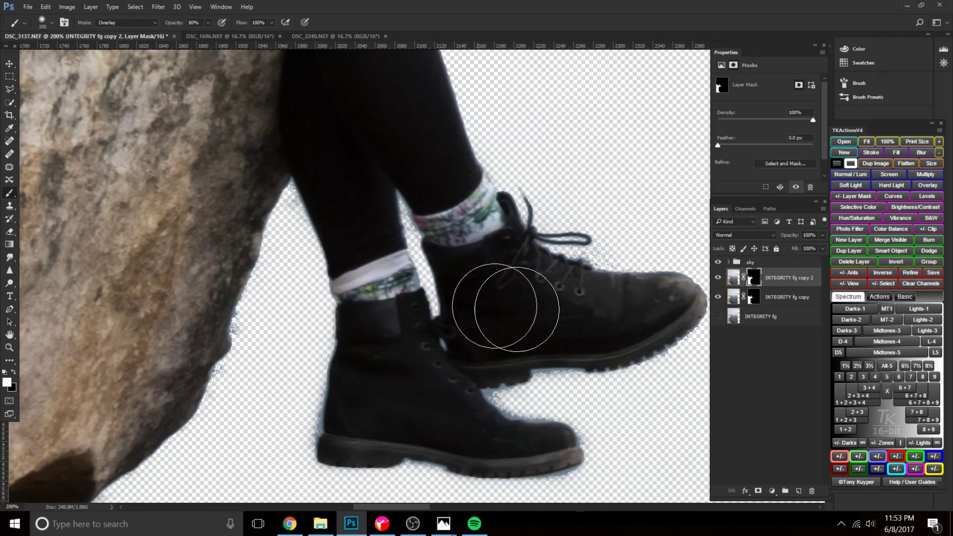
drag(598, 362, 531, 278)
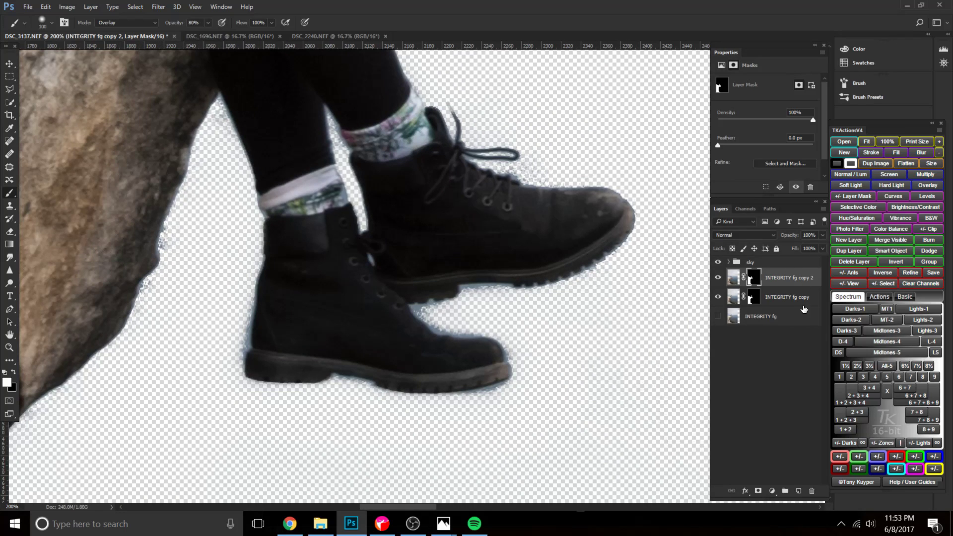
double_click(754, 279)
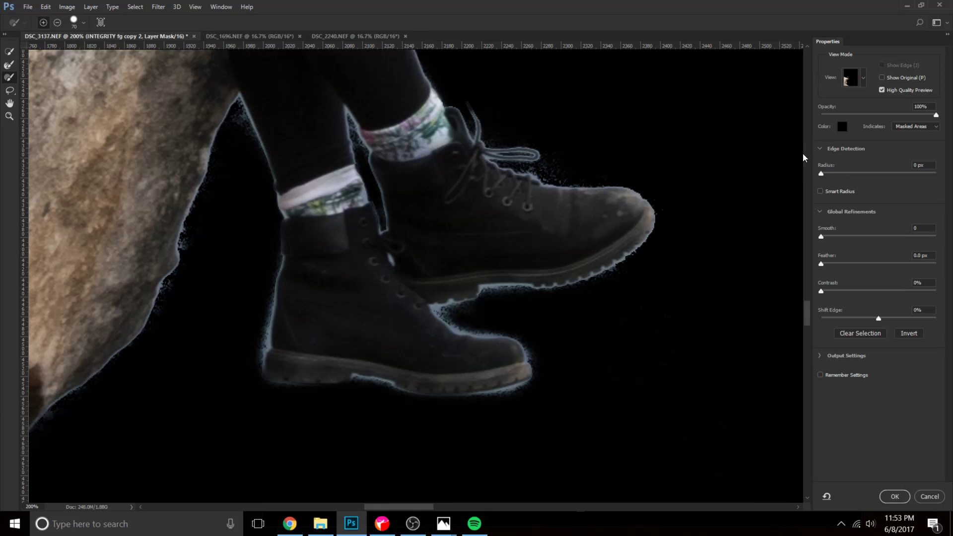
drag(821, 173, 829, 172)
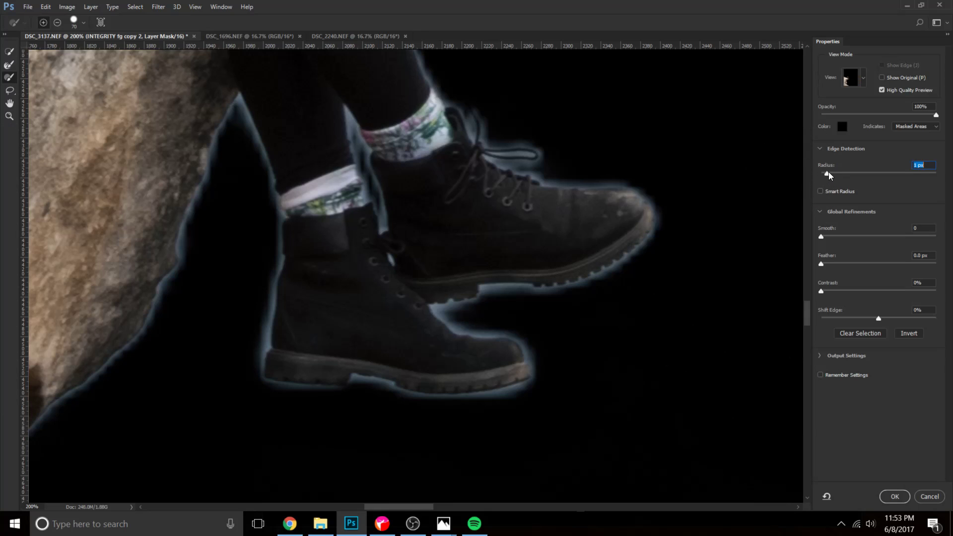
drag(880, 315, 866, 320)
drag(821, 264, 833, 238)
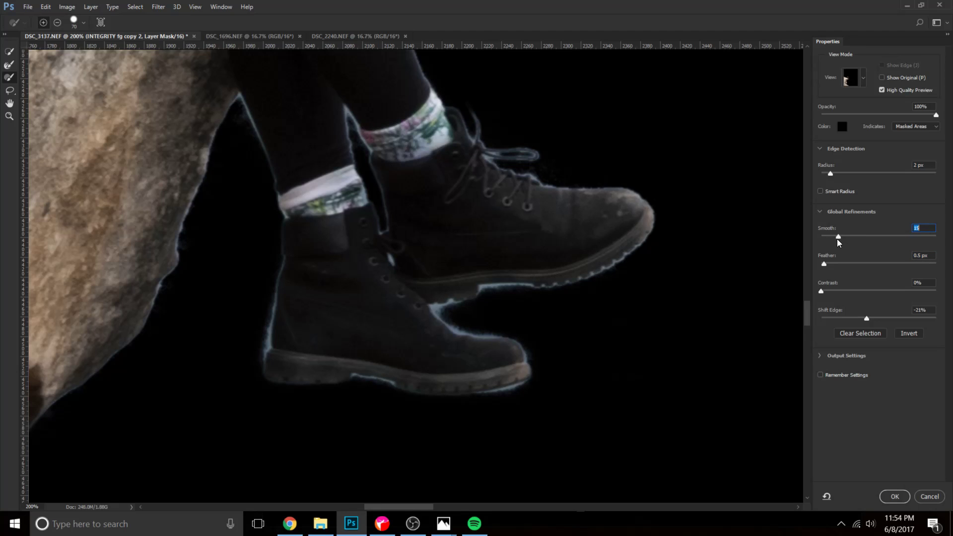
drag(820, 290, 833, 290)
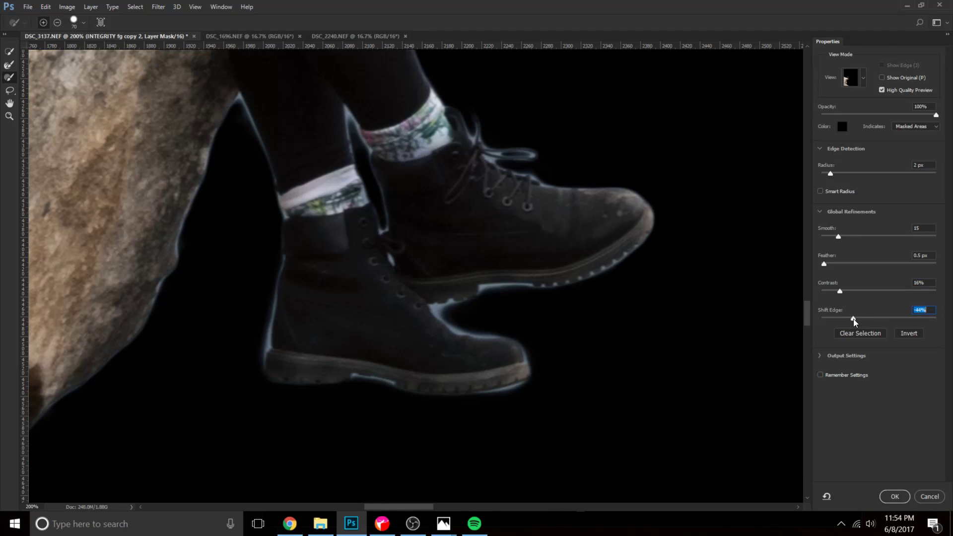
click(830, 174)
drag(853, 319, 848, 321)
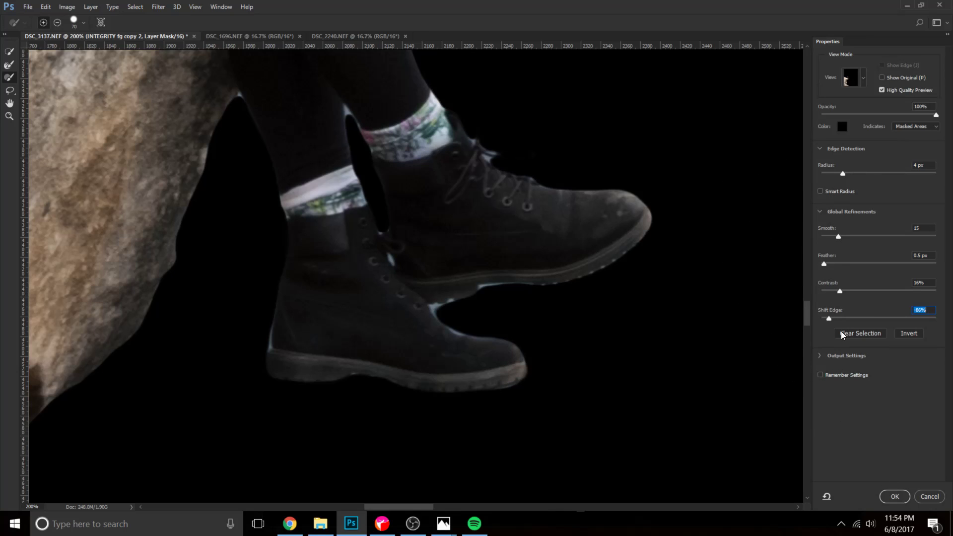
click(924, 498)
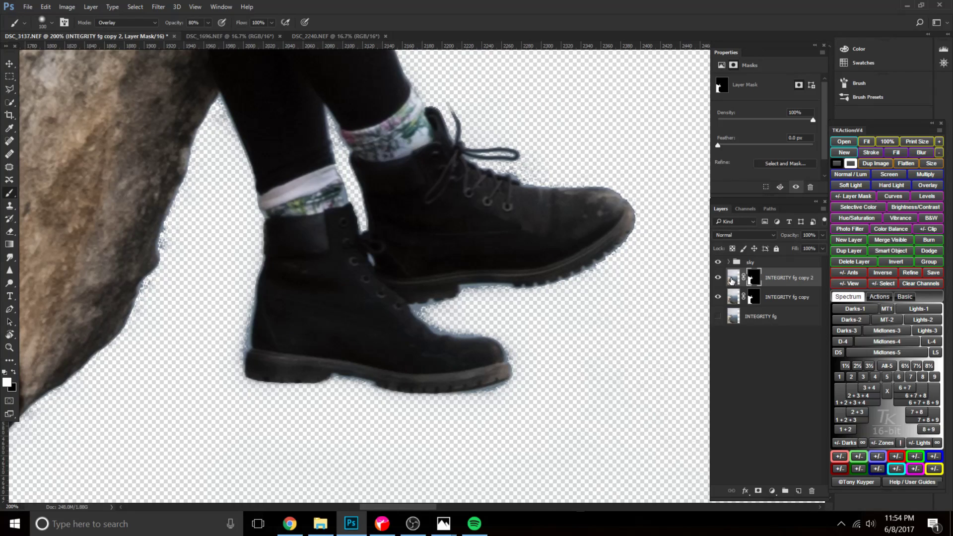
Disable the INTEGRITY fg copy 2 layer mask and select the blue background with Color Range at fuzziness 99 and range 11%.
shift+click(750, 279)
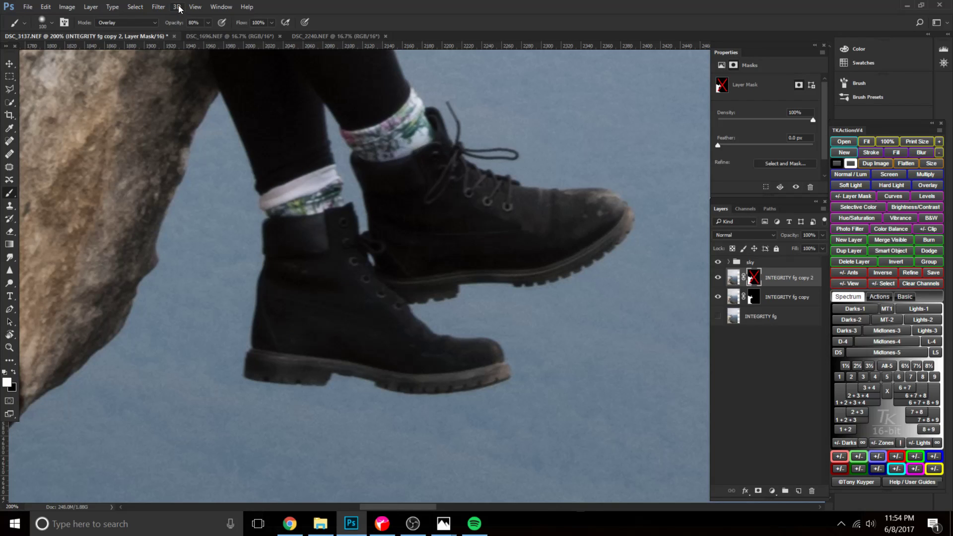
click(135, 7)
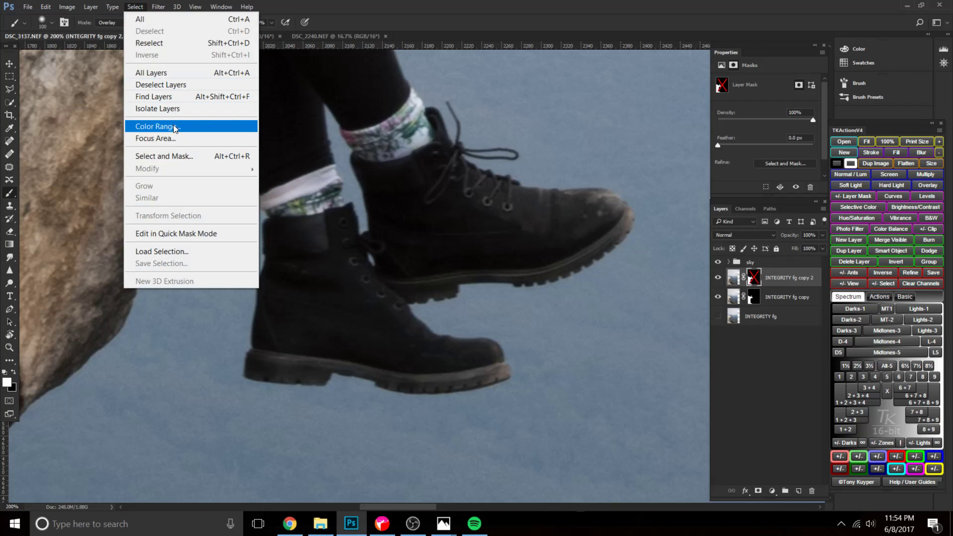
click(174, 124)
click(472, 285)
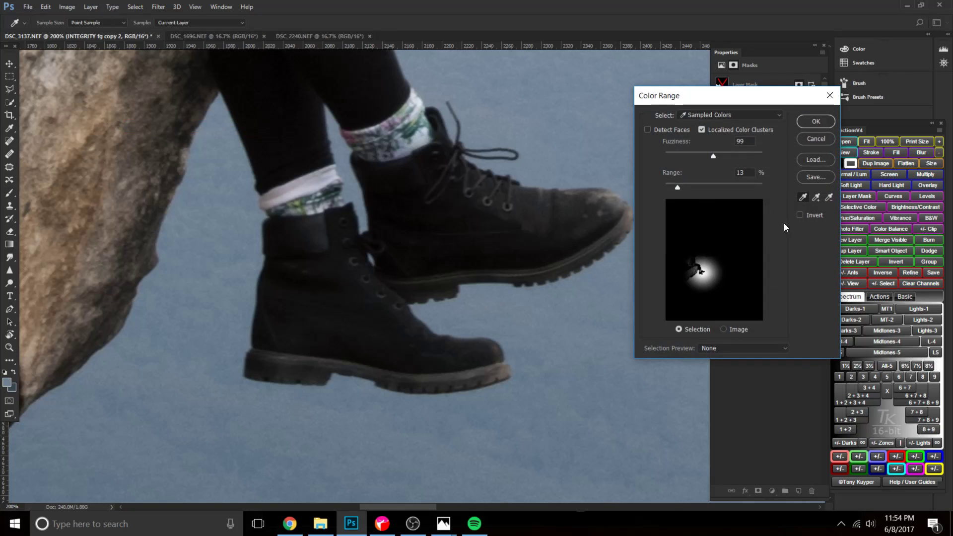
click(674, 187)
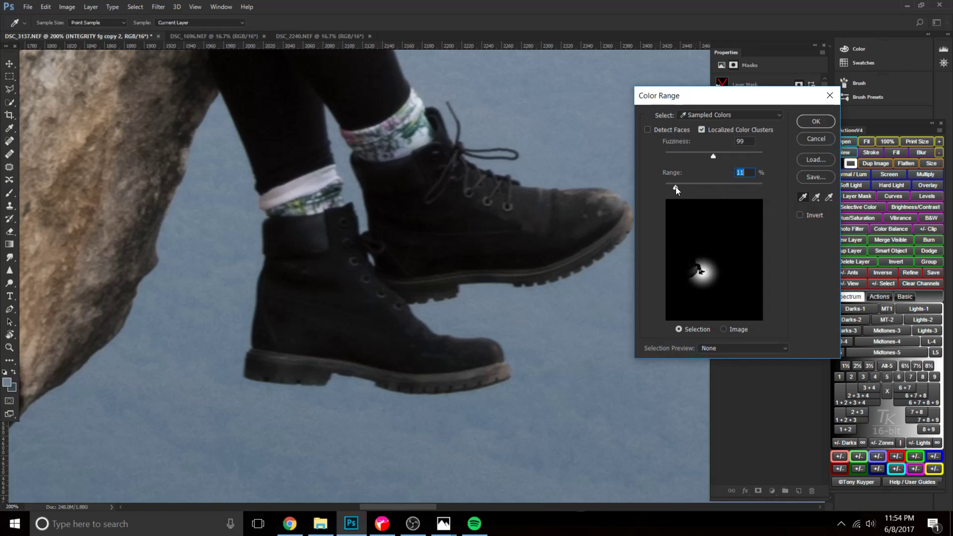
click(811, 124)
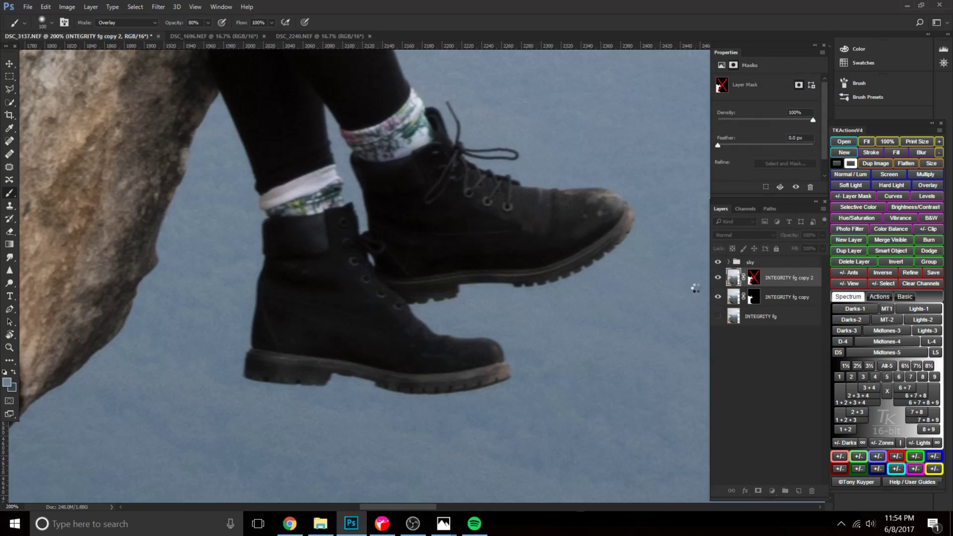
Re-enable the INTEGRITY fg copy 2 layer mask and hide the selection edges.
shift+click(749, 281)
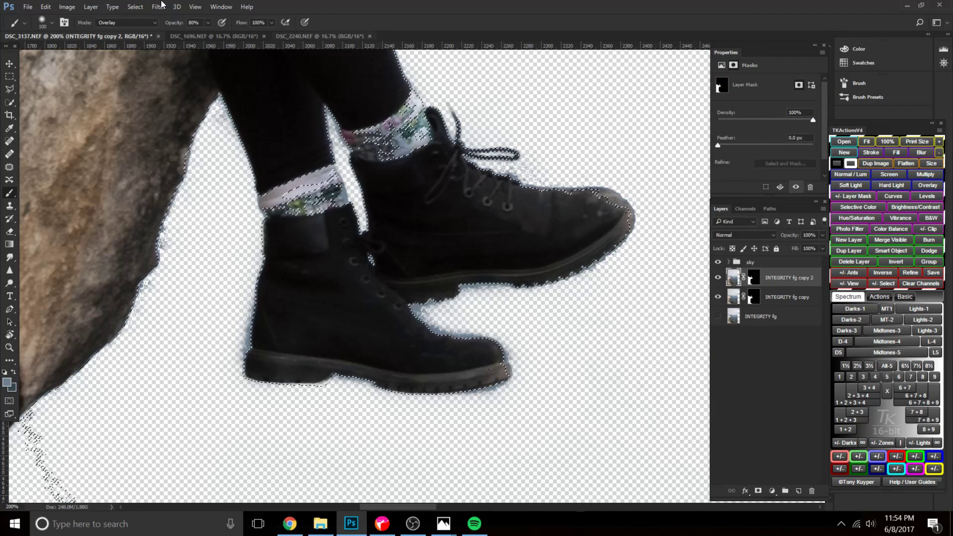
click(197, 6)
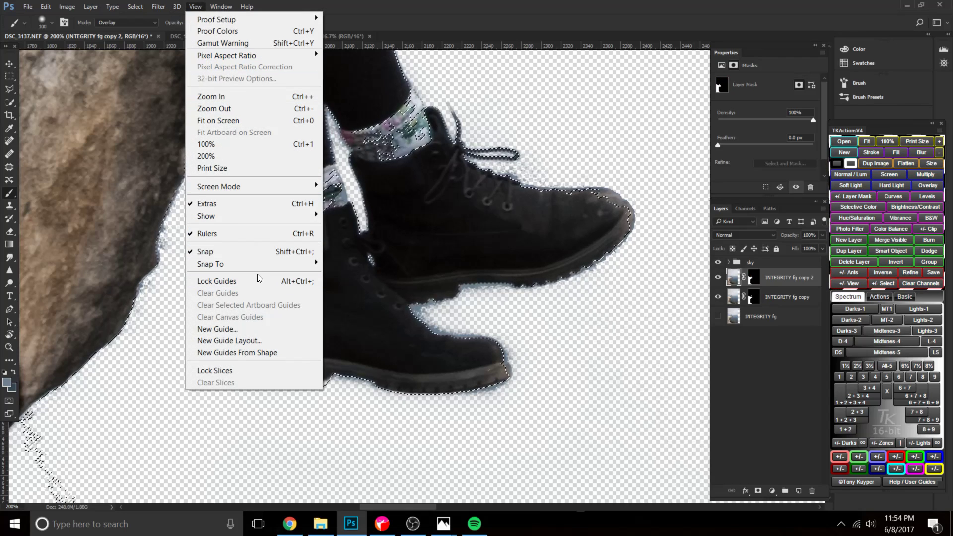
mouse_move(251, 215)
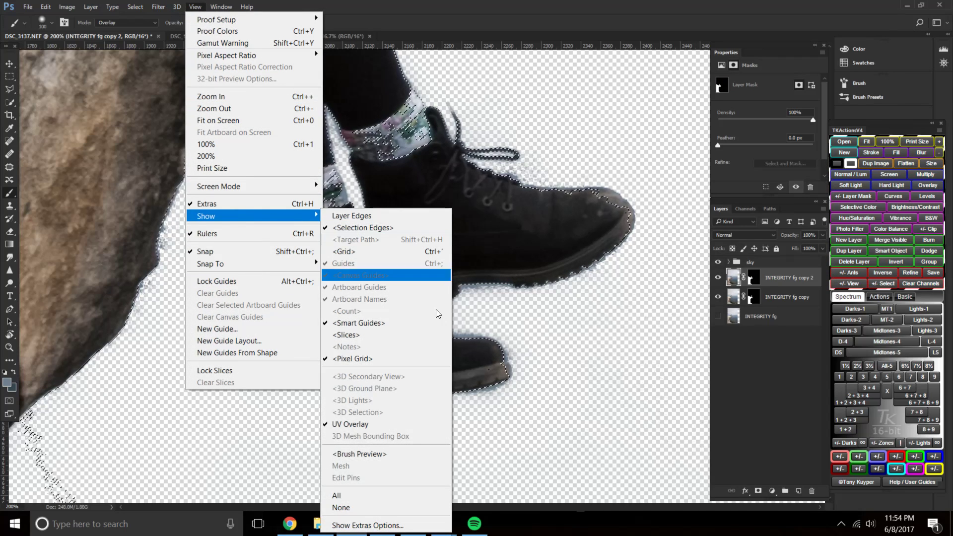
click(372, 237)
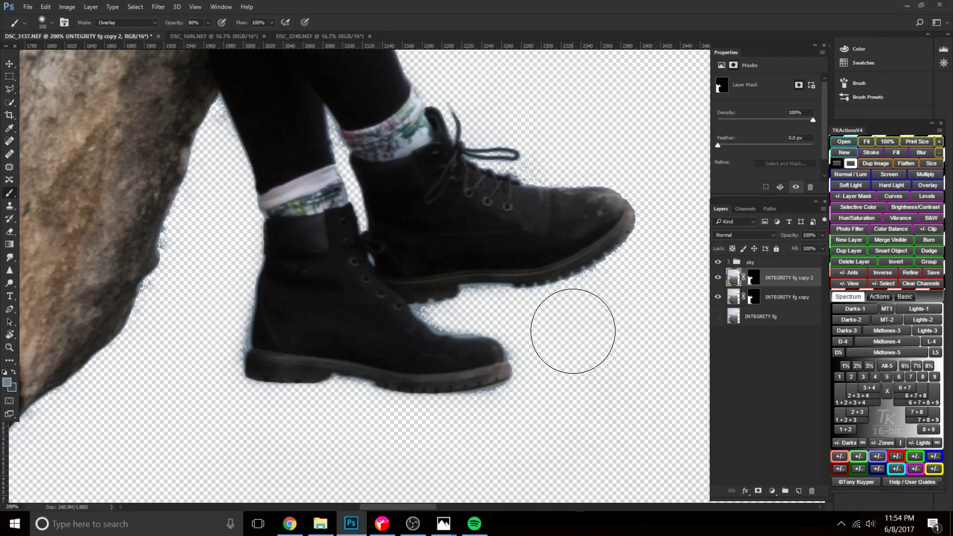
Set the brush to 70 px at 60% opacity and target the layer mask of INTEGRITY fg copy 2.
key(bracketleft)
key(bracketleft)
key(bracketleft)
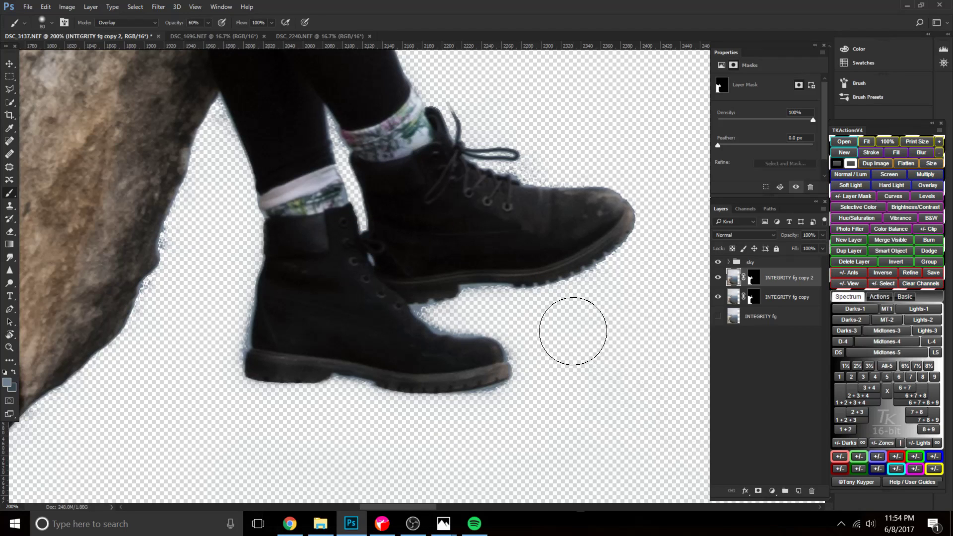
click(753, 280)
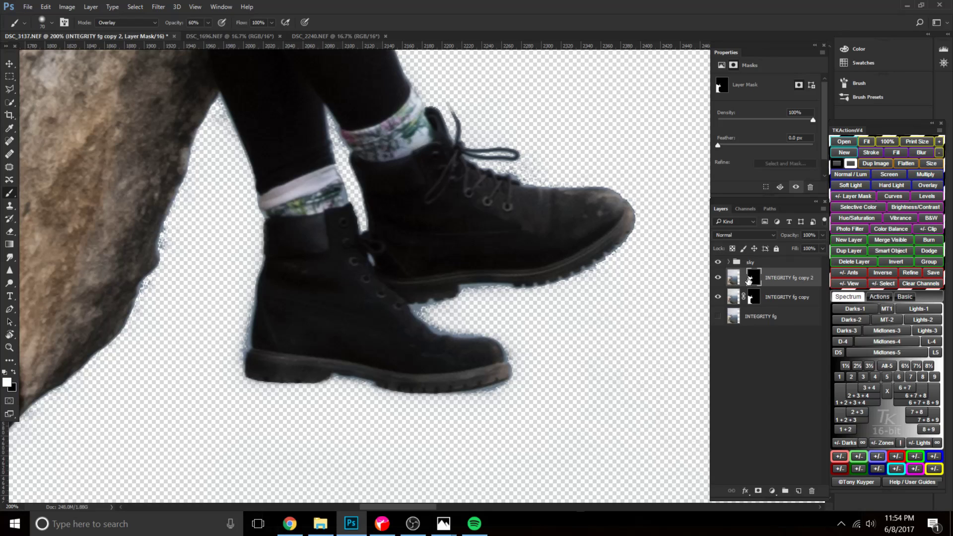
Rename the INTEGRITY fg copy 2 layer as "boot mask refine" and target its layer mask.
double_click(773, 280)
text(boot mask refine)
key(Return)
click(754, 279)
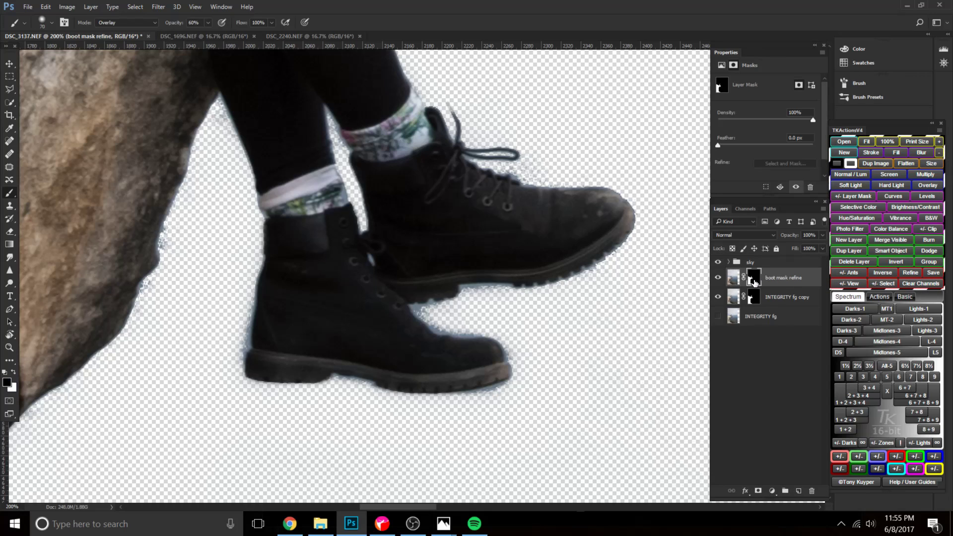
Set the brush to Normal mode at 40 px and 100% opacity for painting on the boot mask refine mask.
key(bracketleft)
key(bracketleft)
key(bracketleft)
key(bracketleft)
key(bracketleft)
key(bracketleft)
key(bracketleft)
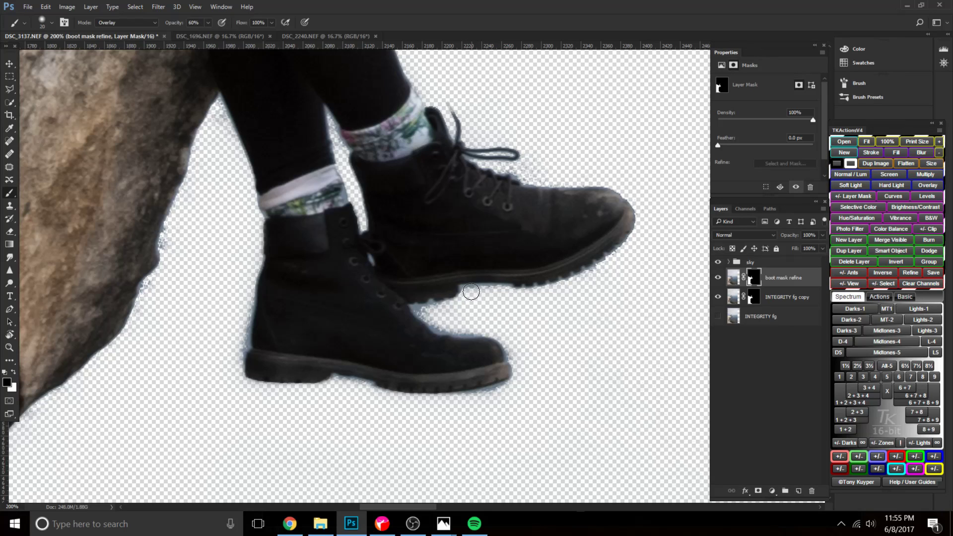
key(bracketright)
key(bracketright)
key(bracketright)
key(bracketright)
key(bracketright)
click(106, 25)
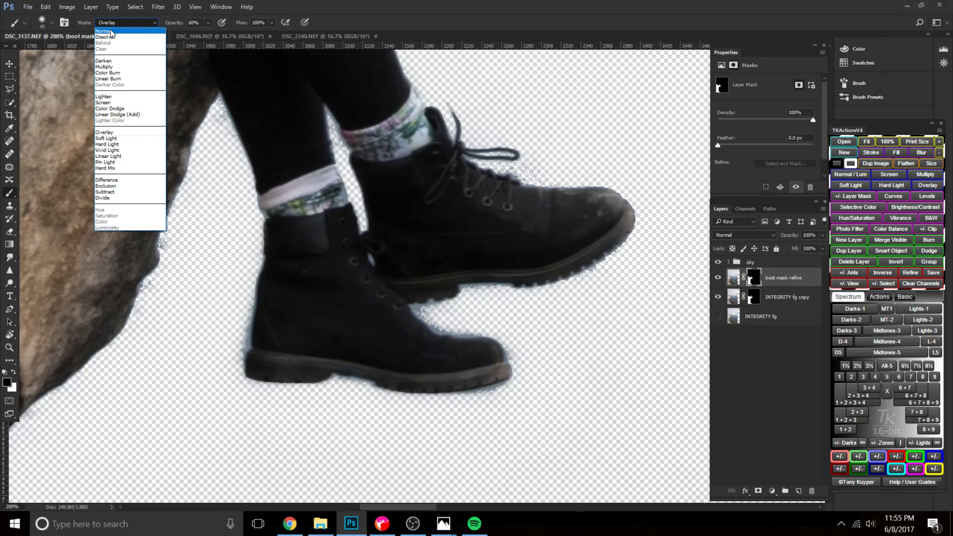
click(119, 29)
click(133, 24)
click(143, 24)
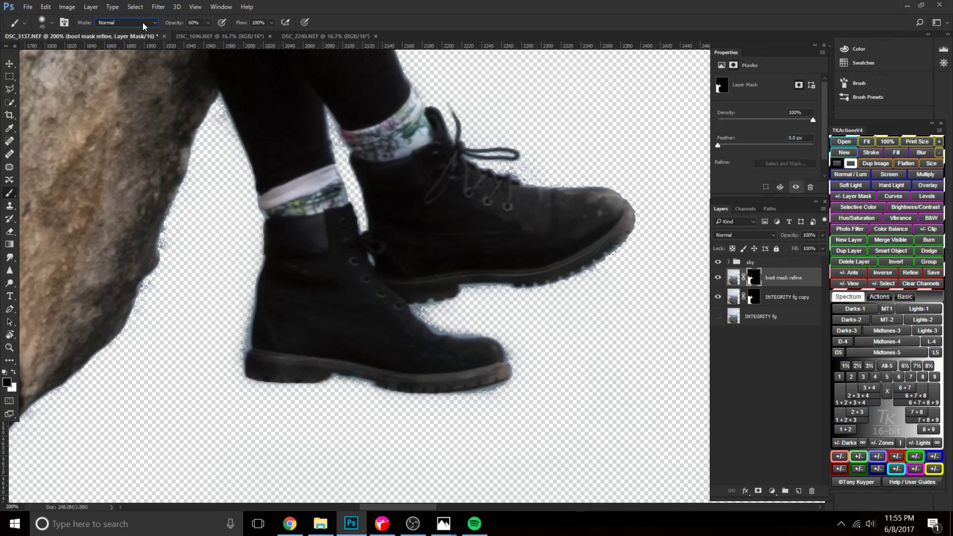
key(bracketright)
key(bracketright)
key(bracketright)
key(bracketright)
key(bracketright)
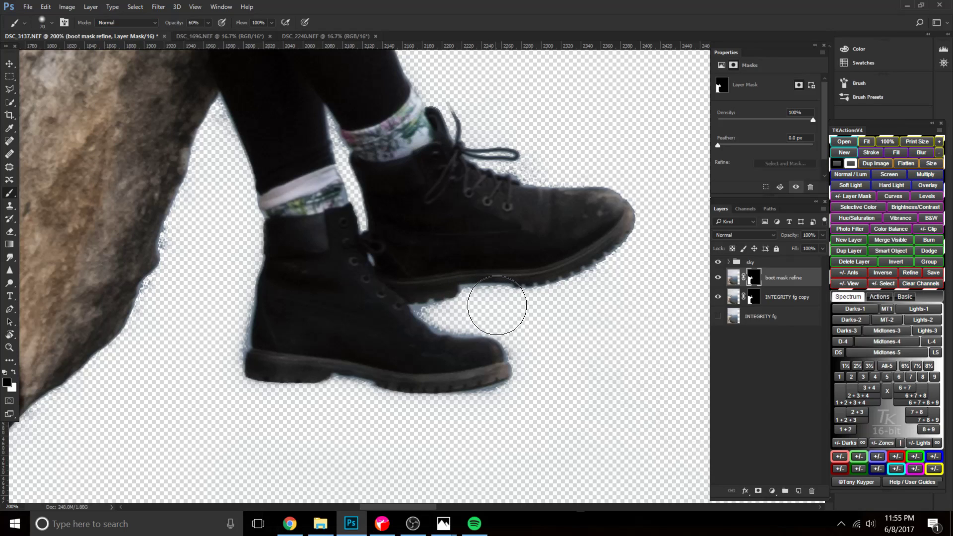
key(bracketleft)
key(bracketleft)
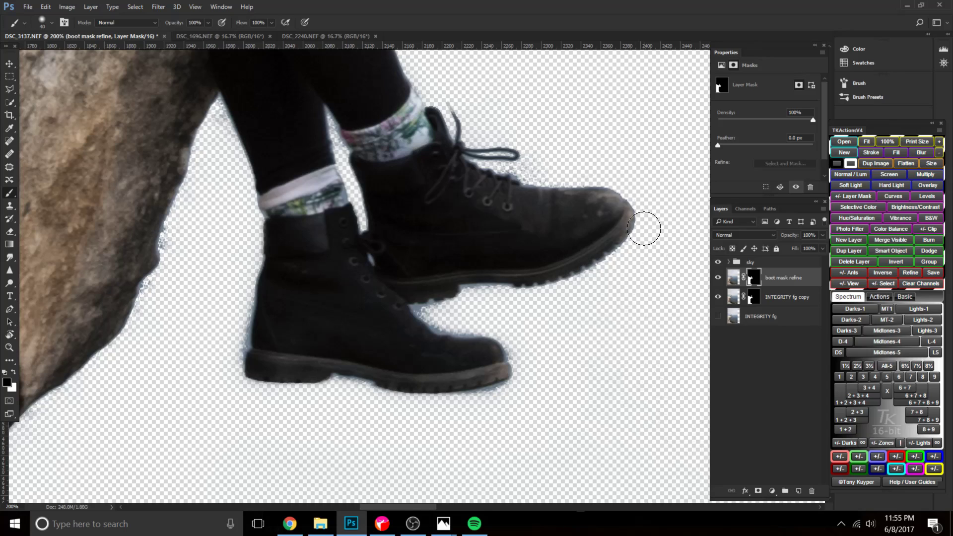
Run Color Range on the boot mask refine layer mask with the fuzziness set to 134.
click(159, 7)
click(169, 124)
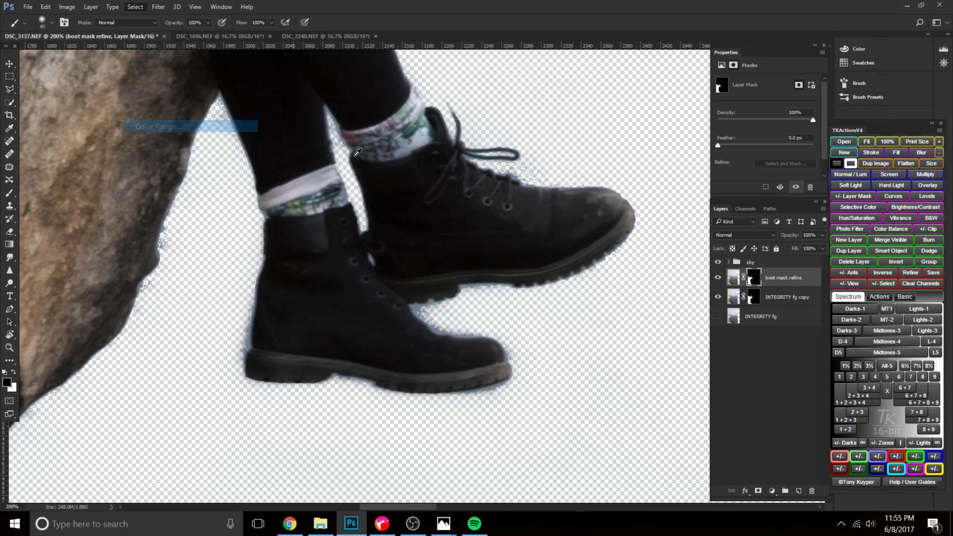
drag(713, 157, 730, 155)
click(814, 125)
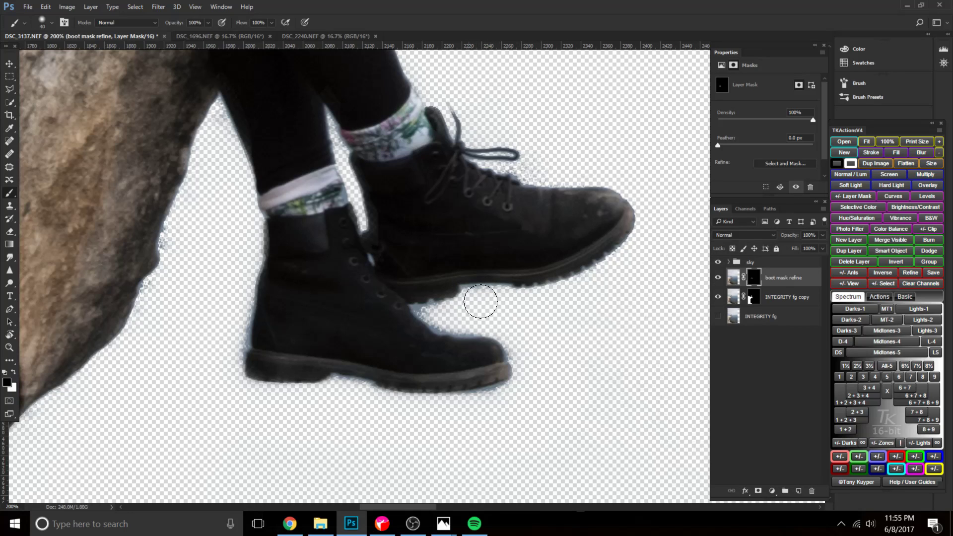
Target the boot mask refine image instead of its mask and make a Color Range selection at fuzziness 134 and range 20%.
click(134, 7)
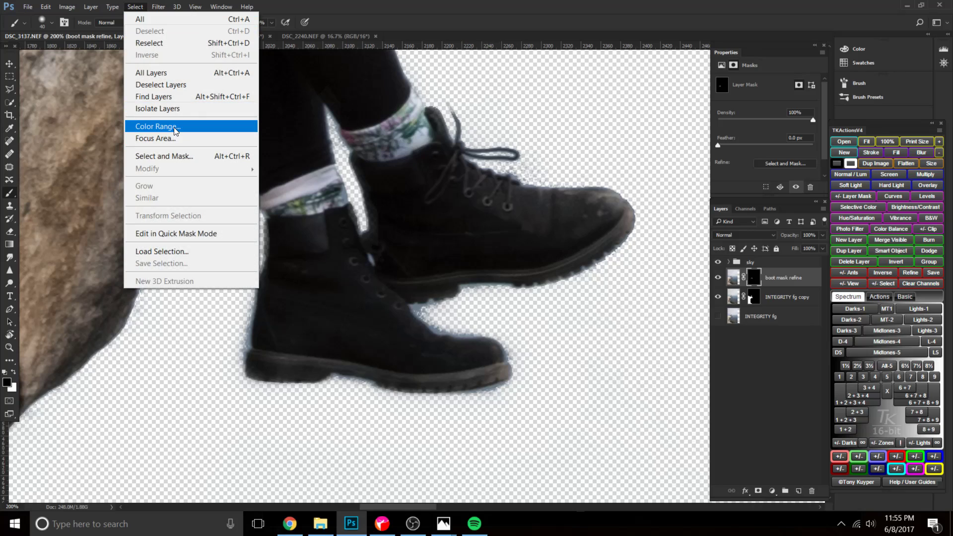
click(745, 279)
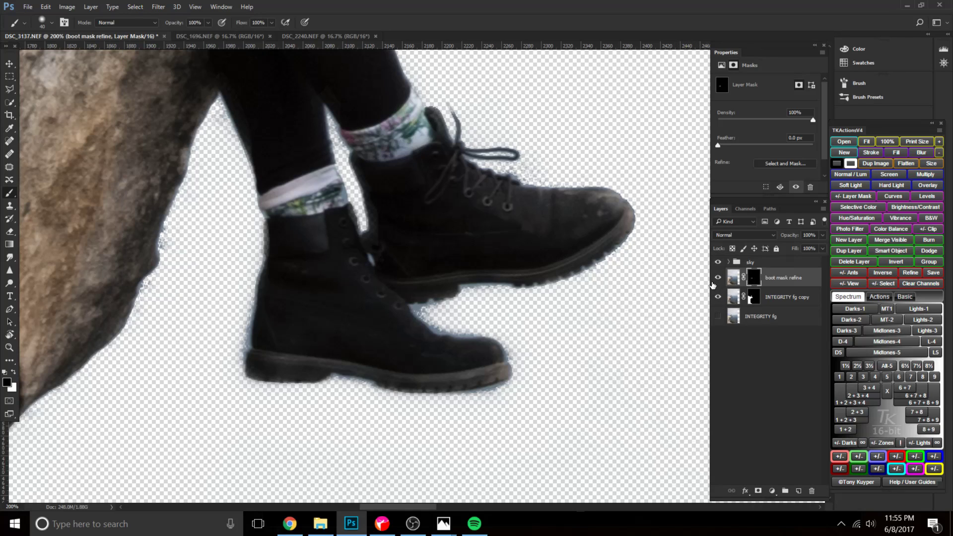
click(733, 278)
click(149, 6)
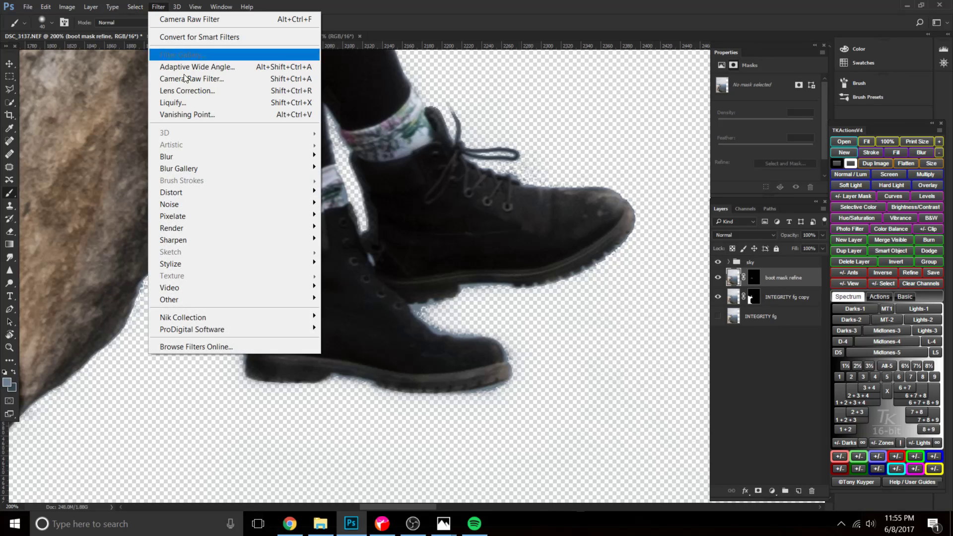
mouse_move(135, 7)
click(163, 125)
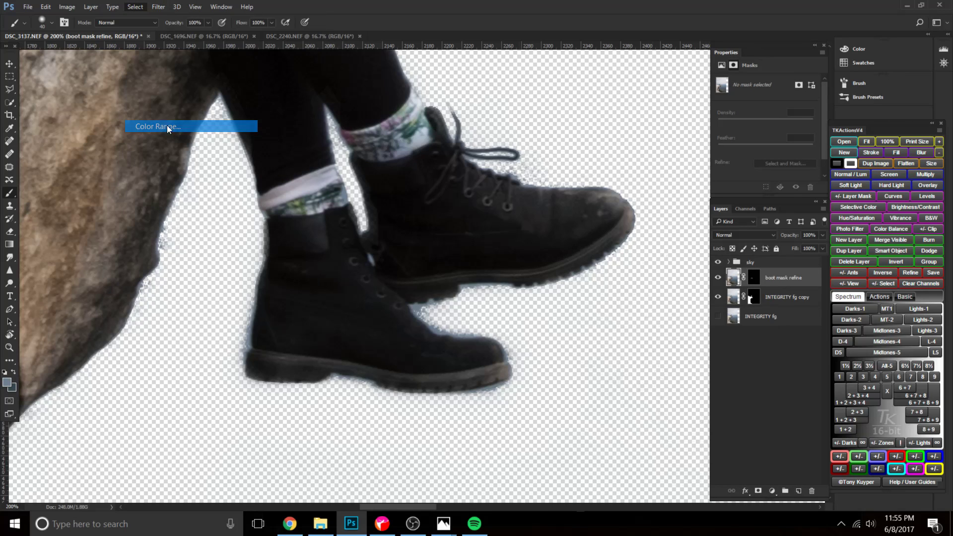
drag(678, 186, 684, 186)
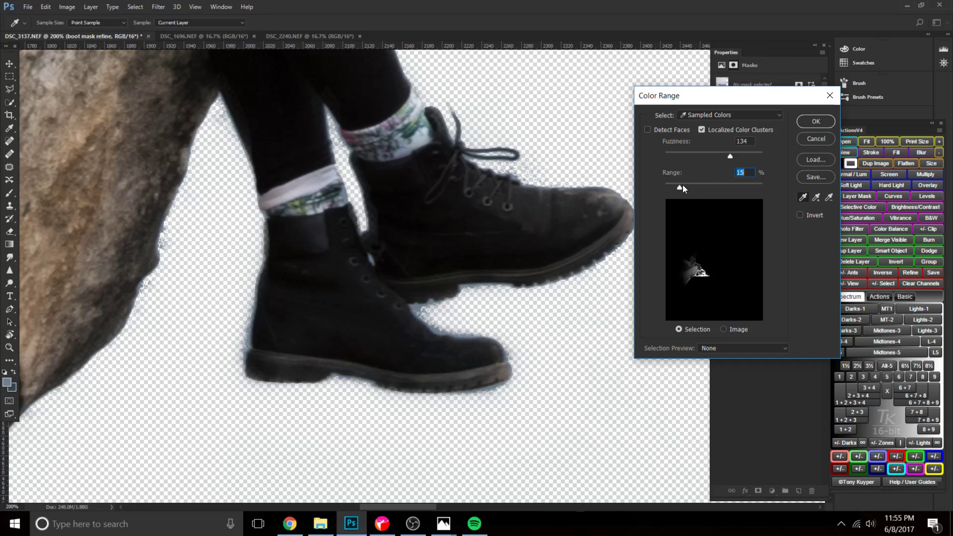
click(815, 124)
Target the boot mask refine layer mask and hide the edges of the Color Range selection.
click(754, 278)
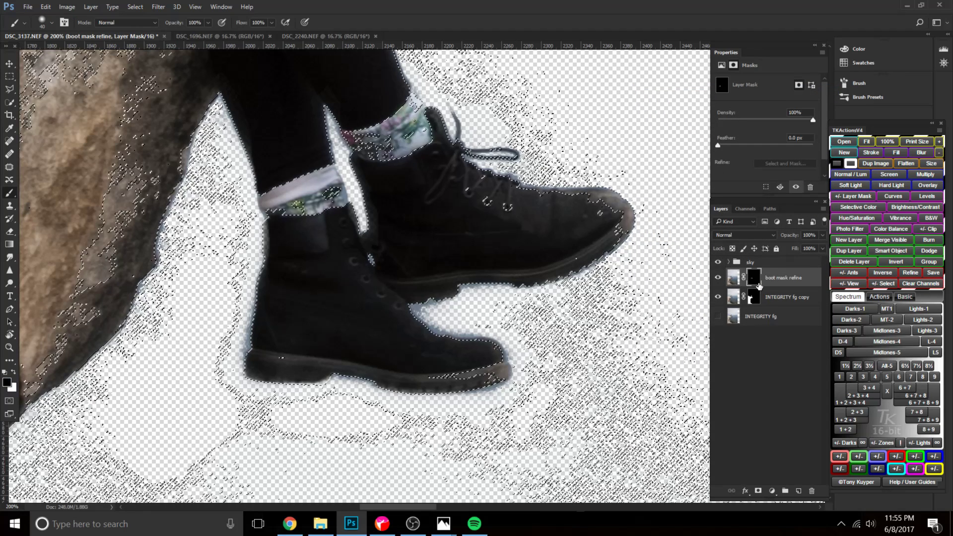
click(195, 7)
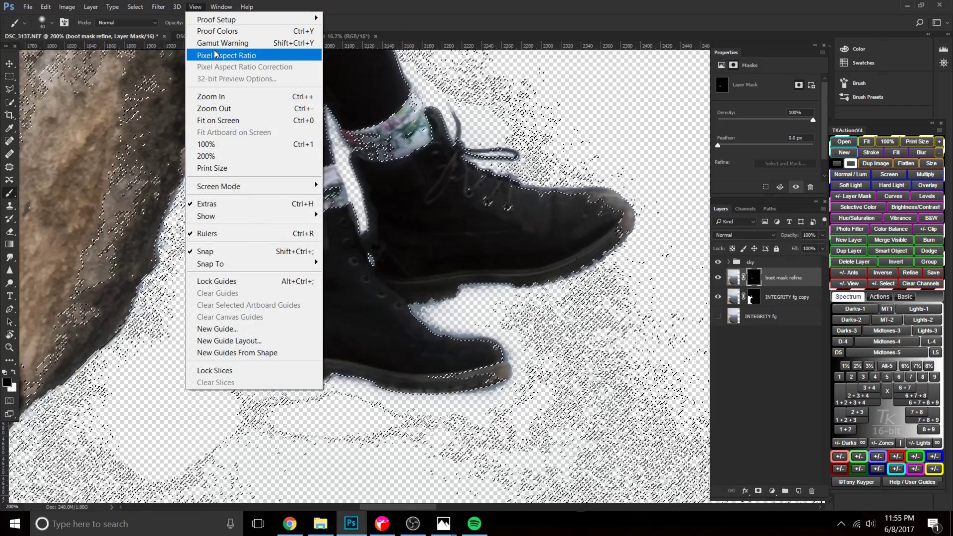
mouse_move(266, 216)
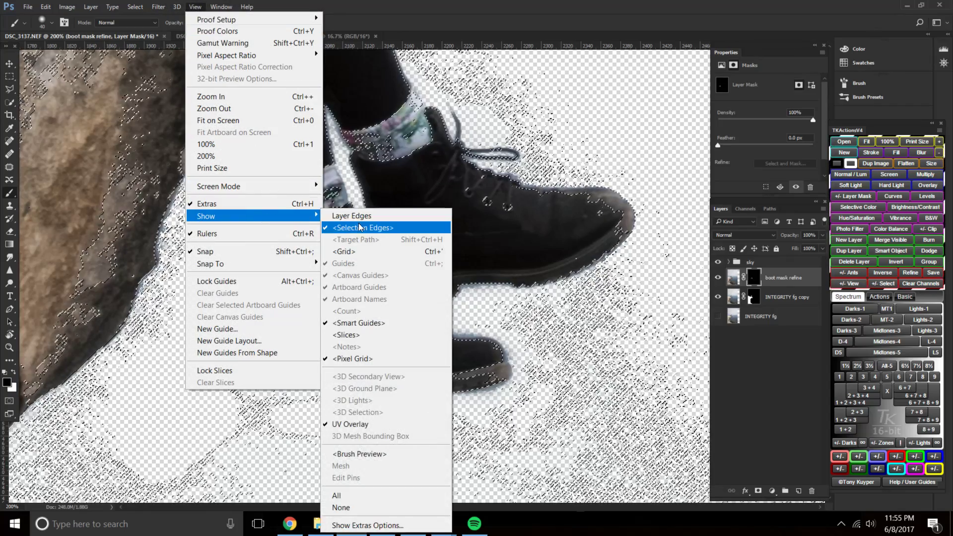
click(358, 223)
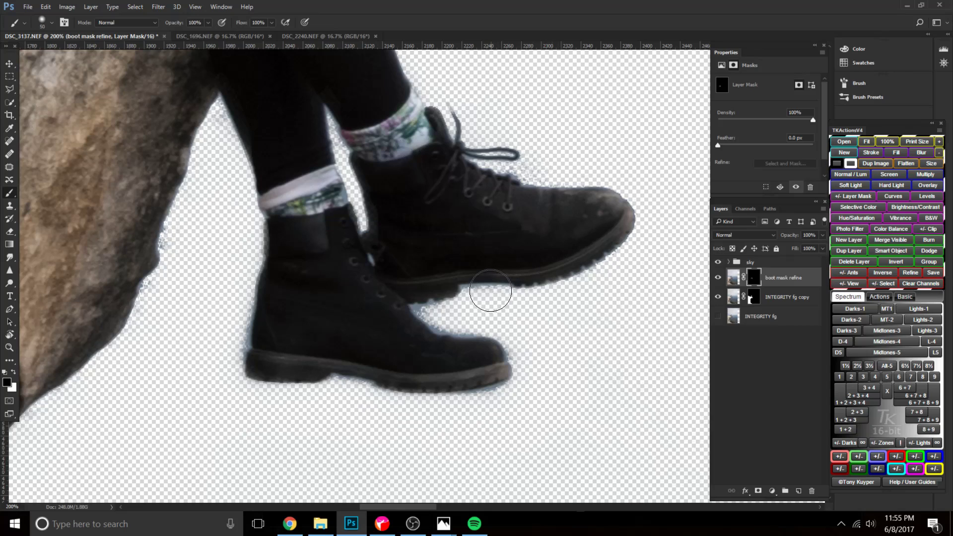
Paint black on the boot mask refine mask along the boots' edges and the rock edge, varying the brush size.
key(bracketleft)
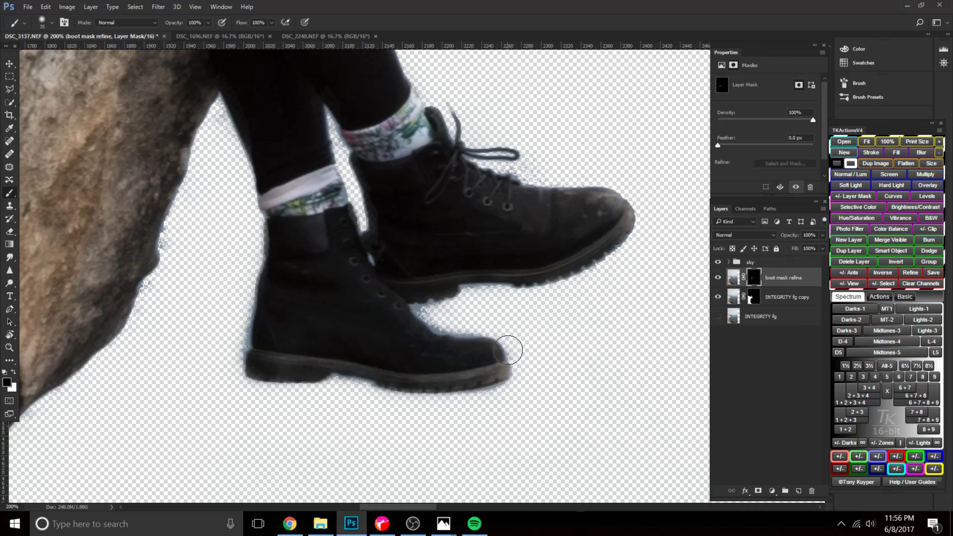
drag(431, 327, 421, 310)
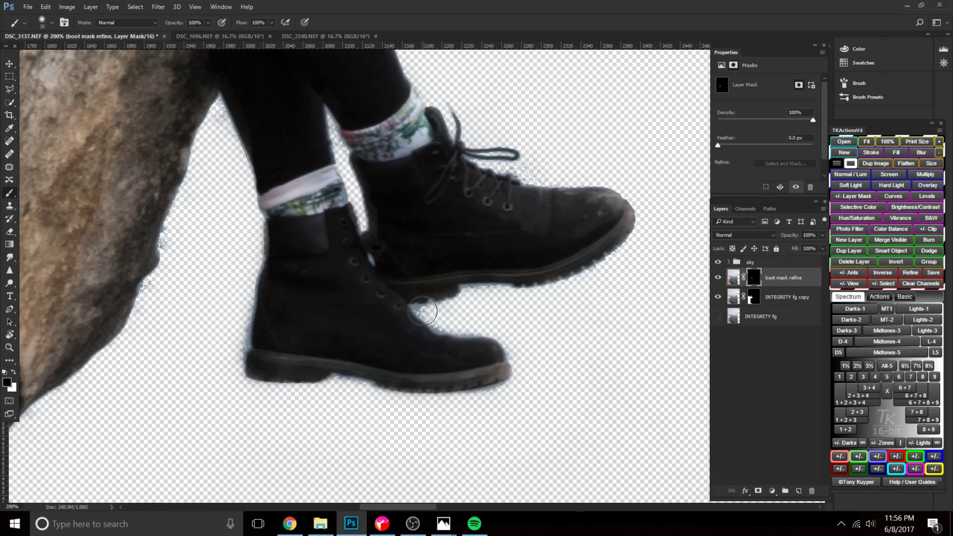
key(bracketleft)
key(bracketleft)
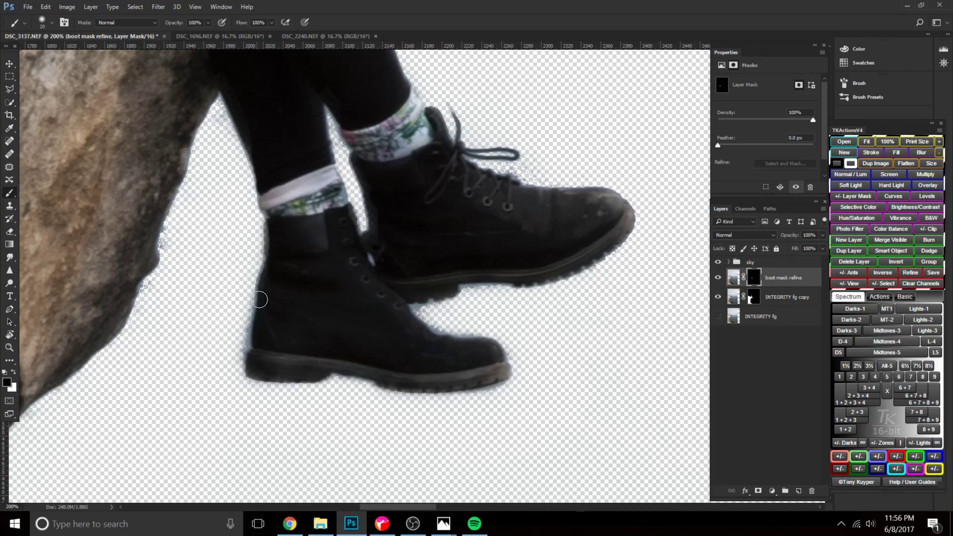
key(bracketright)
key(bracketright)
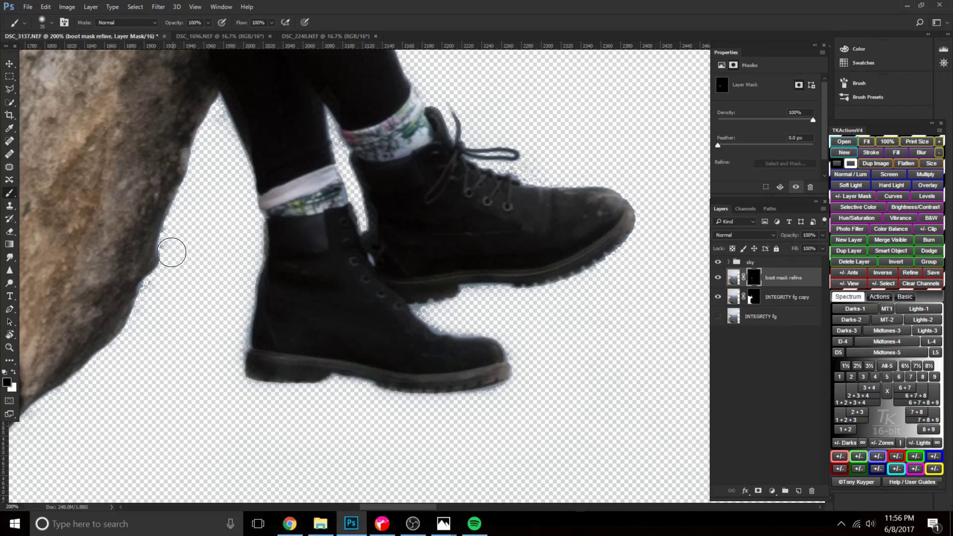
Reduce the brush to 15 px and raise its hardness.
key(bracketleft)
key(bracketleft)
key(bracketleft)
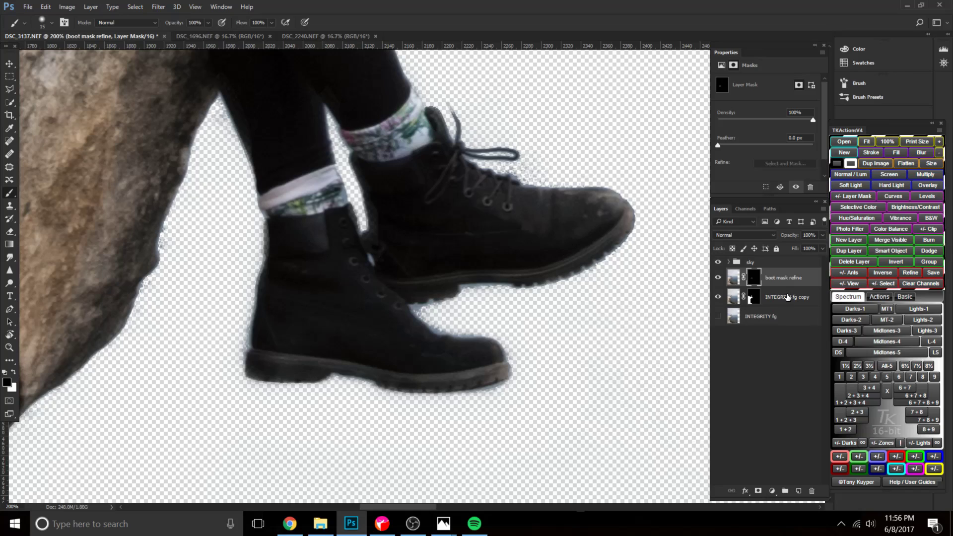
right_click(559, 321)
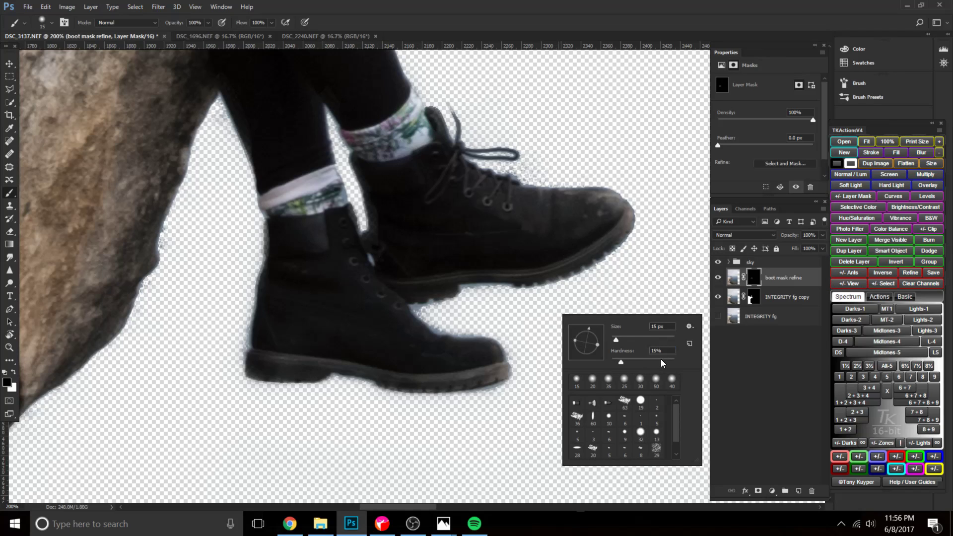
key(Return)
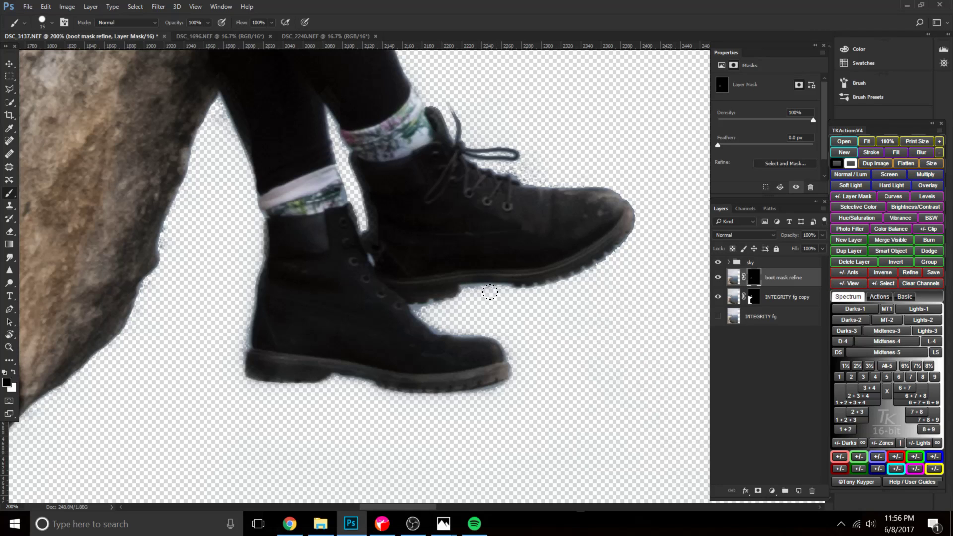
Check the boots with INTEGRITY fg copy hidden, and delete the boot mask refine layer.
click(718, 297)
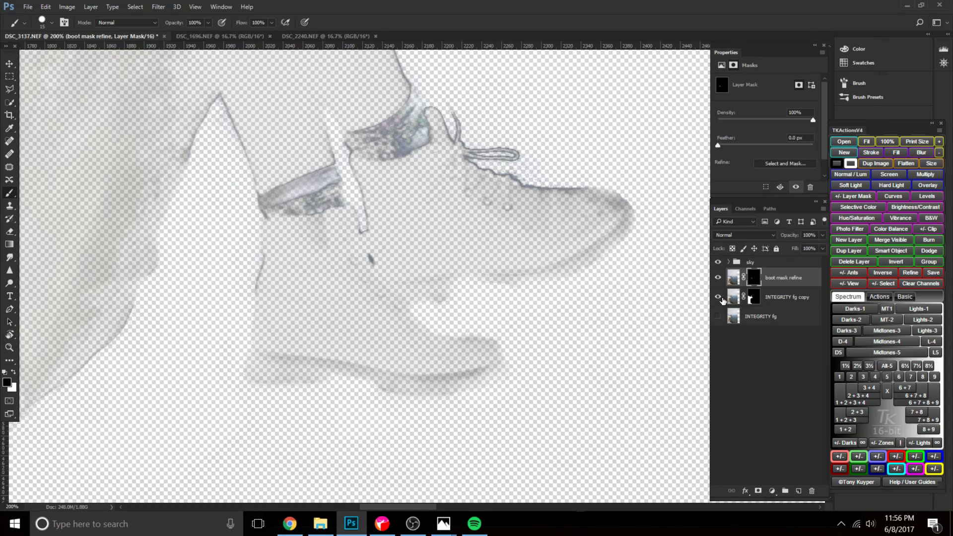
click(718, 297)
drag(760, 302, 811, 491)
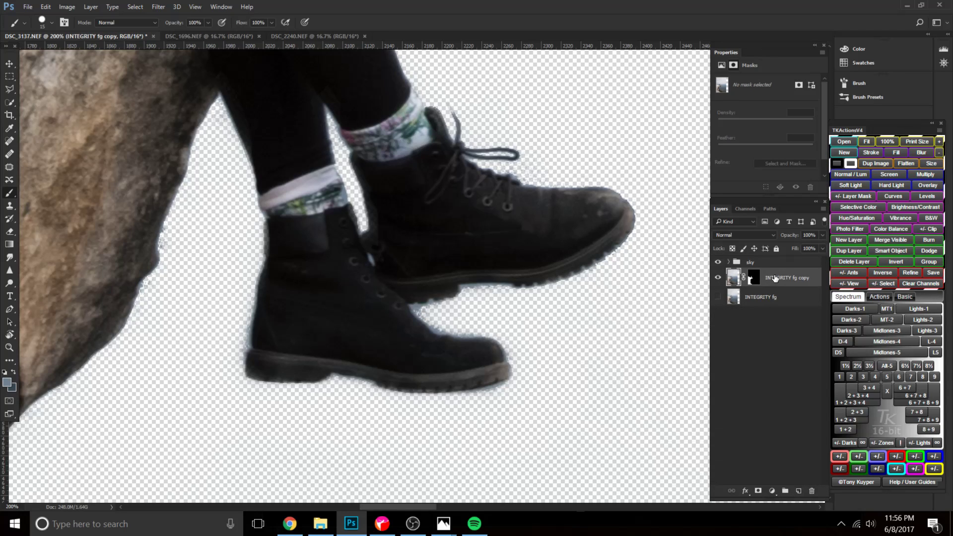
Duplicate INTEGRITY fg copy, target the duplicate's mask and hide the original layer.
key(ctrl+j)
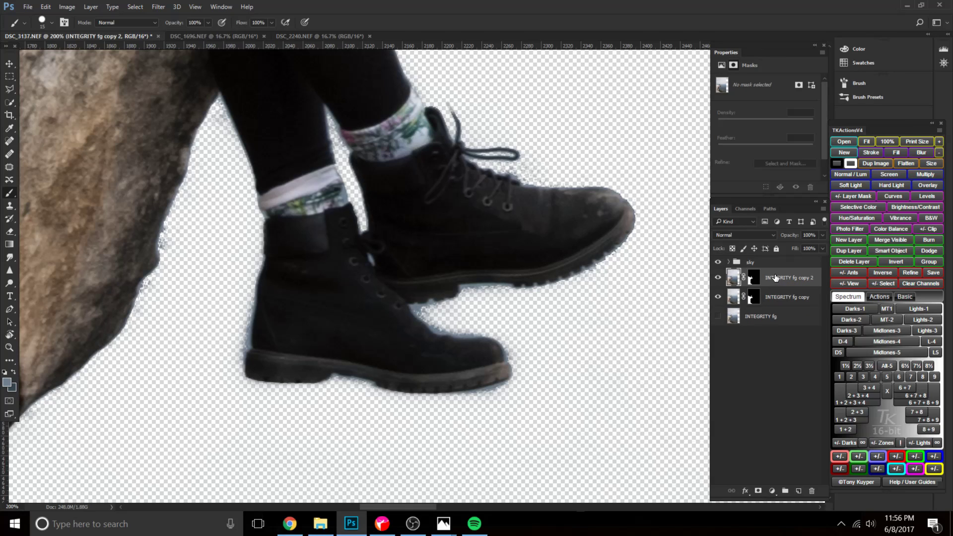
click(752, 281)
click(717, 297)
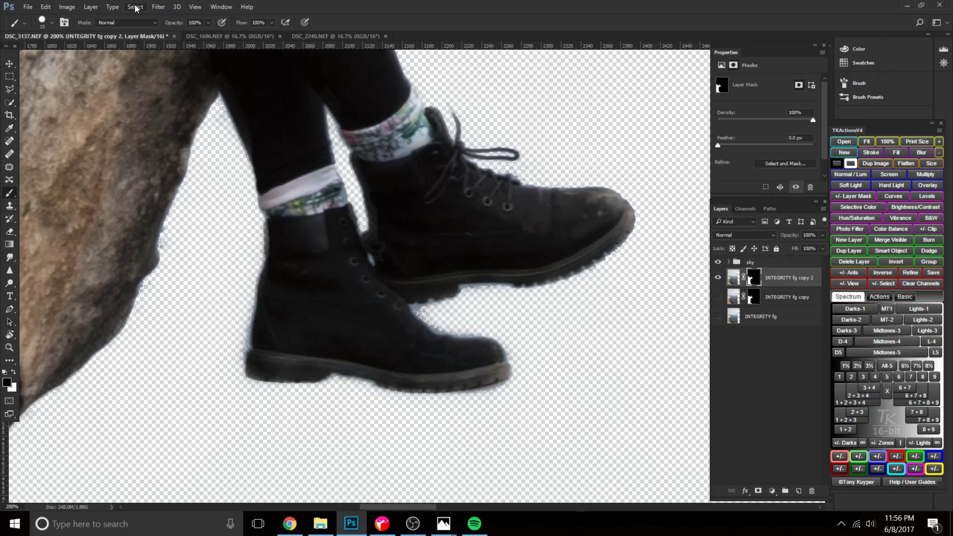
Target the image of INTEGRITY fg copy 2 and make a Color Range selection at 20% range with a lower fuzziness.
click(134, 7)
click(733, 278)
click(134, 7)
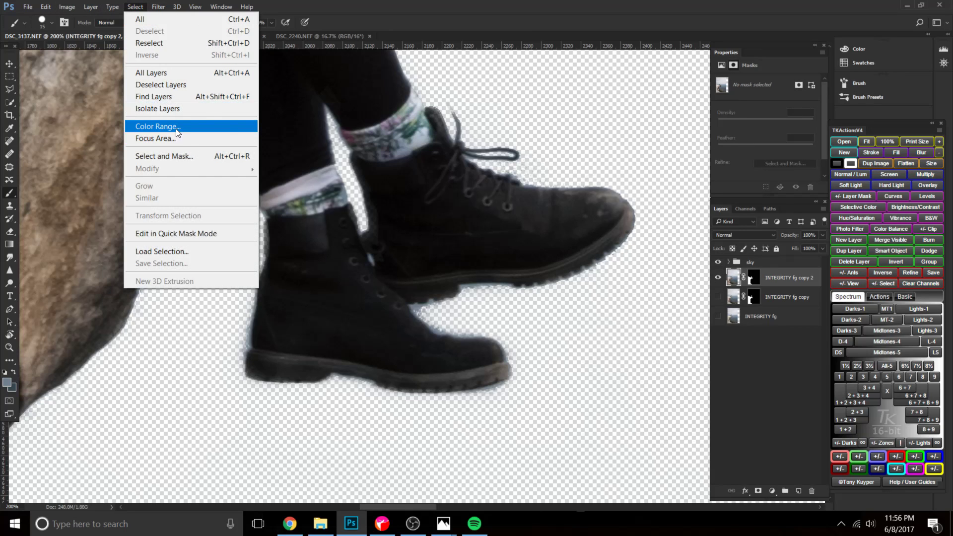
click(175, 127)
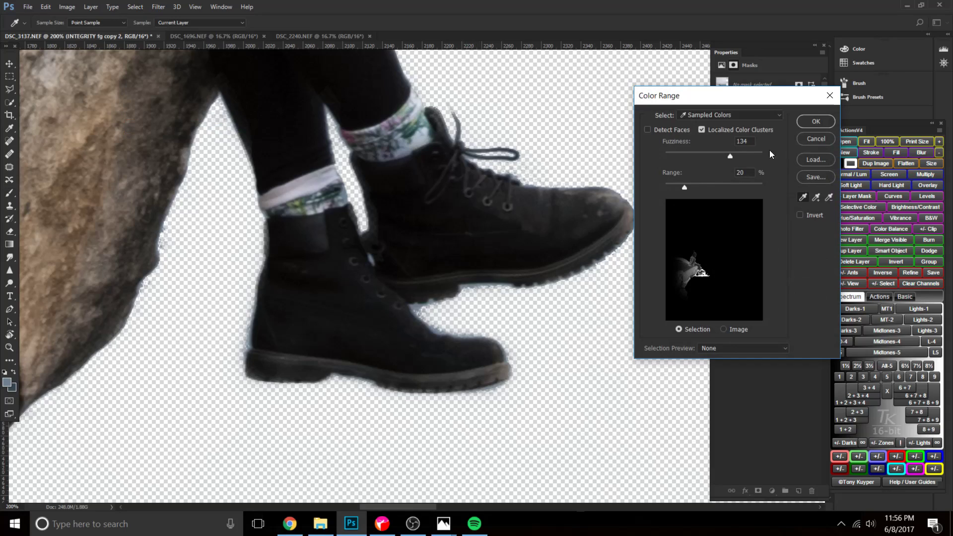
drag(731, 157, 718, 156)
click(815, 121)
Target the INTEGRITY fg copy 2 layer mask and hide the edges of the selection.
click(754, 277)
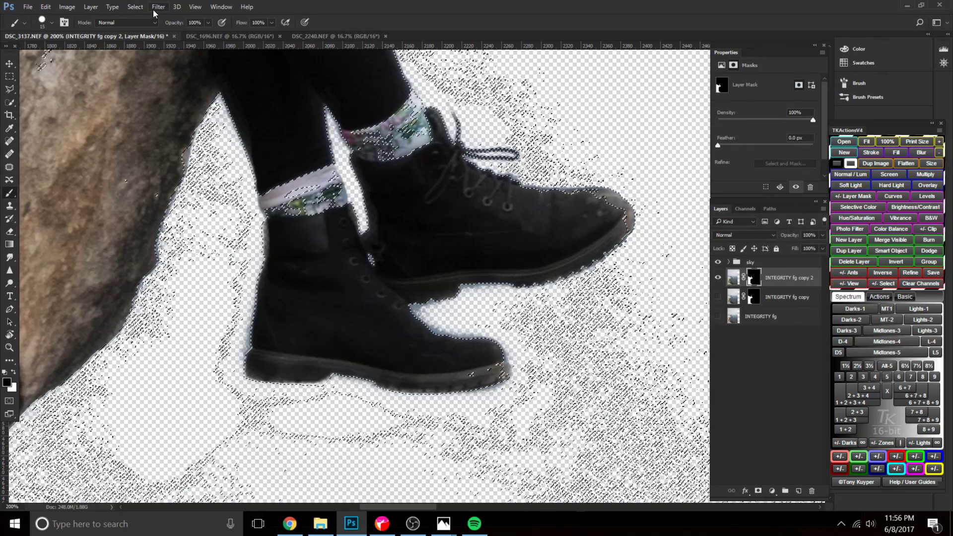
click(157, 7)
mouse_move(195, 7)
mouse_move(275, 216)
click(348, 227)
Adjust the brush size and hardness, and paint black at 30% opacity on the mask beneath the raised boot's sole.
key(bracketright)
key(bracketright)
click(720, 297)
click(719, 297)
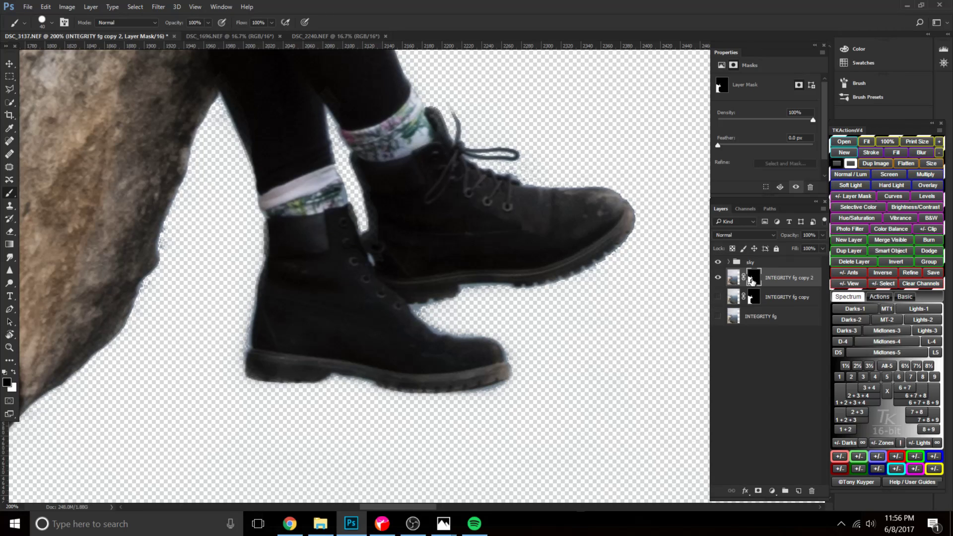
key(bracketright)
click(718, 298)
mouse_move(476, 299)
mouse_down()
mouse_move(523, 311)
mouse_move(492, 306)
mouse_up()
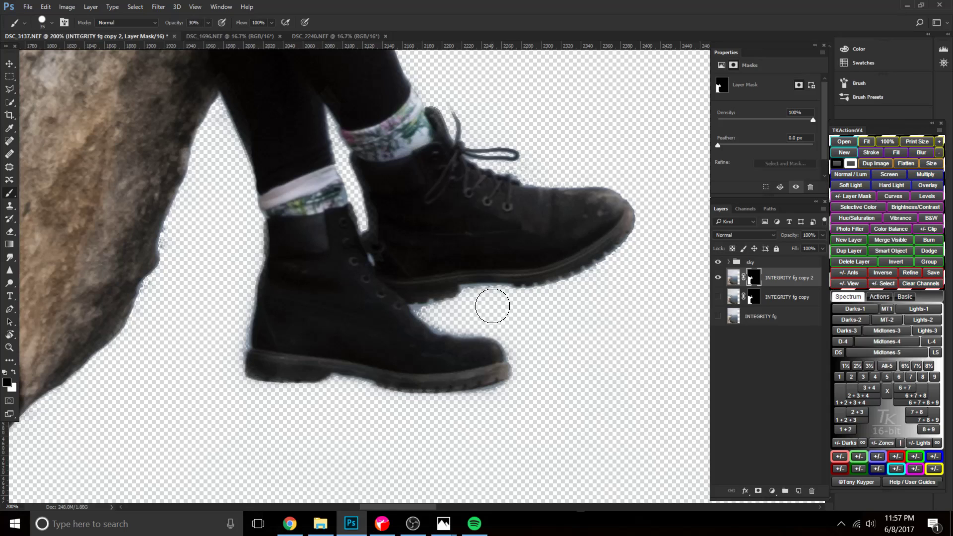
right_click(492, 306)
drag(606, 352, 593, 350)
mouse_move(488, 314)
mouse_down()
mouse_move(471, 303)
mouse_move(505, 299)
mouse_up()
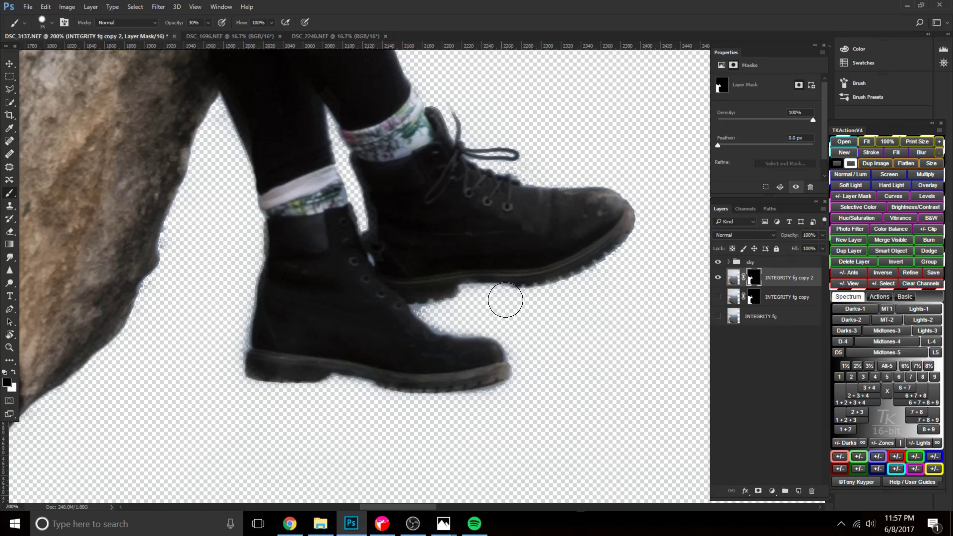
Paint black at 30% opacity on the mask along the lower boot's upper, toe and sole edges, varying the brush size.
key(bracketright)
key(bracketright)
key(bracketright)
key(bracketright)
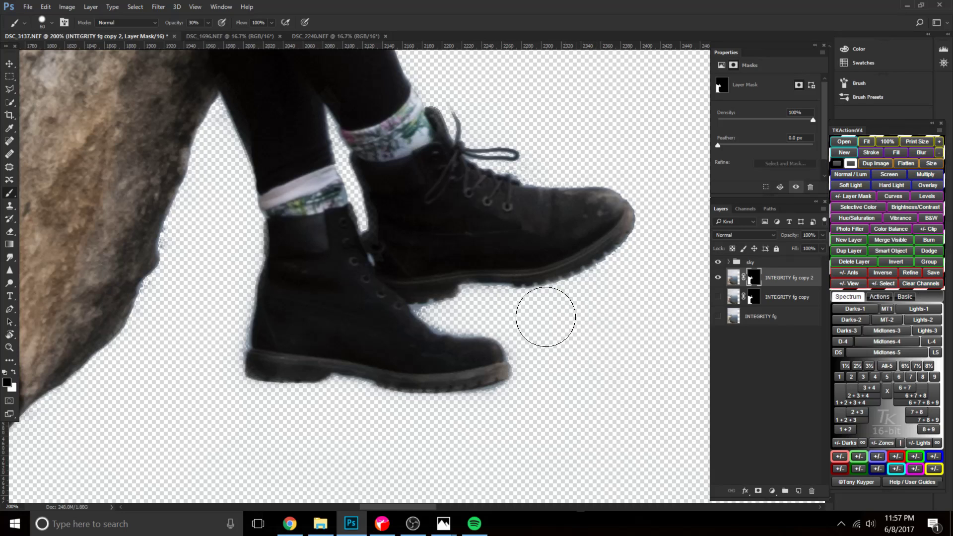
key(bracketleft)
key(bracketleft)
key(bracketleft)
drag(417, 311, 470, 328)
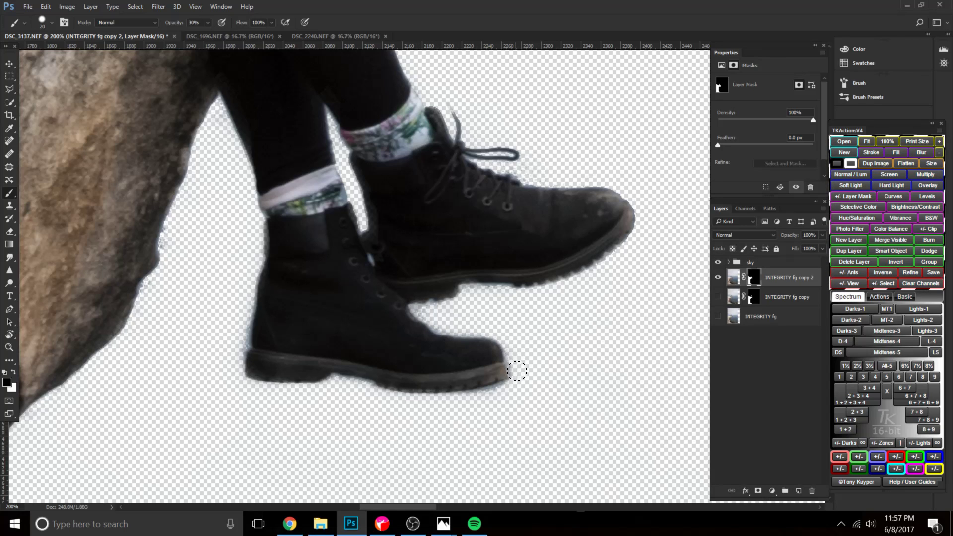
drag(368, 393, 310, 386)
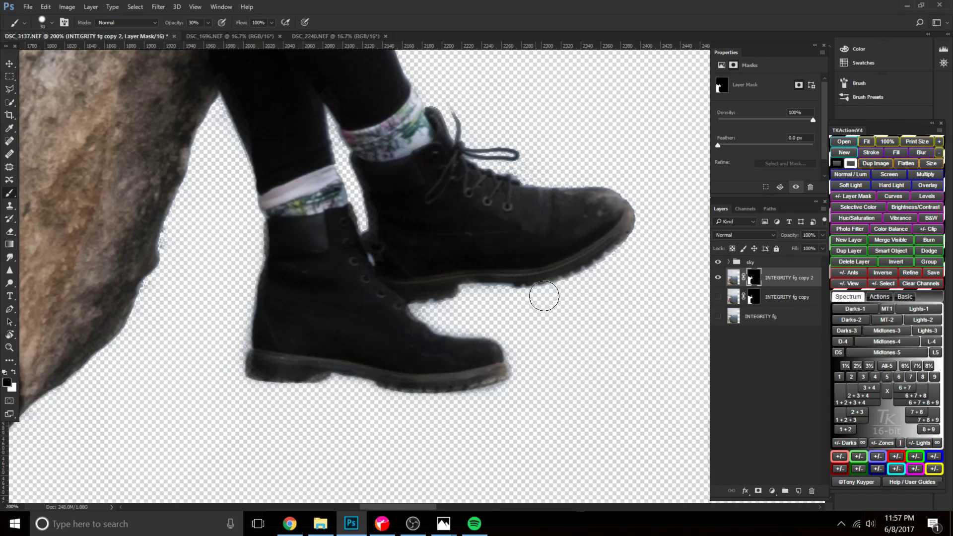
Paint white at 100% opacity on the mask over the interiors of both boots with a 40 px brush.
key(x)
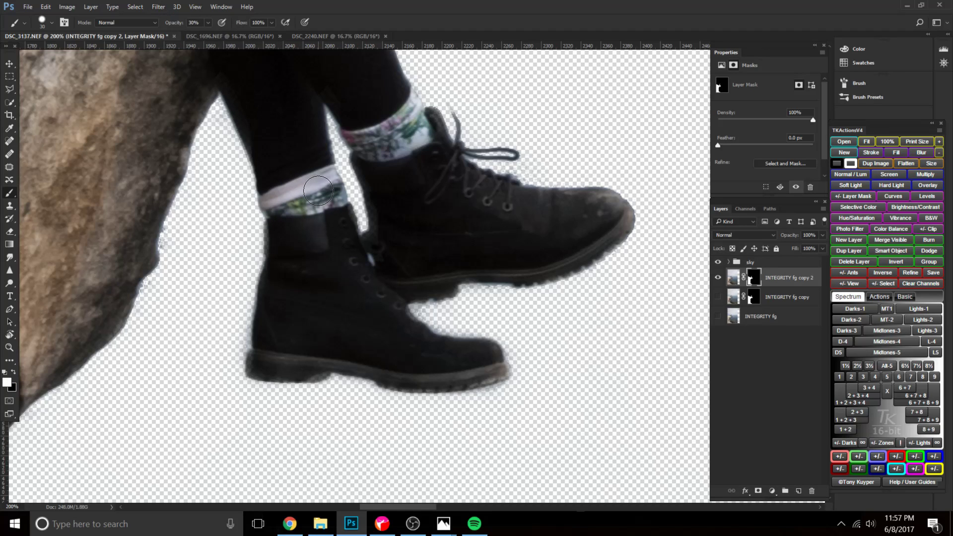
key(bracketright)
mouse_move(331, 242)
mouse_down()
mouse_move(340, 226)
mouse_move(348, 278)
mouse_move(290, 229)
mouse_move(286, 273)
mouse_up()
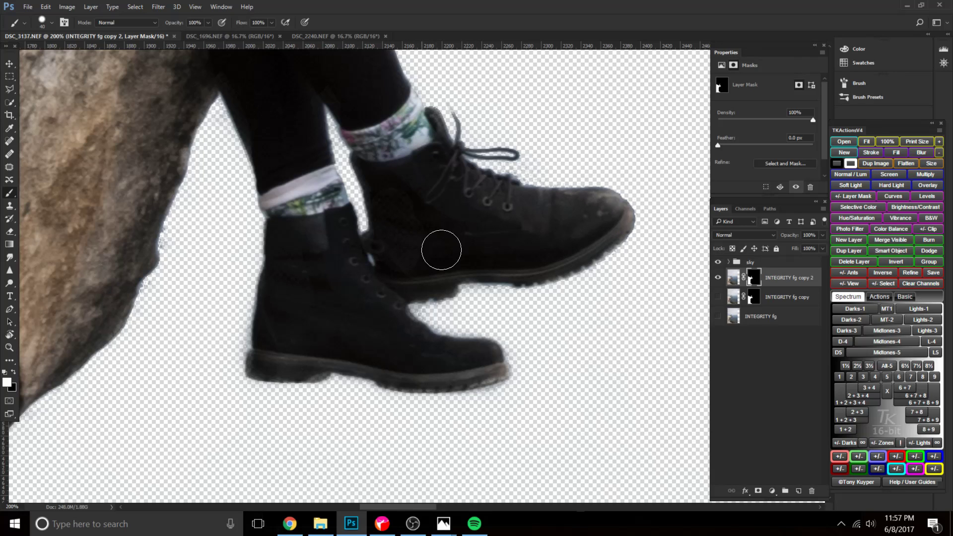
Paint white on the mask over the woman's long hair and head to restore the partly hidden areas.
key(ctrl+minus)
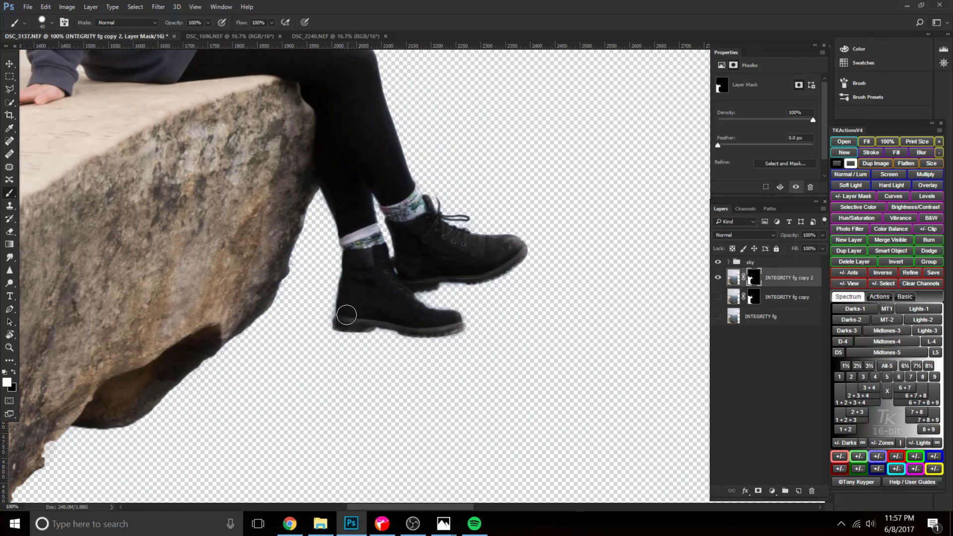
scroll(347, 318, up, 5)
key(x)
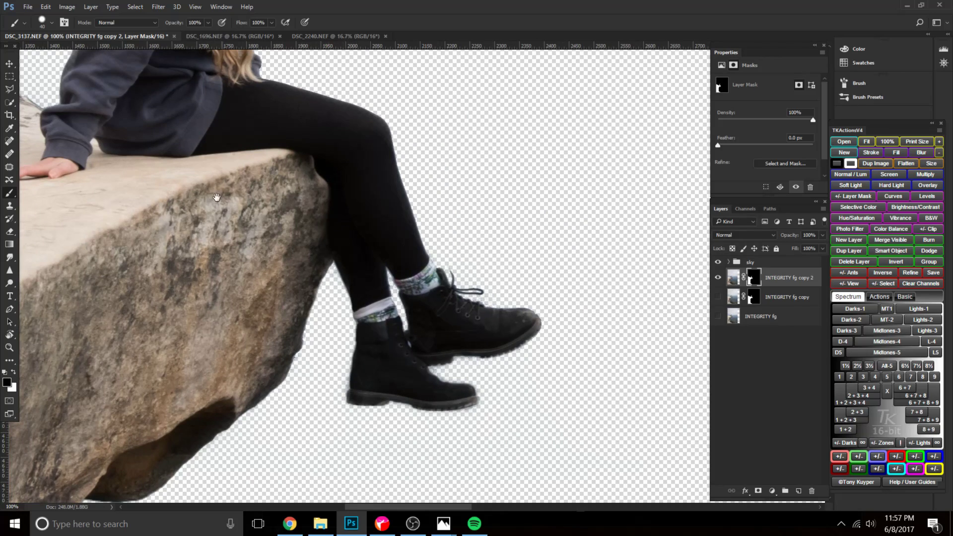
drag(217, 204, 357, 400)
drag(380, 228, 410, 379)
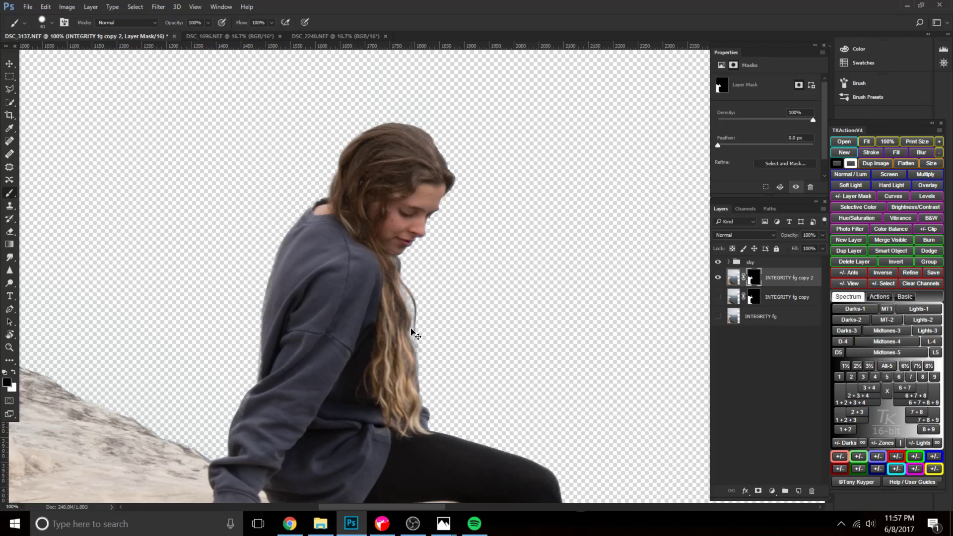
key(ctrl+plus)
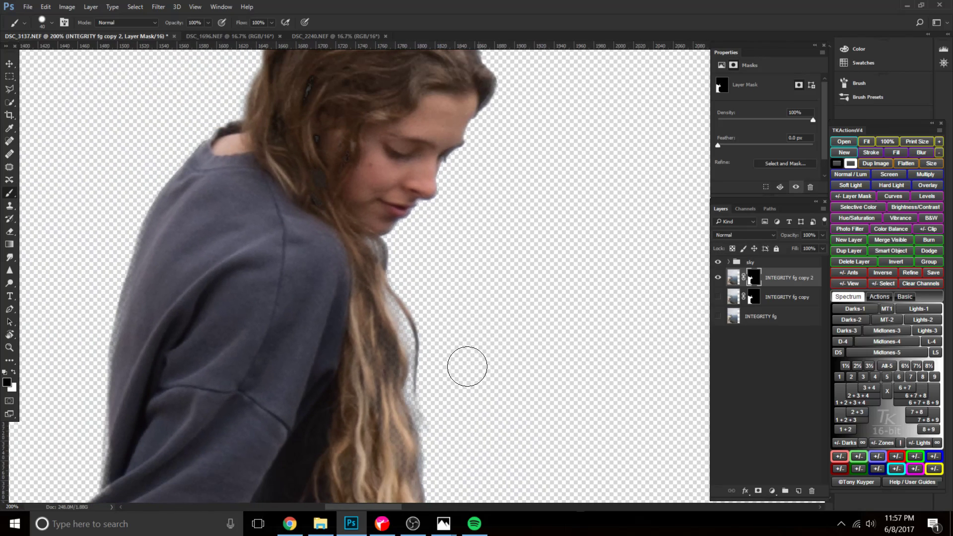
scroll(457, 305, down, 6)
key(x)
mouse_move(350, 255)
mouse_down()
mouse_move(377, 384)
mouse_move(359, 264)
mouse_move(366, 256)
mouse_move(374, 267)
mouse_move(370, 252)
mouse_move(387, 365)
mouse_move(380, 410)
mouse_up()
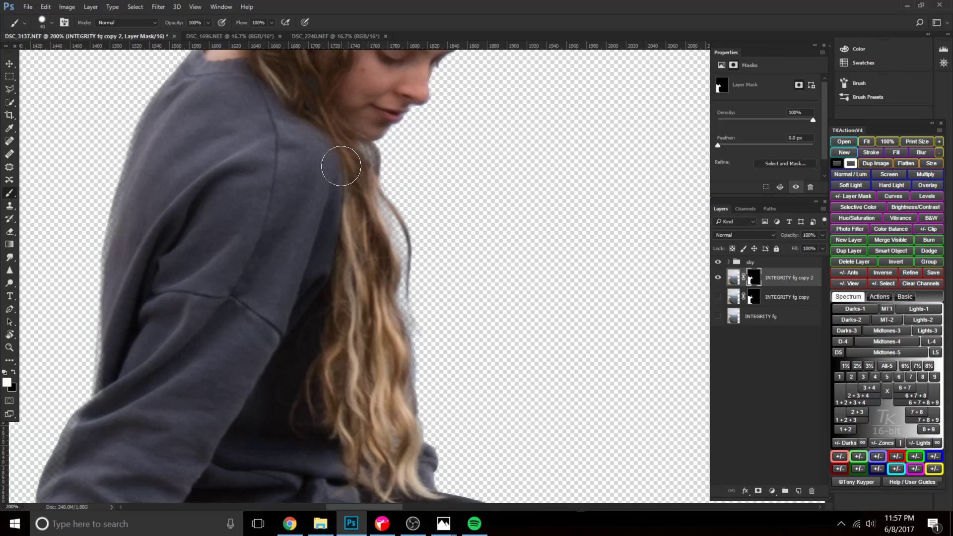
drag(285, 154, 279, 315)
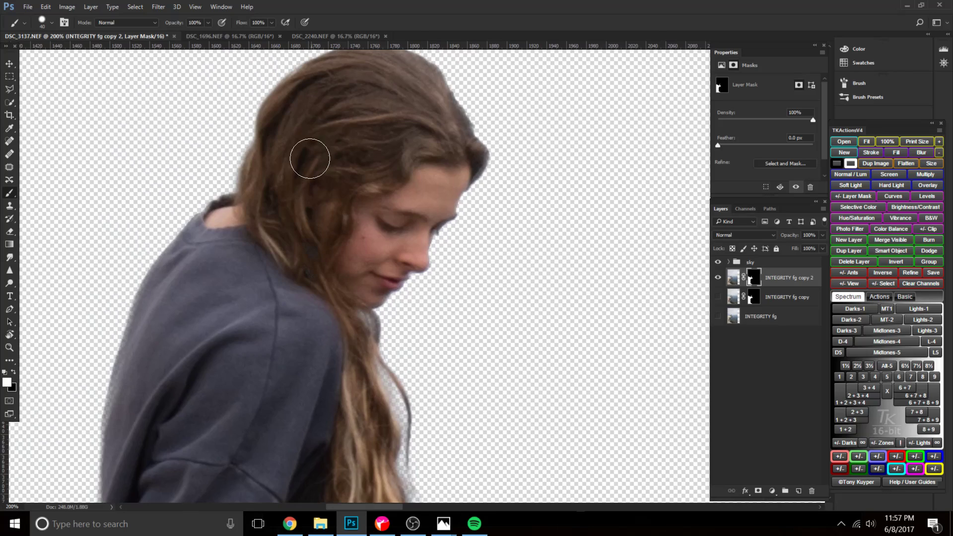
drag(311, 149, 308, 296)
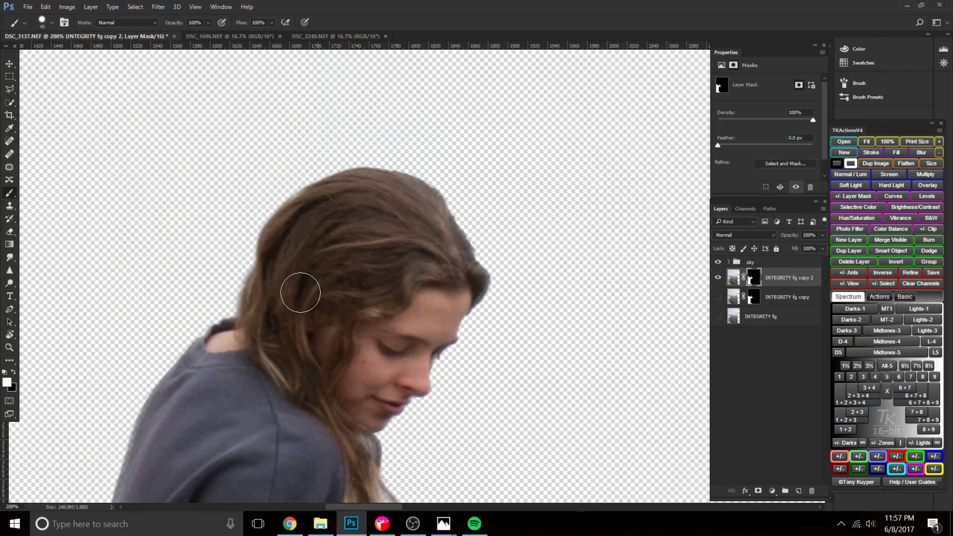
drag(315, 389, 330, 230)
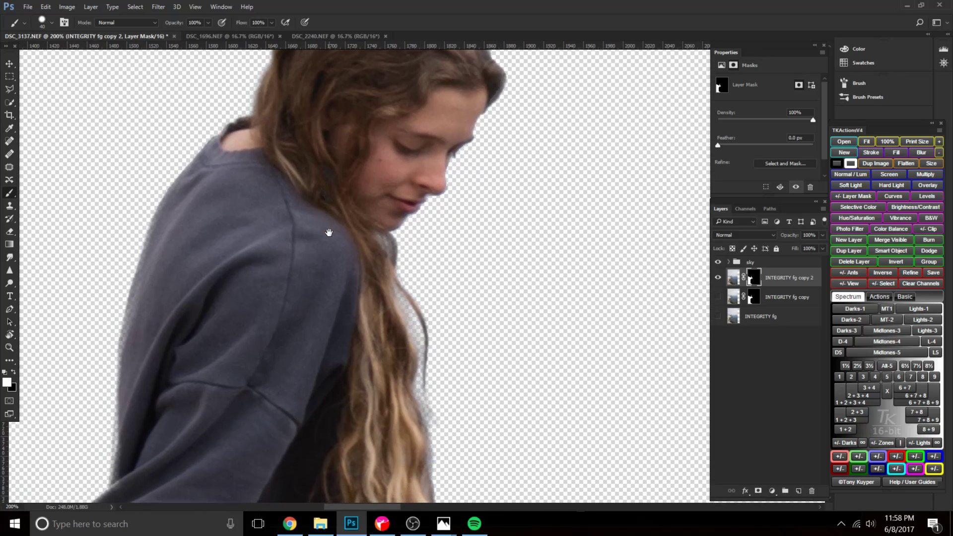
Select the INTEGRITY fg copy layer and examine the cliff's edges and the boots up close.
key(ctrl+0)
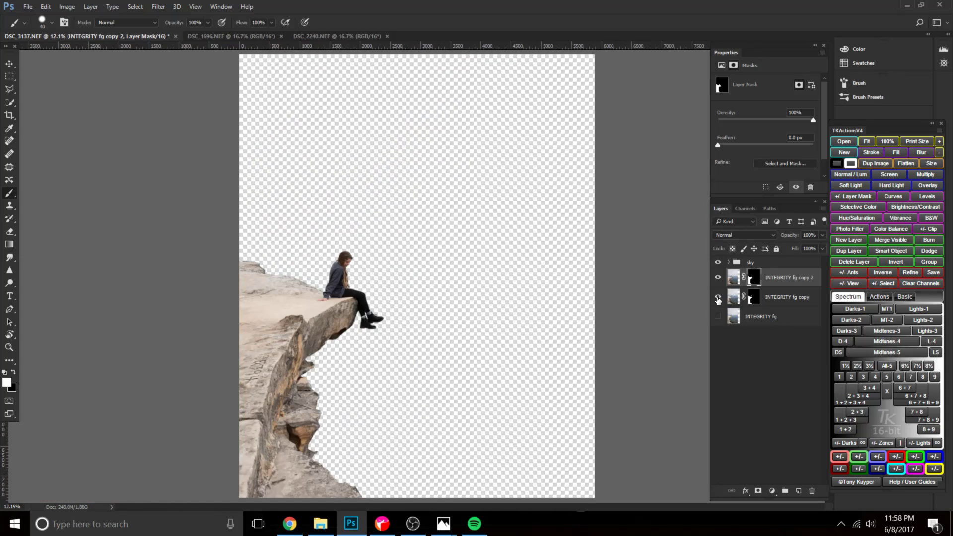
click(775, 298)
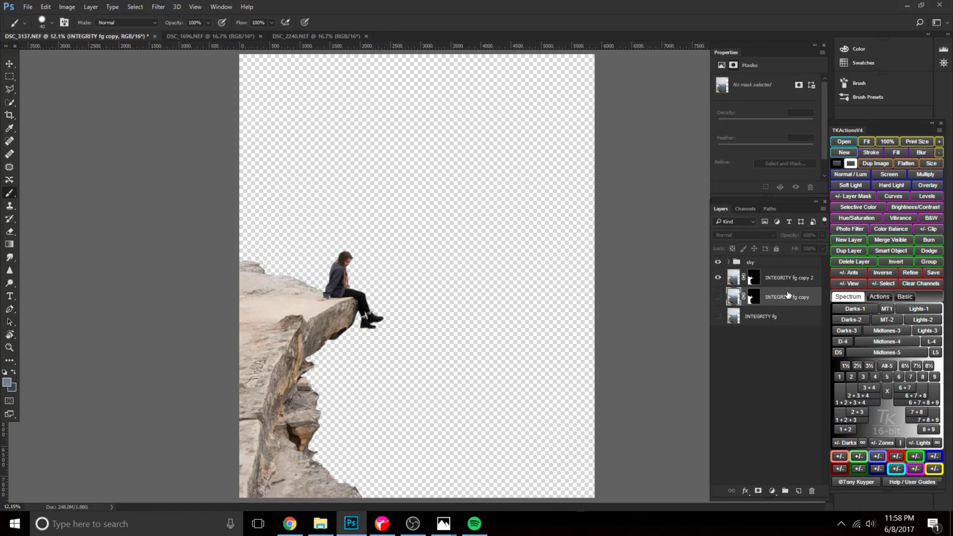
key(ctrl+plus)
key(ctrl+plus)
key(ctrl+plus)
key(ctrl+plus)
key(ctrl+plus)
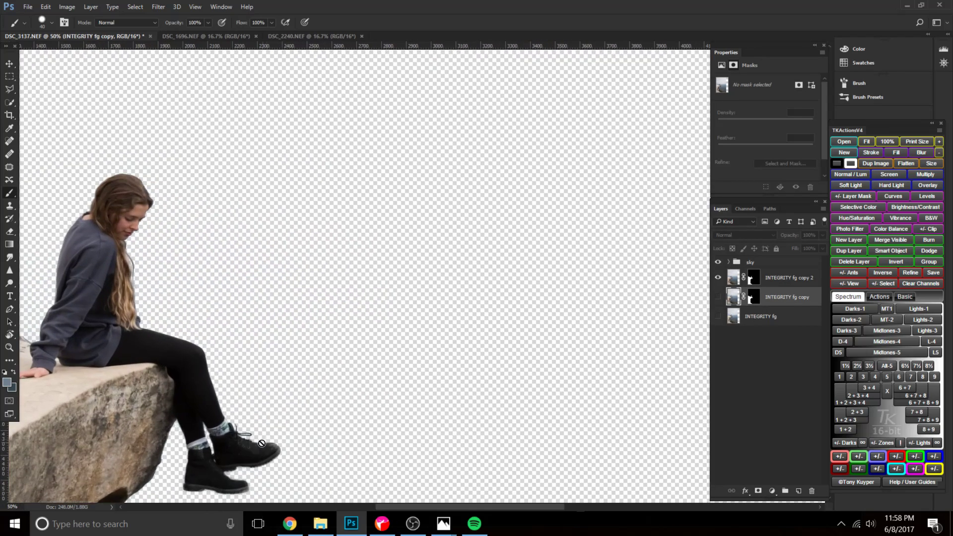
drag(258, 446, 498, 139)
drag(399, 276, 293, 289)
drag(426, 226, 441, 358)
drag(424, 207, 307, 352)
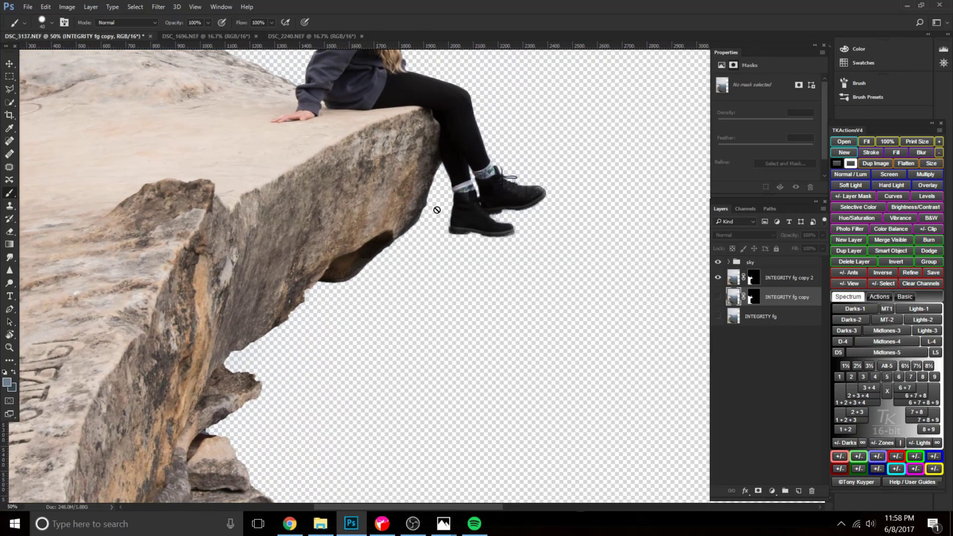
Show INTEGRITY fg copy in place of INTEGRITY fg copy 2 and rename it "rock refine".
click(718, 296)
click(718, 277)
double_click(780, 296)
text(ro)
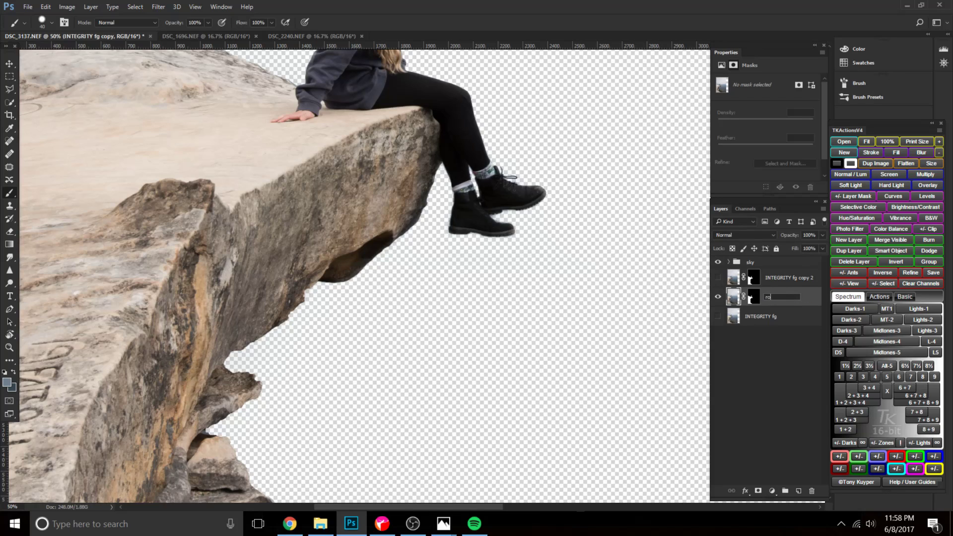
text(ck refine)
key(Return)
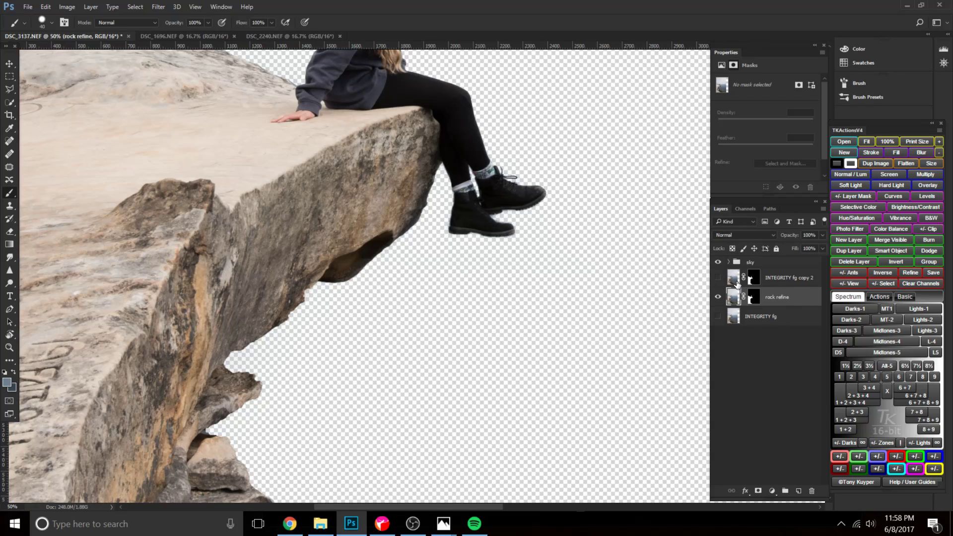
Refine the rock refine mask with a 2 px radius, 1.0 px feather, -61% shift edge and increased smoothing.
key(ctrl+plus)
drag(255, 385, 338, 319)
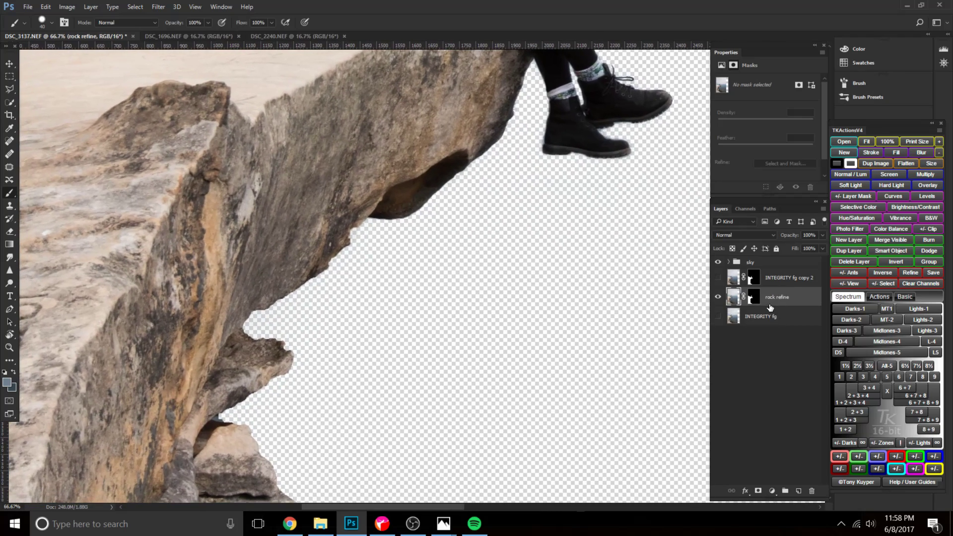
double_click(753, 296)
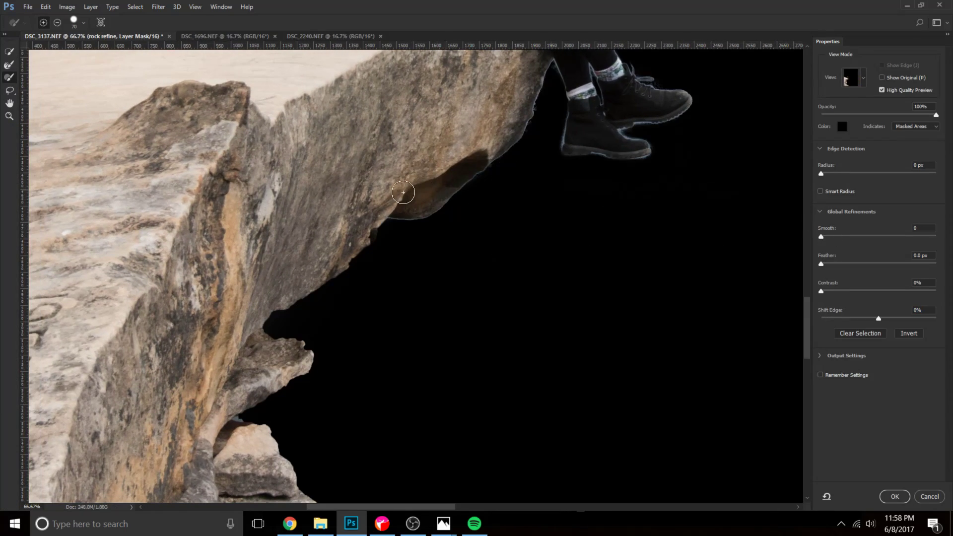
drag(820, 173, 835, 174)
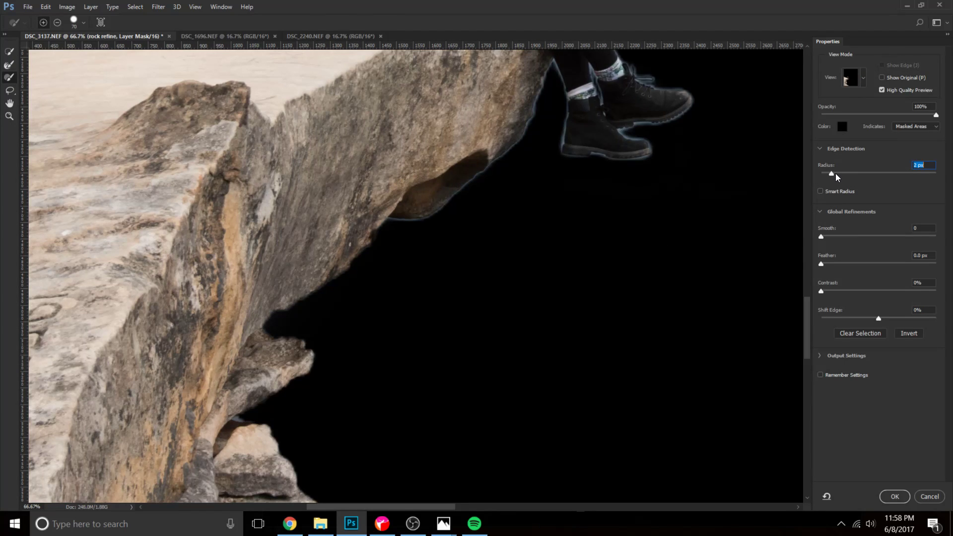
drag(879, 317, 843, 318)
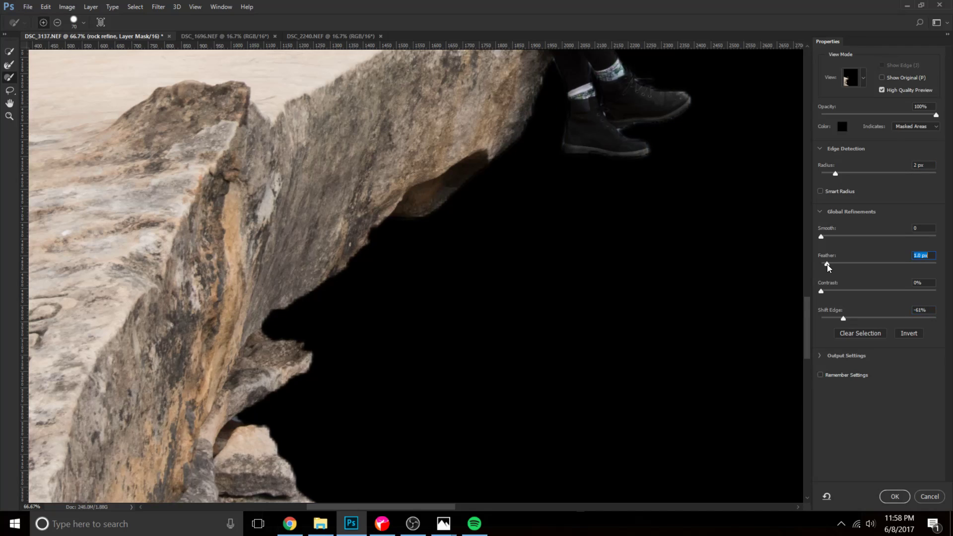
drag(824, 237, 853, 237)
click(893, 497)
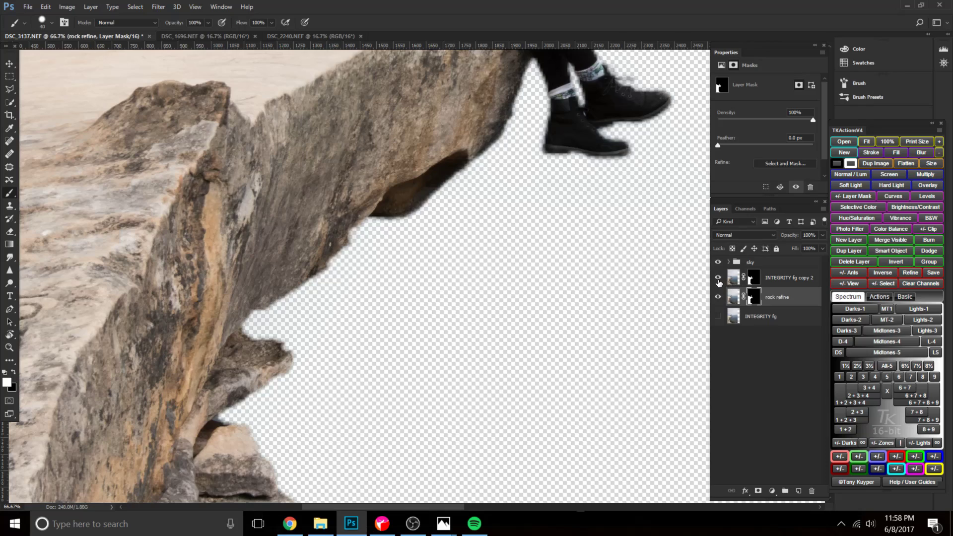
Compare the cliff edge with INTEGRITY fg copy 2 on and off, and create a layer group above that layer.
mouse_move(771, 297)
mouse_down()
mouse_move(775, 269)
mouse_move(778, 299)
mouse_up()
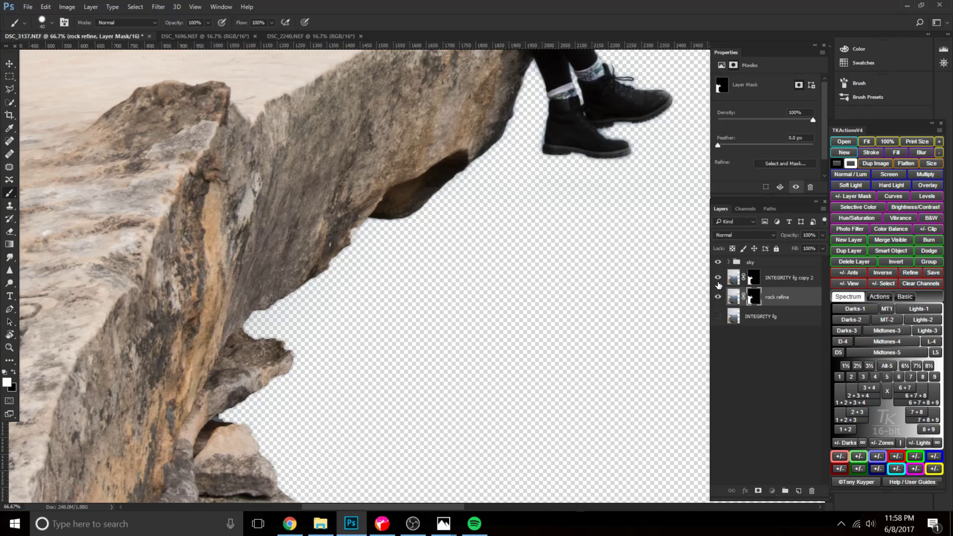
click(717, 278)
click(717, 278)
click(771, 280)
click(785, 491)
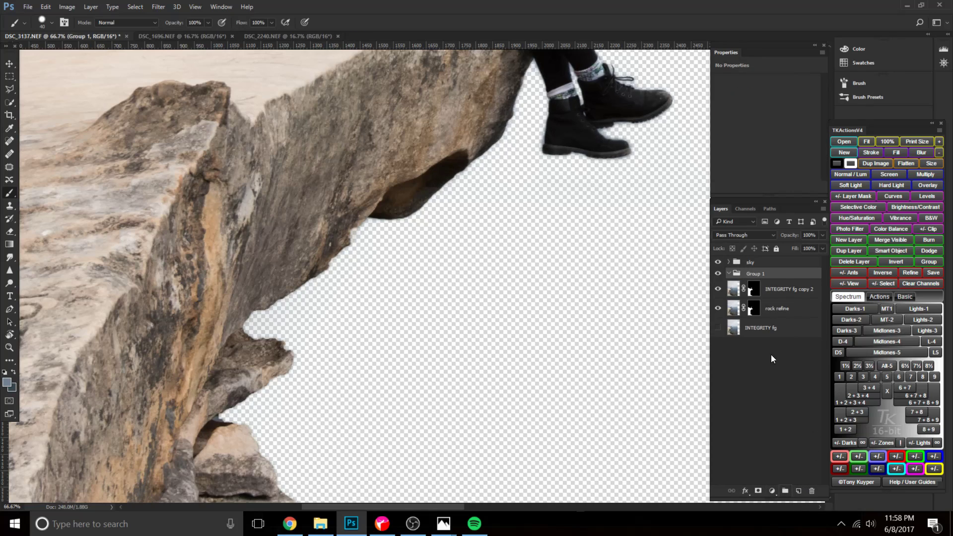
Create a new layer group named "rock refine" below Group 1 and place the rock refine layer inside it.
click(775, 310)
click(786, 491)
click(775, 321)
drag(772, 322, 767, 273)
click(753, 305)
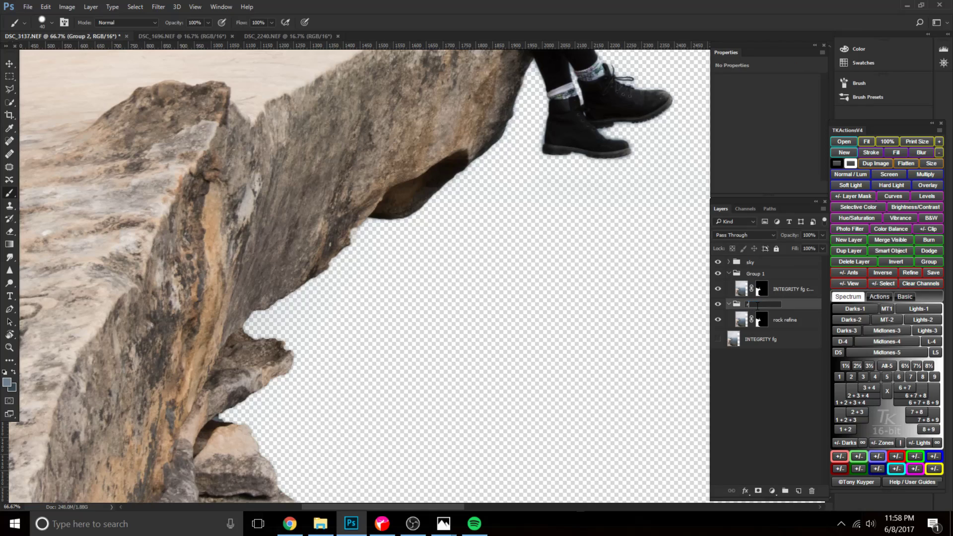
text(rock refine)
key(Return)
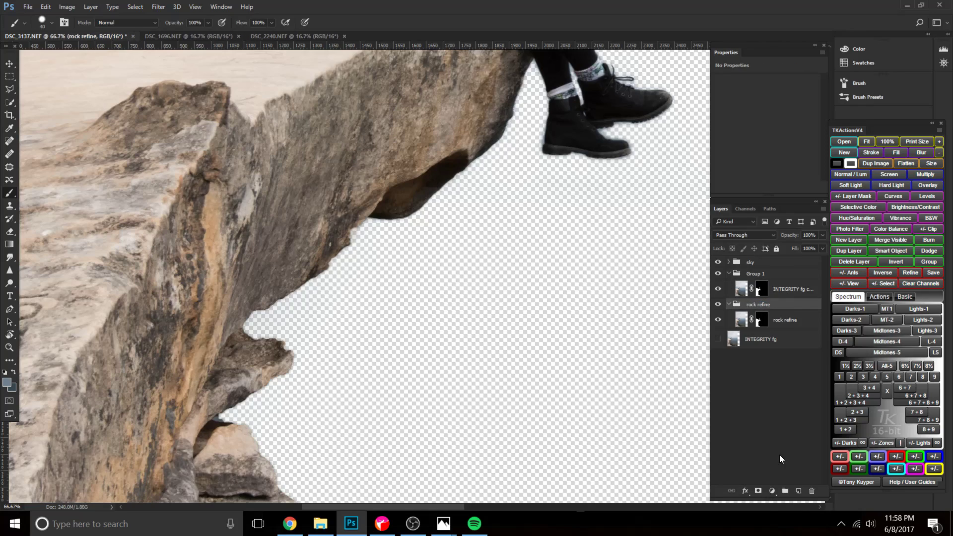
Add a white layer mask to the rock refine group and another to Group 1, keeping both groups visible.
click(759, 489)
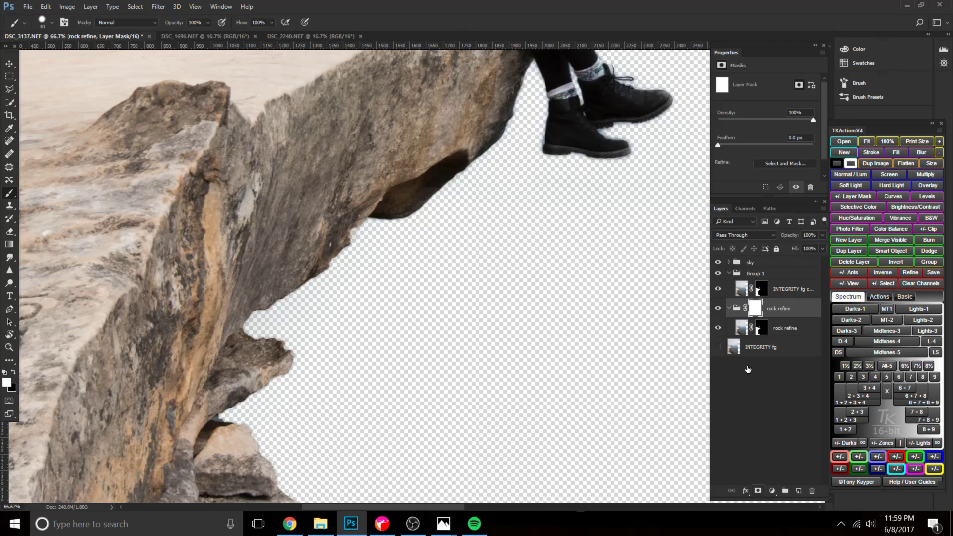
click(718, 309)
click(717, 308)
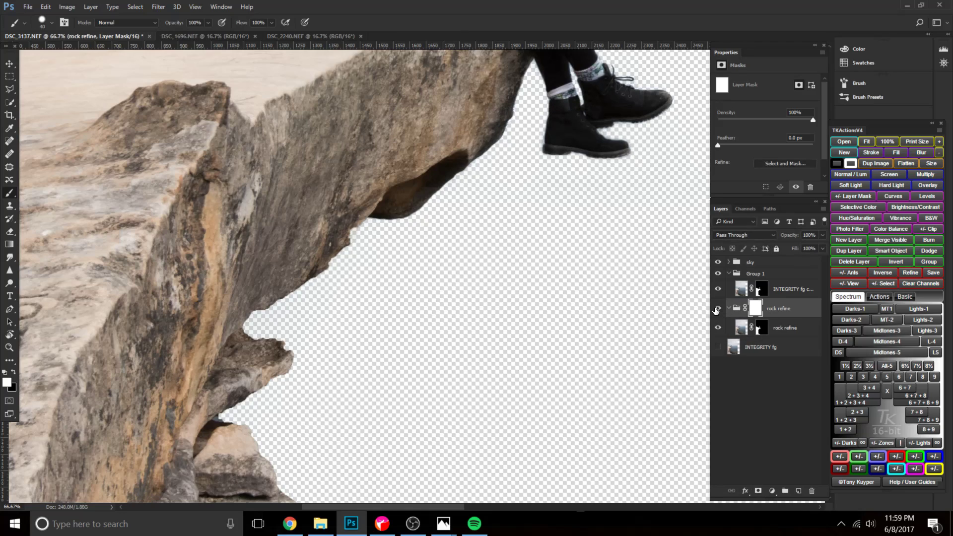
click(717, 309)
click(717, 309)
click(717, 309)
click(747, 275)
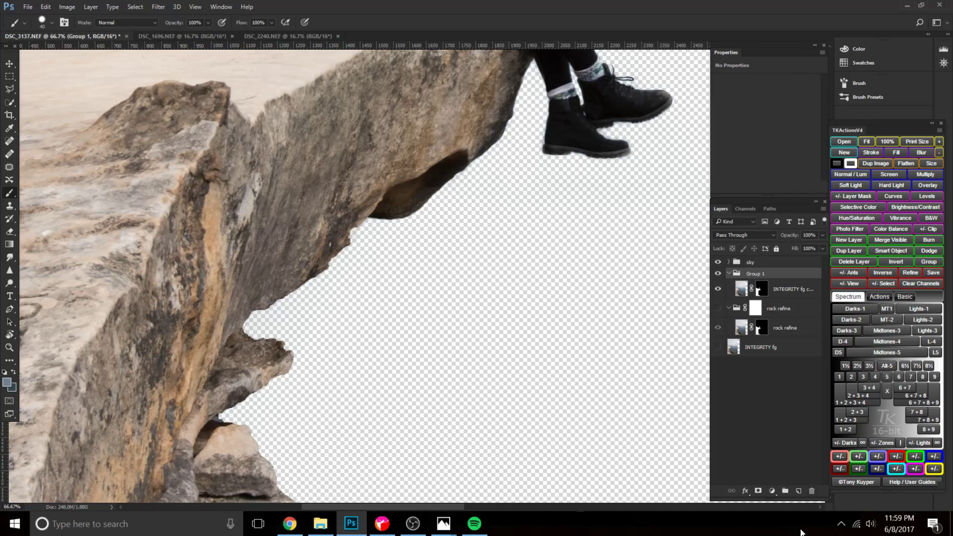
click(758, 491)
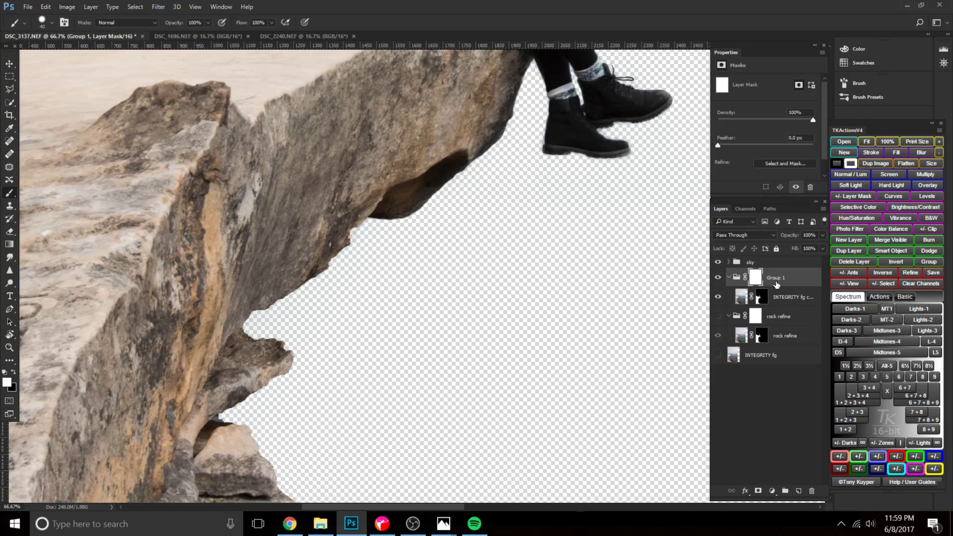
click(720, 335)
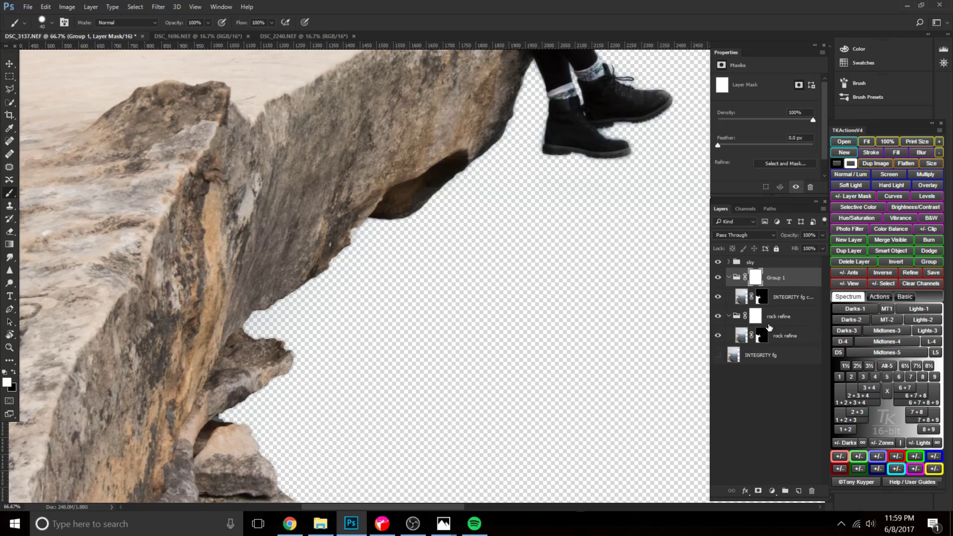
Collapse both groups and prepare a 300 px black brush at 10% opacity for Group 1's mask.
click(741, 297)
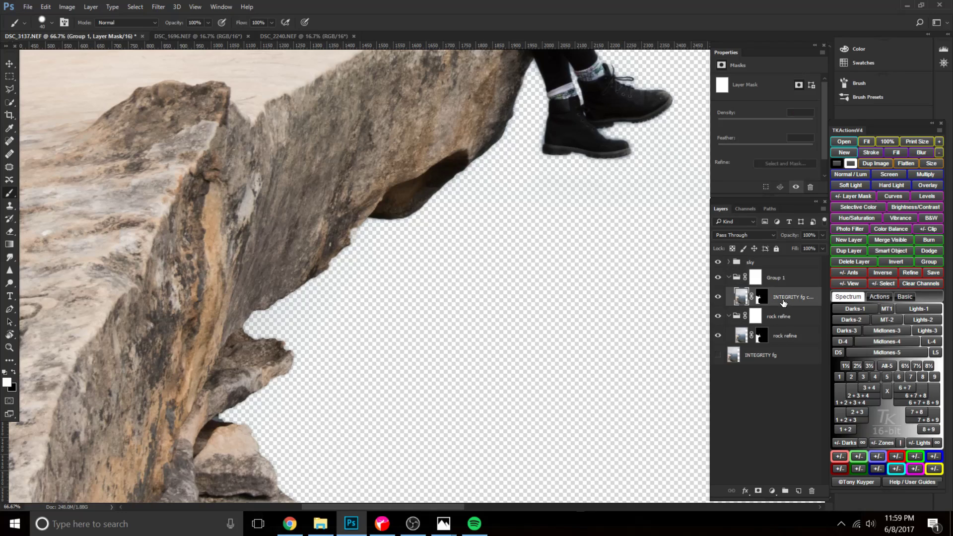
click(729, 316)
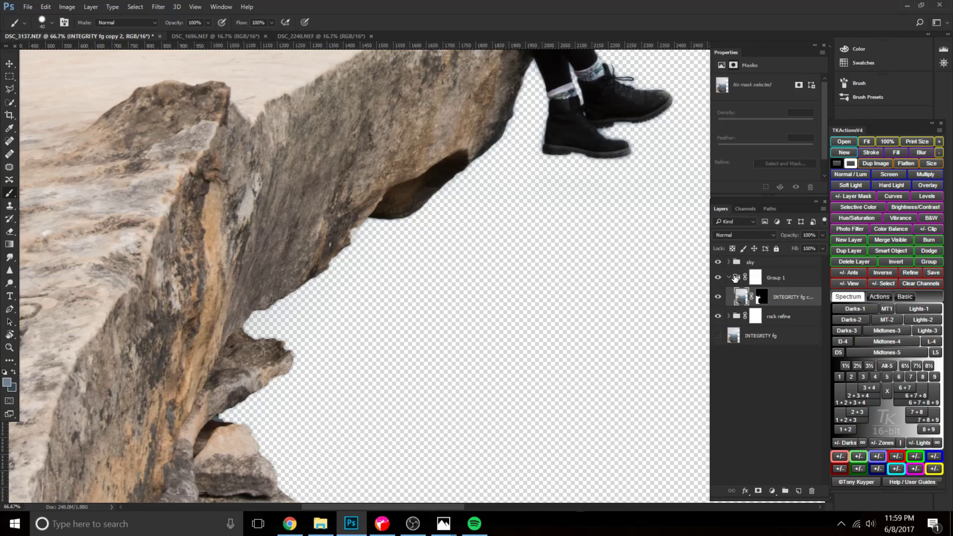
click(729, 277)
click(779, 286)
click(755, 278)
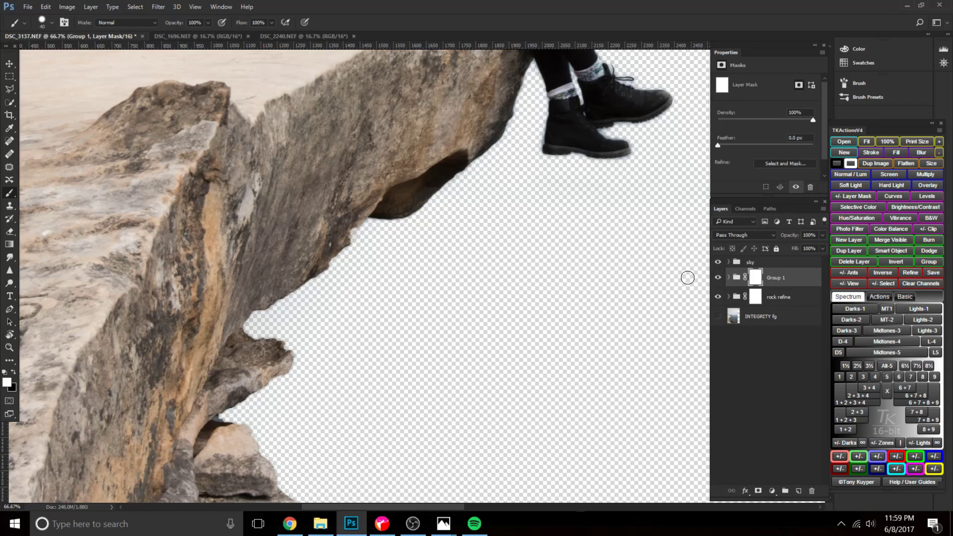
scroll(422, 295, down, 1)
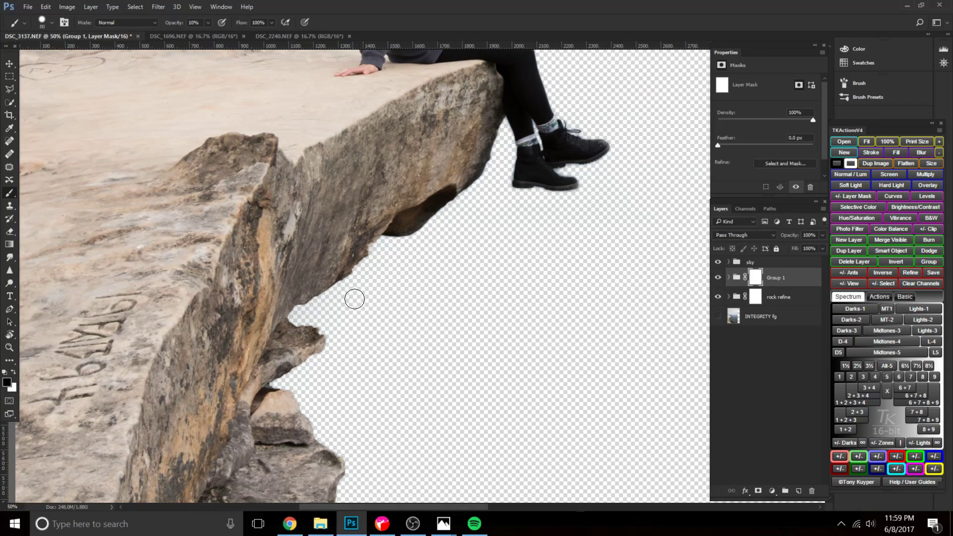
scroll(348, 296, up, 1)
key(bracketright)
key(bracketright)
key(bracketright)
key(bracketright)
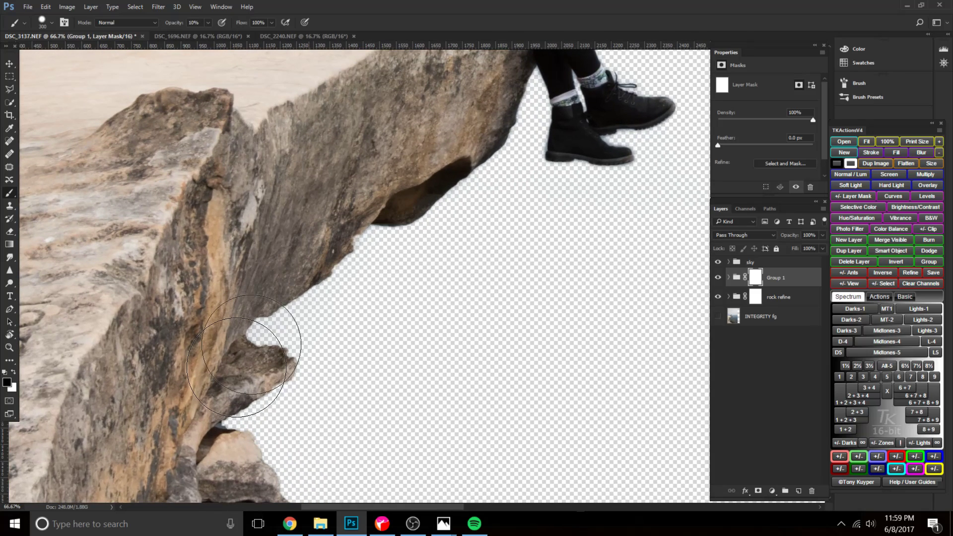
Paint black at 10% opacity on Group 1's mask along the lower cliff's rock edges.
scroll(357, 395, down, 5)
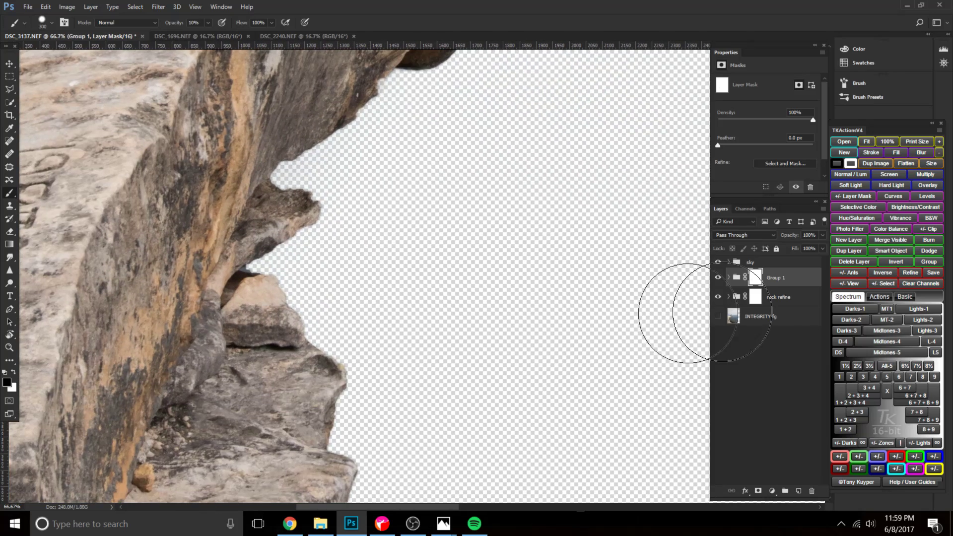
click(728, 278)
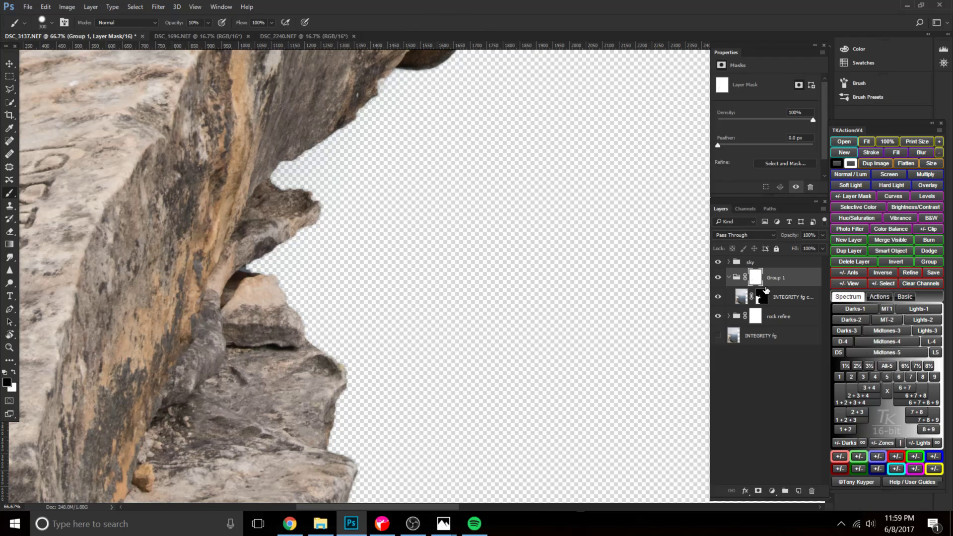
click(728, 278)
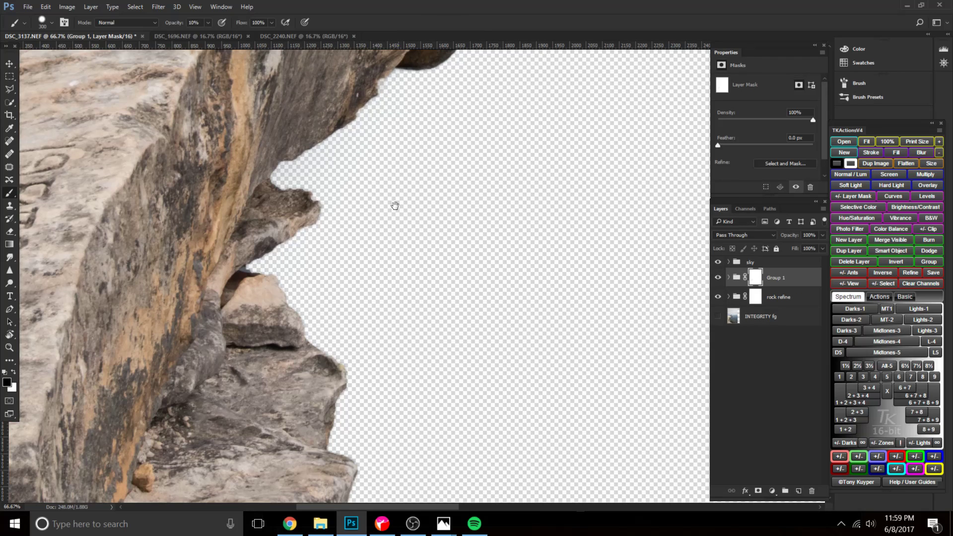
scroll(392, 208, up, 4)
scroll(276, 404, down, 5)
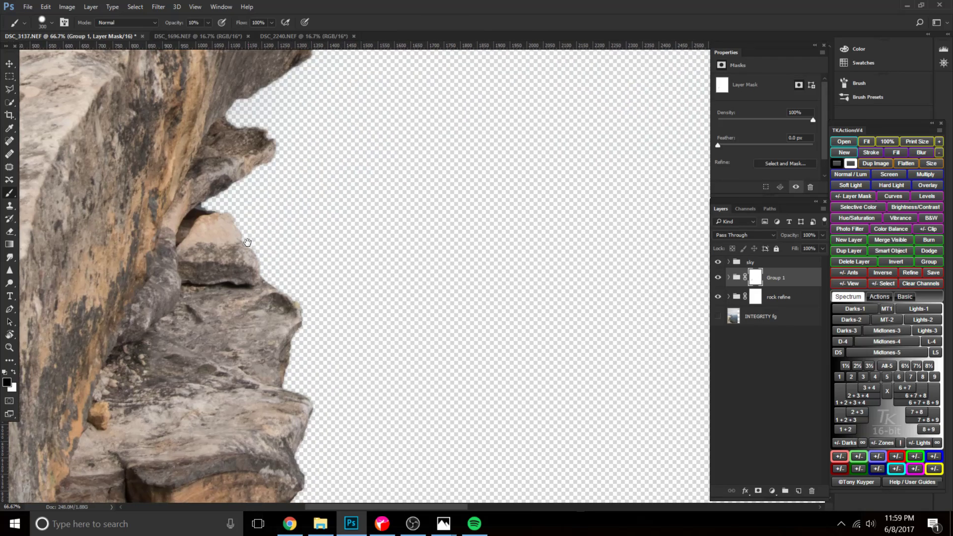
drag(326, 402, 343, 451)
drag(345, 455, 375, 264)
mouse_move(363, 227)
mouse_down()
mouse_move(357, 346)
mouse_move(315, 418)
mouse_move(326, 403)
mouse_up()
scroll(347, 248, down, 6)
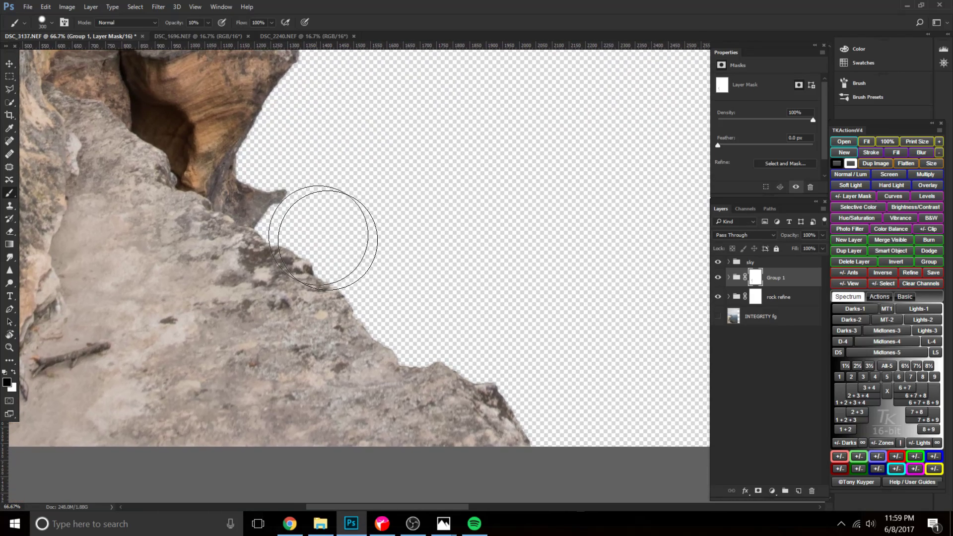
drag(455, 291, 461, 395)
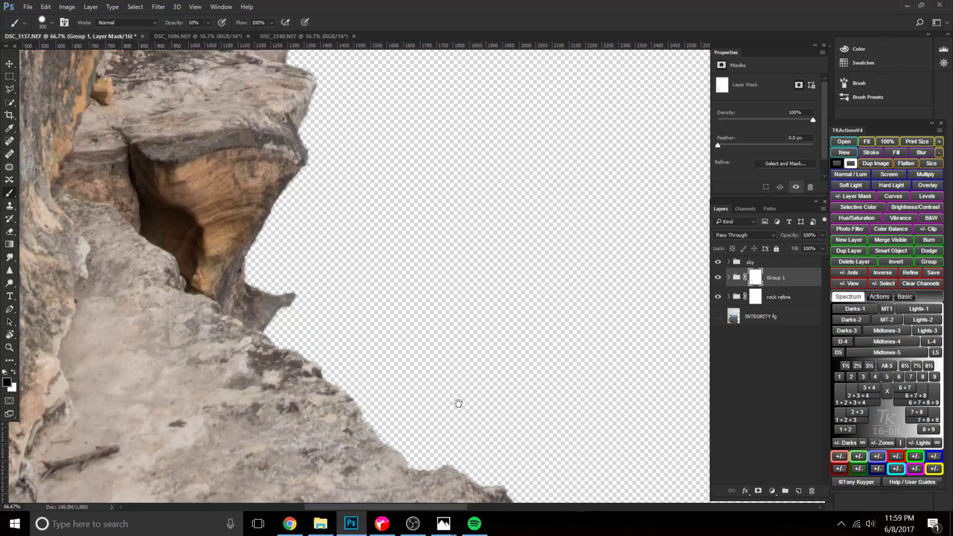
drag(423, 191, 425, 406)
drag(435, 116, 334, 309)
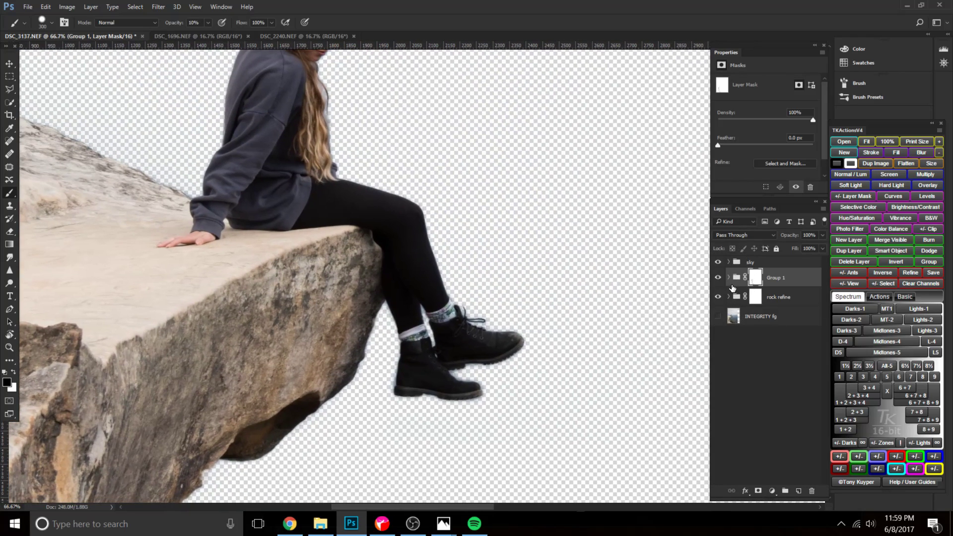
Compare the woman, boots and overhang with the rock refine group hidden and shown.
click(719, 296)
click(719, 296)
click(718, 297)
click(718, 297)
Paint black at 10% opacity on the rock refine group's mask along the ridge behind the woman, checking with the group hidden and shown.
click(755, 297)
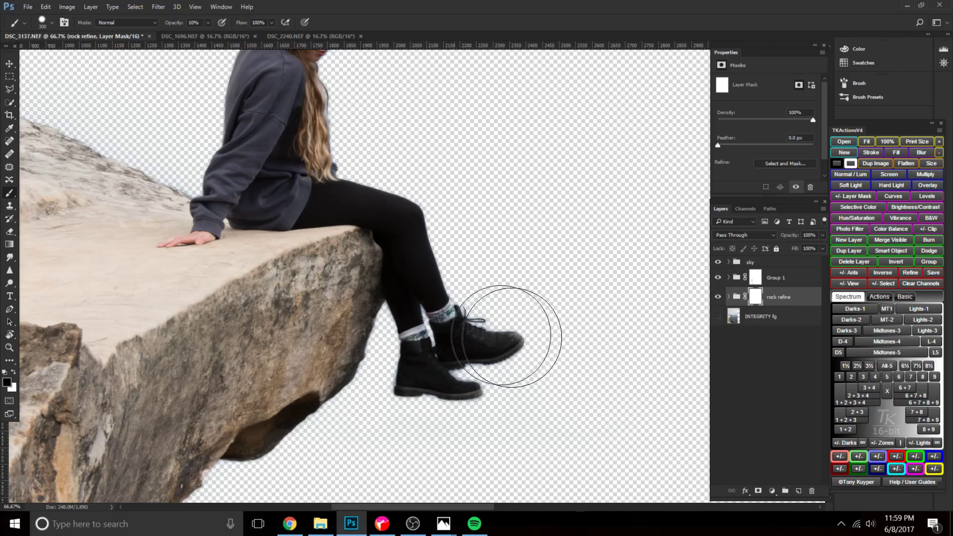
click(718, 297)
click(718, 296)
scroll(551, 273, up, 5)
scroll(551, 273, left, 3)
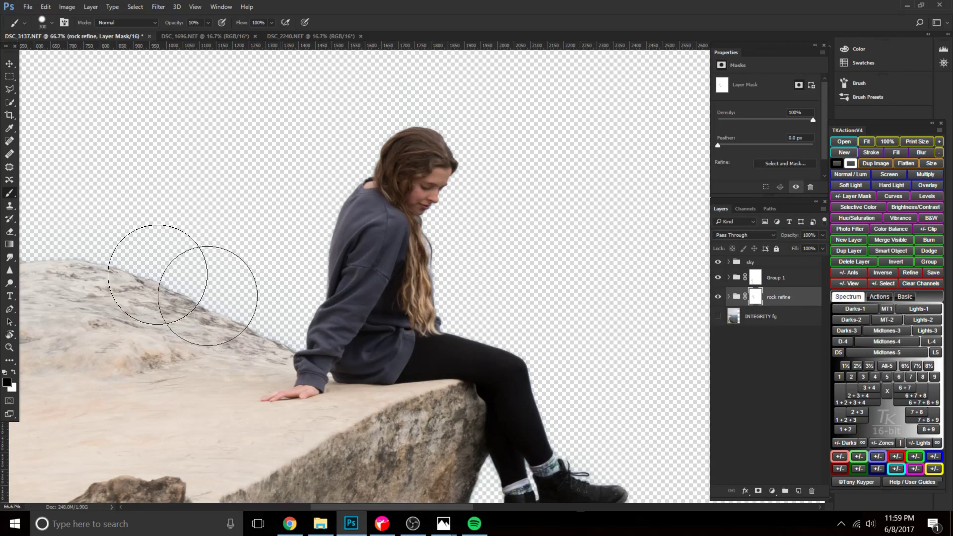
drag(138, 286, 399, 354)
click(718, 297)
click(717, 297)
click(718, 296)
click(718, 297)
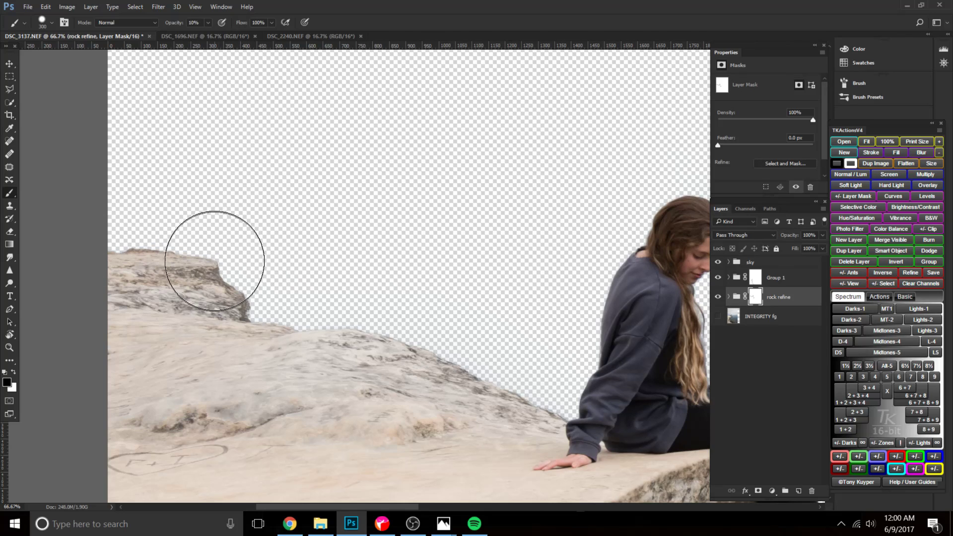
Paint black at 100% opacity on the rock refine group's mask over the background ridge edge and around the woman.
key(0)
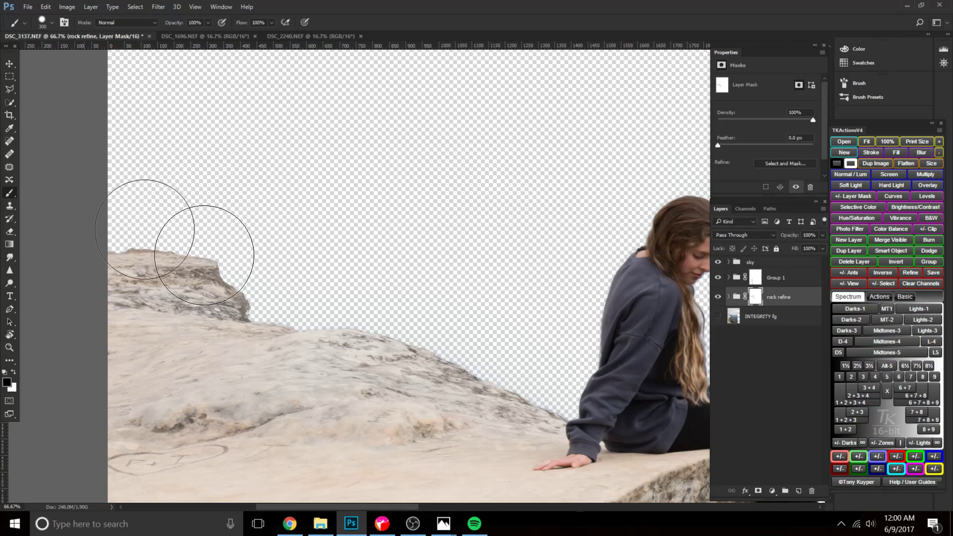
drag(421, 358, 87, 115)
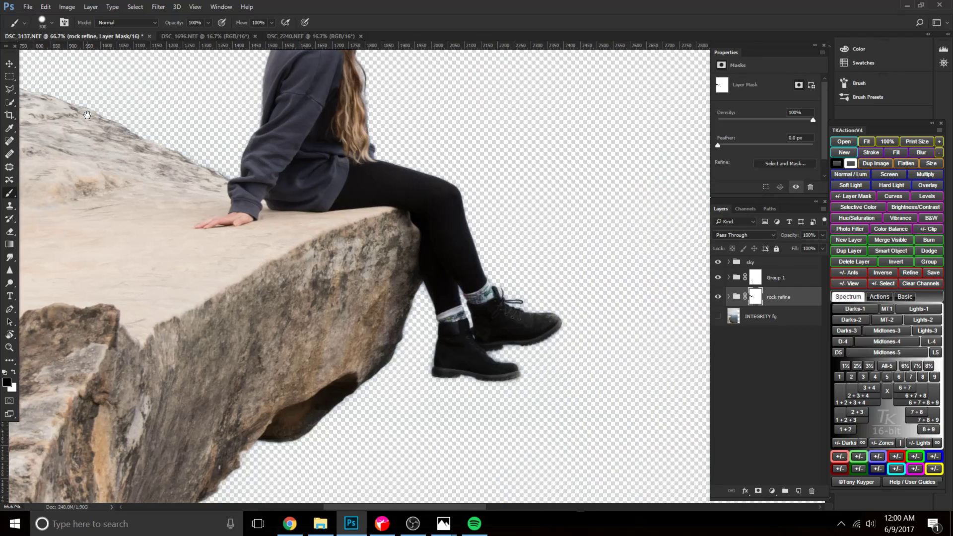
drag(329, 162, 334, 304)
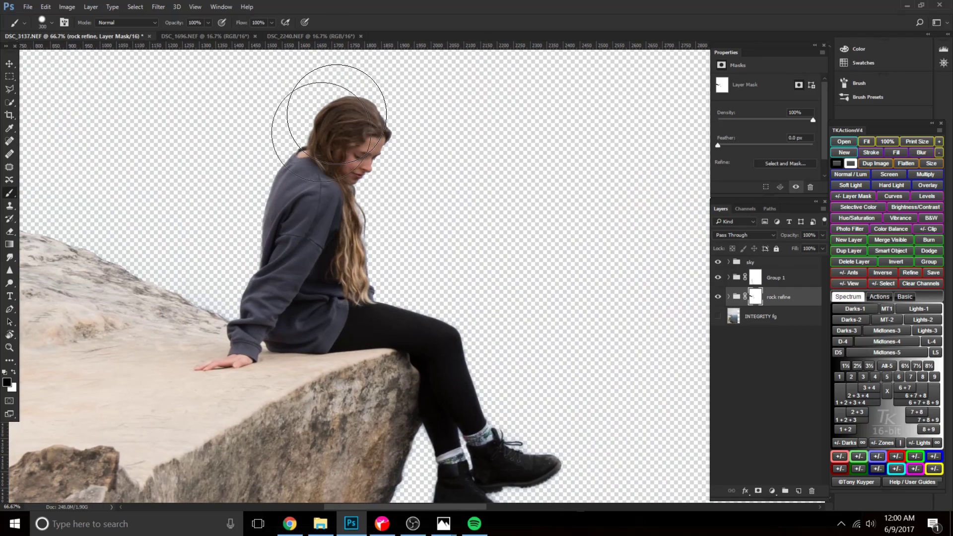
mouse_move(318, 267)
mouse_down()
mouse_move(233, 67)
mouse_move(217, 73)
mouse_up()
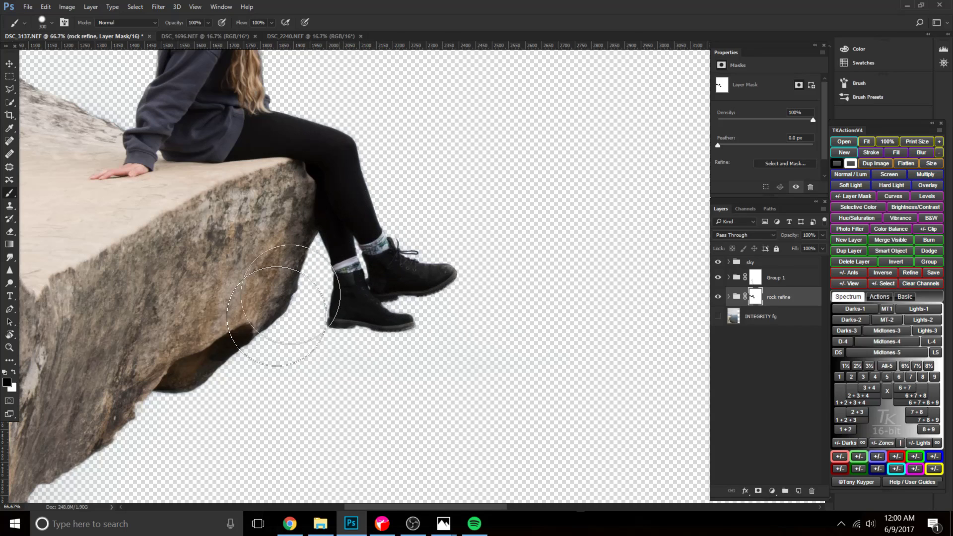
drag(330, 308, 499, 201)
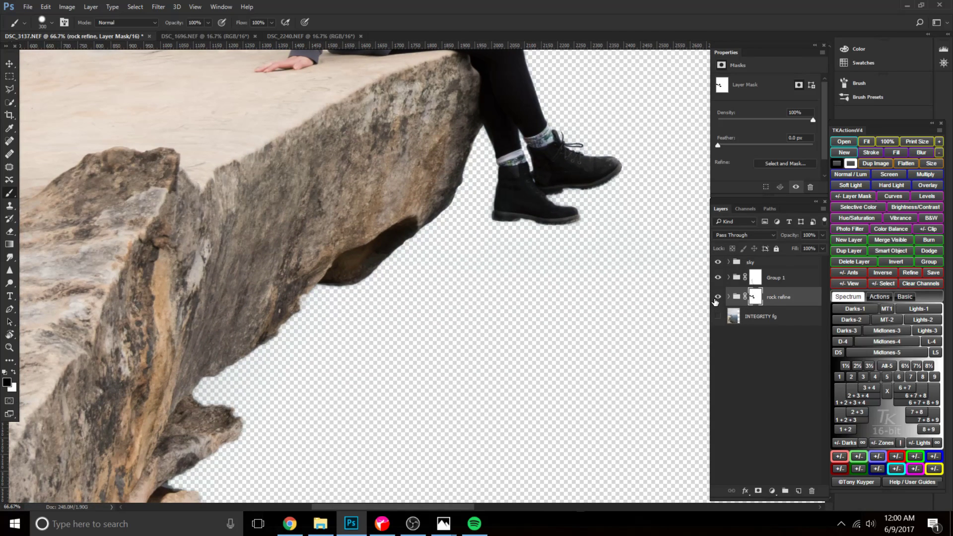
click(718, 297)
click(718, 297)
drag(691, 273, 671, 285)
key(ctrl+0)
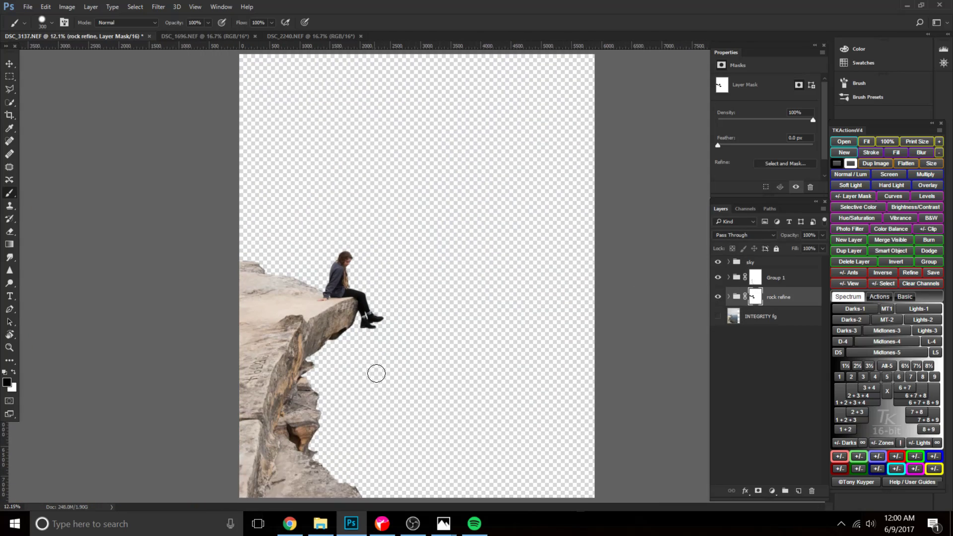
Rename Group 1 with the woman's first name followed by "fg".
click(753, 277)
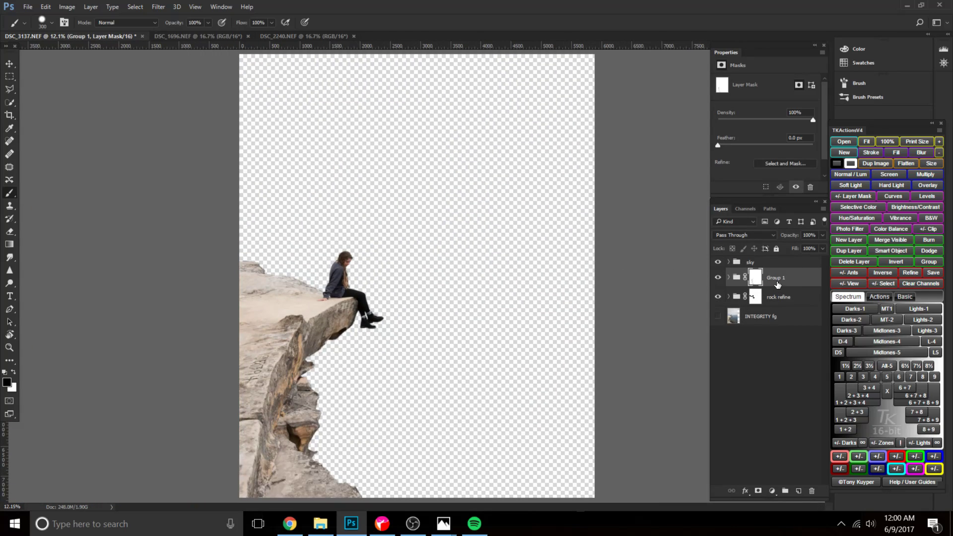
double_click(773, 278)
text(sarah)
key(Return)
double_click(774, 279)
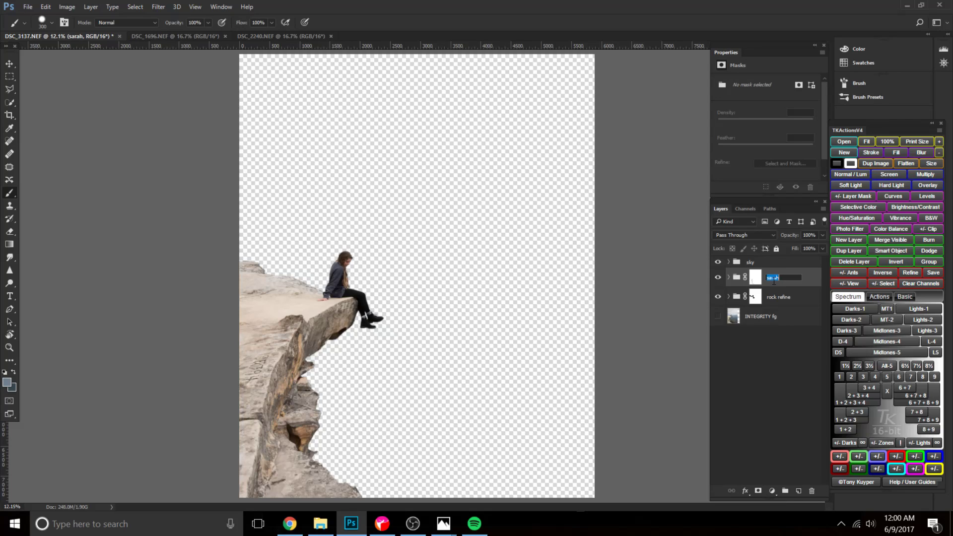
text(fg)
key(Return)
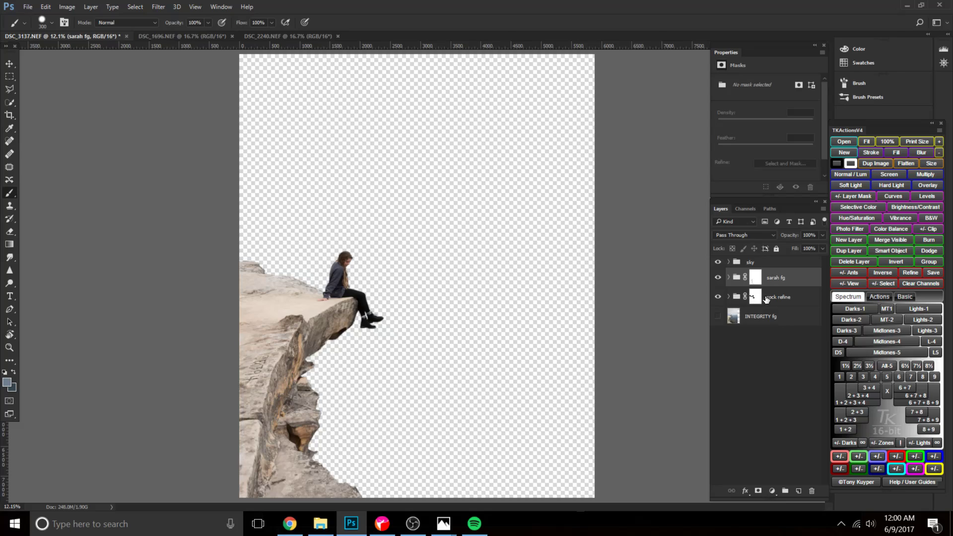
Merge the two masked foreground groups into a single layer and duplicate it.
click(766, 298)
shift+click(780, 279)
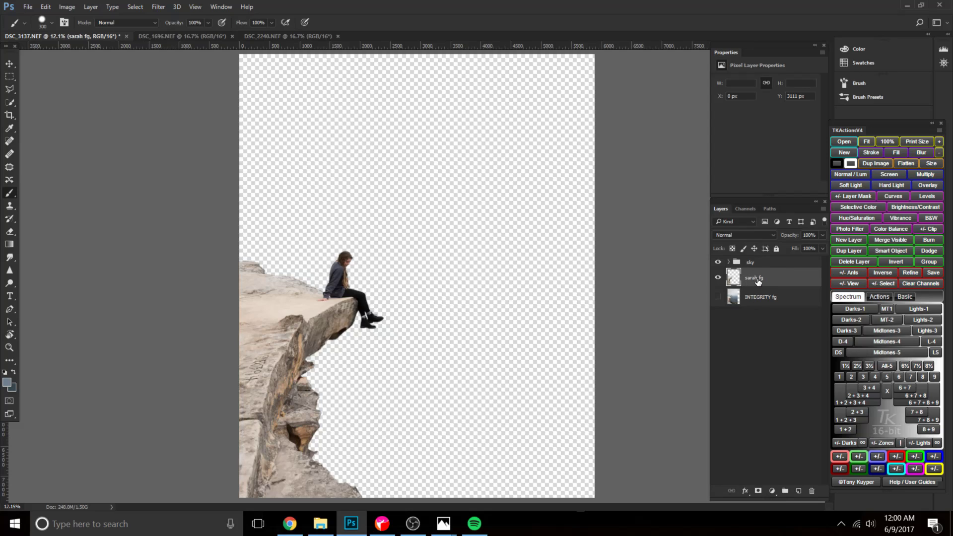
key(ctrl+j)
Rename the lower of the two merged foreground layers to "fg masked".
double_click(755, 296)
text(INTEGRITY)
key(Return)
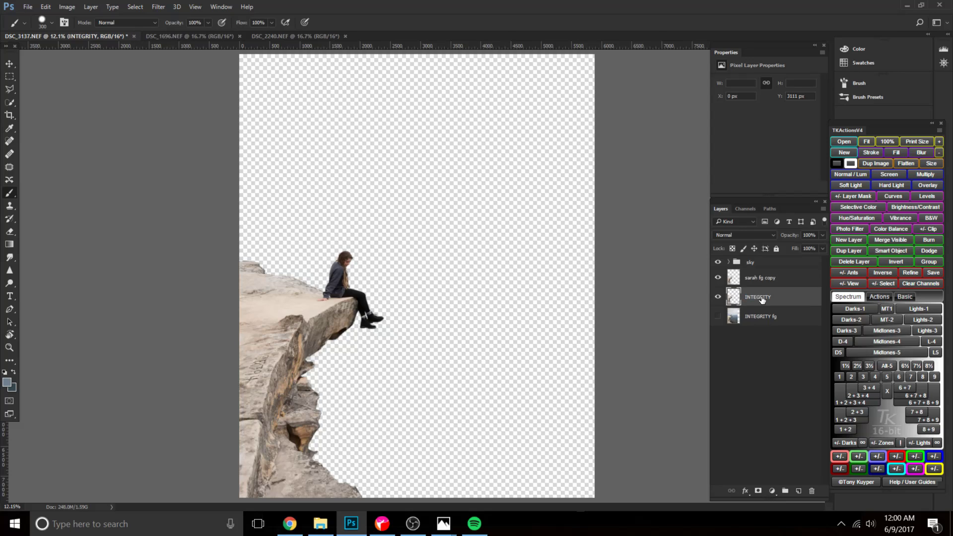
double_click(762, 300)
text(fg masked)
key(Return)
Open the duplicated foreground layer above "fg masked" in the Camera Raw Filter.
click(716, 296)
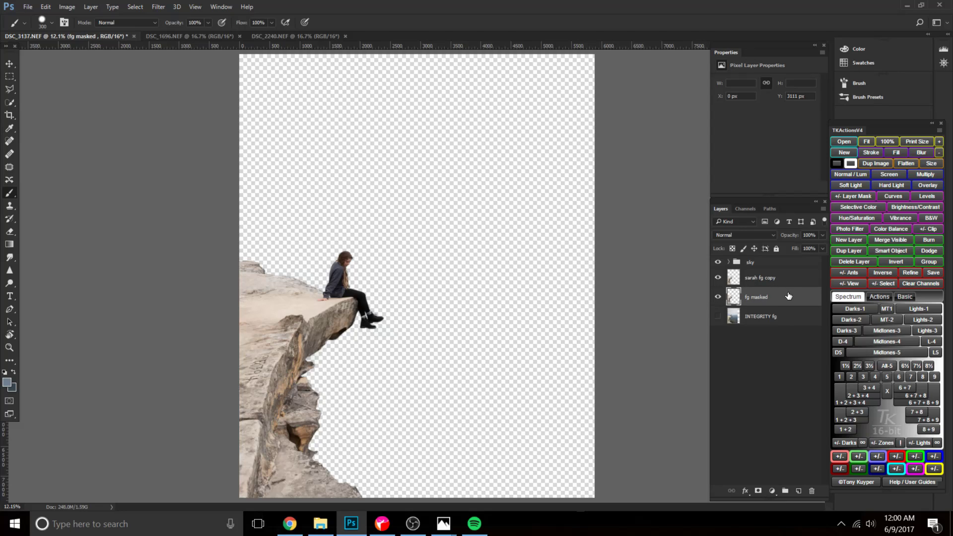
click(756, 276)
click(156, 7)
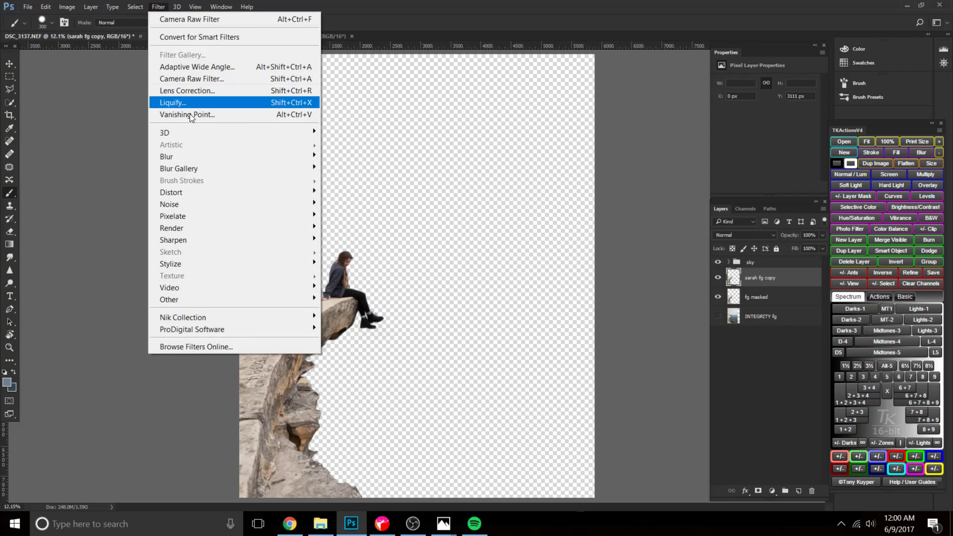
click(189, 76)
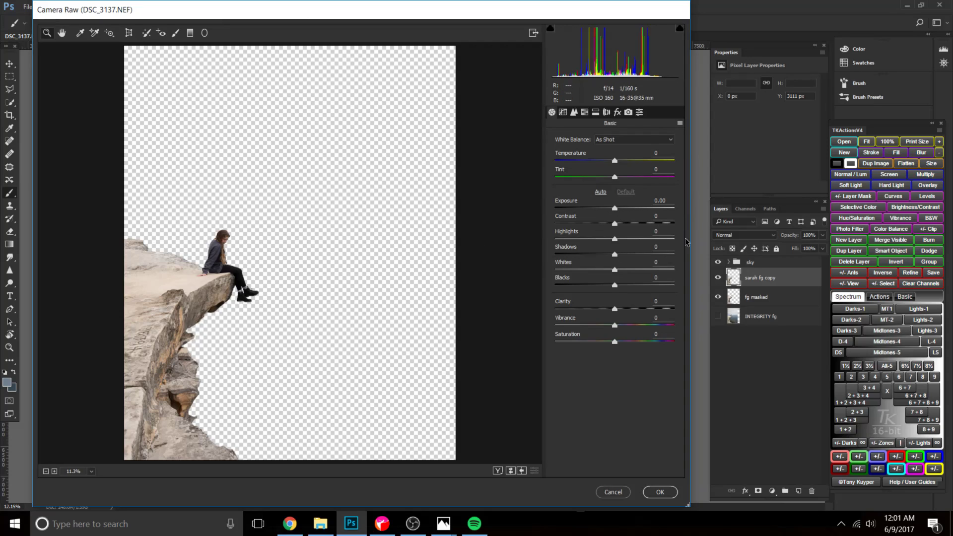
Darken the foreground to night level with Exposure -4.35, Highlights -11, Shadows +57 and Blacks +53.
drag(617, 207, 587, 207)
drag(614, 285, 635, 286)
drag(614, 254, 641, 254)
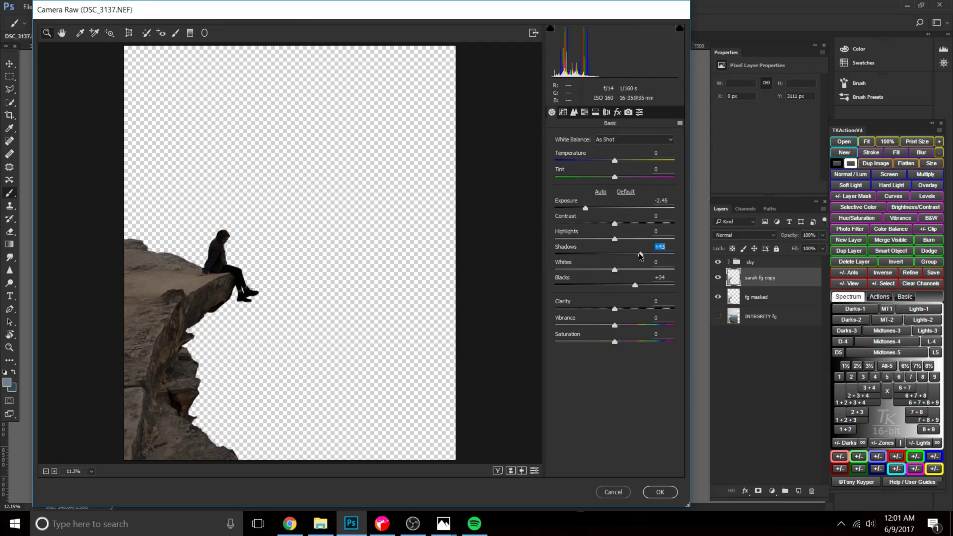
drag(586, 208, 566, 212)
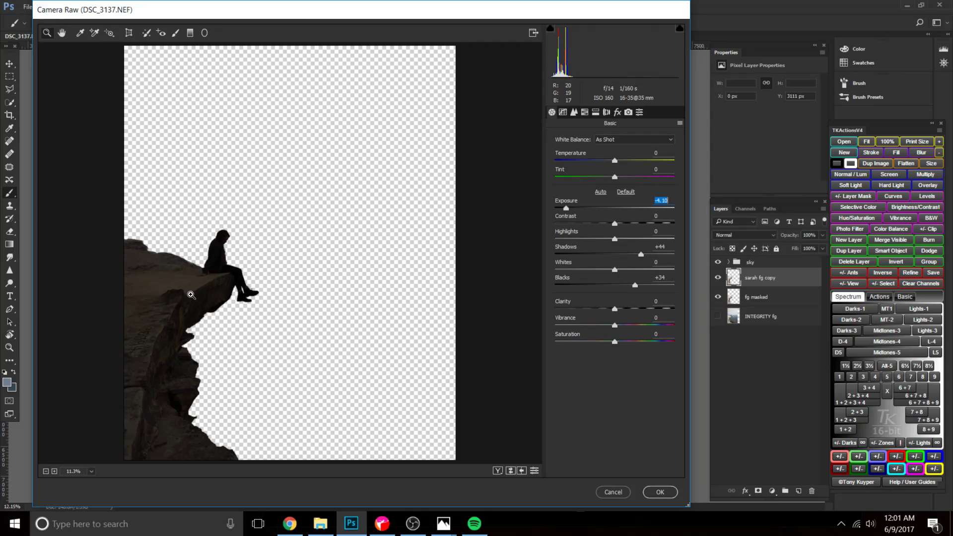
drag(637, 288, 648, 287)
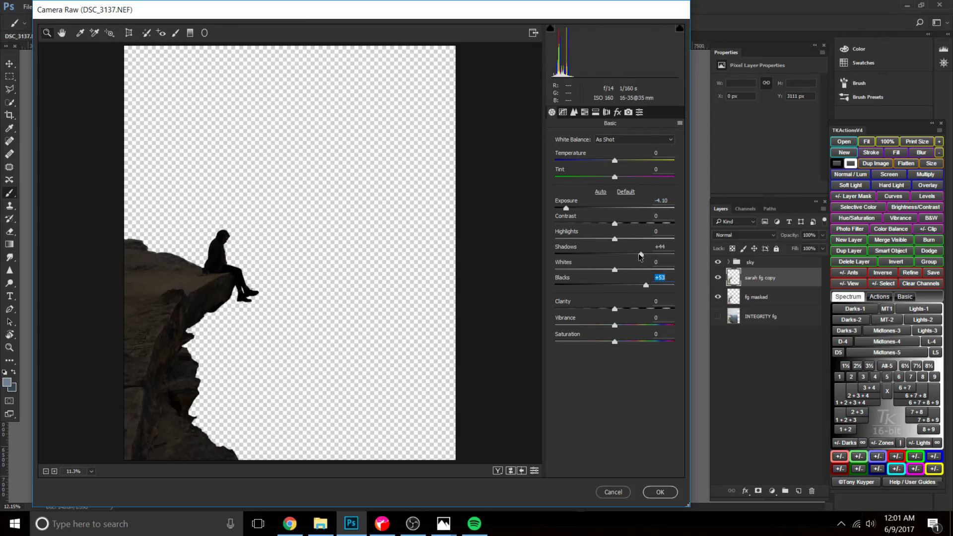
drag(645, 252, 648, 253)
drag(565, 208, 563, 209)
click(607, 238)
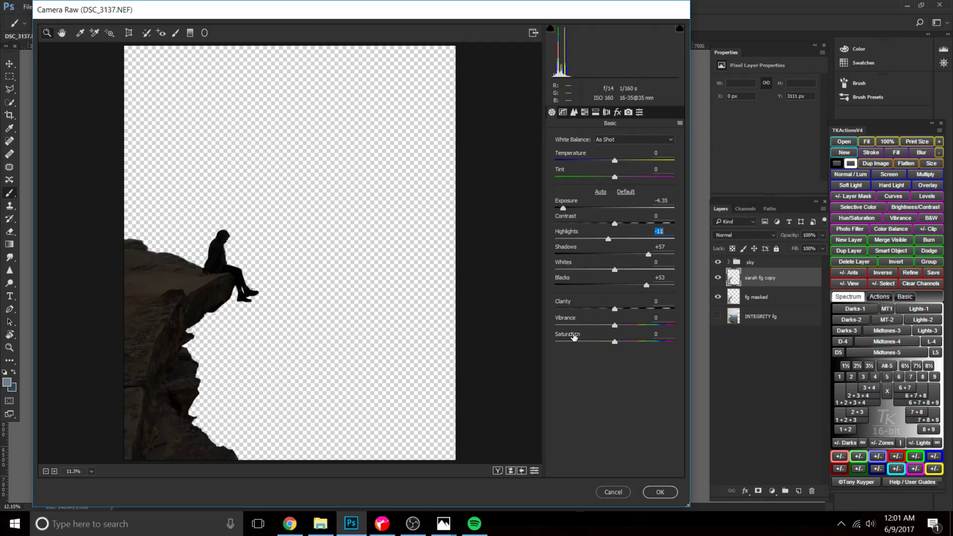
Soften and cool the foreground with Clarity -25, Temperature -13 and Tint +1.
drag(615, 310, 599, 312)
drag(615, 162, 610, 162)
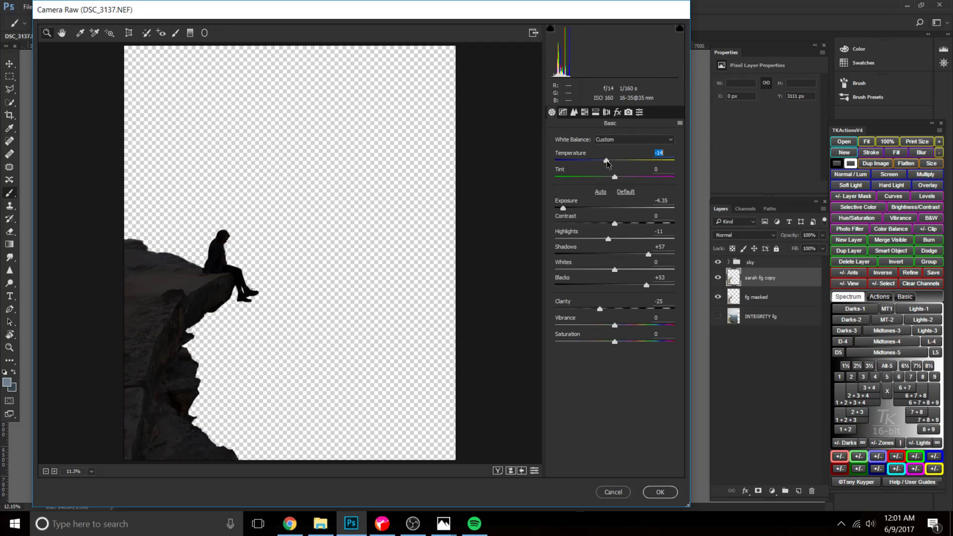
drag(615, 177, 615, 177)
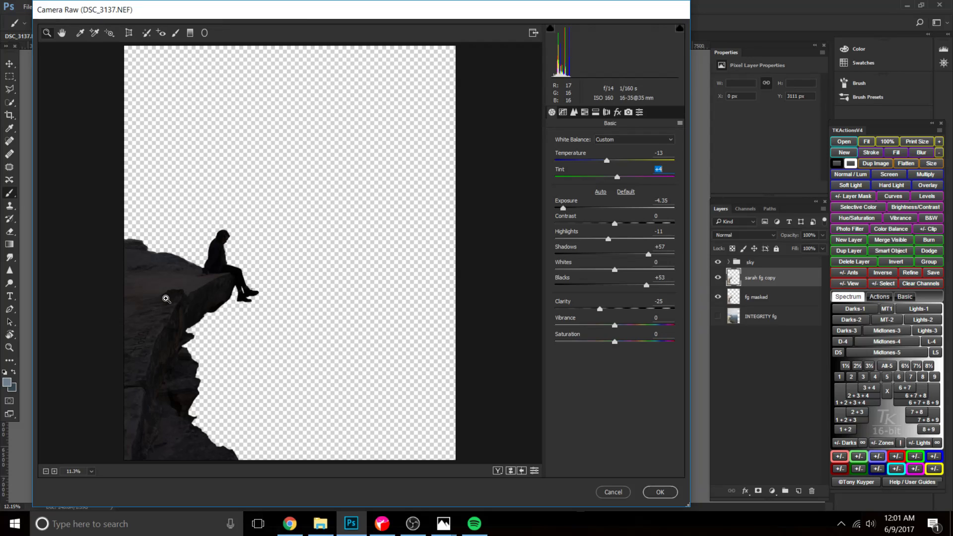
Refine the foreground's night look with Saturation -12, Contrast +23 and Exposure -4.65, raise Blacks, slightly lower Shadows, and apply the filter.
drag(613, 343, 607, 342)
drag(614, 223, 629, 227)
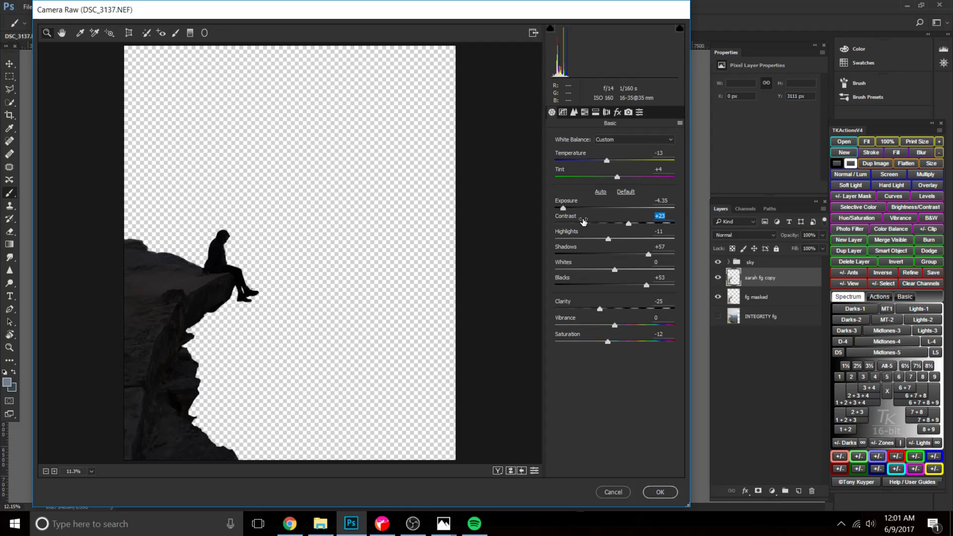
drag(565, 209, 561, 210)
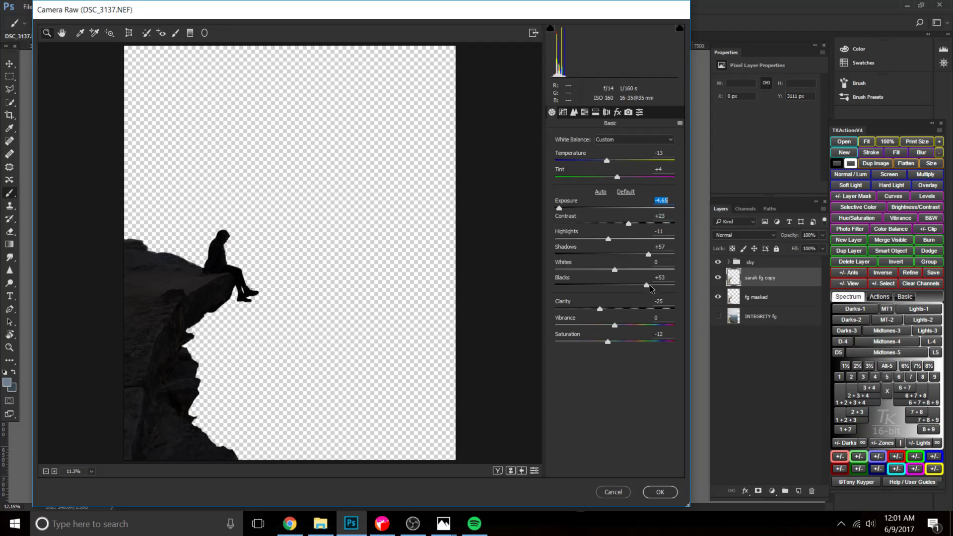
drag(643, 287, 658, 289)
mouse_move(649, 254)
mouse_down()
mouse_move(623, 256)
mouse_move(644, 258)
mouse_up()
click(662, 495)
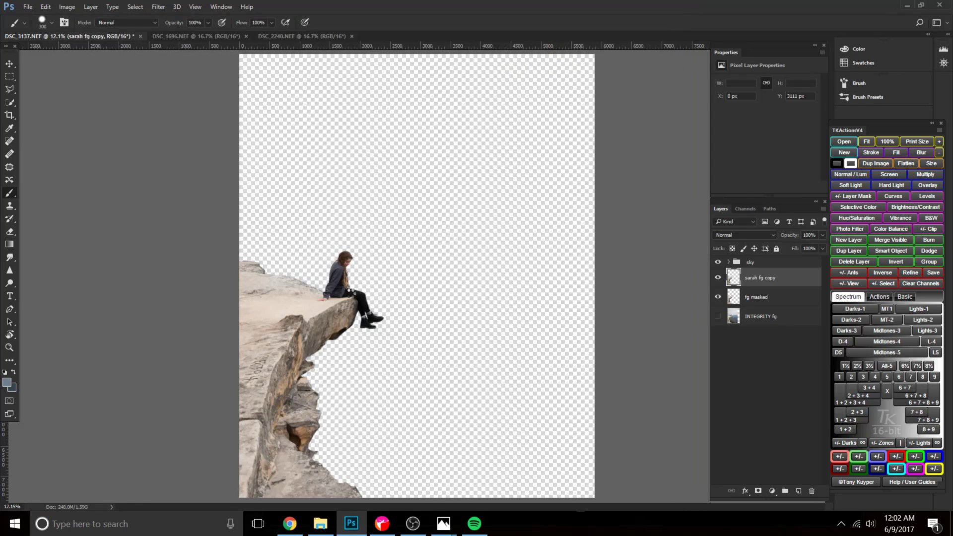
Duplicate the "fg masked" layer and move the copy above the darkened foreground layer, leaving both visible.
click(718, 278)
click(718, 278)
click(718, 278)
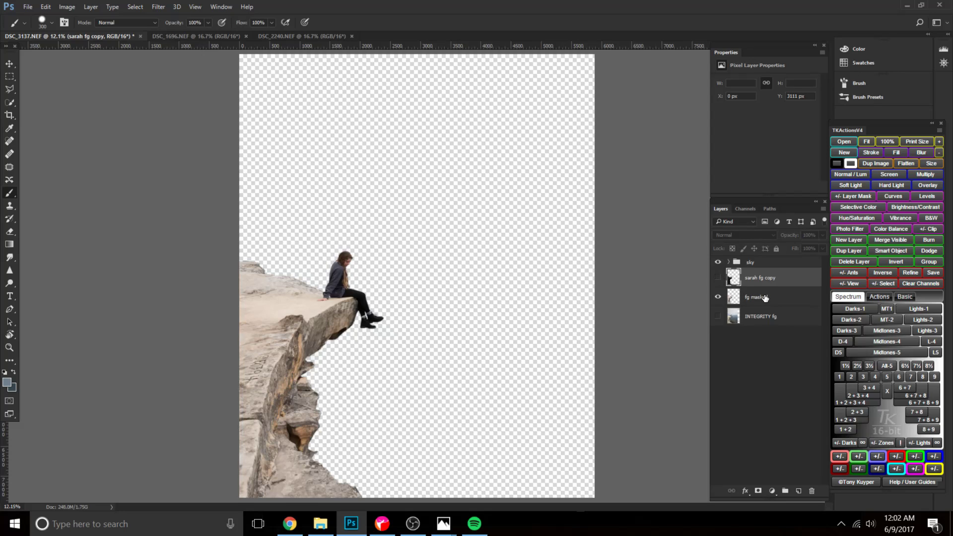
click(763, 296)
key(ctrl+j)
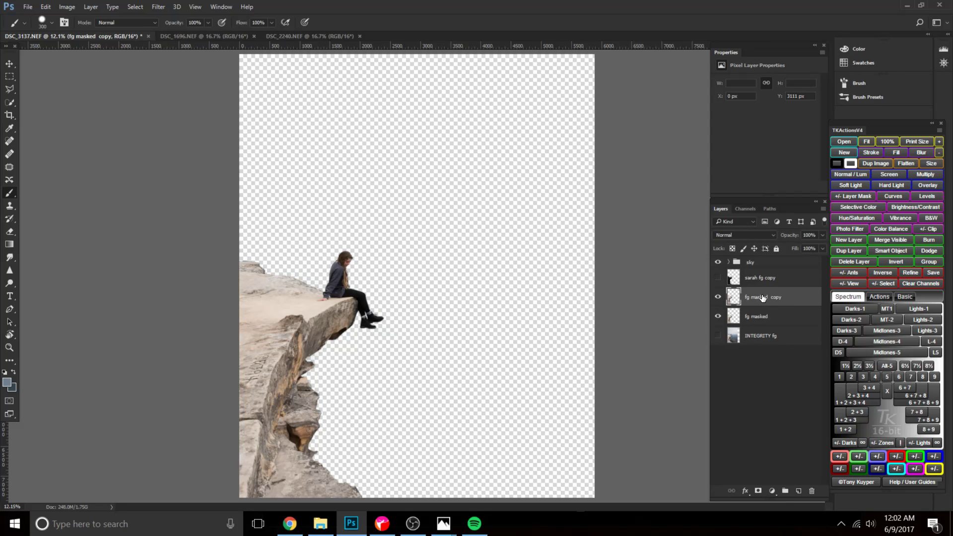
click(718, 278)
drag(754, 300, 751, 273)
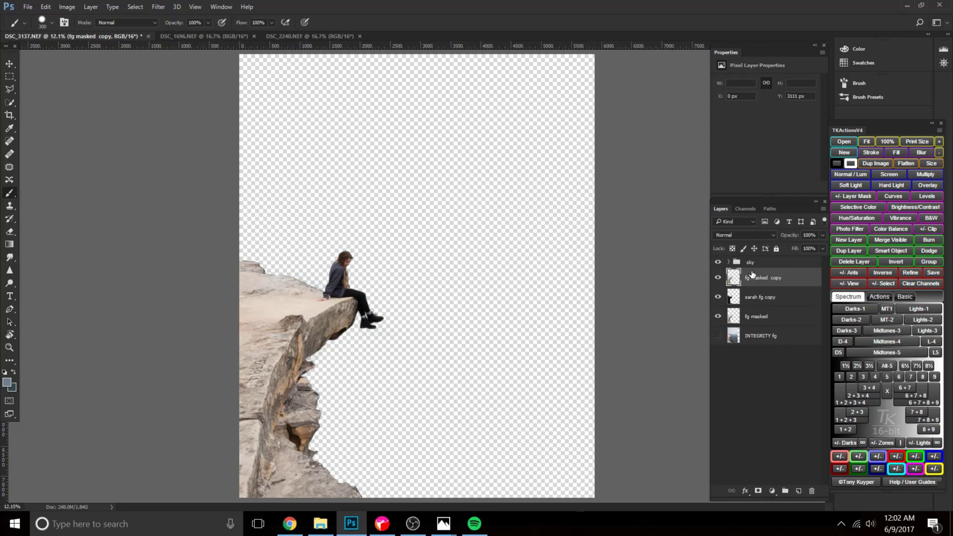
Open the "fg masked copy" layer in the Camera Raw Filter, framed on the seated woman.
click(158, 7)
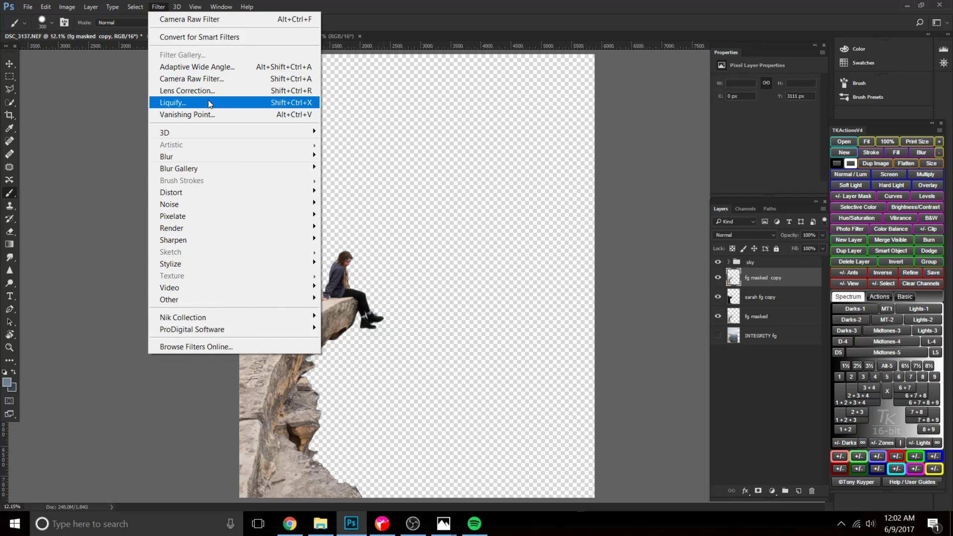
click(203, 78)
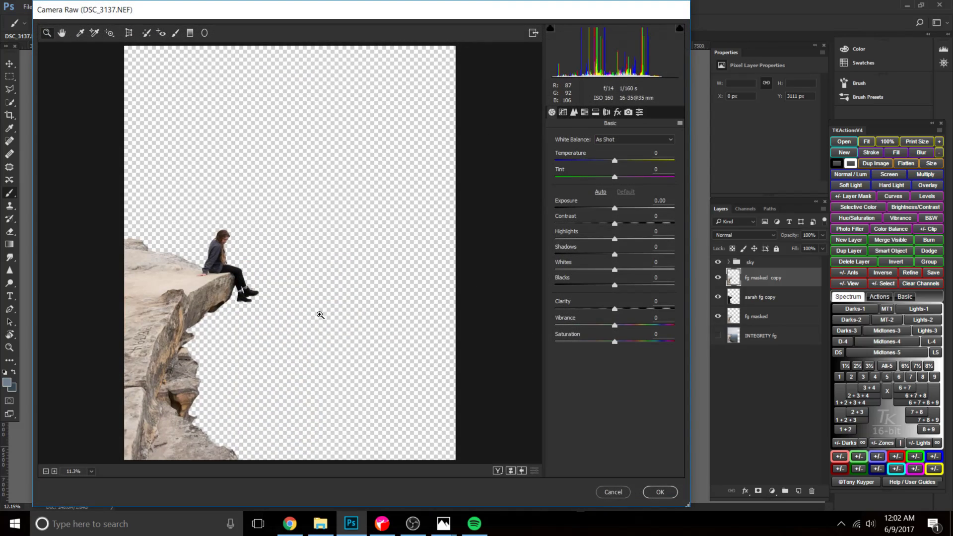
key(ctrl+plus)
key(ctrl+plus)
key(ctrl+plus)
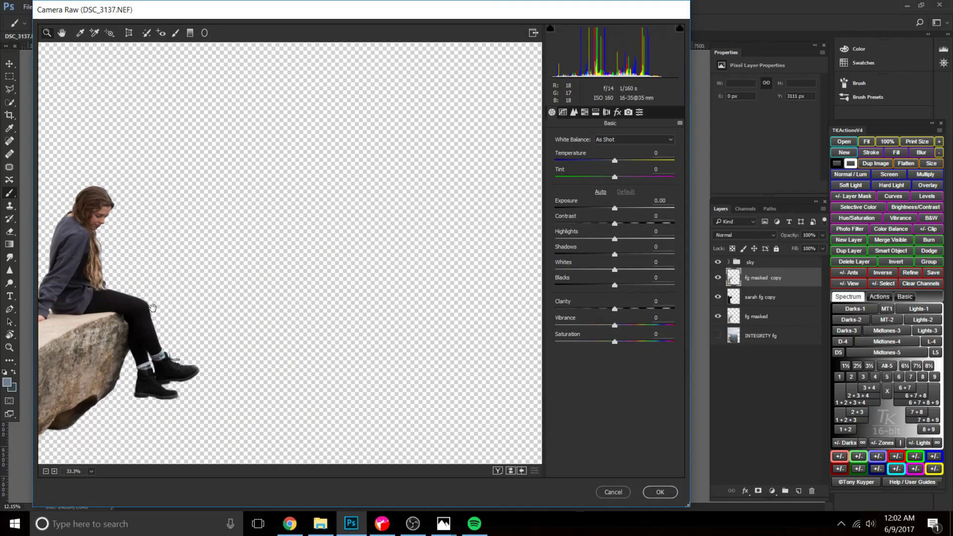
drag(177, 303, 354, 274)
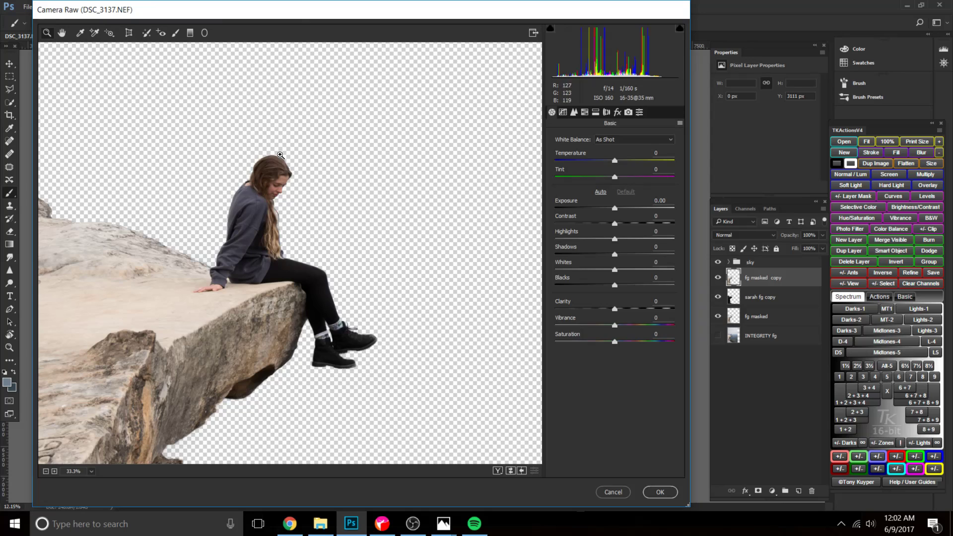
Adjust the copy's tones around the woman with Exposure -1.65, Highlights +19, Shadows +81, Whites +28 and Blacks +58.
drag(615, 210, 601, 208)
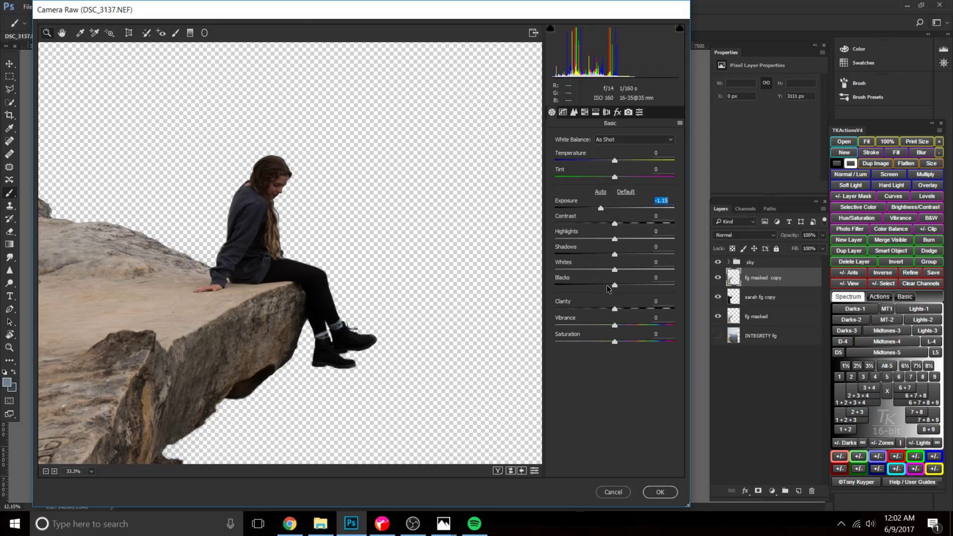
drag(615, 285, 648, 284)
drag(617, 256, 660, 255)
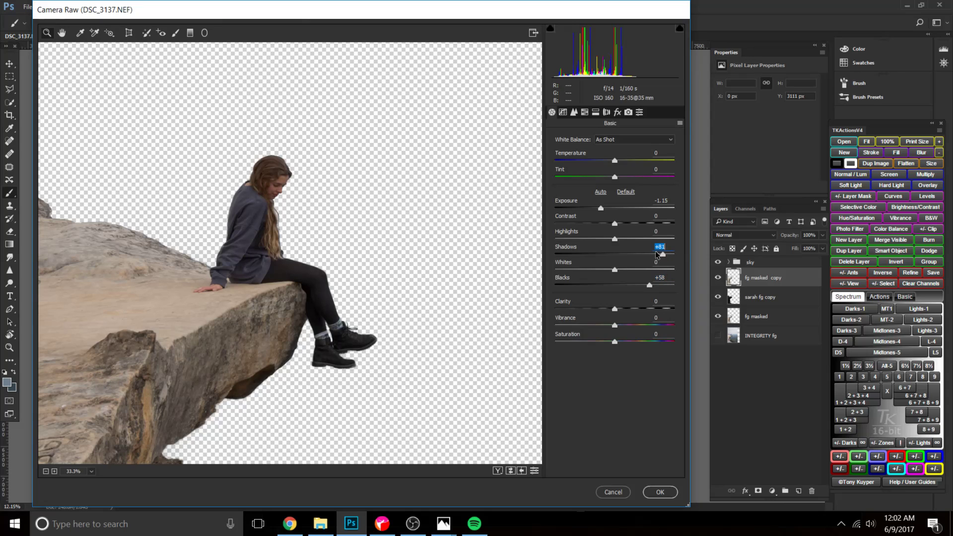
drag(601, 209, 595, 208)
drag(614, 270, 634, 273)
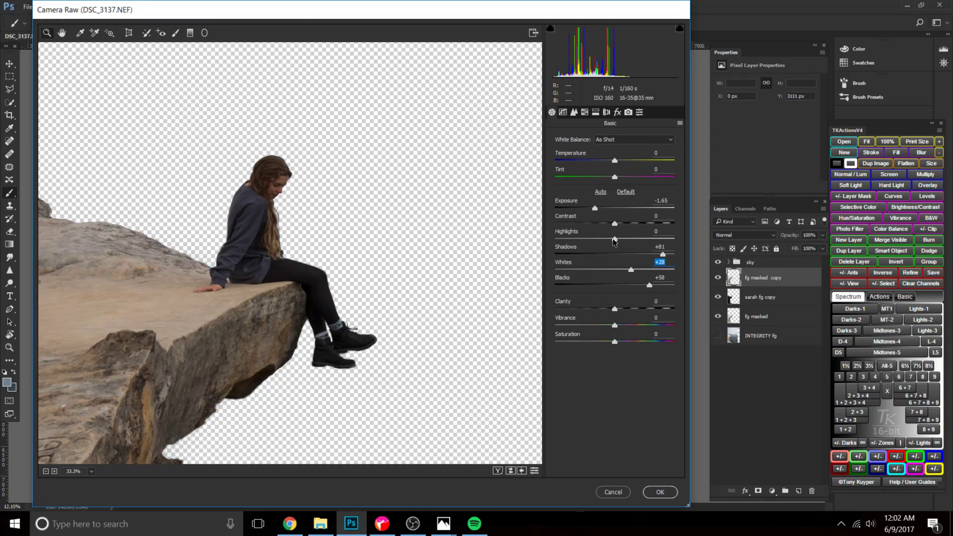
drag(614, 239, 626, 239)
Set Temperature -5, Tint +3, Exposure -1.55 and Clarity -10 on the copy, and apply the filter.
drag(615, 161, 617, 180)
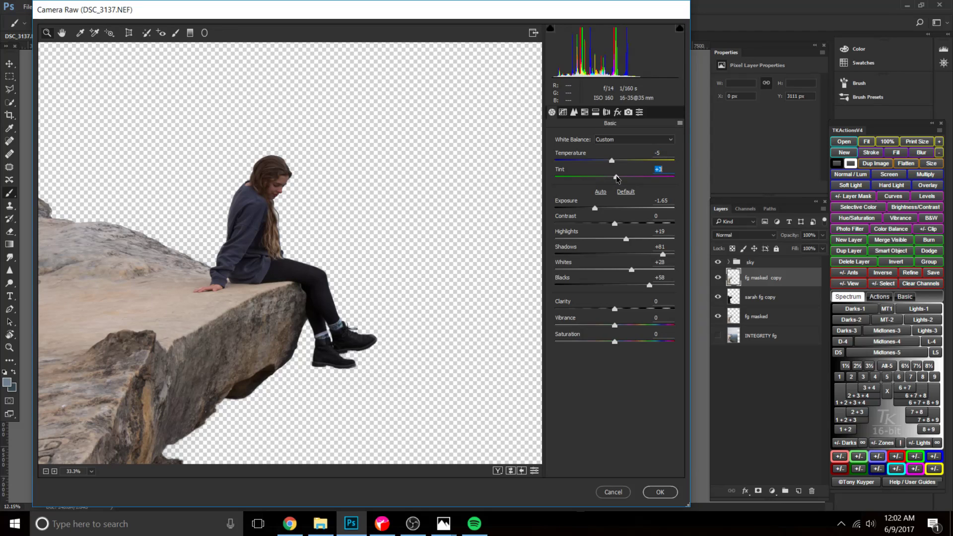
drag(595, 210, 594, 207)
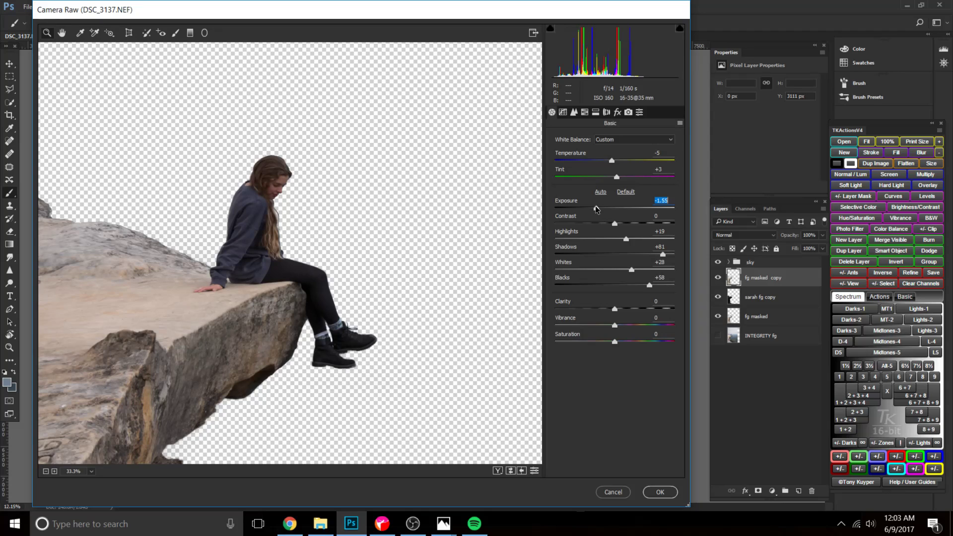
drag(615, 309, 622, 309)
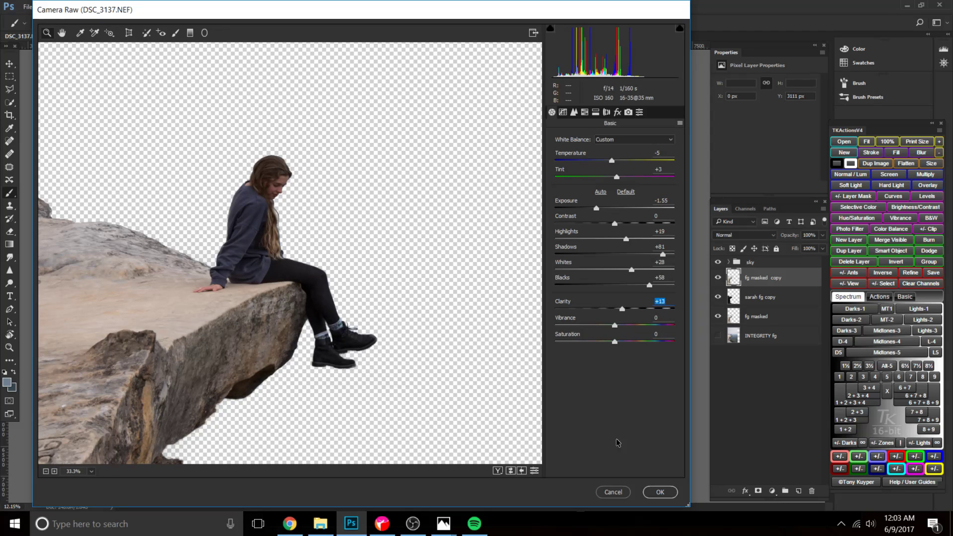
mouse_move(621, 311)
mouse_down()
mouse_move(595, 313)
mouse_move(619, 321)
mouse_move(611, 321)
mouse_up()
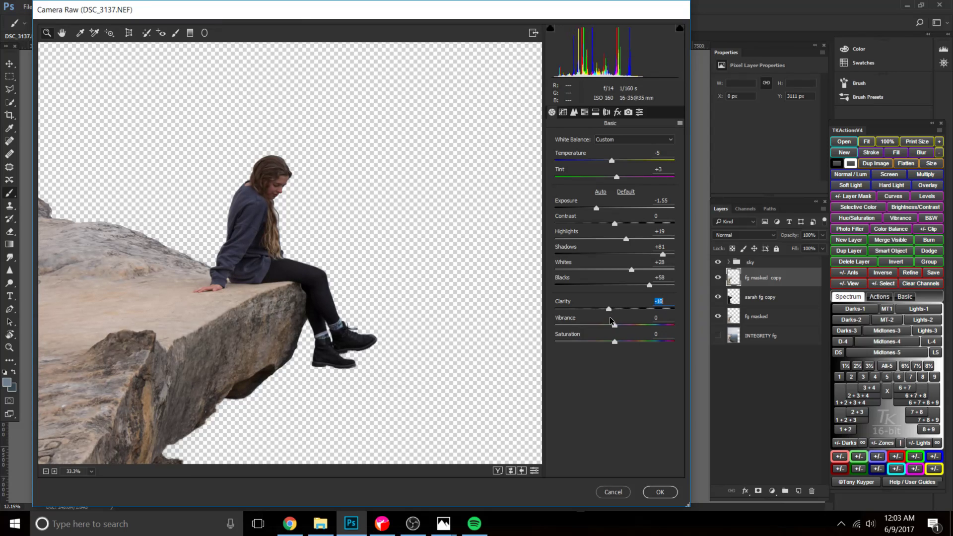
click(661, 492)
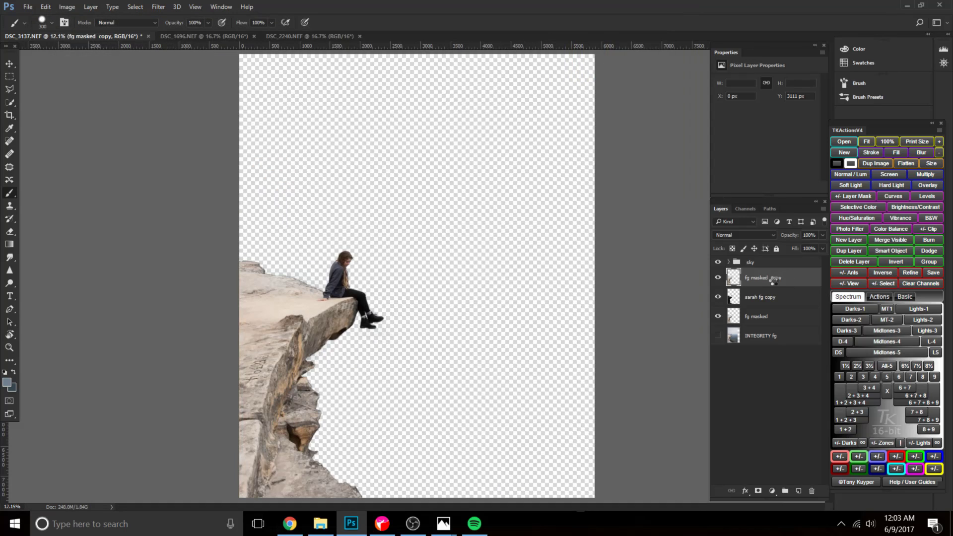
Add a black layer mask to the "fg masked copy" layer and make white the painting colour.
alt+click(756, 492)
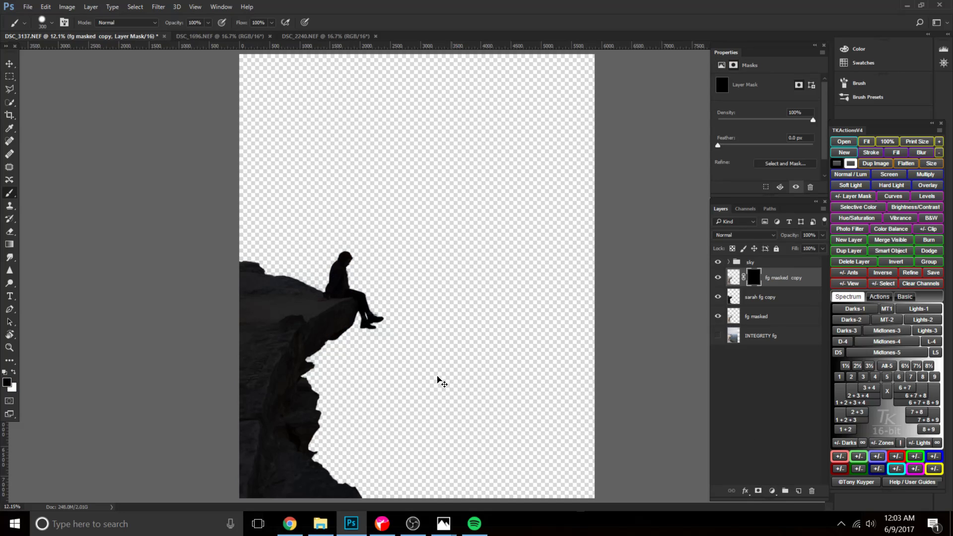
key(ctrl+plus)
key(ctrl+plus)
key(ctrl+plus)
key(x)
Paint white on the mask over the seated woman at 20% opacity to reveal her brighter version.
drag(305, 326, 382, 321)
key(bracketright)
key(bracketright)
key(bracketright)
key(bracketright)
key(bracketright)
key(bracketright)
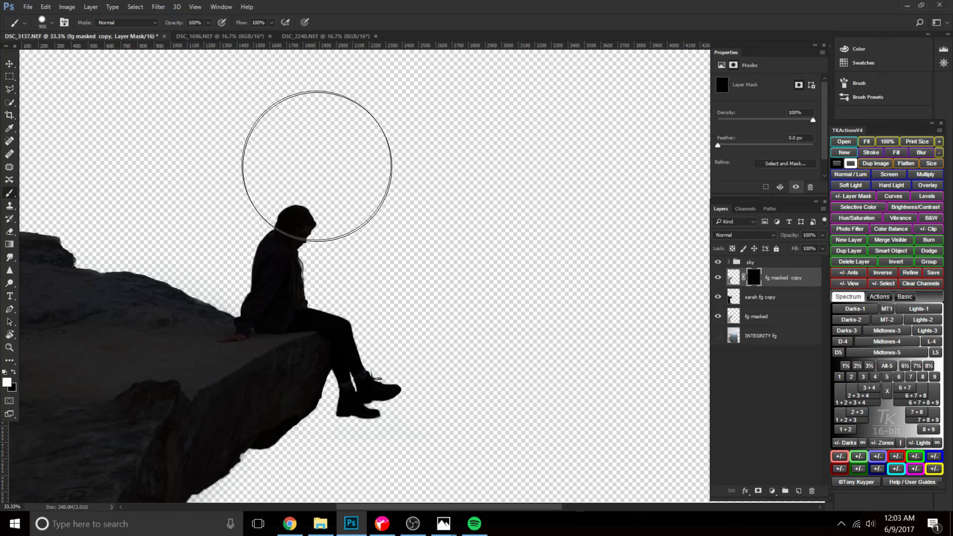
key(bracketleft)
key(bracketleft)
mouse_move(351, 234)
mouse_down()
mouse_move(323, 252)
mouse_move(313, 225)
mouse_move(313, 271)
mouse_move(395, 304)
mouse_move(415, 348)
mouse_move(391, 345)
mouse_move(409, 422)
mouse_move(358, 335)
mouse_up()
key(bracketleft)
key(bracketleft)
key(bracketleft)
key(bracketleft)
key(bracketleft)
key(bracketleft)
key(bracketleft)
key(bracketleft)
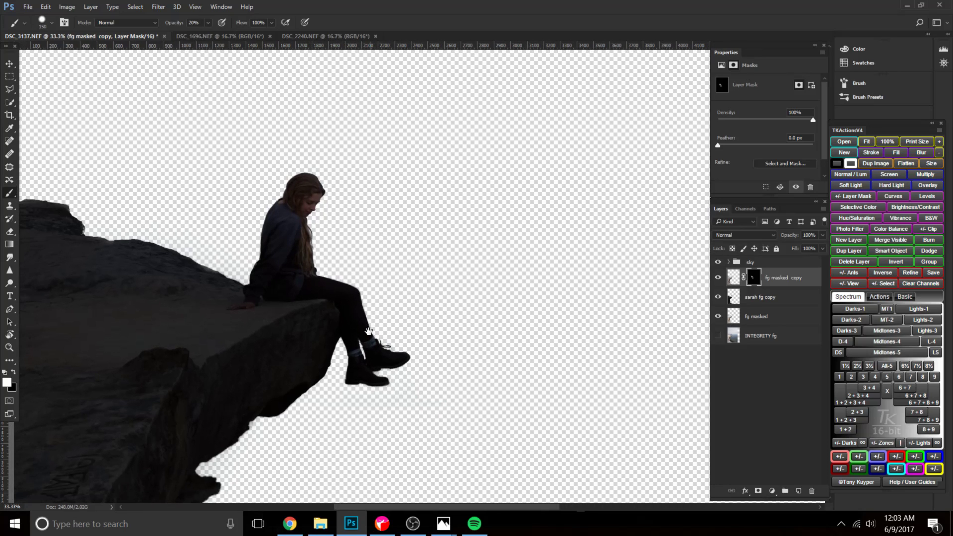
Set the brush hardness to 75% and paint white on the mask over the woman's boots, legs and body.
right_click(373, 331)
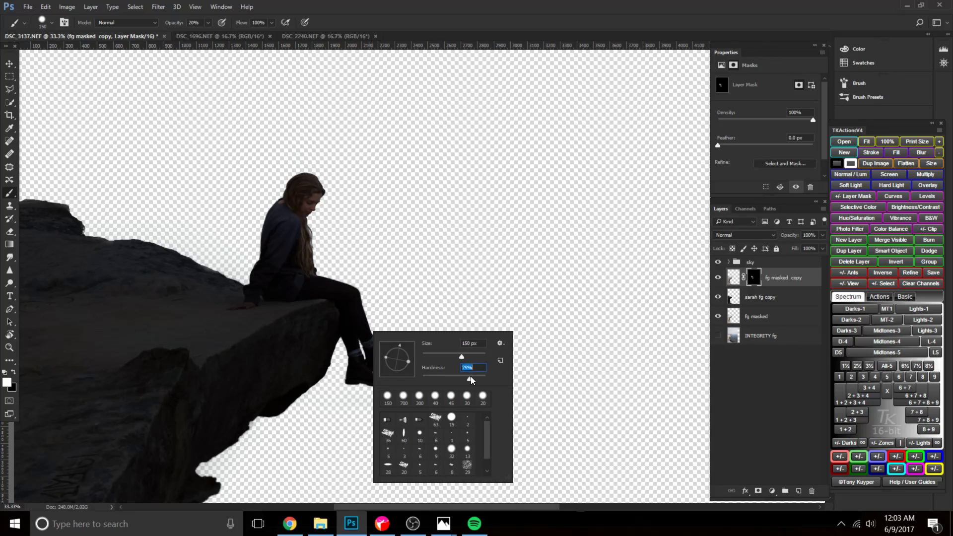
key(Return)
key(ctrl+plus)
mouse_move(349, 369)
mouse_down()
mouse_move(358, 405)
mouse_move(342, 388)
mouse_move(382, 414)
mouse_up()
key(bracketright)
key(bracketright)
key(bracketright)
key(bracketright)
drag(331, 452, 339, 429)
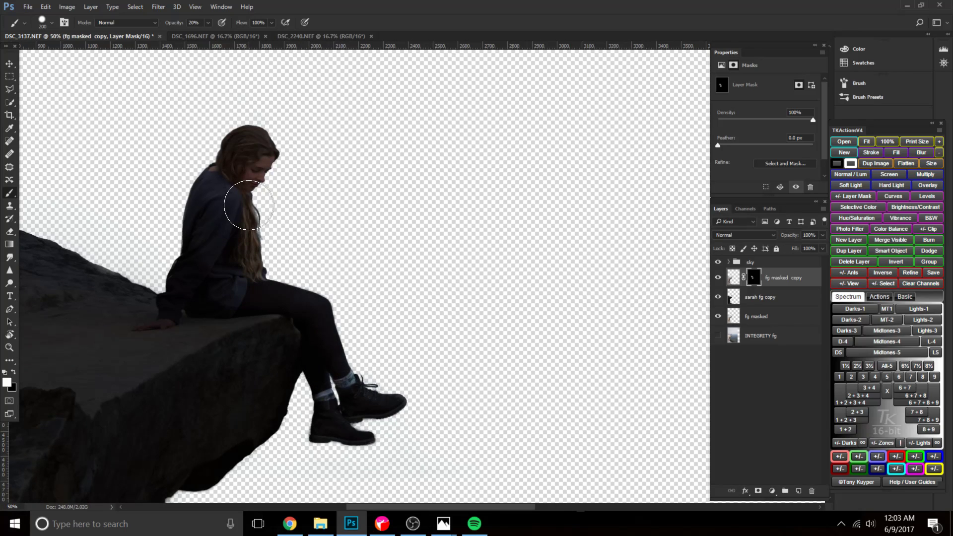
key(bracketright)
key(bracketright)
mouse_move(284, 146)
mouse_down()
mouse_move(246, 185)
mouse_move(251, 228)
mouse_move(222, 270)
mouse_move(306, 290)
mouse_move(329, 322)
mouse_move(341, 389)
mouse_up()
Soften the brush to 28% hardness and build up white on the mask over the woman's head, back and torso.
right_click(330, 207)
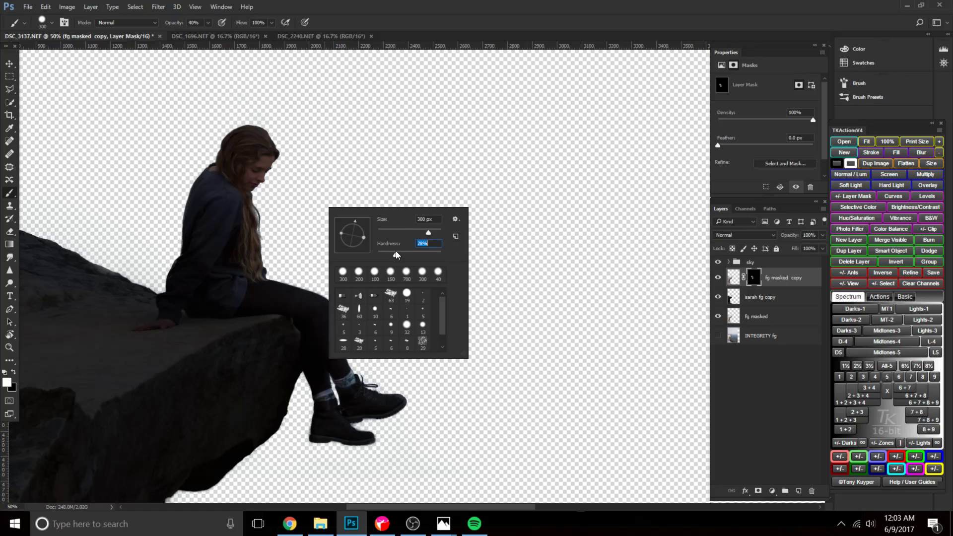
key(Return)
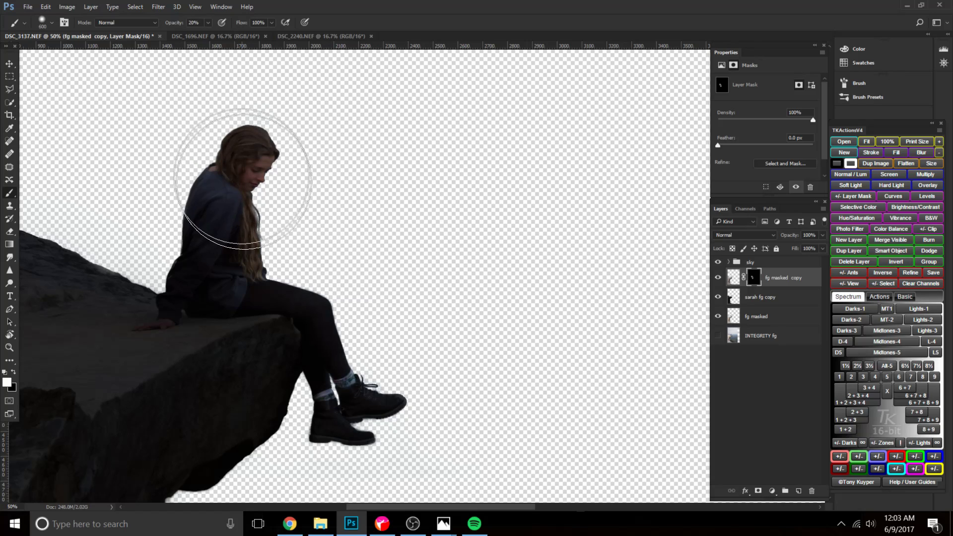
mouse_move(283, 183)
mouse_down()
mouse_move(259, 249)
mouse_move(255, 194)
mouse_up()
key(bracketright)
key(bracketright)
drag(243, 147, 207, 166)
key(bracketleft)
mouse_move(198, 214)
mouse_down()
mouse_move(188, 272)
mouse_move(206, 262)
mouse_move(159, 319)
mouse_move(221, 298)
mouse_move(208, 298)
mouse_move(275, 300)
mouse_up()
key(bracketleft)
key(bracketleft)
key(bracketleft)
key(bracketleft)
key(bracketleft)
key(bracketleft)
key(bracketleft)
key(bracketright)
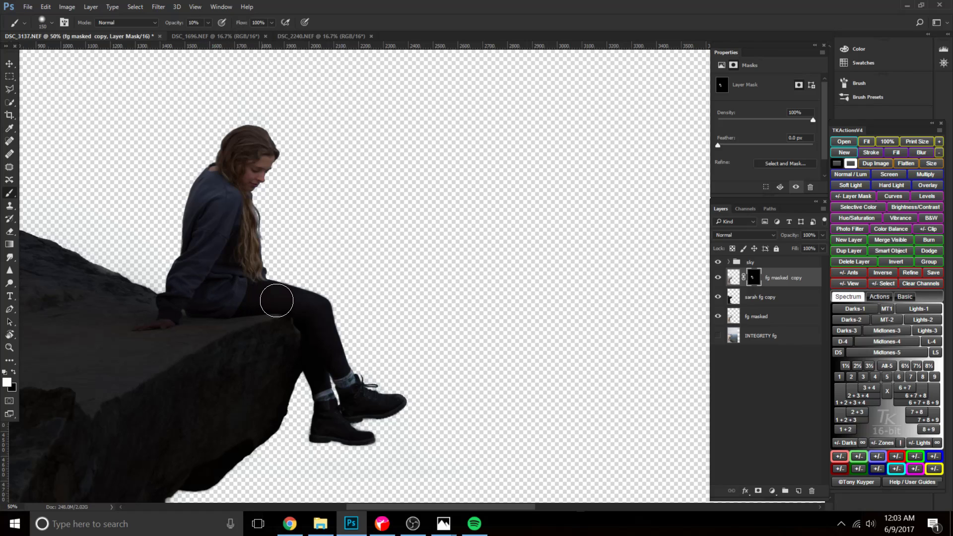
Lighten the woman's legs by painting white on the mask at 10% opacity.
right_click(306, 322)
mouse_move(295, 341)
mouse_down()
mouse_move(320, 314)
mouse_move(333, 356)
mouse_up()
key(bracketright)
key(bracketright)
key(bracketright)
key(bracketright)
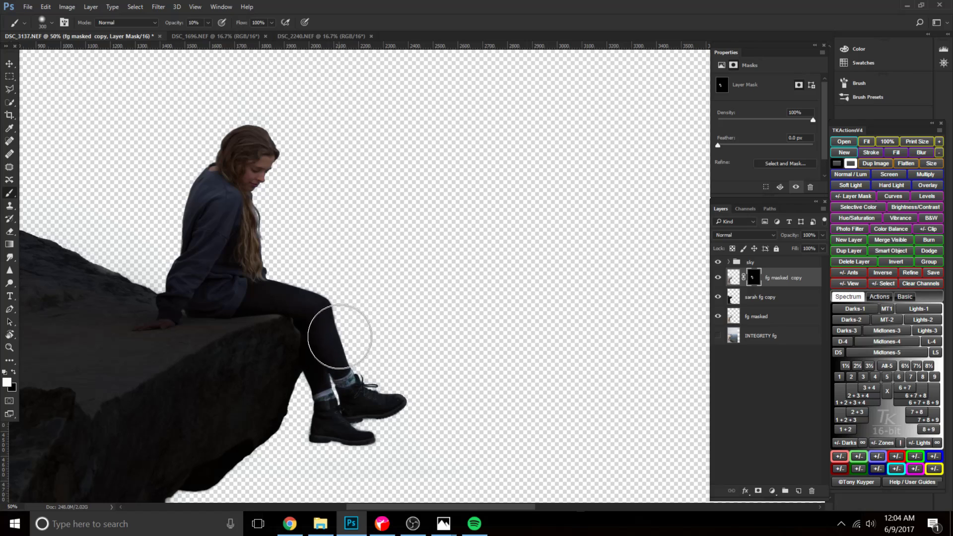
key(x)
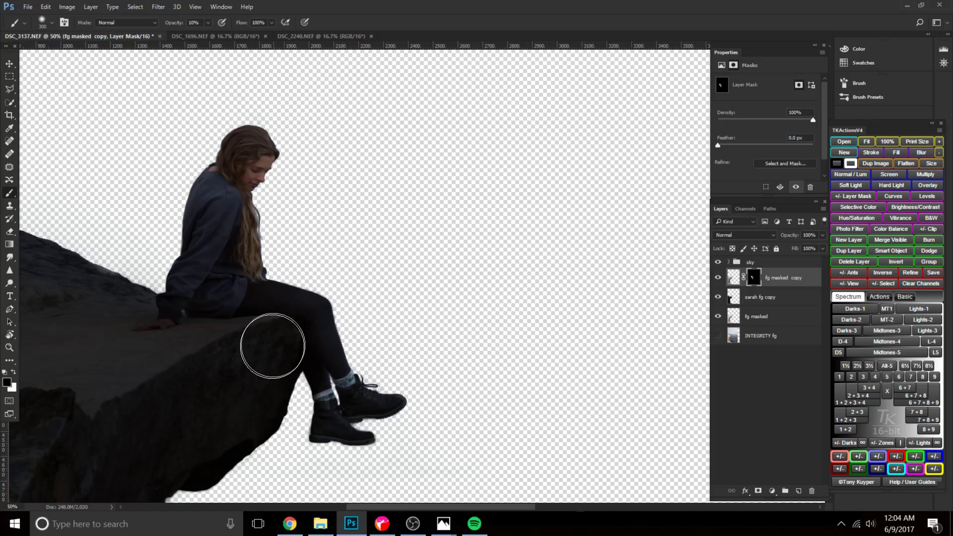
key(x)
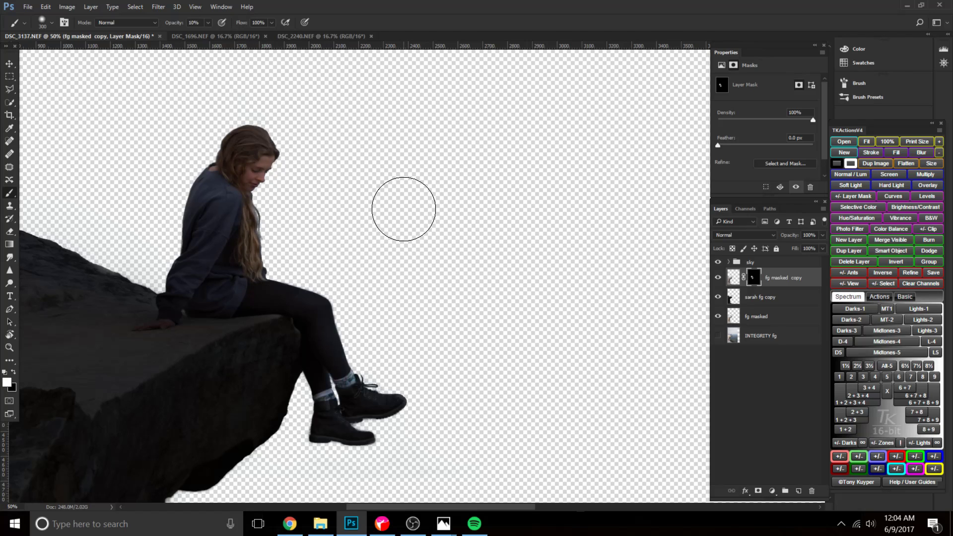
Blend the woman into the cliff edge with broad 1500 px white strokes on the mask at 10% opacity.
key(ctrl+0)
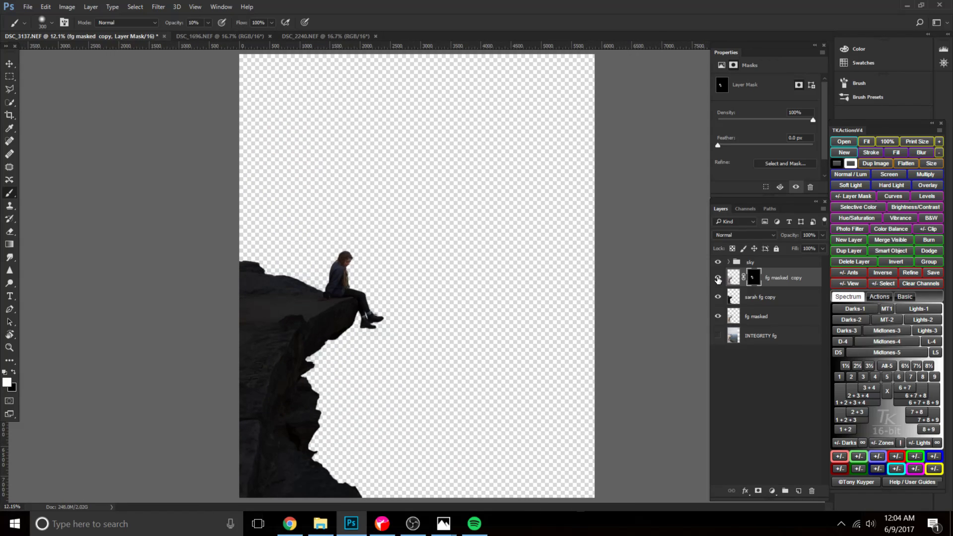
key(bracketright)
key(bracketright)
key(bracketright)
key(bracketright)
key(bracketright)
key(bracketright)
key(bracketright)
key(bracketright)
key(bracketright)
key(bracketright)
key(bracketright)
key(bracketright)
drag(334, 335, 354, 292)
drag(351, 334, 359, 311)
key(ctrl+plus)
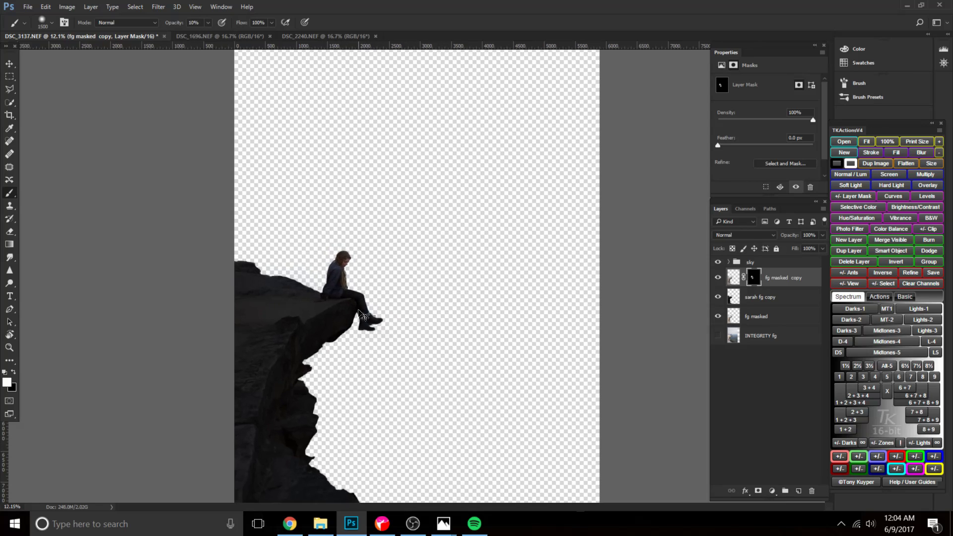
Add a white layer mask to the darkened foreground layer and make black the painting colour.
click(794, 297)
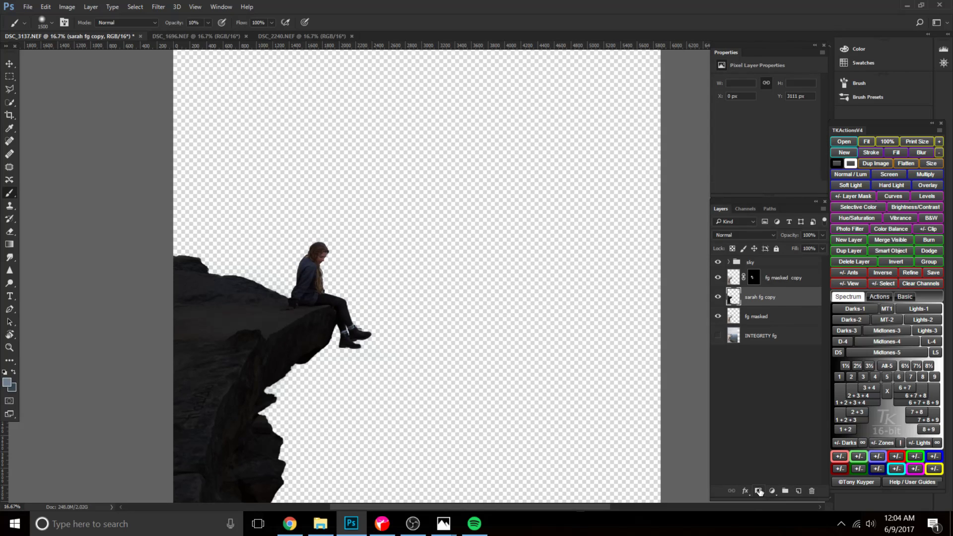
click(758, 491)
key(d)
key(x)
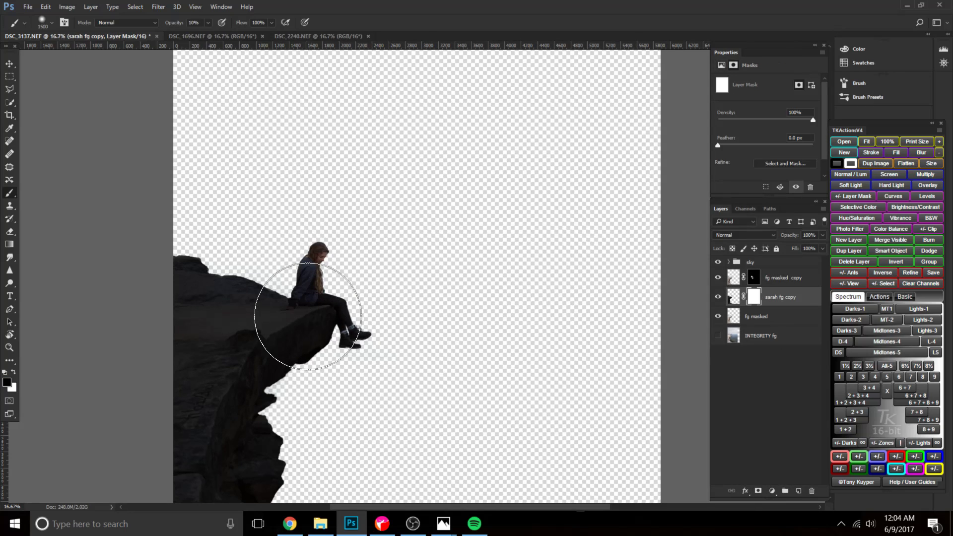
Shrink the brush and paint black at 10% opacity on the darkened foreground's mask around the woman's hand and hip.
key(ctrl+plus)
key(bracketleft)
key(bracketleft)
key(bracketleft)
key(bracketleft)
key(bracketleft)
key(bracketleft)
key(bracketleft)
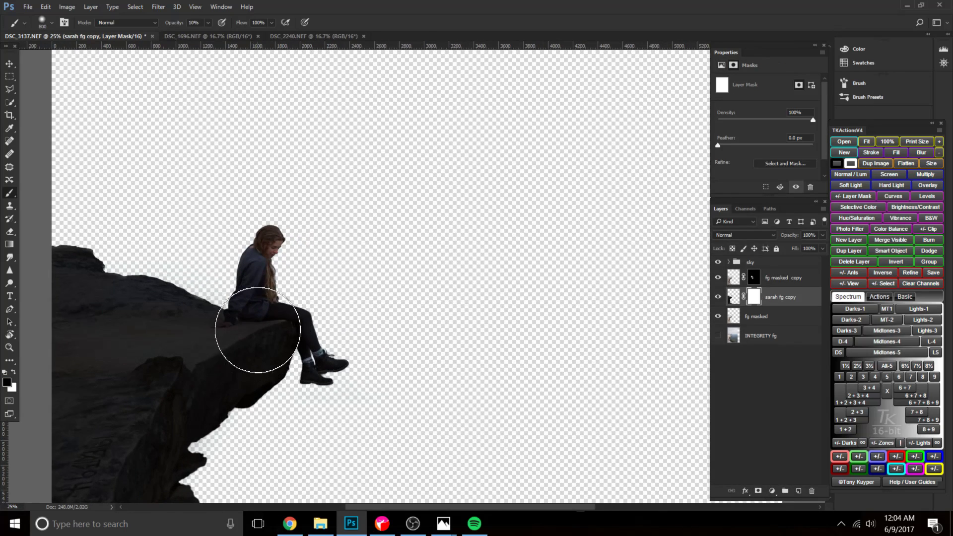
key(bracketleft)
key(bracketleft)
key(bracketleft)
key(bracketleft)
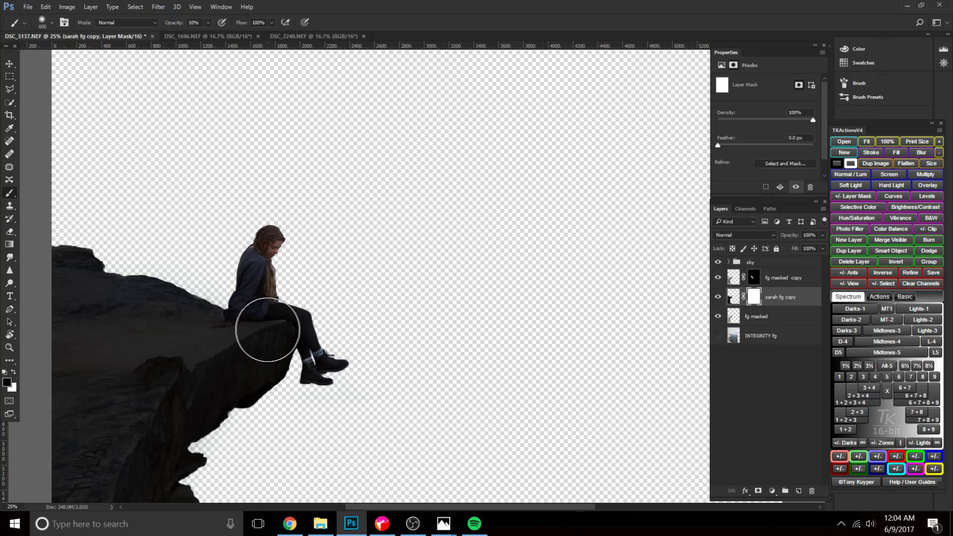
key(ctrl+plus)
key(bracketleft)
key(bracketleft)
key(bracketleft)
key(bracketleft)
key(bracketleft)
key(bracketleft)
key(bracketleft)
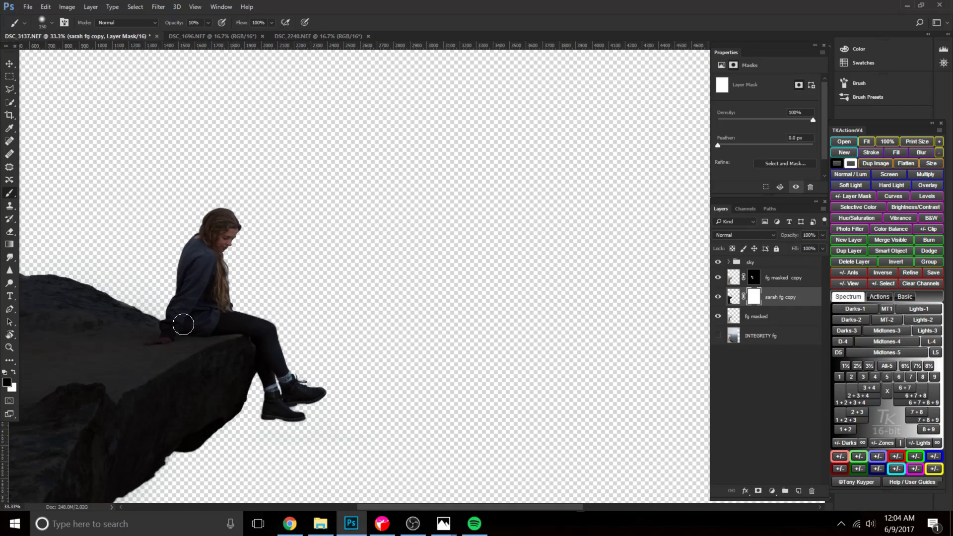
drag(165, 334, 198, 326)
key(x)
Reduce the opacity of the fg masked copy layer to 82%.
click(779, 277)
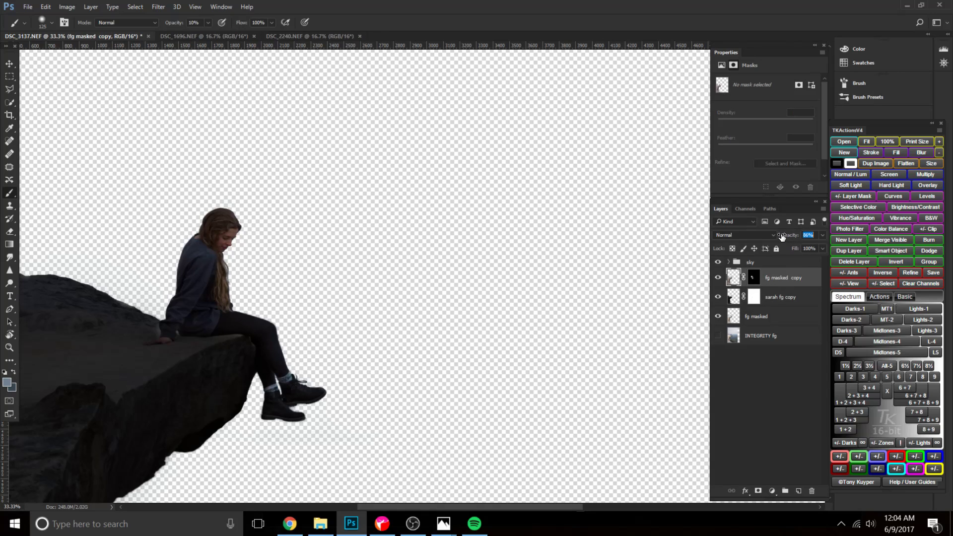
drag(781, 236, 780, 236)
key(ctrl+0)
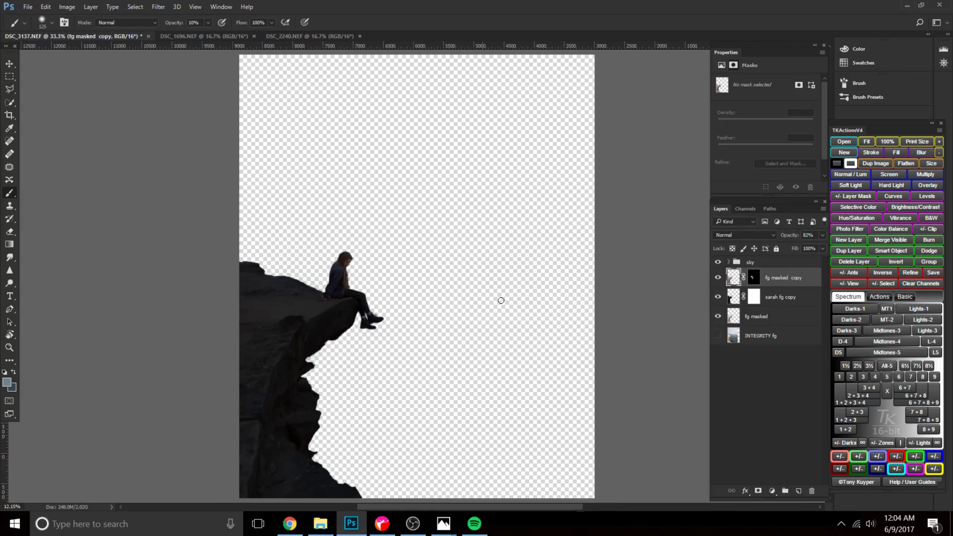
Hide the fg masked copy layer and add a Brightness/Contrast adjustment directly above the darkened foreground layer.
click(720, 277)
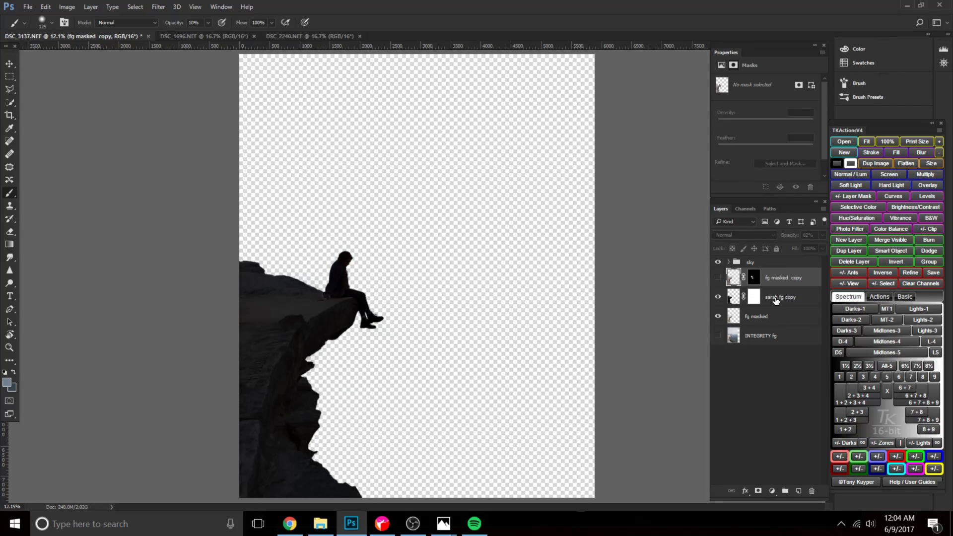
click(776, 300)
click(773, 491)
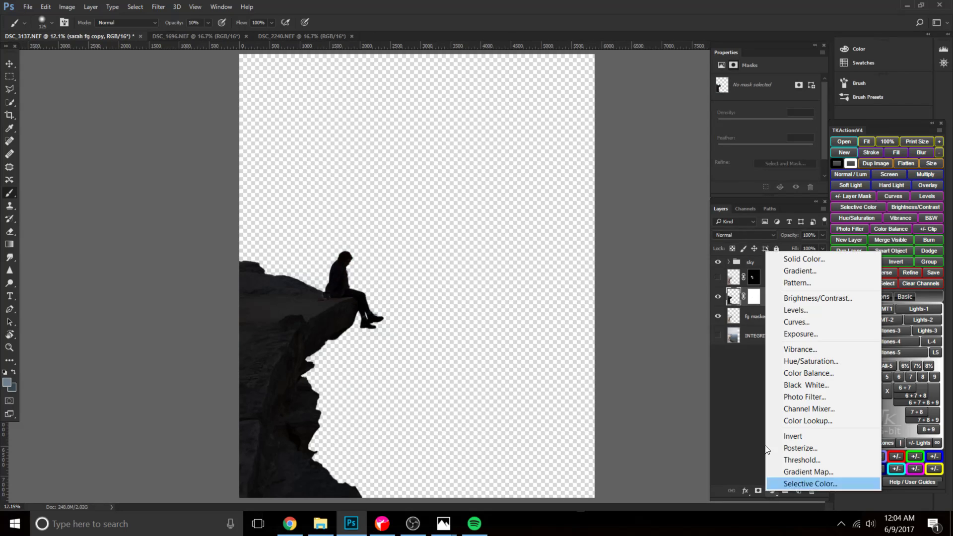
click(815, 300)
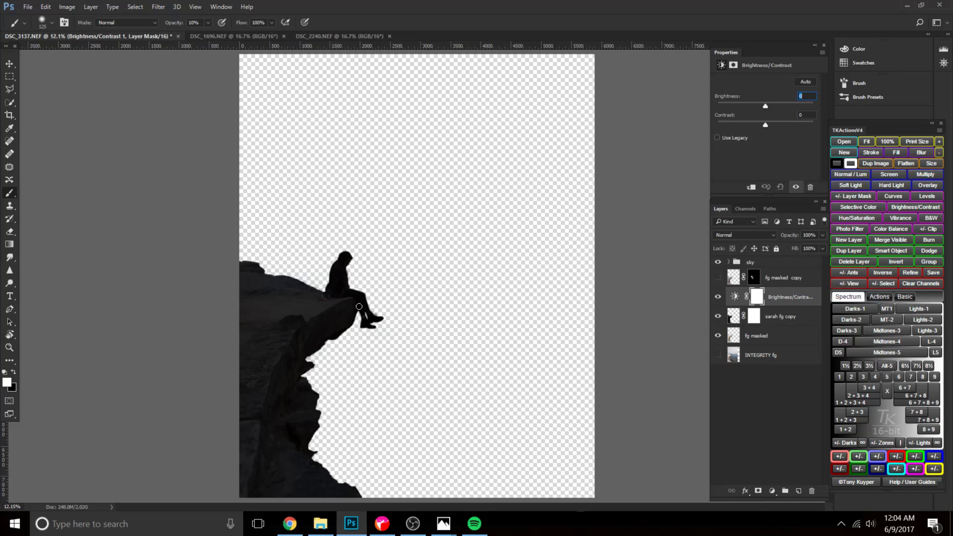
Invert the Brightness/Contrast layer's mask to black, raise its brightness and make white the painting colour.
click(736, 297)
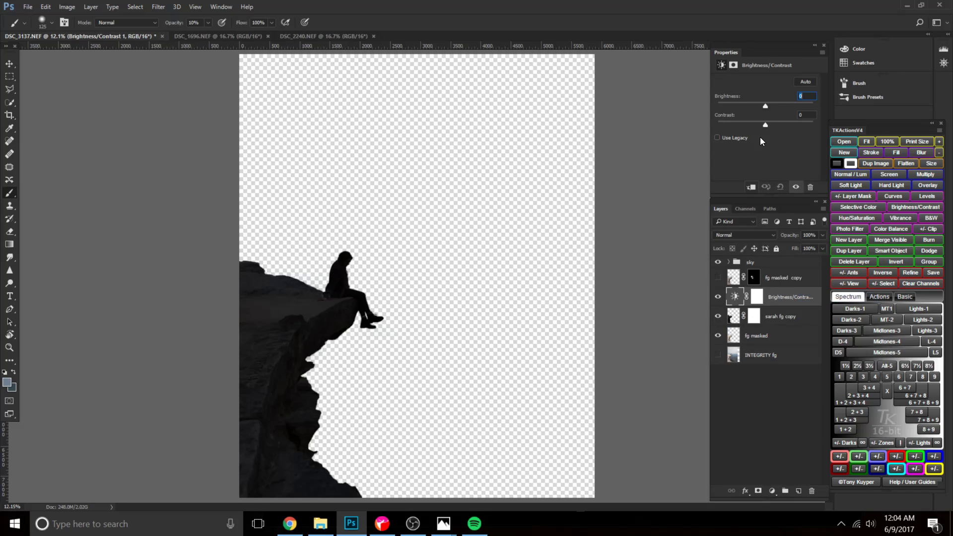
click(760, 299)
key(ctrl+i)
click(735, 297)
drag(801, 108, 803, 109)
click(756, 297)
key(d)
key(x)
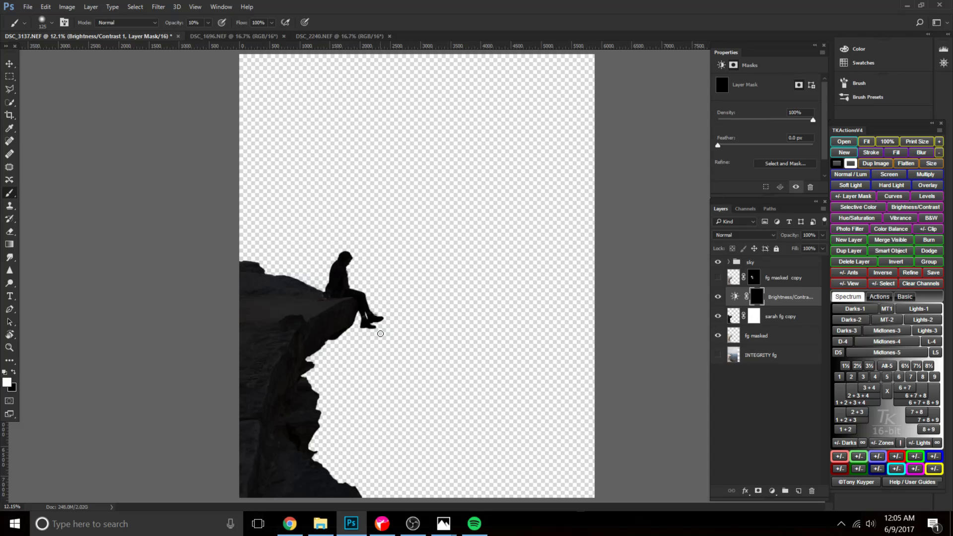
Try brightening the woman by painting white on the Brightness/Contrast mask over her head and torso.
key(ctrl+0)
key(ctrl+plus)
key(bracketright)
key(bracketright)
key(bracketright)
key(bracketright)
key(bracketright)
key(bracketright)
key(bracketright)
key(bracketright)
key(bracketright)
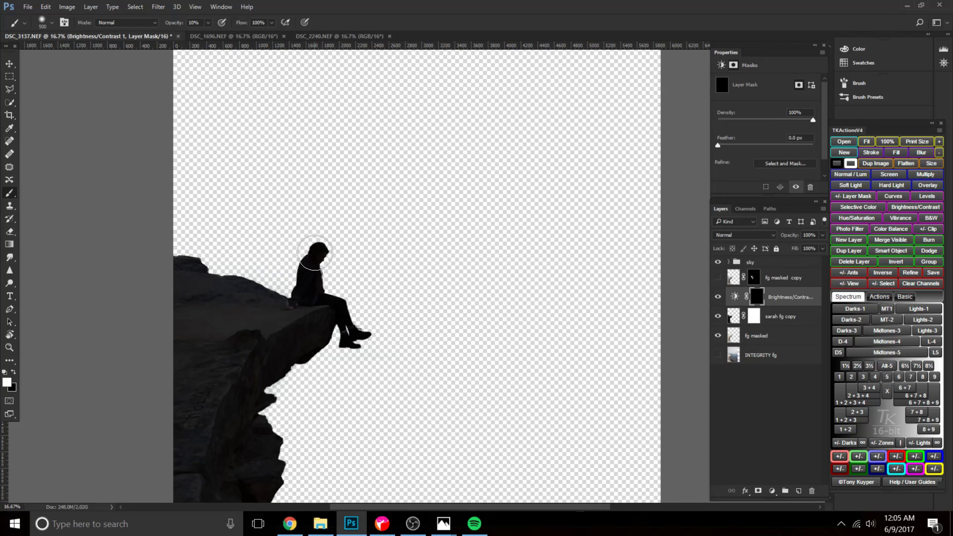
key(ctrl+plus)
key(ctrl+plus)
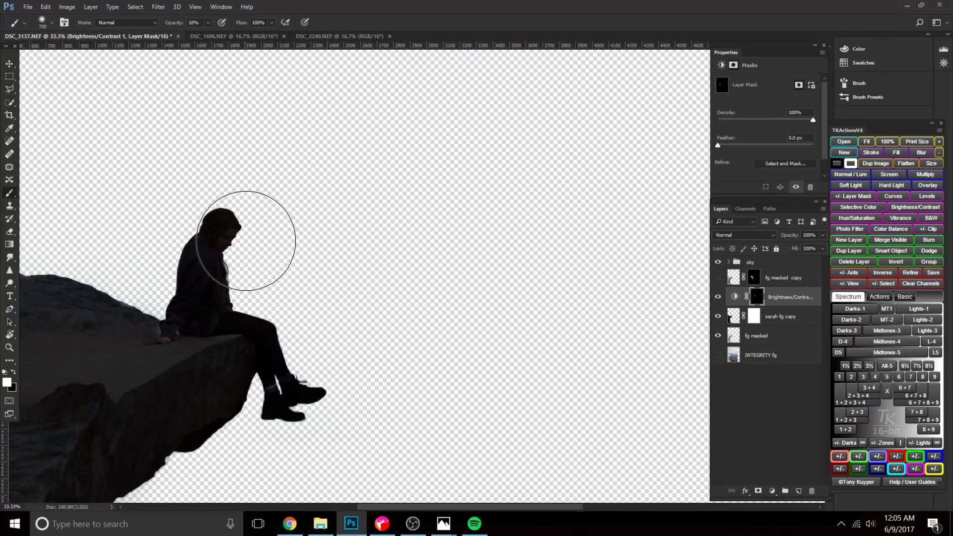
mouse_move(246, 241)
mouse_down()
mouse_move(228, 257)
mouse_move(225, 240)
mouse_move(224, 275)
mouse_move(208, 262)
mouse_move(223, 240)
mouse_move(192, 236)
mouse_move(353, 266)
mouse_up()
key(ctrl+plus)
key(bracketleft)
key(bracketleft)
key(bracketleft)
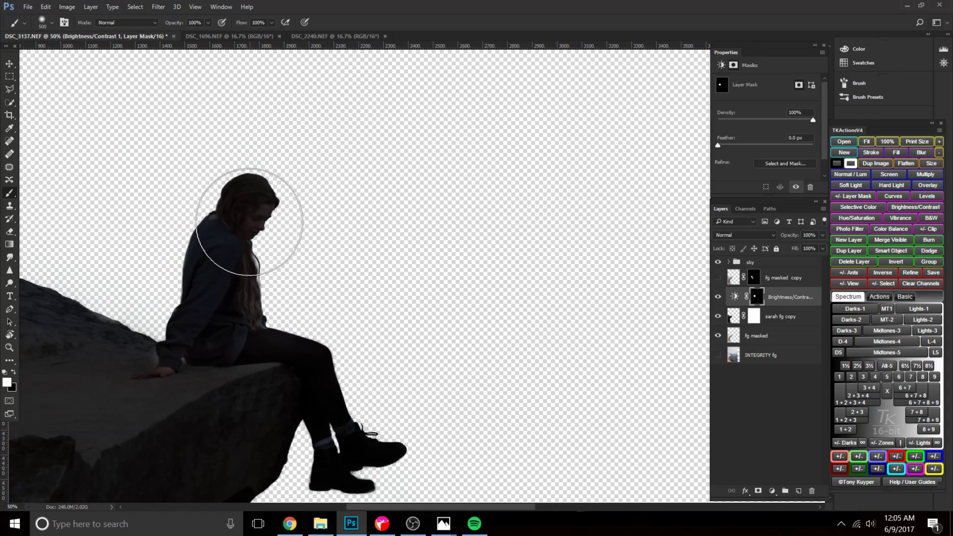
Delete the Brightness/Contrast adjustment and show the fg masked copy layer again.
drag(781, 294, 812, 493)
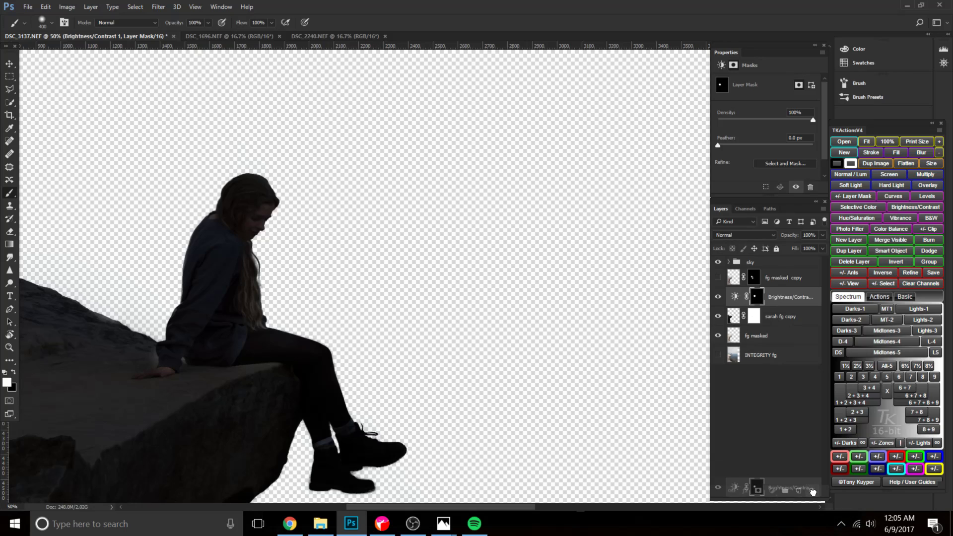
click(719, 279)
drag(348, 277, 334, 252)
Try deleting the fg masked copy layer and undo the deletion.
click(784, 278)
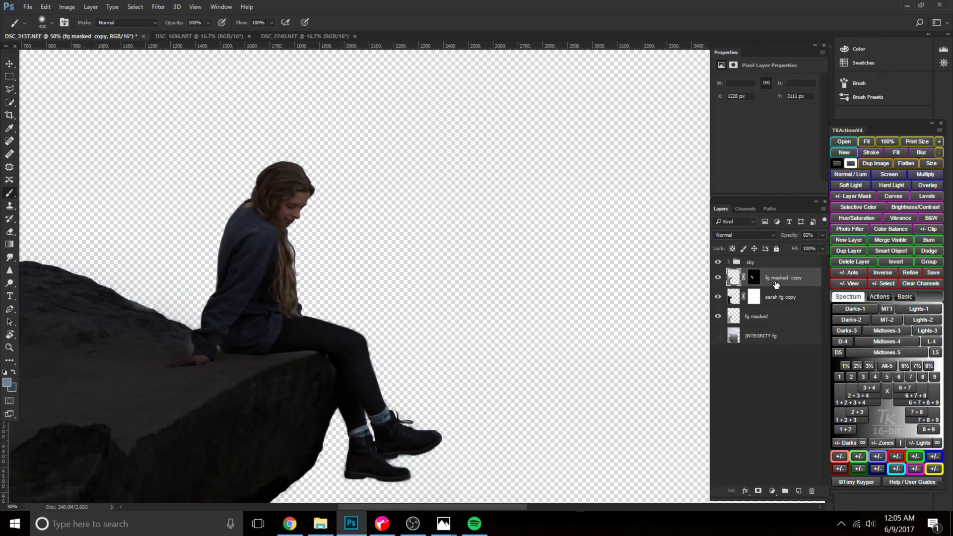
drag(783, 278, 811, 481)
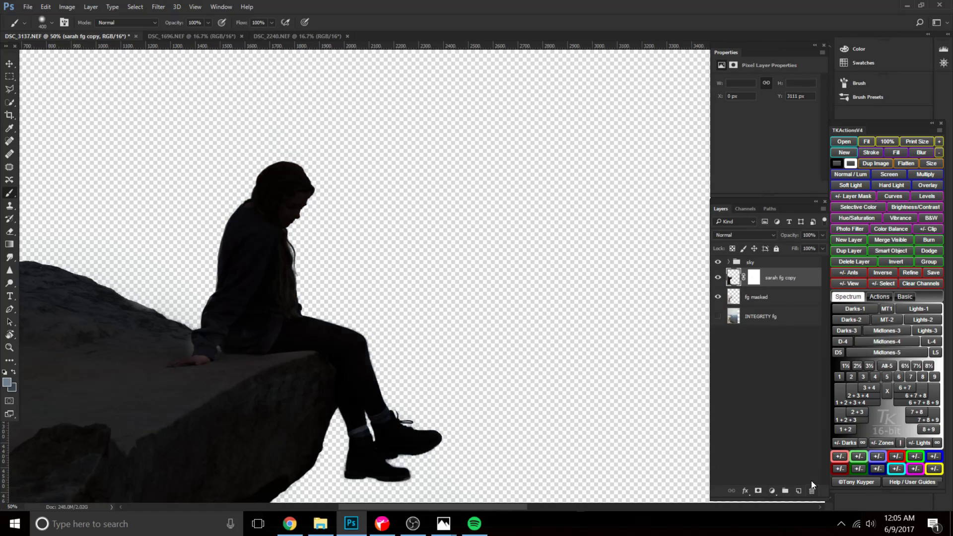
click(752, 298)
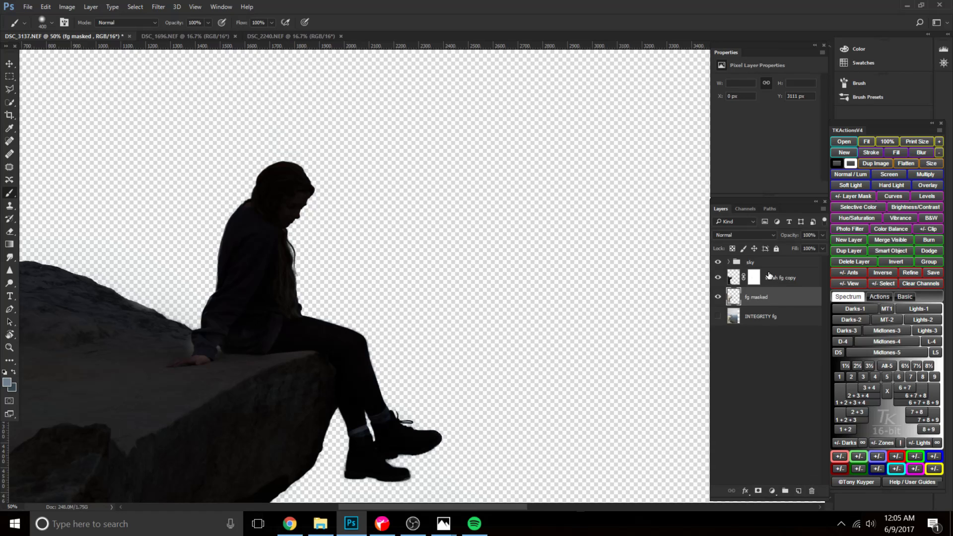
key(ctrl+z)
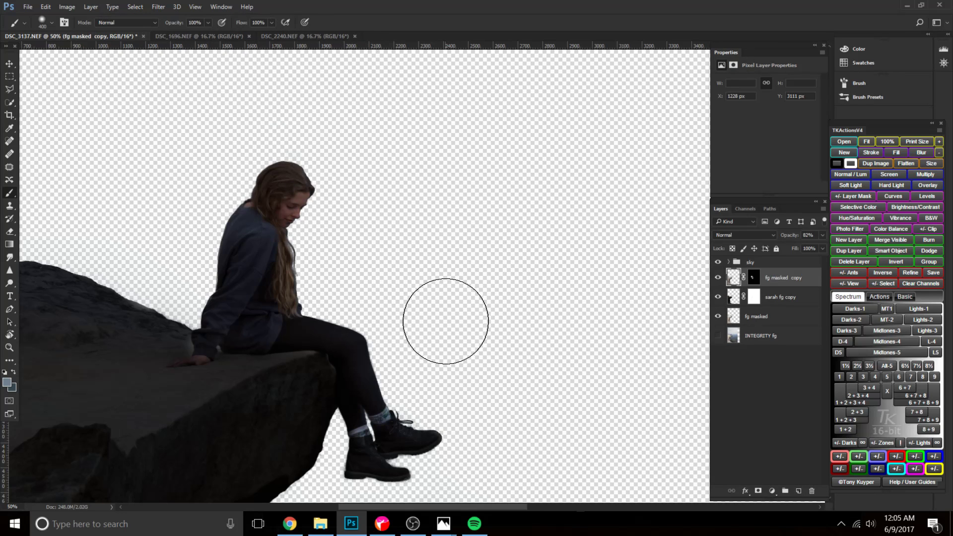
key(ctrl+0)
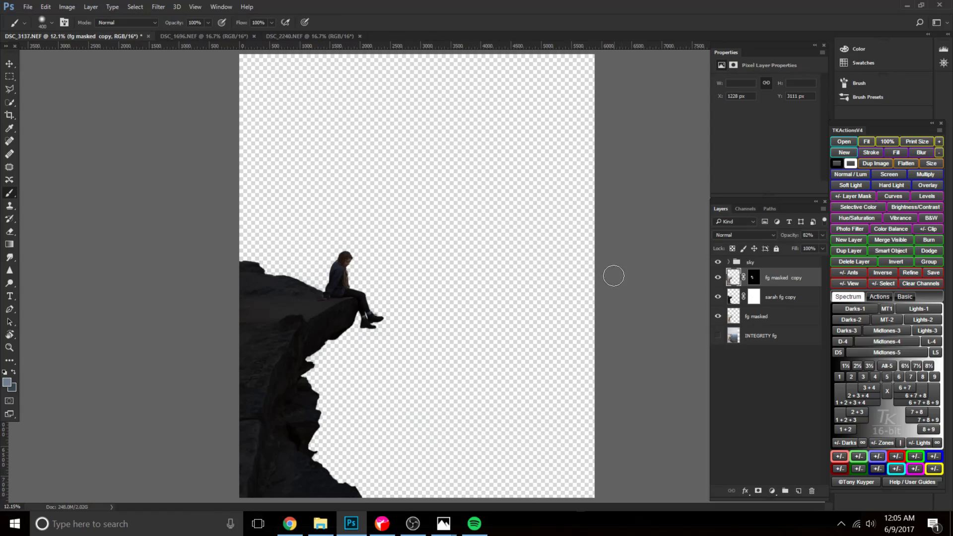
Lighten the woman with a larger brush, painting white on the fg masked copy mask at 10% opacity, and compare with the layer hidden.
key(ctrl+plus)
key(ctrl+plus)
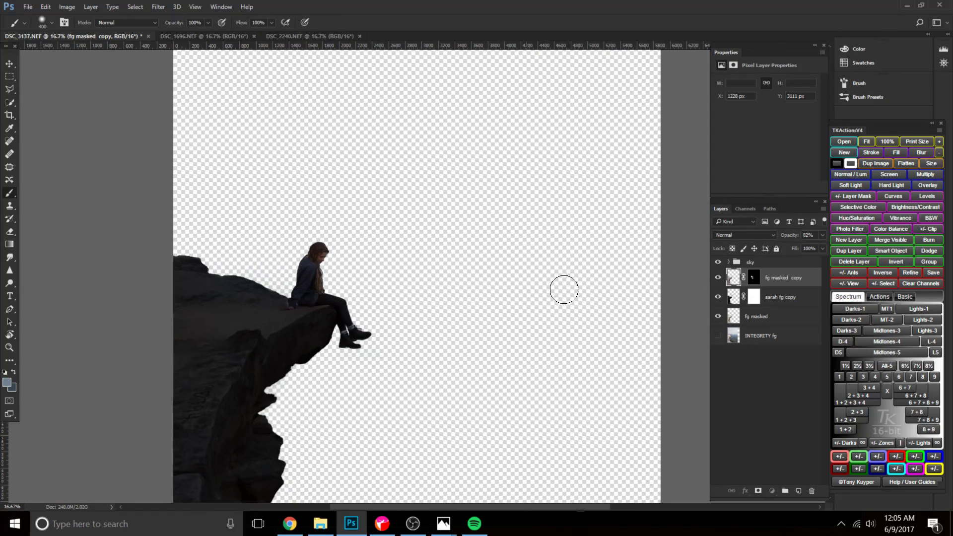
click(753, 278)
key(d)
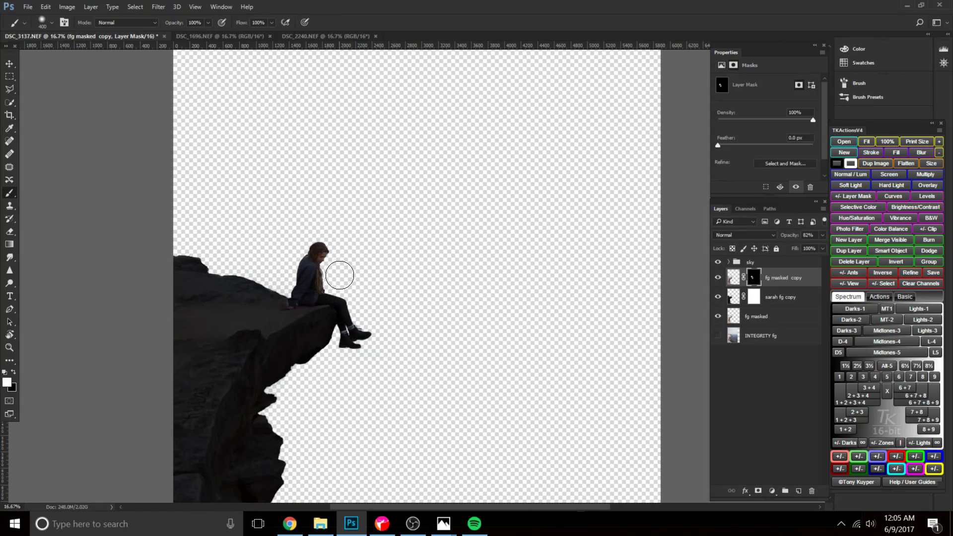
key(bracketright)
key(bracketright)
key(bracketright)
key(bracketright)
click(719, 277)
click(719, 278)
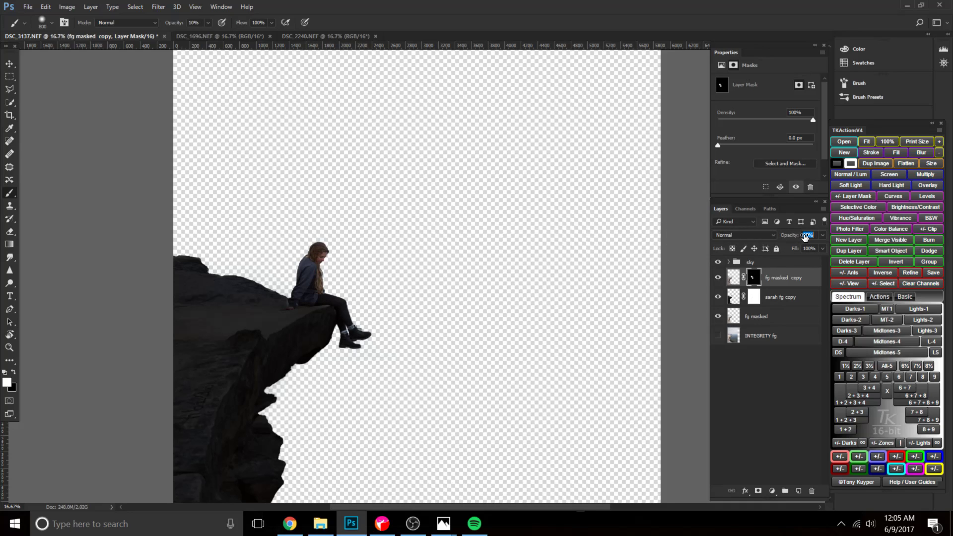
Set the fg masked copy layer's opacity to 83%, judging the woman's brightness against the whole image.
scroll(606, 239, down, 2)
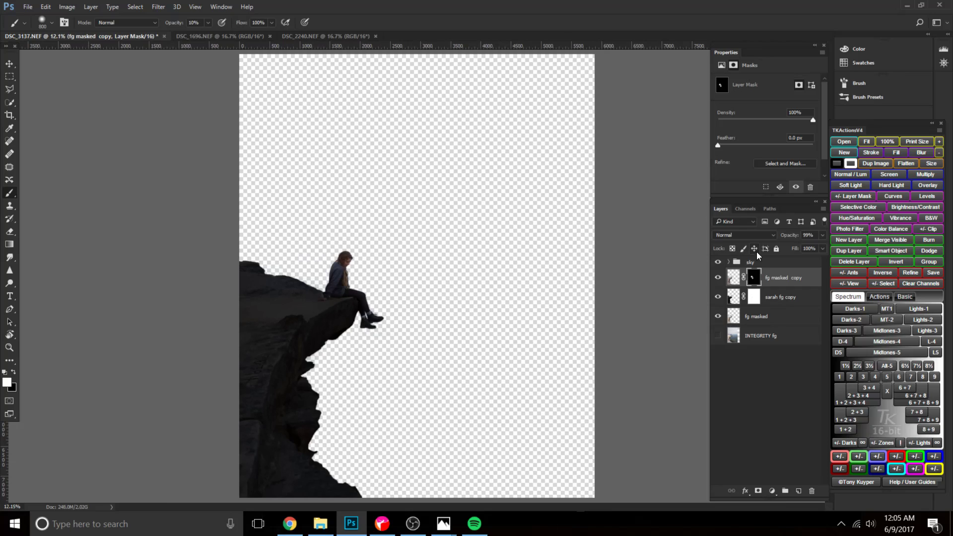
drag(794, 238, 787, 239)
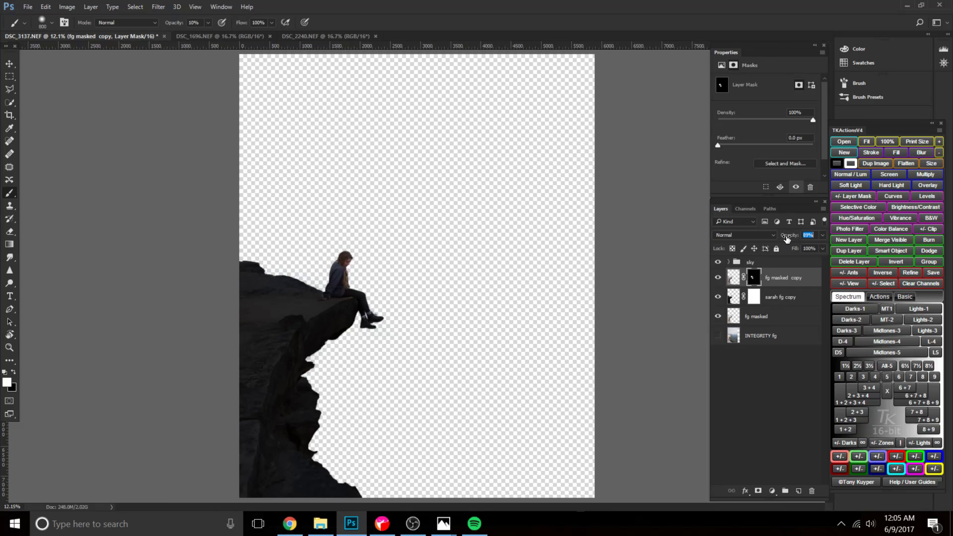
click(758, 318)
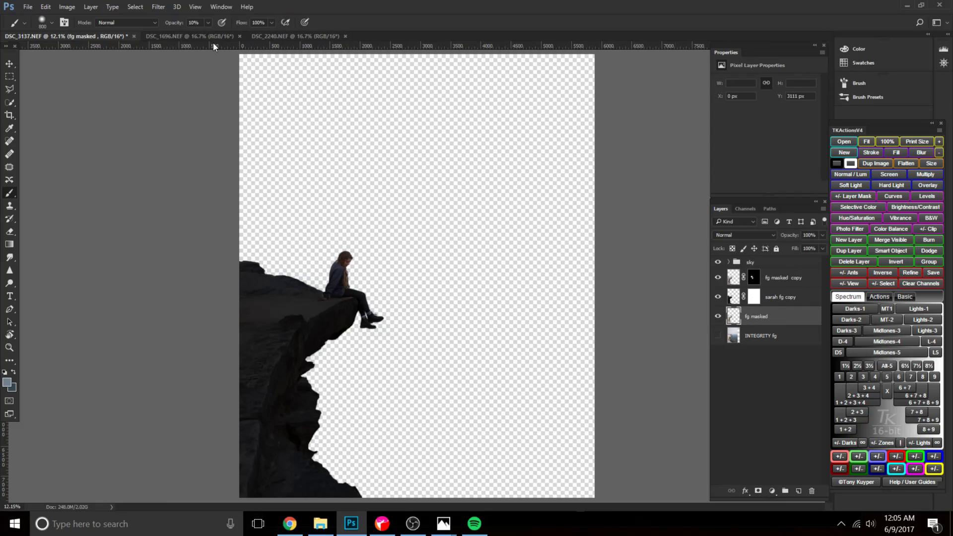
Close the DSC_1696.NEF and DSC_2240.NEF documents without saving, and expand the sky group in DSC_3137.NEF.
click(192, 37)
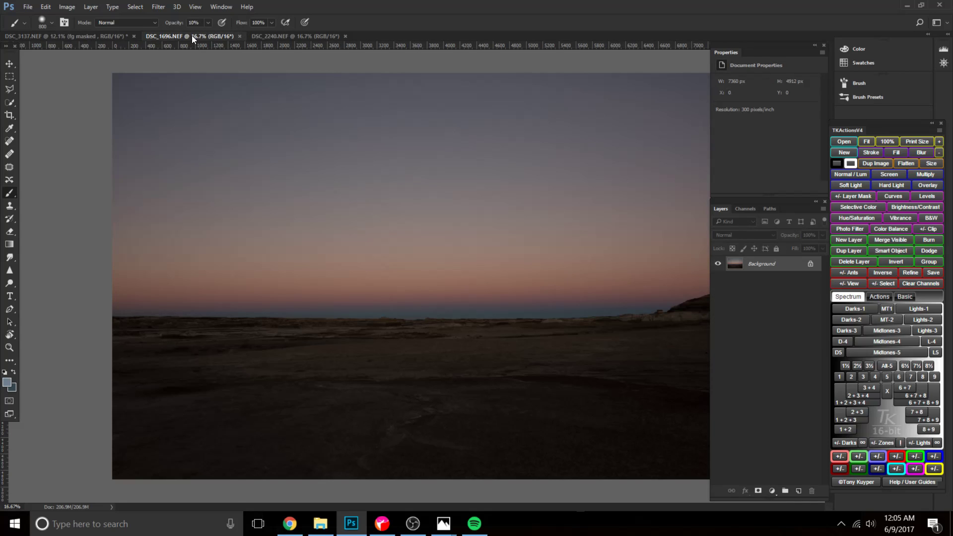
click(281, 36)
click(129, 38)
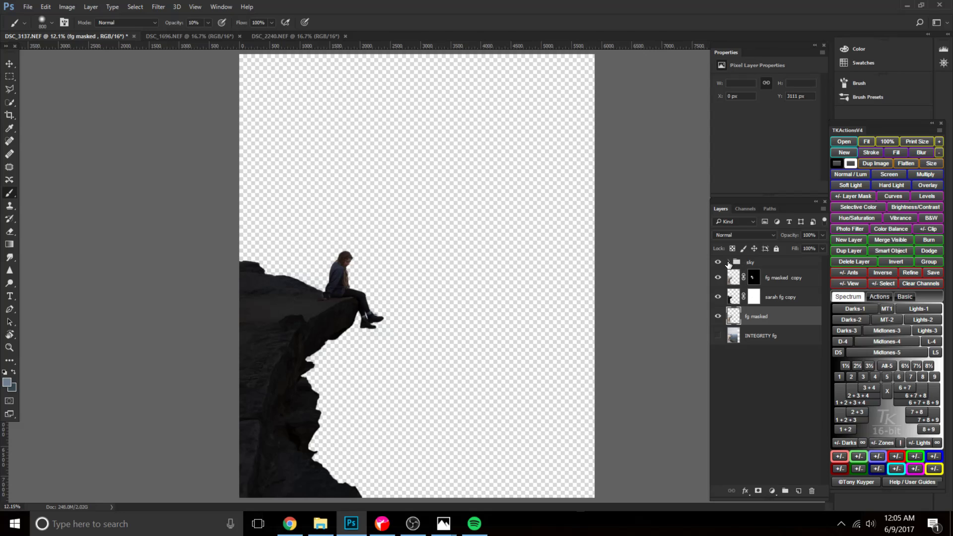
click(729, 262)
click(195, 36)
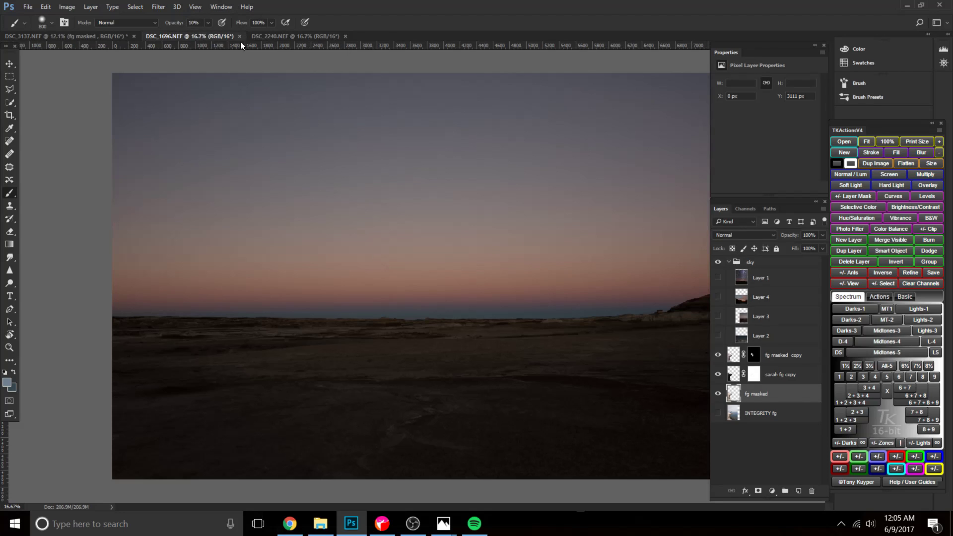
click(242, 36)
click(477, 200)
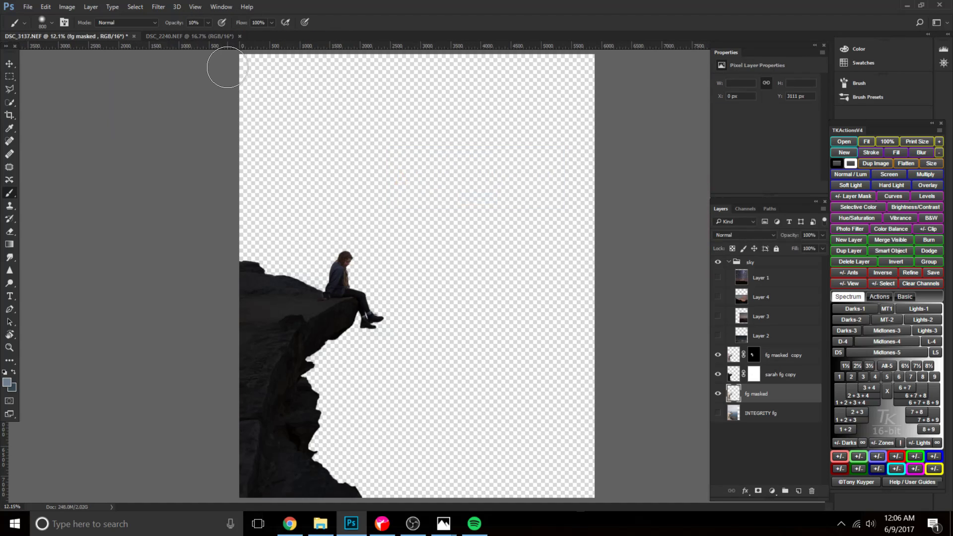
click(205, 37)
click(240, 36)
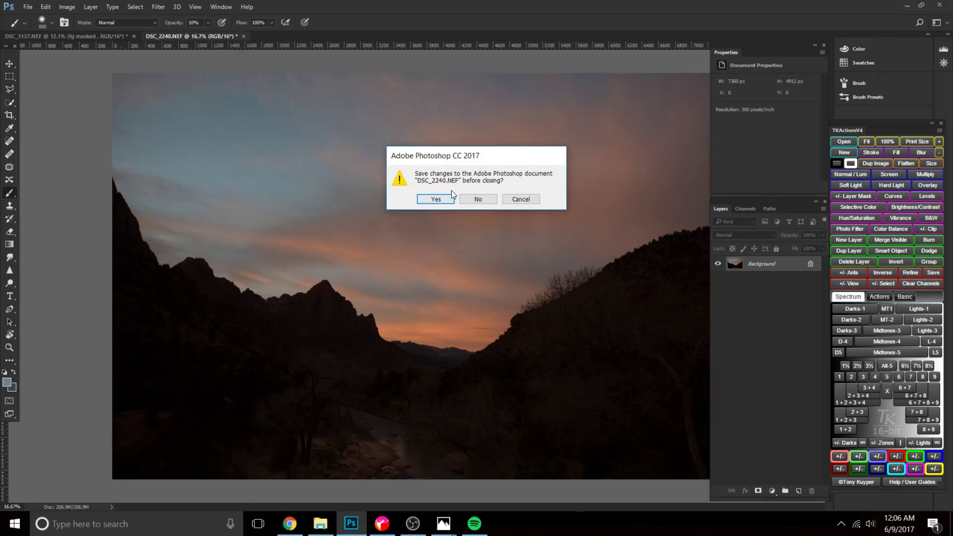
click(476, 200)
Show the sunset sky on Layer 4 and move the sky group beneath the darkened foreground layer.
click(767, 300)
click(718, 297)
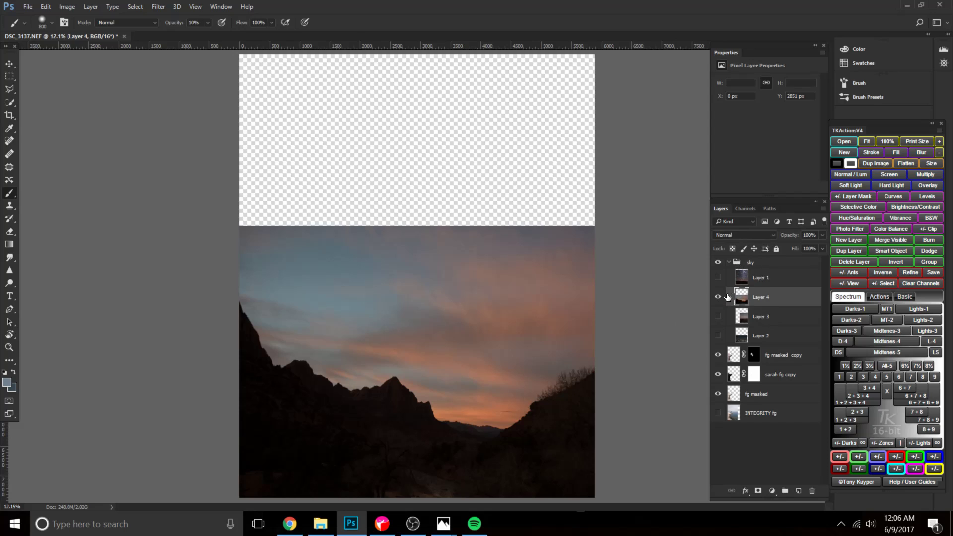
drag(743, 261, 773, 376)
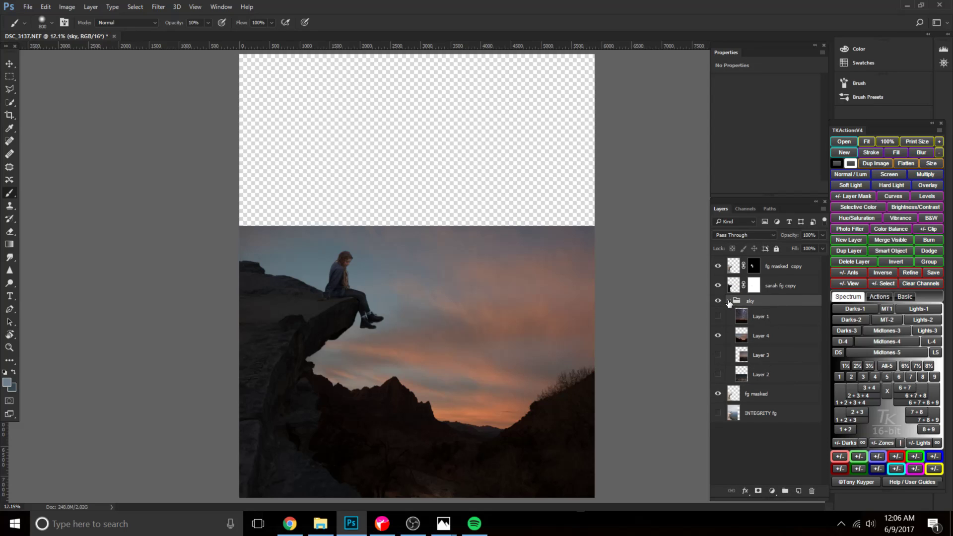
click(729, 301)
Duplicate the fg masked layer and place the copy between the sky group and the darkened foreground layer.
click(780, 287)
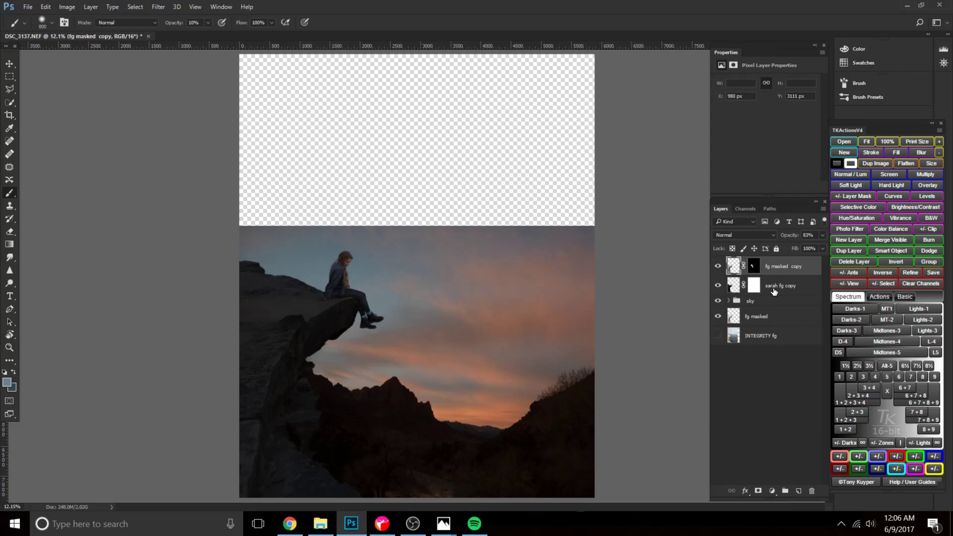
click(754, 286)
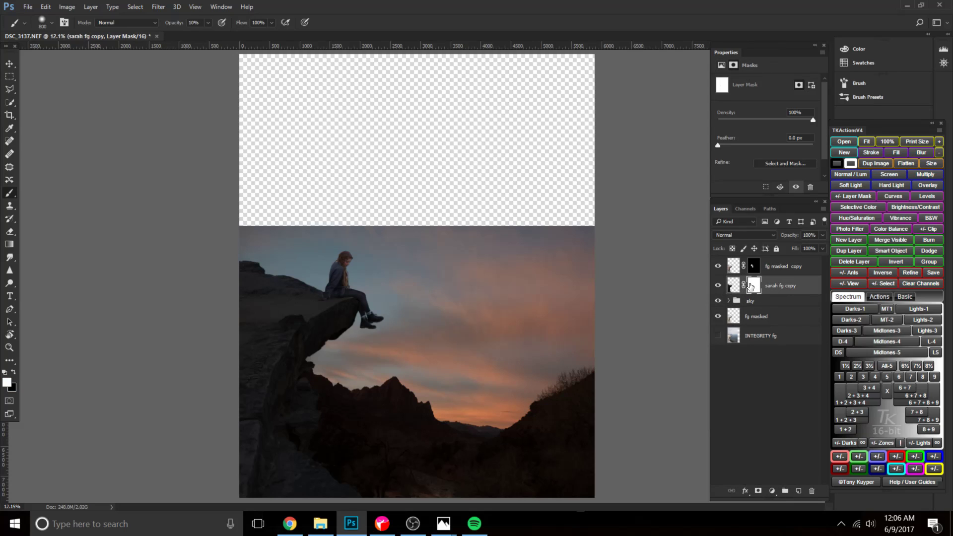
shift+click(768, 268)
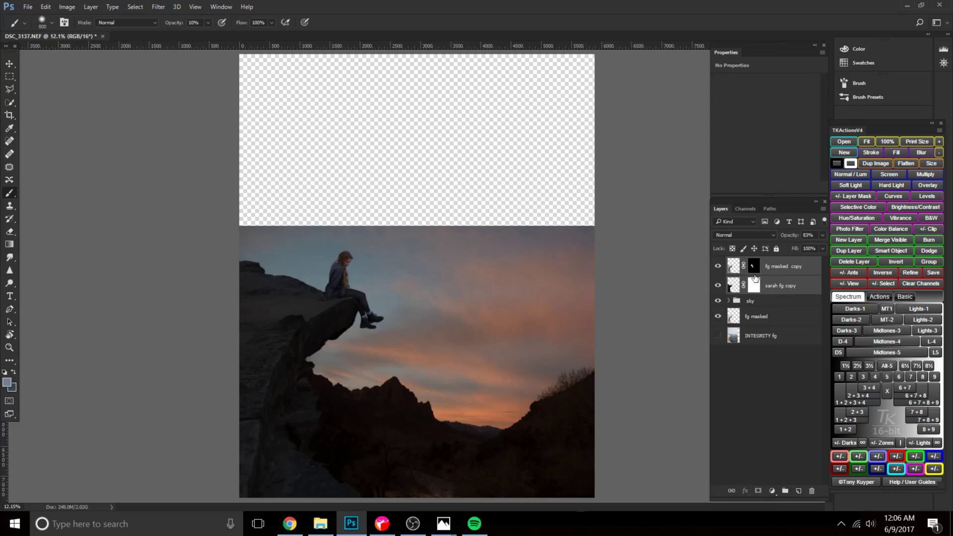
click(767, 316)
key(ctrl+j)
drag(764, 318, 767, 300)
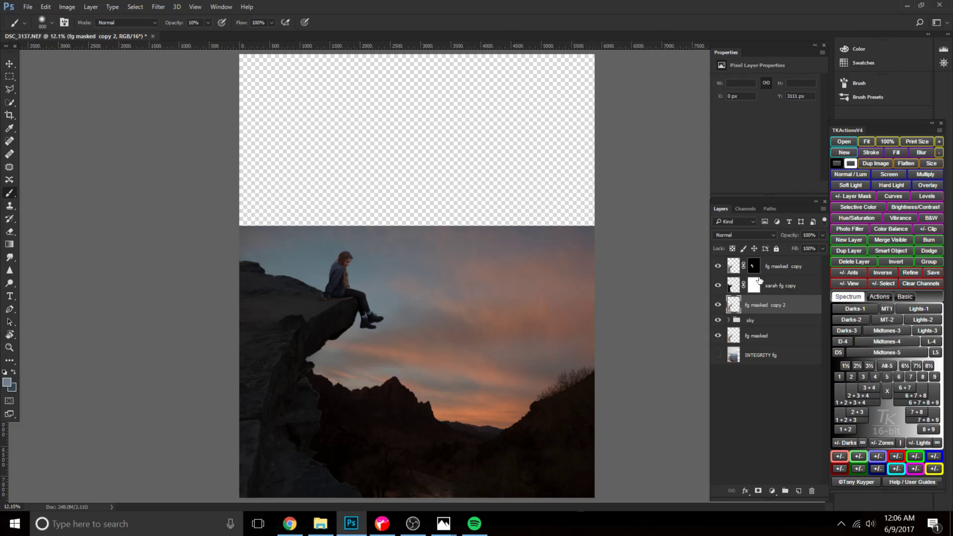
Merge fg masked copy, sarah fg copy and fg masked copy 2 into one layer, comparing it with and without the sky.
shift+click(770, 268)
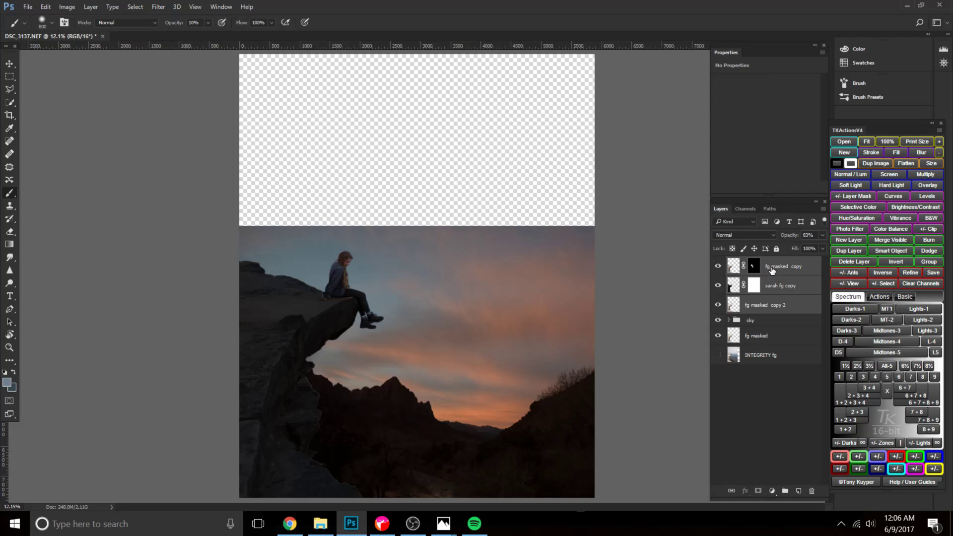
key(ctrl+e)
click(721, 266)
click(720, 266)
click(718, 282)
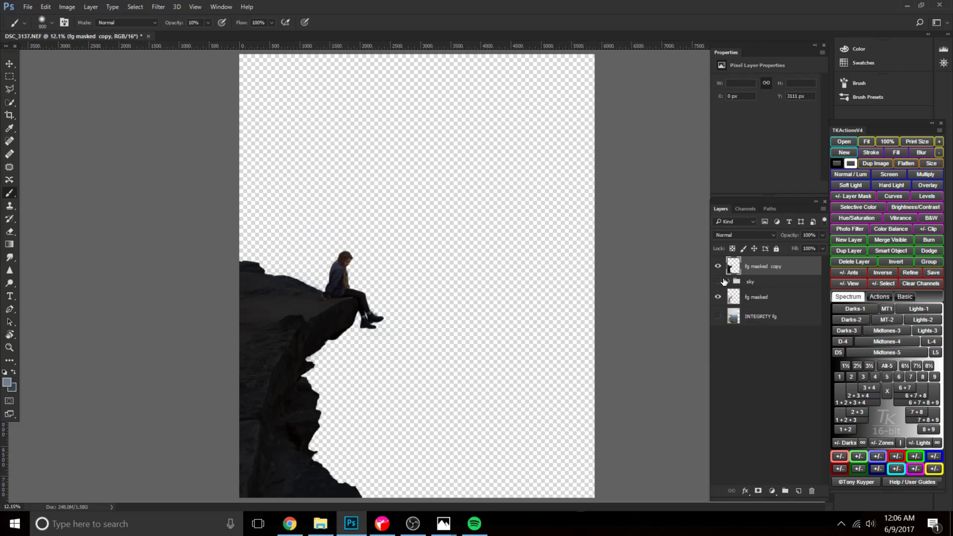
click(718, 282)
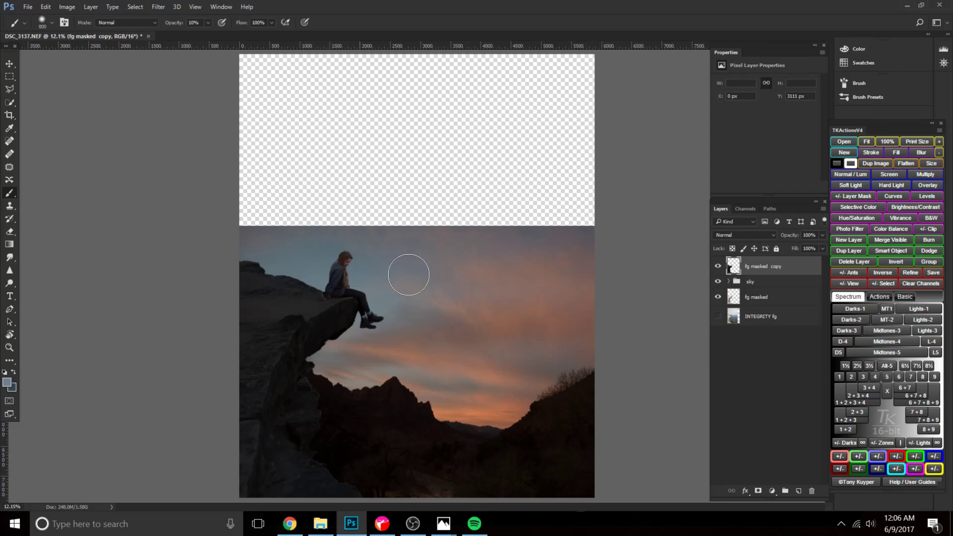
Try the Layer 4 sunset sky in a higher position, and delete that layer from the sky group.
click(729, 281)
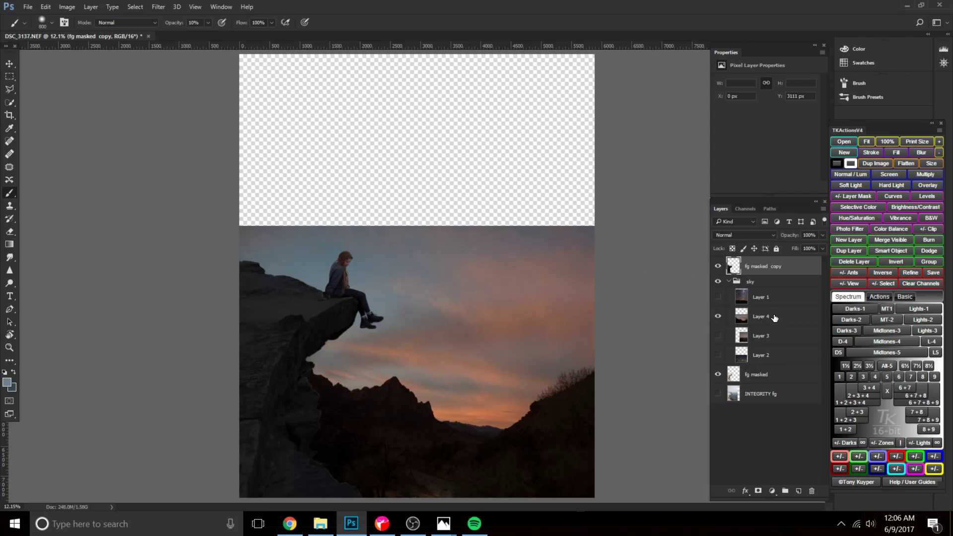
click(774, 318)
key(ctrl+t)
drag(505, 362, 487, 319)
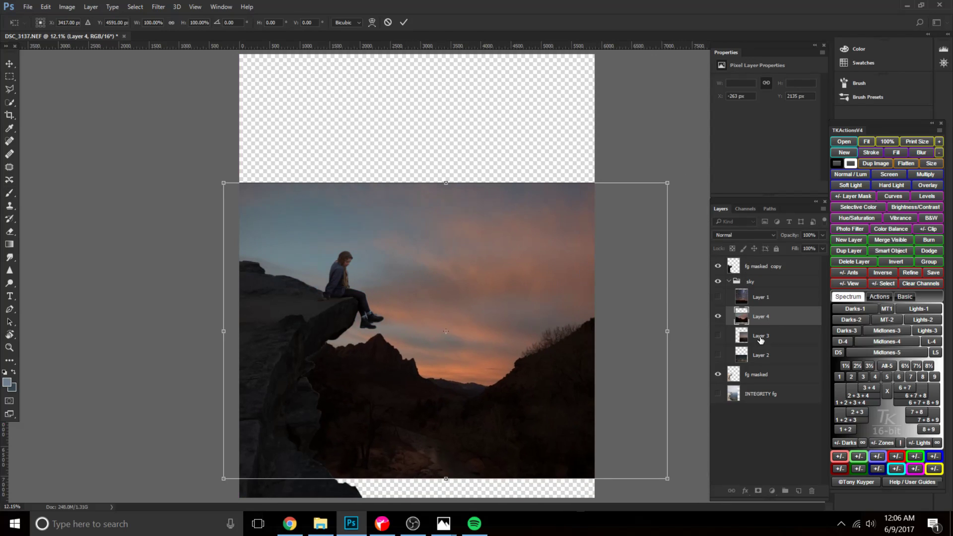
key(Return)
key(b)
click(812, 490)
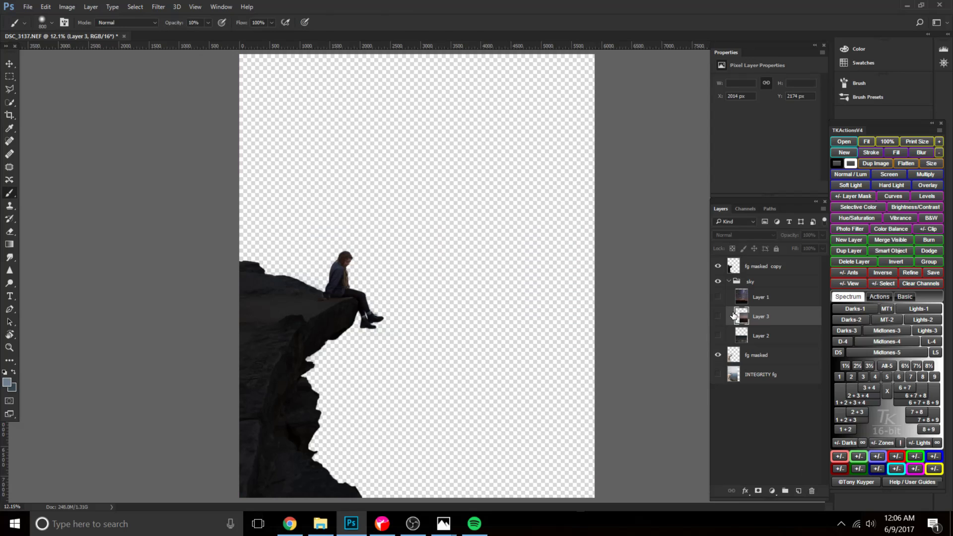
click(717, 316)
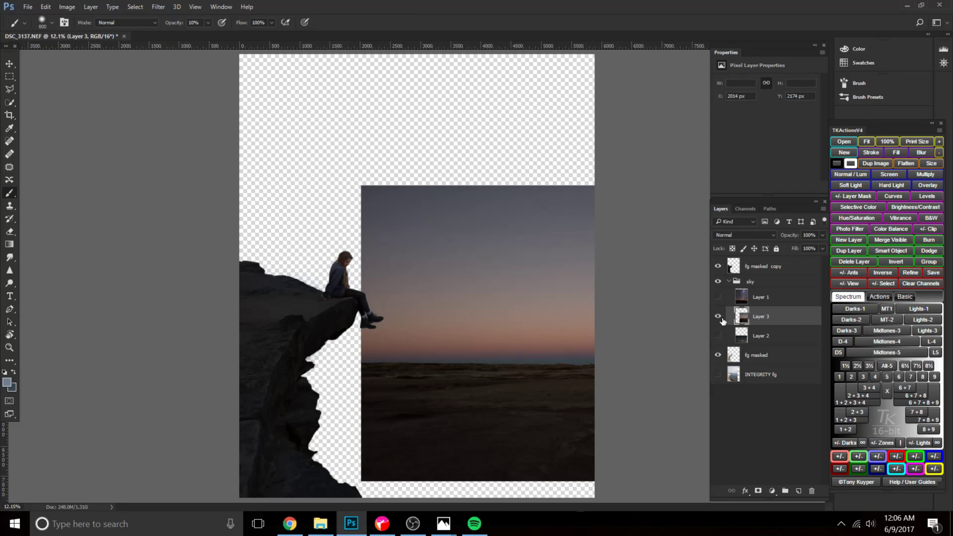
key(ctrl+t)
drag(521, 351, 408, 348)
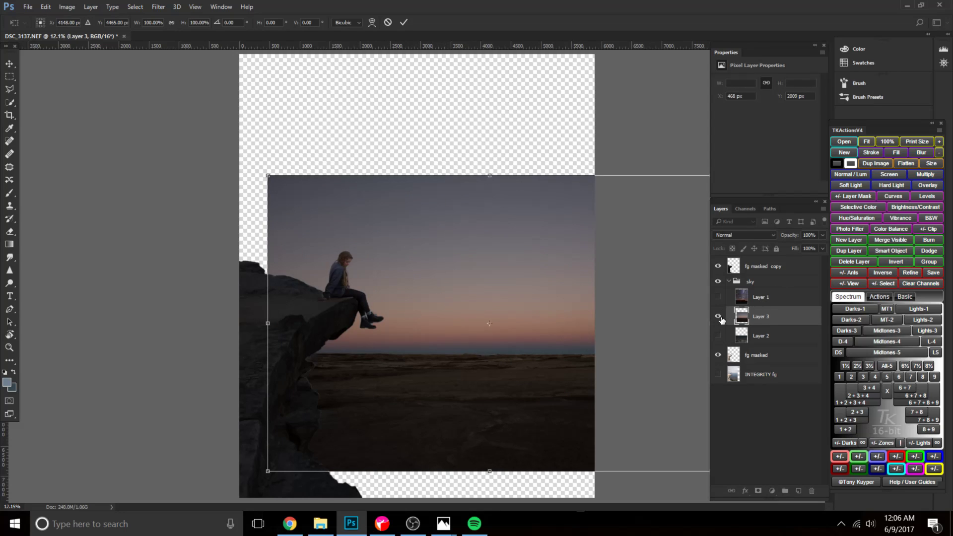
key(b)
click(718, 317)
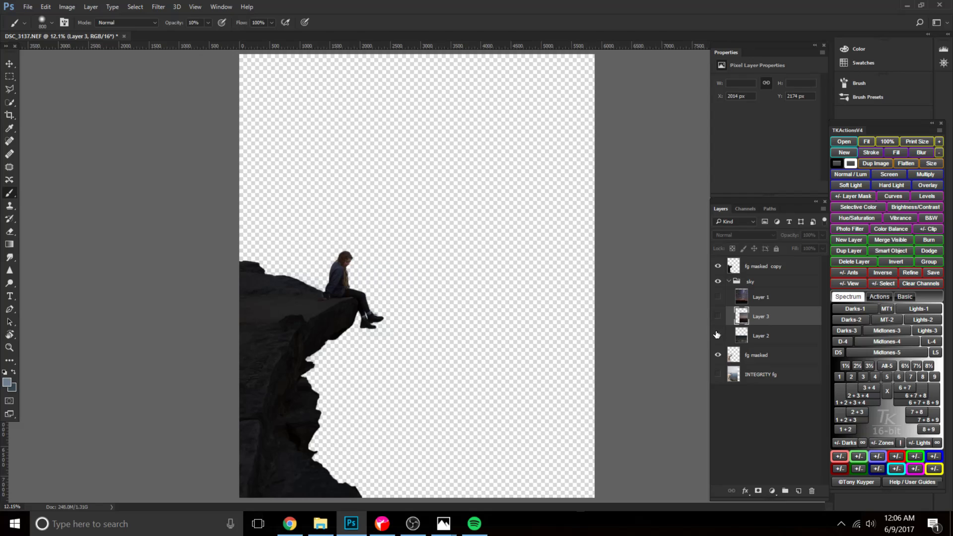
Show the starry cloud sky on Layer 2 in the sky group and set its opacity to 100%.
click(717, 335)
click(768, 336)
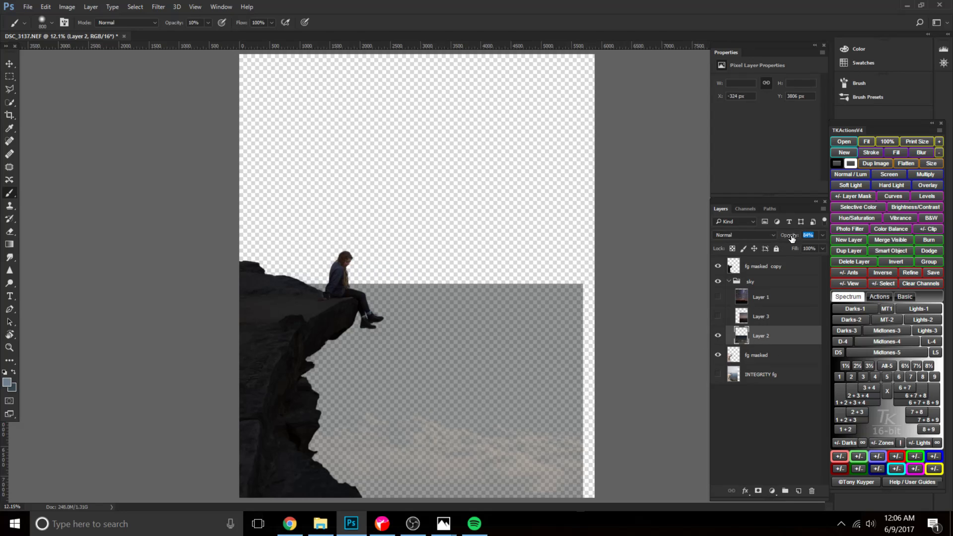
drag(787, 239, 814, 239)
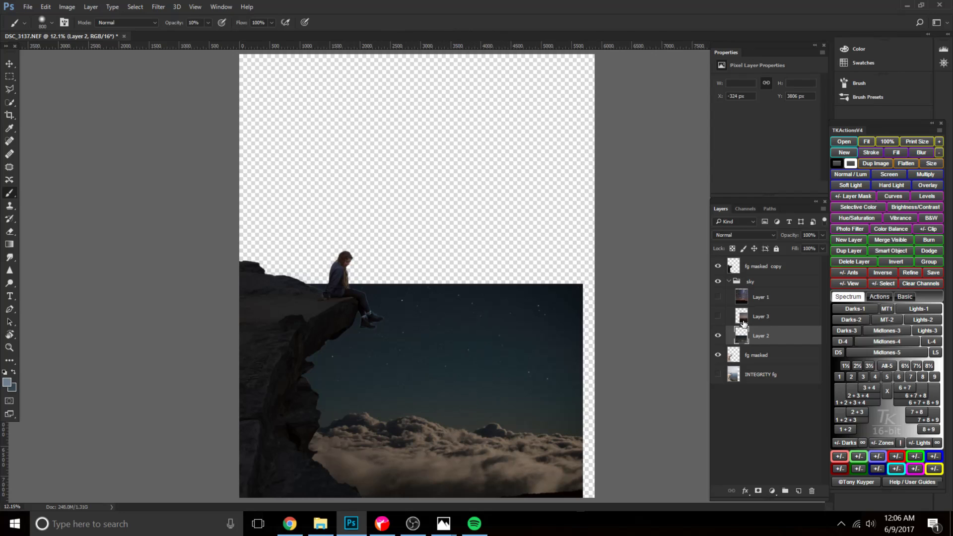
click(751, 300)
click(717, 298)
click(718, 298)
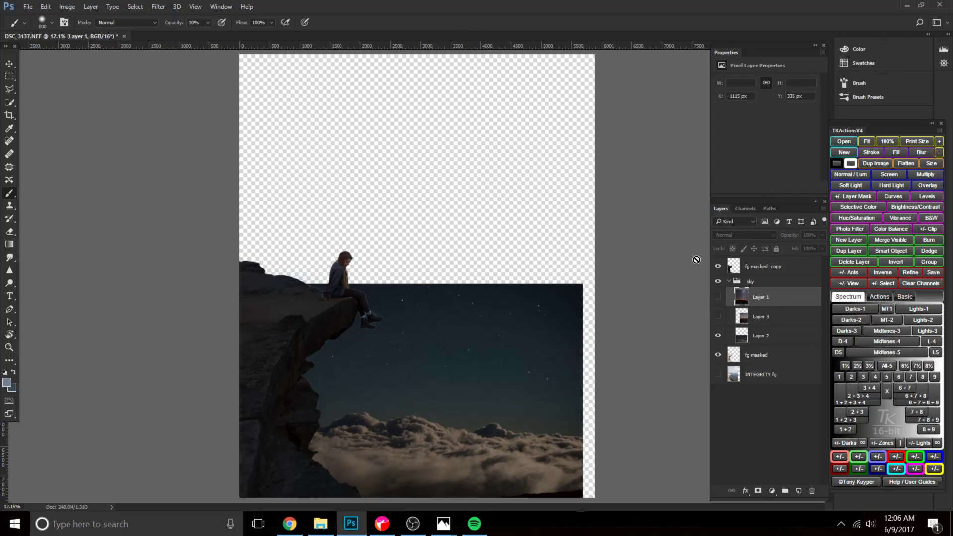
click(767, 341)
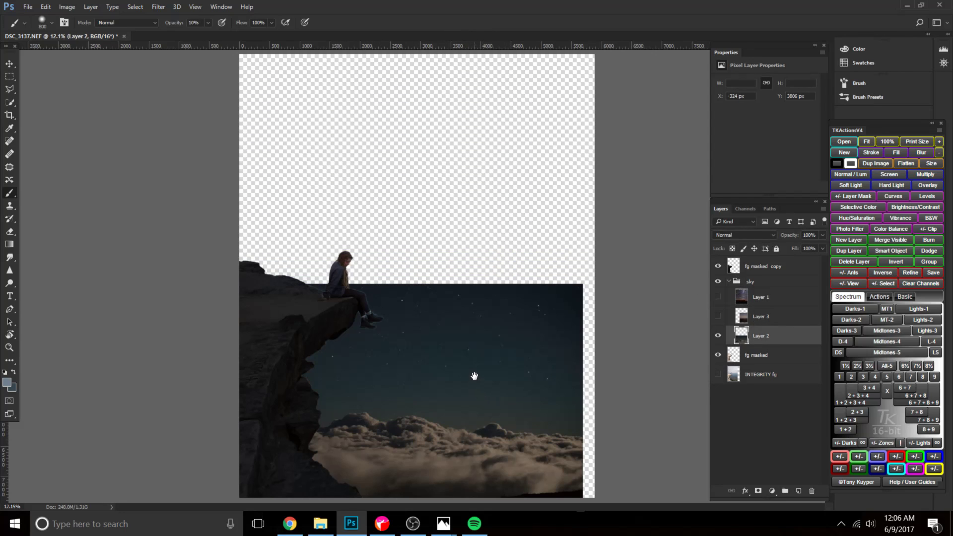
click(413, 524)
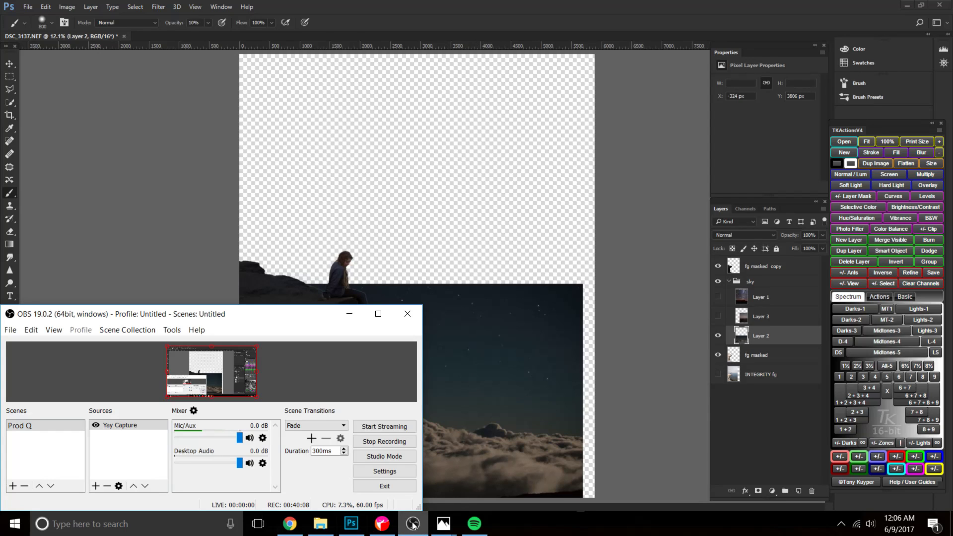
click(414, 522)
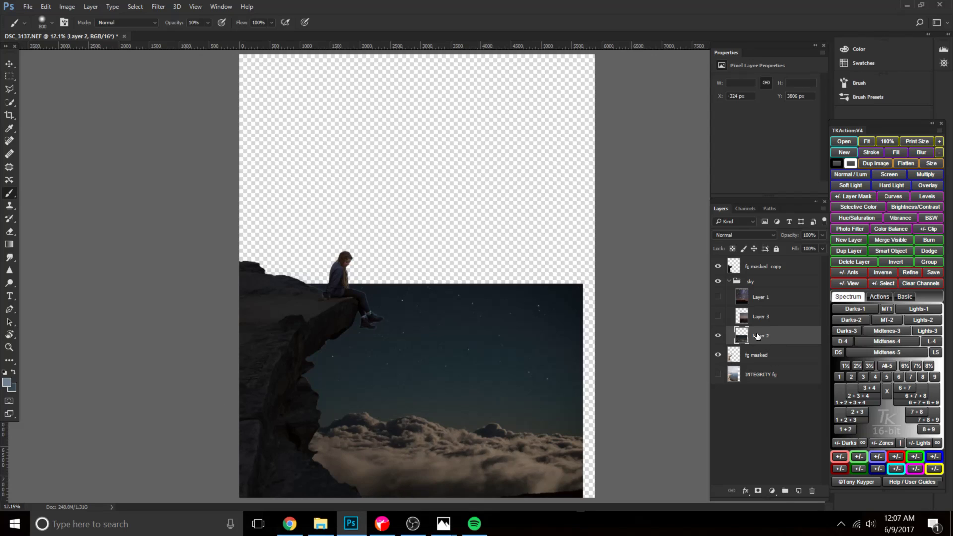
Enlarge the Layer 2 cloud sky to about 120% and position it to span the canvas width behind the cliff.
key(ctrl+plus)
key(ctrl+minus)
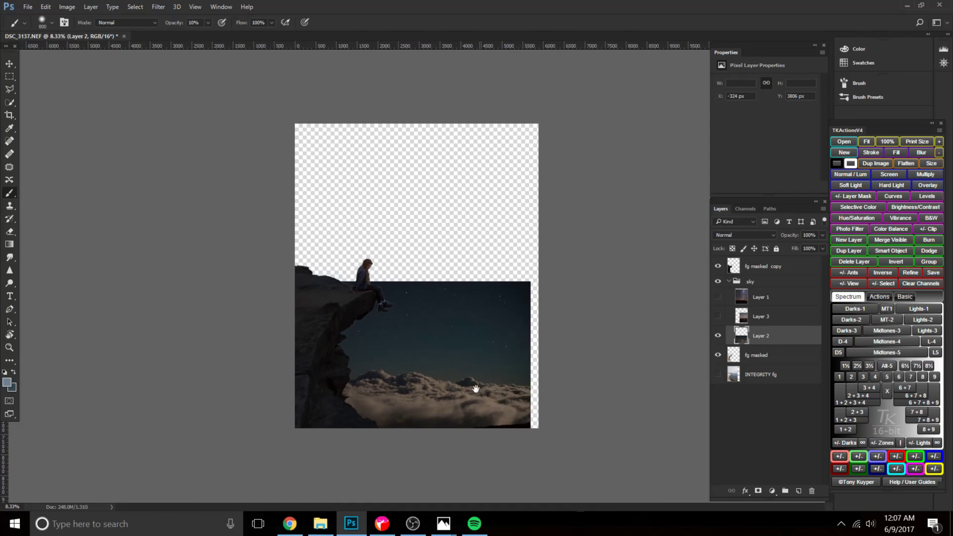
key(ctrl+plus)
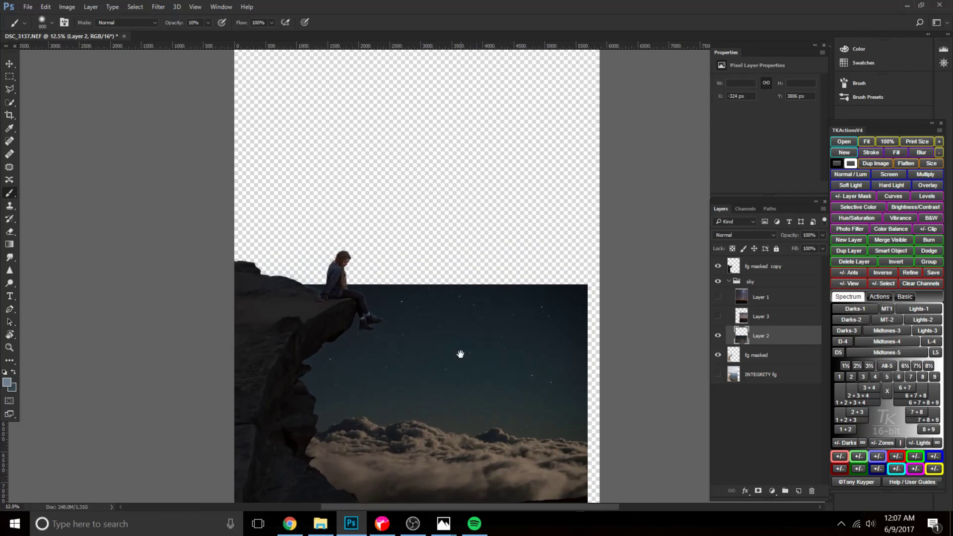
drag(460, 353, 406, 317)
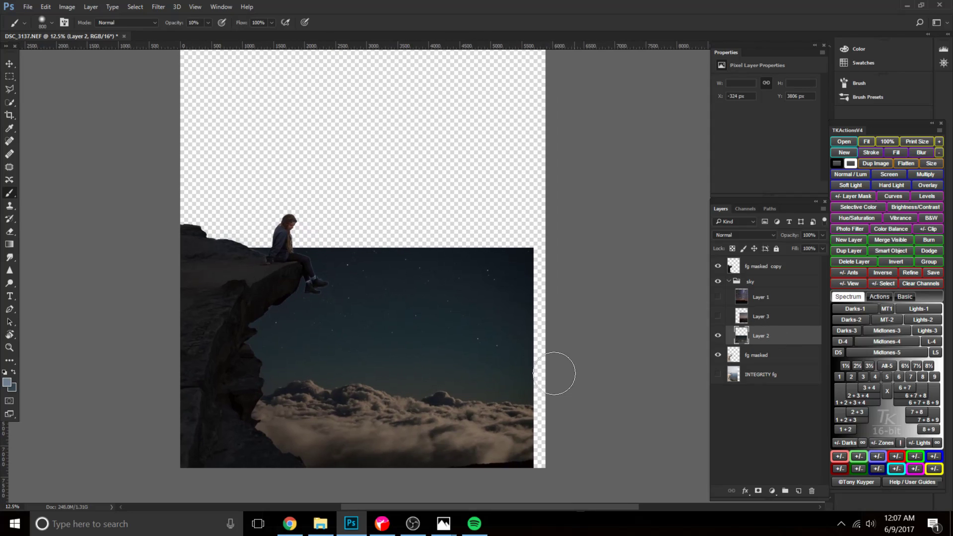
key(ctrl+t)
drag(383, 388, 456, 396)
drag(232, 255, 159, 204)
drag(342, 386, 362, 396)
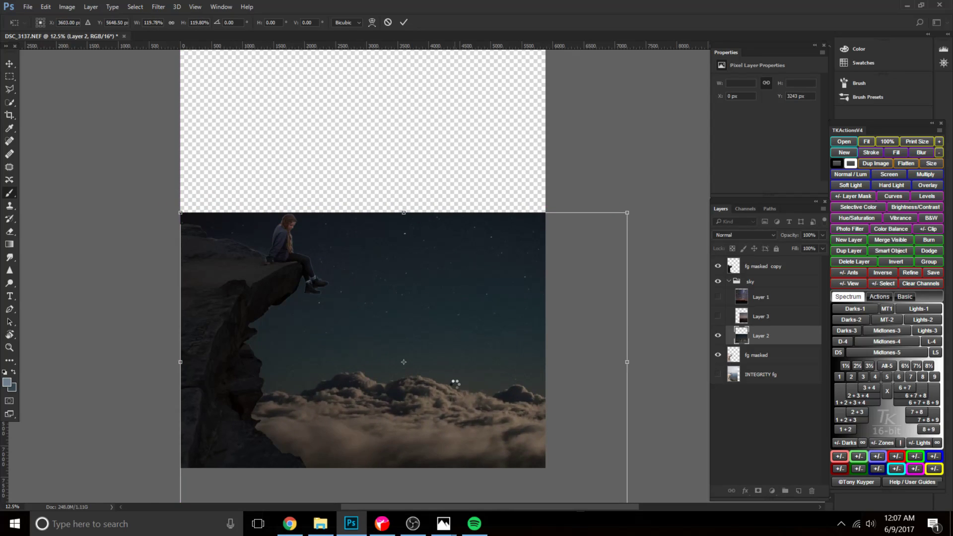
key(Return)
Select the cloud bank on Layer 2 with Quick Selection and add a layer mask that hides its starry sky.
key(w)
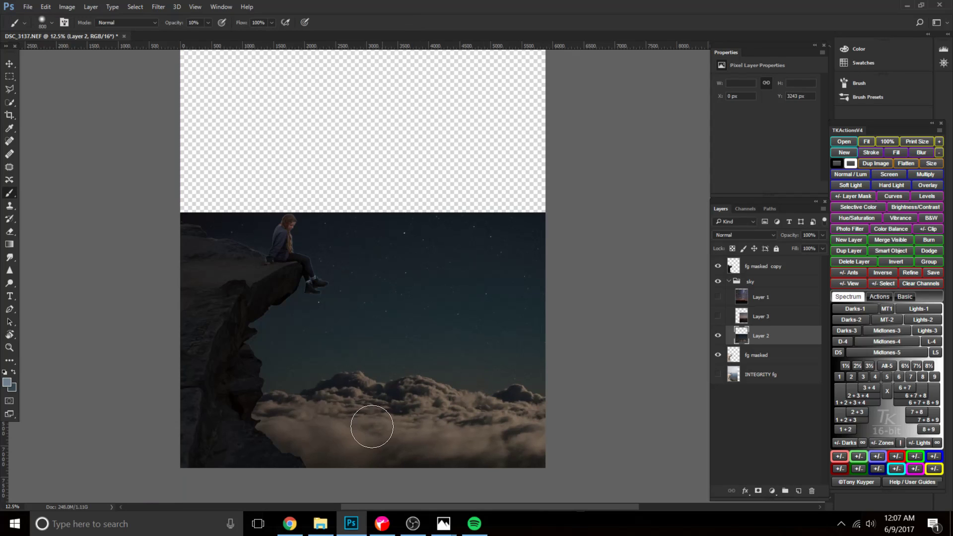
scroll(277, 412, up, 2)
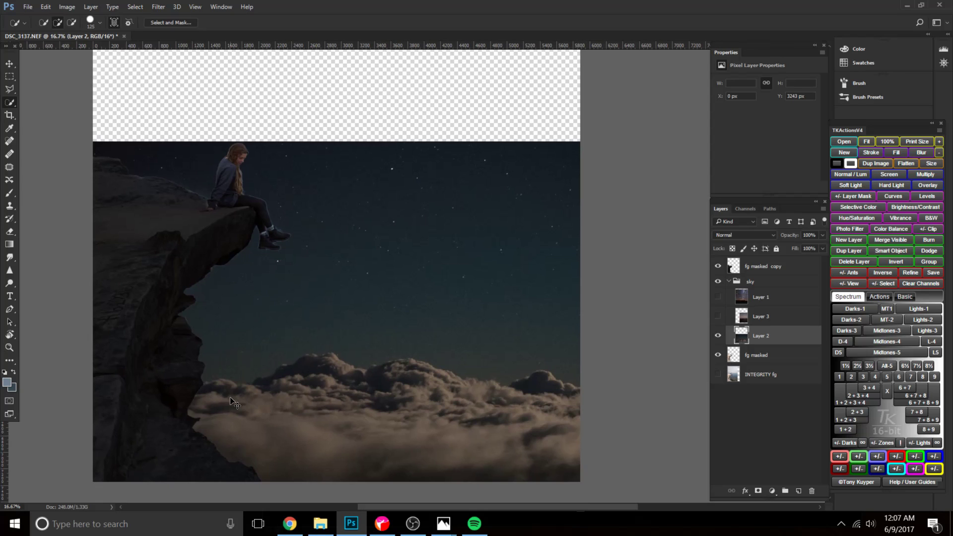
scroll(234, 405, up, 2)
drag(114, 372, 378, 268)
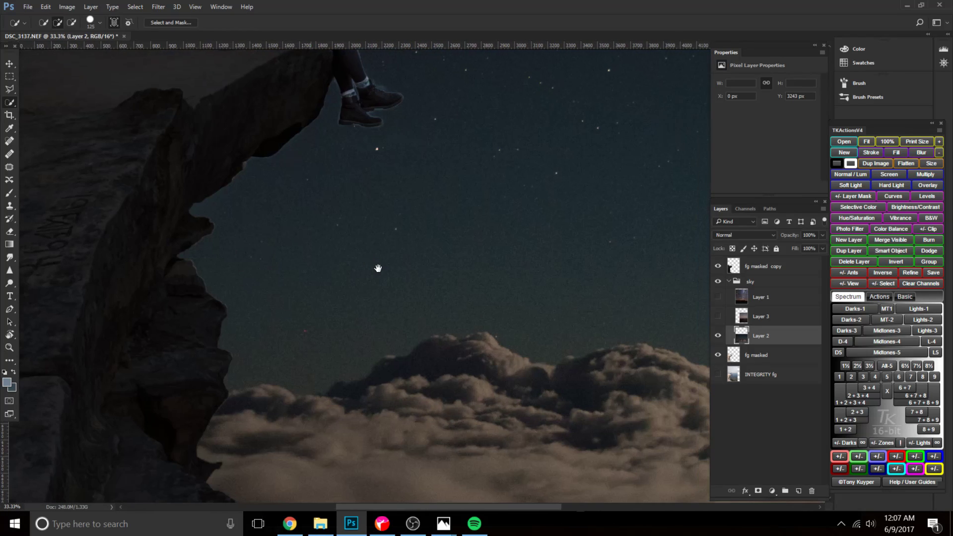
drag(565, 443, 368, 300)
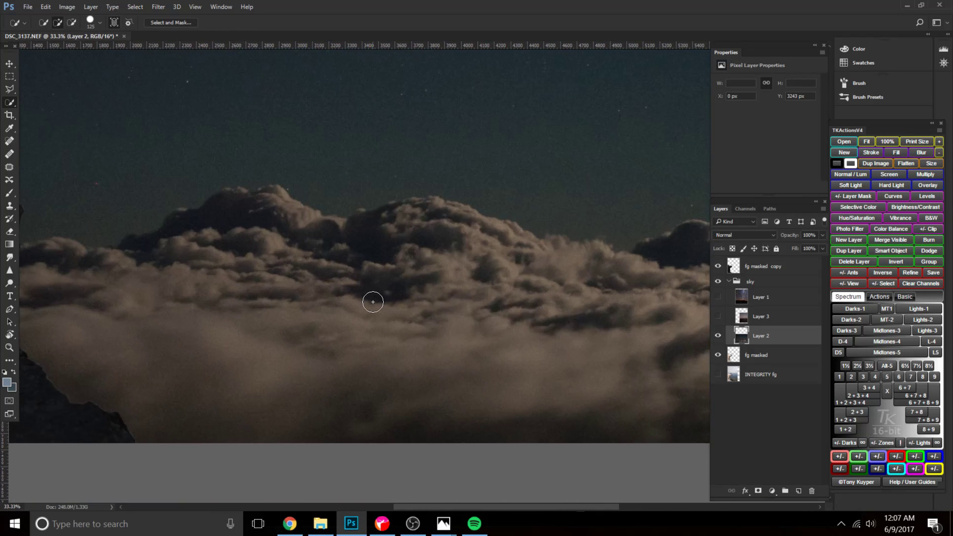
scroll(297, 286, down, 2)
mouse_move(247, 281)
mouse_down()
mouse_move(238, 272)
mouse_move(266, 278)
mouse_move(336, 248)
mouse_move(370, 258)
mouse_move(436, 253)
mouse_move(511, 272)
mouse_move(549, 265)
mouse_move(572, 277)
mouse_up()
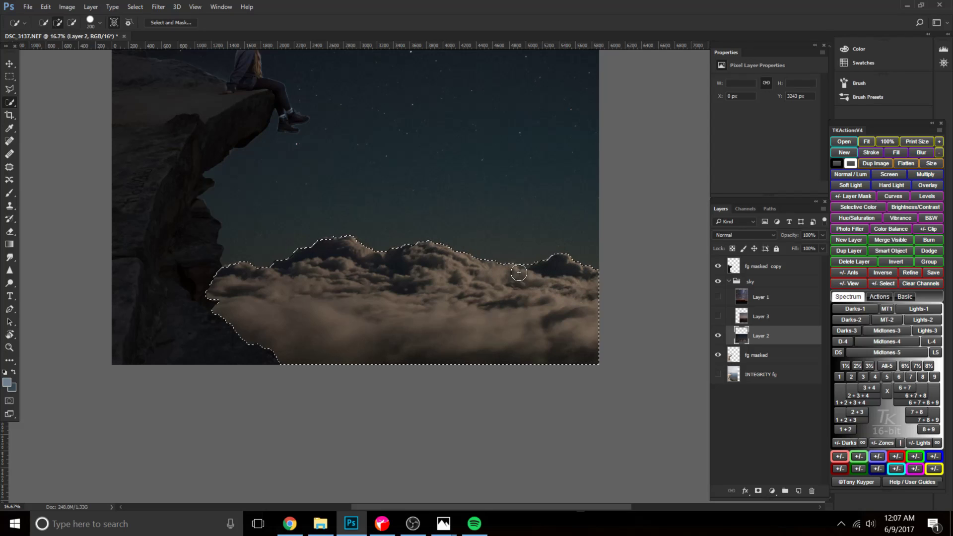
drag(517, 229, 515, 296)
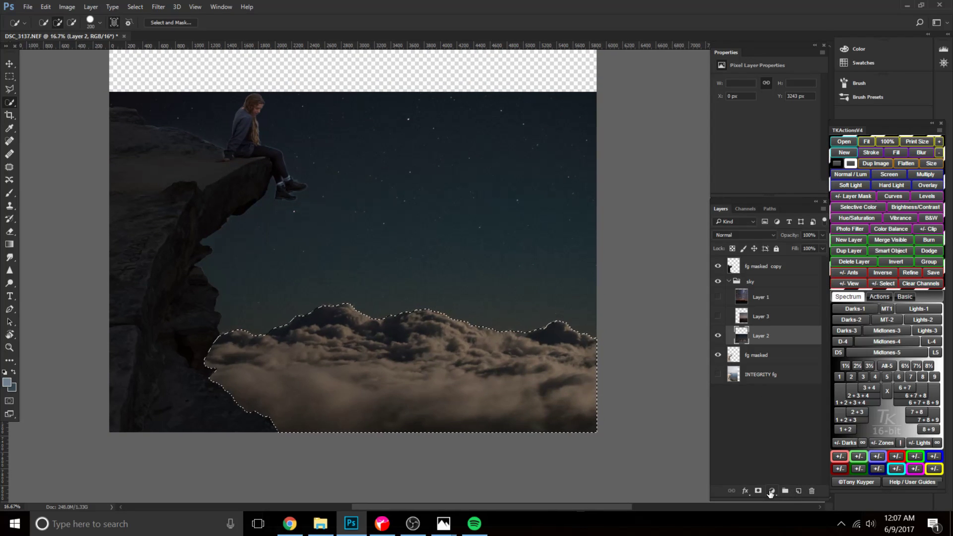
click(757, 491)
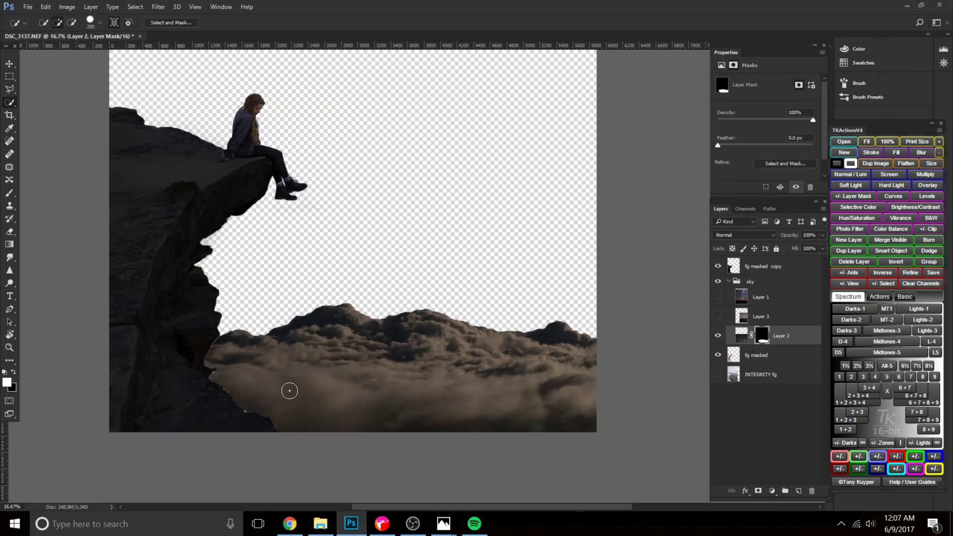
Show the Layer 3 dusk sky and reorder the sky group to Layer 2, Layer 3, Layer 1 from top down.
click(760, 355)
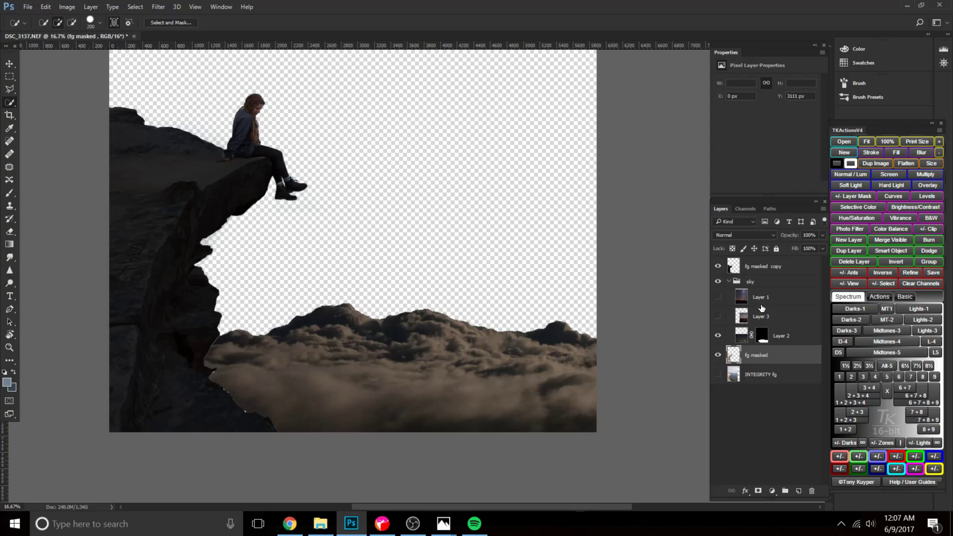
click(764, 319)
click(717, 316)
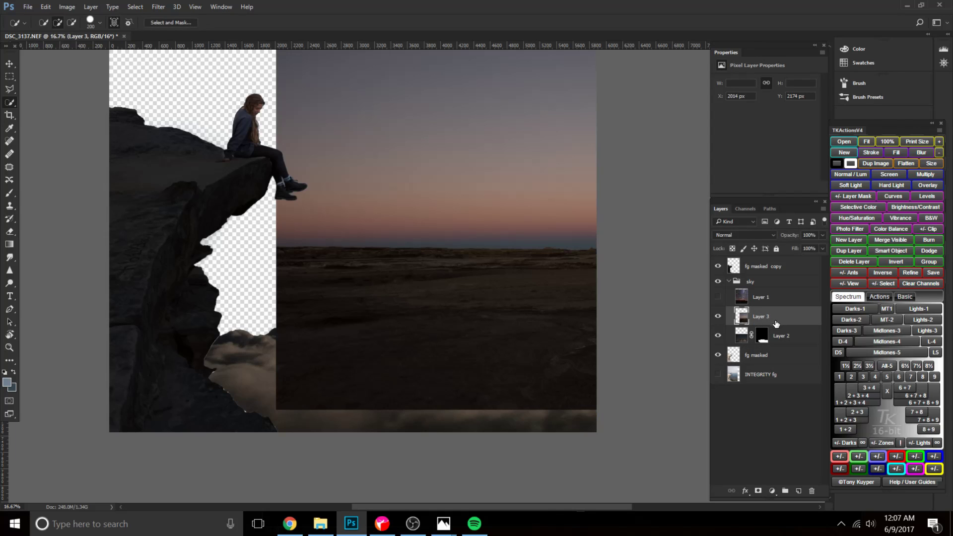
drag(768, 318, 770, 339)
click(764, 312)
Move the Layer 3 dusk sky behind the clouds and scale it to about 161% with Free Transform.
key(ctrl+t)
drag(558, 312, 402, 373)
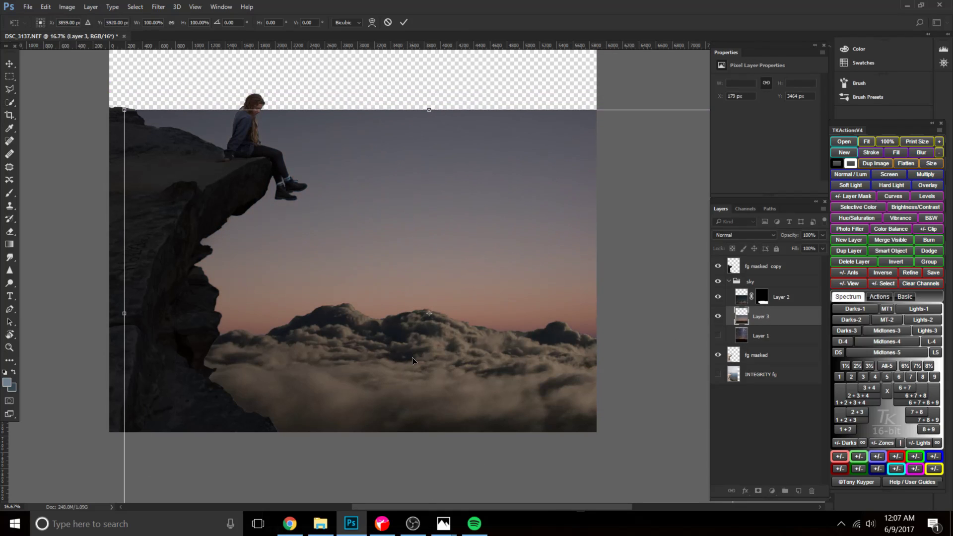
key(ctrl+minus)
key(ctrl+minus)
drag(303, 267, 341, 320)
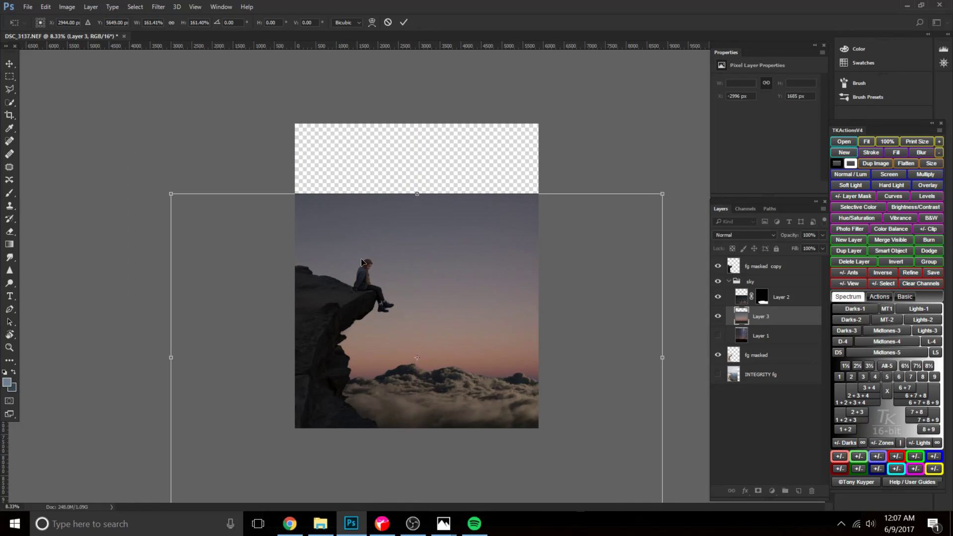
Enlarge the Layer 3 dusk sky to about 214% and lower its horizon behind the cloud bank.
drag(196, 191, 52, 86)
drag(389, 310, 438, 176)
drag(458, 256, 541, 326)
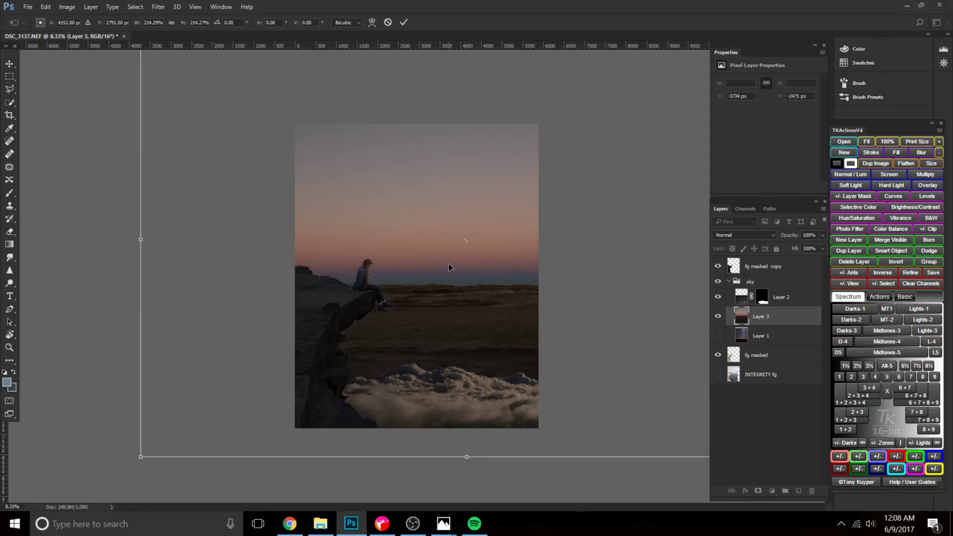
drag(452, 276, 483, 253)
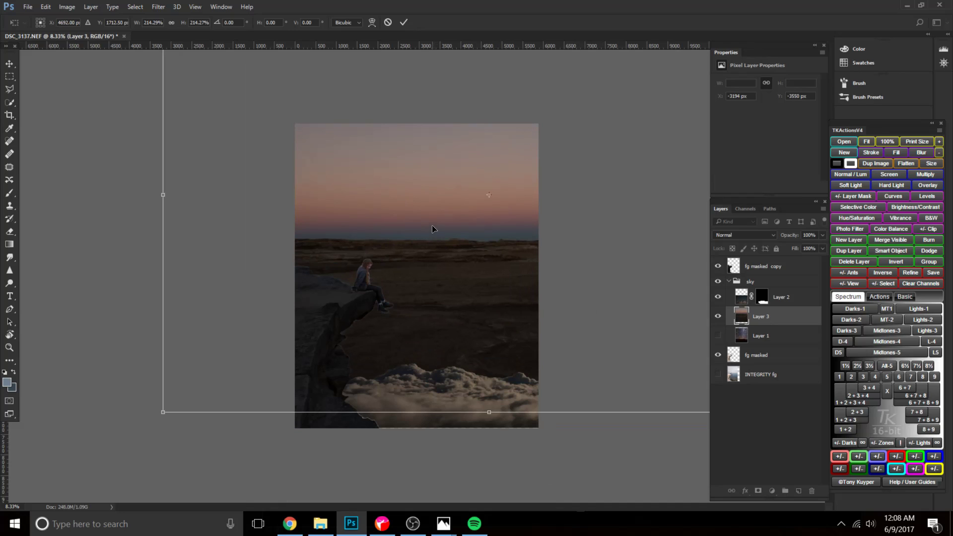
drag(417, 230, 410, 357)
Stretch the Layer 3 dusk sky to about 299% height, keeping its pink glow just above the clouds.
drag(473, 110, 476, 32)
drag(458, 262, 445, 320)
drag(445, 94, 462, 3)
drag(425, 299, 409, 326)
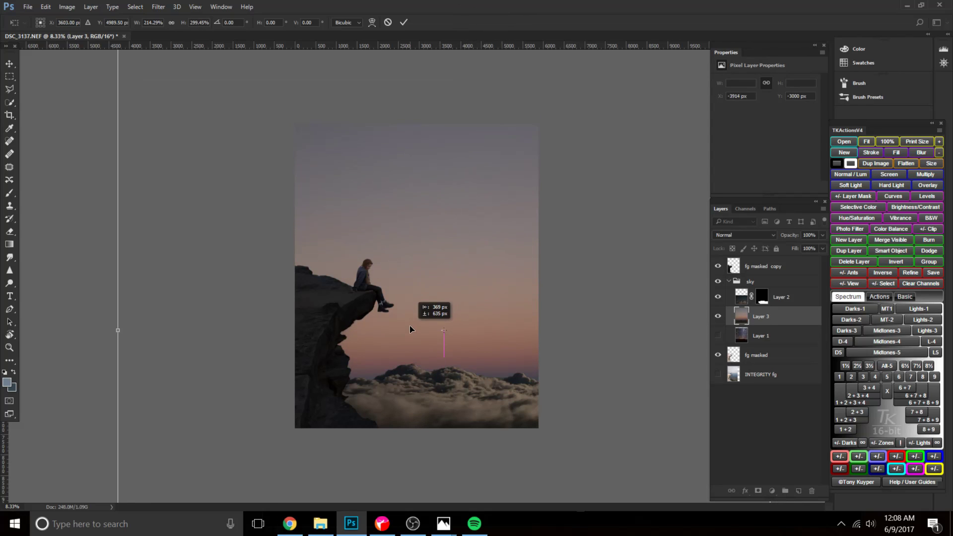
Stretch the Layer 3 dusk sky to about 345% height, keeping its pink glow just above the clouds.
key(ctrl+minus)
drag(433, 127, 431, 71)
drag(416, 239, 421, 262)
key(ctrl+plus)
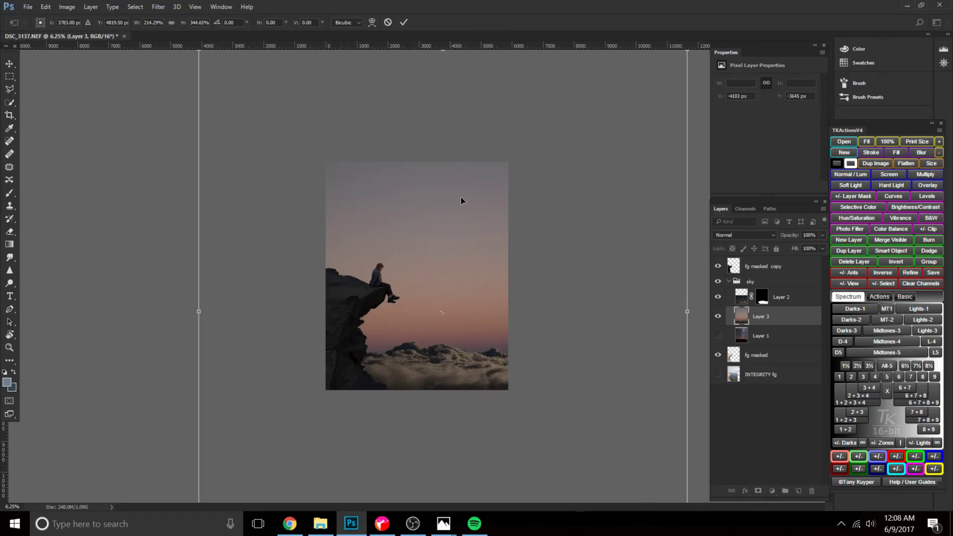
key(ctrl+minus)
key(ctrl+minus)
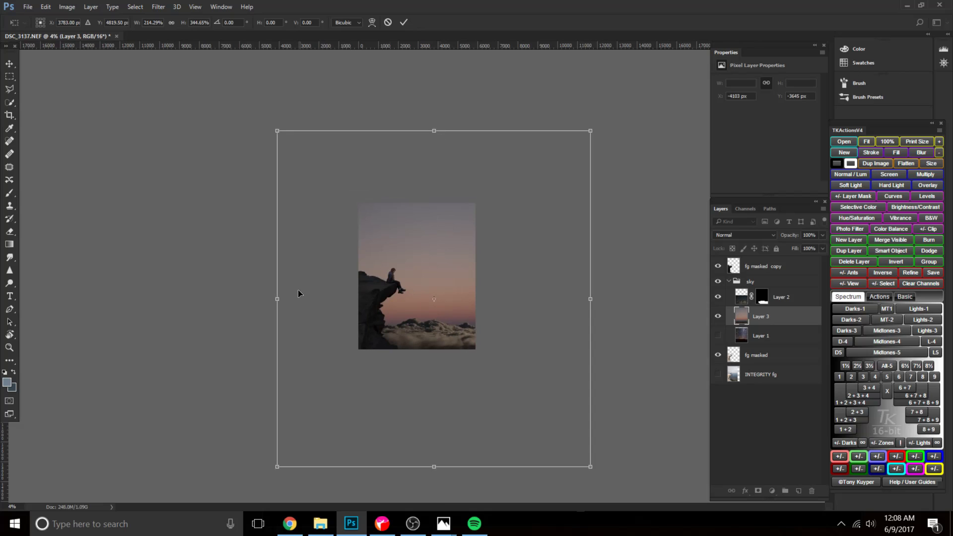
drag(432, 129, 432, 12)
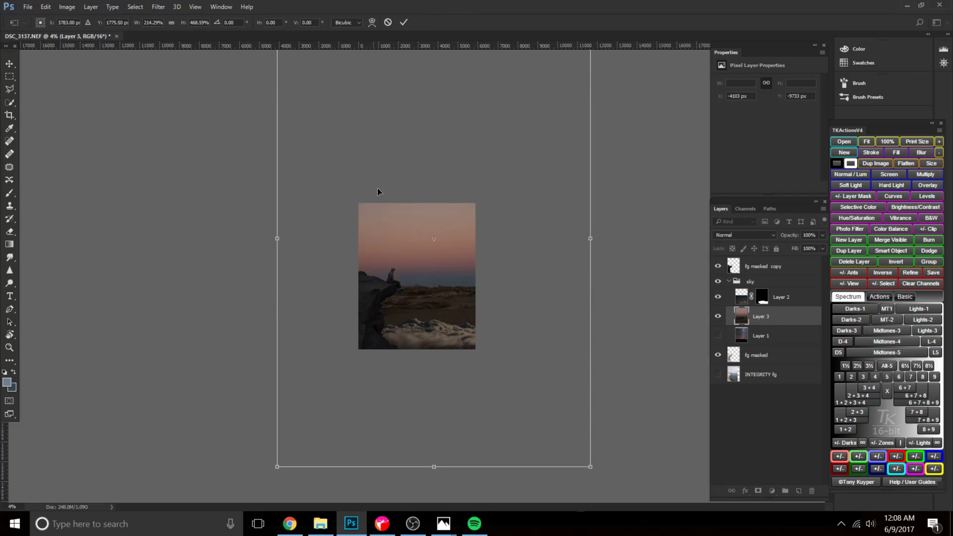
key(ctrl+z)
Enlarge the Layer 3 dusk sky to about 315% width and 507% height, and align its horizon behind the clouds.
drag(285, 134, 266, 122)
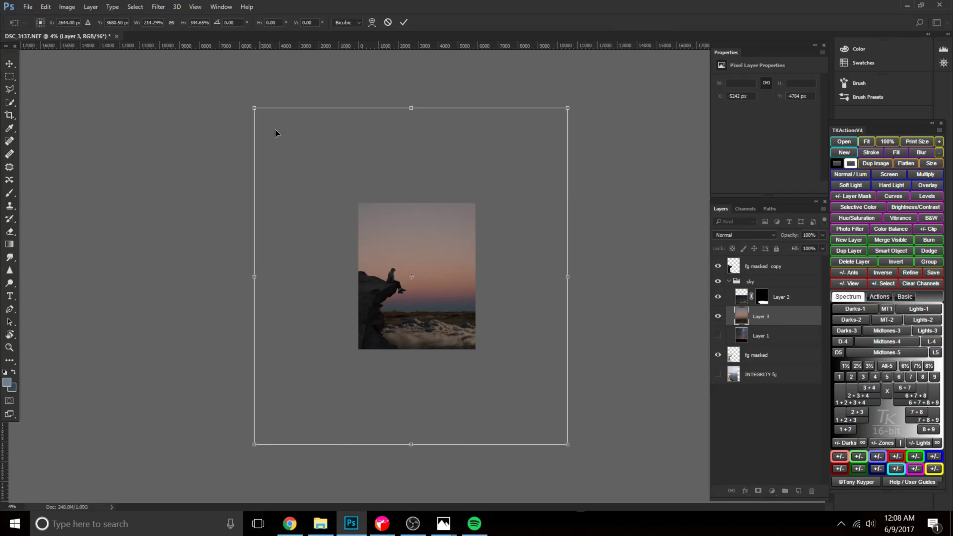
drag(559, 443, 505, 370)
key(ctrl+plus)
key(ctrl+plus)
key(ctrl+plus)
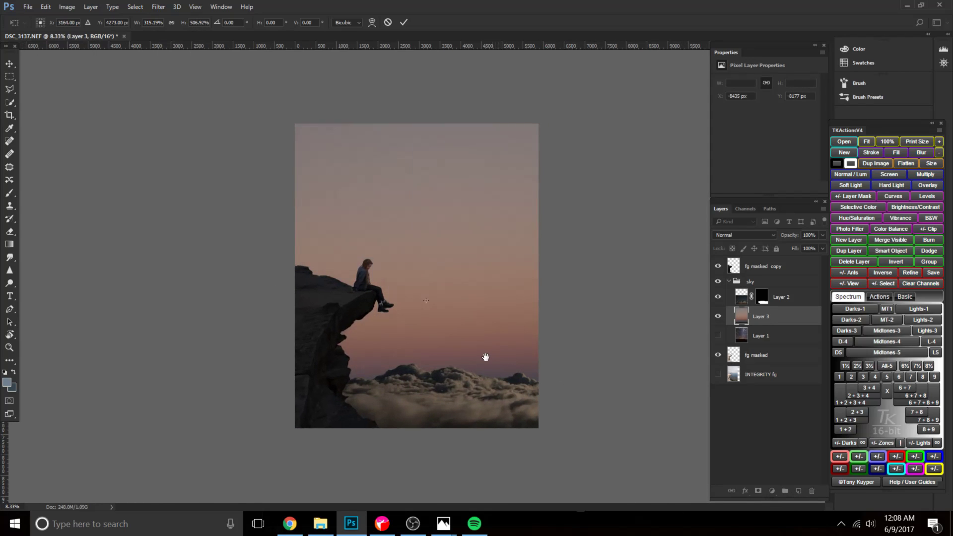
drag(470, 332, 475, 309)
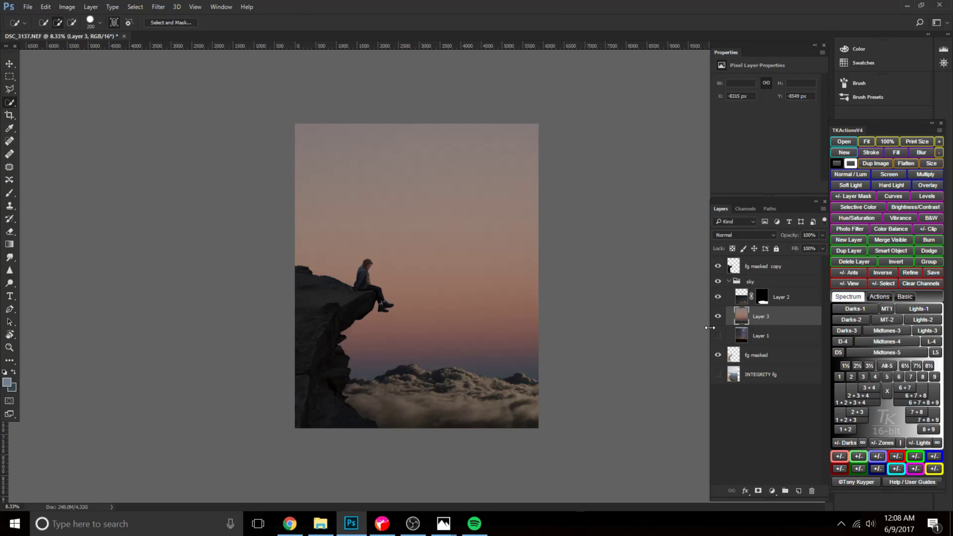
Duplicate the Layer 3 dusk sky and try to apply the Camera Raw Filter to the copy.
key(ctrl+j)
double_click(767, 317)
key(Return)
click(158, 7)
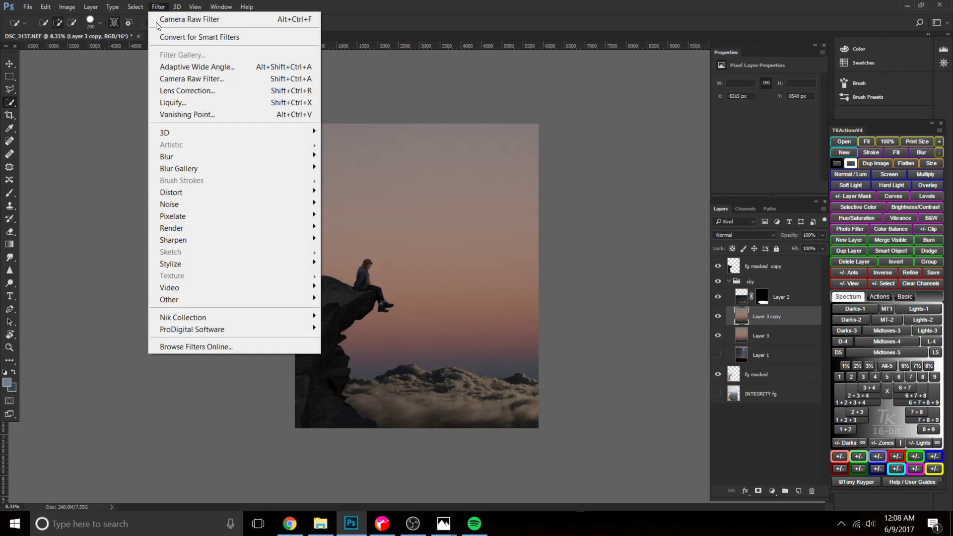
click(303, 79)
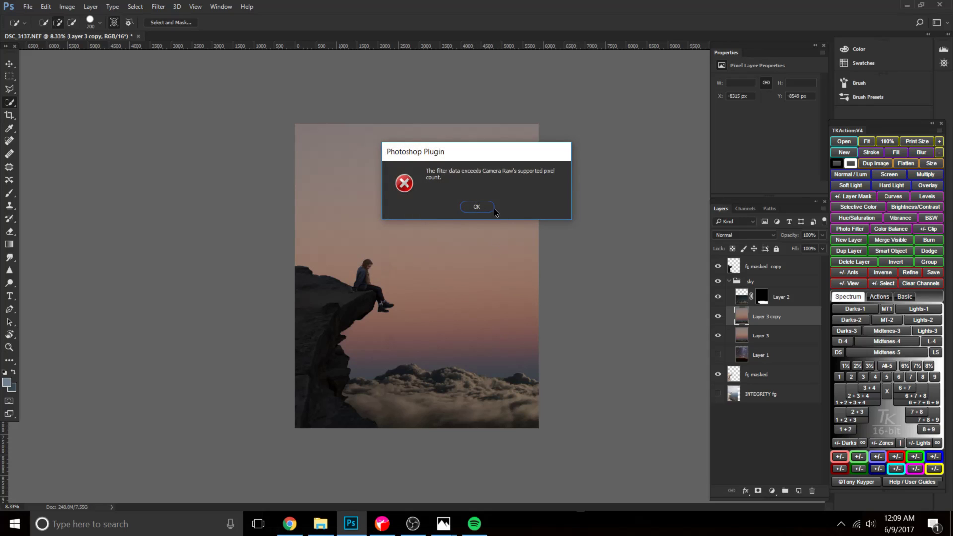
click(476, 206)
Remove the Layer 3 copy and revert Layer 3 to its original size before the transform.
click(719, 317)
click(719, 317)
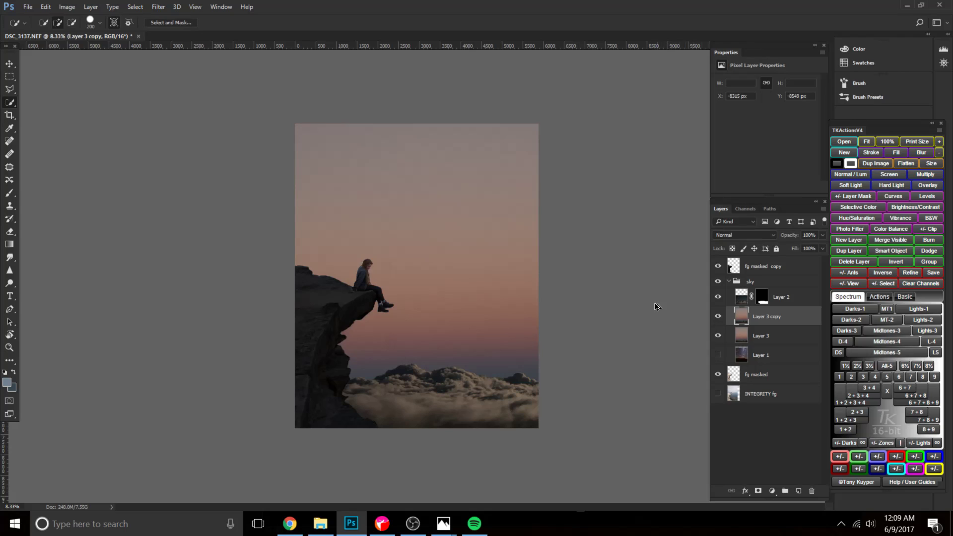
key(Delete)
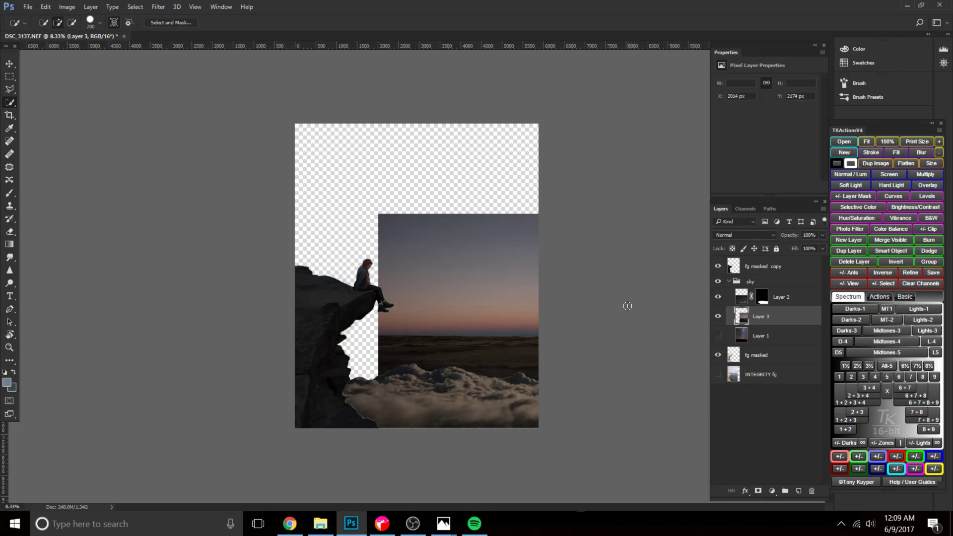
Mask Layer 3 to a wide elliptical selection of the sky just above its horizon.
key(ctrl+minus)
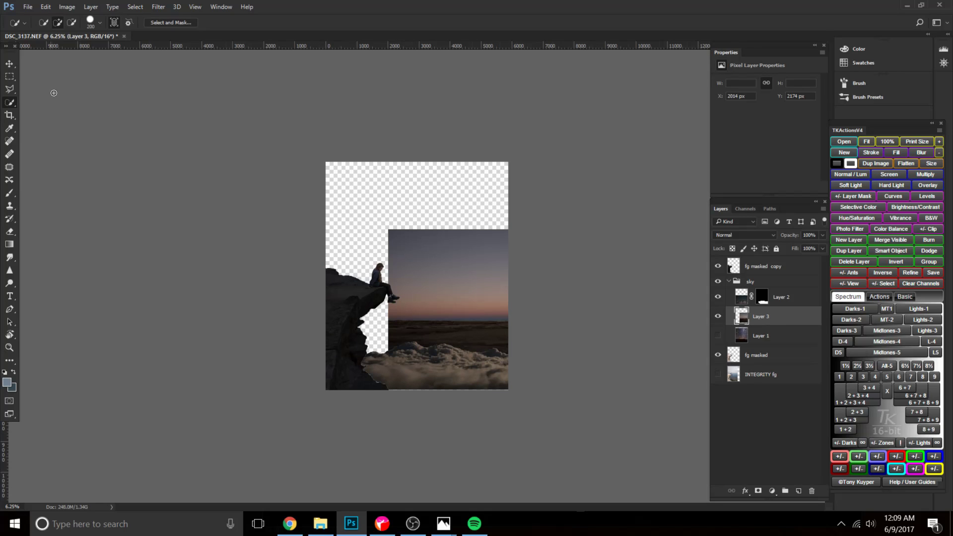
click(10, 77)
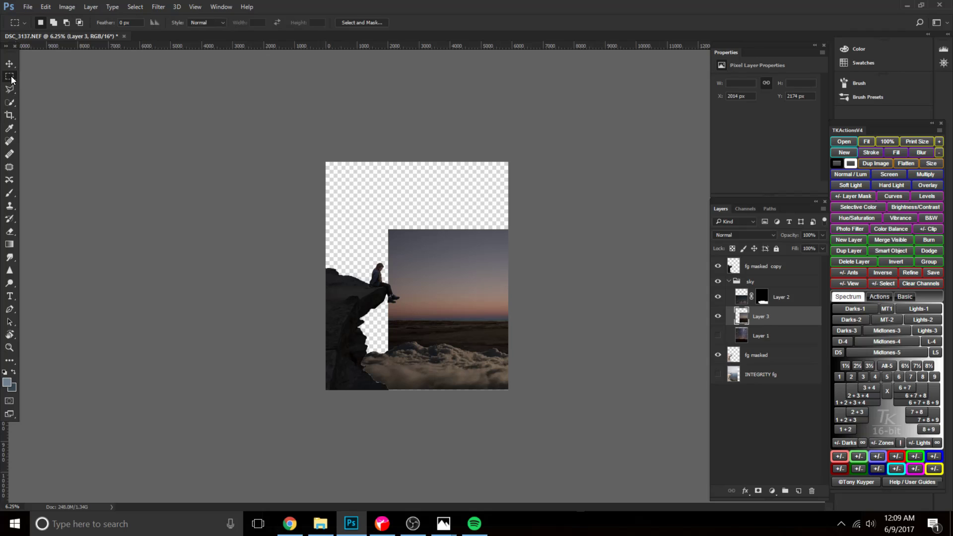
right_click(9, 77)
click(58, 87)
drag(413, 267, 551, 320)
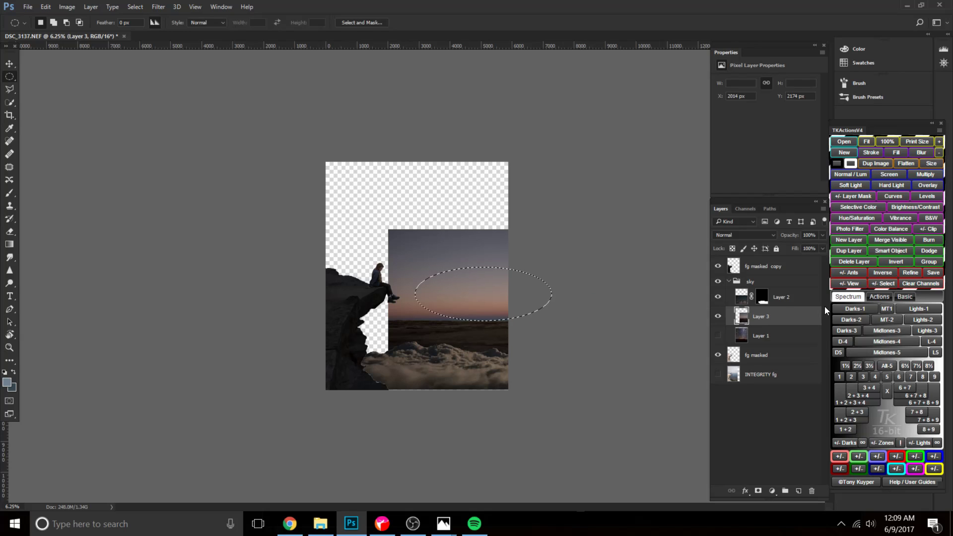
click(758, 492)
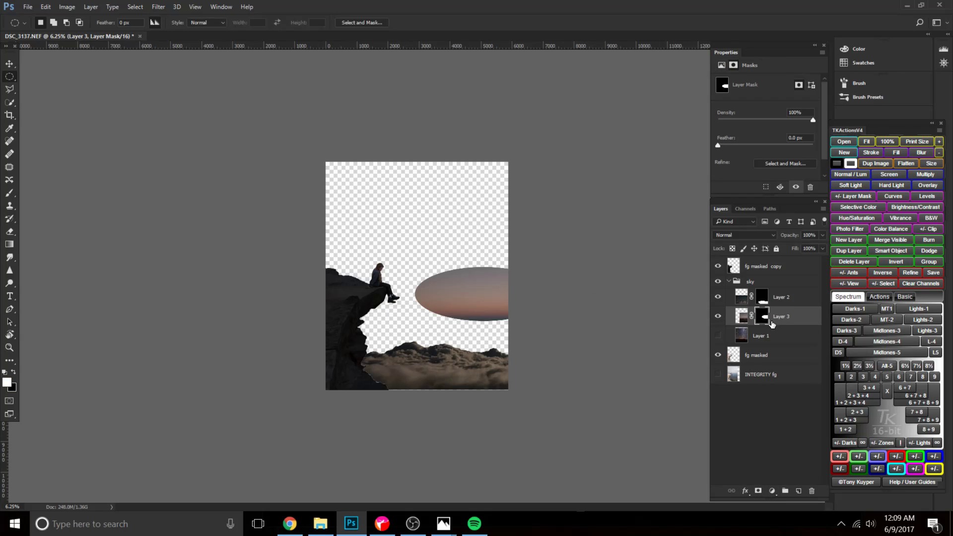
Free Transform Layer 3 with its mask to about 264% and place the dusk glow behind the clouds.
click(741, 316)
key(ctrl+t)
drag(498, 305, 464, 347)
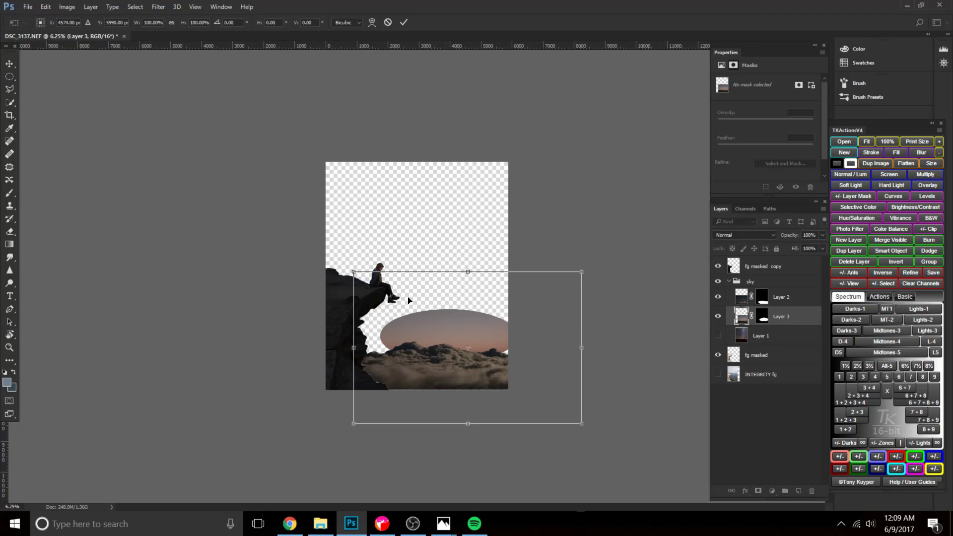
drag(356, 279, 14, 50)
drag(164, 160, 395, 293)
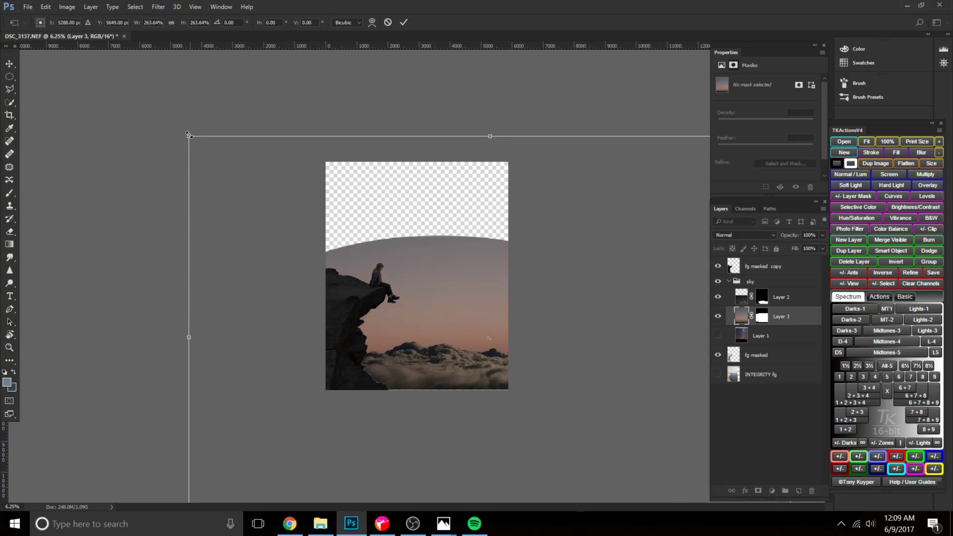
Enlarge masked Layer 3 to about 349% width and 454% height, with its horizon behind the cloud bank.
drag(189, 137, 10, 9)
key(ctrl+minus)
key(ctrl+minus)
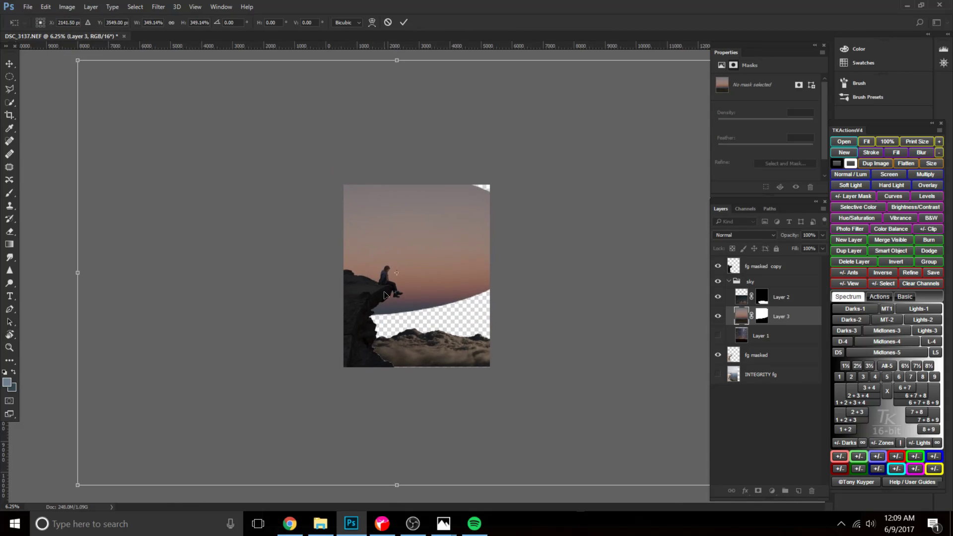
drag(402, 95, 402, 5)
drag(427, 203, 488, 271)
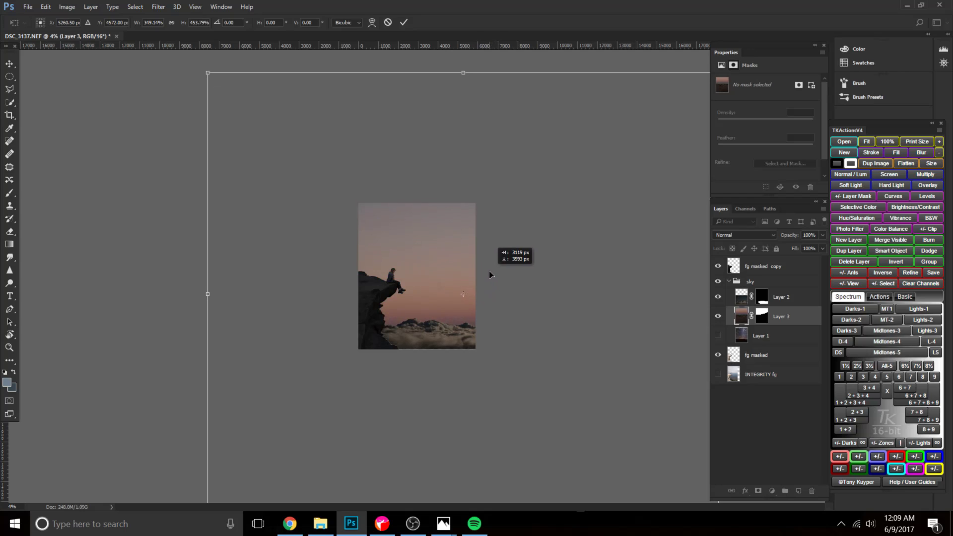
Enlarge masked Layer 3 further to fill the whole sky, reposition its glow above the clouds and apply the transform.
key(ctrl+minus)
drag(265, 121, 188, 55)
key(ctrl+plus)
drag(313, 238, 354, 284)
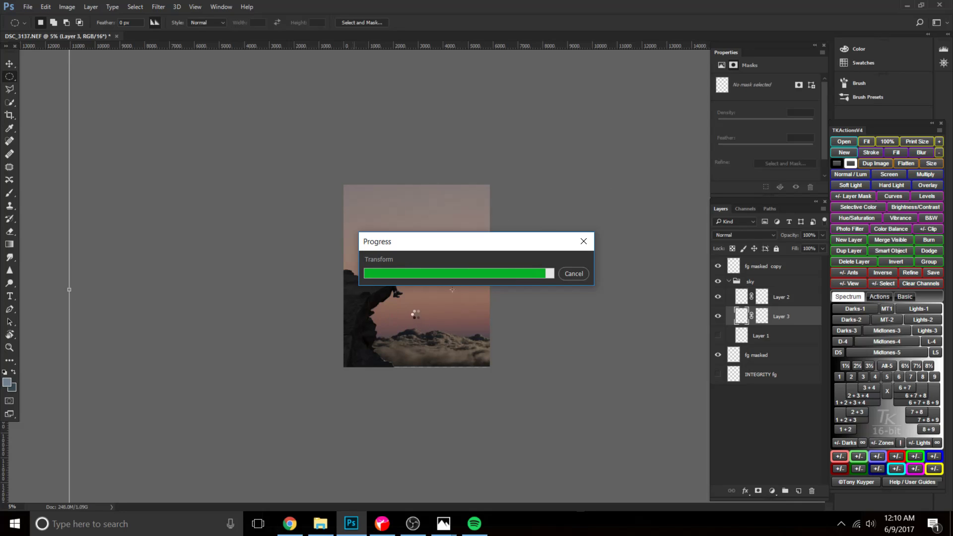
key(ctrl+plus)
key(ctrl+plus)
key(ctrl+plus)
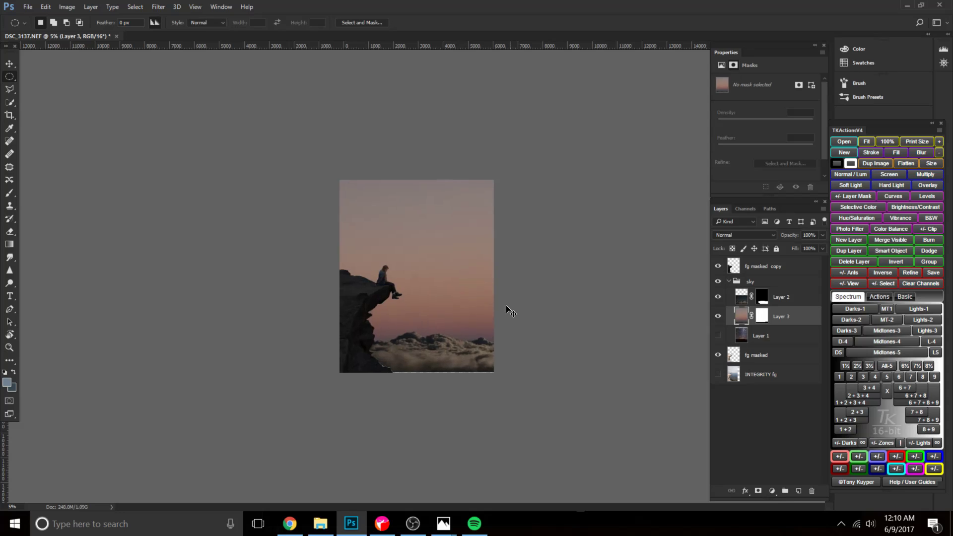
key(ctrl+plus)
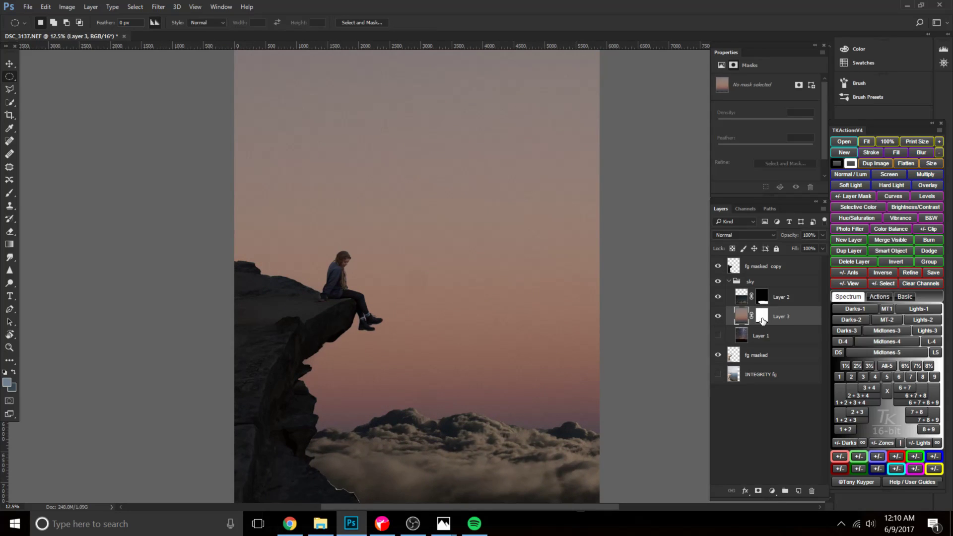
Add a Brightness/Contrast adjustment layer above Layer 3 and merge the two into one layer.
click(772, 491)
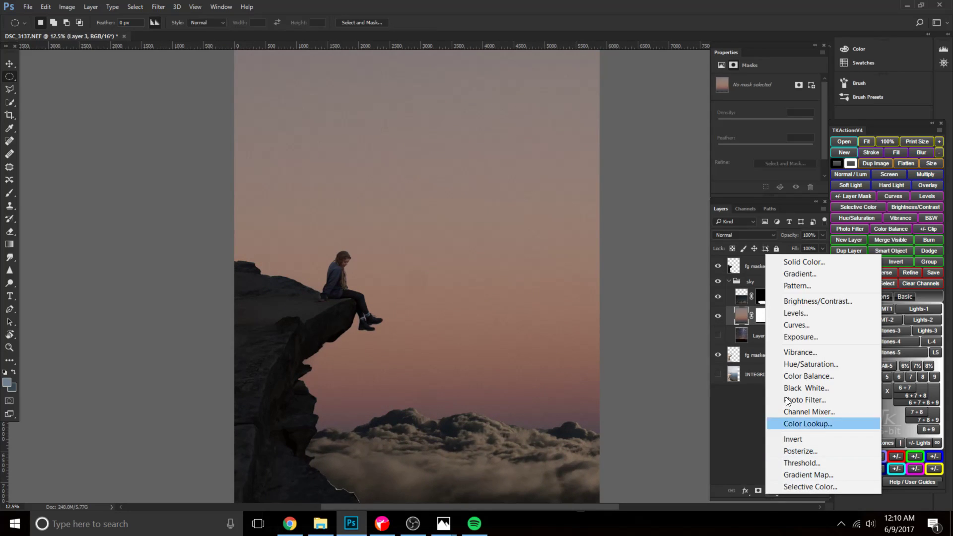
click(806, 306)
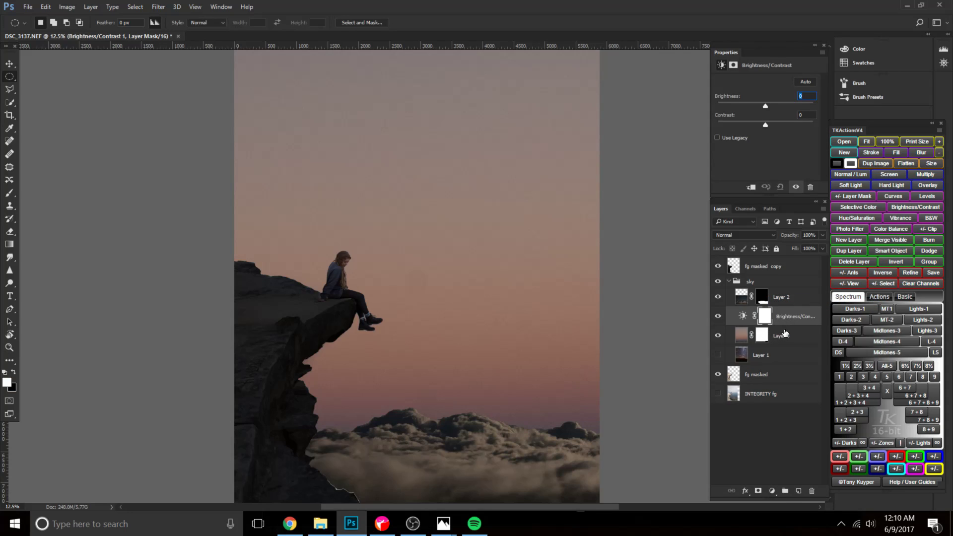
click(784, 333)
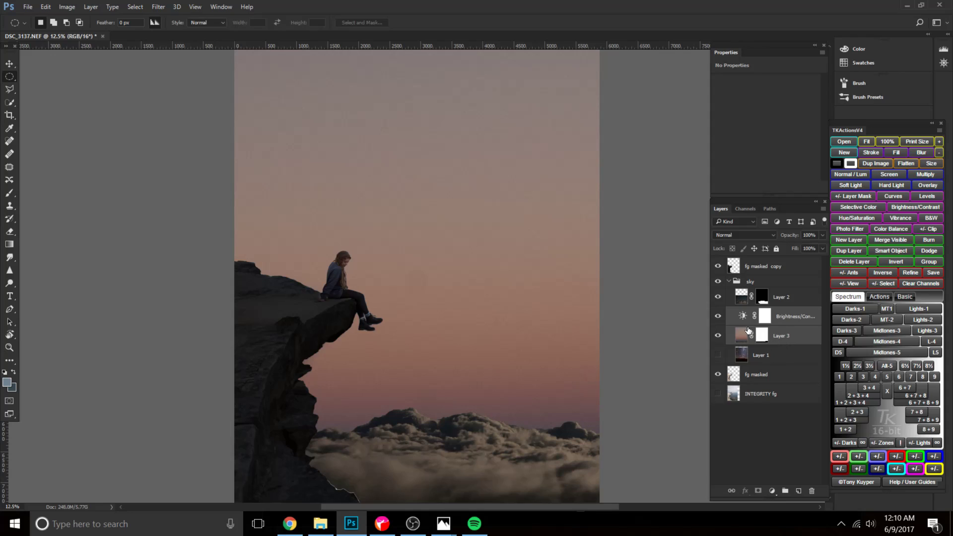
key(ctrl+e)
Denoise the merged dusk sky with the Camera Raw Filter: Luminance 81, Luminance Detail 8, Color 57, Color Detail 1 and increased Color Smoothness.
click(151, 7)
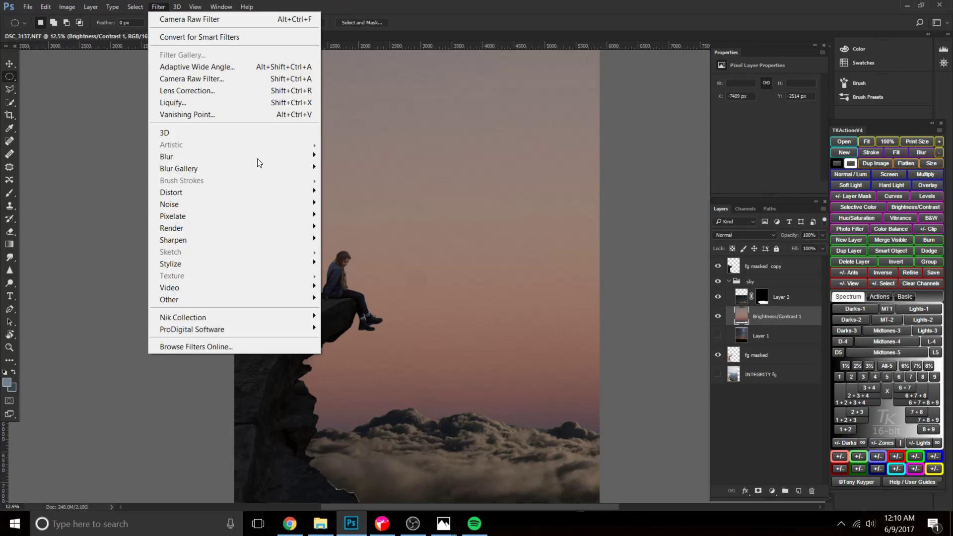
click(233, 77)
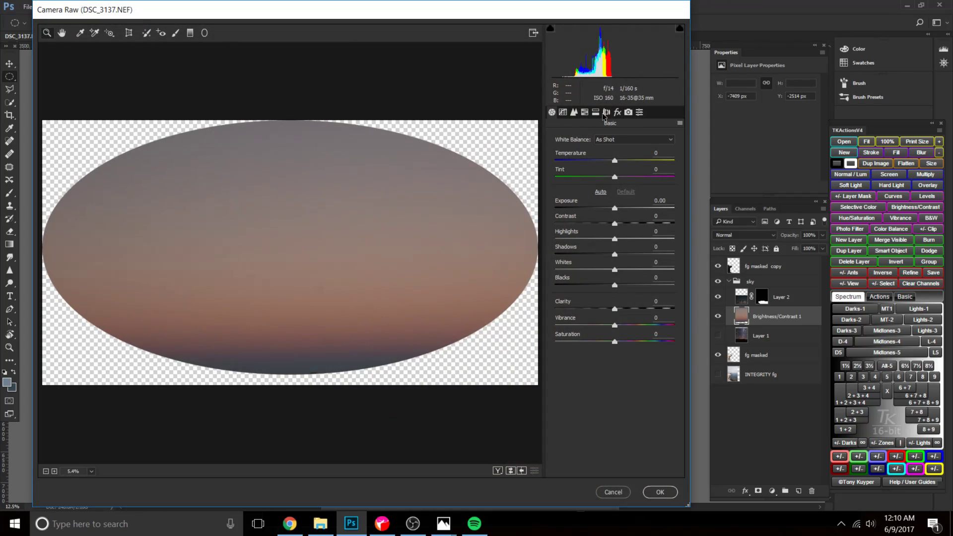
click(574, 112)
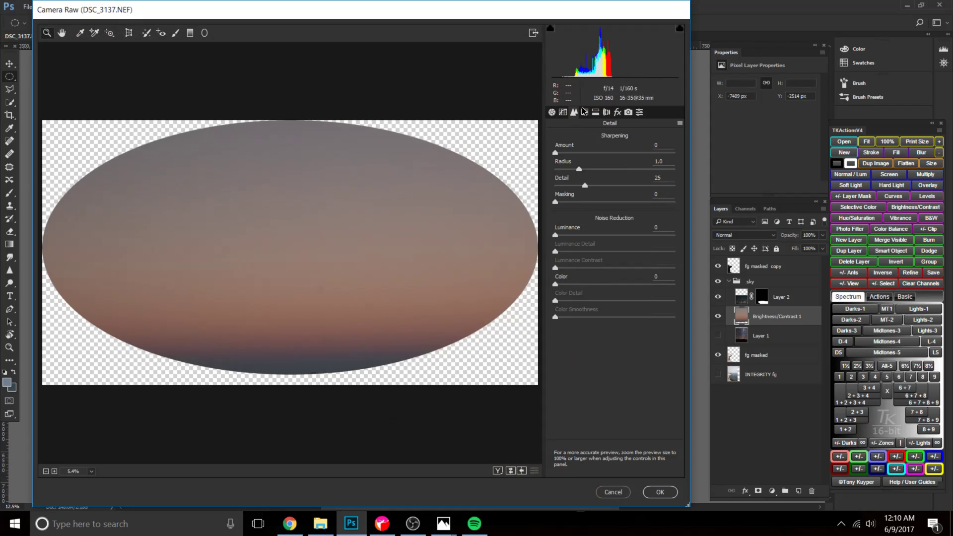
drag(555, 234, 555, 302)
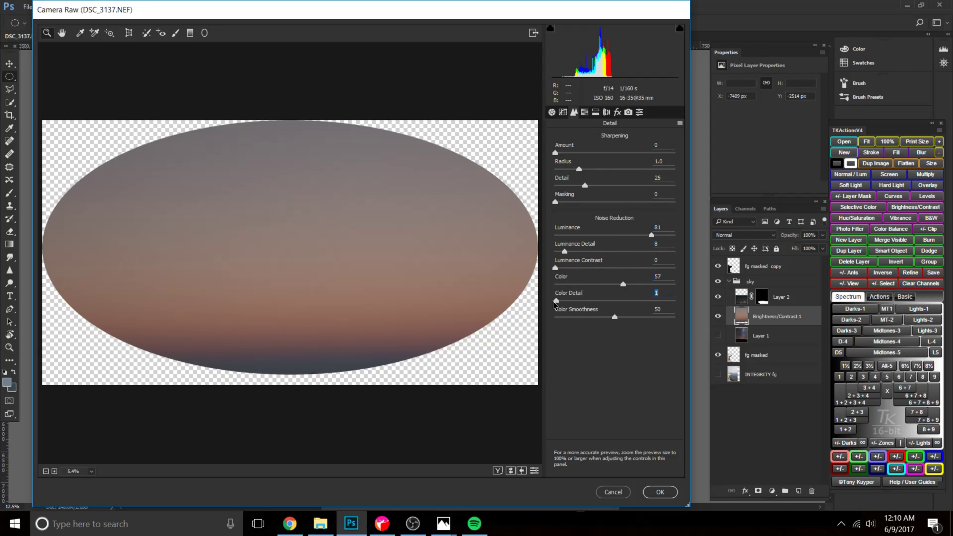
drag(607, 315, 637, 316)
click(623, 285)
click(654, 494)
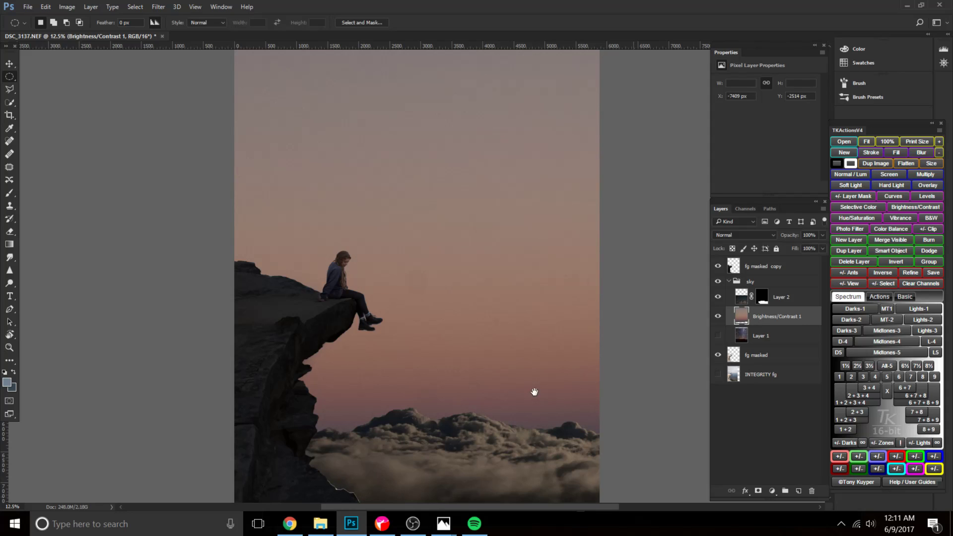
Add a white layer mask to the fg masked copy layer.
scroll(507, 301, down, 3)
click(762, 297)
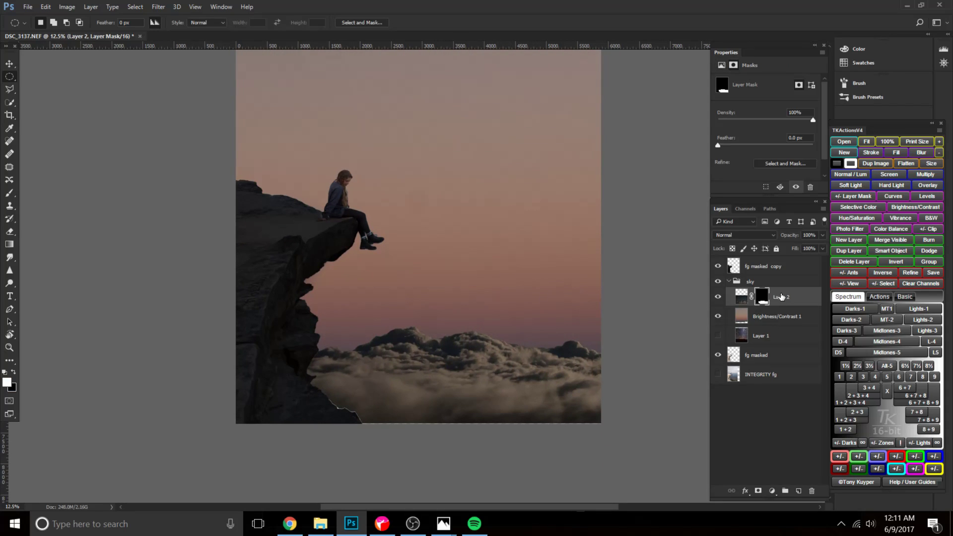
click(761, 370)
click(759, 351)
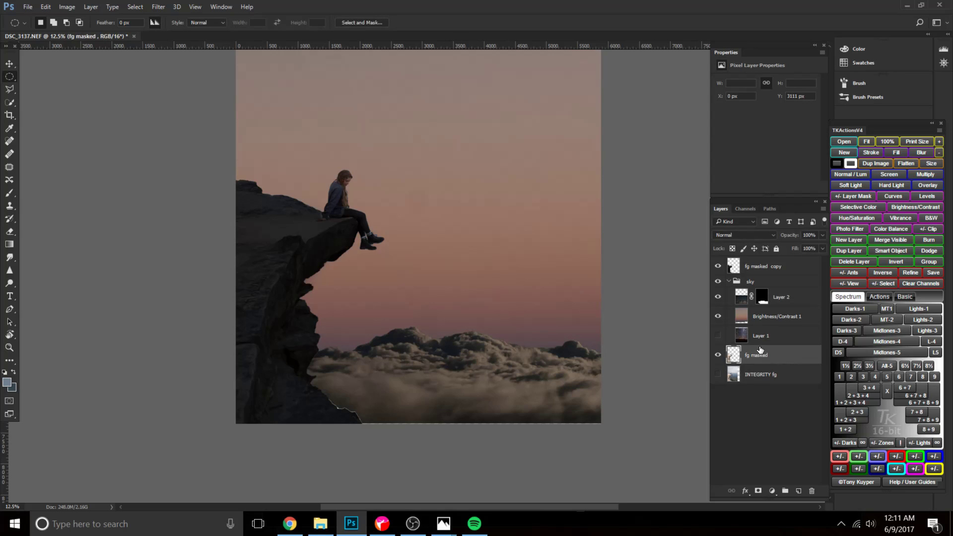
click(744, 271)
click(758, 490)
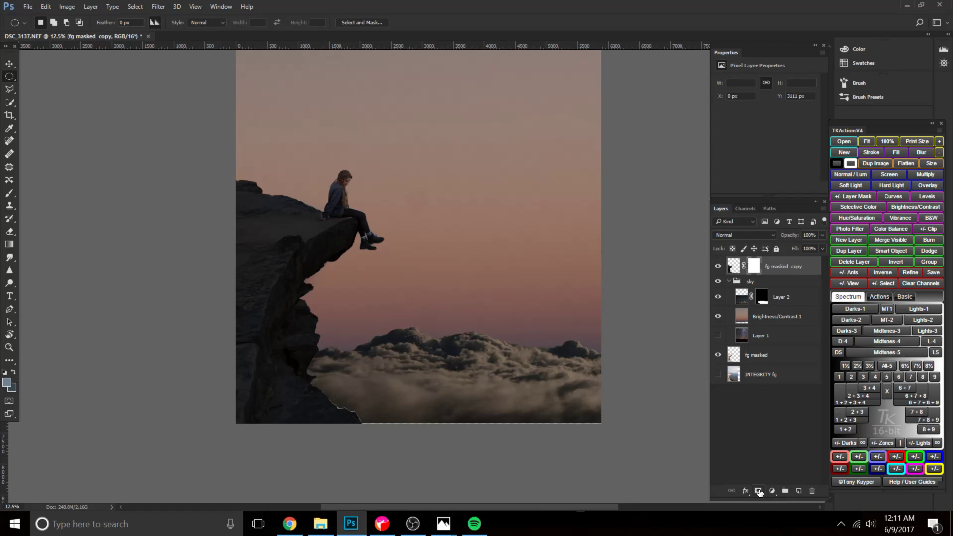
Set up a hard round 400 px brush at 100% opacity for painting the fg masked copy layer mask near the cliff's lower edge.
drag(340, 367, 361, 304)
key(ctrl+plus)
key(ctrl+plus)
key(ctrl+plus)
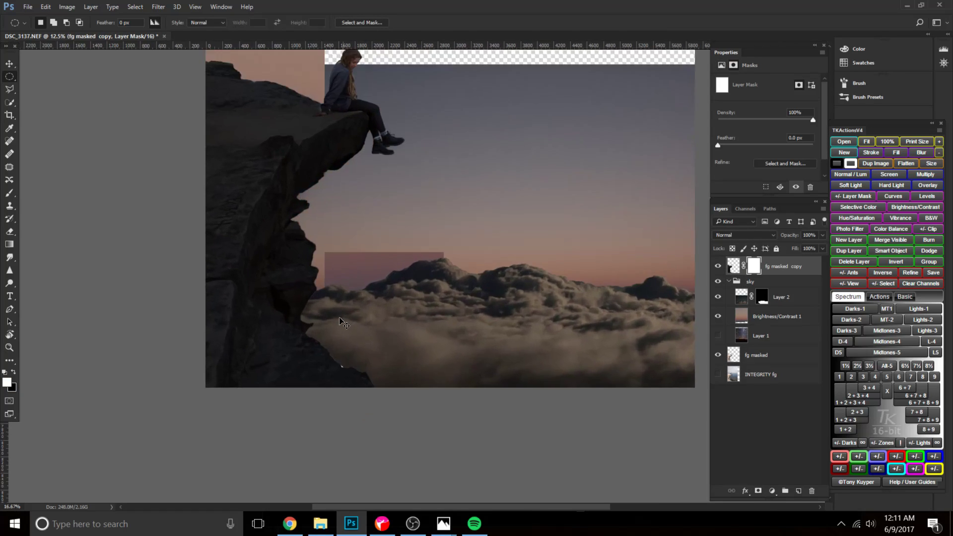
key(b)
drag(346, 393, 353, 279)
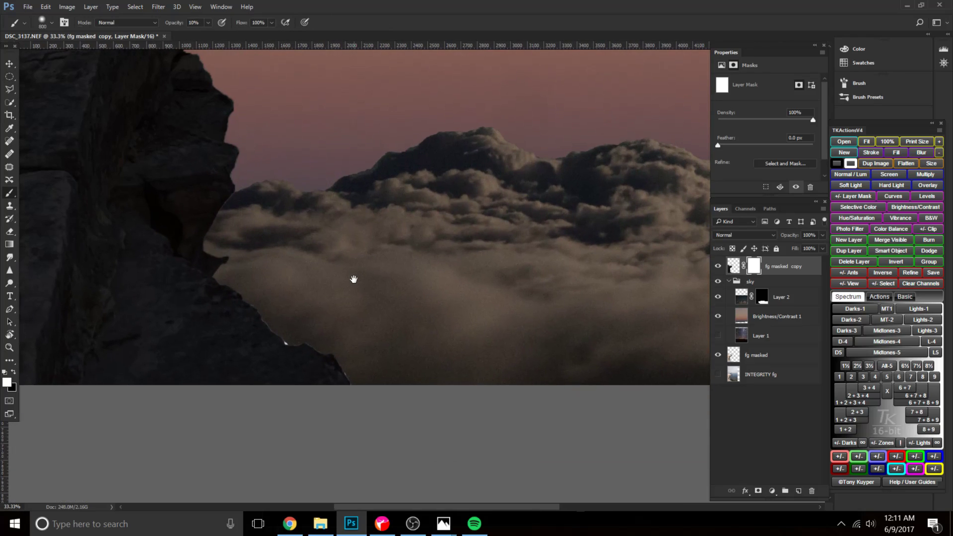
right_click(331, 301)
drag(439, 354, 447, 351)
key(Return)
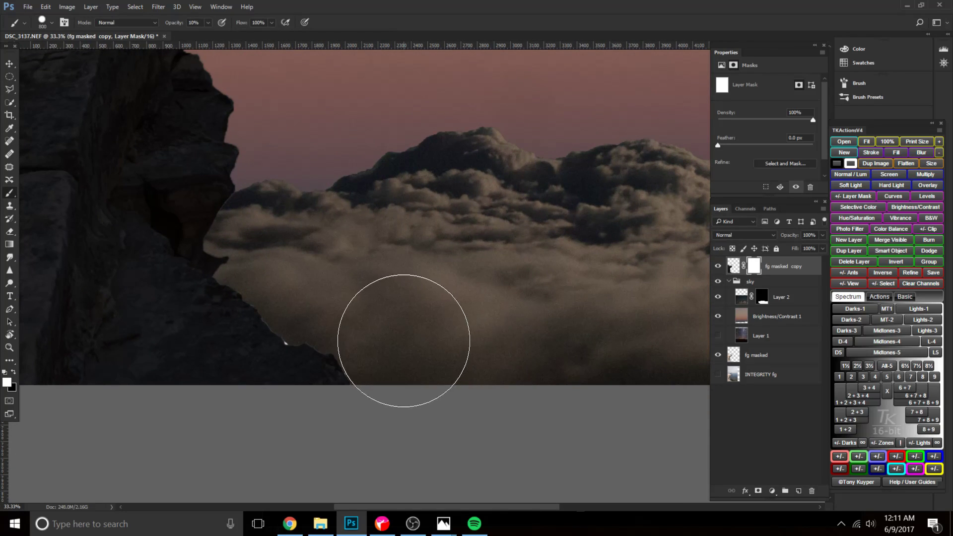
key(bracketleft)
key(bracketleft)
key(bracketleft)
key(bracketleft)
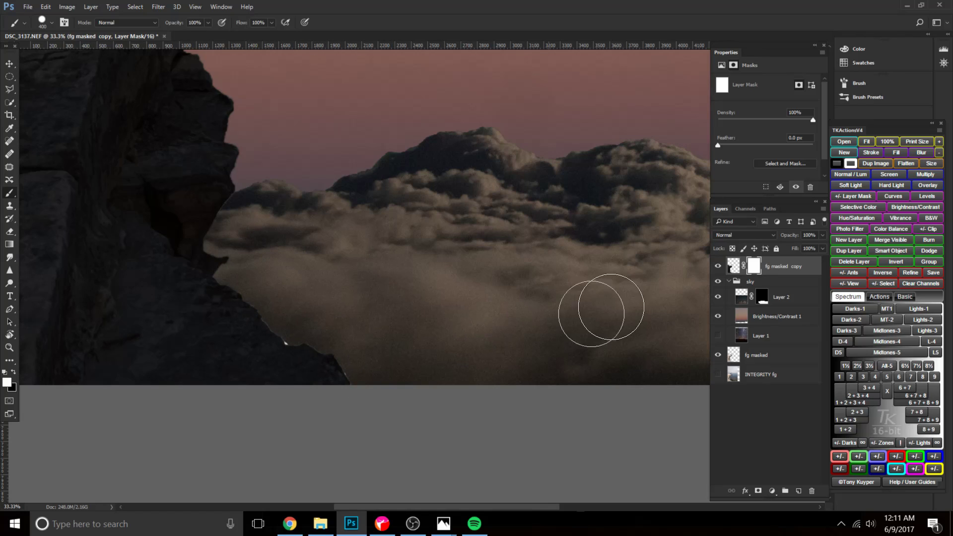
Paint black on the fg masked copy layer mask along the cliff's lower edge with a hard 175 px brush.
key(x)
drag(259, 278, 289, 315)
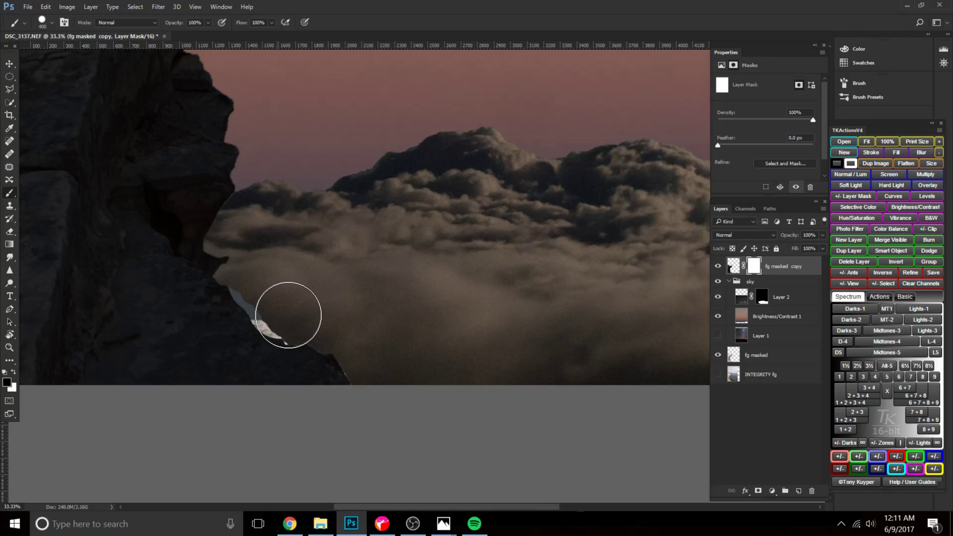
key(ctrl+z)
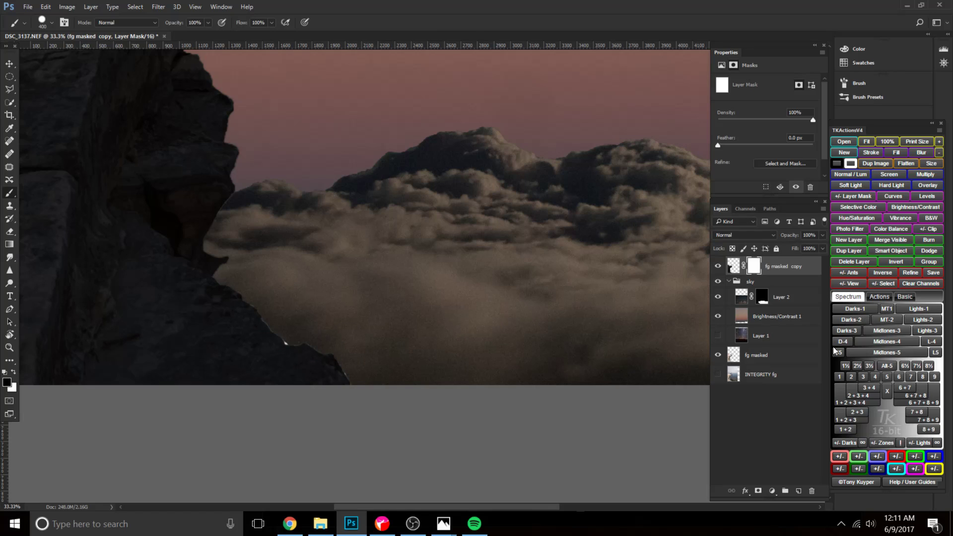
click(771, 381)
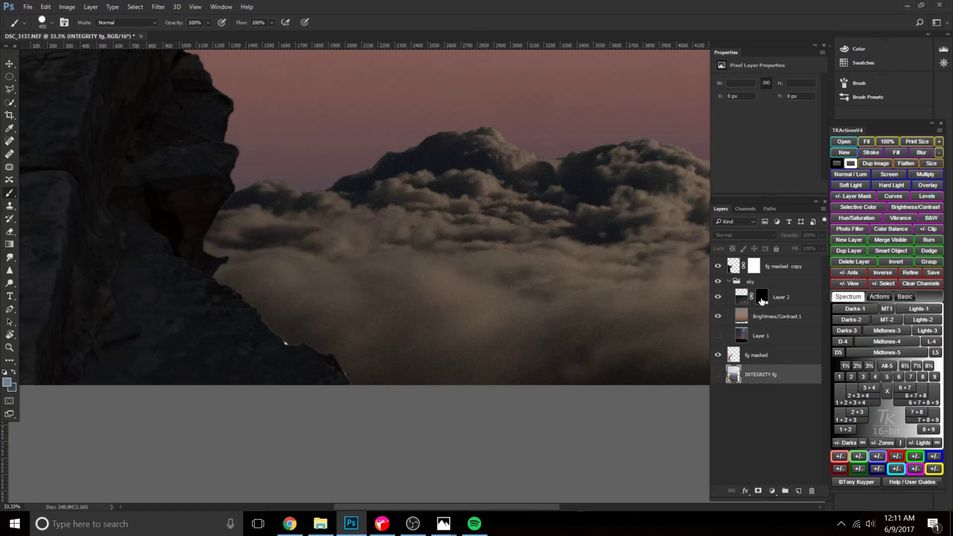
click(761, 300)
click(755, 266)
key(bracketleft)
key(bracketleft)
key(bracketleft)
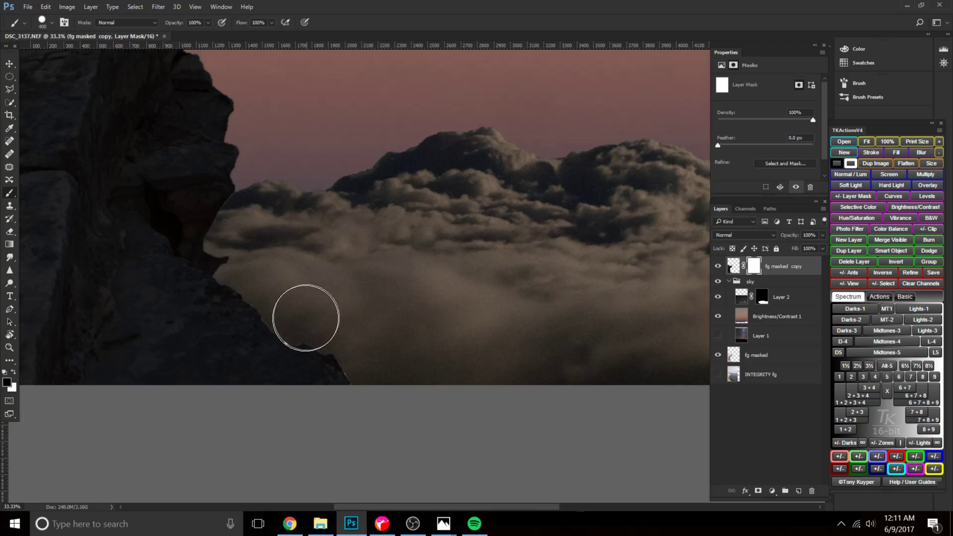
mouse_move(243, 284)
mouse_down()
mouse_move(283, 325)
mouse_move(352, 369)
mouse_up()
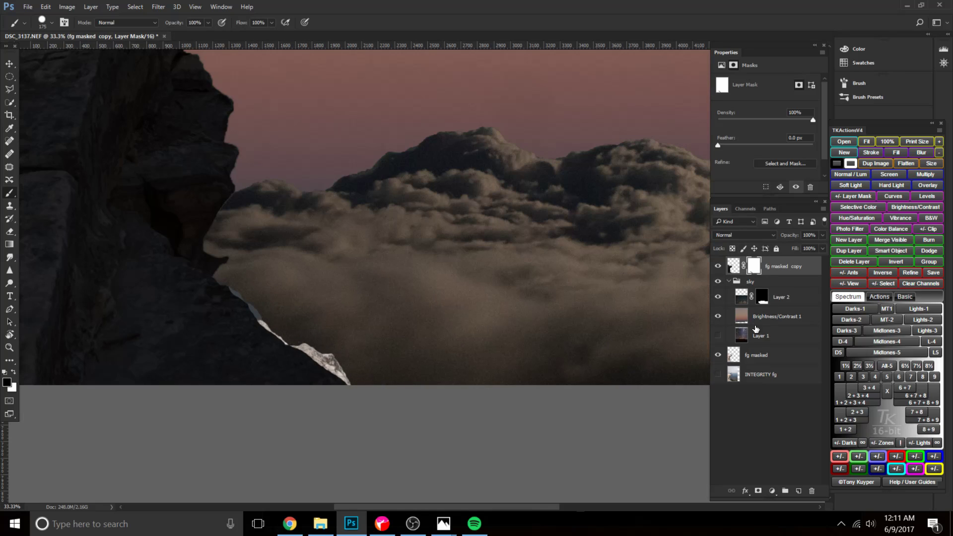
Enlarge the Layer 2 clouds slightly outward at both lower corners and apply the transform.
click(741, 297)
key(ctrl+t)
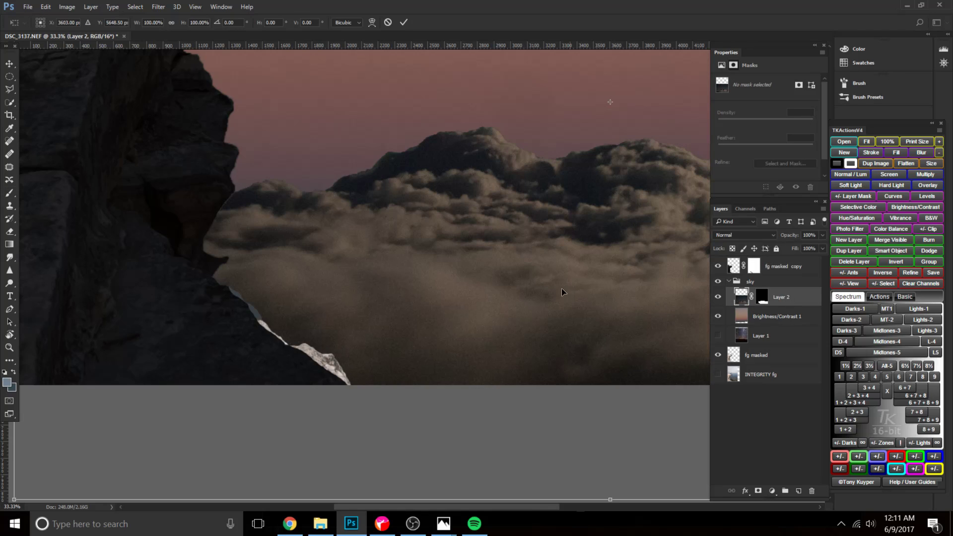
scroll(550, 285, down, 4)
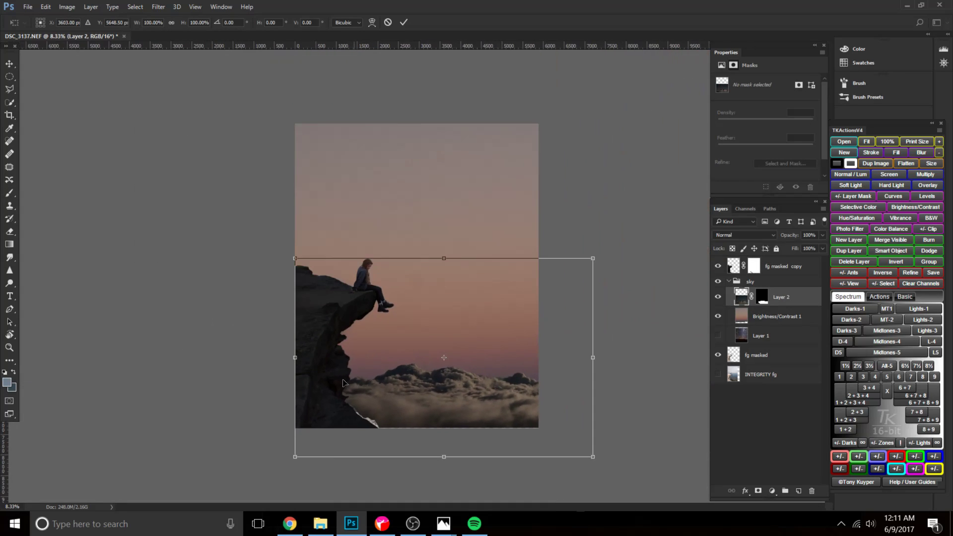
drag(294, 455, 288, 462)
drag(591, 463, 598, 466)
key(b)
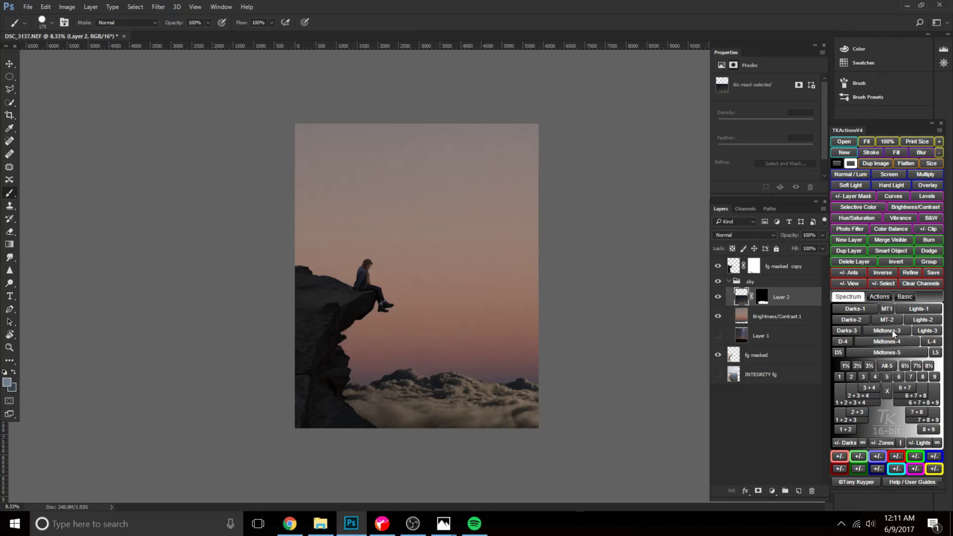
Show Layer 1, place a copy of it above the sky group at 27% opacity, and select both layers.
click(770, 318)
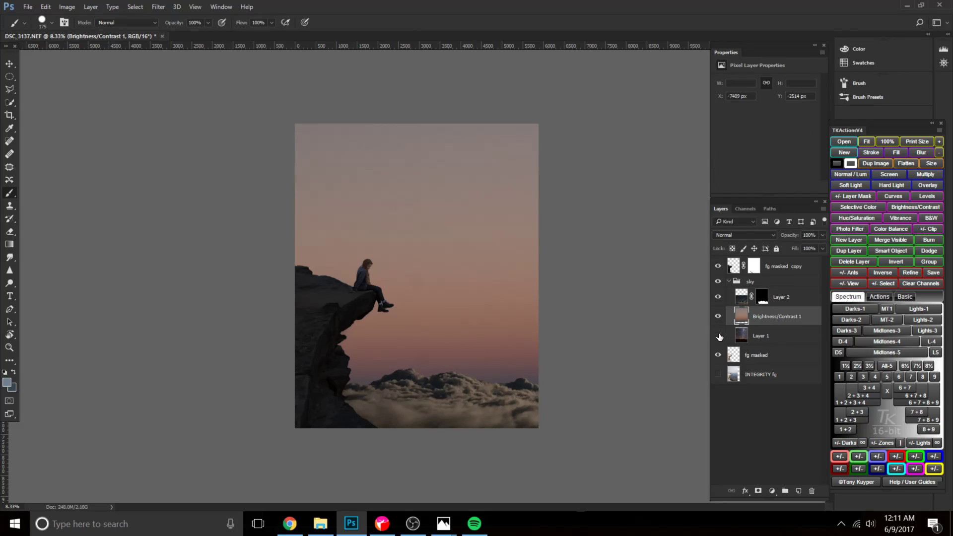
click(762, 341)
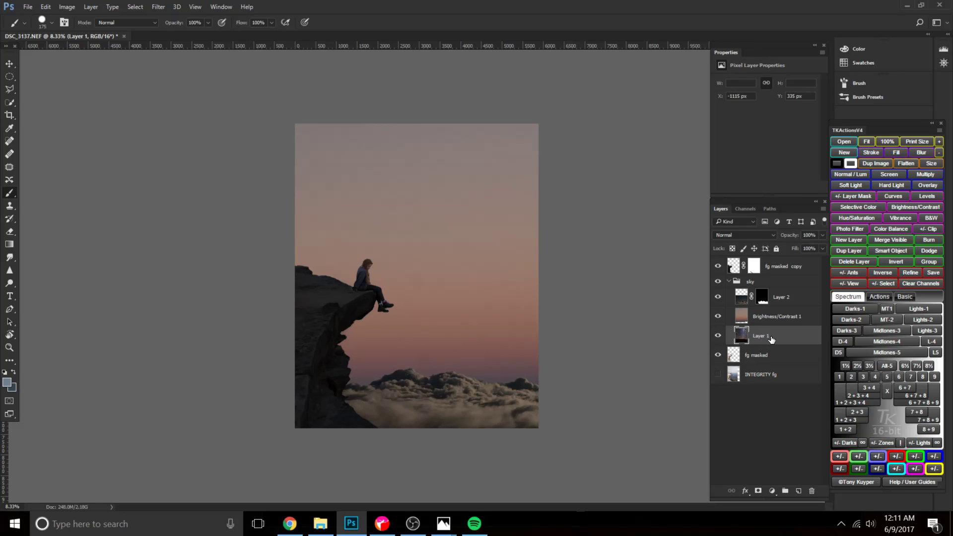
key(ctrl+j)
drag(771, 338, 774, 281)
drag(791, 235, 738, 235)
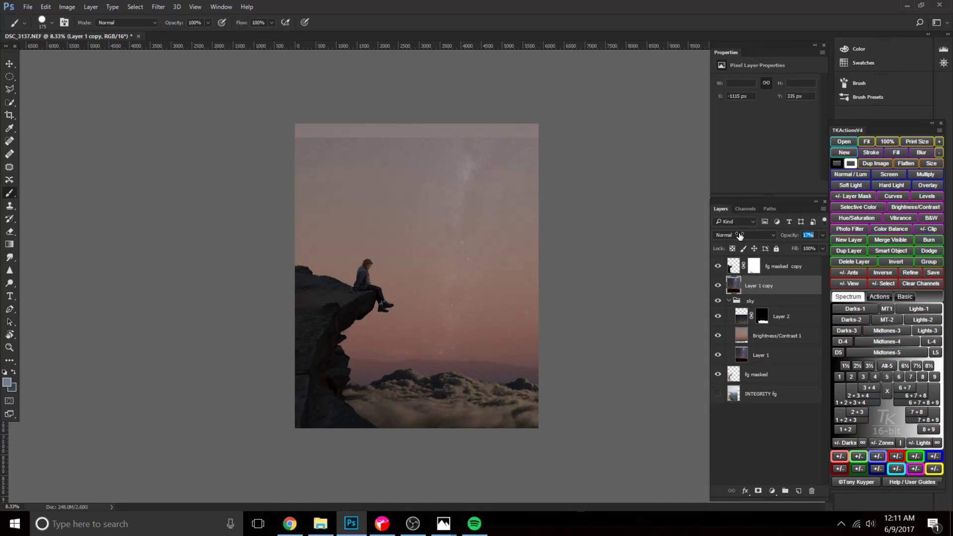
drag(745, 236, 745, 235)
ctrl+click(760, 355)
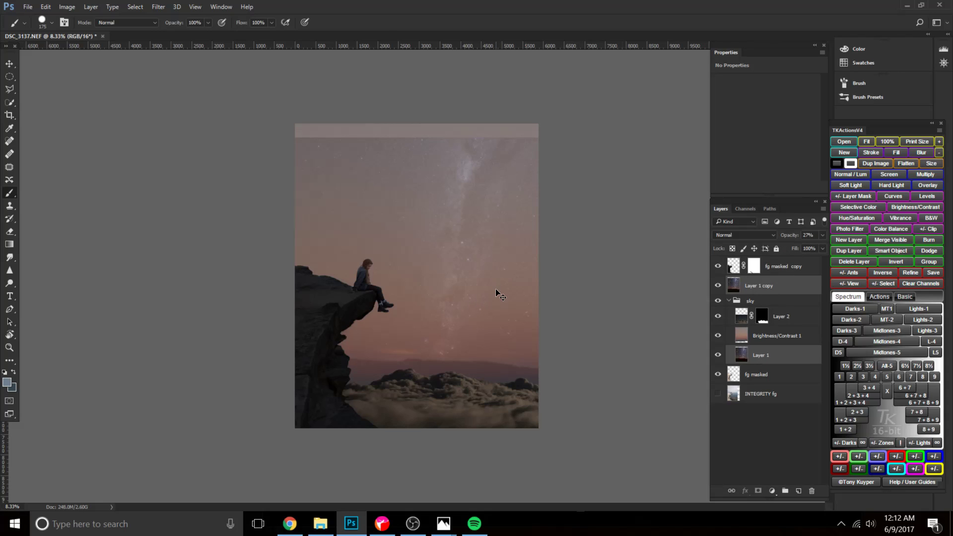
Try enlarging both Milky Way layers to 125.95% and flipping them horizontally.
key(ctrl+t)
drag(434, 246, 482, 284)
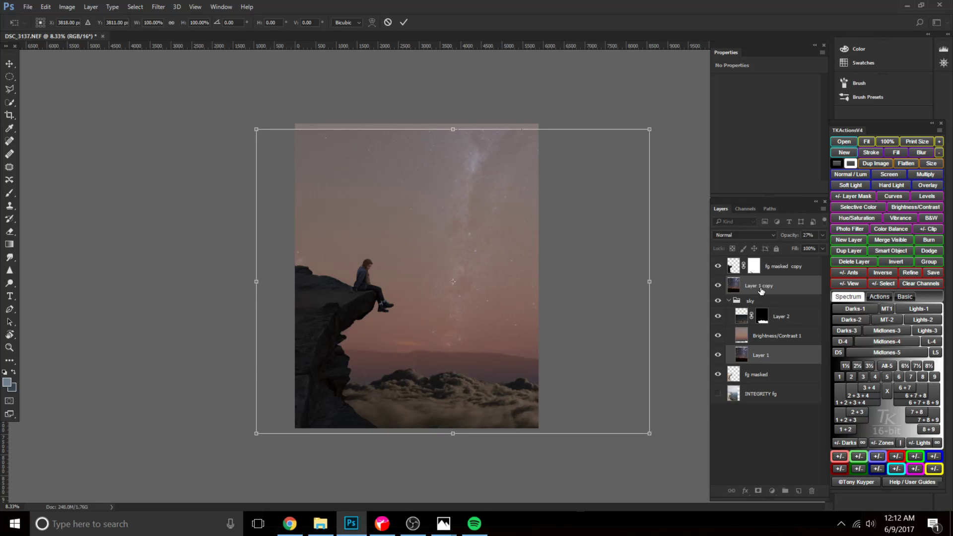
drag(499, 256, 489, 275)
drag(637, 451, 742, 531)
drag(540, 384, 468, 283)
key(ctrl+minus)
drag(475, 336, 455, 346)
right_click(364, 324)
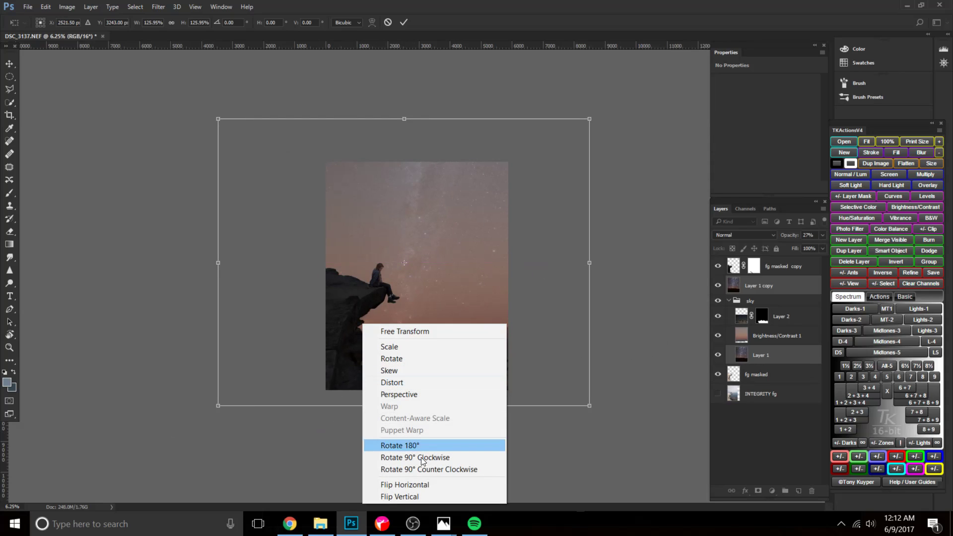
click(412, 485)
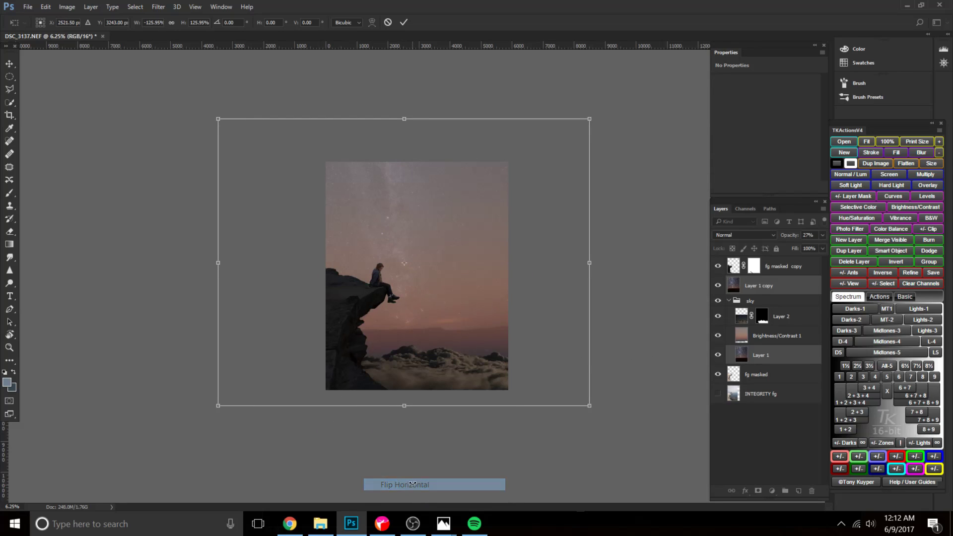
mouse_move(466, 319)
mouse_down()
mouse_move(498, 290)
mouse_move(505, 316)
mouse_move(447, 320)
mouse_up()
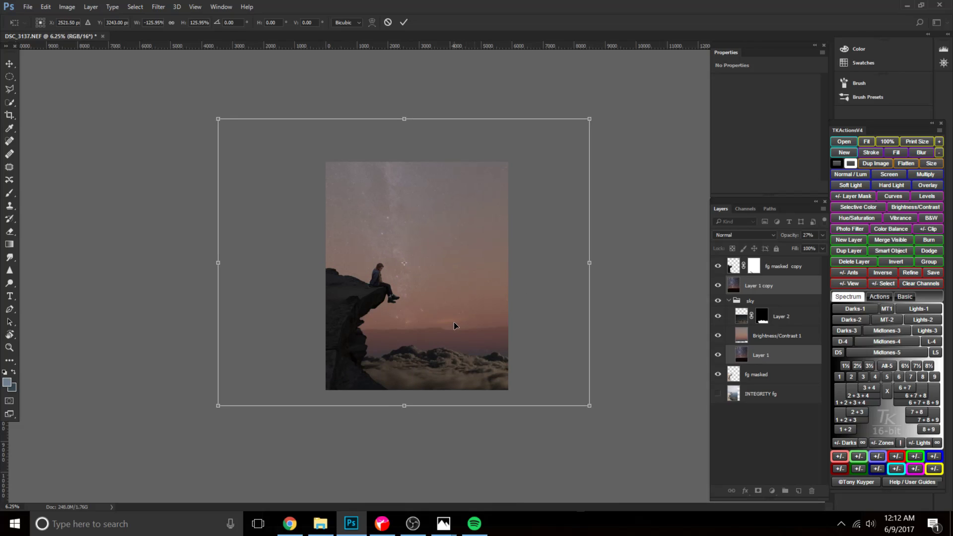
key(Return)
key(b)
Move both Milky Way layers lower, rotate them slightly counterclockwise, raise their upper-left corner to level the top edge, and apply the transform.
key(ctrl+t)
drag(469, 301, 440, 309)
drag(591, 447, 600, 438)
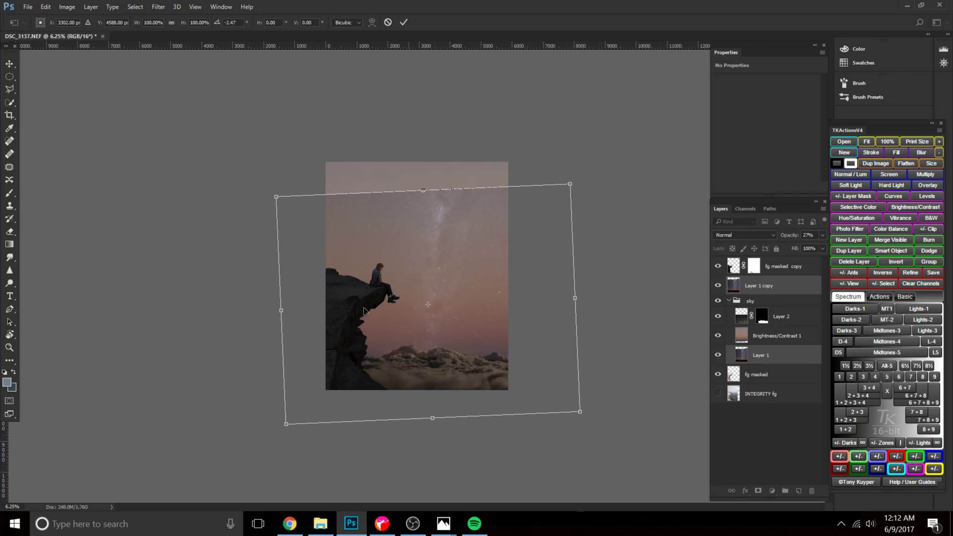
drag(277, 198, 277, 188)
drag(330, 255, 326, 265)
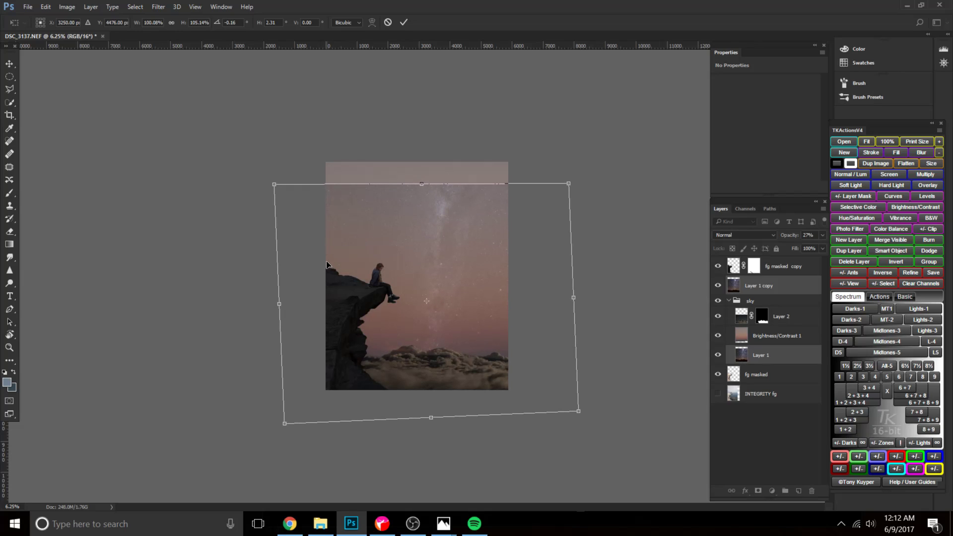
key(b)
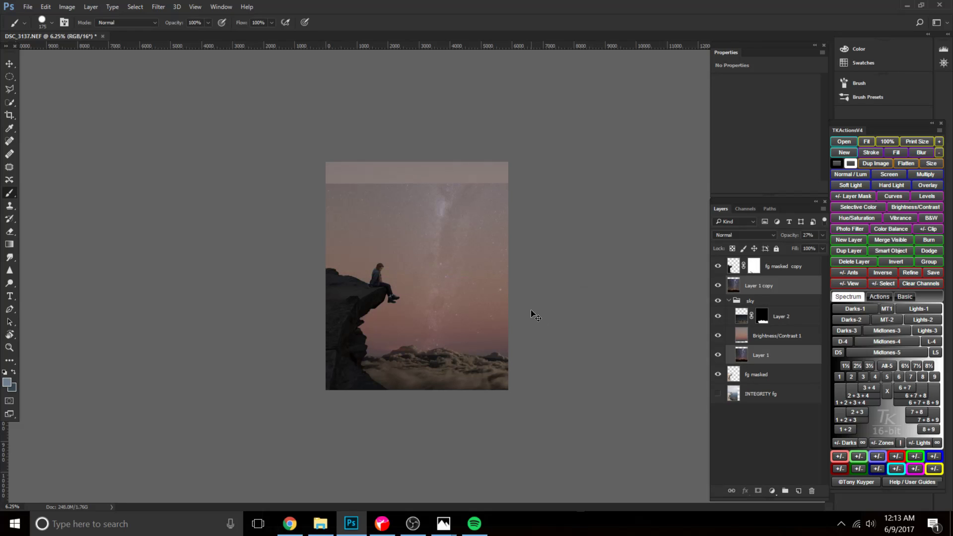
Compare the sky with Layer 1 copy hidden and shown, and set that layer's opacity to 20%.
key(ctrl+plus)
click(717, 285)
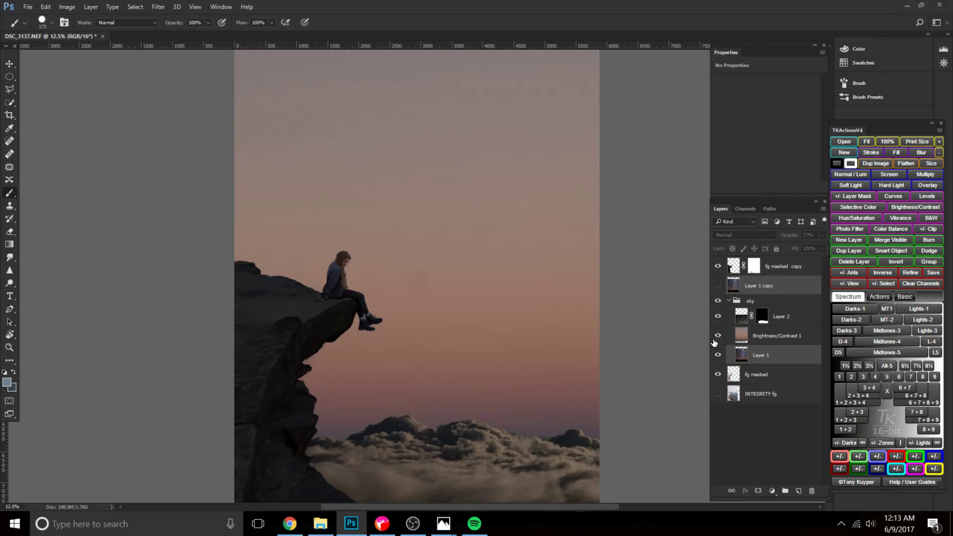
click(739, 356)
click(742, 287)
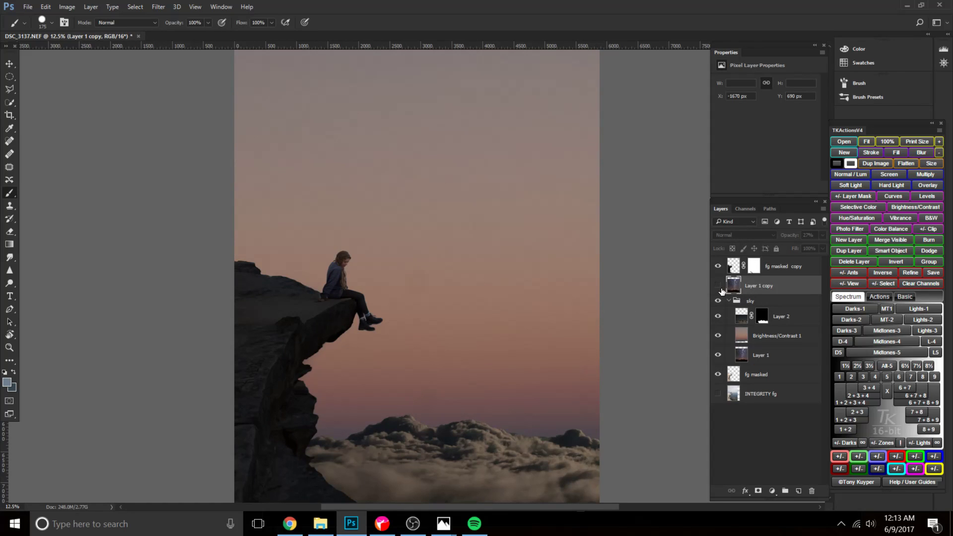
click(718, 285)
mouse_move(786, 238)
mouse_down()
mouse_move(824, 235)
mouse_move(773, 236)
mouse_move(812, 235)
mouse_move(783, 239)
mouse_up()
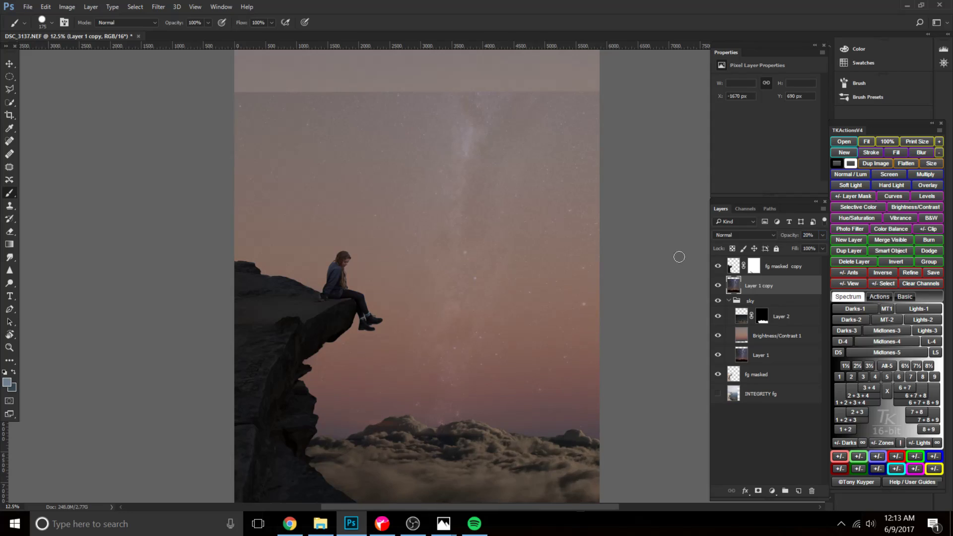
Add a white layer mask to the Brightness/Contrast 1 dusk sky layer.
click(745, 362)
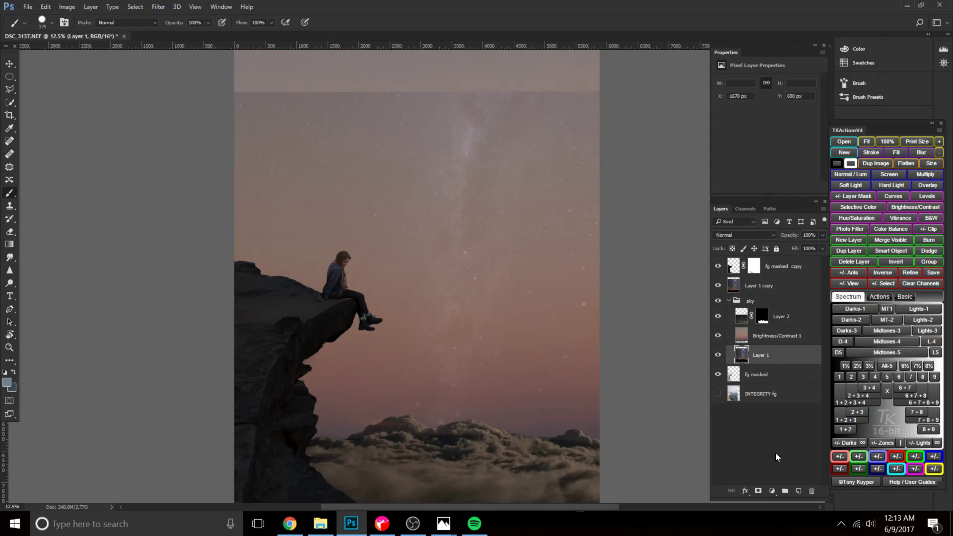
click(758, 334)
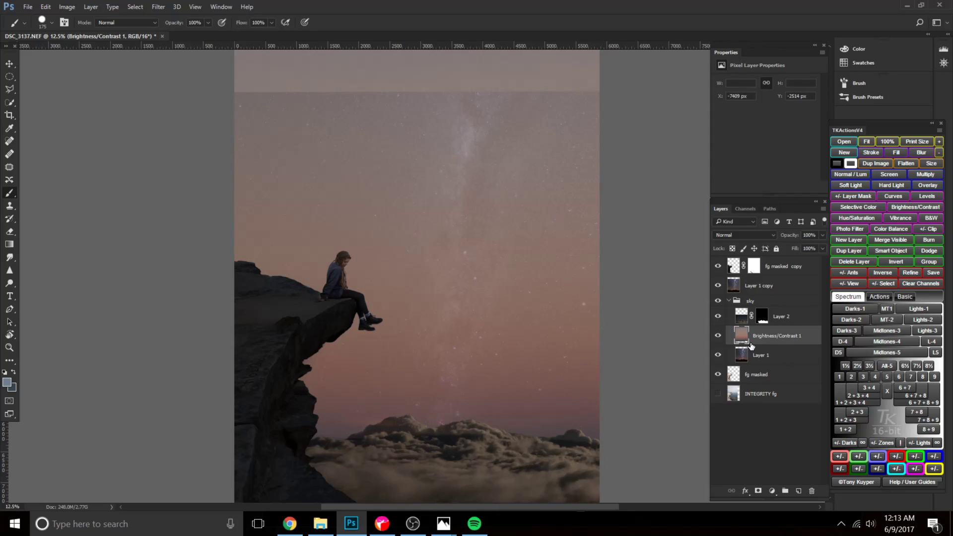
click(758, 491)
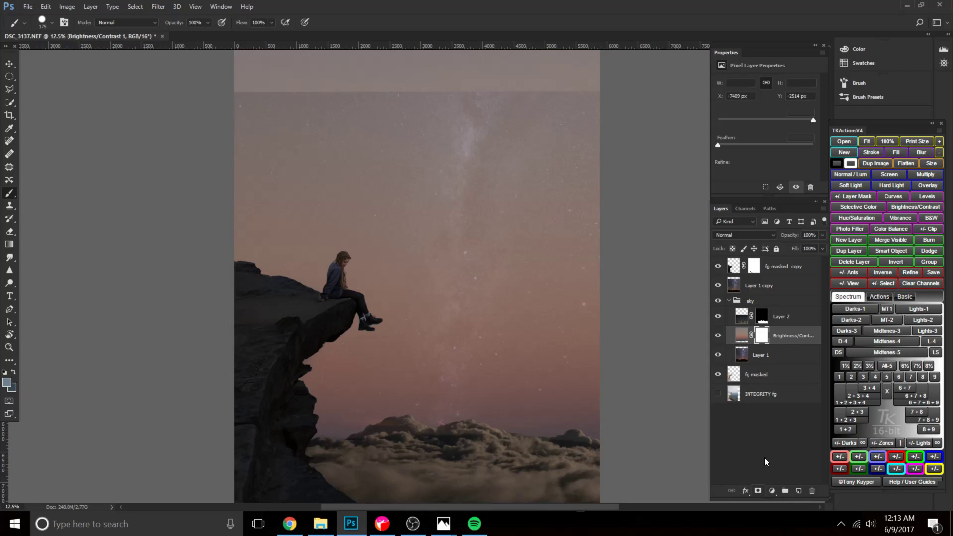
Paint black across the upper sky on the Brightness/Contrast 1 mask with a soft 1700 px brush at 20% opacity.
key(x)
key(x)
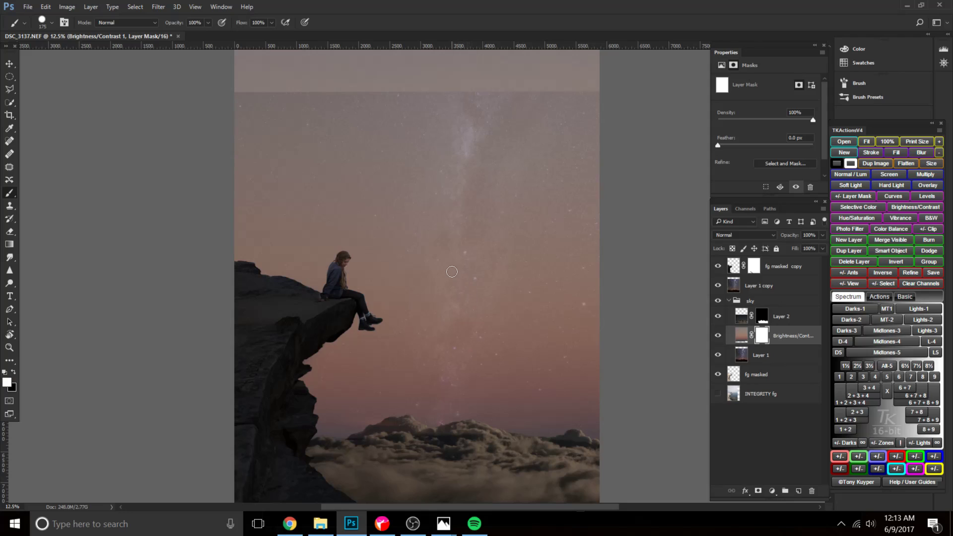
key(bracketright)
key(bracketright)
key(bracketright)
key(bracketright)
key(bracketright)
key(bracketright)
key(bracketright)
key(bracketright)
key(bracketright)
key(bracketright)
key(bracketright)
key(bracketright)
key(bracketright)
key(bracketright)
key(bracketright)
drag(222, 112, 485, 109)
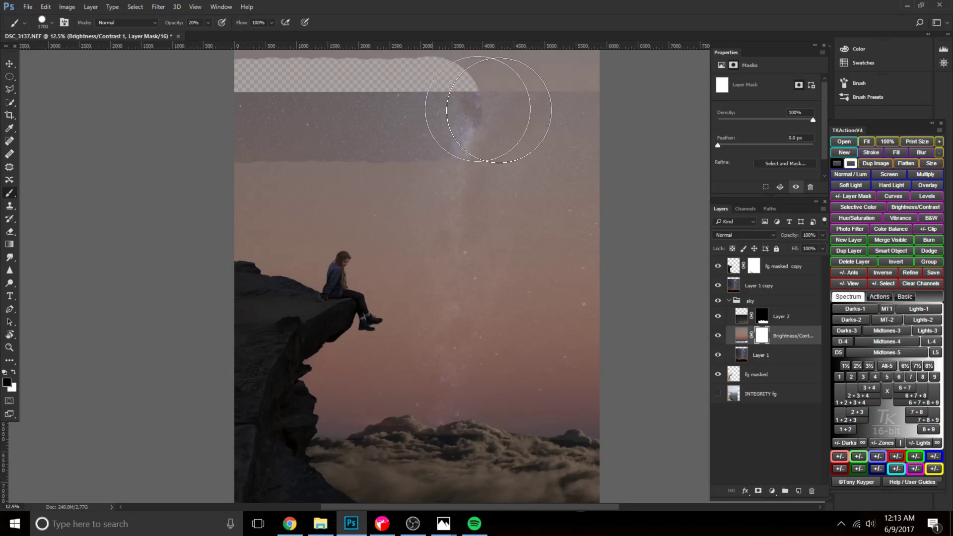
key(ctrl+z)
right_click(496, 156)
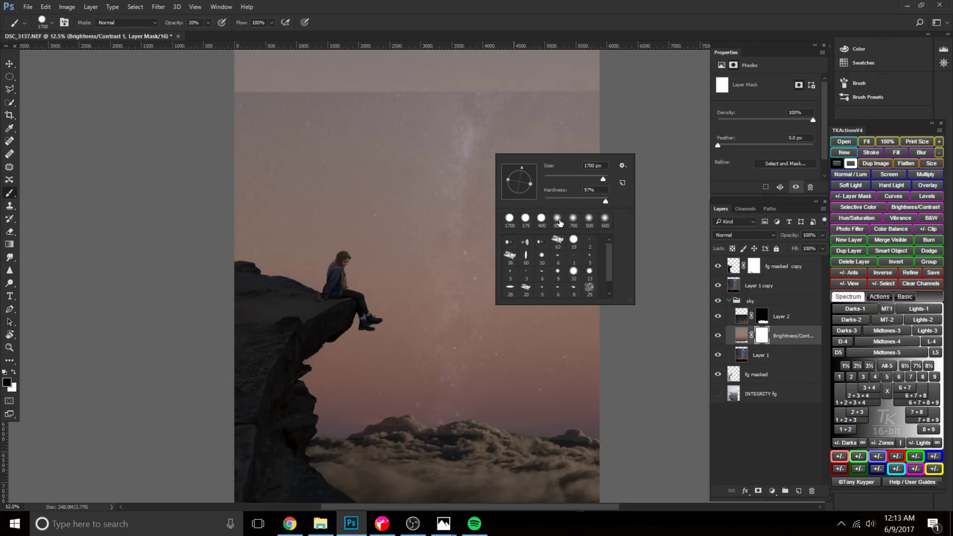
click(261, 104)
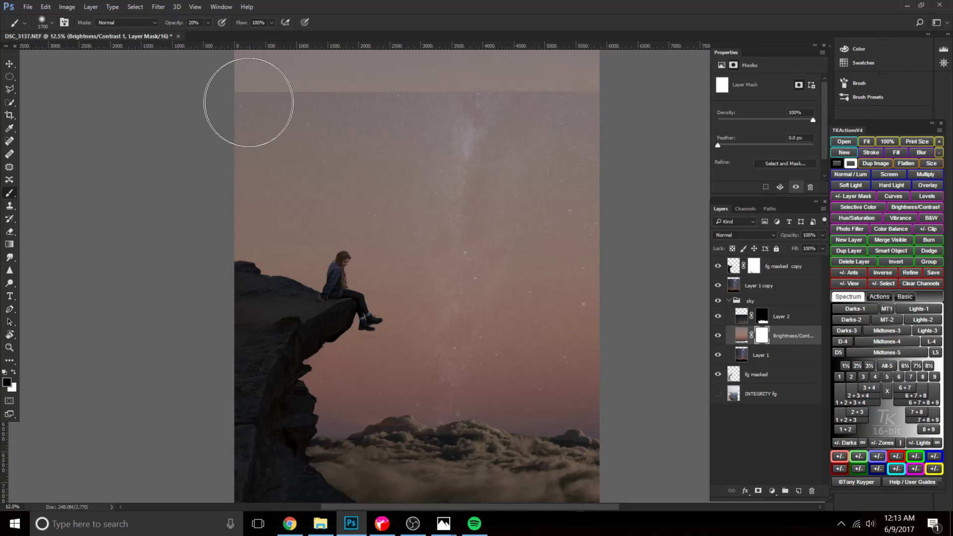
mouse_move(236, 103)
mouse_down()
mouse_move(520, 99)
mouse_move(412, 111)
mouse_up()
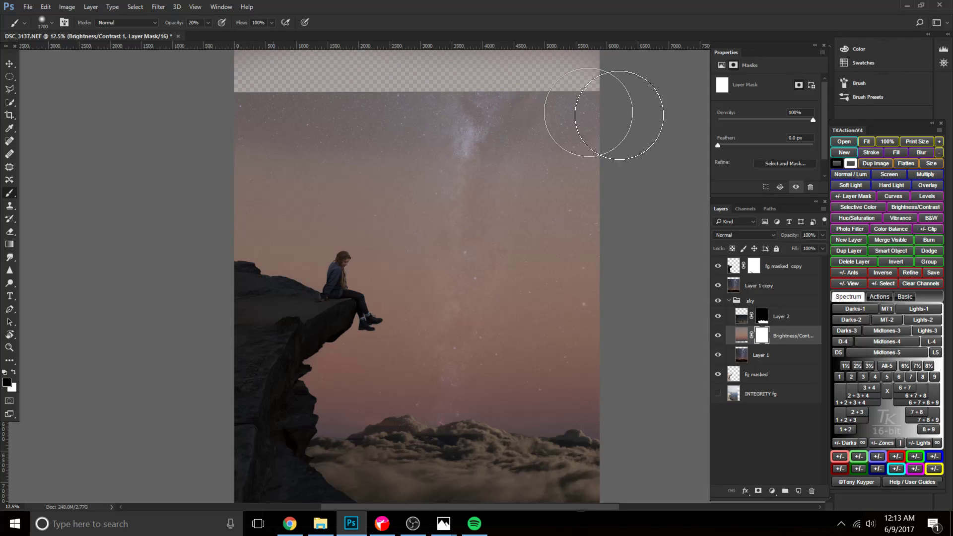
Paint black over the upper sky on the Brightness/Contrast 1 mask at 10% opacity, using a soft brush between 2300 and 900 px.
key(bracketright)
key(bracketright)
key(bracketright)
key(bracketright)
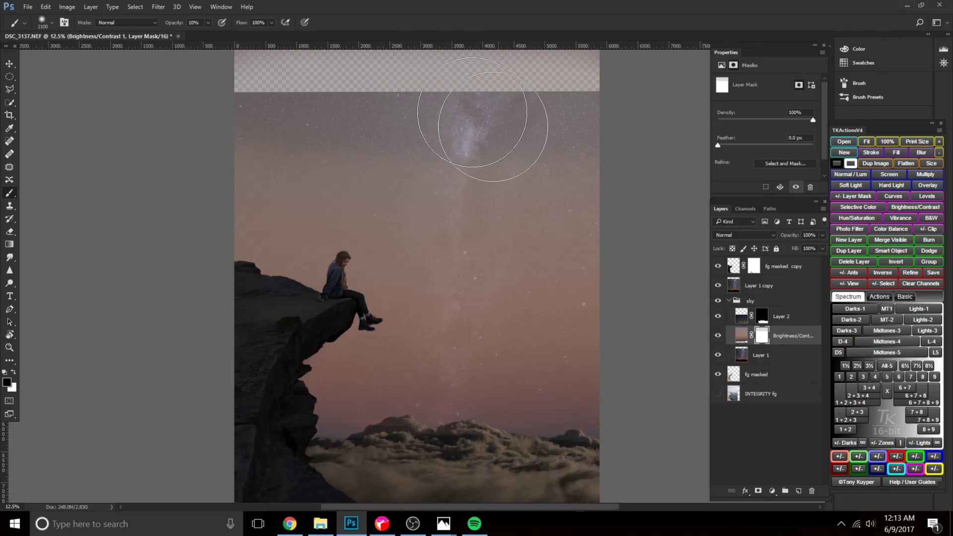
key(bracketleft)
key(bracketleft)
key(bracketleft)
key(bracketleft)
key(bracketleft)
key(bracketleft)
key(bracketleft)
key(bracketleft)
key(bracketleft)
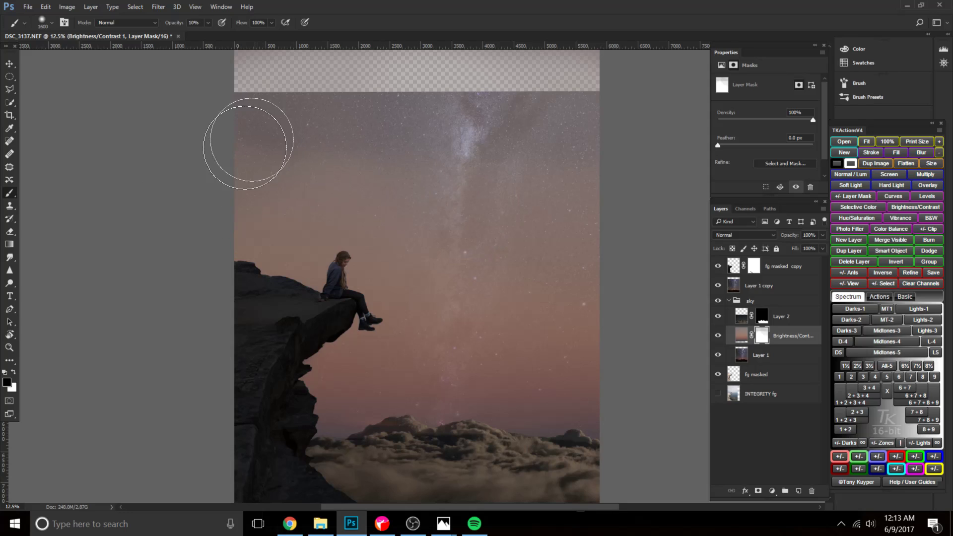
key(bracketleft)
key(bracketleft)
key(bracketleft)
key(bracketleft)
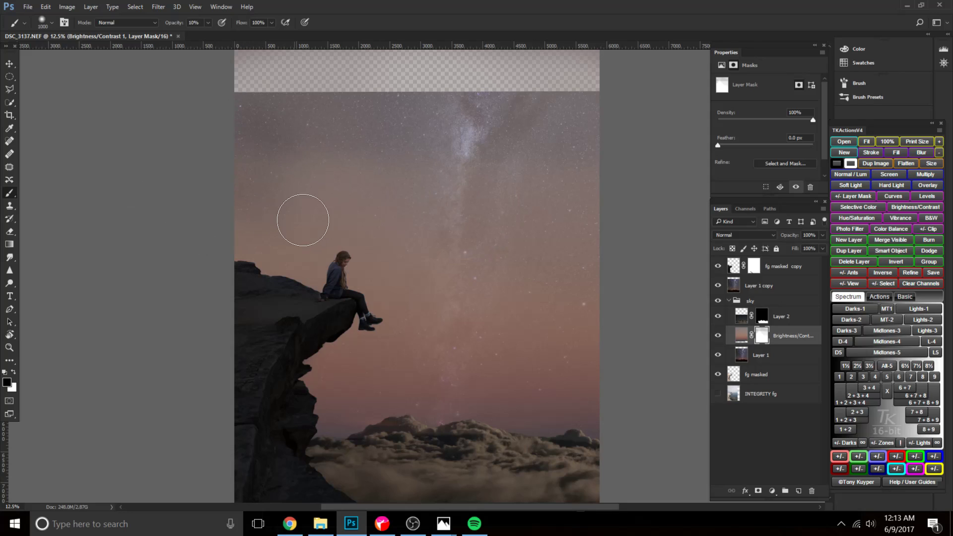
Paint black down the Milky Way band on the mask at 5% opacity with a soft brush of about 1200 to 1600 px.
right_click(451, 245)
drag(509, 288, 452, 284)
click(451, 285)
key(0)
key(5)
key(bracketleft)
key(bracketleft)
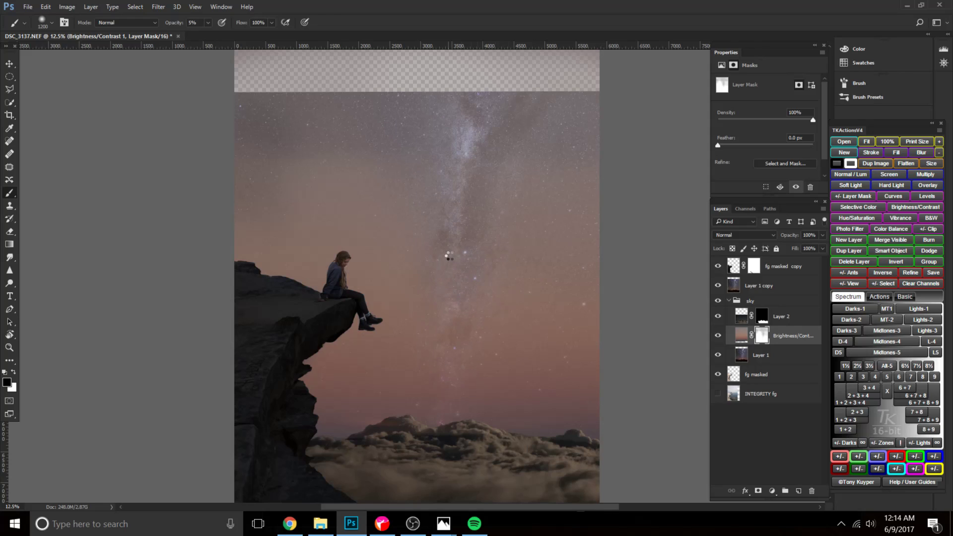
key(bracketright)
key(bracketright)
key(bracketright)
key(bracketright)
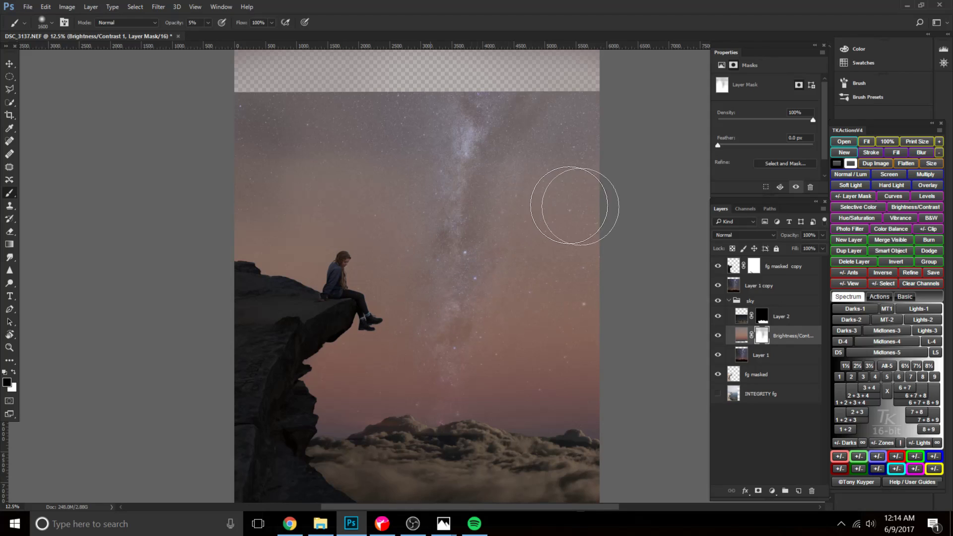
Blend the lower Milky Way and the sky beside the figure on the mask at 1% opacity with a 2000 to 1500 px brush.
key(bracketright)
key(bracketright)
key(bracketright)
key(bracketright)
key(0)
key(1)
key(bracketleft)
key(bracketleft)
key(bracketleft)
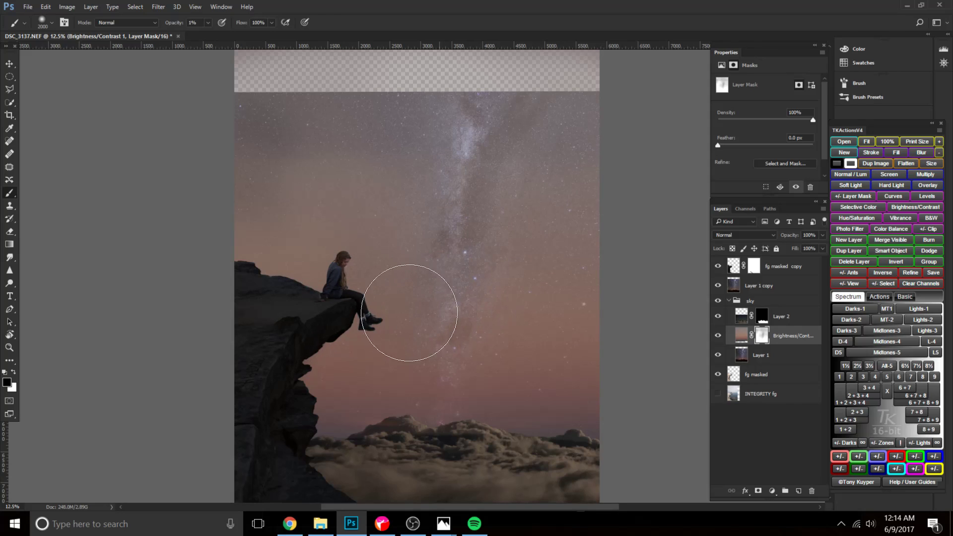
key(bracketleft)
key(bracketleft)
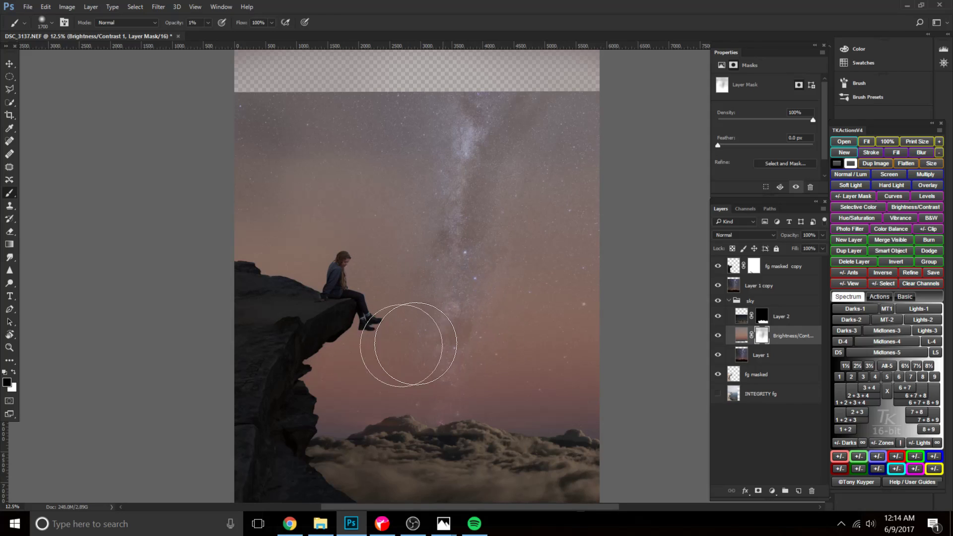
mouse_move(427, 337)
mouse_down()
mouse_move(419, 358)
mouse_move(437, 352)
mouse_up()
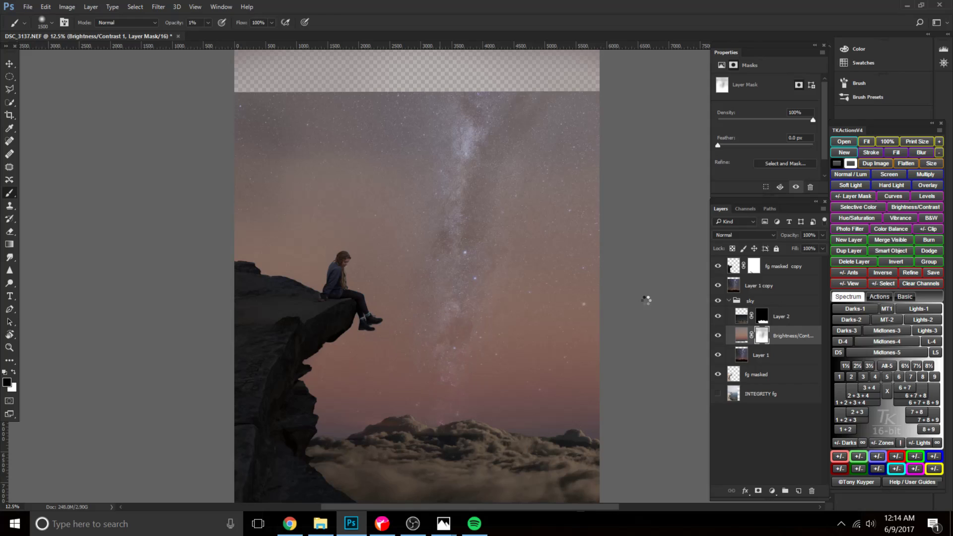
Hide Layer 1 copy and paint more of the Milky Way through the Brightness/Contrast 1 mask at 15% opacity with a 1500 px brush.
click(718, 286)
key(bracketright)
key(bracketright)
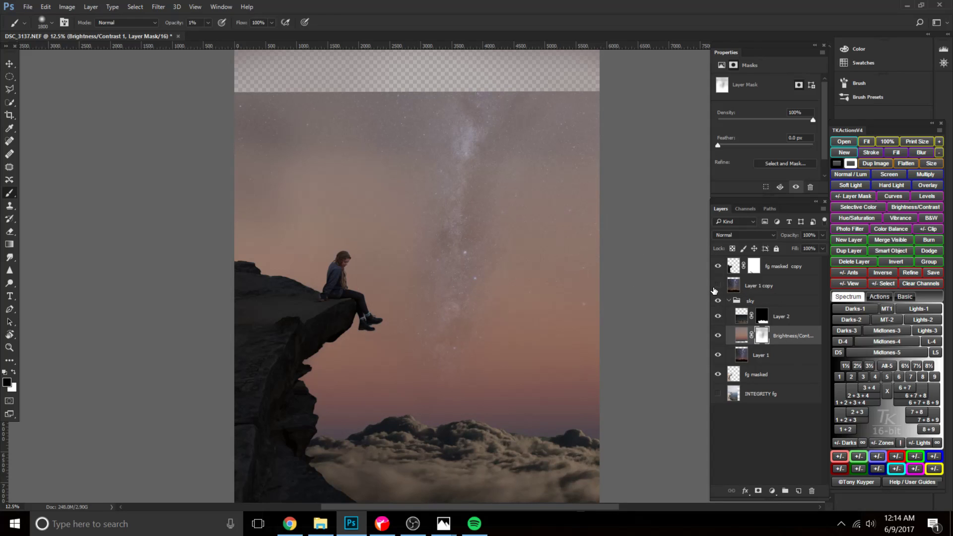
click(717, 286)
key(bracketright)
key(bracketright)
key(bracketright)
key(bracketleft)
key(bracketleft)
key(bracketleft)
key(bracketleft)
key(bracketleft)
key(bracketleft)
mouse_move(453, 325)
mouse_down()
mouse_move(486, 328)
mouse_move(472, 298)
mouse_move(482, 369)
mouse_move(463, 350)
mouse_move(408, 367)
mouse_move(474, 362)
mouse_move(489, 322)
mouse_up()
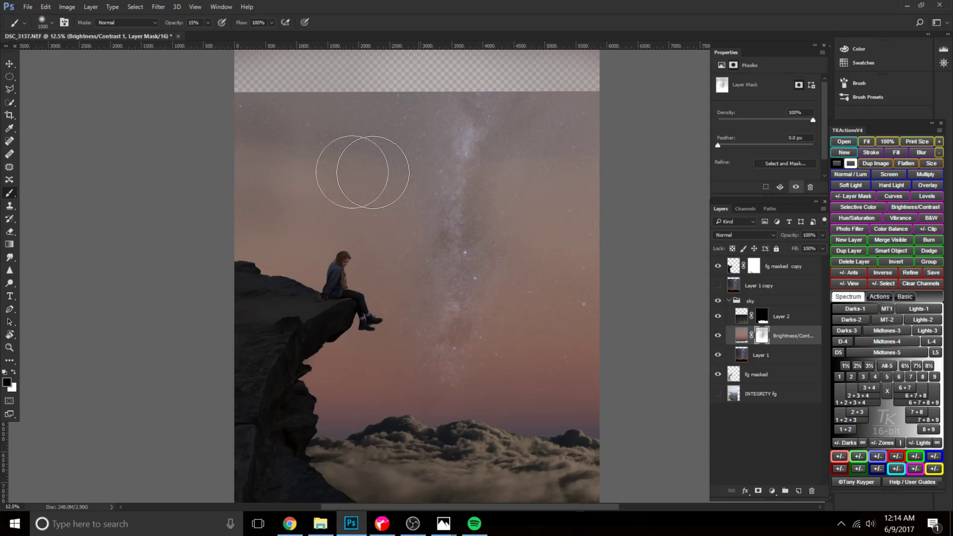
Paint broad soft strokes over the sky around the Milky Way on the mask at 10% opacity with a 3000 px brush.
key(bracketright)
key(bracketright)
key(bracketright)
key(bracketright)
key(bracketright)
key(bracketright)
key(bracketright)
key(bracketright)
key(bracketright)
key(bracketright)
key(bracketright)
key(bracketright)
key(bracketright)
key(bracketright)
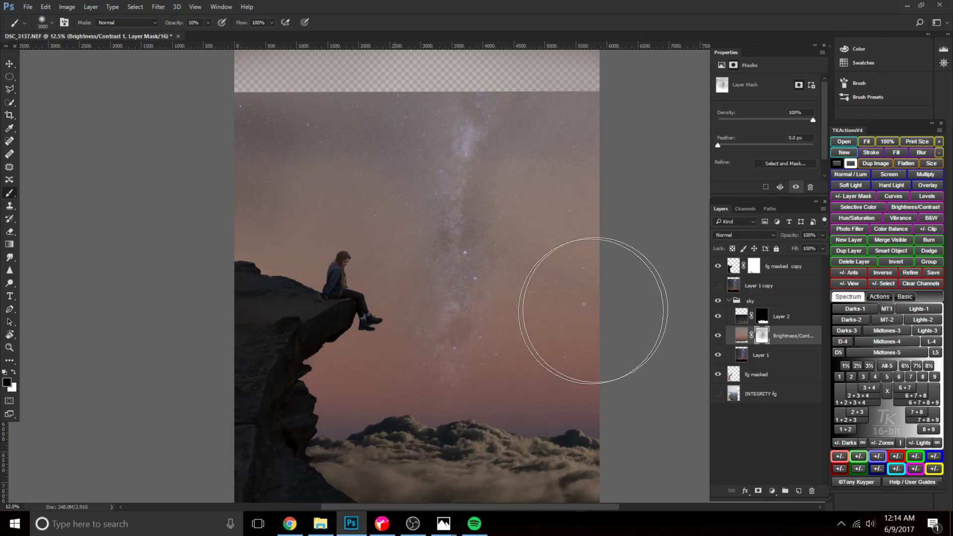
click(519, 216)
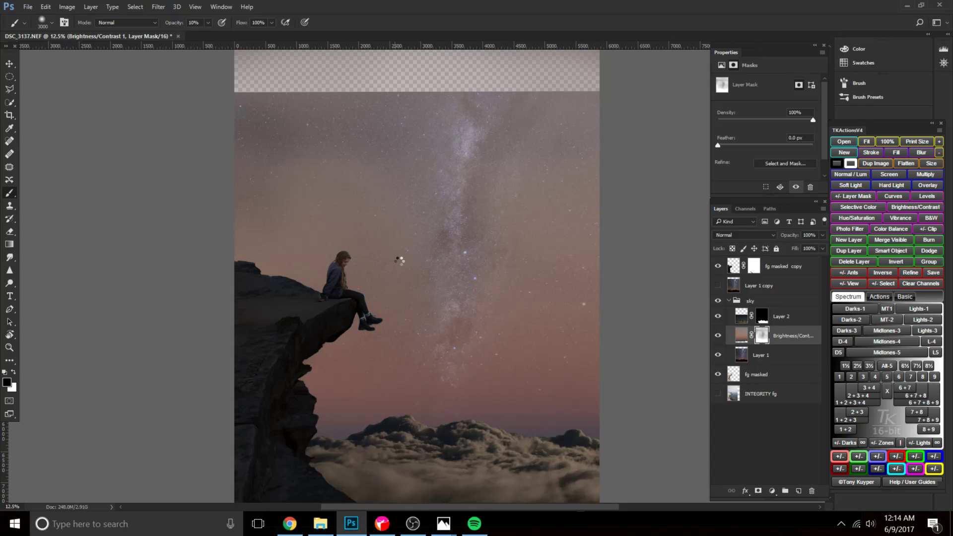
key(bracketleft)
key(bracketleft)
key(bracketleft)
key(bracketleft)
key(bracketleft)
key(bracketleft)
key(bracketleft)
key(bracketleft)
key(bracketleft)
key(bracketleft)
key(bracketleft)
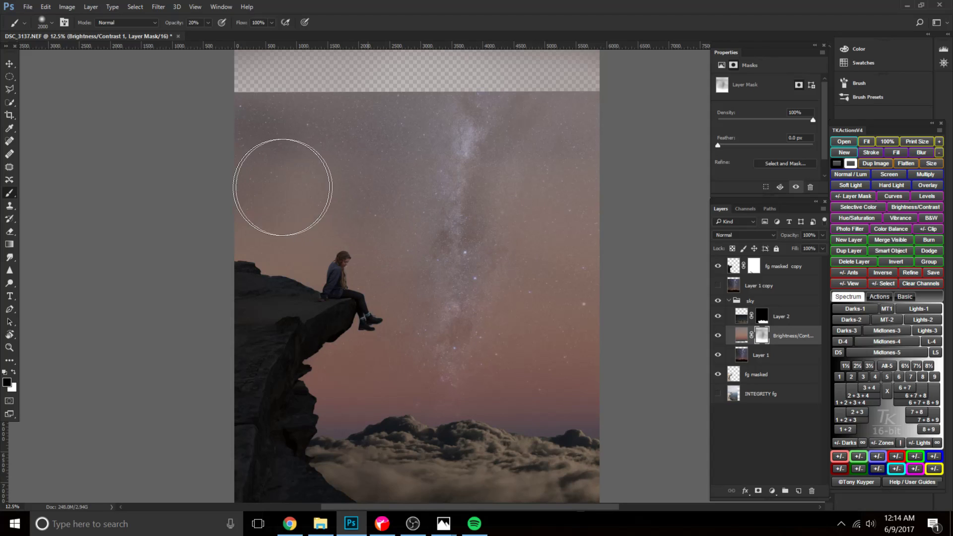
Paint black over the sky above and beside the seated figure on the mask at 20% opacity with a 2000 px brush.
key(bracketright)
key(bracketleft)
key(bracketleft)
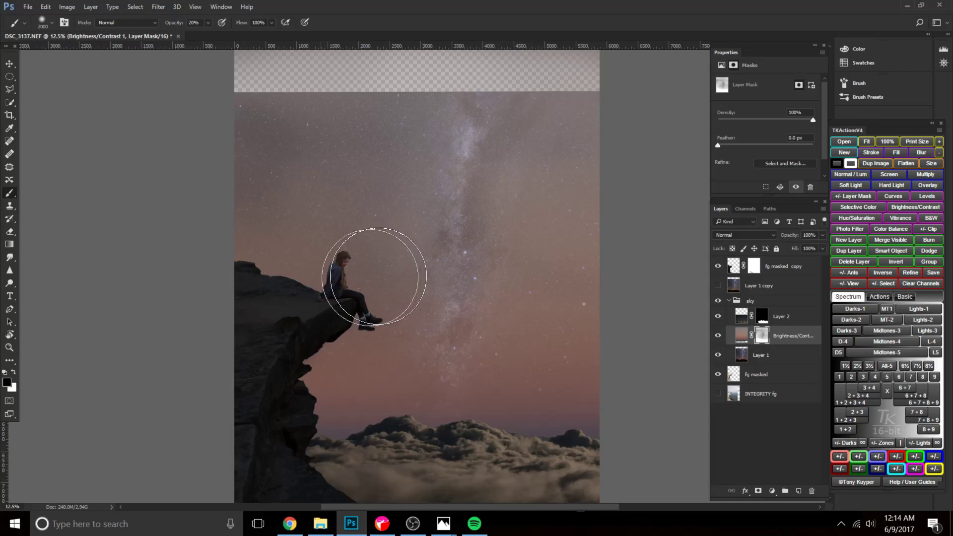
key(bracketleft)
key(bracketleft)
key(bracketleft)
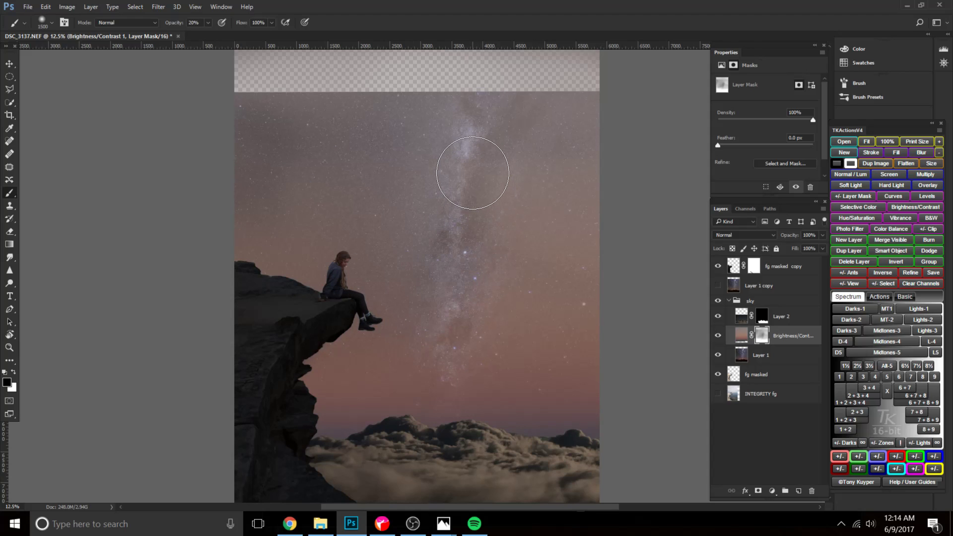
Try a 40% opacity brush stroke across the top of the sky on the mask and undo it.
key(bracketright)
key(bracketright)
key(bracketright)
mouse_move(510, 106)
mouse_down()
mouse_move(252, 106)
mouse_move(605, 104)
mouse_move(652, 112)
mouse_up()
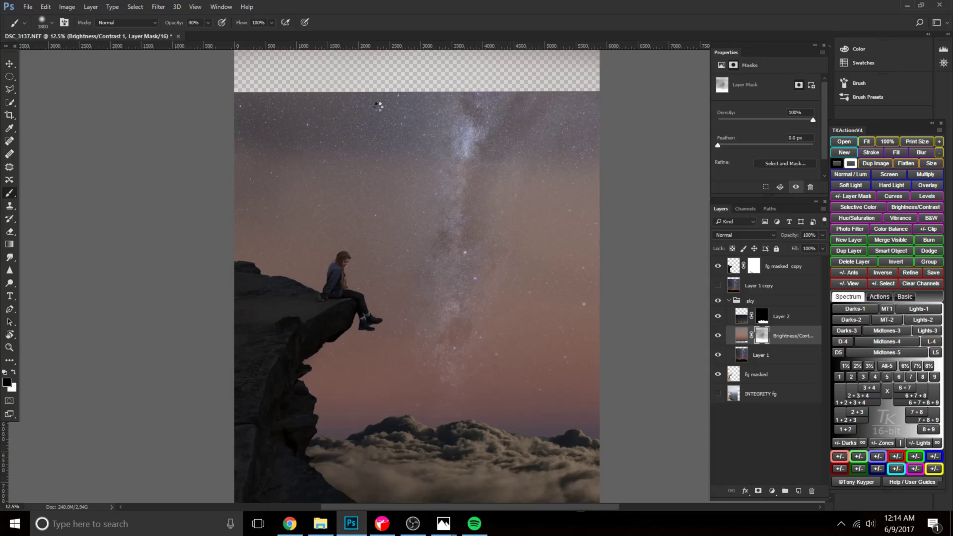
key(ctrl+z)
Paint black over the upper sky and down the Milky Way on the mask at 25% opacity with a 2000 to 1400 px brush.
key(bracketright)
key(bracketright)
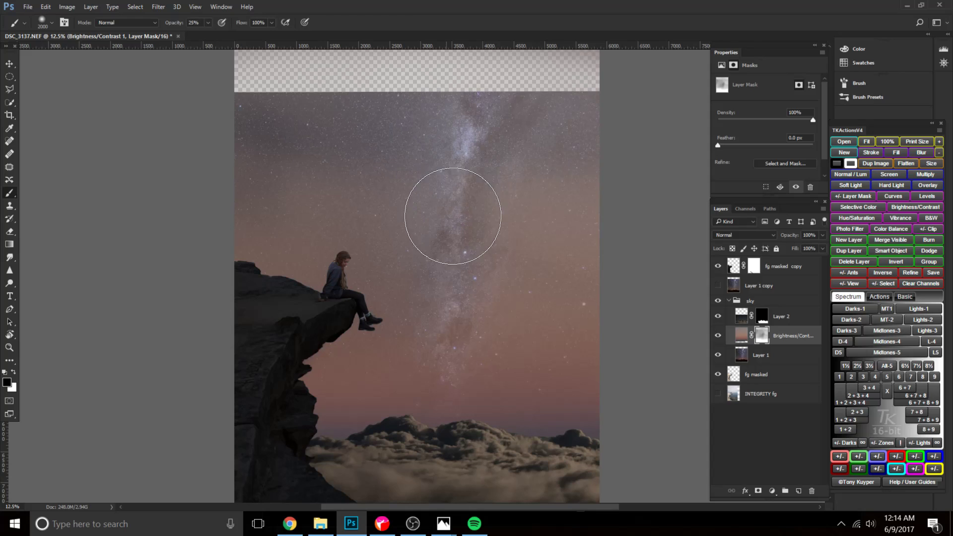
drag(445, 282, 431, 299)
key(bracketleft)
key(bracketleft)
key(bracketleft)
key(bracketleft)
key(bracketleft)
key(bracketleft)
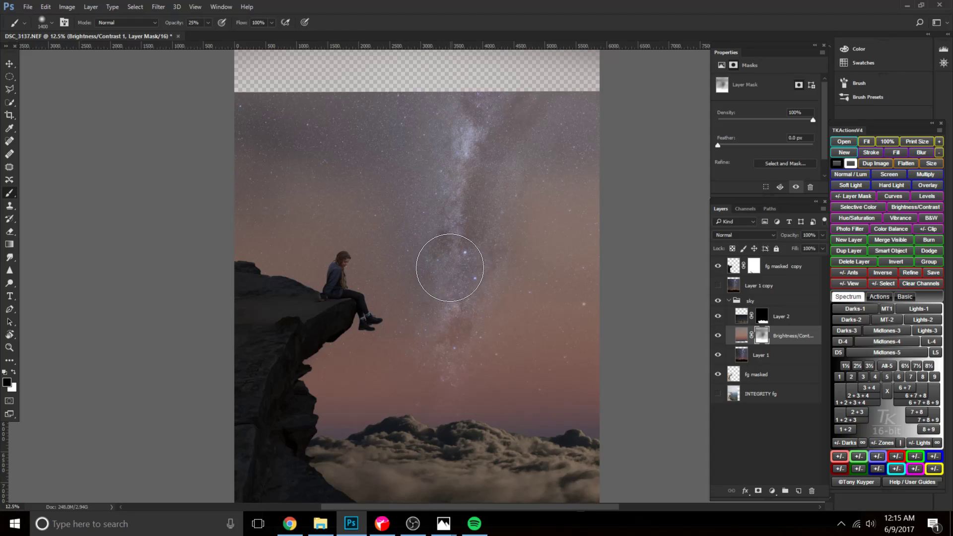
mouse_move(453, 347)
mouse_down()
mouse_move(439, 357)
mouse_move(431, 347)
mouse_move(425, 372)
mouse_move(441, 370)
mouse_up()
Strengthen the Milky Way core on the mask at 20% opacity with a soft 1300 px brush.
key(bracketright)
key(bracketright)
key(bracketleft)
key(bracketleft)
key(bracketleft)
drag(477, 195, 456, 219)
Crop the image at a 4:5 ratio to about 5304 × 6629 px, excluding the transparent strip above the sky and shifting the figure right.
click(9, 115)
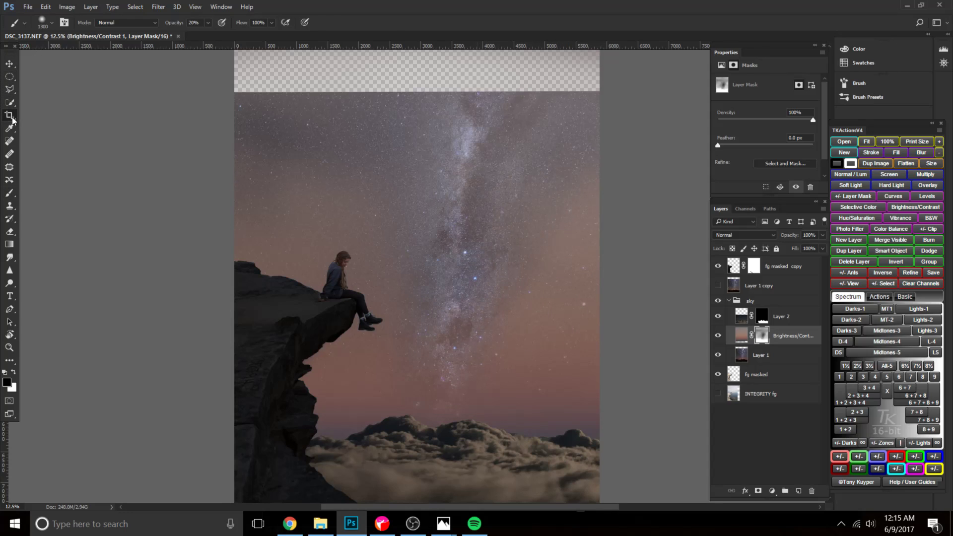
drag(416, 87, 414, 106)
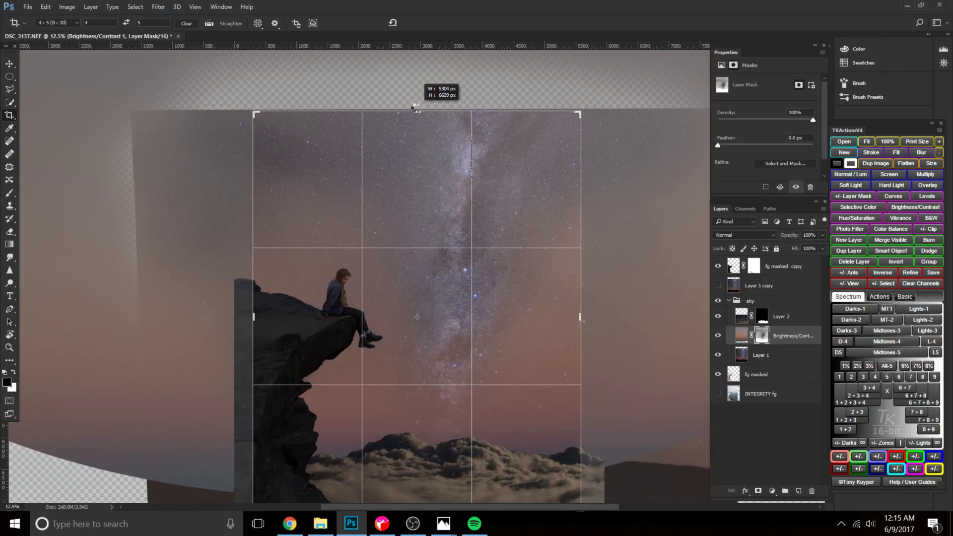
drag(427, 327, 445, 328)
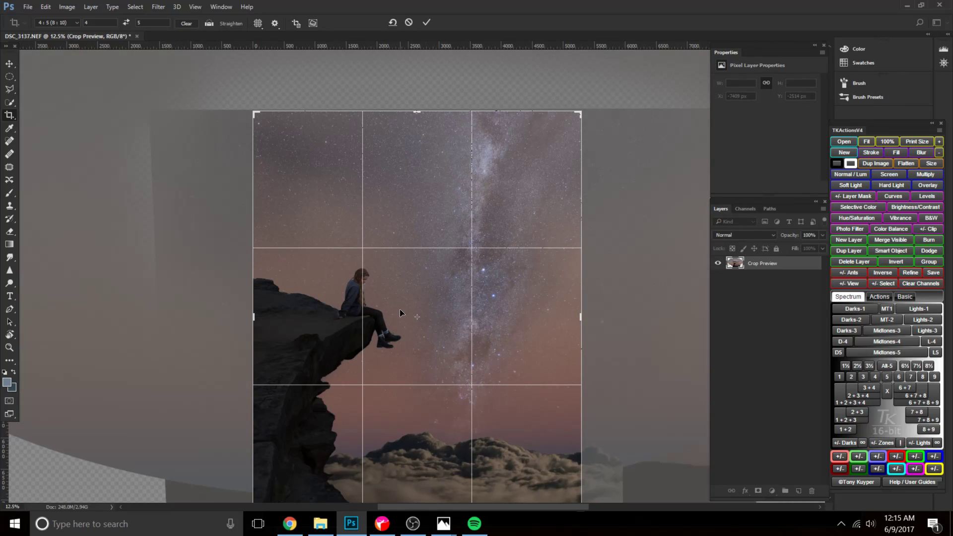
double_click(464, 322)
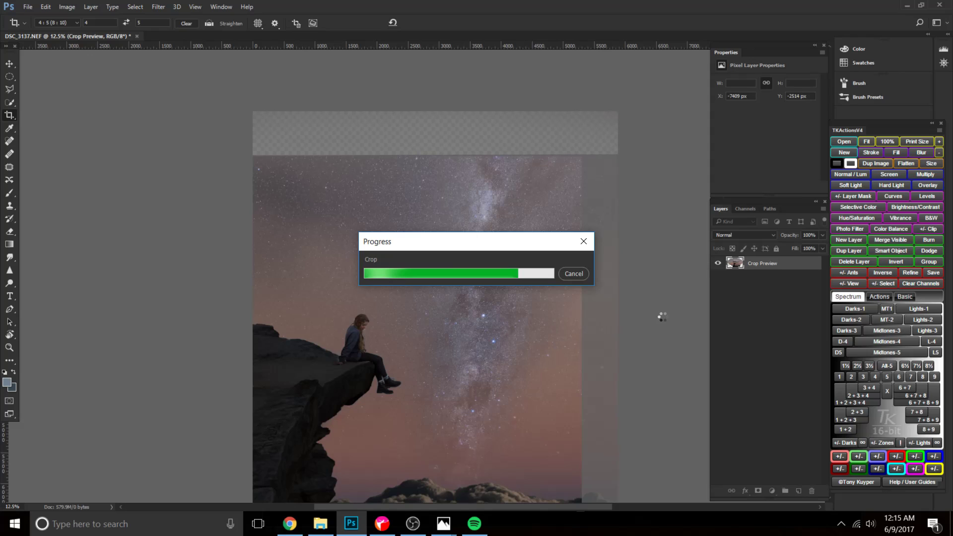
Add a Color Balance adjustment clipped to the Brightness/Contrast 1 layer and set its midtones to +13 red, -6 magenta and +21 blue.
click(767, 353)
click(783, 336)
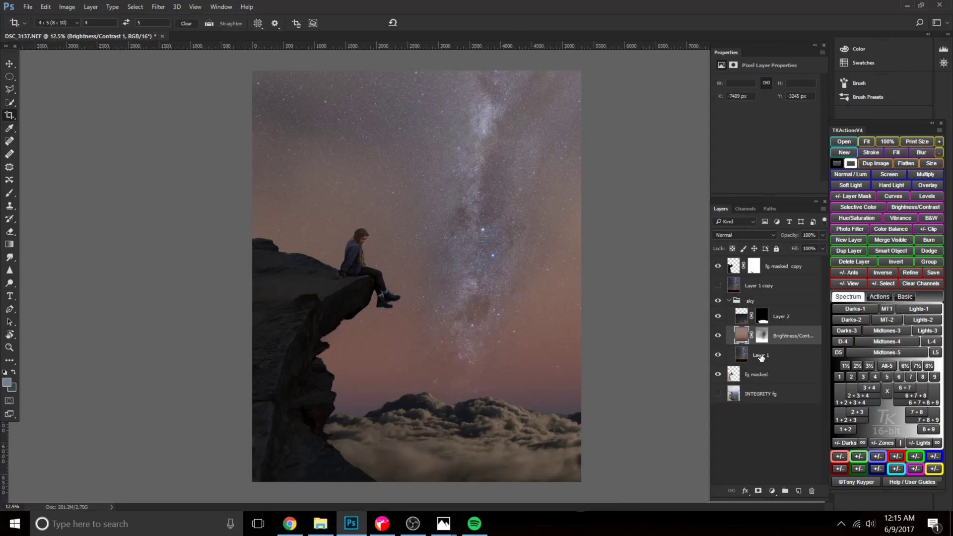
click(775, 490)
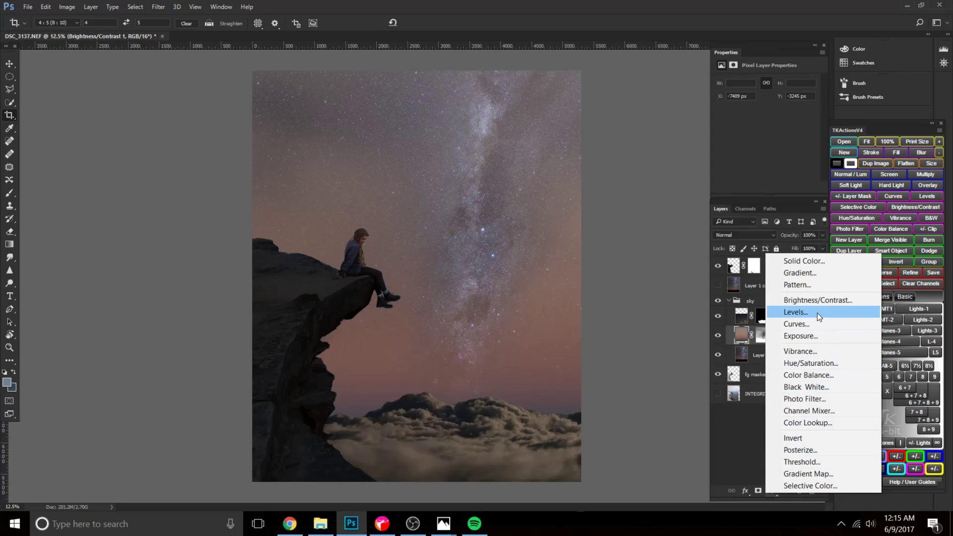
click(817, 363)
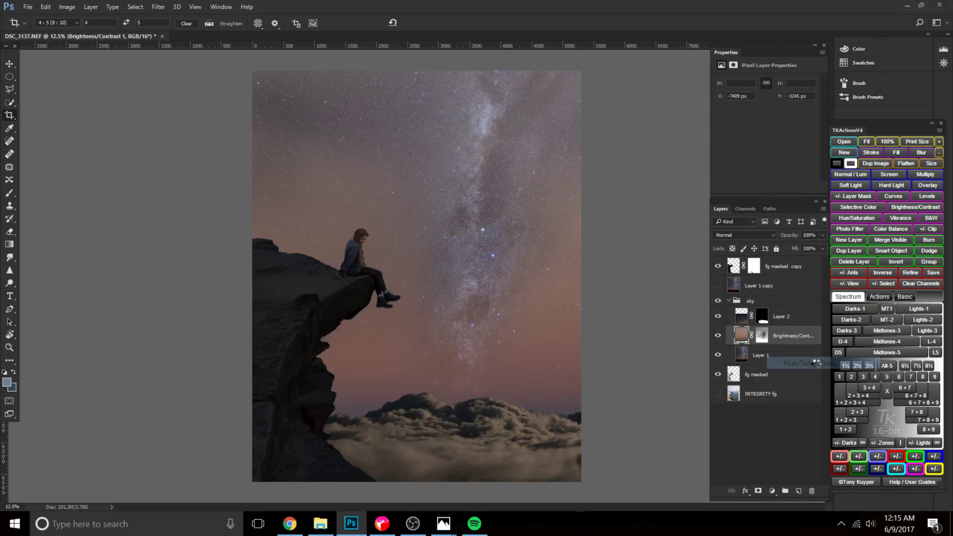
key(ctrl+z)
click(776, 490)
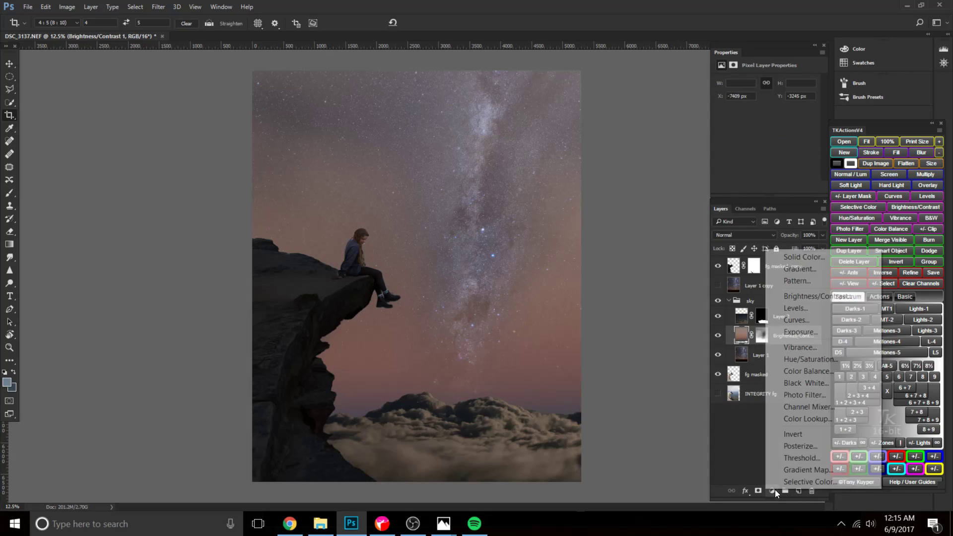
click(813, 372)
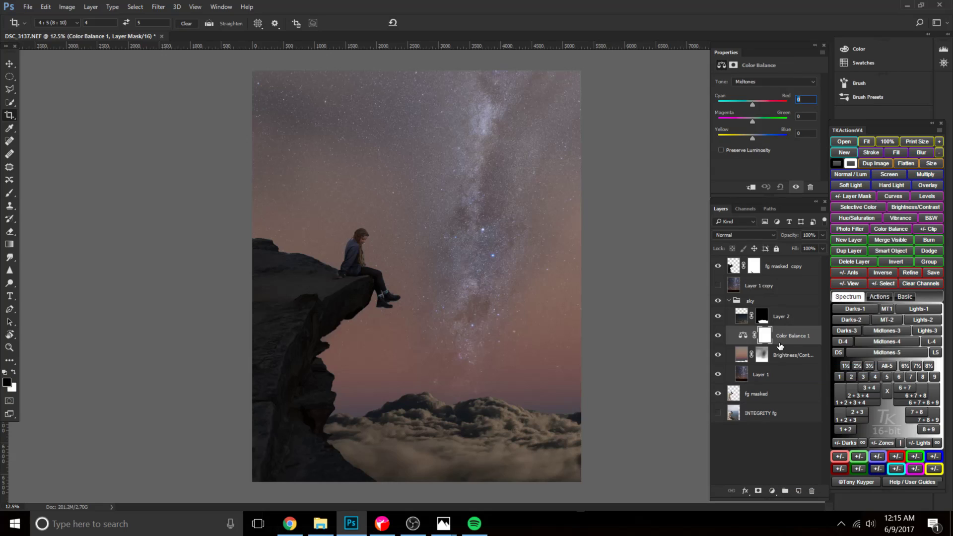
alt+click(782, 344)
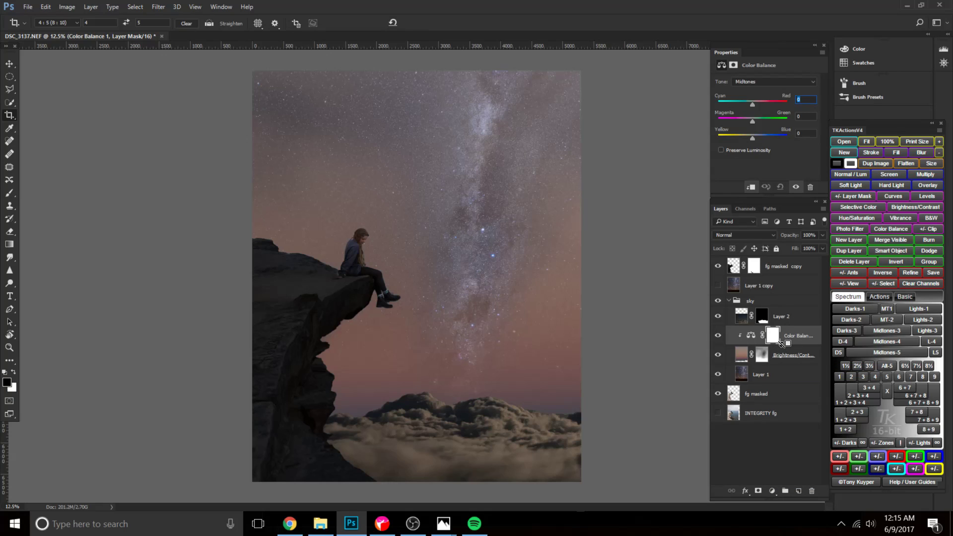
drag(755, 101, 747, 103)
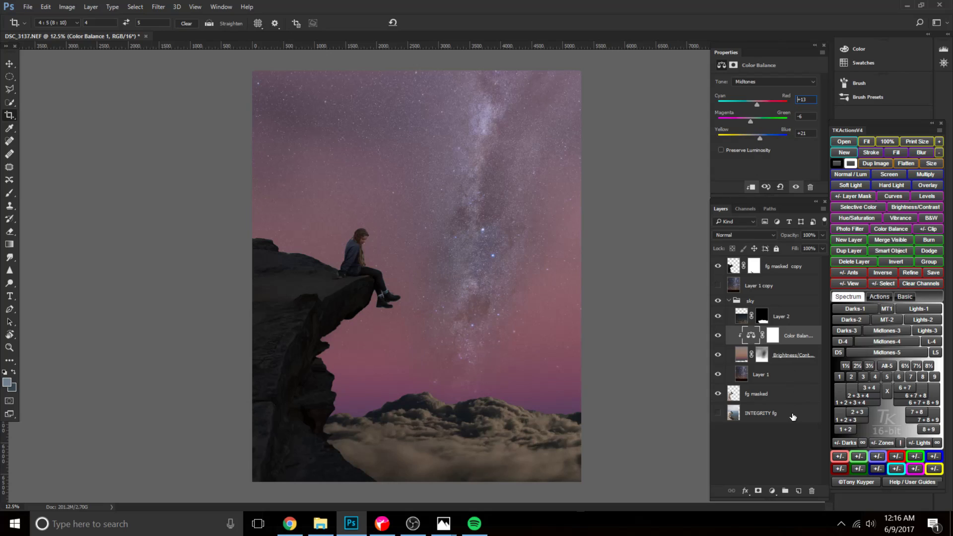
Add a clipped Vibrance adjustment above the Color Balance layer and reduce its saturation and vibrance.
click(772, 491)
click(819, 344)
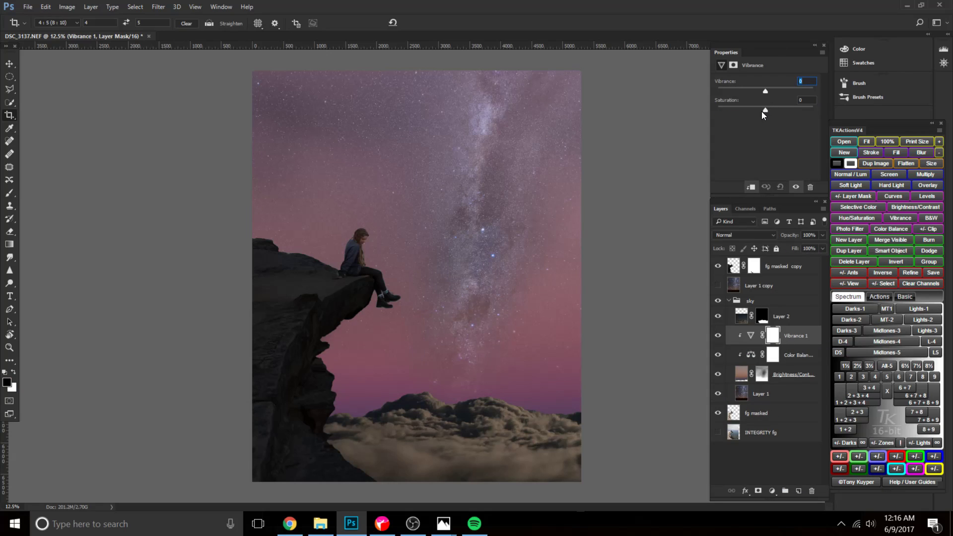
drag(749, 113, 754, 91)
Try a teal sky tint on Color Balance 1 with midtones at -34 cyan, +17 green and +19 blue.
click(754, 361)
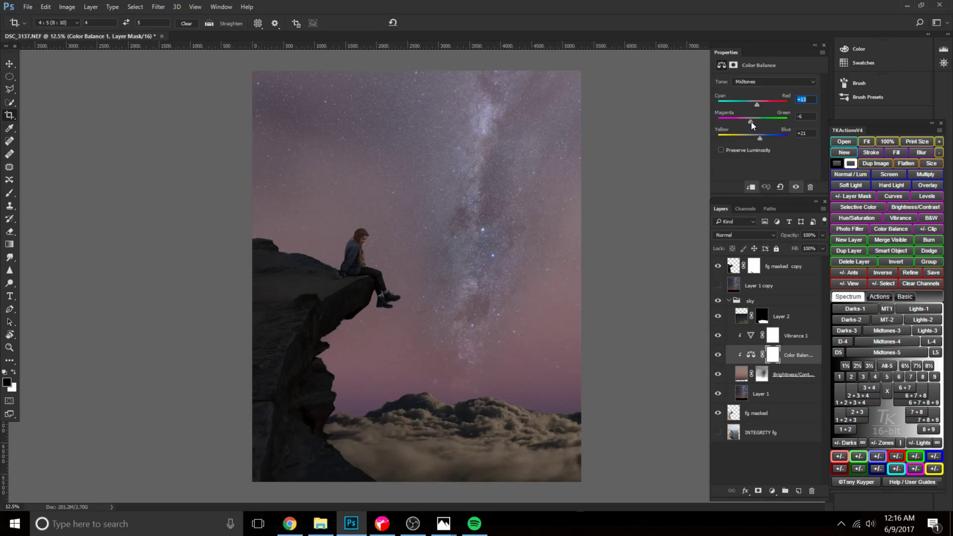
drag(752, 120, 753, 121)
drag(757, 103, 761, 122)
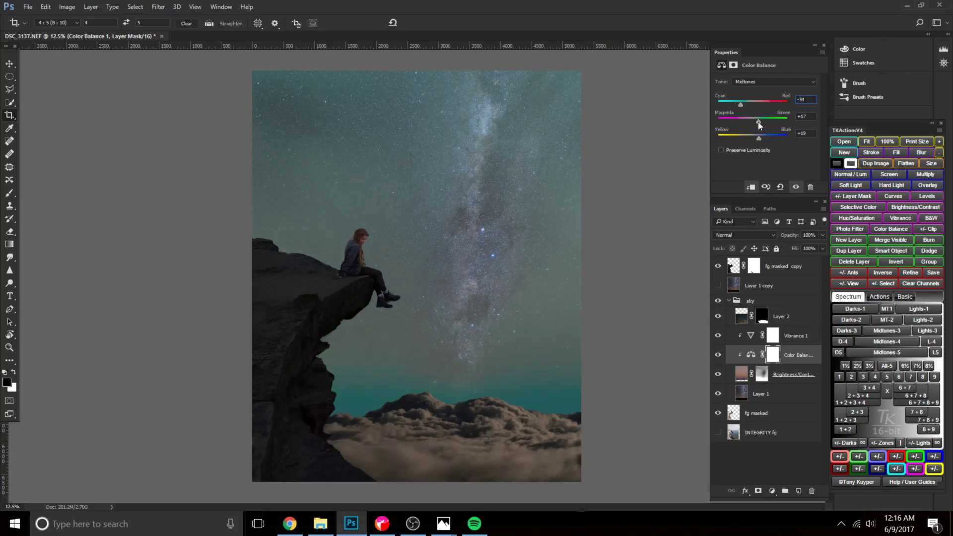
Reset the Color Balance 1 adjustment and set its midtones to +20 red, with the other two sliders at 0.
click(780, 187)
click(780, 187)
drag(752, 106, 748, 104)
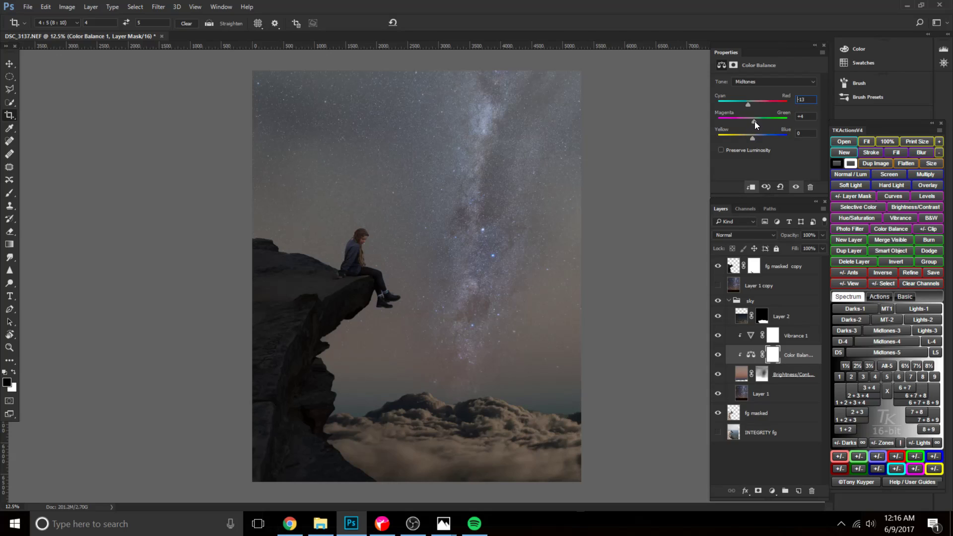
click(781, 186)
drag(754, 139, 755, 139)
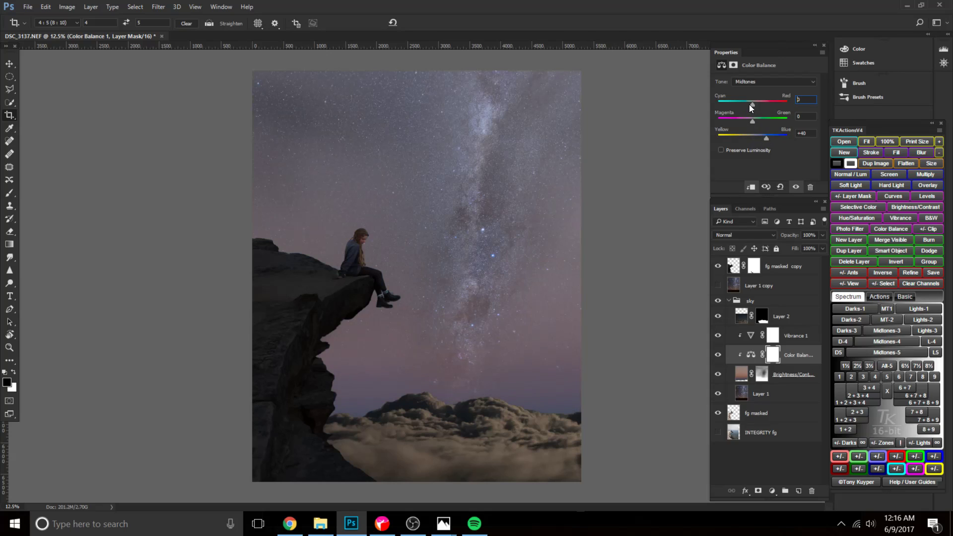
click(780, 187)
drag(752, 105, 756, 107)
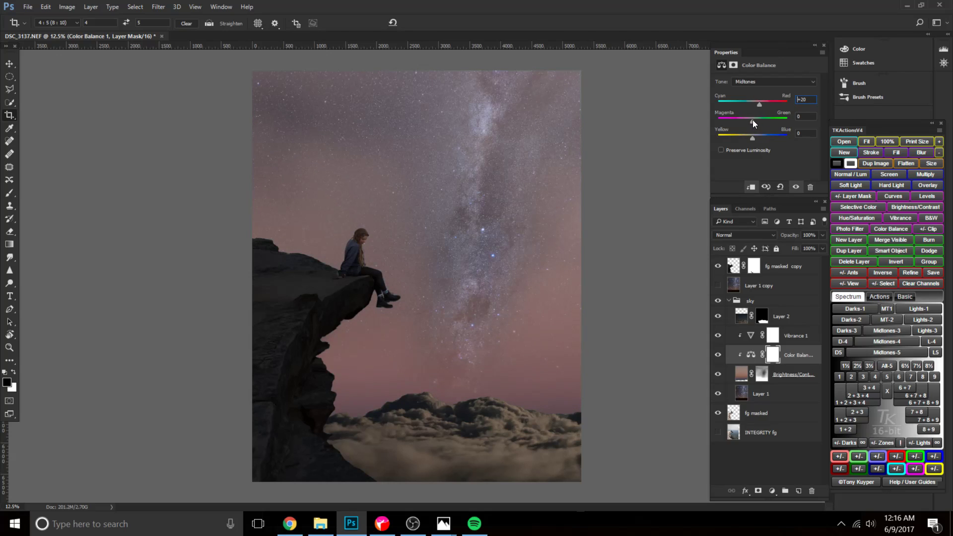
Add an Exposure adjustment directly above the cloud layer Layer 2 and clip it to that layer.
click(768, 359)
click(763, 318)
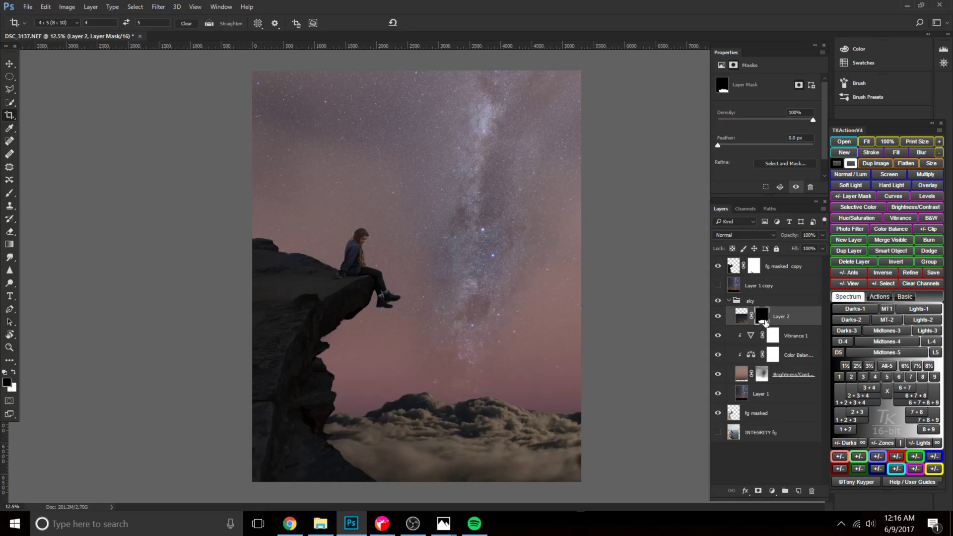
click(768, 394)
click(761, 374)
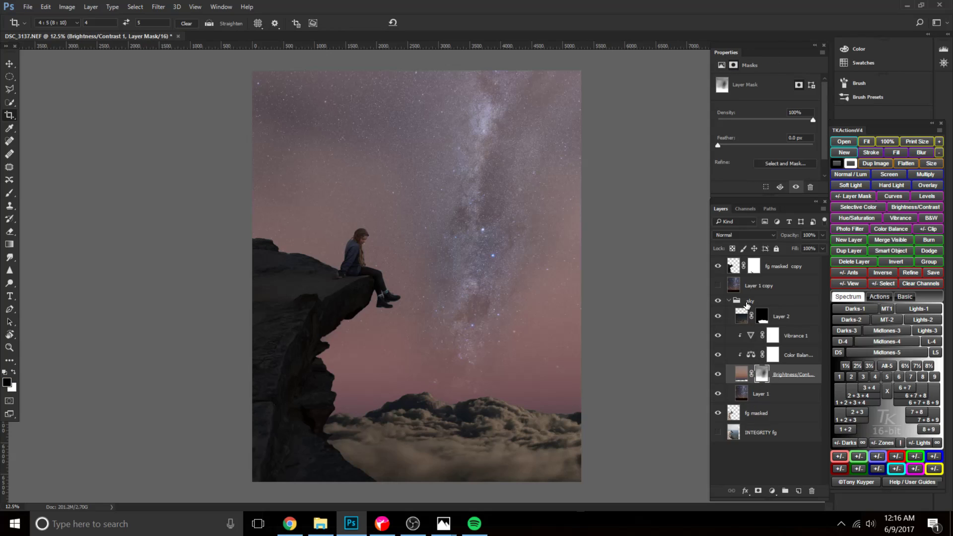
click(775, 319)
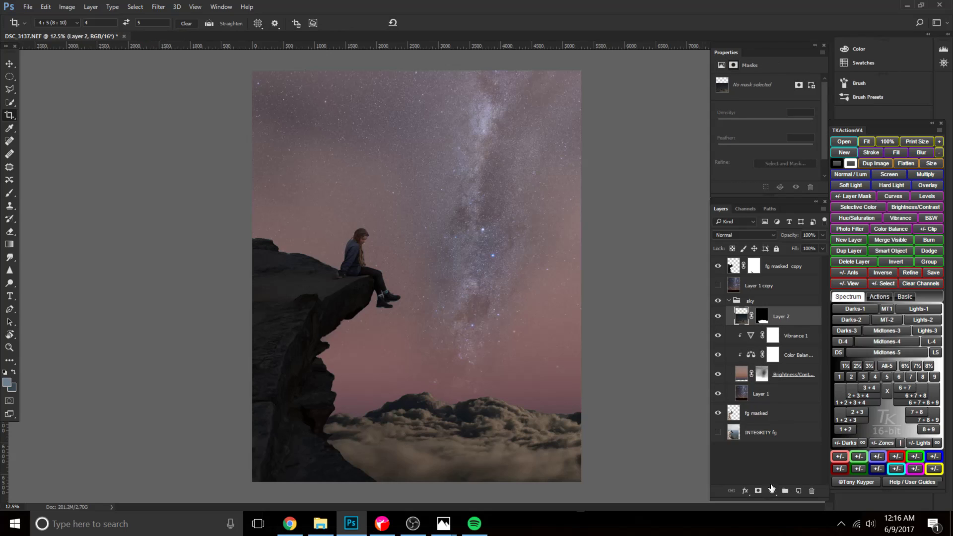
click(772, 490)
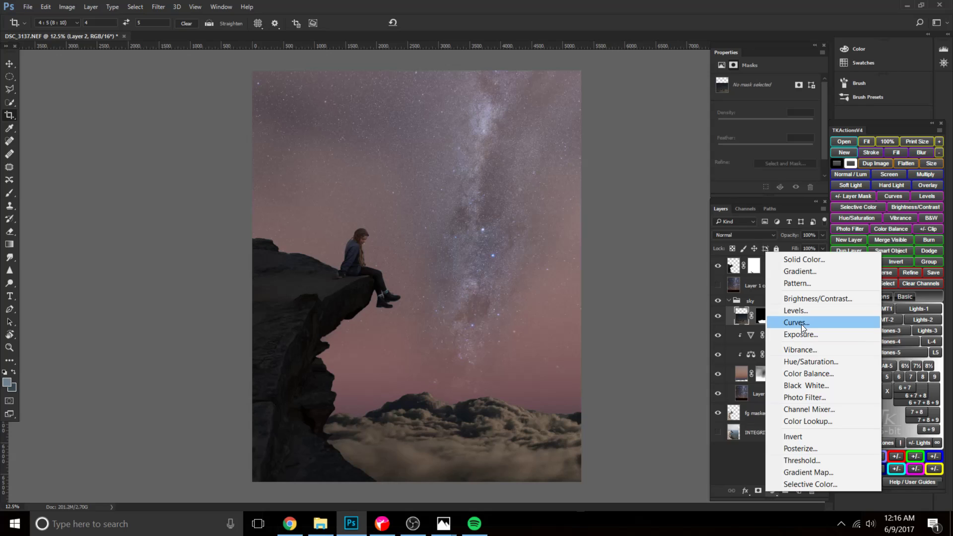
click(811, 335)
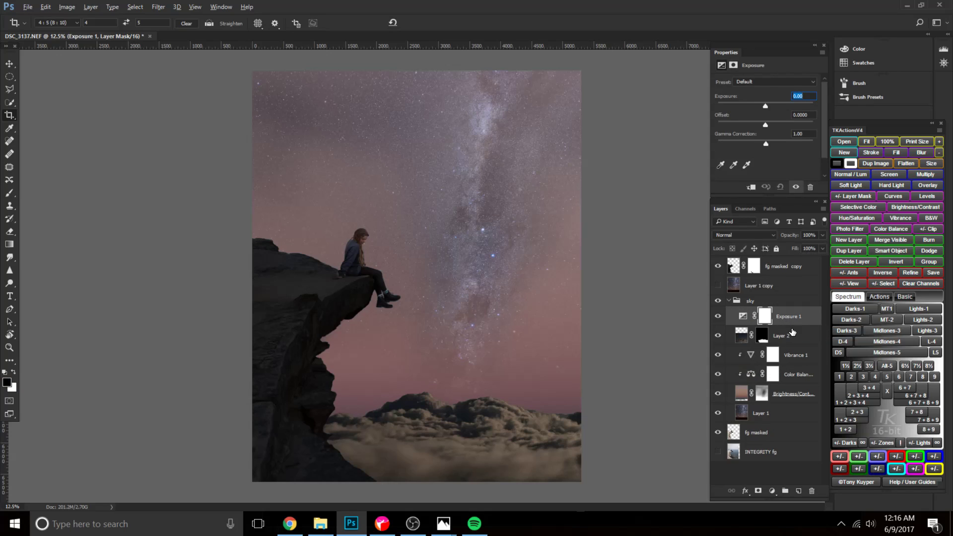
alt+click(775, 326)
click(751, 318)
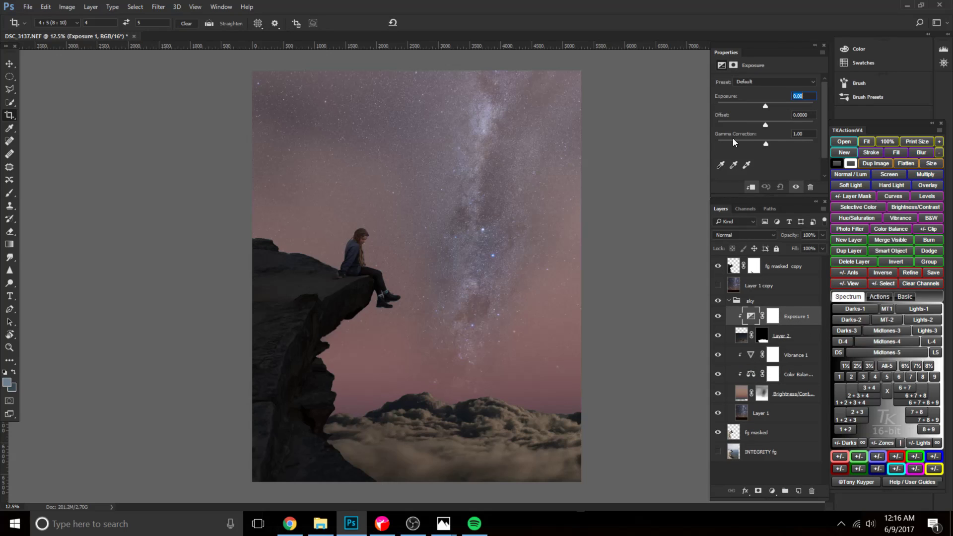
Set the clipped Exposure adjustment to an exposure of -2.36 with the offset reset to 0.
mouse_move(766, 105)
mouse_down()
mouse_move(756, 106)
mouse_move(764, 124)
mouse_up()
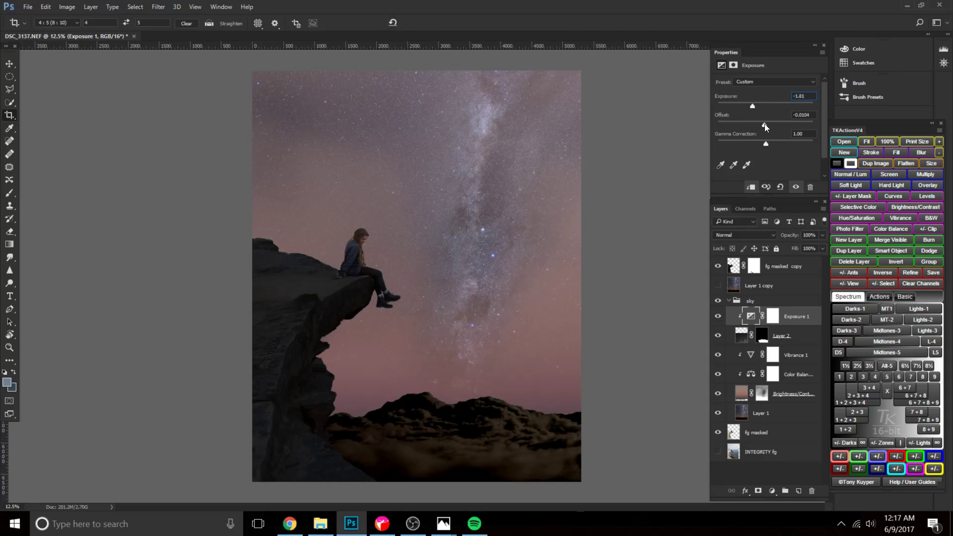
click(780, 187)
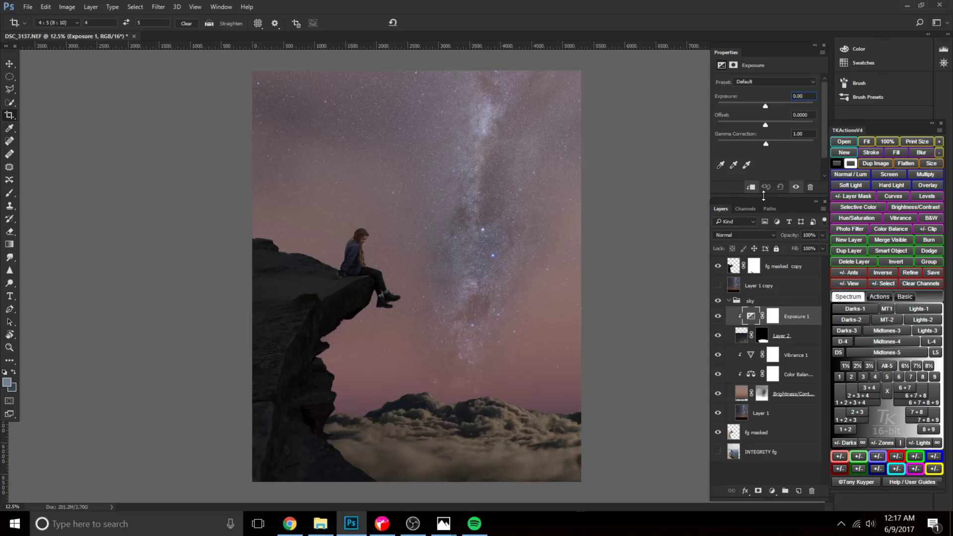
drag(765, 106, 751, 110)
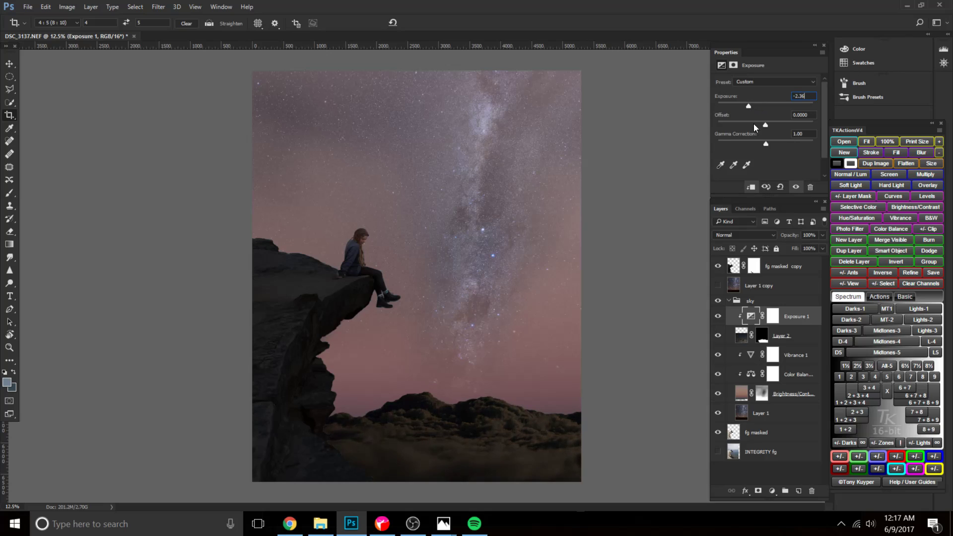
Invert the Exposure 1 mask to black and paint white over the cloud tops at 35% brush opacity.
click(772, 316)
key(ctrl+i)
key(b)
key(x)
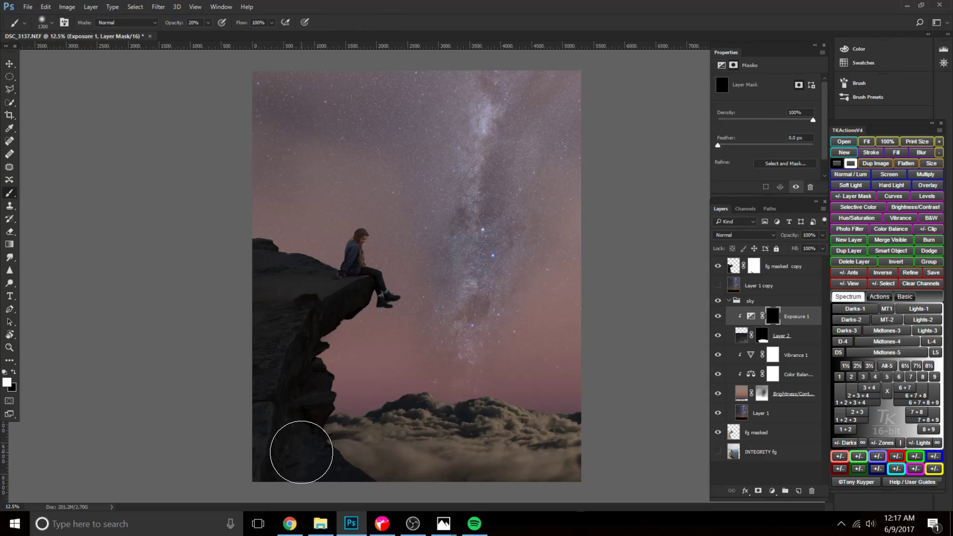
key(bracketright)
key(bracketright)
key(bracketright)
key(bracketright)
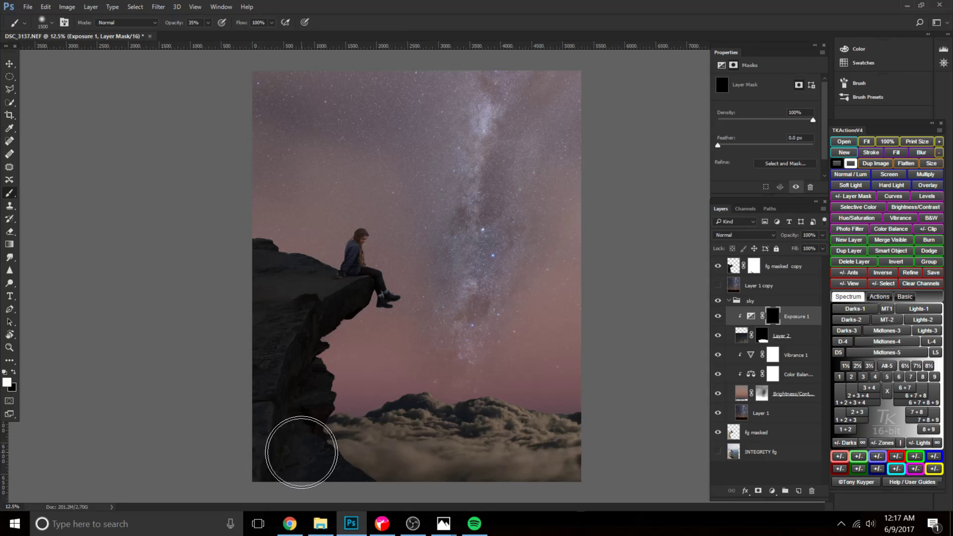
key(3)
key(5)
key(bracketleft)
mouse_move(443, 414)
mouse_down()
mouse_move(363, 406)
mouse_move(546, 386)
mouse_up()
mouse_move(434, 386)
mouse_down()
mouse_move(534, 400)
mouse_move(685, 397)
mouse_up()
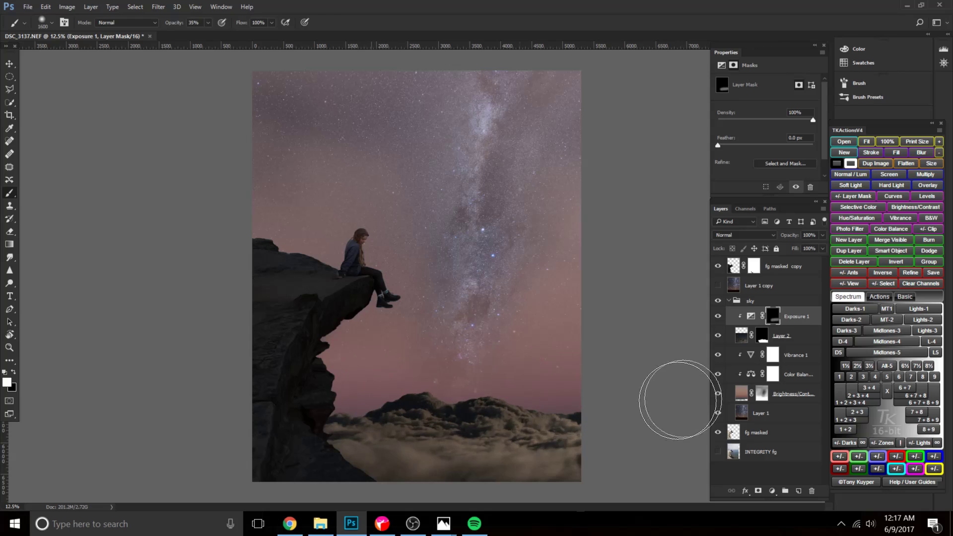
Paint white across the lower clouds on the Exposure 1 mask with a larger brush at 20% opacity.
key(bracketright)
key(bracketright)
key(bracketright)
key(2)
key(bracketright)
key(bracketright)
key(bracketright)
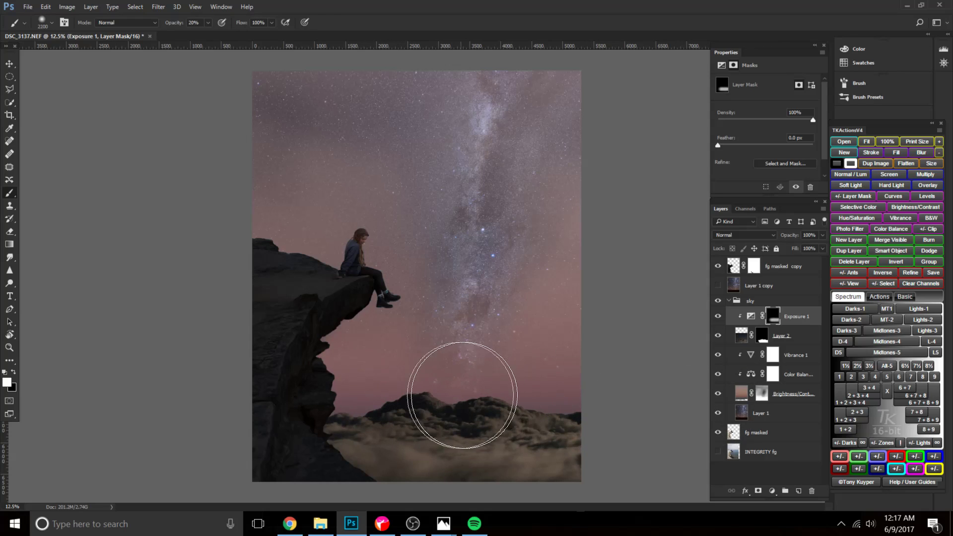
drag(297, 457, 601, 464)
Darken the lower cloud bank further on the Exposure 1 mask with a brush of about 1500 px at 20% opacity.
key(bracketleft)
key(bracketleft)
key(bracketleft)
key(bracketleft)
key(bracketleft)
key(bracketleft)
key(bracketleft)
key(bracketleft)
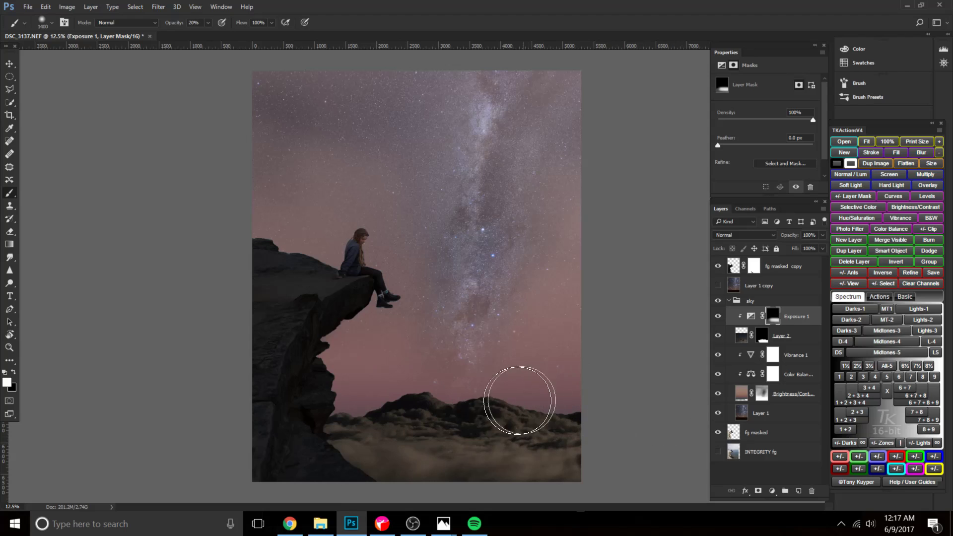
key(bracketright)
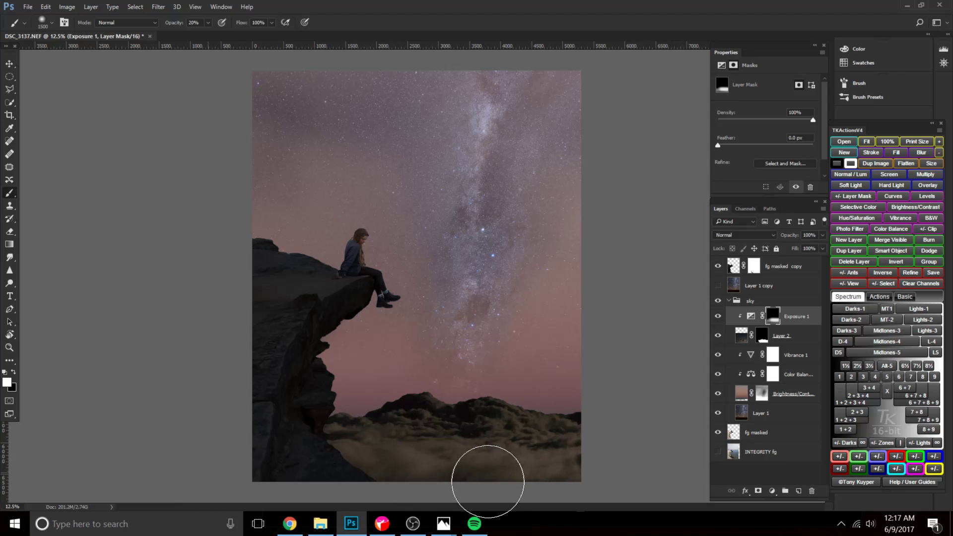
Touch up the Exposure 1 mask along the right part of the cloud ridge with a smaller brush of about 600 px.
key(bracketleft)
key(bracketleft)
key(bracketleft)
key(bracketleft)
key(bracketleft)
key(bracketleft)
key(bracketleft)
key(bracketleft)
key(bracketleft)
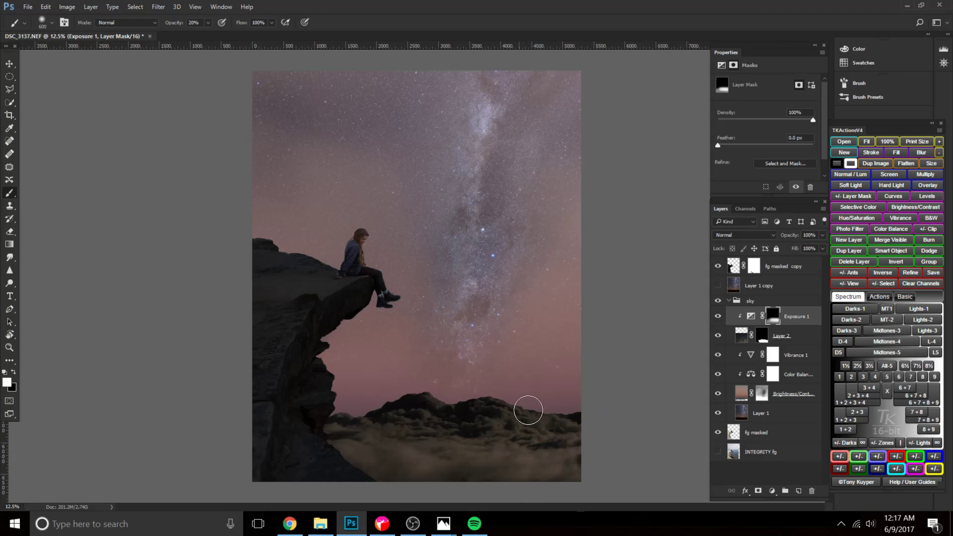
key(bracketright)
key(bracketright)
key(bracketleft)
key(bracketleft)
Paint more white over the lower-right clouds on the Exposure 1 mask with a brush between about 1500 and 2300 px.
key(bracketright)
key(bracketright)
key(bracketright)
key(bracketright)
key(bracketright)
key(bracketright)
key(bracketright)
key(bracketright)
key(bracketright)
key(bracketright)
key(bracketright)
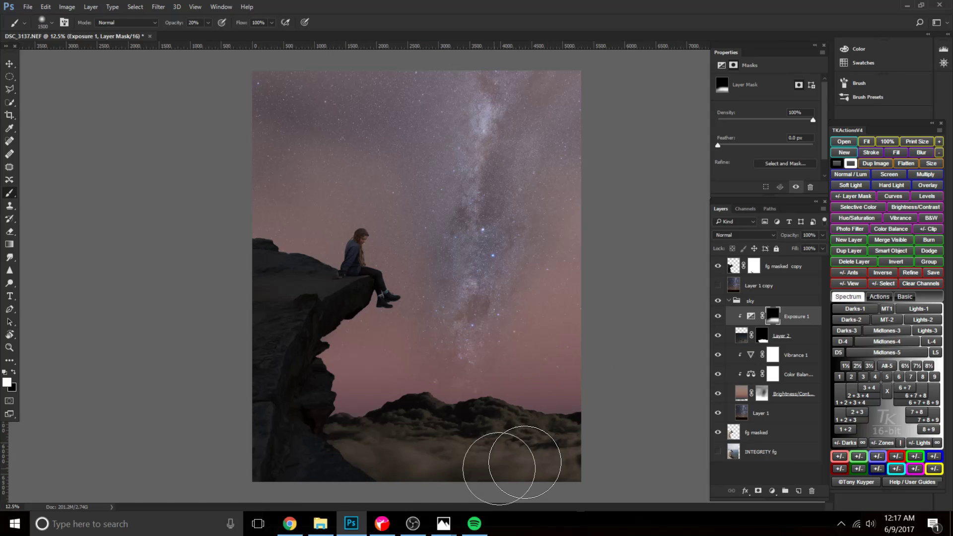
key(bracketright)
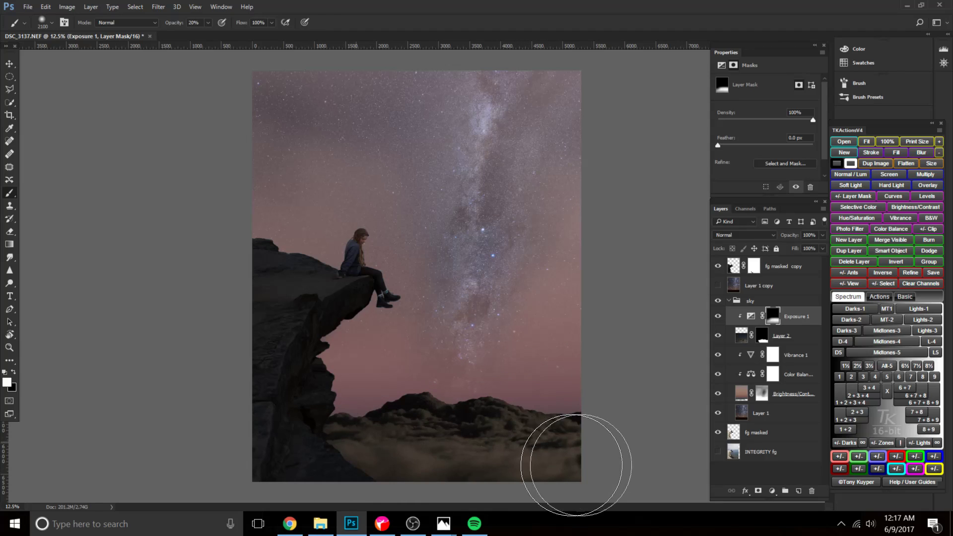
key(bracketleft)
key(bracketleft)
key(bracketleft)
key(bracketleft)
key(bracketleft)
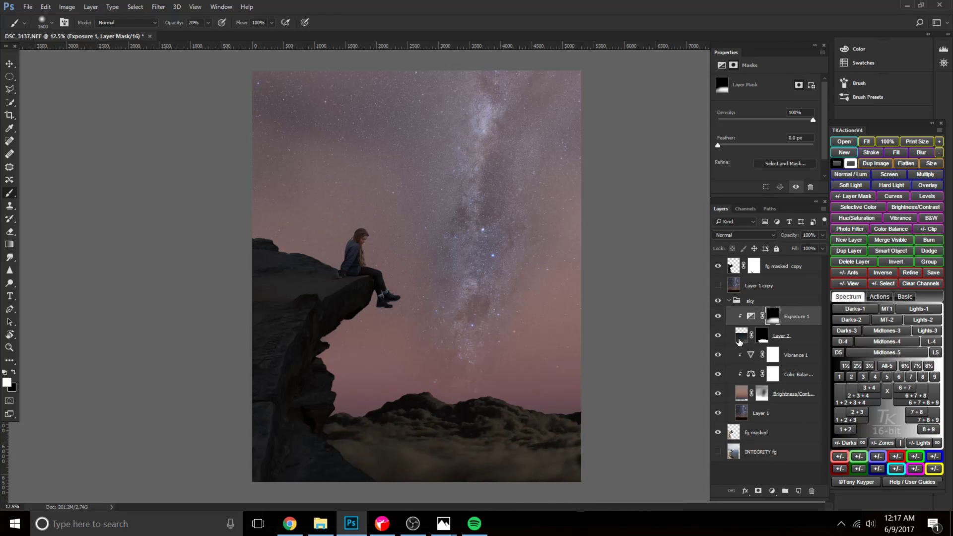
Start a Camera Raw filter on Layer 2 with temperature at -18 and Blue Primary saturation at -40.
click(740, 341)
click(158, 7)
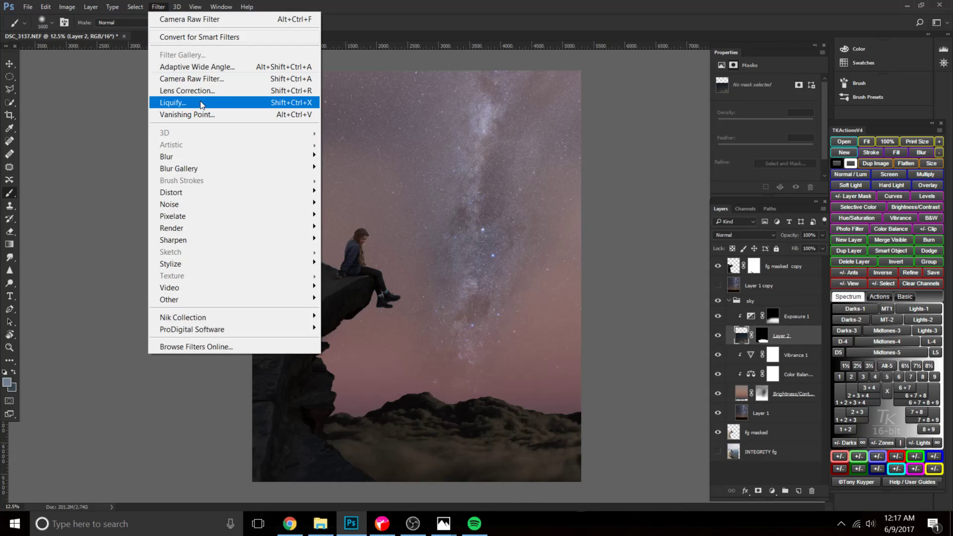
click(198, 79)
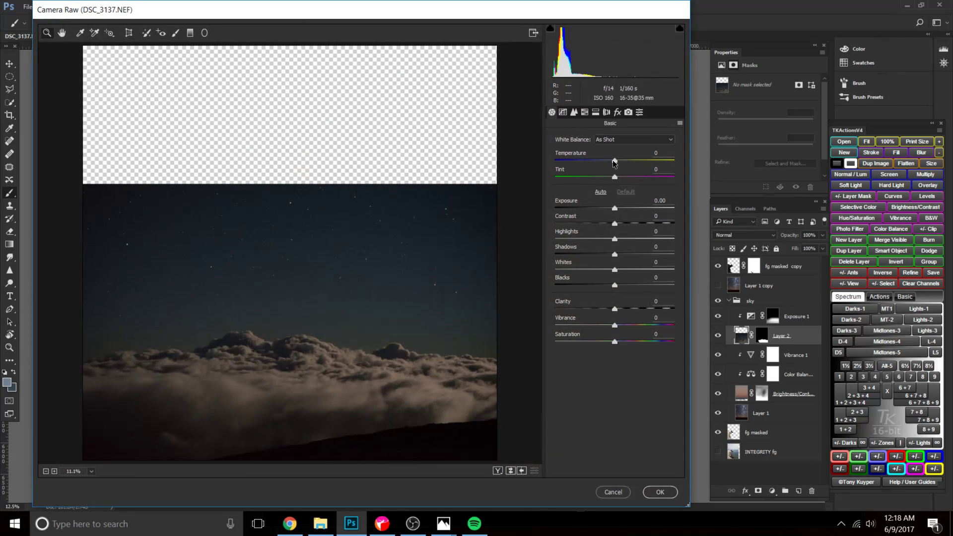
drag(614, 162, 608, 162)
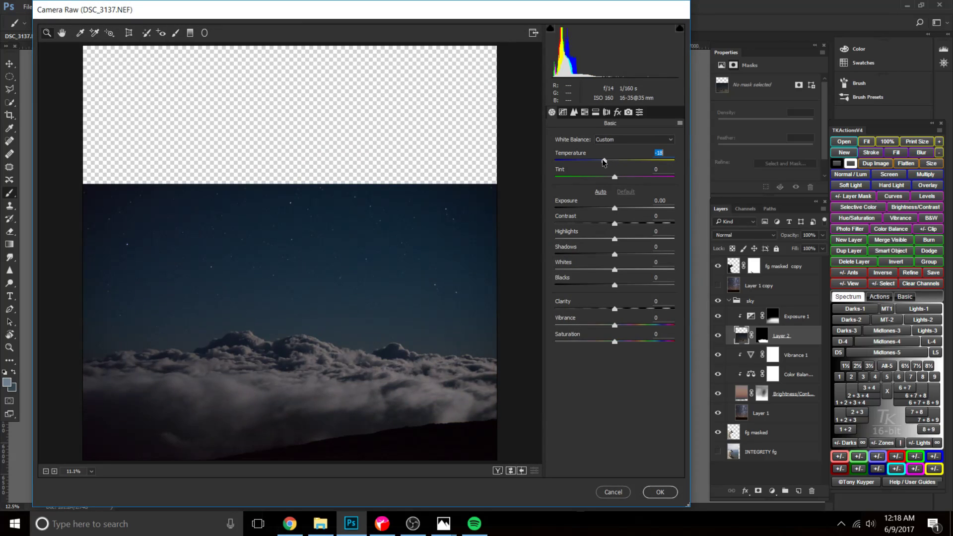
click(627, 113)
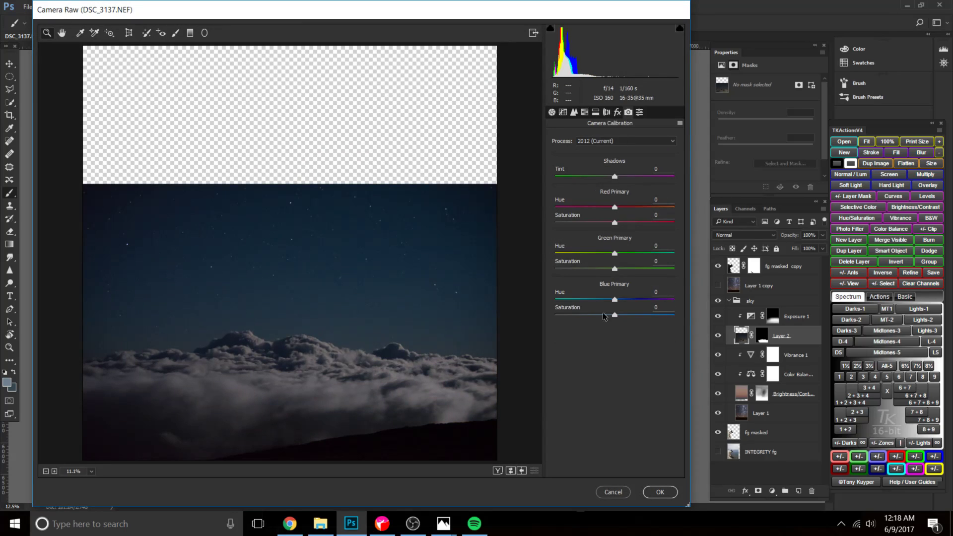
drag(615, 317, 590, 317)
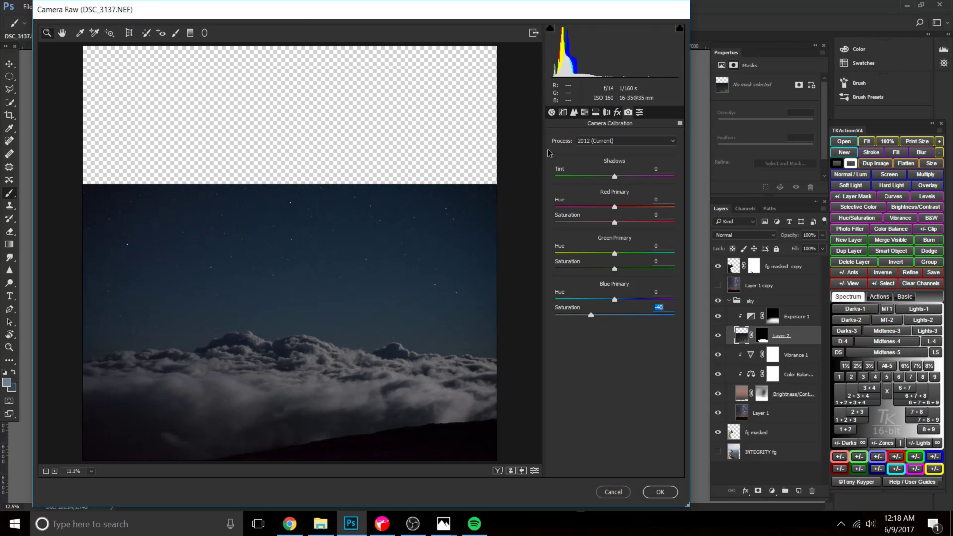
Cool the clouds further to temperature -29 with tint +6, and test the Red Primary calibration.
click(552, 112)
mouse_move(603, 164)
mouse_down()
mouse_move(620, 180)
mouse_move(597, 161)
mouse_up()
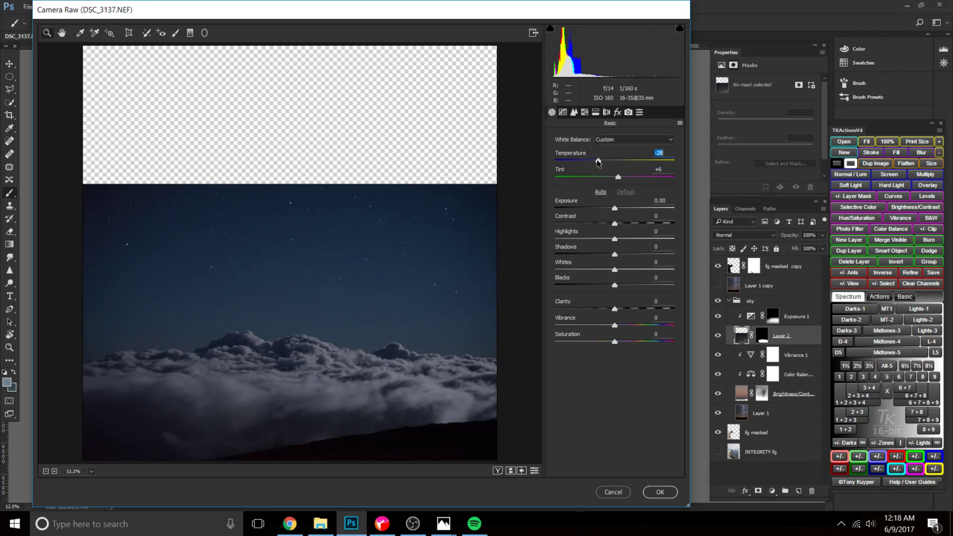
click(627, 114)
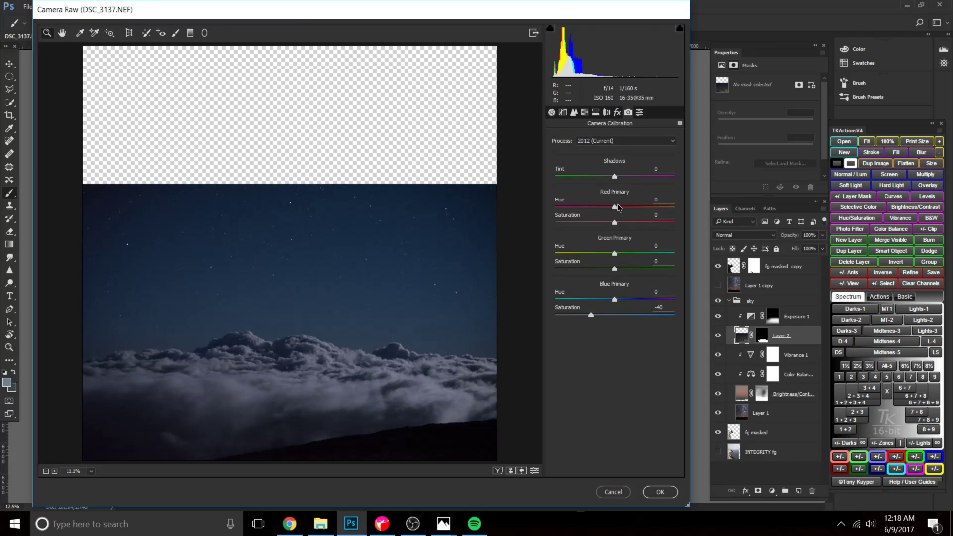
mouse_move(615, 224)
mouse_down()
mouse_move(618, 207)
mouse_move(643, 207)
mouse_move(591, 208)
mouse_move(615, 211)
mouse_up()
click(551, 113)
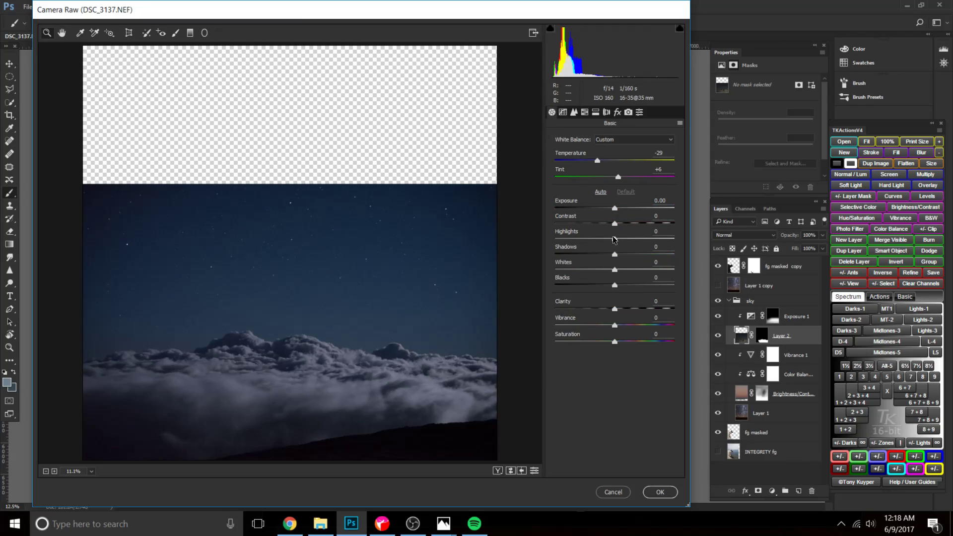
Set the clouds' exposure to -0.65, shadows to +58, whites to +39 and blacks to +49.
drag(617, 287, 615, 251)
click(619, 270)
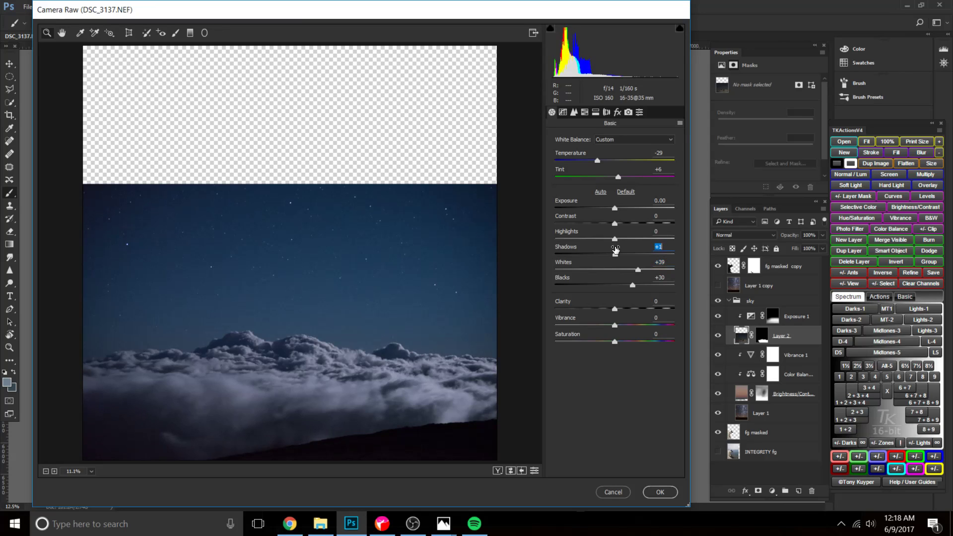
drag(615, 208, 611, 212)
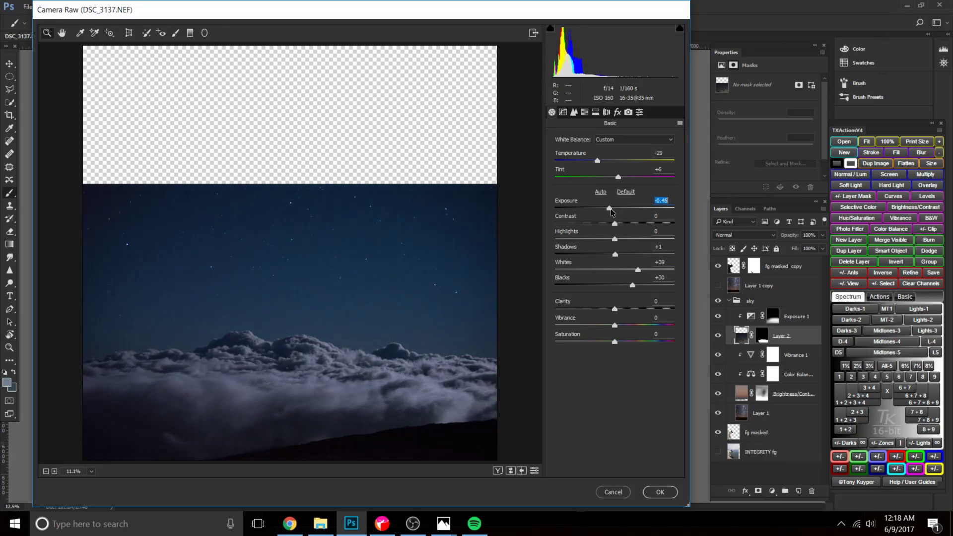
drag(633, 290, 645, 287)
drag(612, 252, 650, 259)
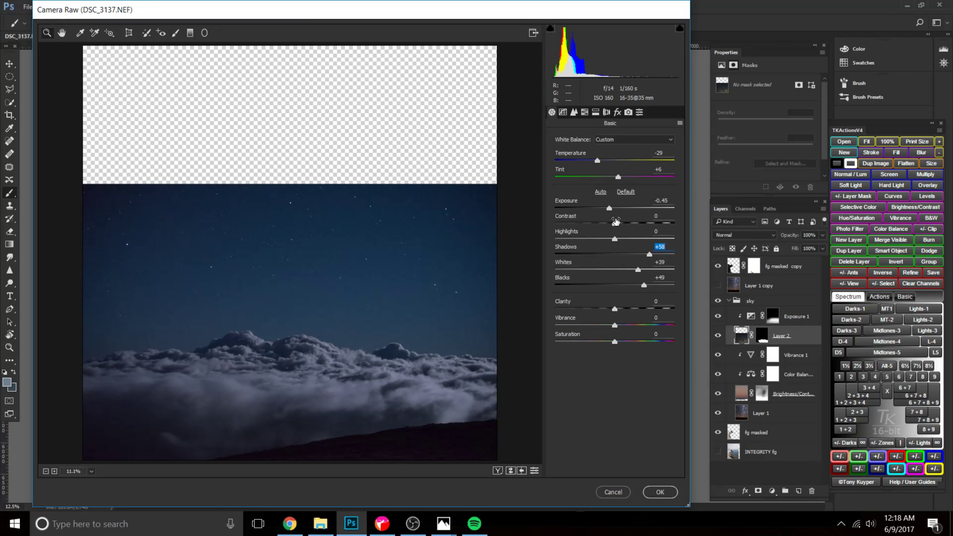
drag(610, 211, 608, 210)
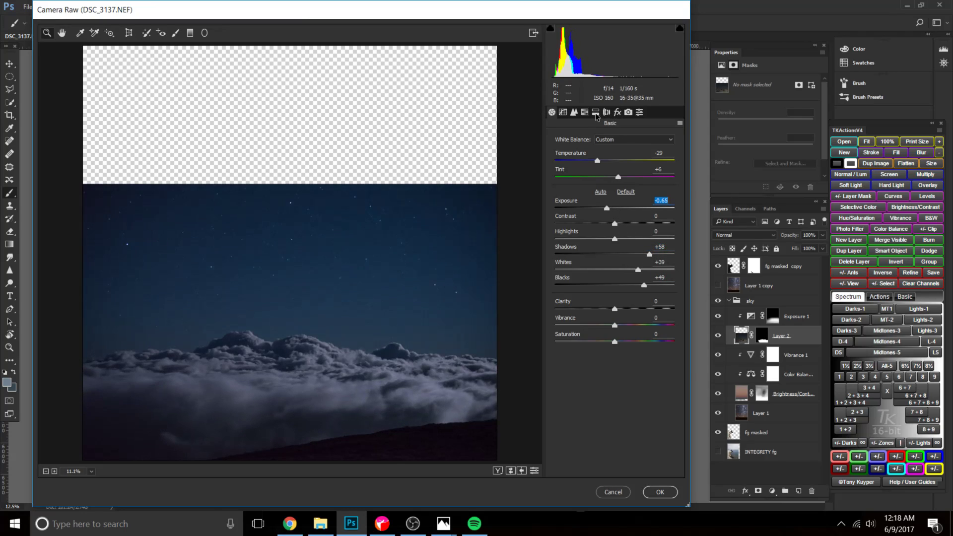
Set noise reduction to luminance 56 and color 23, and apply the Camera Raw filter to Layer 2.
click(574, 112)
drag(555, 235, 619, 236)
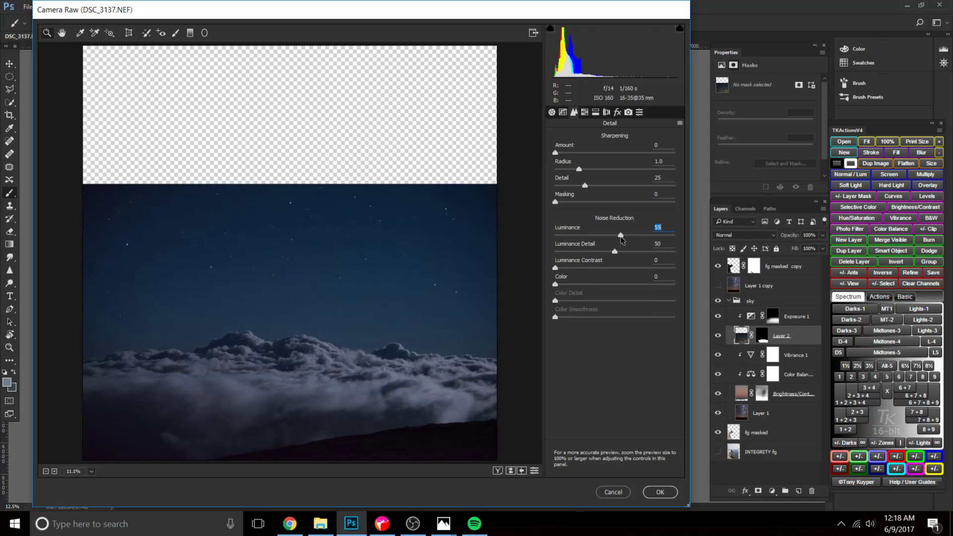
drag(560, 286, 584, 288)
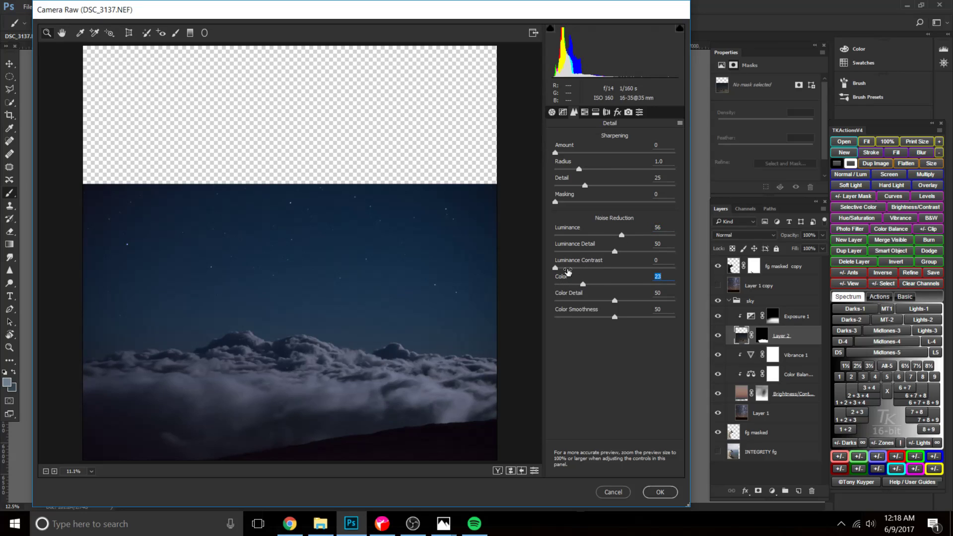
click(655, 491)
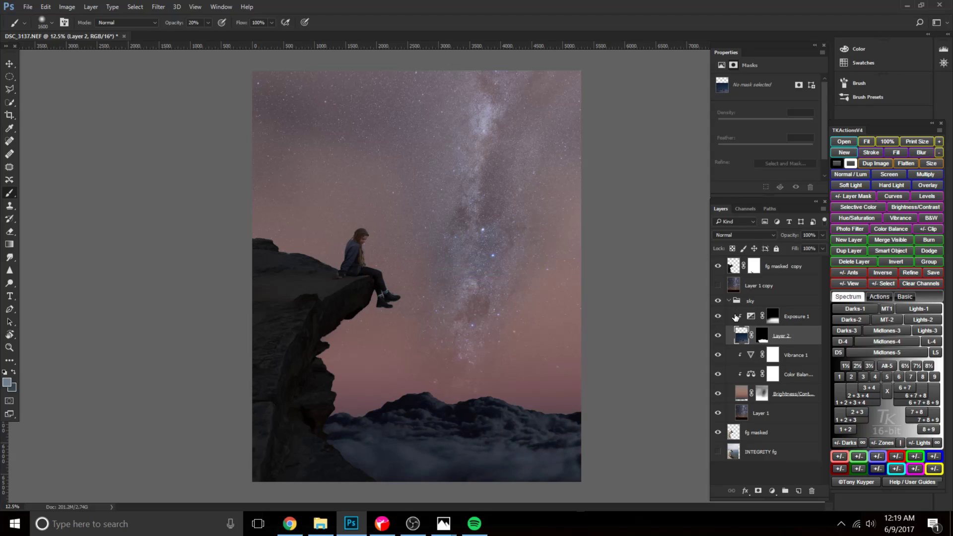
Try a Color Balance adjustment clipped to Layer 2, with the midtones' yellow-blue balance at -11.
click(771, 491)
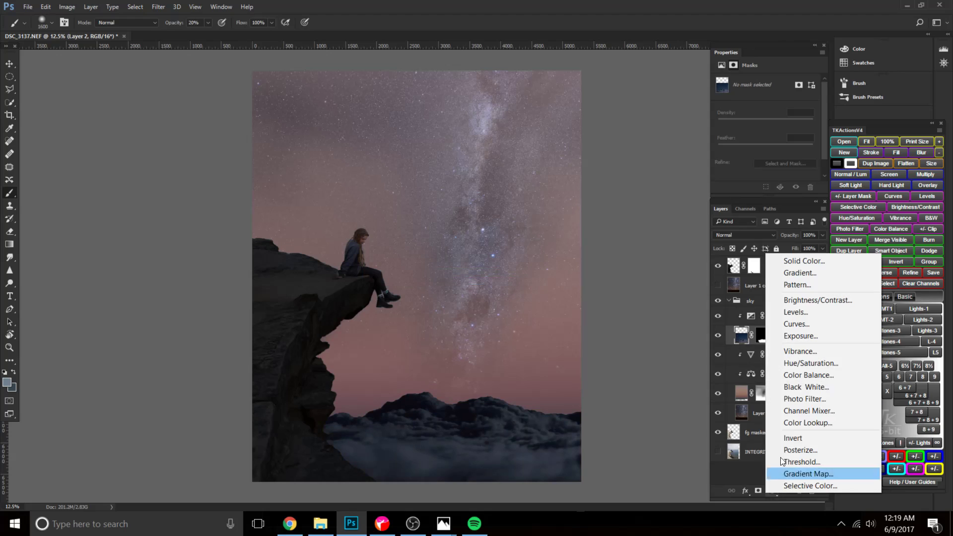
click(823, 375)
click(751, 335)
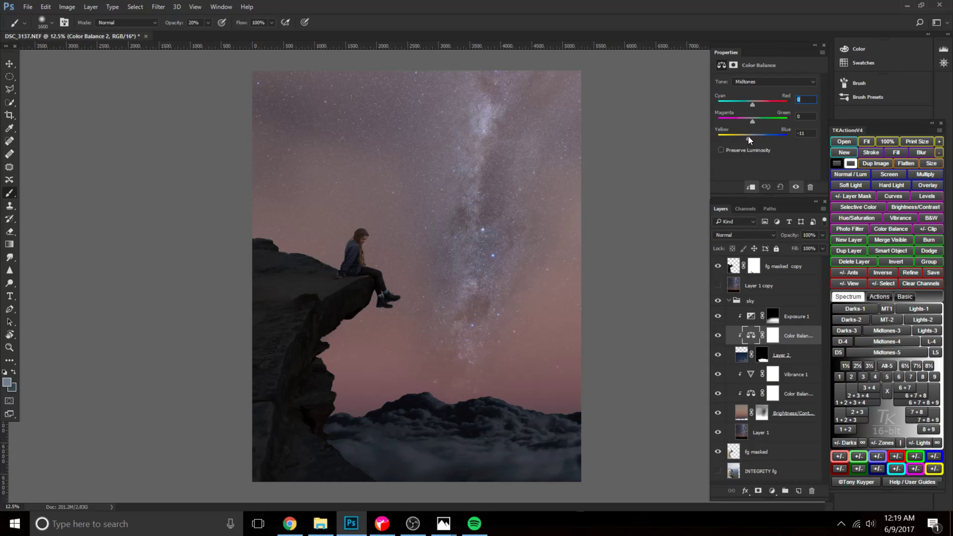
Try a clipped Vibrance adjustment on the clouds with vibrance -32 and saturation -16.
click(771, 491)
click(812, 344)
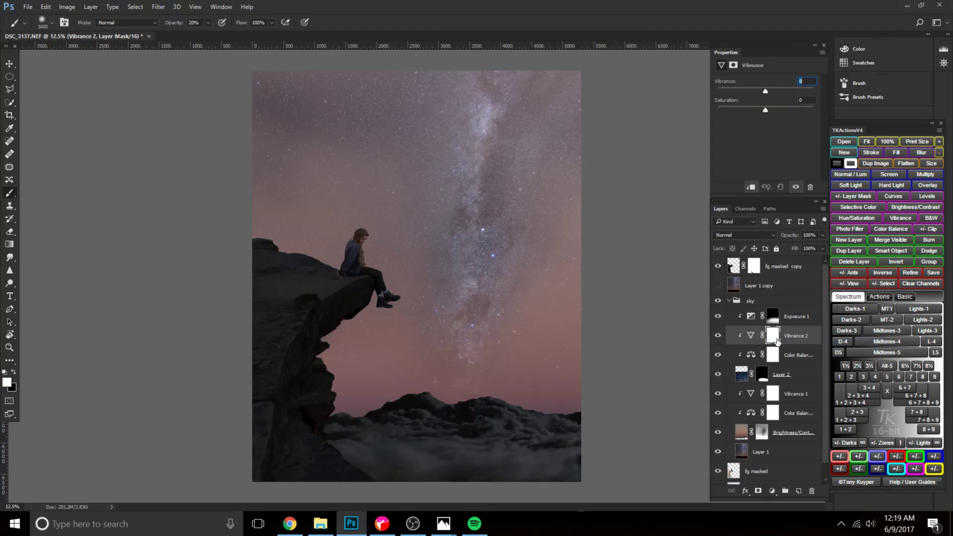
click(757, 336)
drag(763, 90, 758, 110)
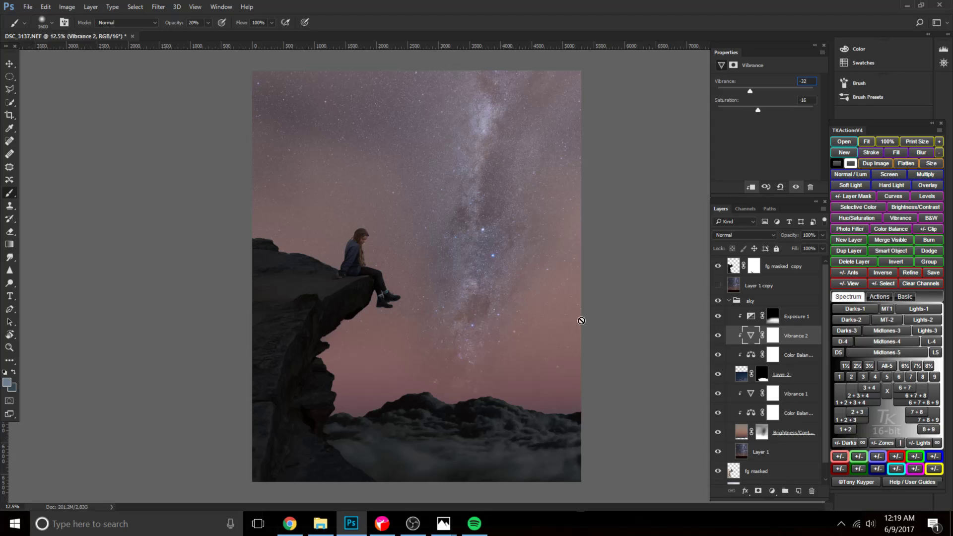
scroll(794, 397, down, 1)
scroll(794, 397, up, 1)
Try the clouds' Color Balance at magenta-green +6 and yellow-blue -20, and reset the adjustment.
click(773, 354)
drag(752, 122, 755, 120)
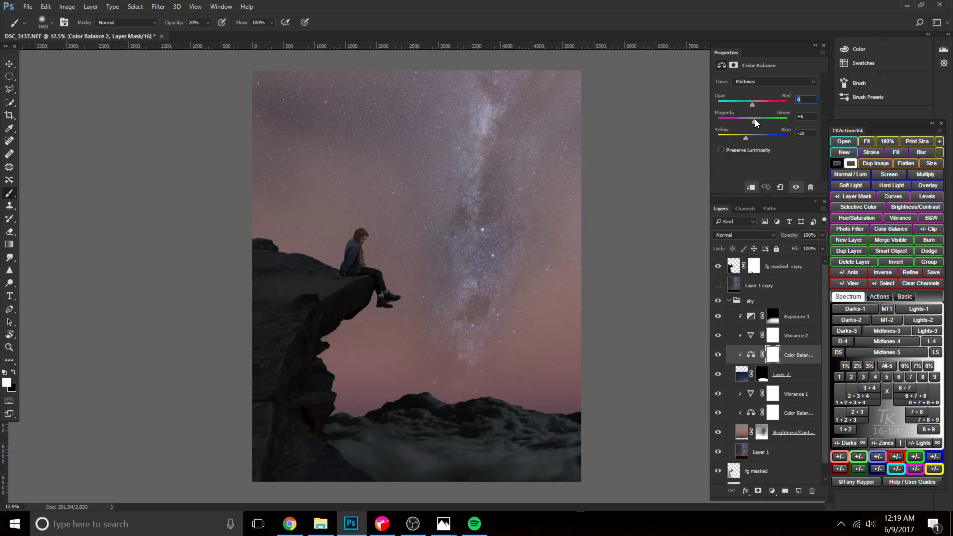
click(779, 187)
drag(754, 103, 757, 106)
Delete the Vibrance and Color Balance adjustments directly above Layer 2 and undo the layer's Camera Raw filter.
click(778, 341)
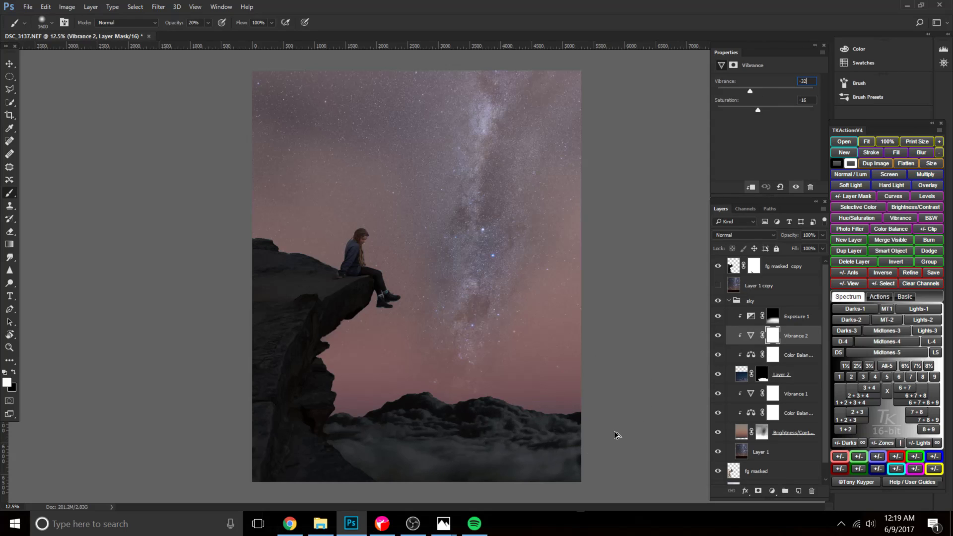
key(Delete)
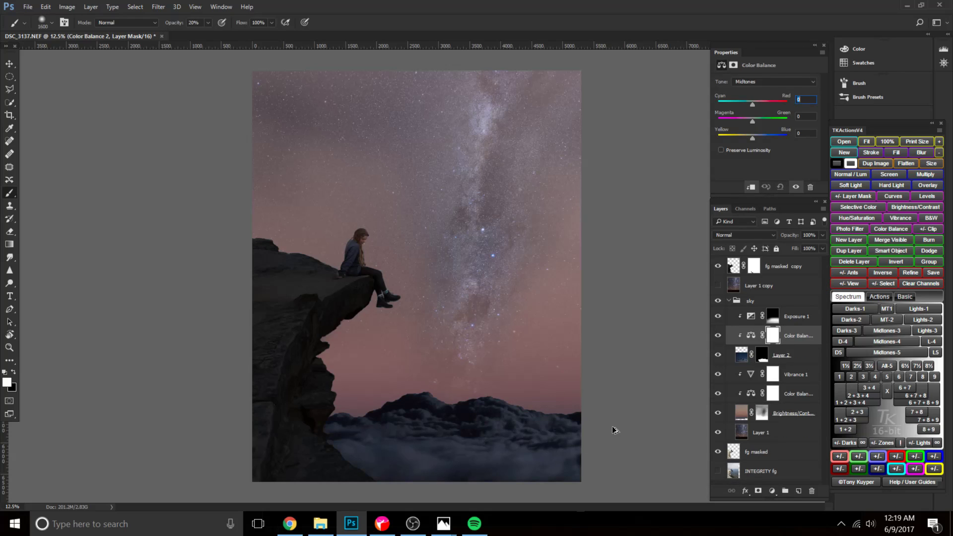
key(Delete)
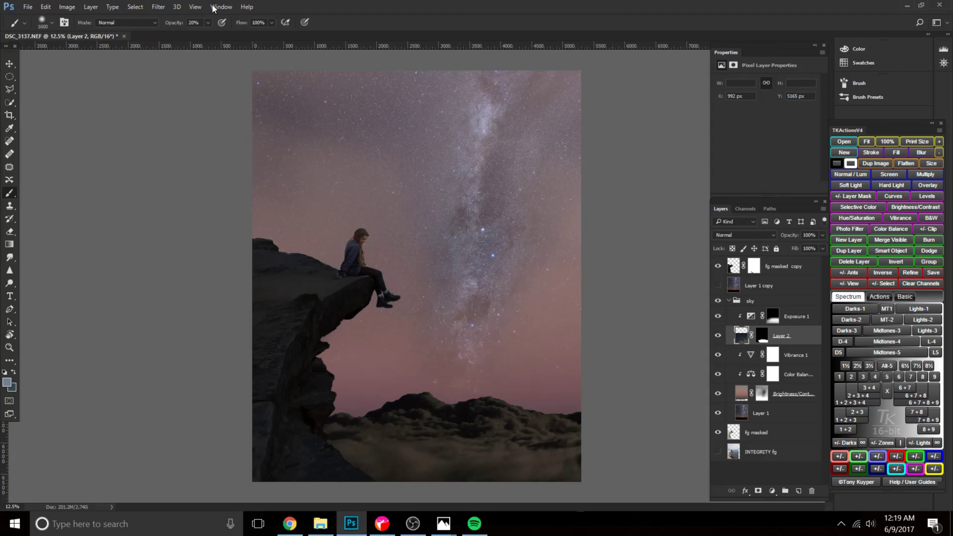
Start a Camera Raw filter on Layer 2 with temperature -21, tint +3 and vibrance -33, and lower the clarity.
click(158, 6)
click(186, 79)
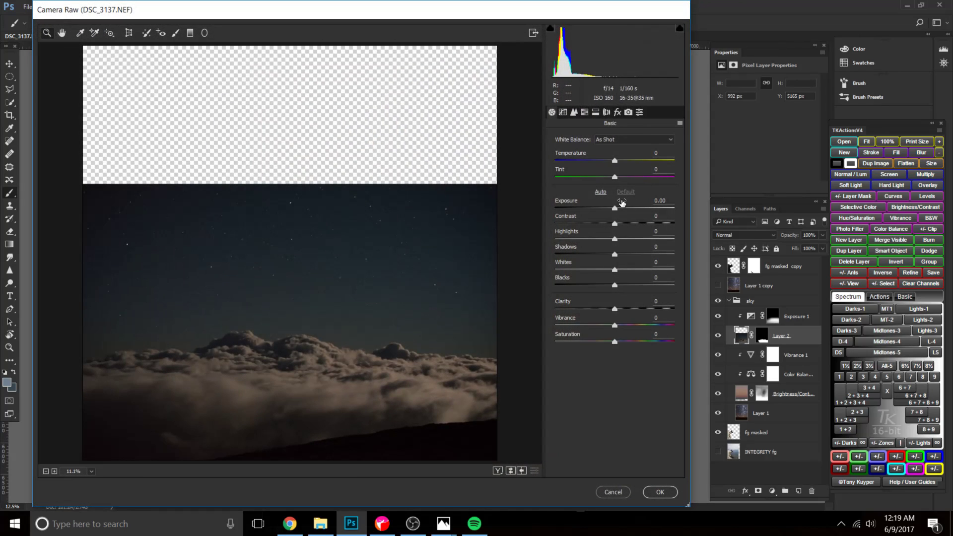
mouse_move(615, 162)
mouse_down()
mouse_move(602, 160)
mouse_move(617, 176)
mouse_up()
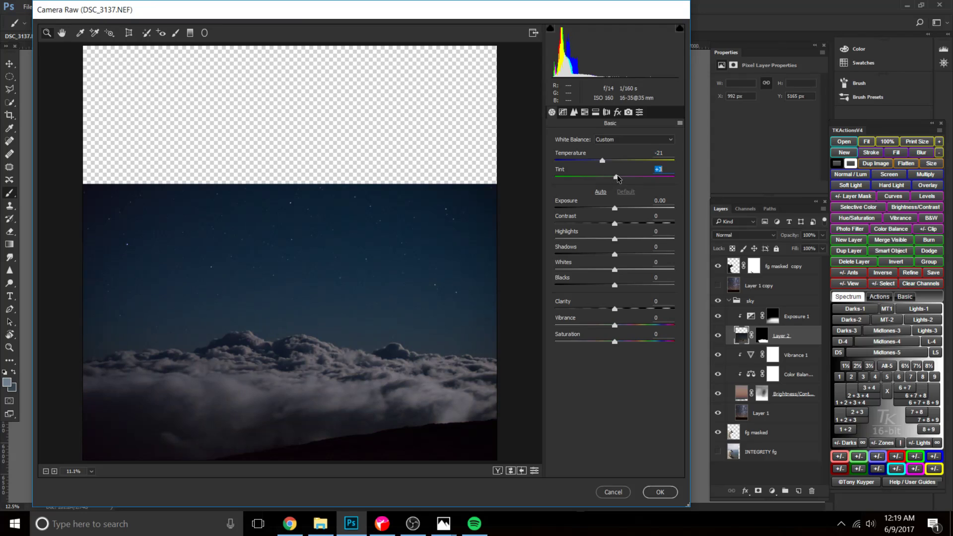
drag(614, 325, 598, 327)
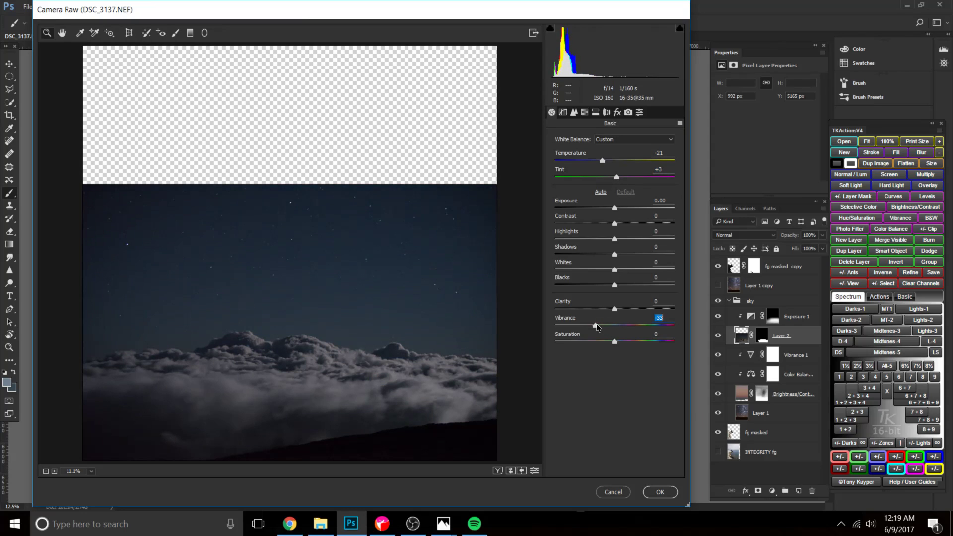
click(602, 160)
drag(615, 309, 600, 309)
Set luminance noise reduction to about 47 and apply the Camera Raw filter to Layer 2.
click(574, 112)
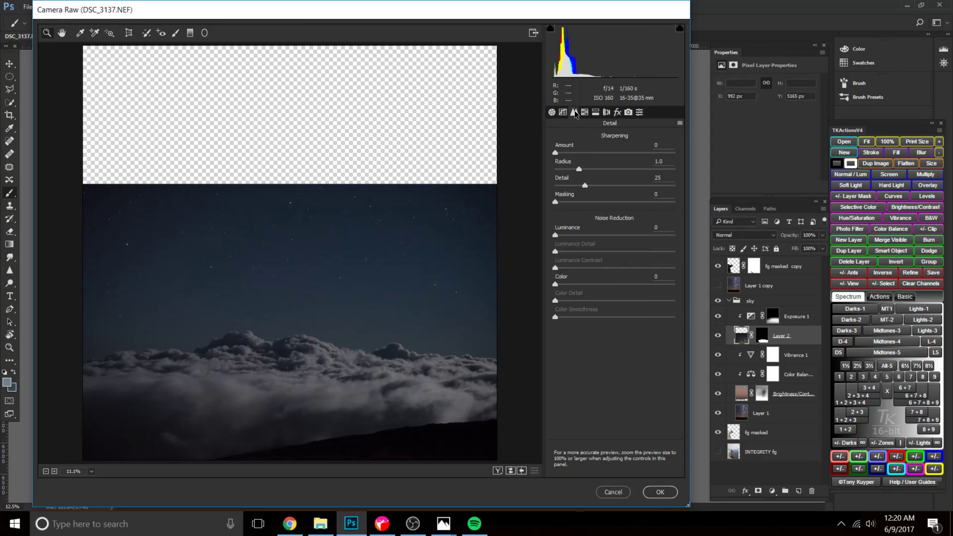
drag(555, 235, 614, 237)
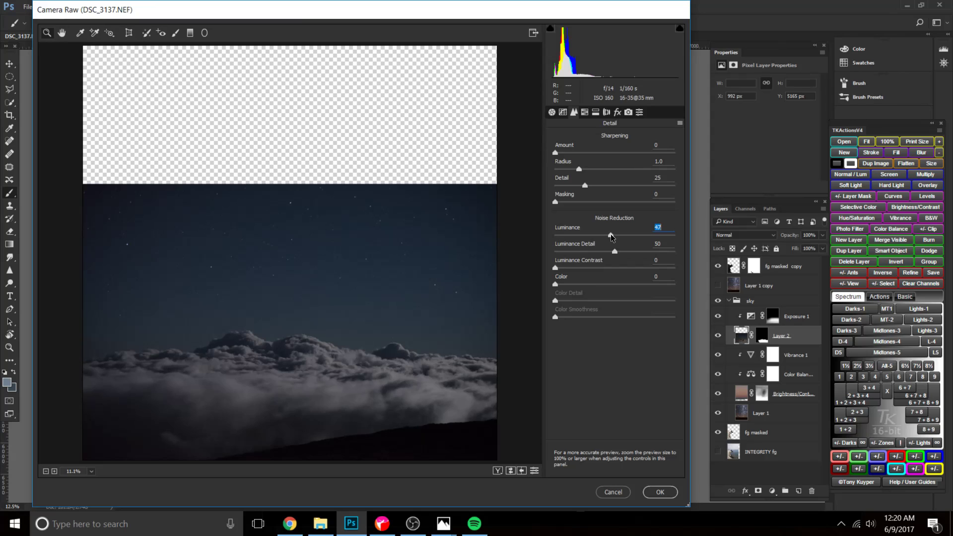
click(660, 492)
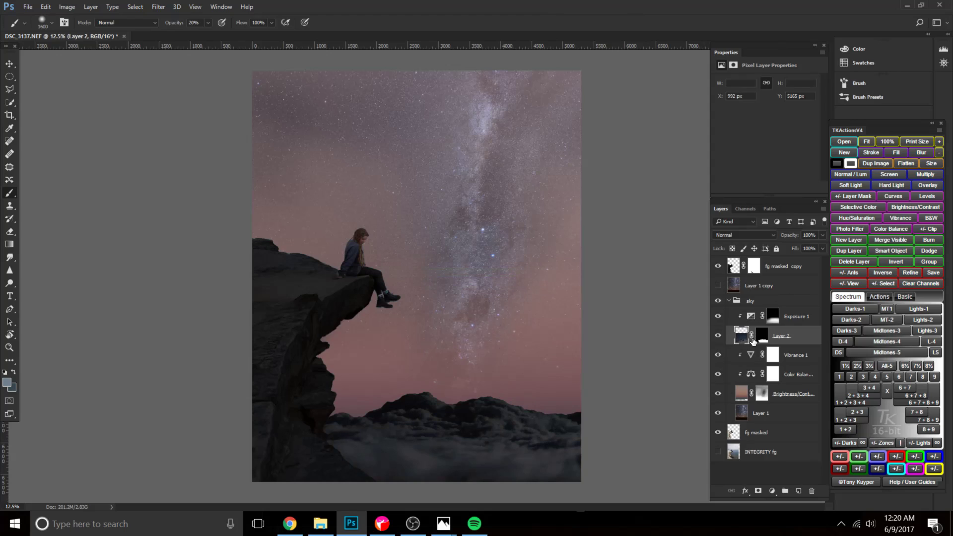
Compare the clouds with and without Exposure 1, and raise that adjustment's opacity to 100%.
click(718, 316)
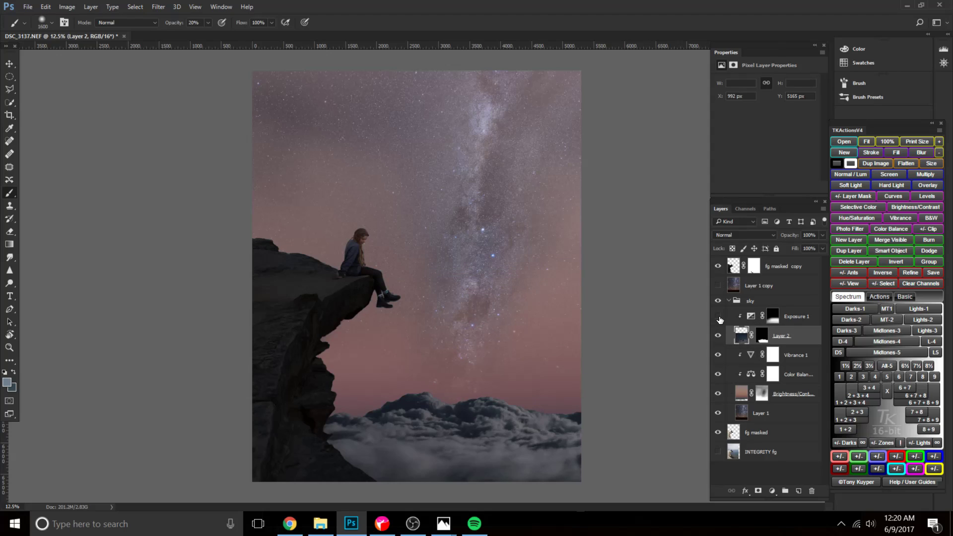
click(719, 317)
click(793, 316)
click(788, 235)
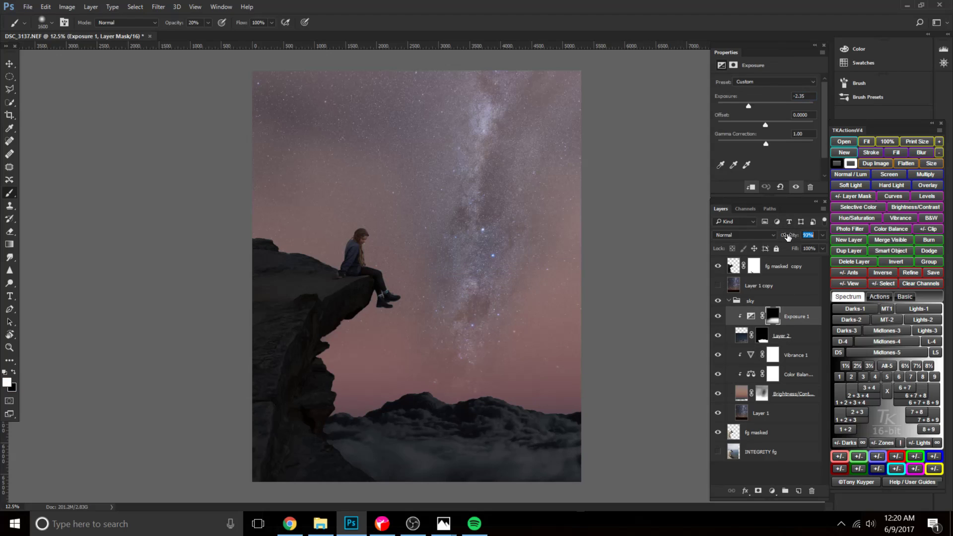
drag(784, 237, 807, 239)
click(768, 318)
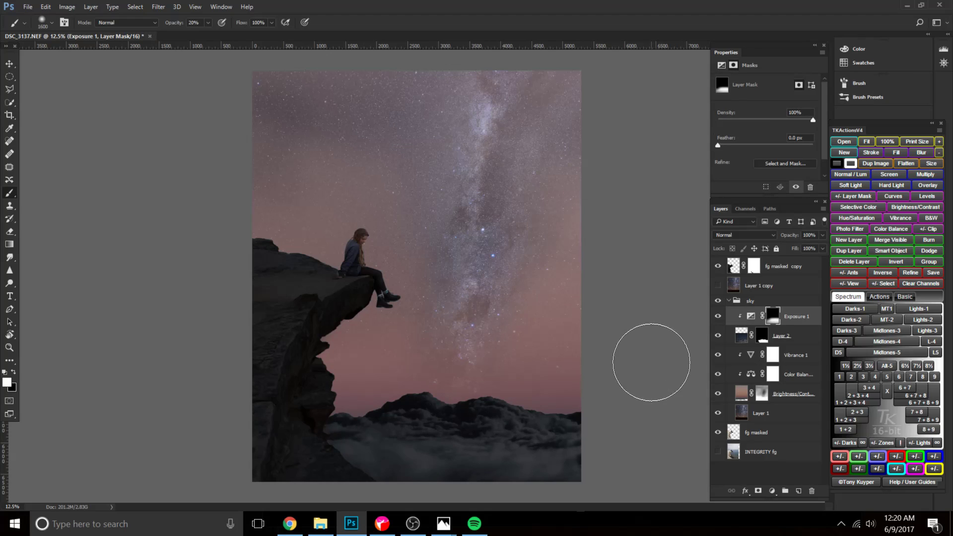
Paint black at 20% opacity on the Brightness/Contrast 1 mask to reveal the lower Milky Way down to the clouds.
click(742, 390)
click(762, 394)
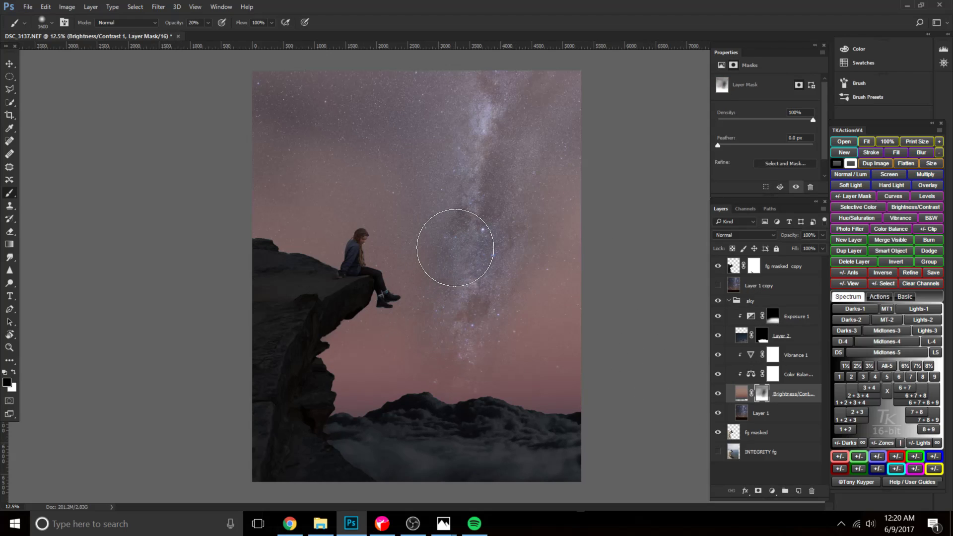
key(bracketright)
key(bracketright)
key(bracketright)
key(bracketright)
key(bracketright)
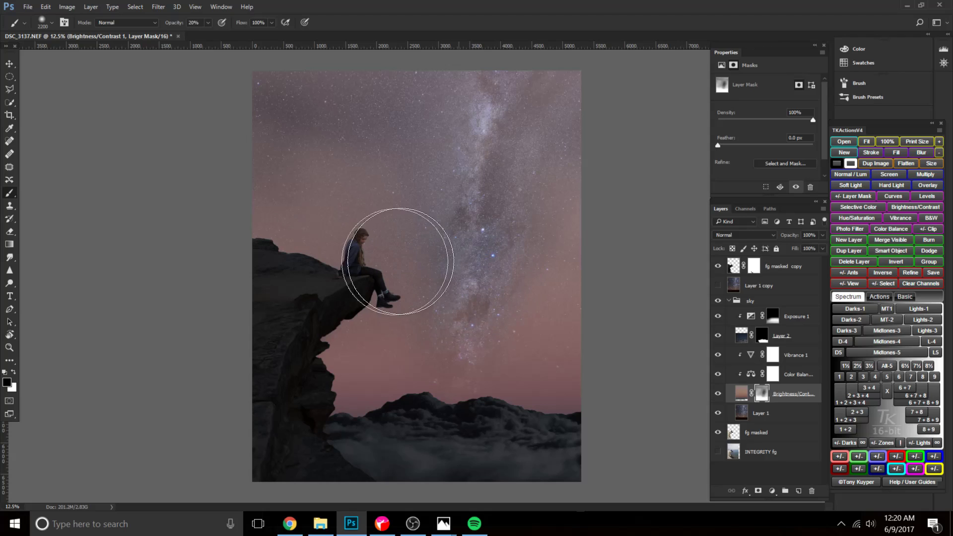
drag(453, 320, 454, 334)
key(bracketleft)
key(bracketleft)
key(bracketleft)
key(bracketleft)
key(bracketleft)
key(bracketleft)
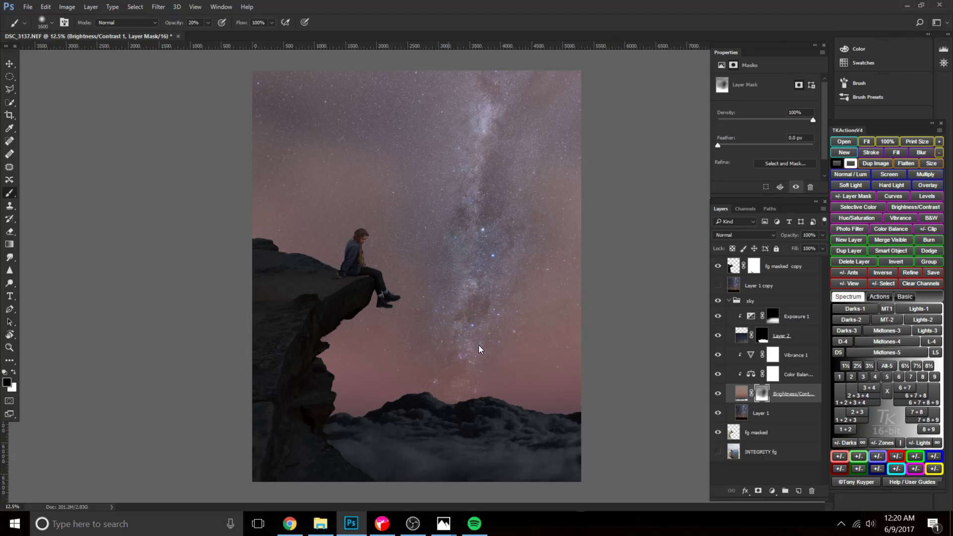
key(bracketleft)
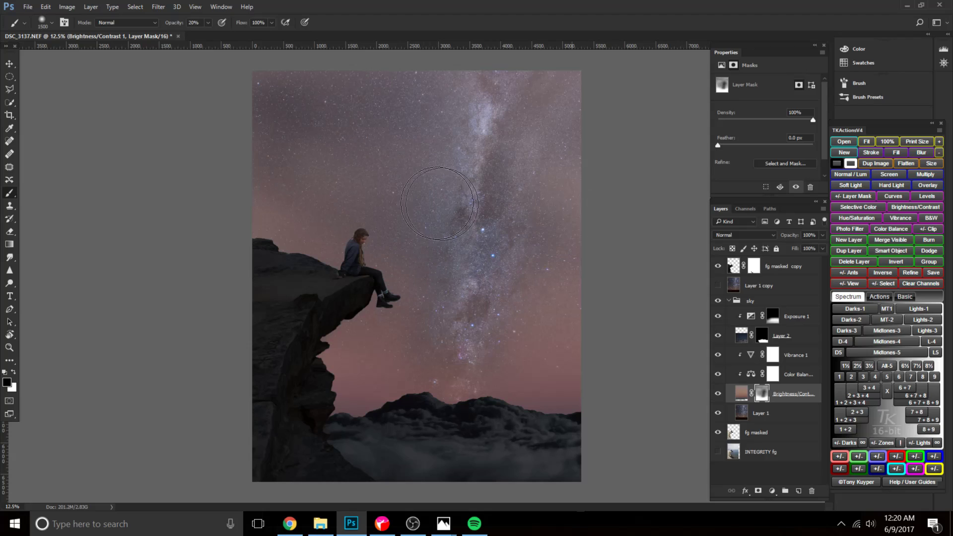
Reveal more stars across the upper sky and beside the woman on the same mask, using soft black brushes of about 2000 and 1600 px.
key(bracketright)
key(bracketright)
key(bracketright)
key(bracketright)
key(bracketright)
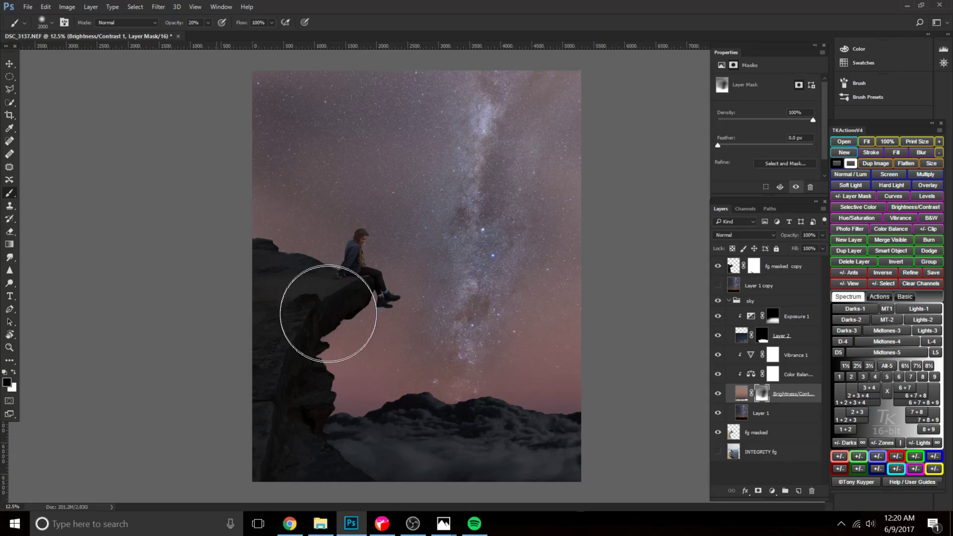
key(bracketleft)
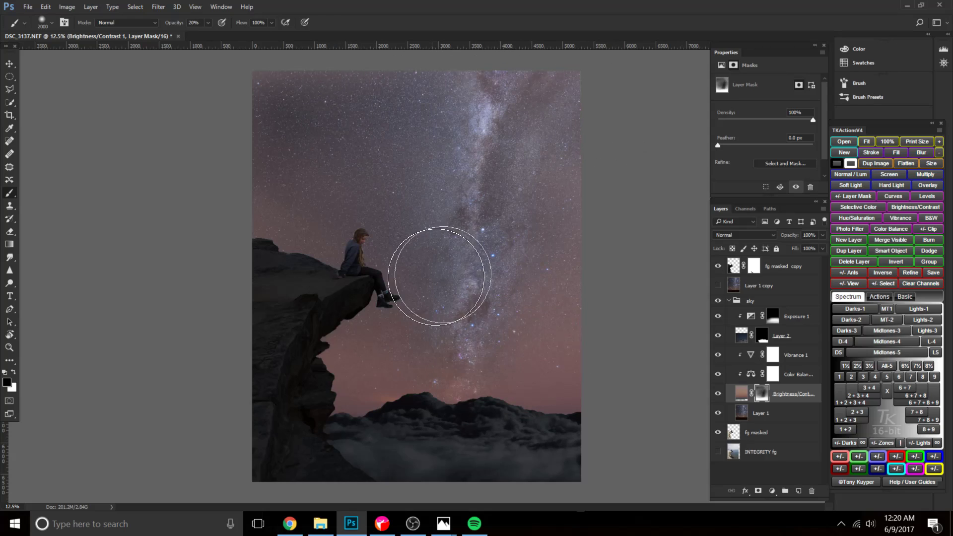
key(bracketleft)
key(bracketleft)
key(bracketleft)
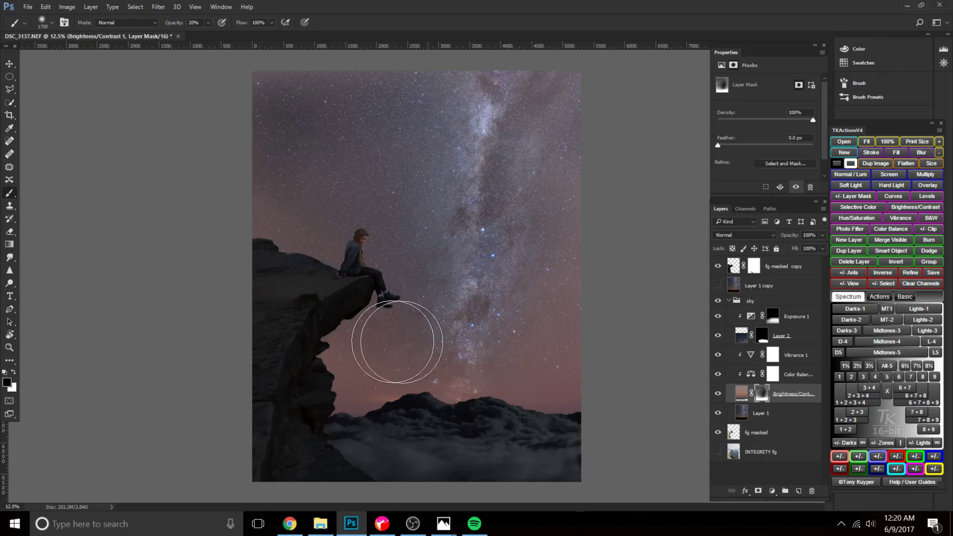
key(bracketleft)
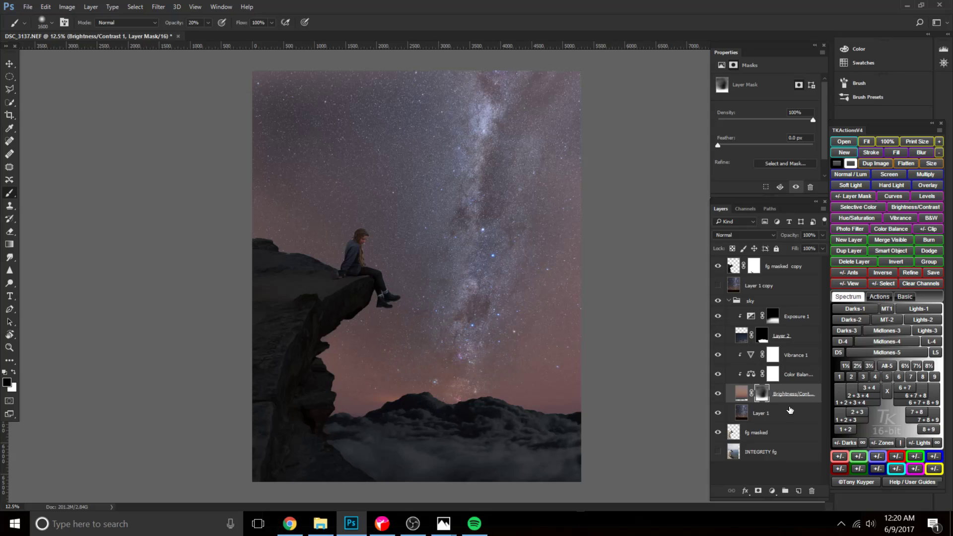
Clip a Brightness/Contrast adjustment to fg masked copy, invert its mask to black and lower its brightness.
click(778, 272)
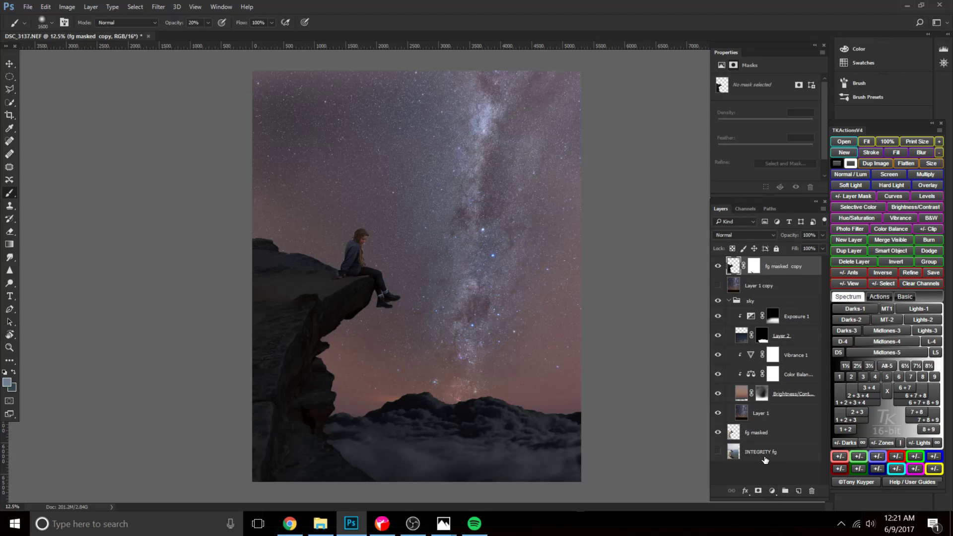
click(772, 491)
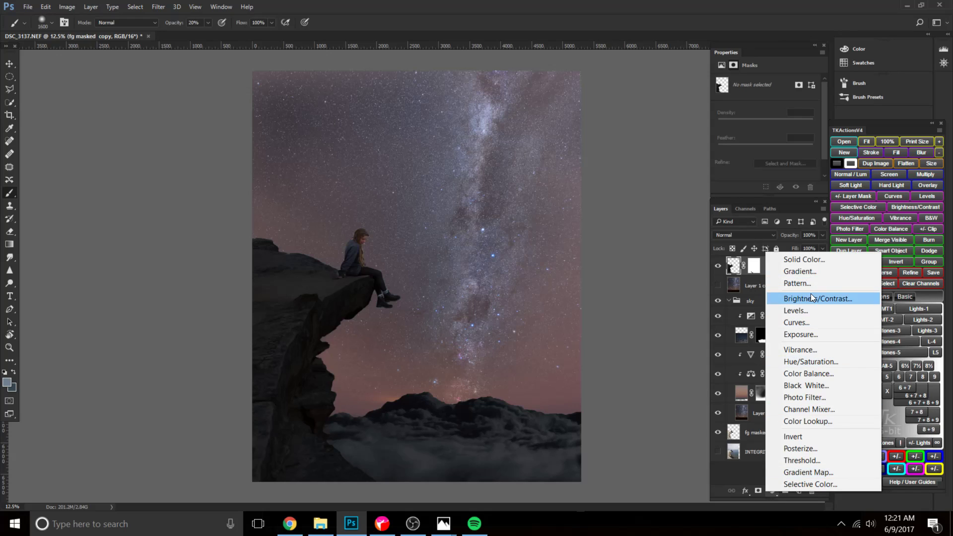
click(824, 298)
alt+click(789, 272)
click(766, 268)
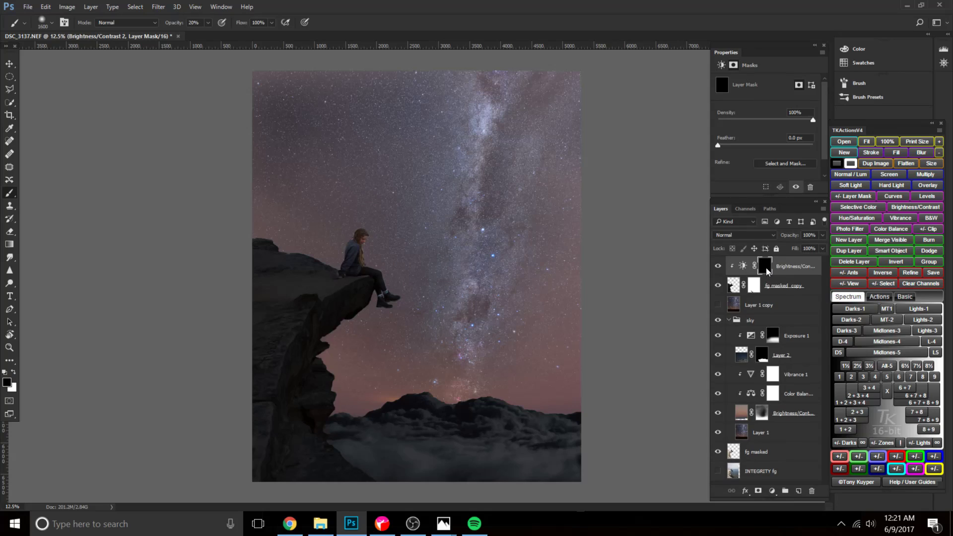
click(744, 266)
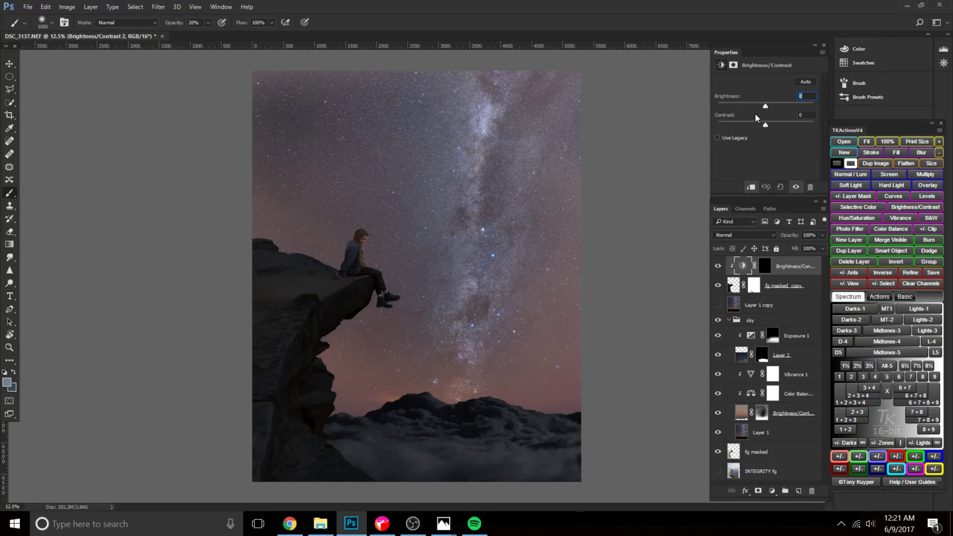
drag(763, 109, 738, 109)
Paint white at 20% opacity on the new Brightness/Contrast mask over the seated woman, using a brush of about 700 px.
click(764, 266)
key(d)
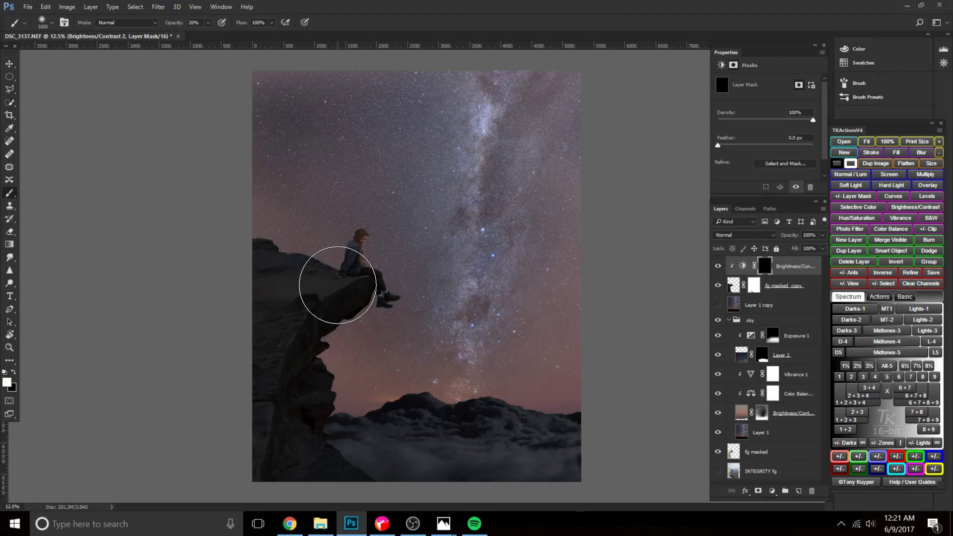
key(bracketleft)
key(bracketleft)
key(bracketleft)
key(bracketleft)
key(bracketleft)
key(bracketleft)
key(bracketleft)
key(bracketleft)
drag(352, 259, 361, 235)
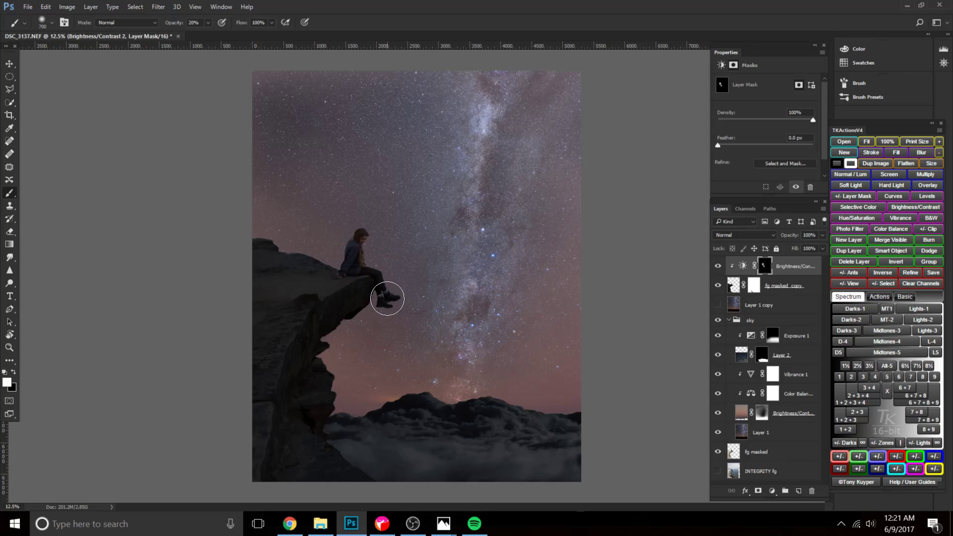
key(bracketright)
Set the woman's Brightness/Contrast brightness to -150 and paint more of the darkening onto her with a larger soft brush.
click(742, 266)
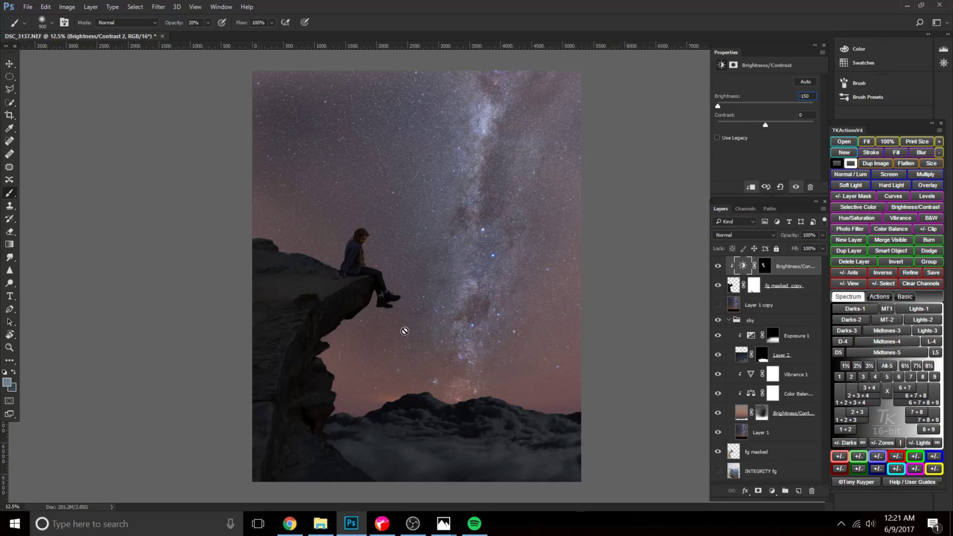
click(764, 266)
key(bracketright)
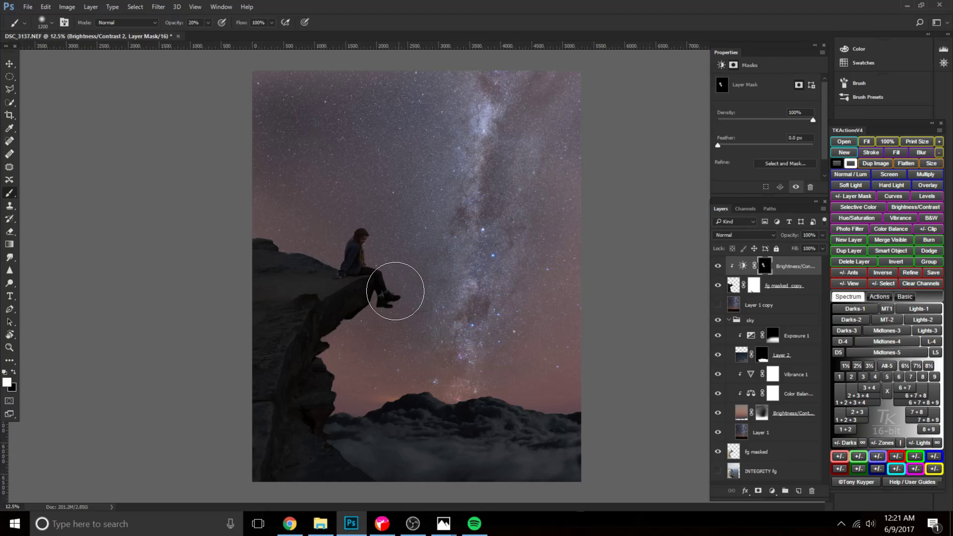
key(bracketleft)
key(bracketleft)
key(bracketleft)
Clip an Exposure adjustment to the foreground layer stack, lower its exposure to -5.83 and invert its mask to black.
click(780, 492)
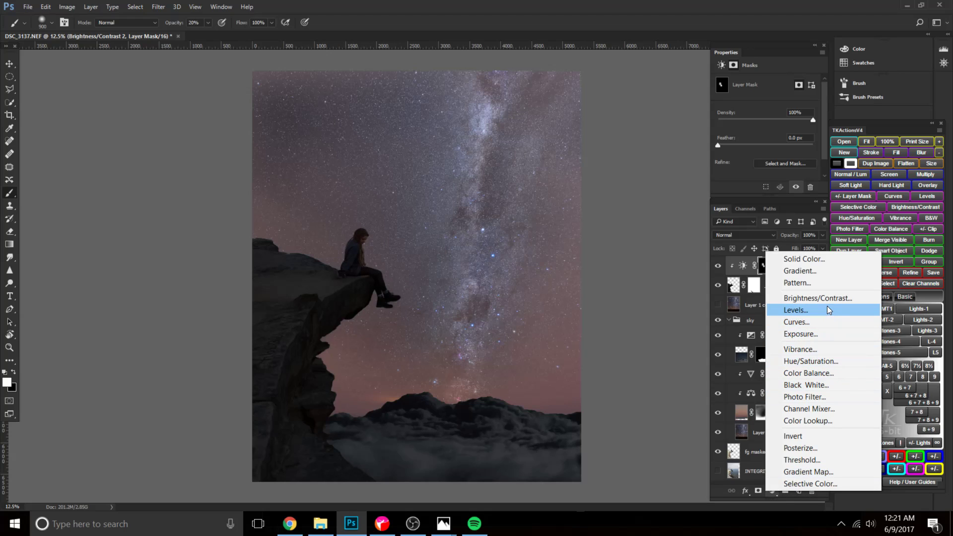
click(813, 334)
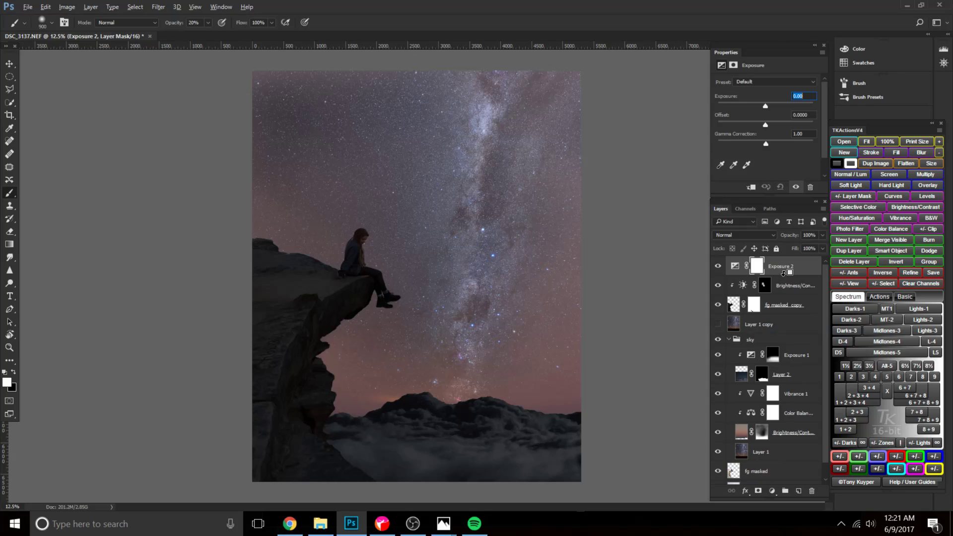
alt+click(784, 272)
drag(765, 109, 744, 109)
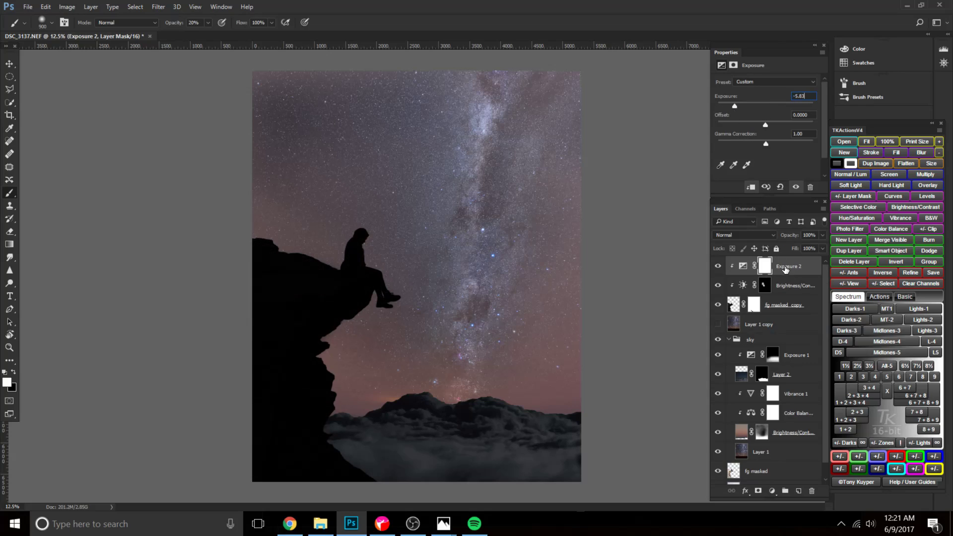
click(766, 272)
key(ctrl+i)
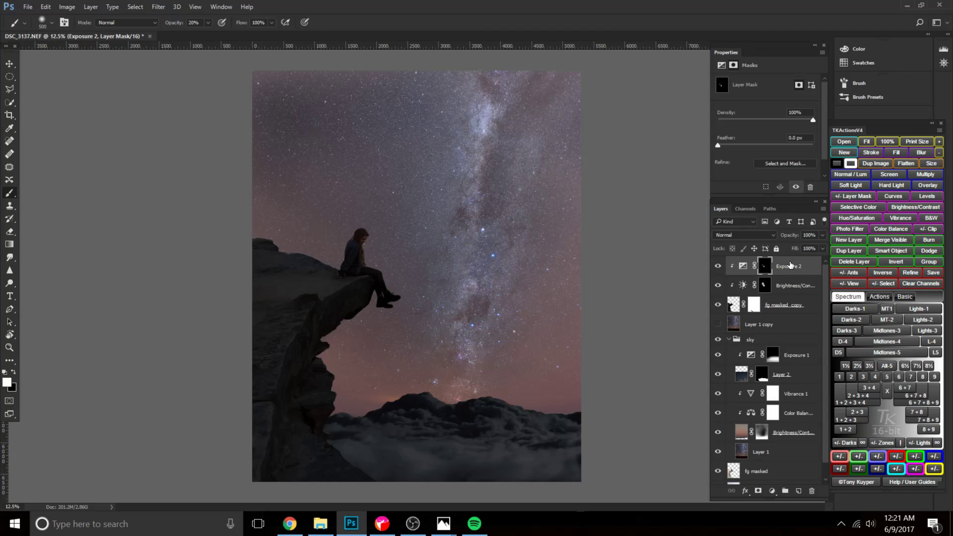
Paint white at 20% opacity on the new Exposure mask over the upper cliff, using a soft brush of about 1600 px.
click(765, 285)
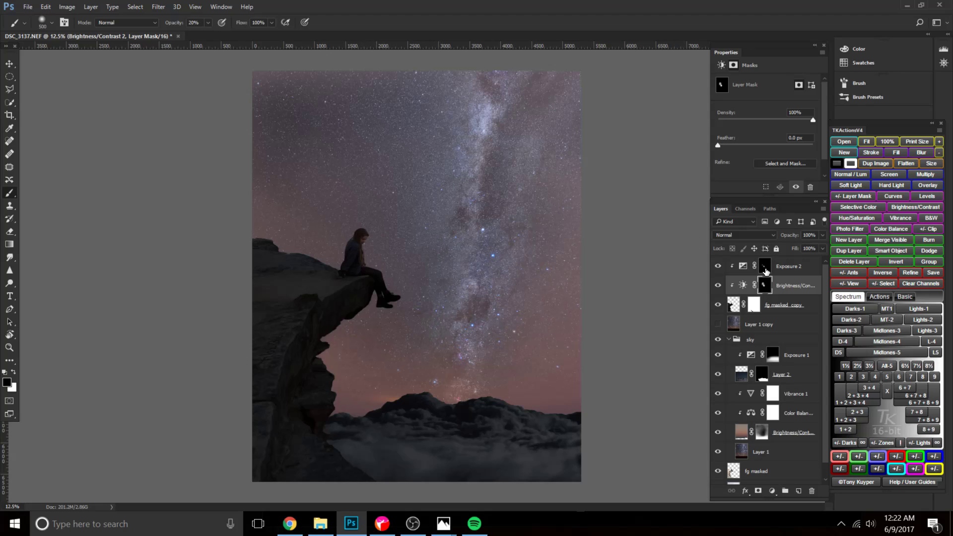
click(765, 268)
key(bracketright)
key(bracketright)
key(bracketright)
key(bracketright)
key(bracketright)
key(bracketright)
key(1)
key(bracketright)
key(bracketright)
key(bracketright)
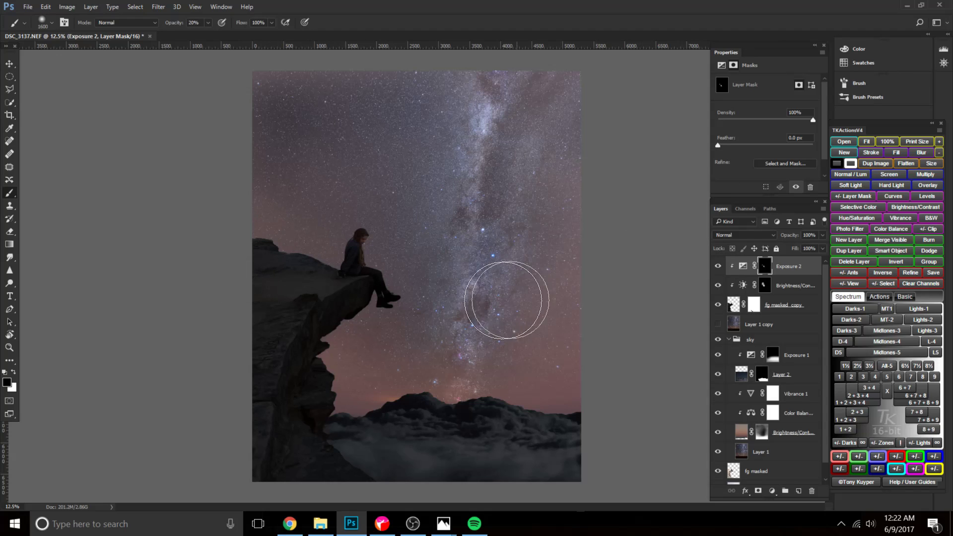
key(x)
mouse_move(208, 278)
mouse_down()
mouse_move(254, 244)
mouse_move(308, 237)
mouse_move(226, 292)
mouse_move(234, 270)
mouse_move(269, 267)
mouse_move(211, 281)
mouse_move(258, 283)
mouse_up()
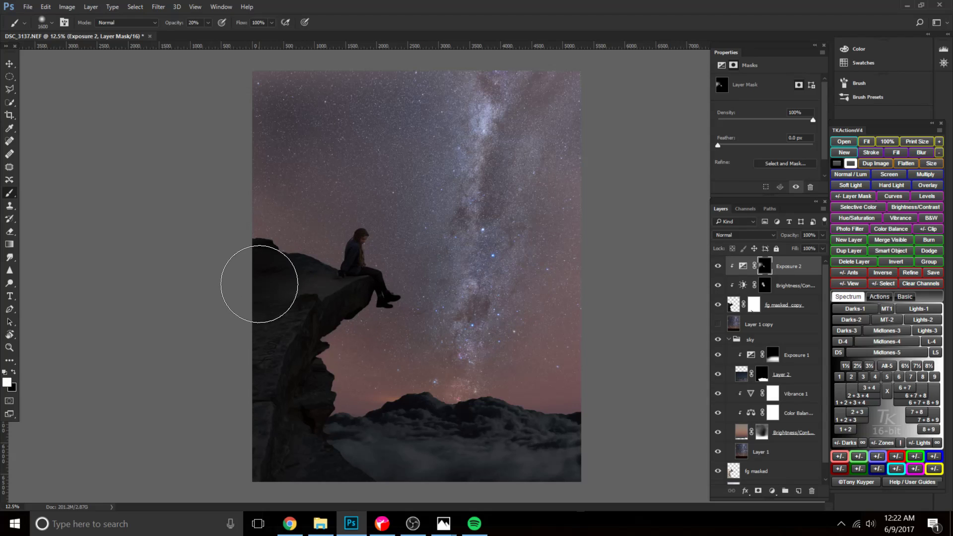
Build up the Exposure darkening on the cliff face and ledge in white, using brushes of about 1500 and 1000 px.
key(bracketright)
key(bracketright)
key(bracketleft)
key(bracketleft)
key(bracketleft)
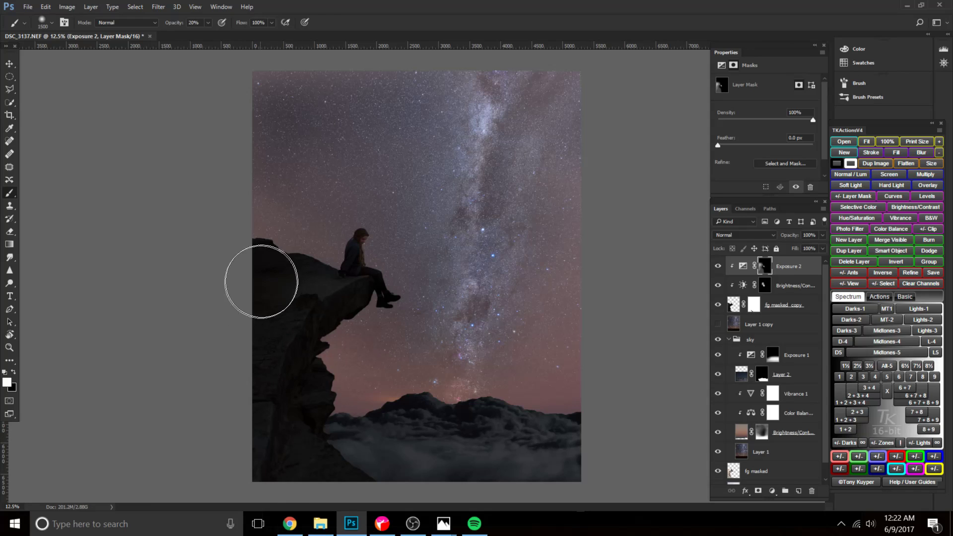
key(bracketleft)
key(bracketleft)
key(bracketleft)
key(bracketleft)
key(bracketleft)
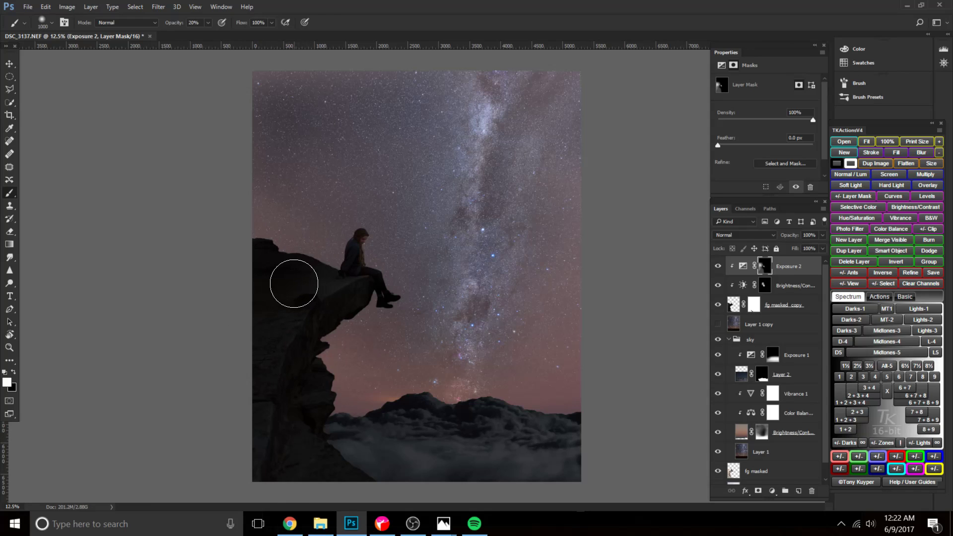
key(bracketleft)
key(bracketleft)
Extend the darkening down the lower cliff face on the Exposure mask with white at 20% opacity.
key(x)
key(bracketright)
key(bracketright)
key(bracketright)
key(bracketright)
key(bracketright)
key(bracketright)
key(bracketright)
key(bracketright)
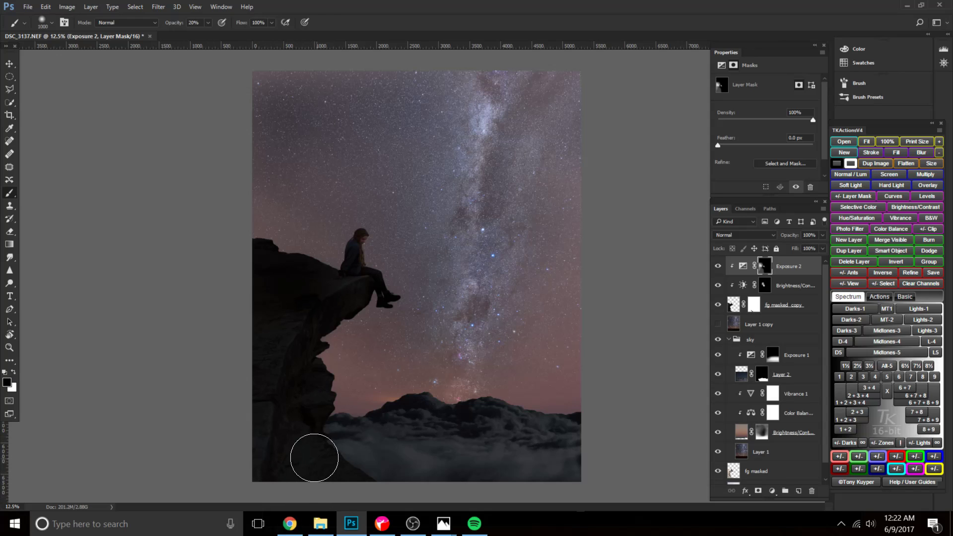
key(bracketright)
key(bracketleft)
key(bracketleft)
key(x)
mouse_move(304, 380)
mouse_down()
mouse_move(275, 342)
mouse_move(249, 479)
mouse_move(302, 350)
mouse_move(353, 486)
mouse_up()
key(x)
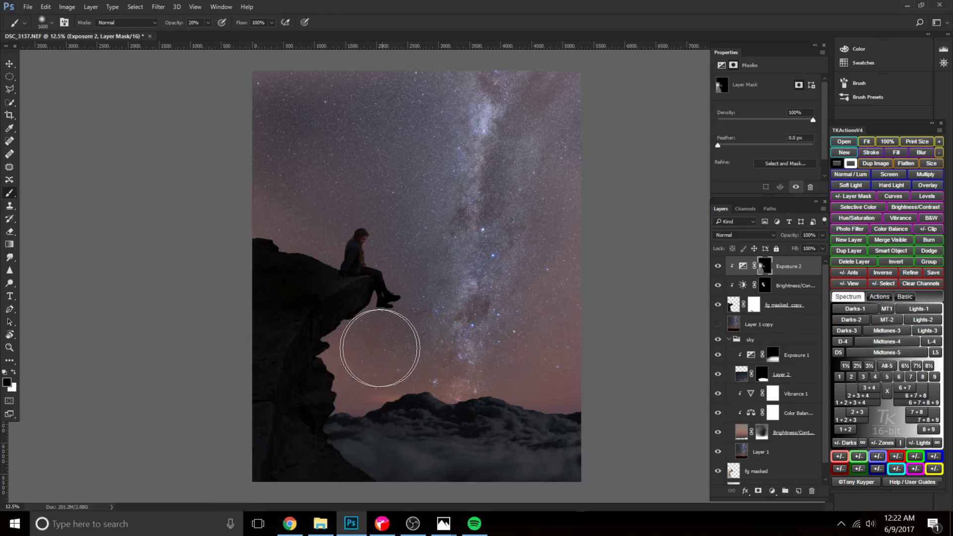
Paint black with a larger soft brush on the Exposure mask to ease the darkening along the cliff.
key(bracketright)
key(bracketright)
key(bracketright)
key(5)
mouse_move(325, 346)
mouse_down()
mouse_move(306, 435)
mouse_move(290, 370)
mouse_move(279, 236)
mouse_up()
Paint white at 10% opacity on the Exposure mask over the ledge beside the woman, reducing the brush to about 700 px.
key(x)
key(bracketleft)
key(bracketleft)
key(bracketleft)
key(bracketleft)
key(bracketleft)
key(bracketright)
key(bracketright)
key(bracketleft)
key(bracketleft)
key(bracketleft)
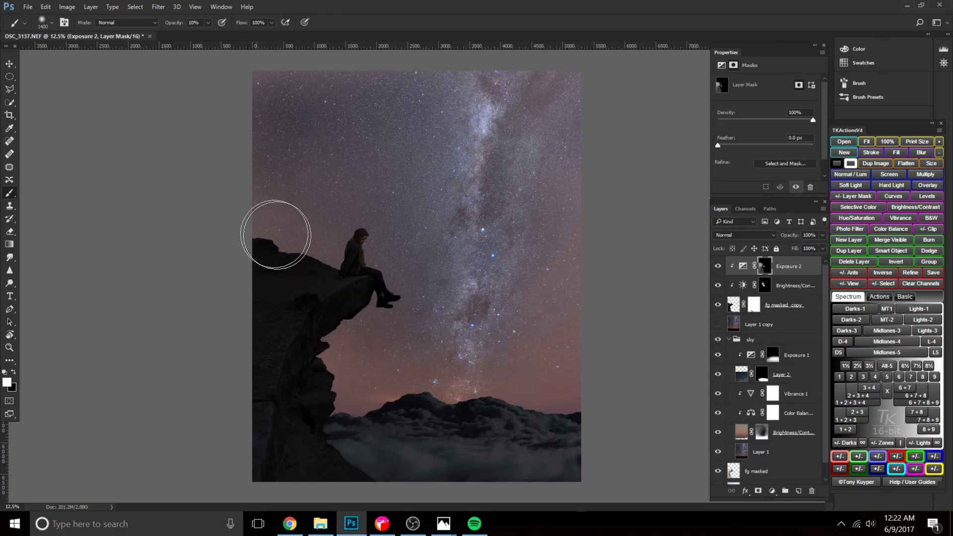
key(bracketleft)
key(bracketleft)
key(bracketleft)
key(bracketleft)
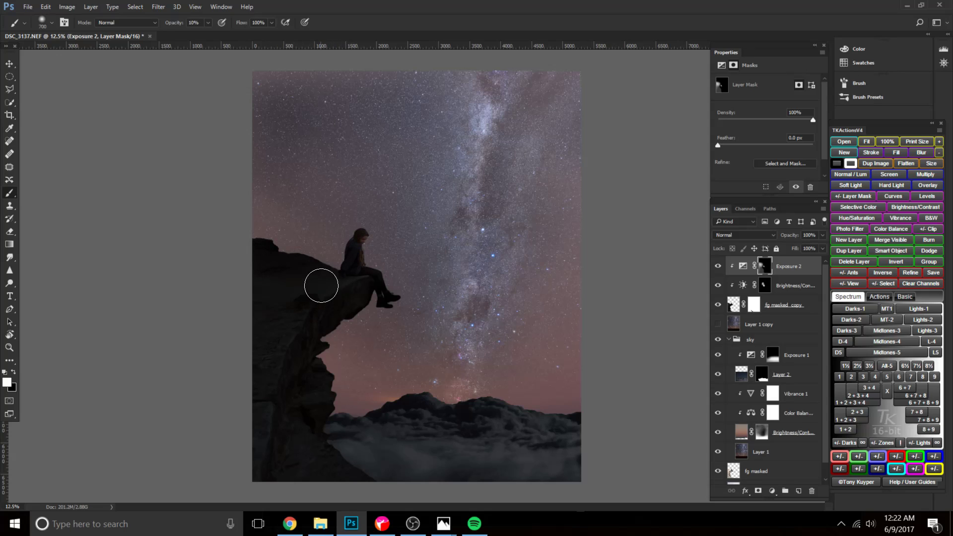
Blend the cliff darkening on the Exposure mask at 5% opacity with a soft brush of about 1300 px.
key(bracketright)
key(bracketright)
key(bracketleft)
key(bracketright)
key(bracketright)
key(bracketright)
key(6)
Compare the foreground with and without its clipped Exposure and Brightness/Contrast adjustments by toggling their visibility.
click(781, 306)
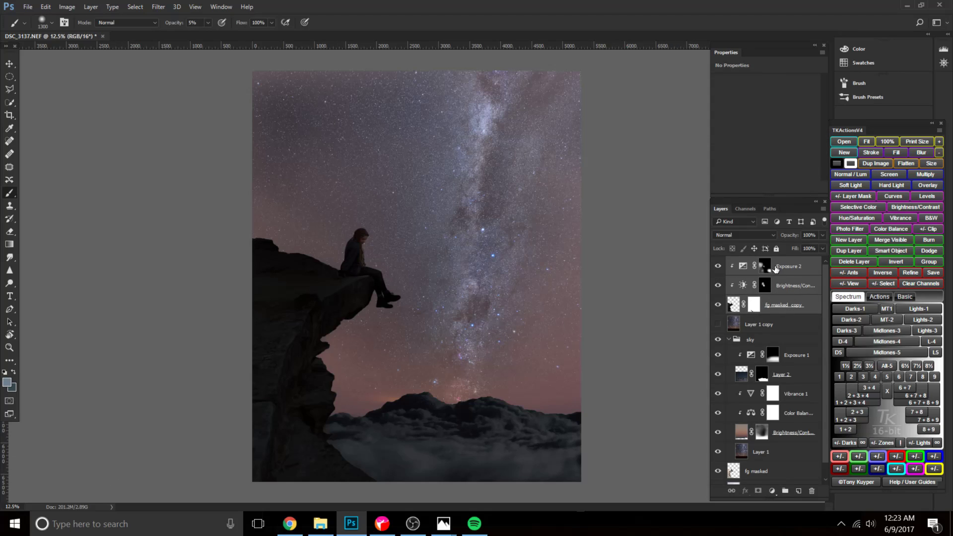
scroll(762, 327, down, 1)
scroll(739, 317, up, 1)
click(717, 267)
click(718, 285)
click(718, 286)
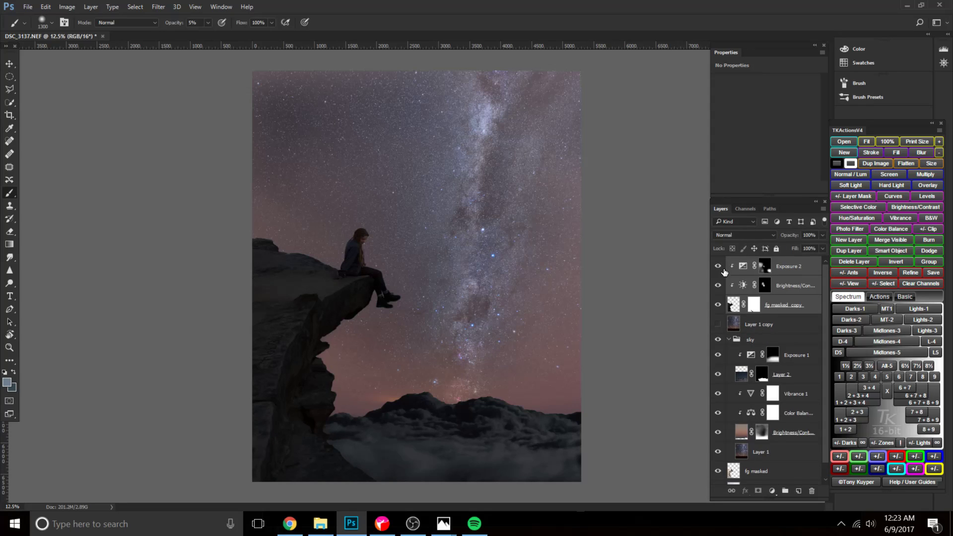
click(717, 266)
Duplicate Layer 1 in the sky group and open the copy in the Camera Raw Filter.
click(761, 325)
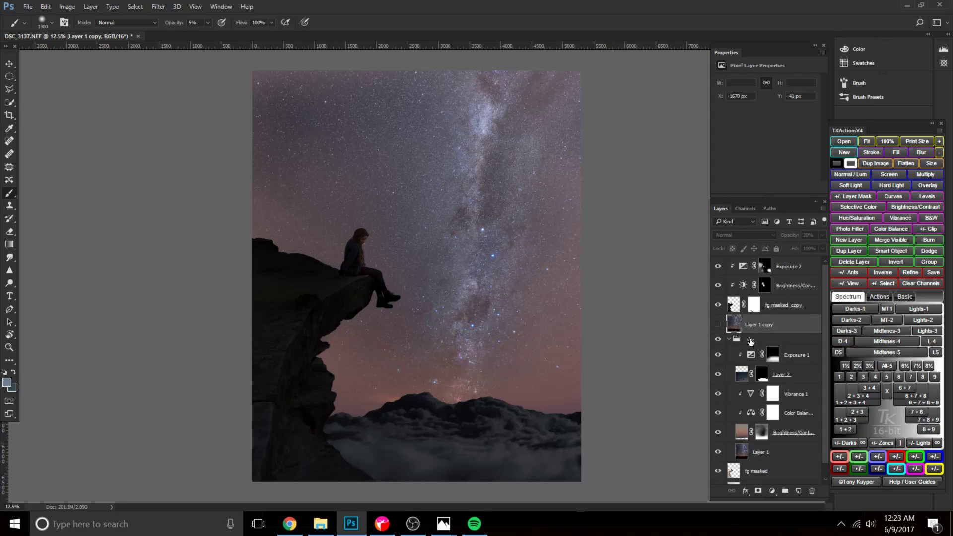
click(749, 342)
scroll(779, 352, down, 1)
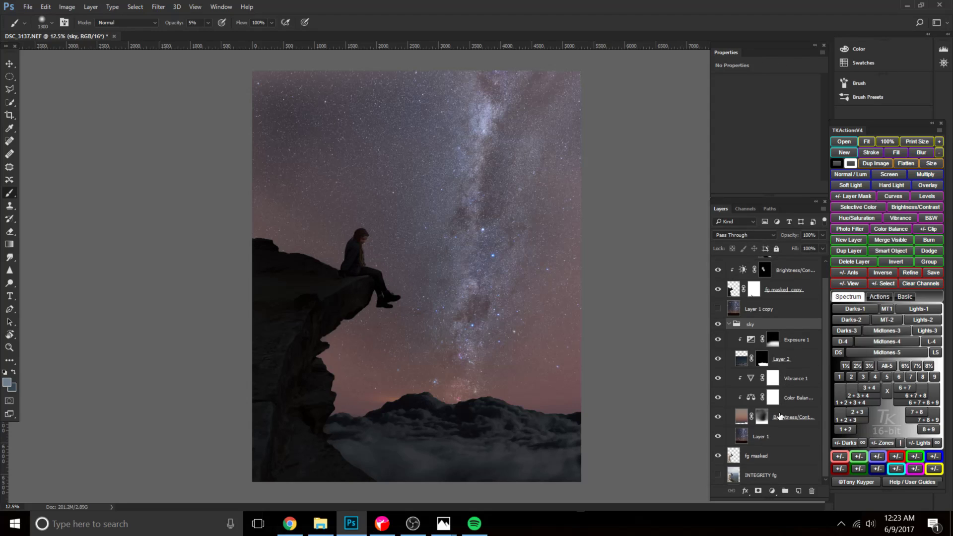
click(760, 439)
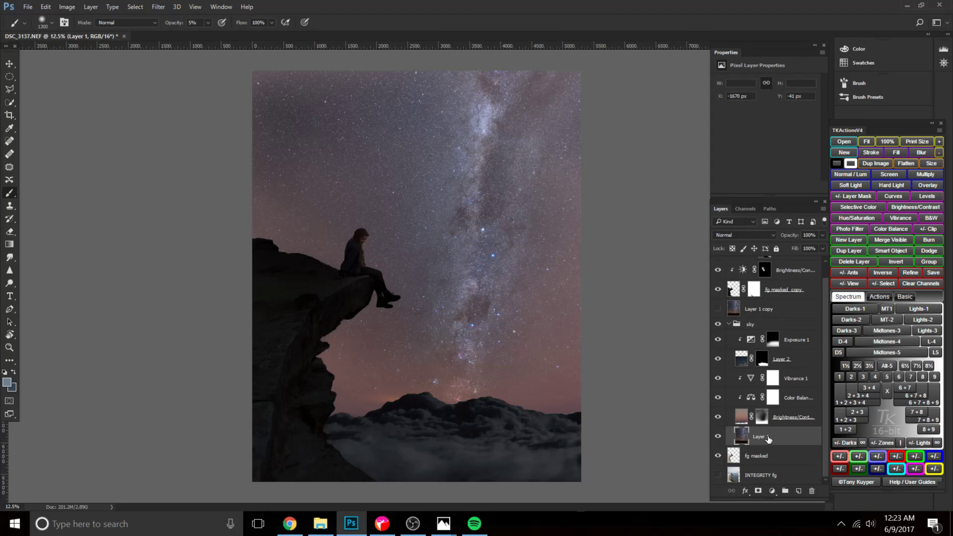
key(ctrl+j)
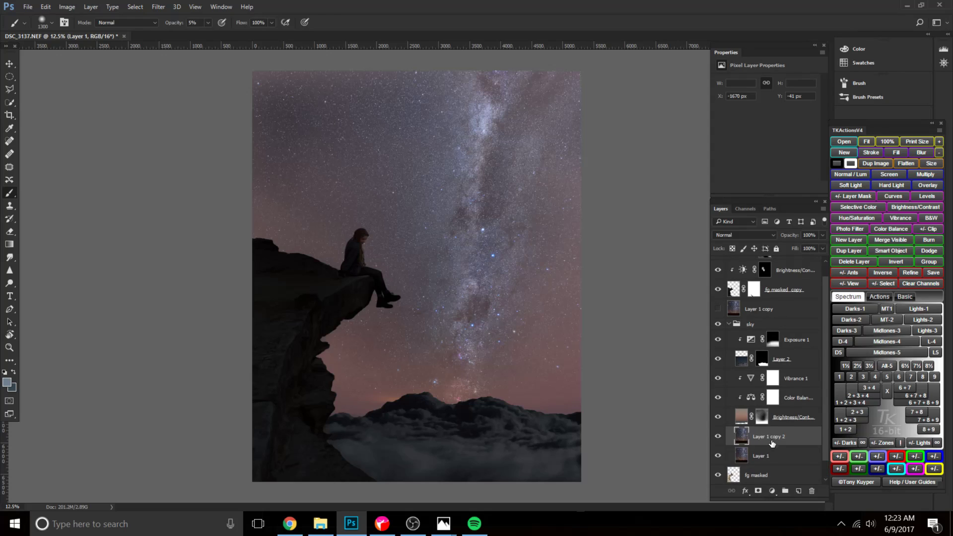
click(159, 10)
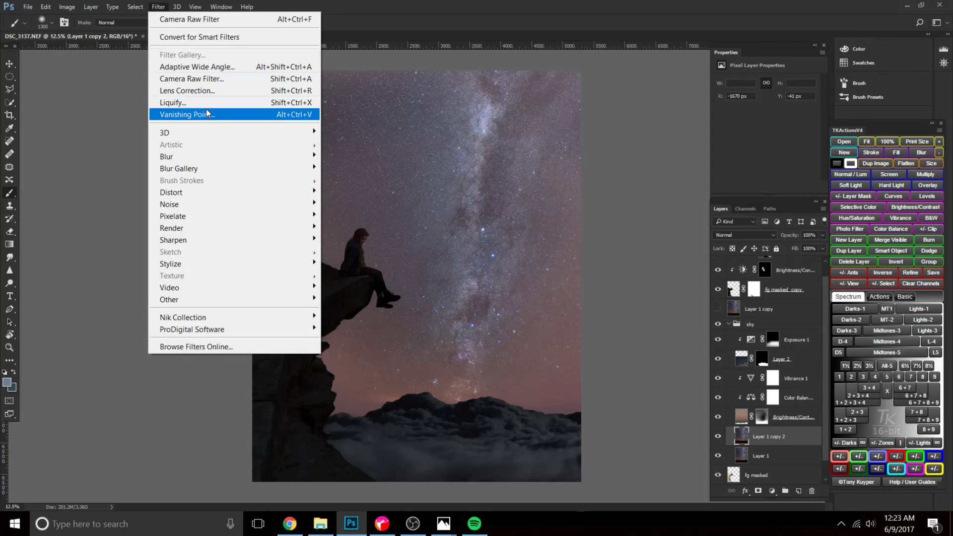
click(205, 80)
click(404, 525)
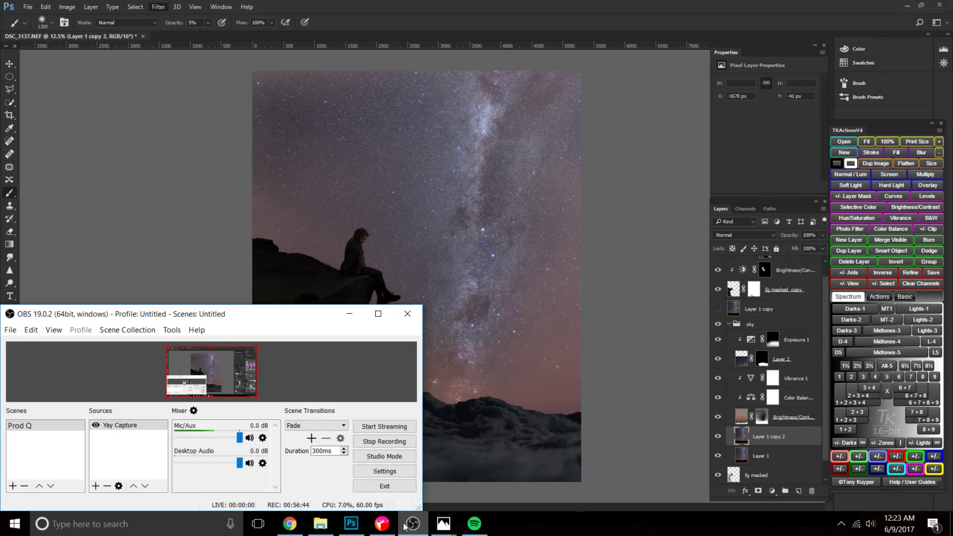
click(406, 527)
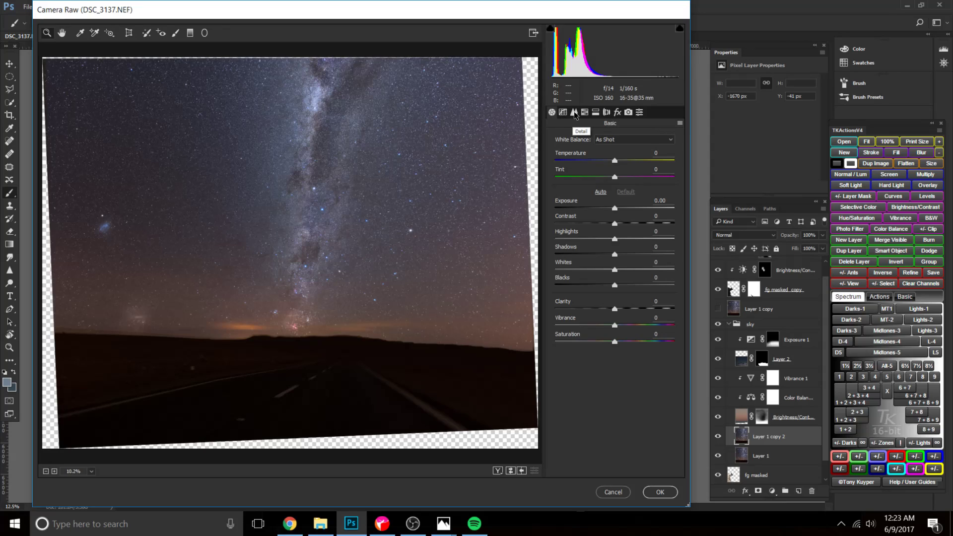
Try to remove the color fringes around the bright stars with purple defringe amounts up to 6 and a 23/70 hue range.
click(608, 112)
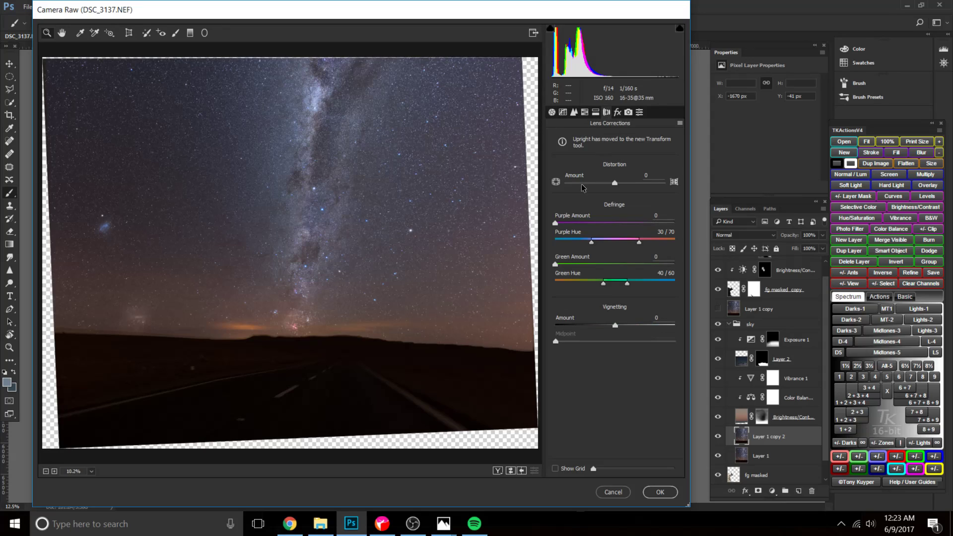
mouse_move(559, 224)
mouse_down()
mouse_move(568, 225)
mouse_move(550, 226)
mouse_up()
click(317, 232)
click(355, 221)
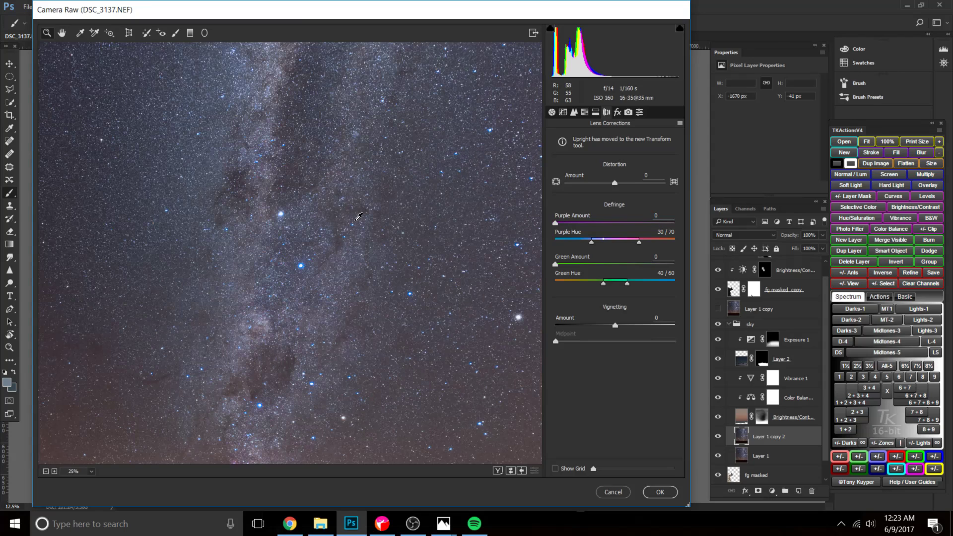
click(356, 221)
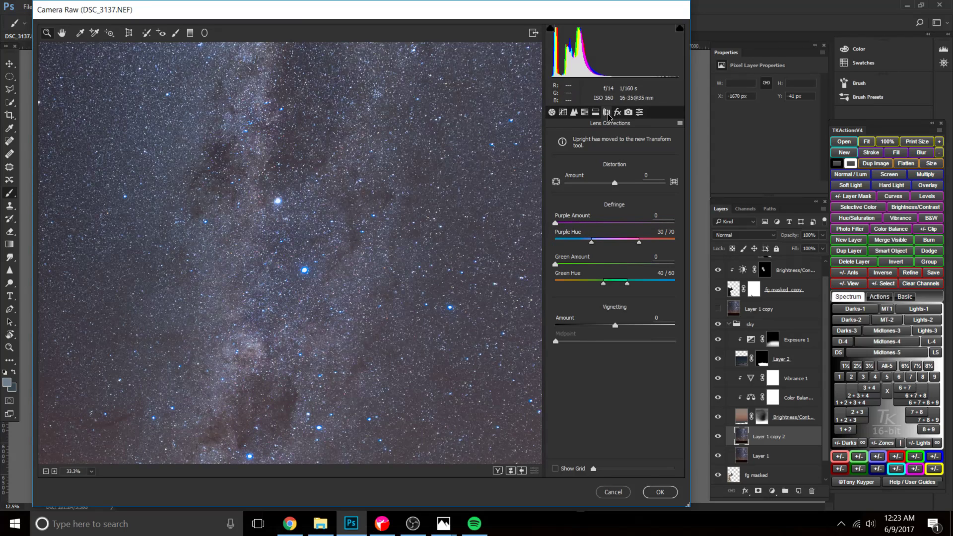
drag(563, 226, 583, 245)
key(ctrl+plus)
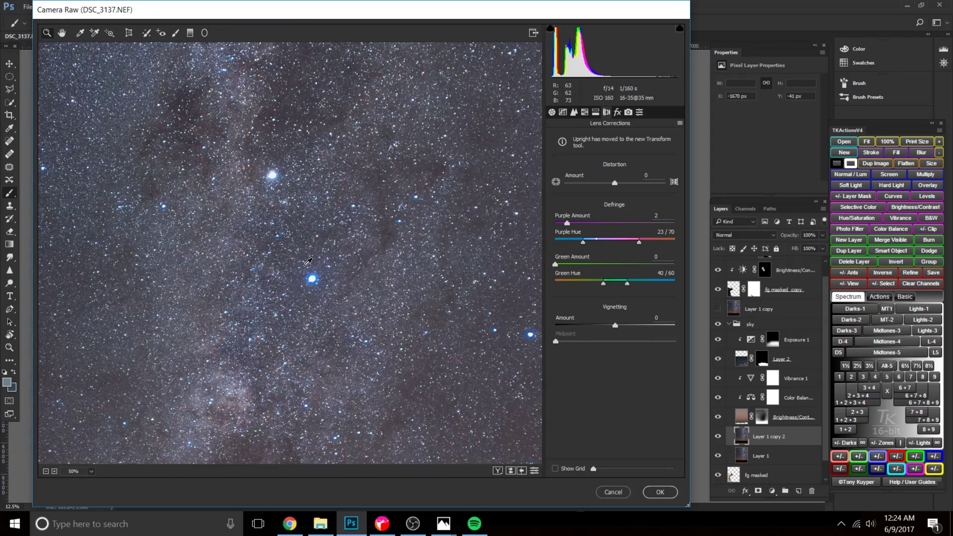
double_click(566, 223)
drag(556, 222, 592, 224)
click(357, 318)
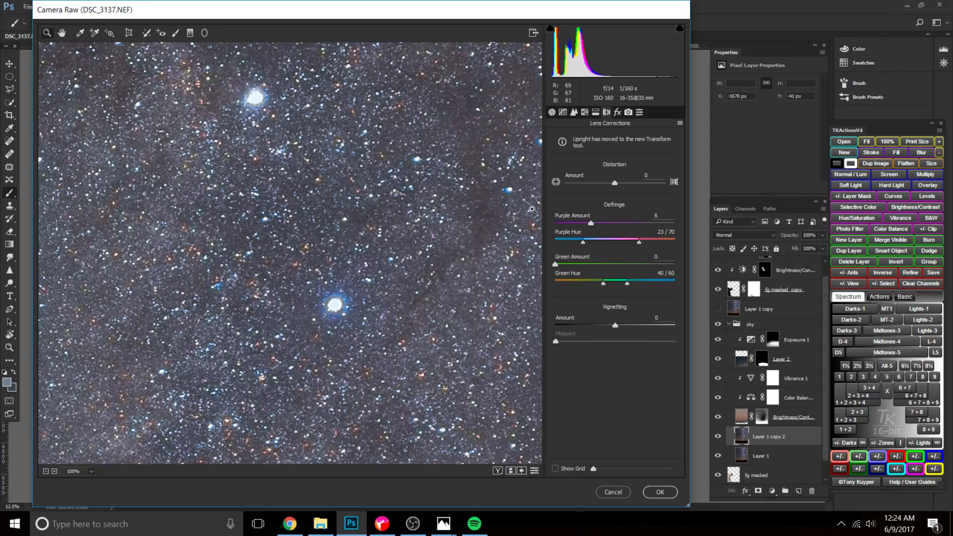
drag(590, 223, 562, 226)
key(ctrl+minus)
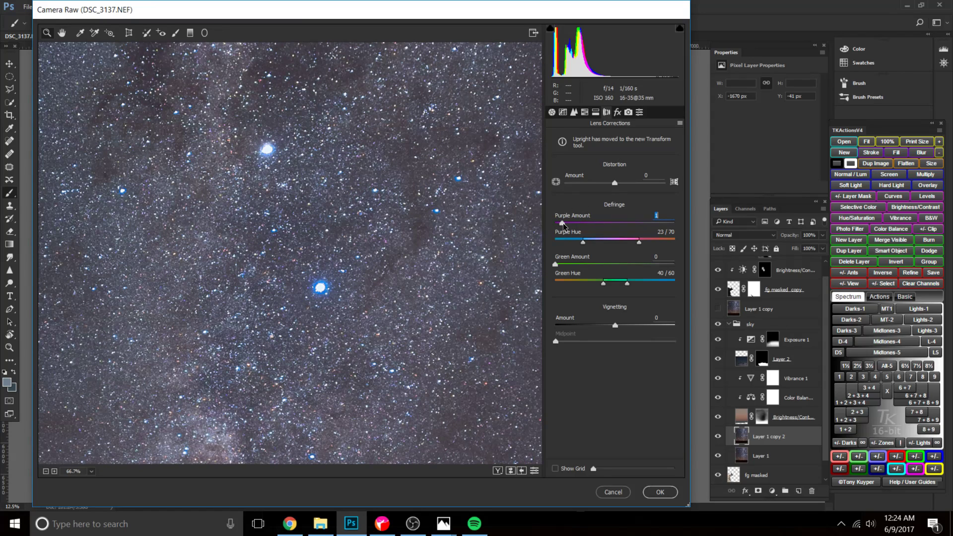
Try wider purple and green defringe hue ranges on the stars, and return both defringe amounts to 0.
drag(555, 266, 568, 266)
mouse_move(628, 286)
mouse_down()
mouse_move(673, 284)
mouse_move(628, 284)
mouse_move(645, 284)
mouse_up()
drag(584, 244, 570, 243)
mouse_move(639, 244)
mouse_down()
mouse_move(628, 244)
mouse_move(670, 244)
mouse_move(630, 243)
mouse_up()
drag(562, 222, 562, 226)
drag(564, 224, 568, 226)
mouse_move(628, 238)
mouse_down()
mouse_move(662, 240)
mouse_move(620, 243)
mouse_move(669, 247)
mouse_move(634, 244)
mouse_up()
drag(569, 224, 548, 227)
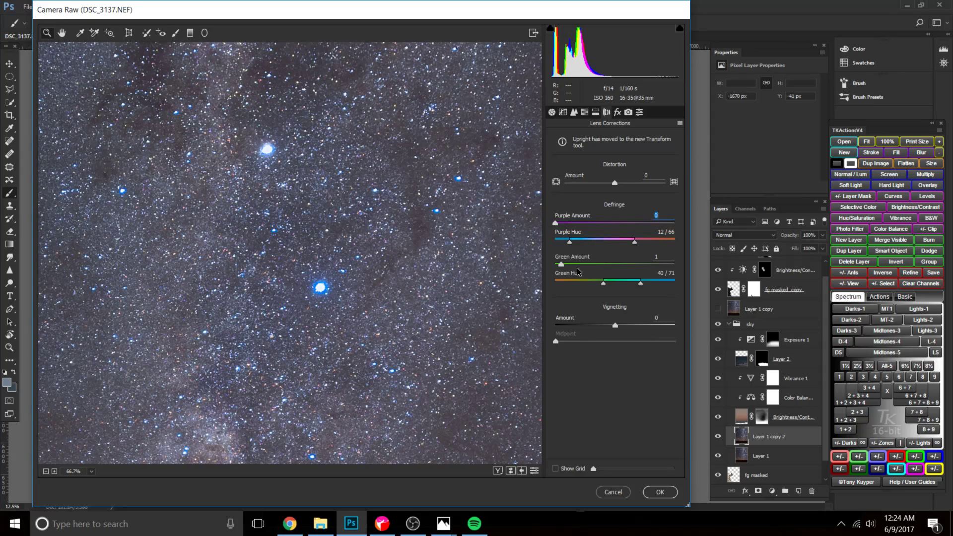
mouse_move(561, 265)
mouse_down()
mouse_move(544, 268)
mouse_move(639, 267)
mouse_move(569, 267)
mouse_move(577, 267)
mouse_up()
drag(641, 283, 673, 283)
drag(578, 266, 556, 266)
key(ctrl+0)
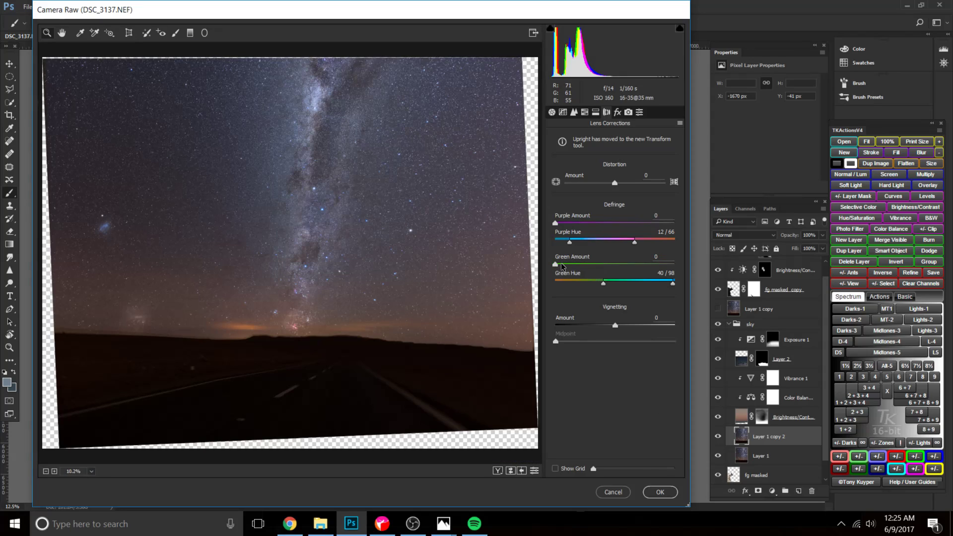
In the Basic adjustments, set the Milky Way copy's exposure to -0.10 and whites to +46.
click(574, 112)
click(585, 111)
click(563, 112)
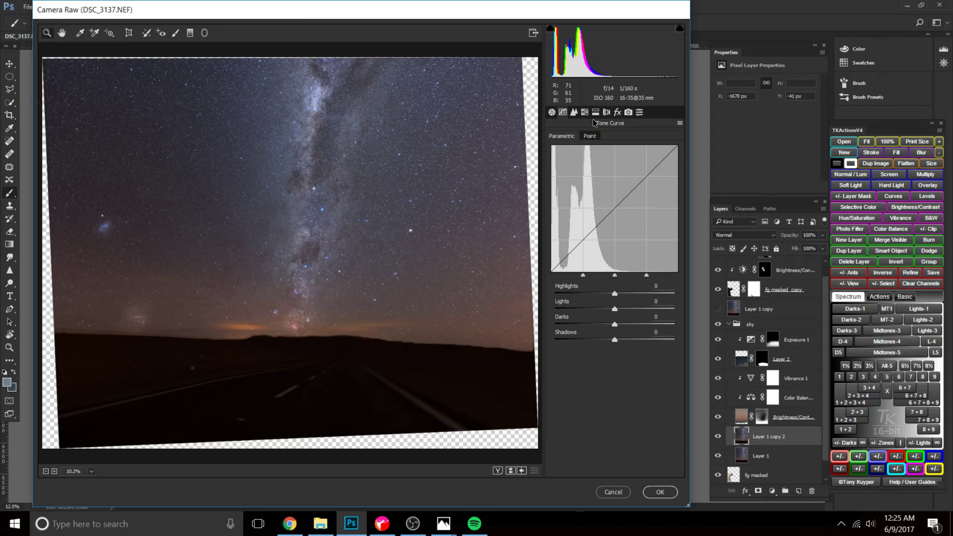
click(552, 112)
key(ctrl+plus)
key(ctrl+plus)
key(ctrl+plus)
key(ctrl+minus)
key(ctrl+0)
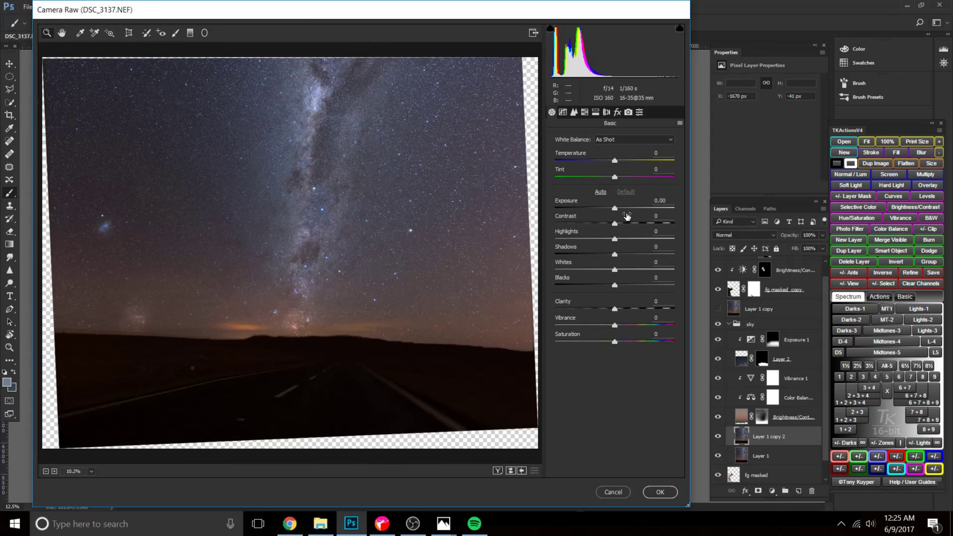
click(613, 208)
drag(612, 208, 609, 207)
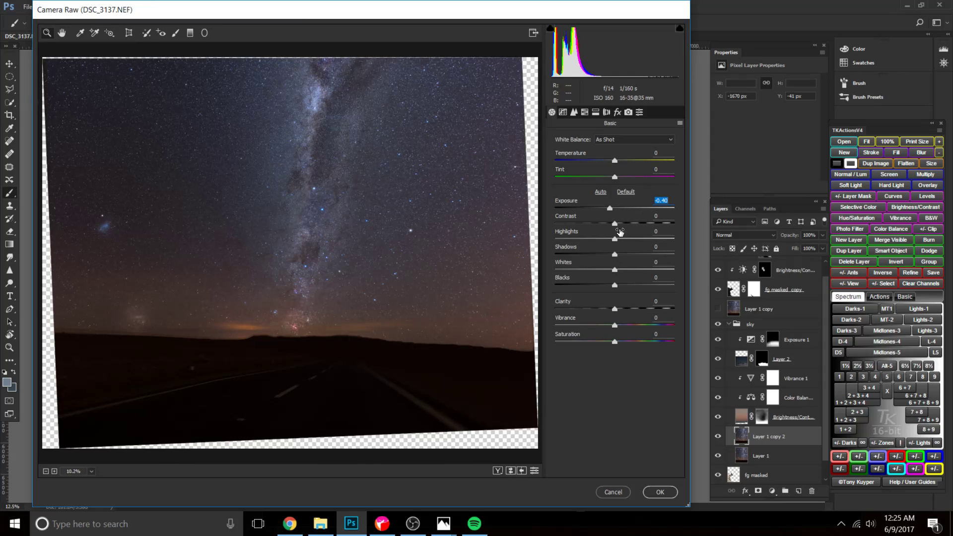
double_click(610, 208)
drag(615, 207, 612, 207)
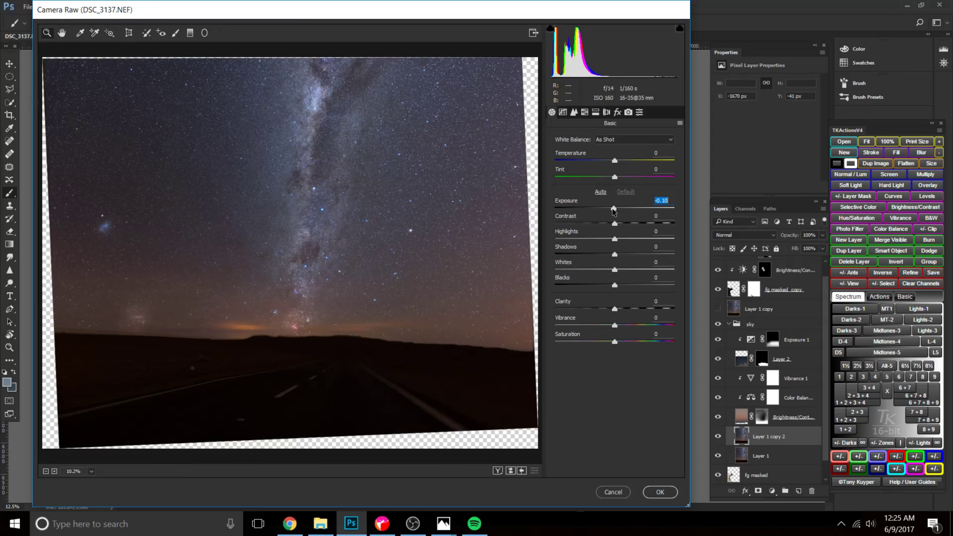
drag(615, 271, 645, 268)
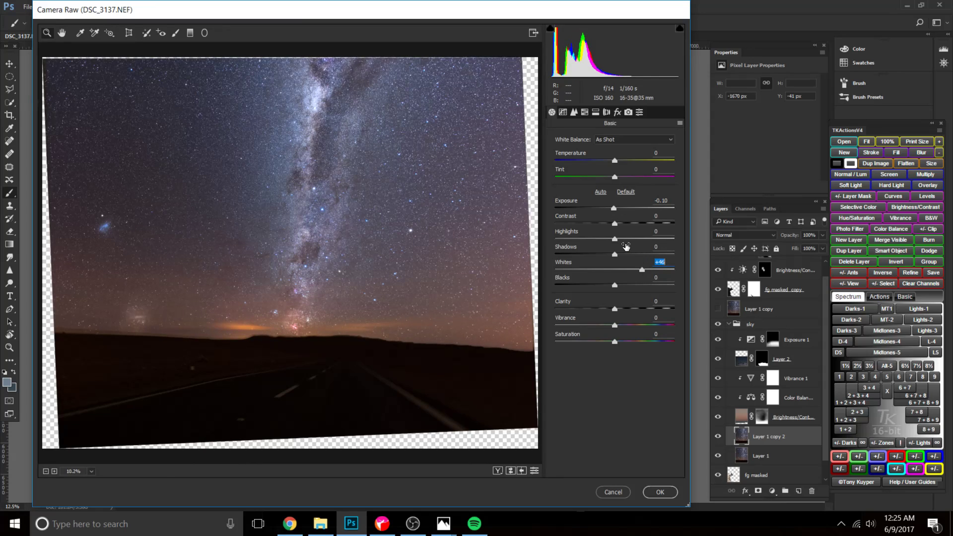
Set highlights to -20 and shadows to -2, and apply lens vignetting of -68 with a midpoint of 30.
mouse_move(614, 239)
mouse_down()
mouse_move(593, 256)
mouse_move(613, 255)
mouse_up()
click(606, 114)
click(616, 115)
click(607, 115)
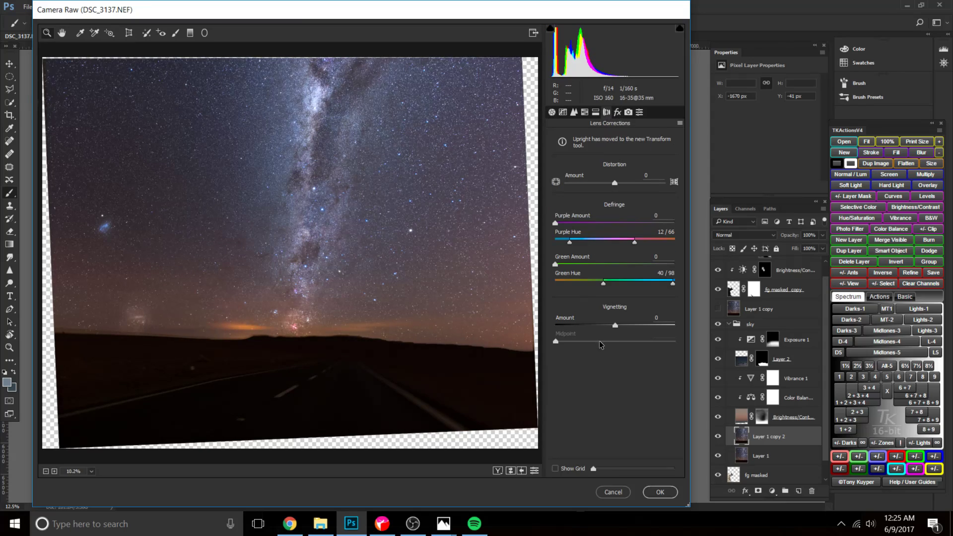
drag(618, 324, 590, 344)
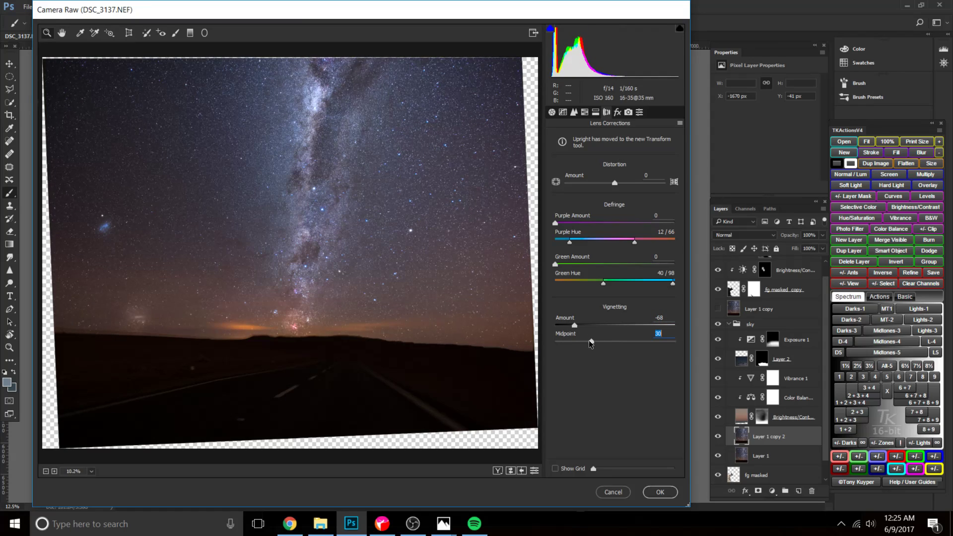
Fine-tune the Milky Way copy's dehaze amount, trying a slight negative value before raising it to about zero.
click(617, 113)
mouse_move(614, 154)
mouse_down()
mouse_move(640, 159)
mouse_move(611, 157)
mouse_up()
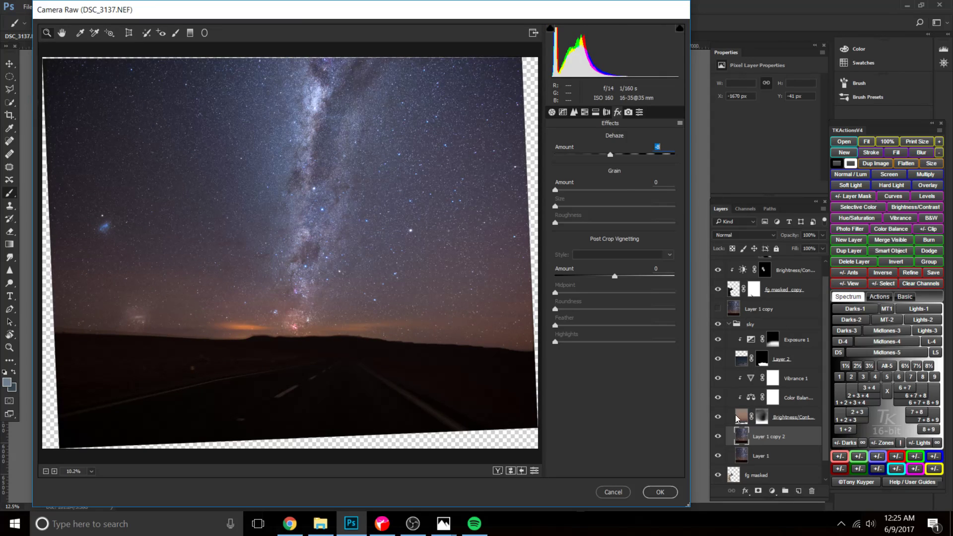
drag(609, 155, 616, 159)
Shift the white balance slightly cooler in temperature and greener in tint, and apply the Camera Raw adjustments to Layer 1 copy 2.
click(553, 112)
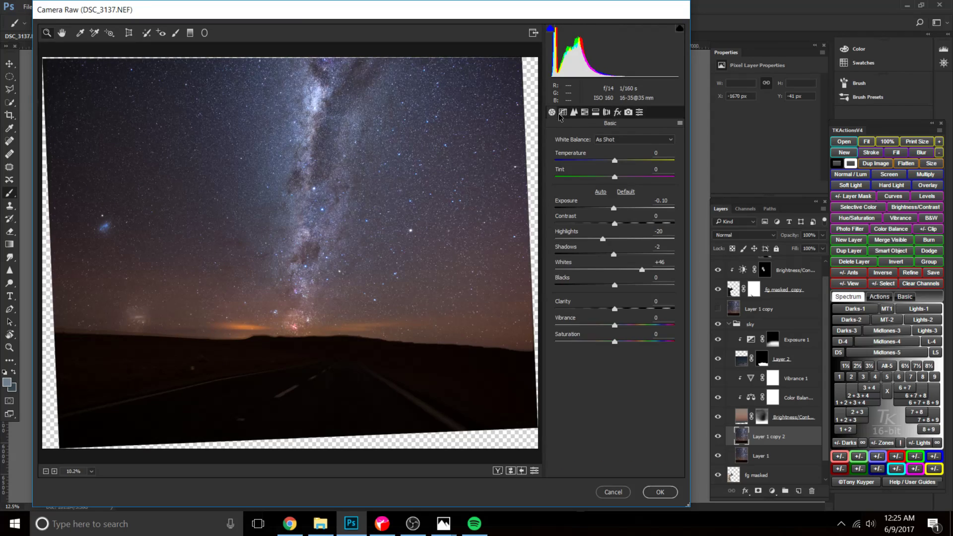
click(563, 113)
click(552, 113)
drag(615, 161, 610, 162)
mouse_move(614, 178)
mouse_down()
mouse_move(628, 180)
mouse_move(618, 159)
mouse_move(610, 166)
mouse_up()
click(660, 493)
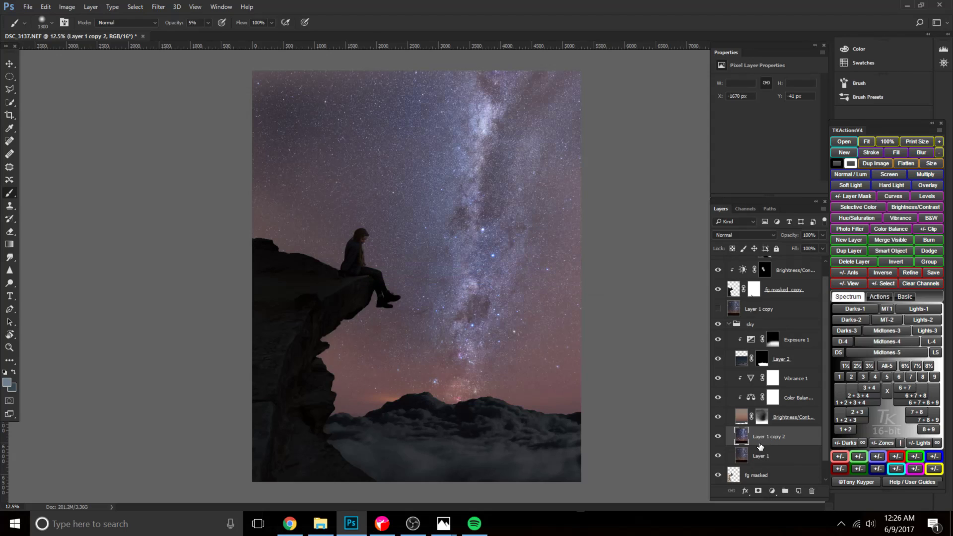
Compare the sky with and without Layer 1 copy 2, leaving that layer hidden.
click(717, 436)
click(718, 437)
click(718, 436)
click(718, 436)
click(717, 436)
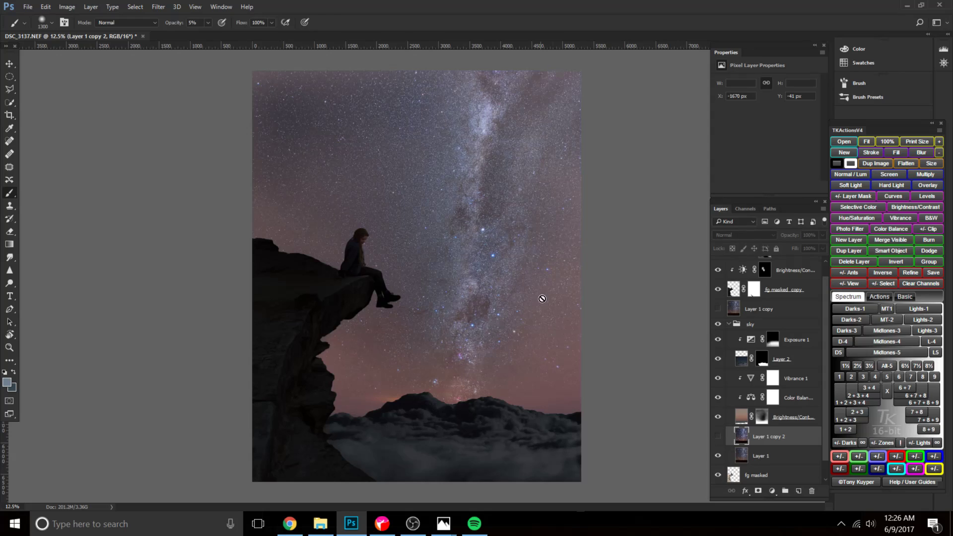
click(724, 437)
click(724, 437)
Duplicate the original Layer 1 again and open the new copy in the Camera Raw Filter.
click(758, 455)
key(ctrl+j)
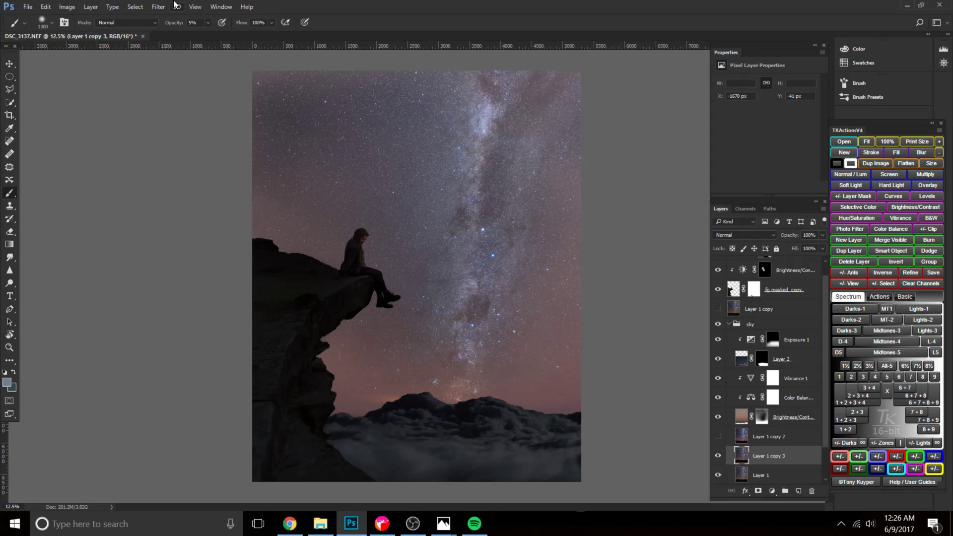
click(158, 7)
click(211, 78)
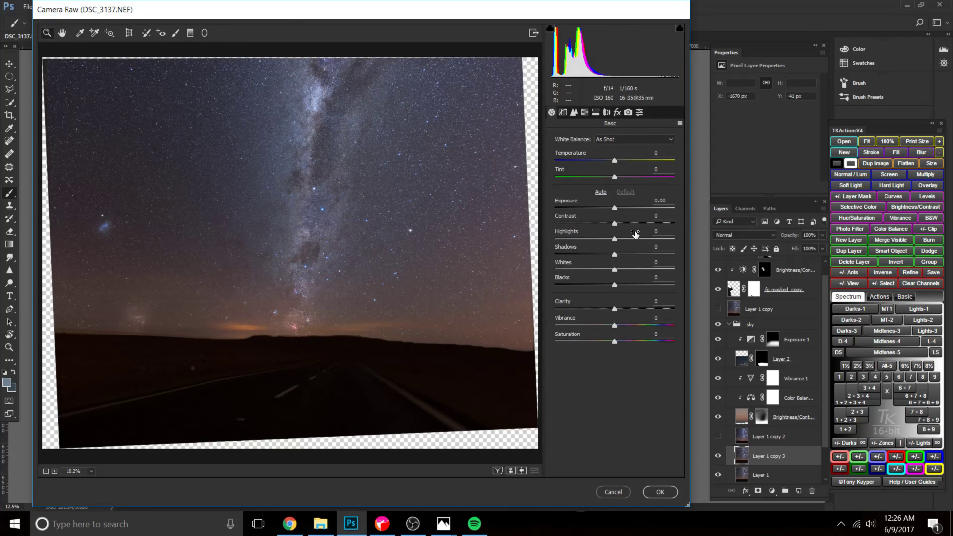
Set temperature to +6, tint to +23, shadows to +28 and whites to +23, and slightly reduce the dehaze amount.
drag(615, 160, 626, 178)
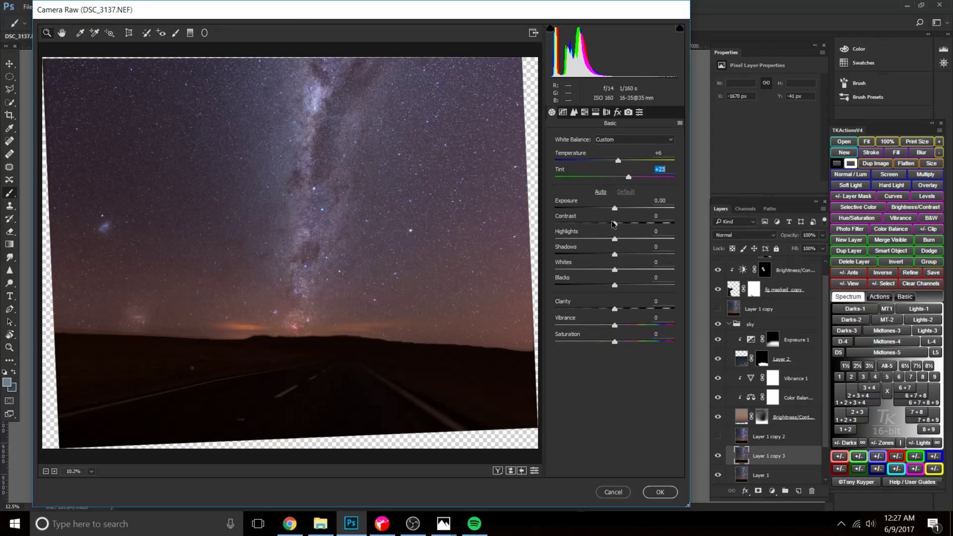
drag(614, 269, 633, 256)
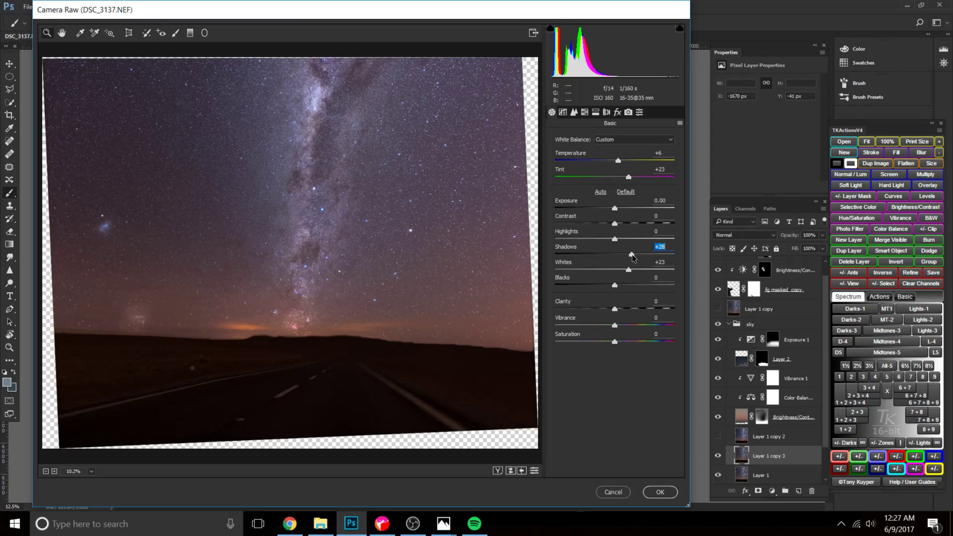
click(619, 114)
drag(617, 157, 609, 157)
In the Basic adjustments, set contrast to -1, blacks to -18 and clarity to -21.
click(574, 113)
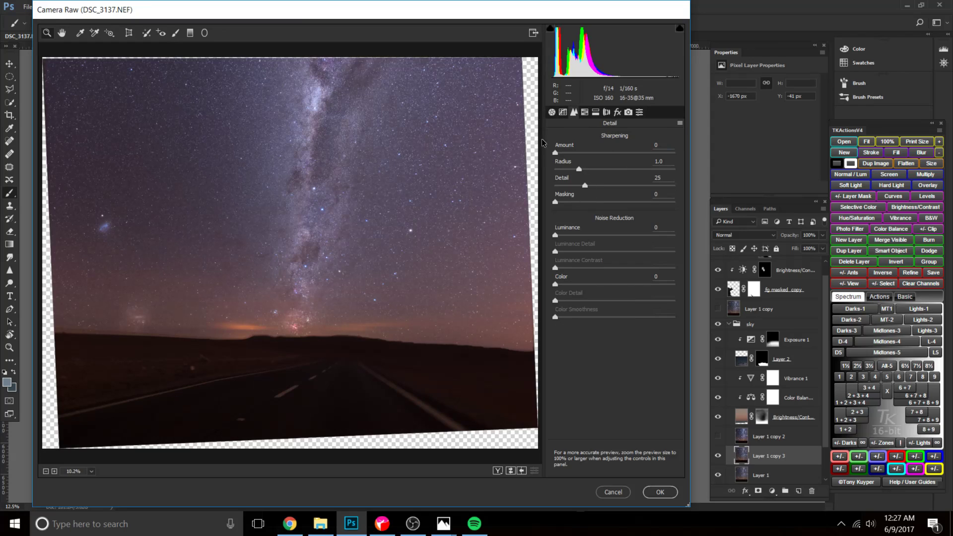
click(552, 113)
drag(610, 219, 613, 228)
drag(615, 292, 610, 310)
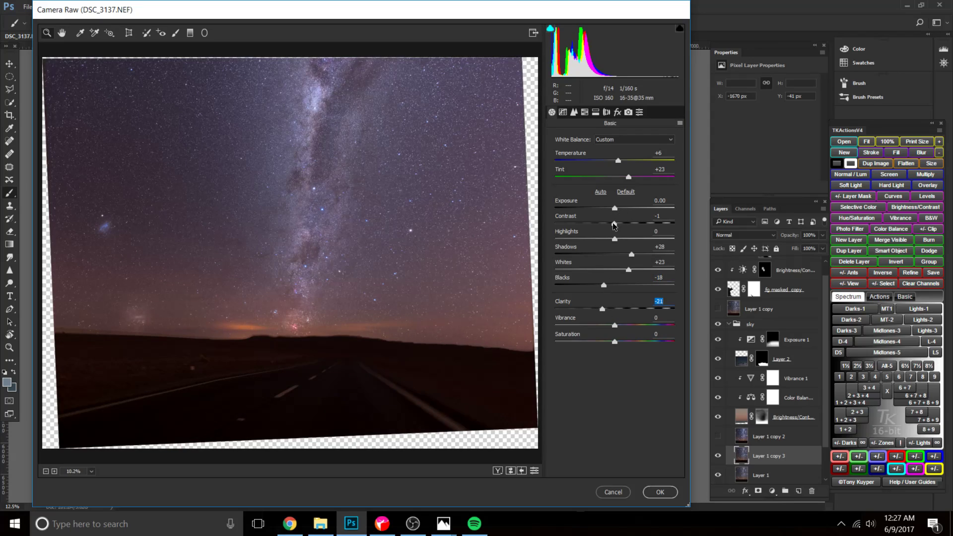
Set luminance noise reduction to 21 and apply the Camera Raw adjustments to Layer 1 copy 3.
click(574, 112)
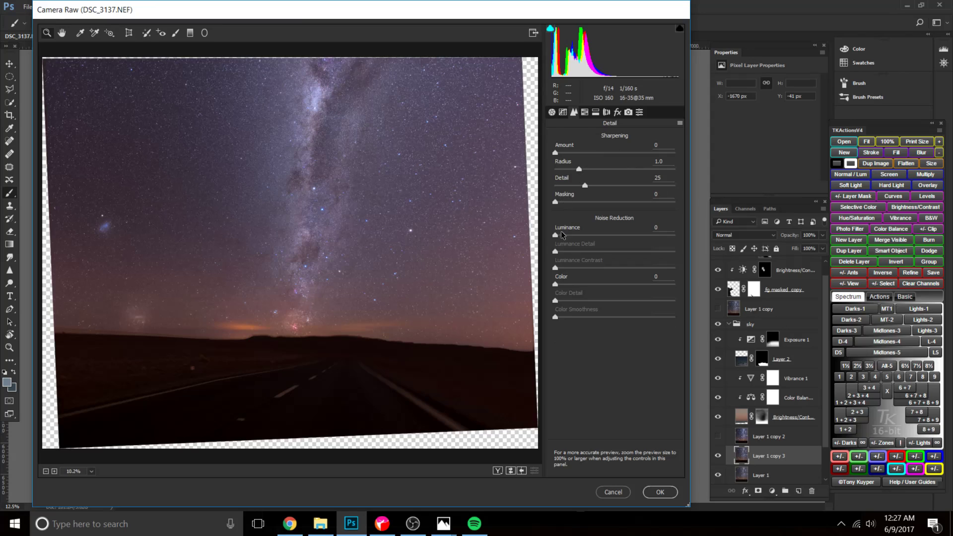
scroll(343, 206, up, 2)
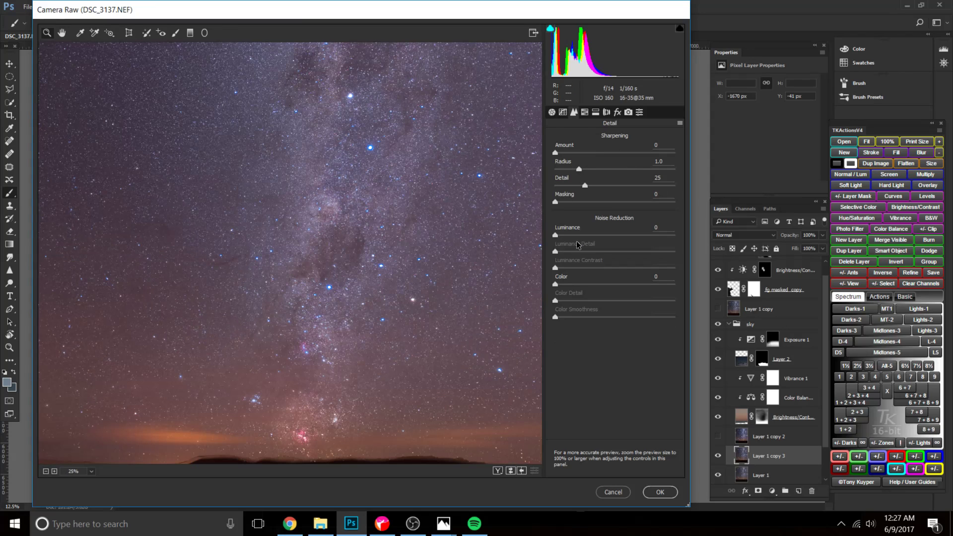
drag(555, 235, 578, 237)
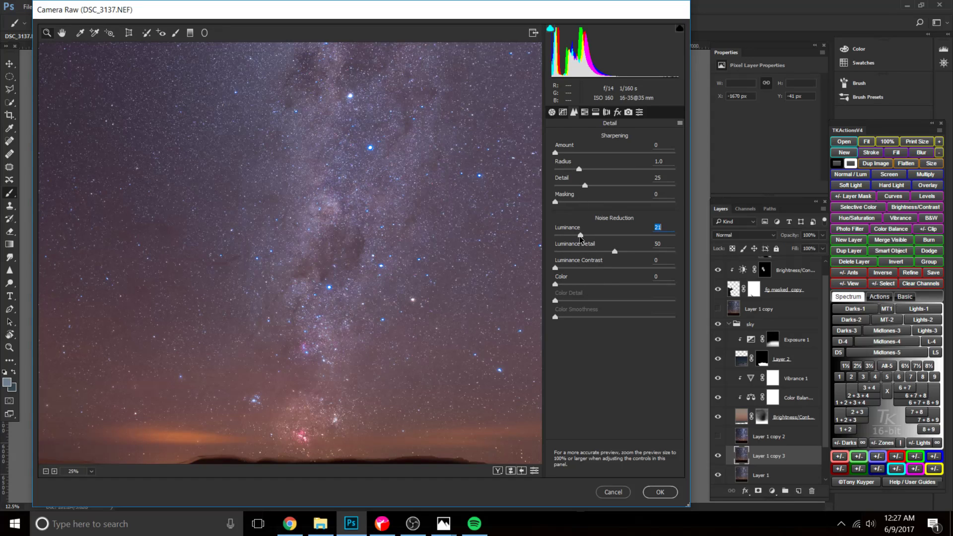
click(659, 492)
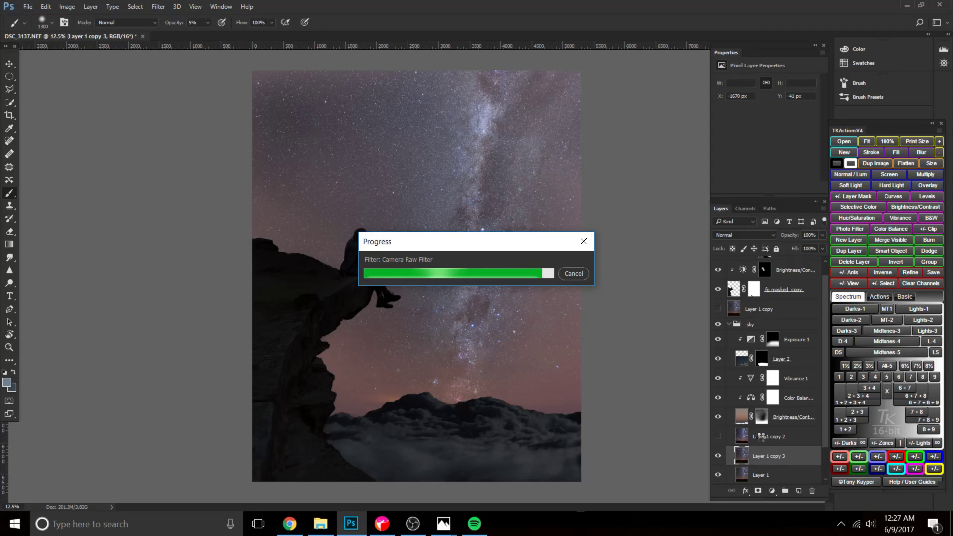
Compare the sky with and without Layer 1 copy 3, and make Layer 1 copy 2 visible again.
click(717, 458)
click(717, 456)
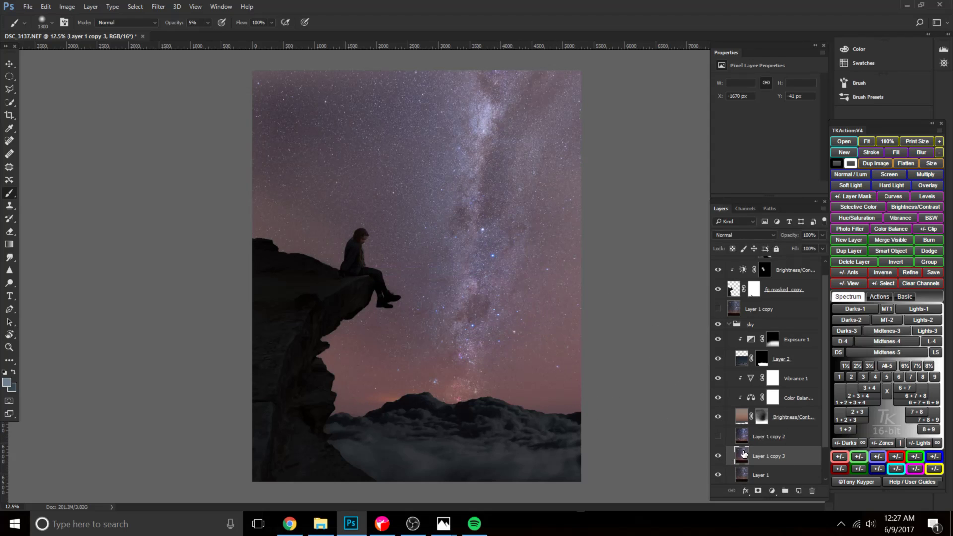
click(719, 439)
click(718, 436)
Add a black mask to Layer 1 copy 2 and reveal the Milky Way band with white brush strokes at 40% opacity.
click(763, 438)
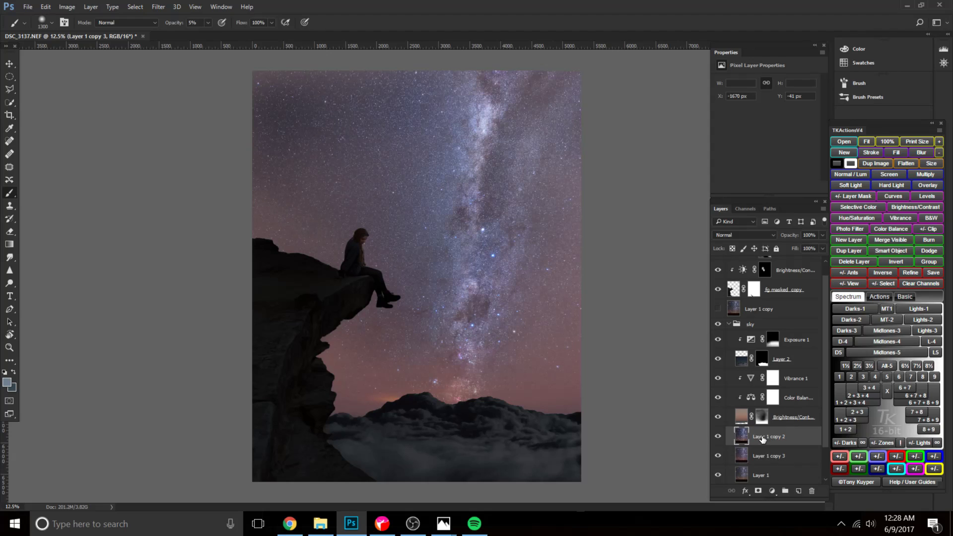
alt+click(758, 491)
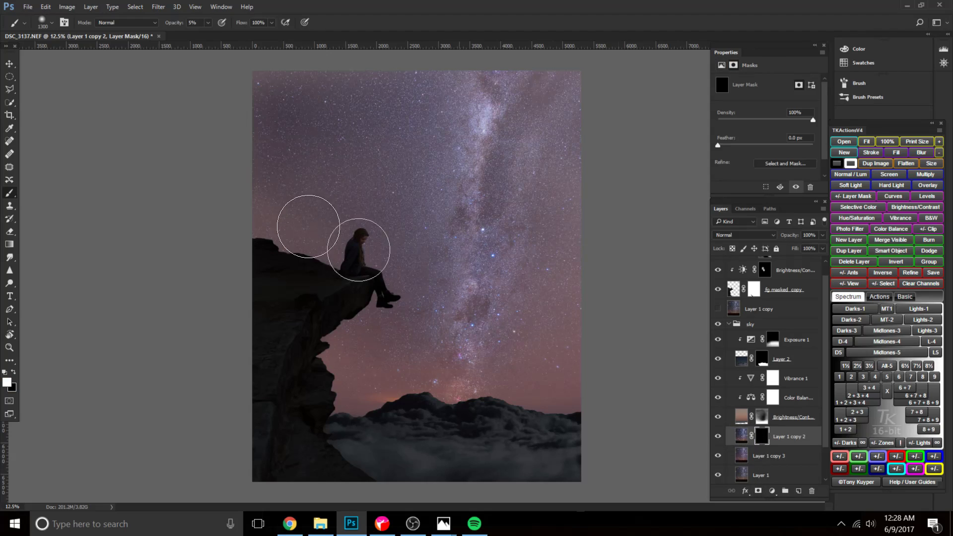
key(4)
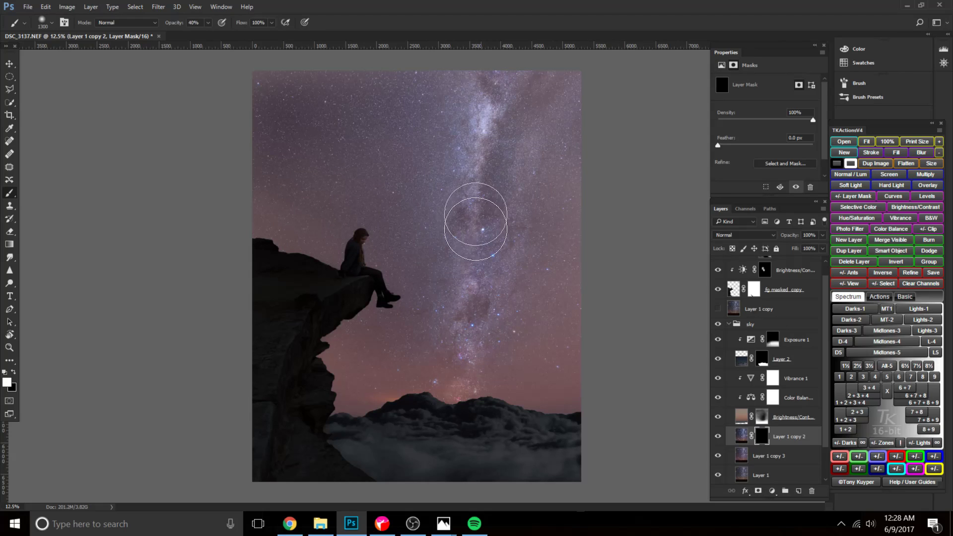
mouse_move(464, 353)
mouse_down()
mouse_move(481, 319)
mouse_move(472, 240)
mouse_move(490, 90)
mouse_up()
key(bracketright)
drag(487, 273, 533, 129)
key(bracketright)
mouse_move(488, 283)
mouse_down()
mouse_move(508, 194)
mouse_move(510, 270)
mouse_up()
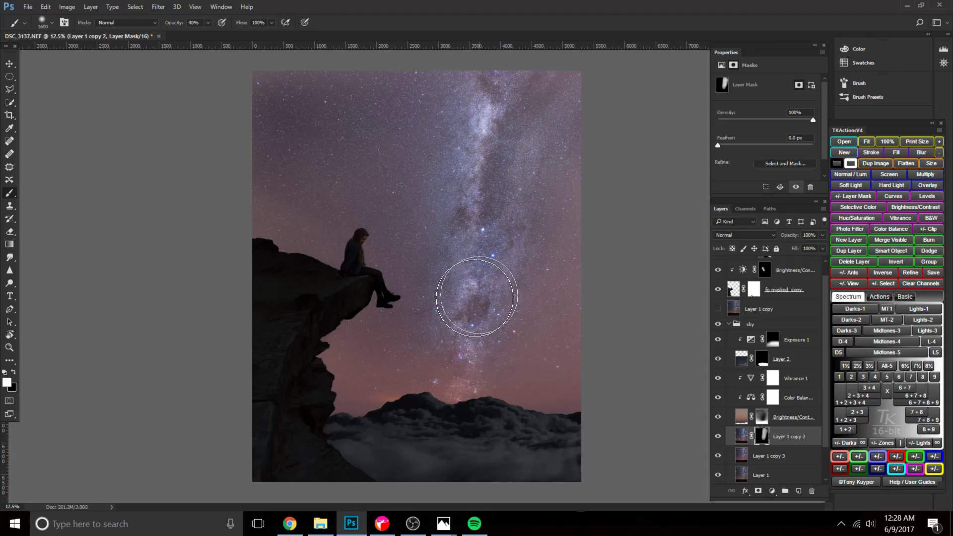
key(bracketleft)
key(bracketleft)
key(bracketleft)
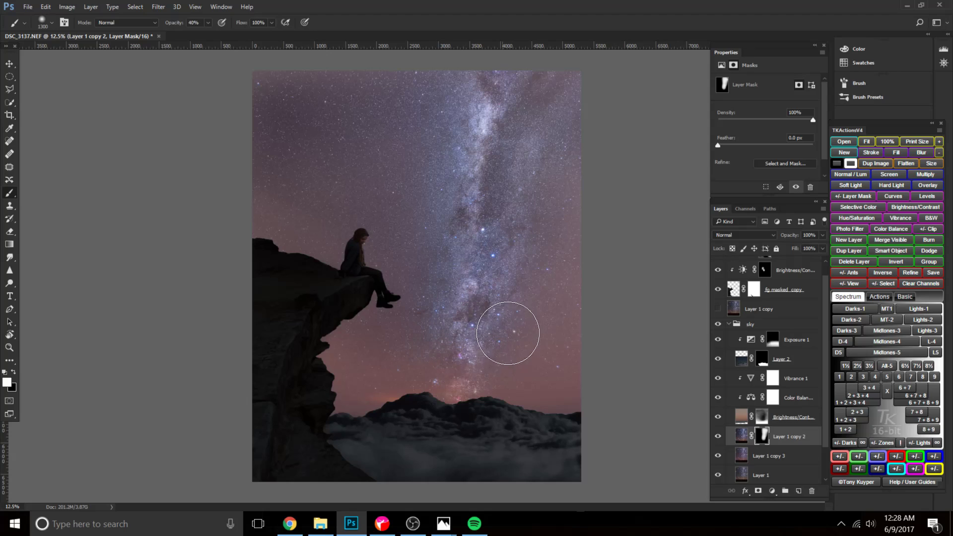
Paint black on the lower Brightness/Contrast mask in the sky group, beside the lower part of the Milky Way.
click(763, 418)
key(x)
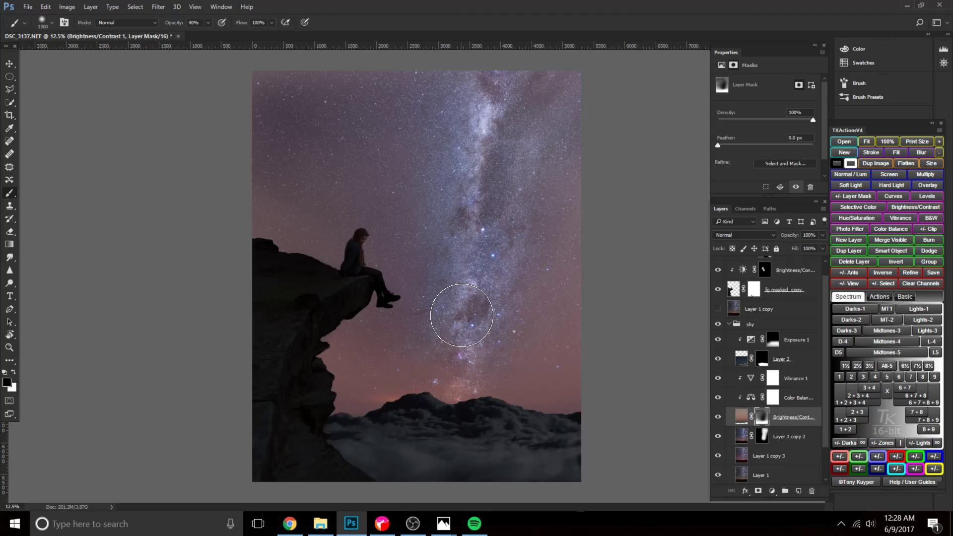
key(bracketright)
mouse_move(445, 313)
mouse_down()
mouse_move(436, 359)
mouse_move(483, 350)
mouse_move(444, 374)
mouse_move(449, 332)
mouse_up()
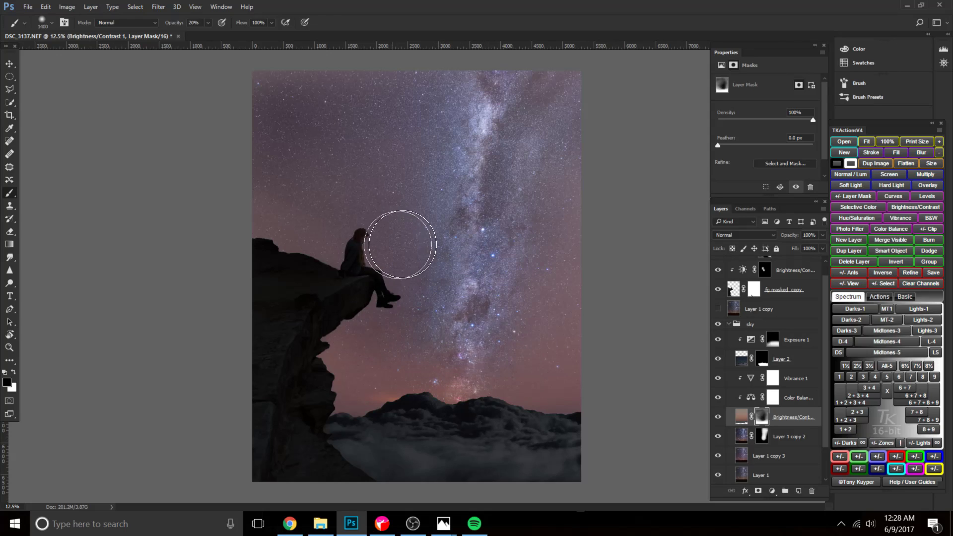
Paint white at 20% opacity on the sky Brightness/Contrast mask over the sky's upper left and upper right edges.
key(x)
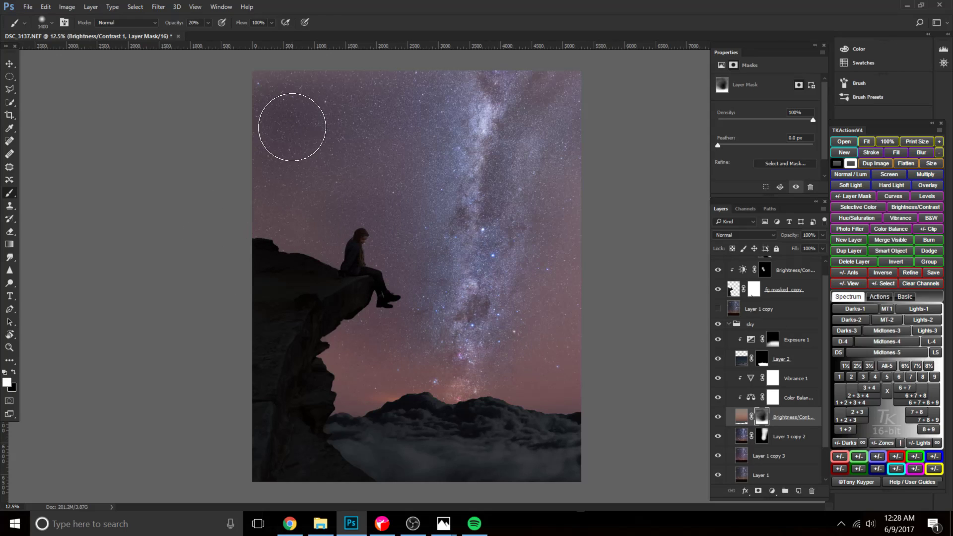
key(bracketright)
key(bracketright)
key(bracketright)
key(bracketright)
mouse_move(356, 108)
mouse_down()
mouse_move(237, 129)
mouse_move(298, 98)
mouse_up()
mouse_move(615, 112)
mouse_down()
mouse_move(543, 92)
mouse_move(606, 134)
mouse_move(597, 120)
mouse_up()
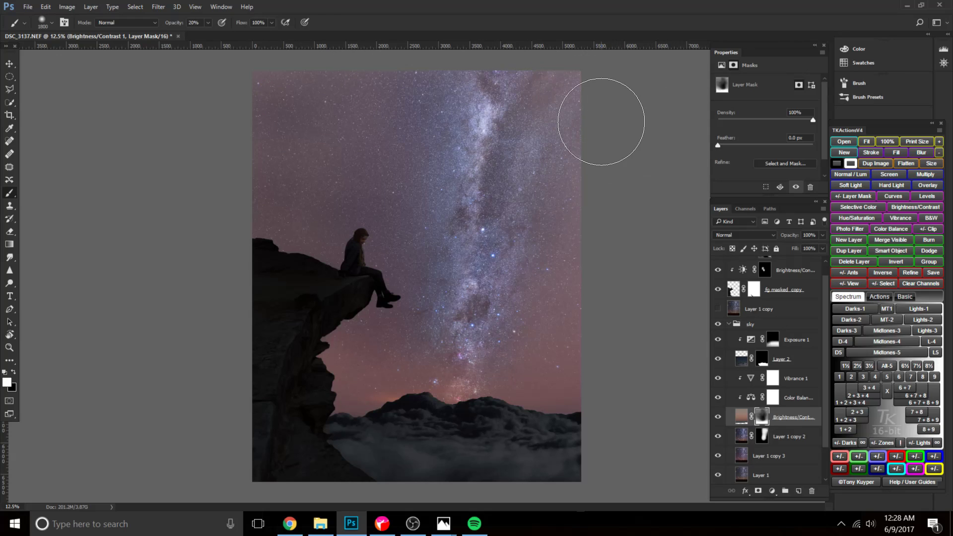
Refine the sky Brightness/Contrast mask with a soft black brush at 10 to 15% opacity, reducing its size from 2100 to 1200.
key(bracketright)
key(bracketright)
key(bracketright)
key(x)
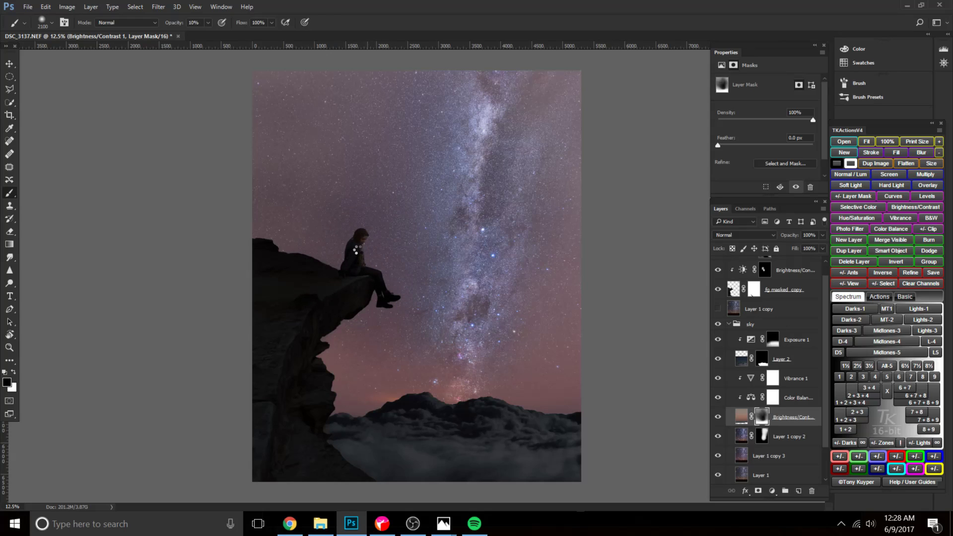
key(bracketleft)
key(bracketleft)
key(bracketleft)
key(bracketleft)
key(bracketleft)
key(bracketleft)
key(bracketleft)
key(bracketleft)
key(bracketleft)
Inspect the Exposure 2 and Brightness/Contrast adjustment layers clipped to the foreground copy.
scroll(755, 336, up, 1)
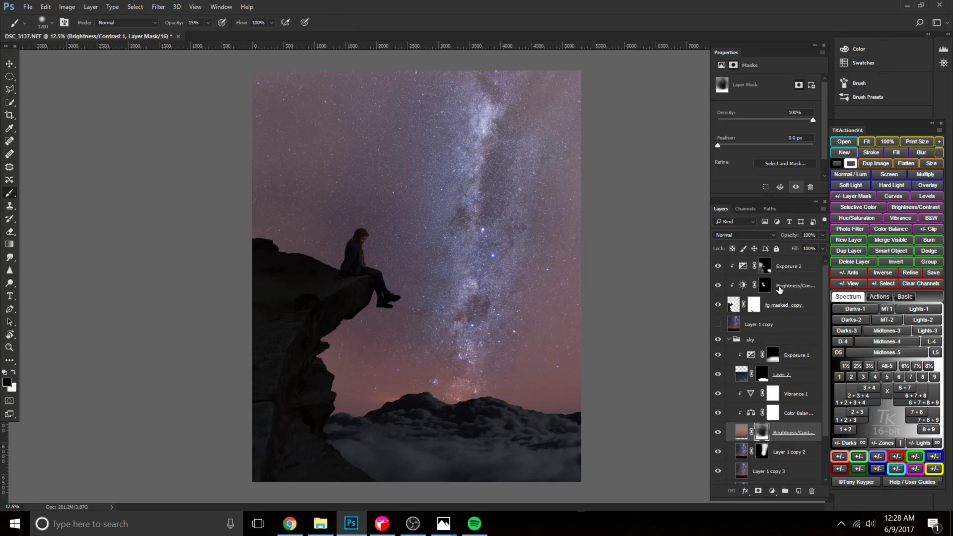
click(791, 266)
scroll(779, 319, down, 2)
scroll(765, 315, up, 2)
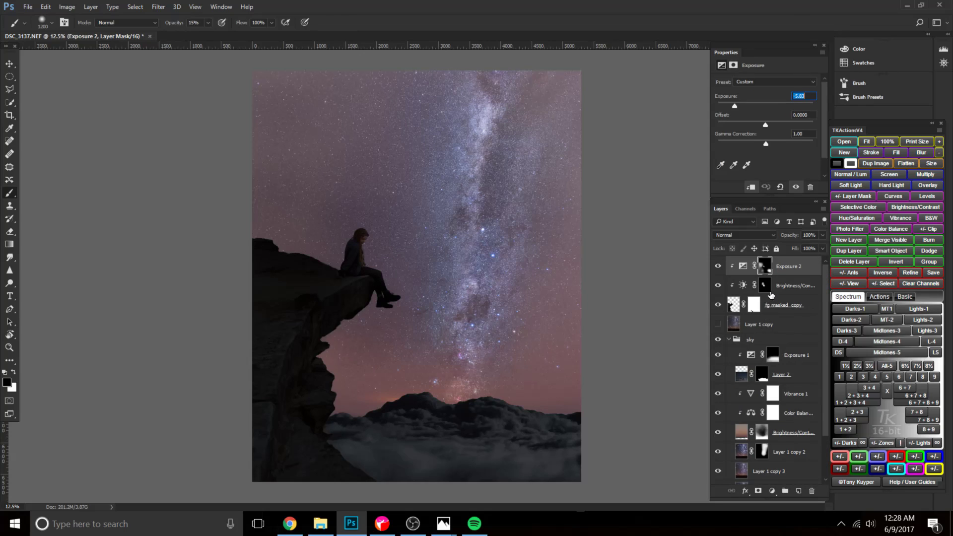
ctrl+click(759, 287)
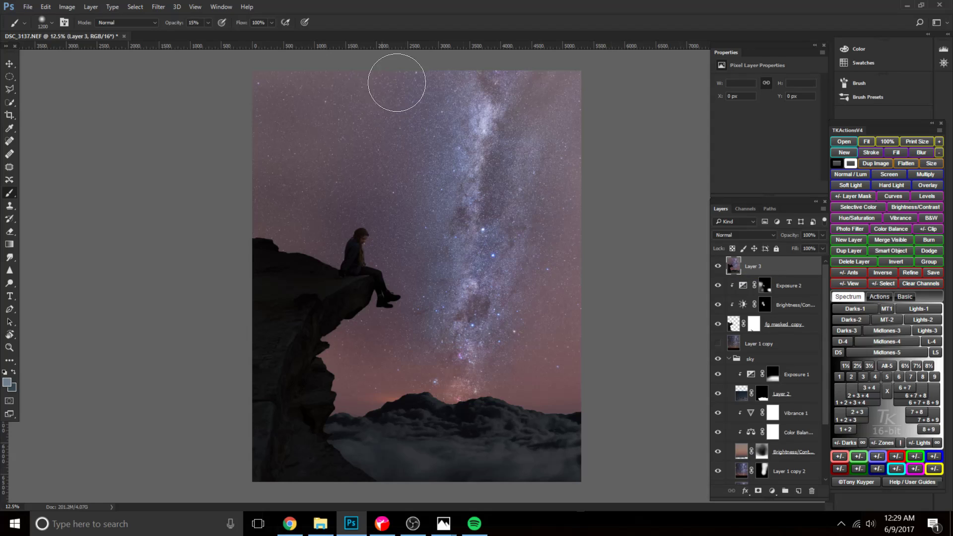
click(413, 524)
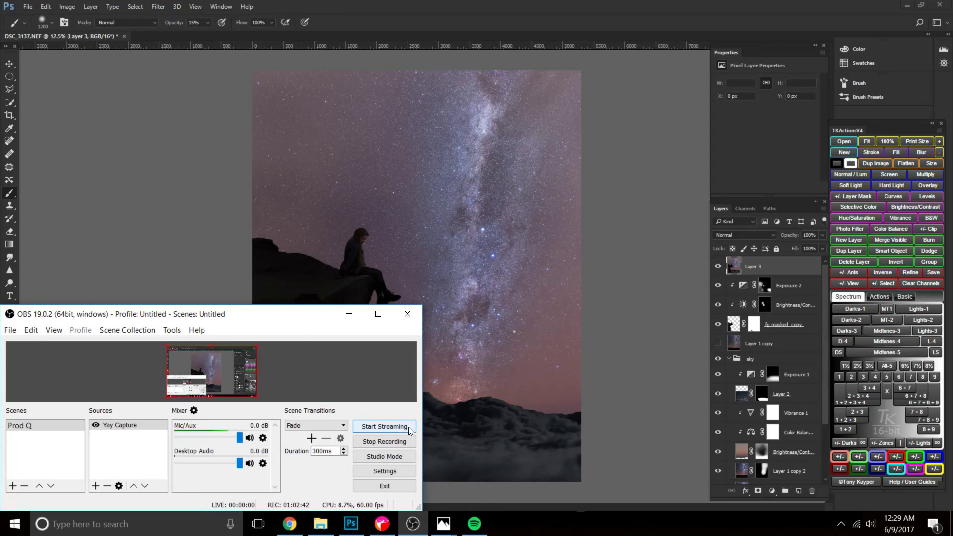
mouse_move(271, 320)
mouse_down()
mouse_move(340, 290)
mouse_move(272, 322)
mouse_up()
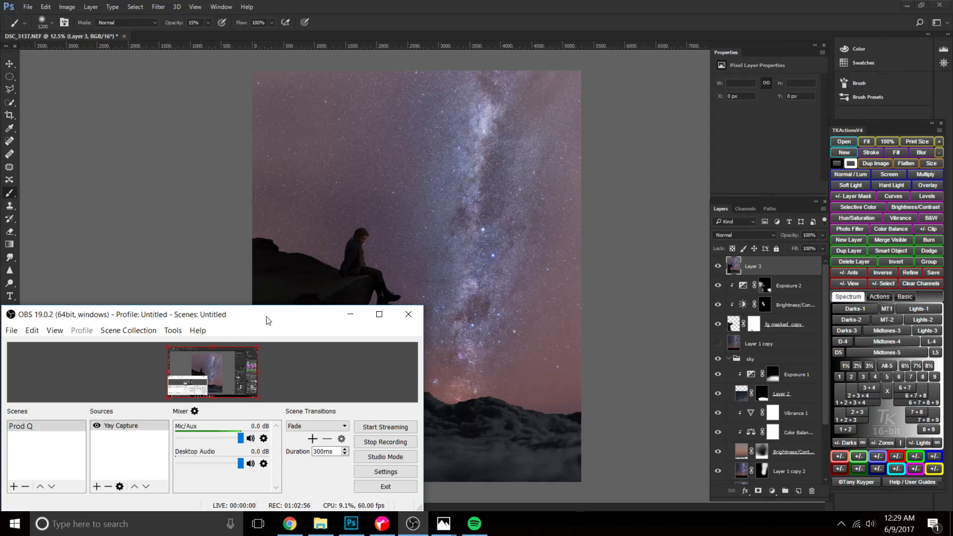
drag(263, 320, 257, 217)
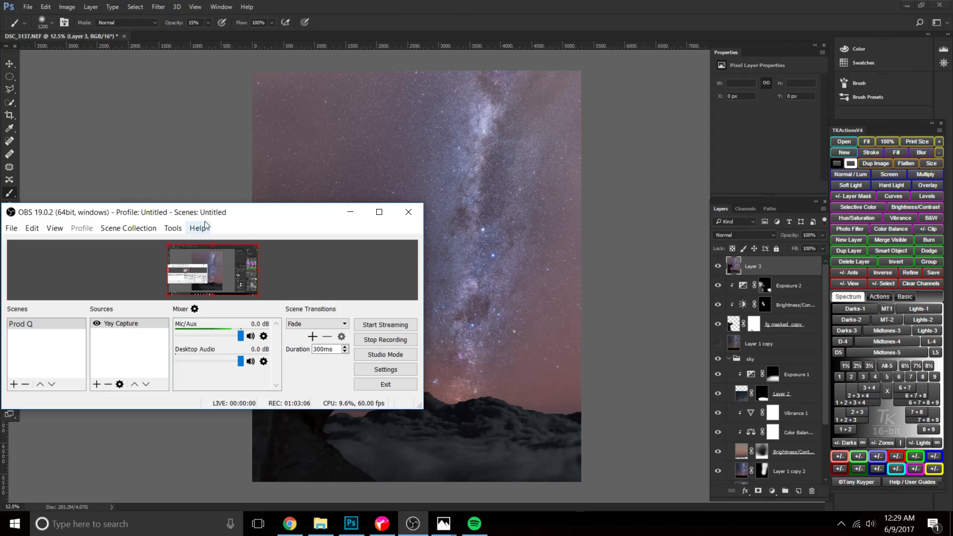
drag(244, 221, 243, 311)
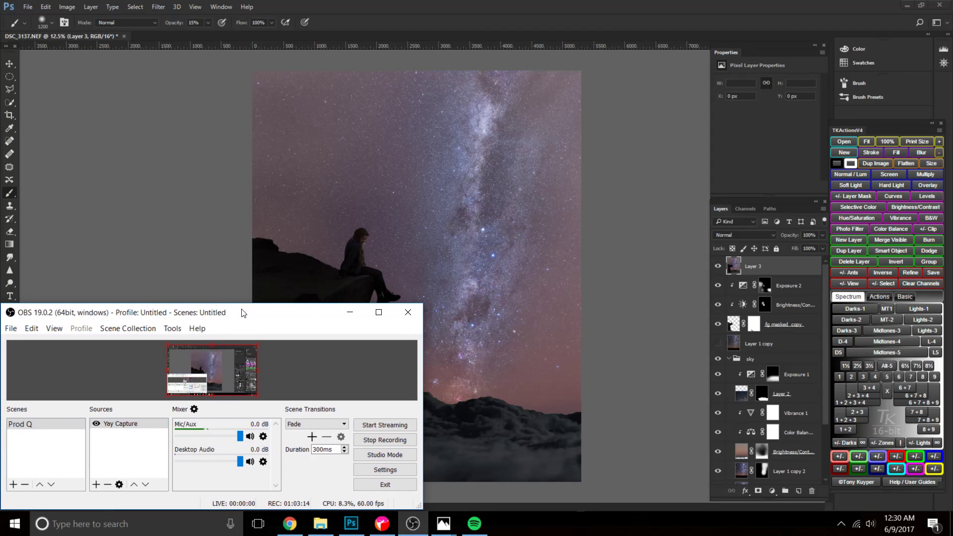